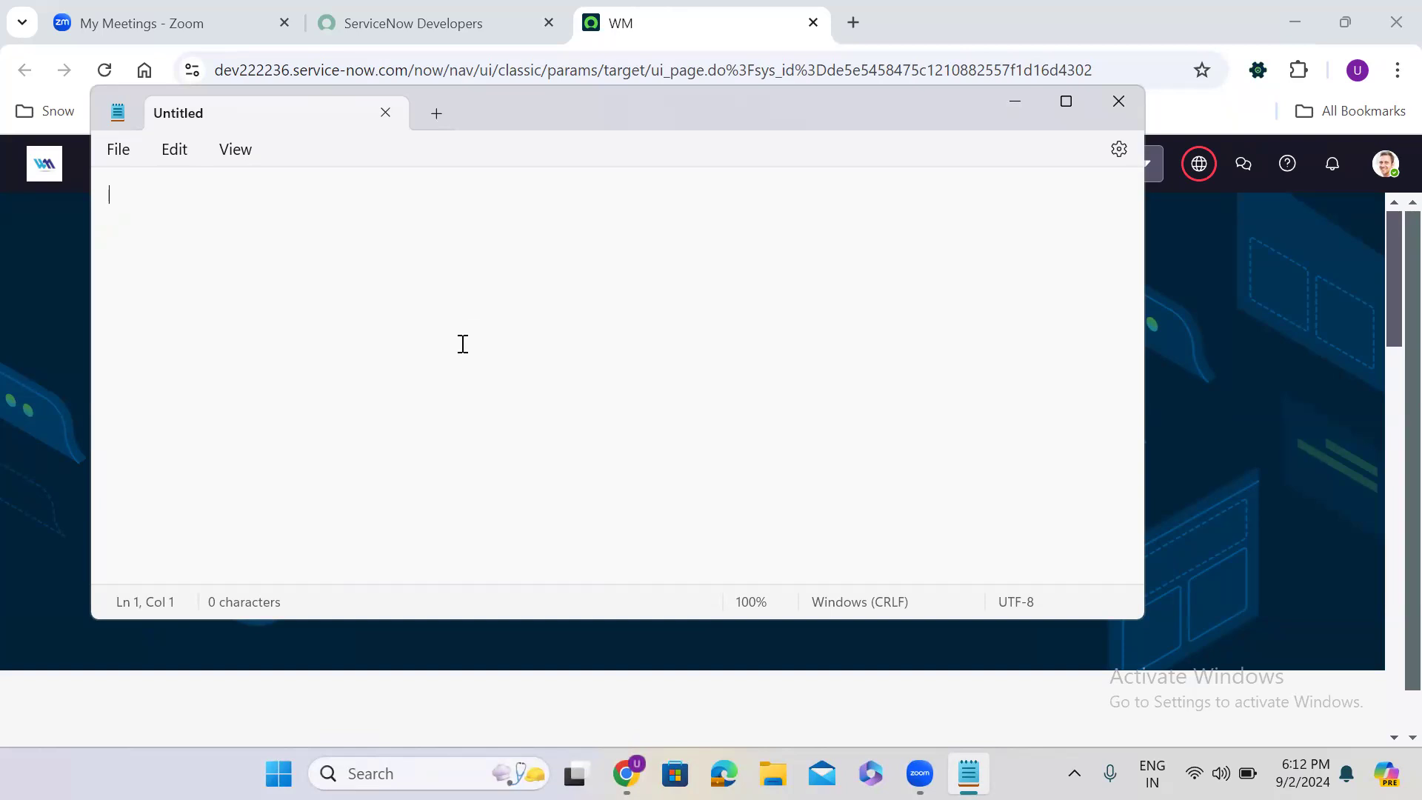
# - Write the opening line "Reference Qualifiers: are used to restrict the data in reference and list type of fields" in the blank note
pyautogui.write('Reference Qualifiers: are used t')
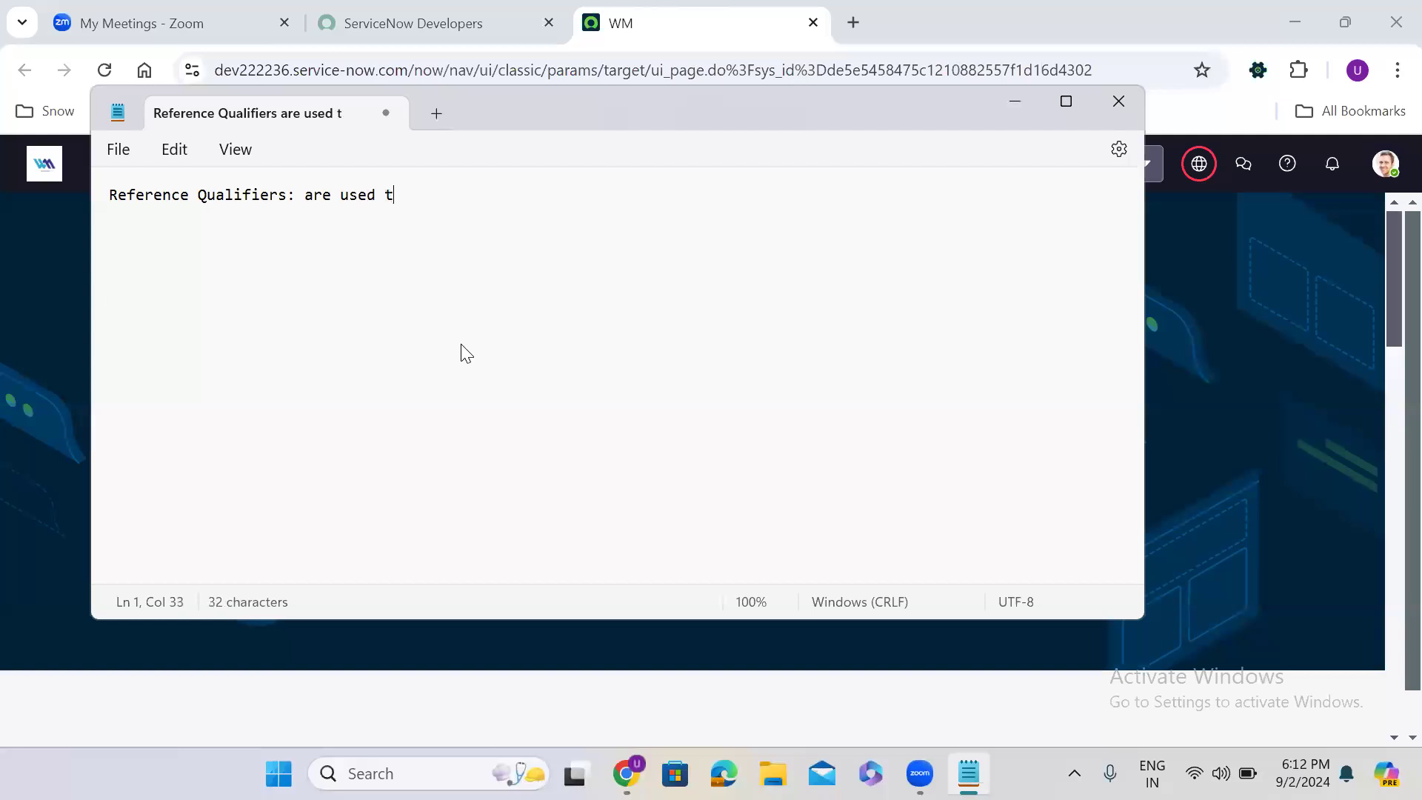
pyautogui.write('o restrict the d')
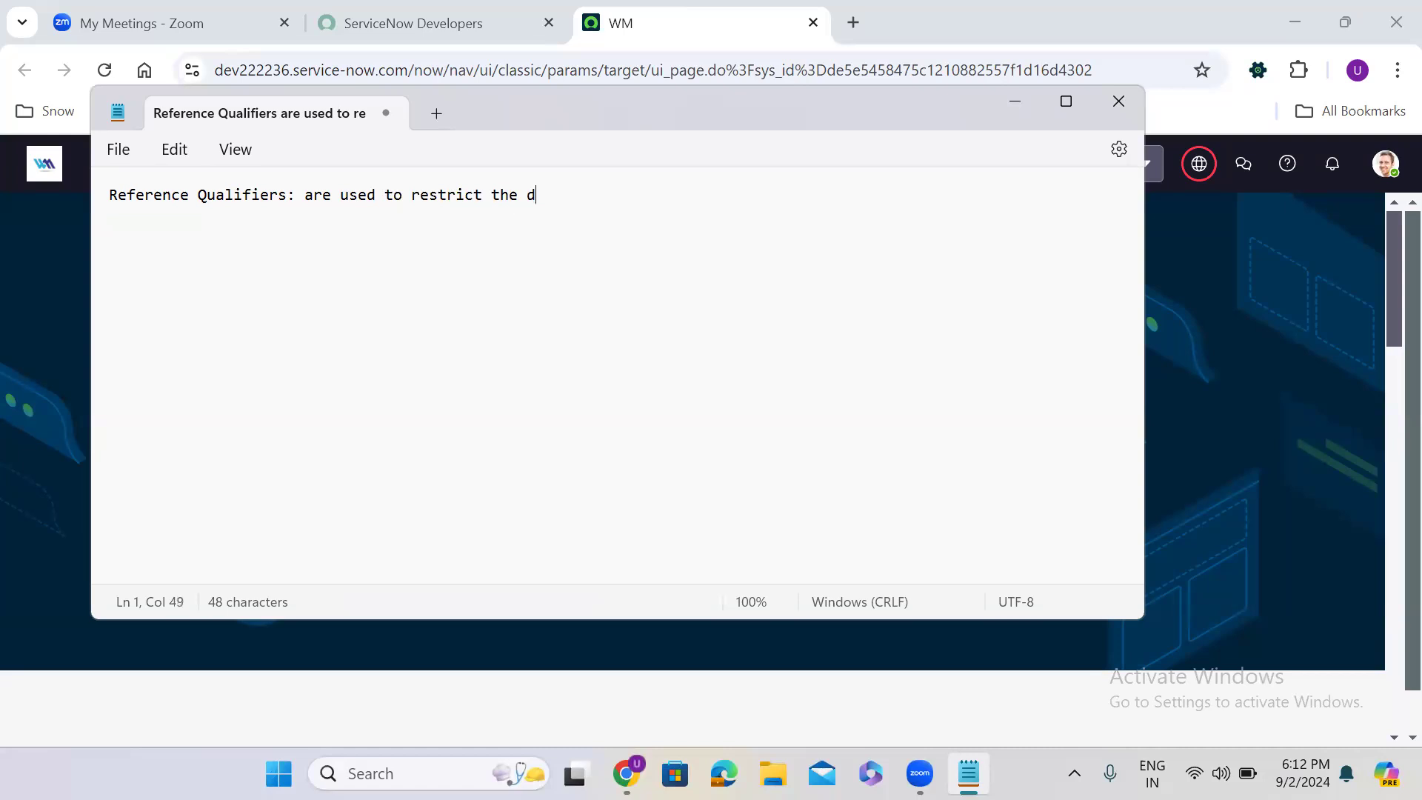
pyautogui.write('ata in refee')
pyautogui.press('BackSpace')
pyautogui.write('rence and ')
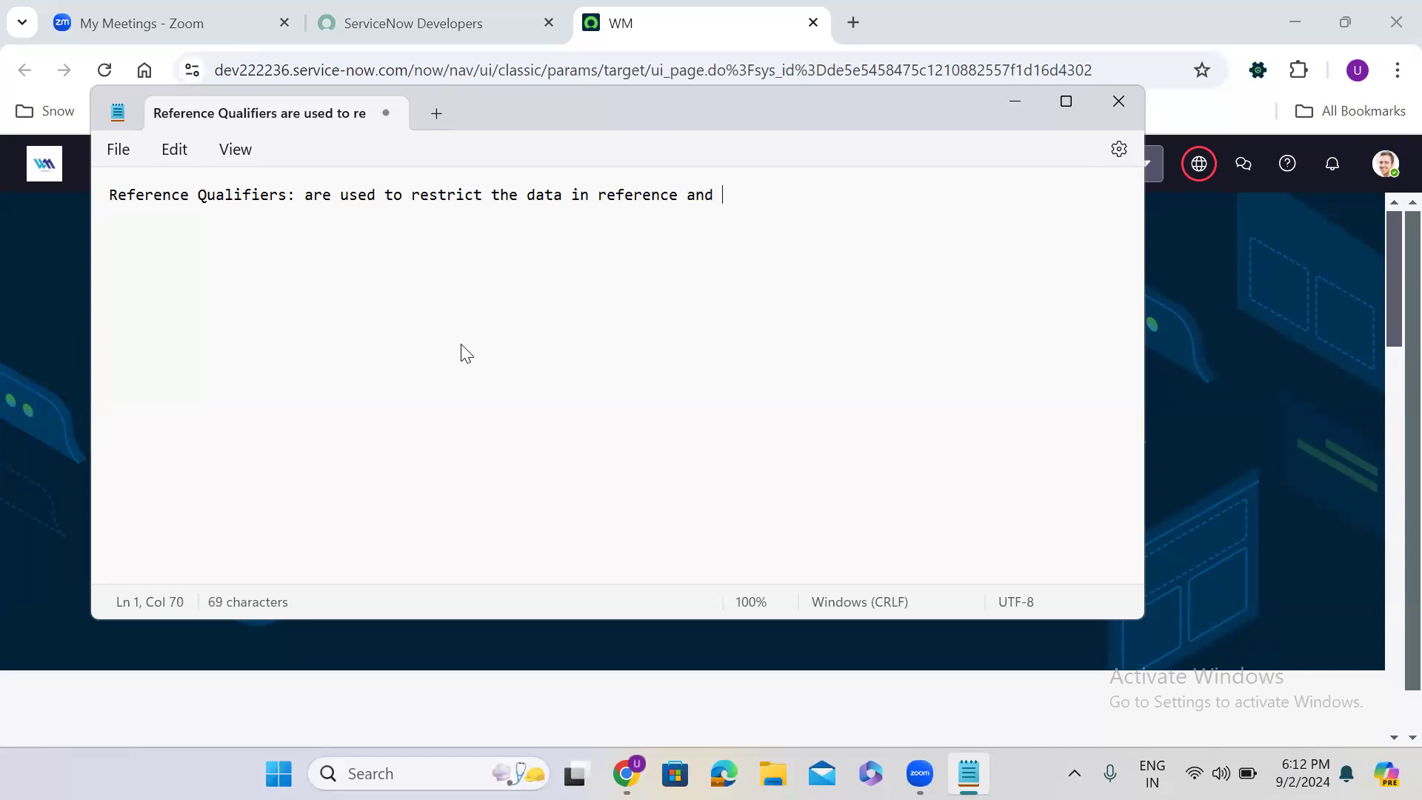
pyautogui.write('list type of fil')
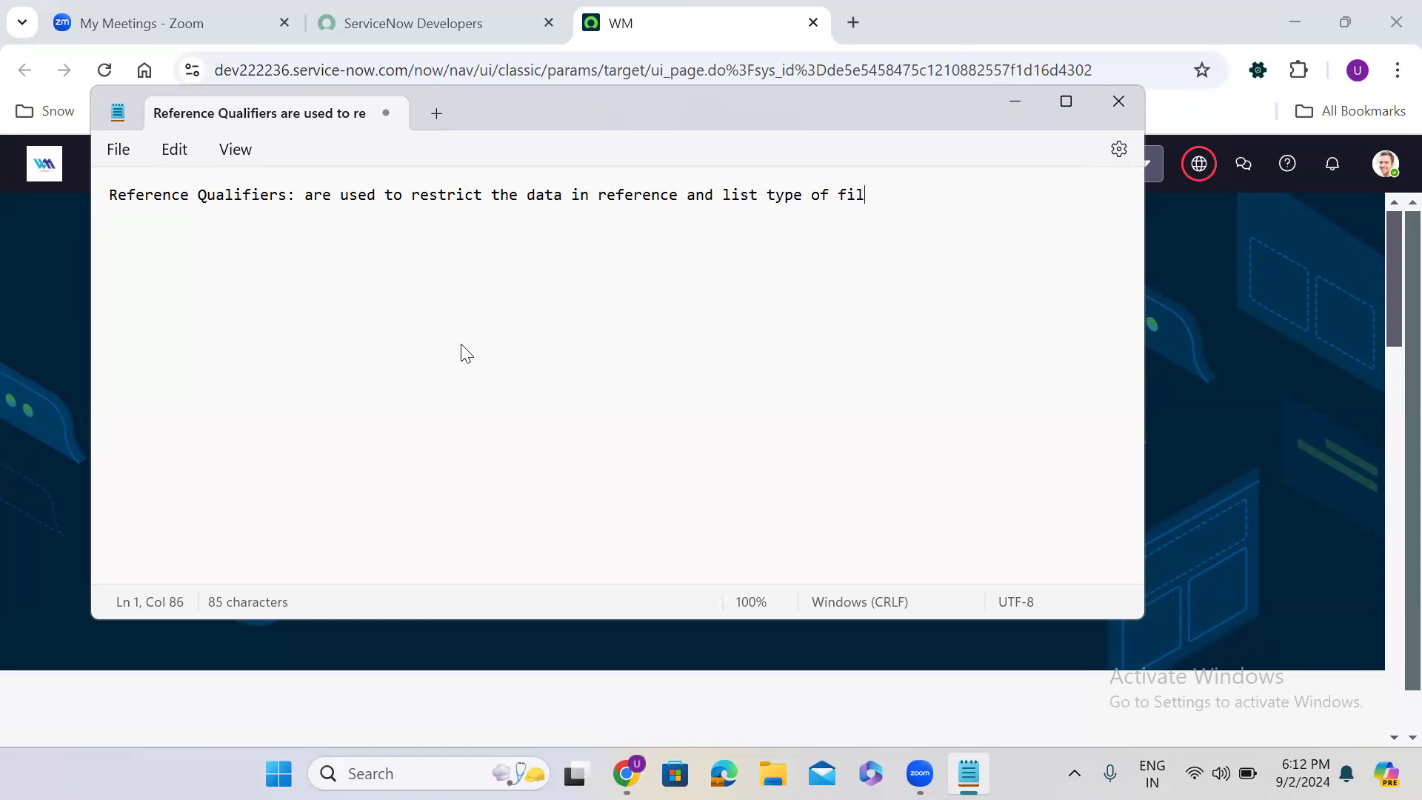
pyautogui.press('BackSpace')
pyautogui.write('elds')
# - List Simple, Dynamic and Advanced on separate lines below the definition, leaving a blank line between and correcting the spelling of Advanced
pyautogui.press('Return')
pyautogui.press('Return')
pyautogui.write('Simple')
pyautogui.press('Return')
pyautogui.write('S')
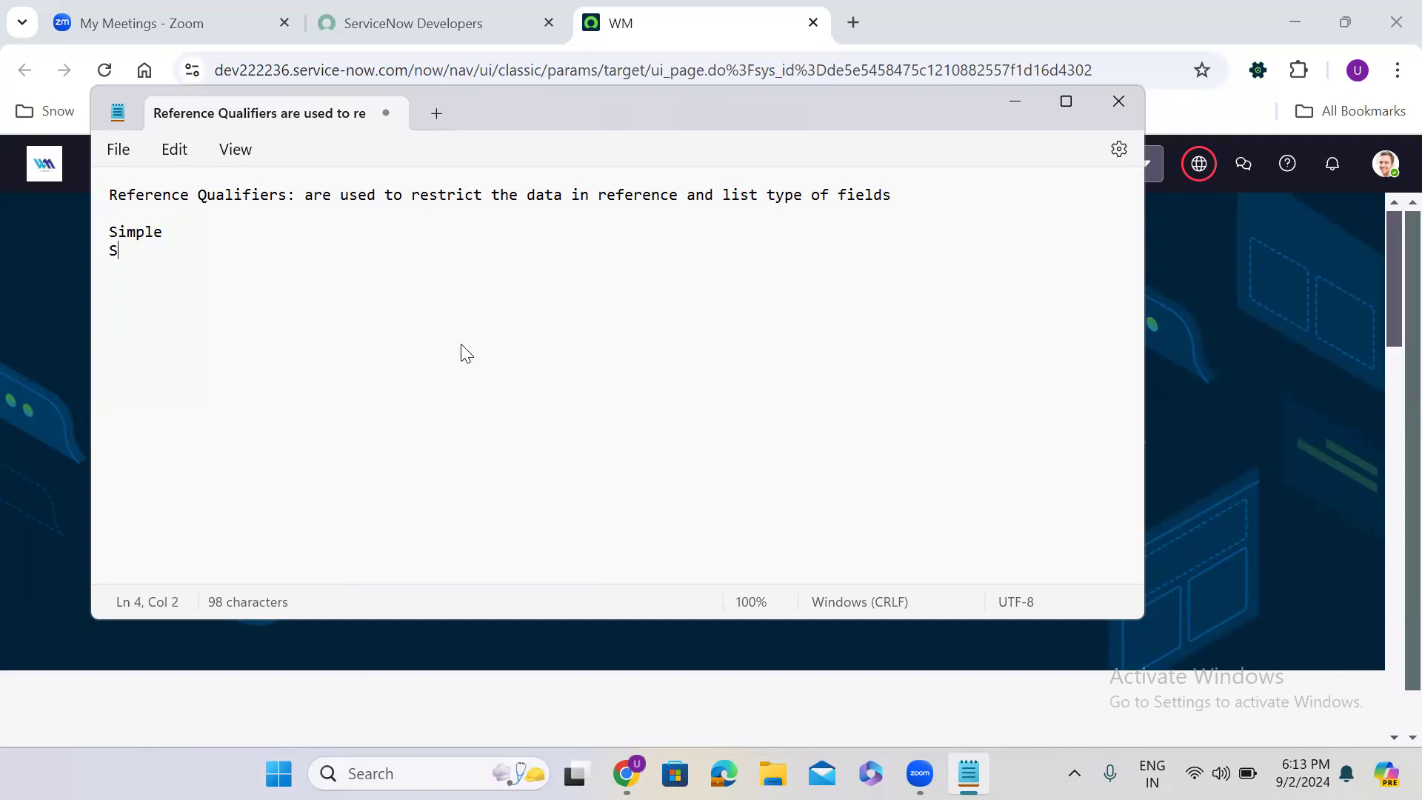
pyautogui.press('BackSpace')
pyautogui.write('Dynami')
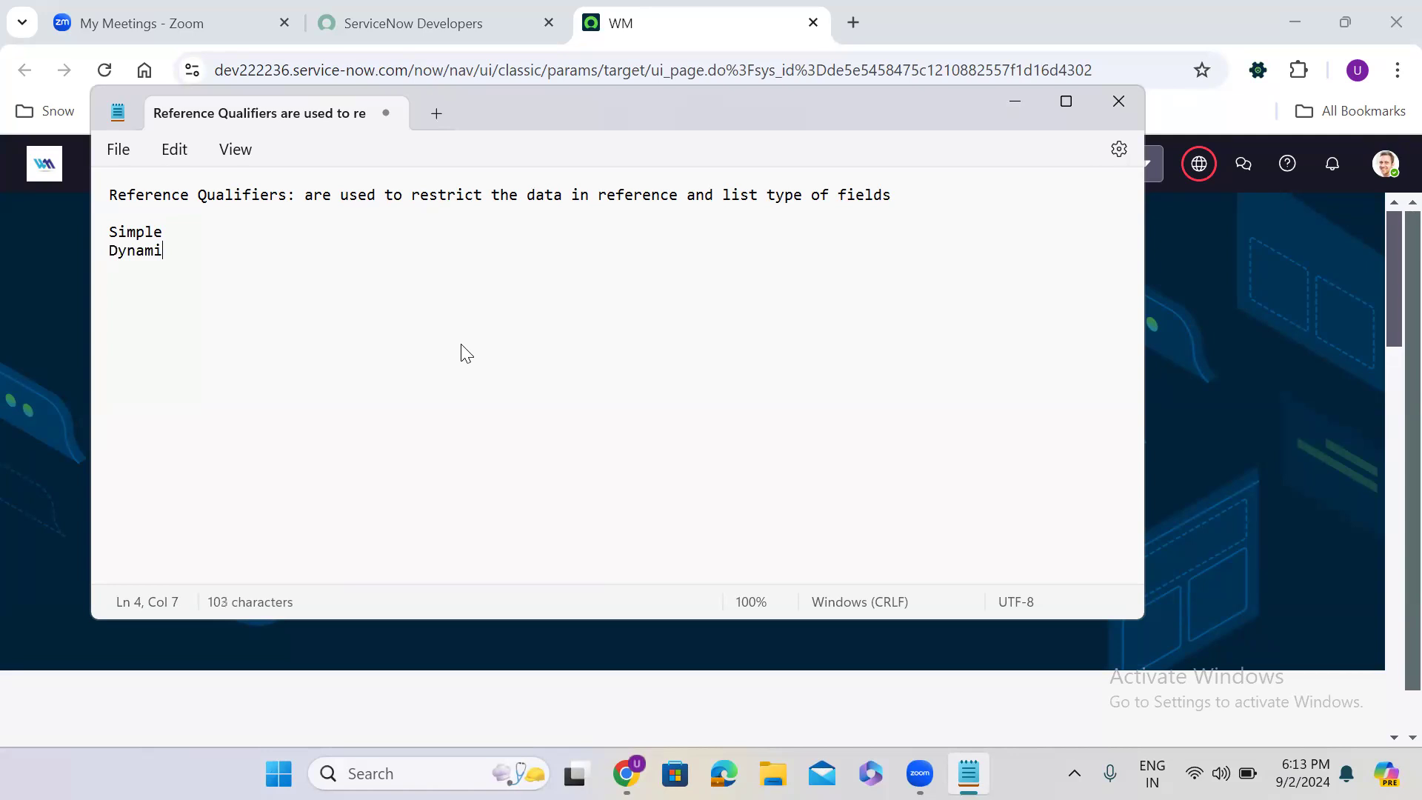
pyautogui.write('c')
pyautogui.press('Return')
pyautogui.write('Avanced')
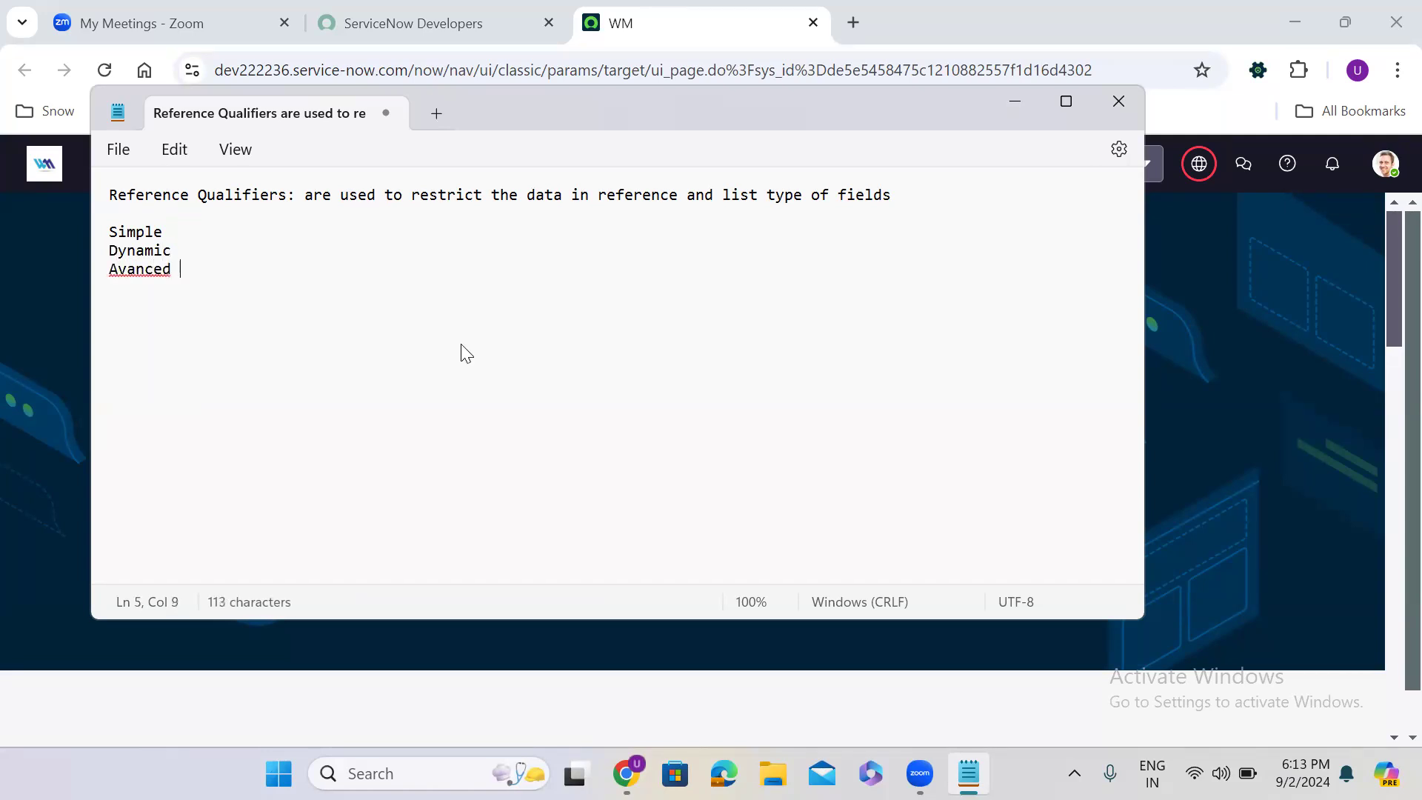
pyautogui.press('Return')
pyautogui.press('Return')
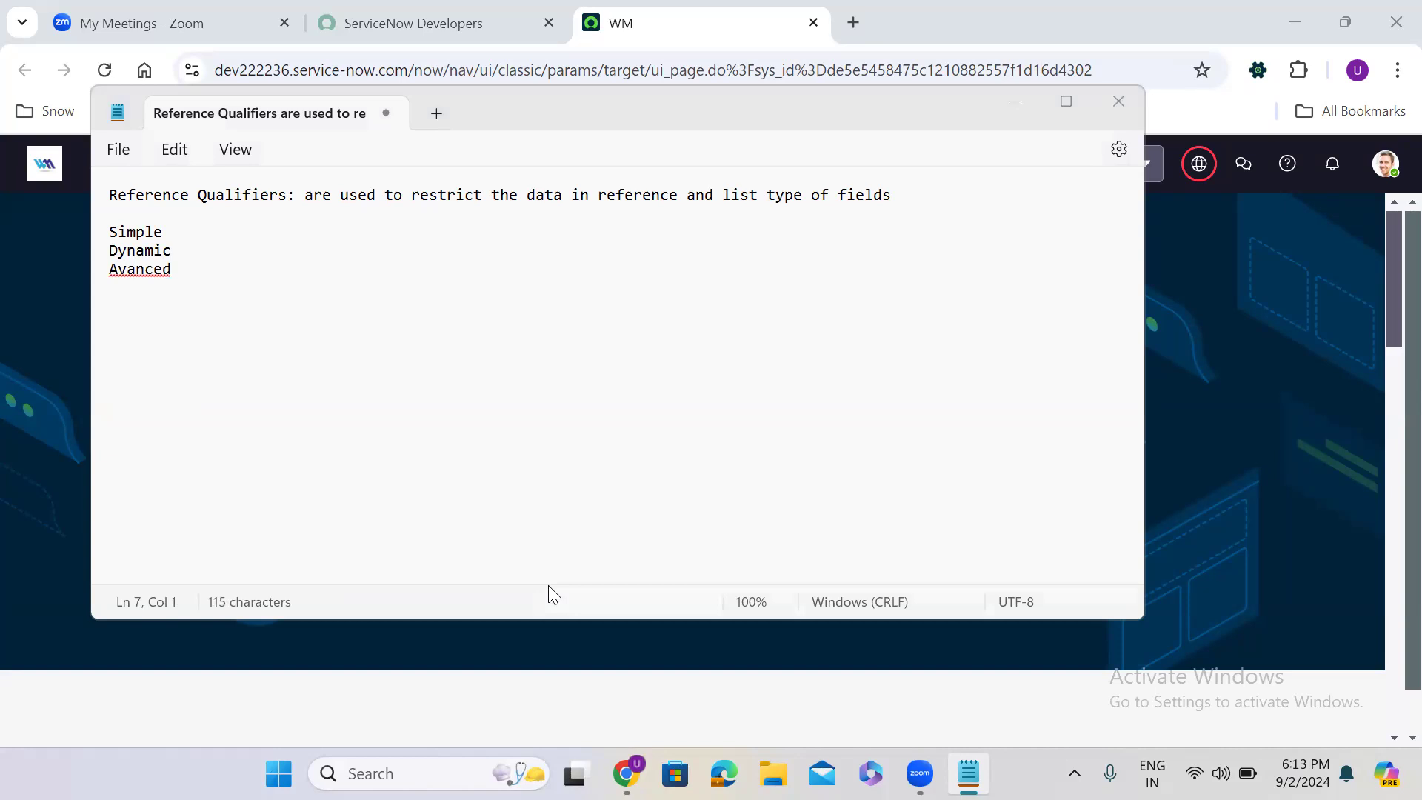
pyautogui.click(119, 268)
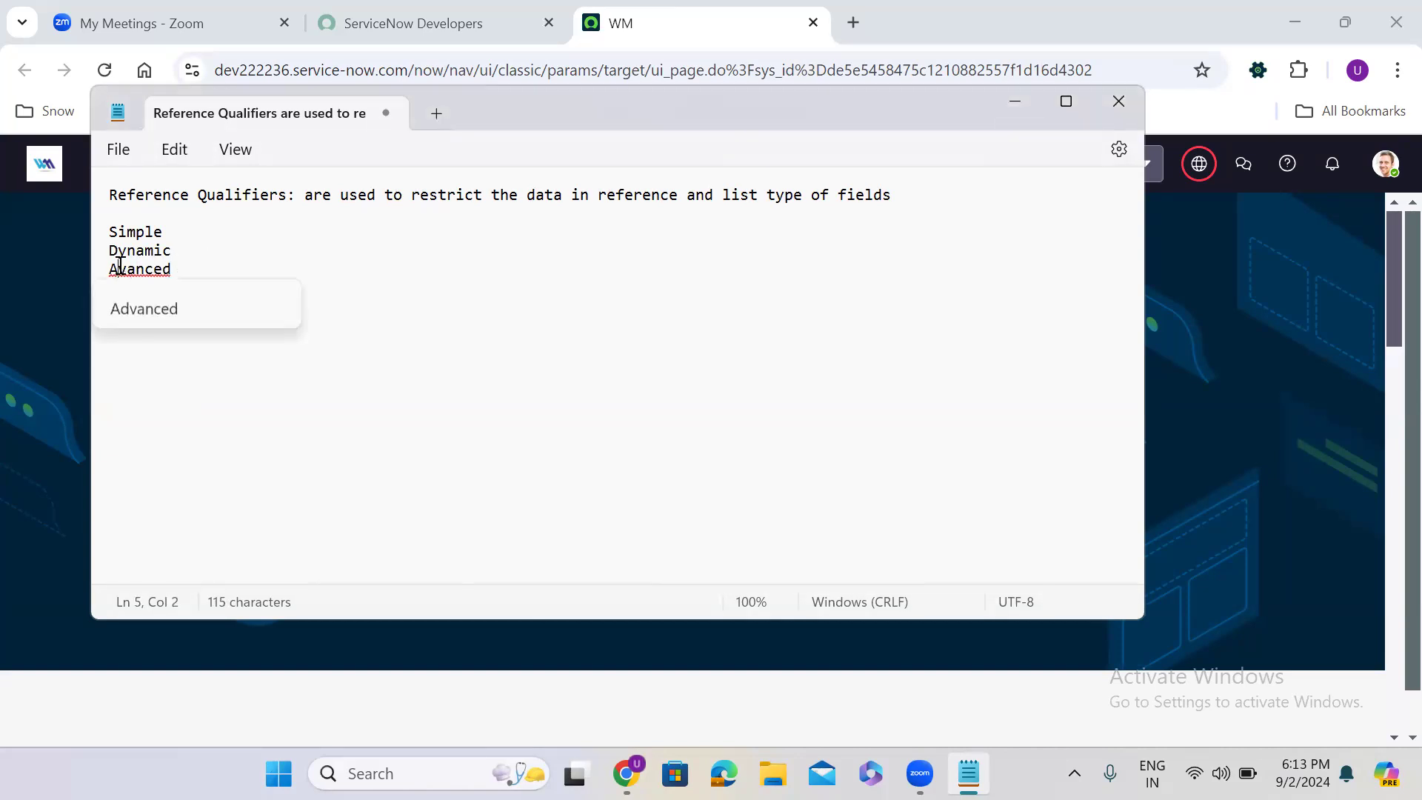
pyautogui.click(154, 316)
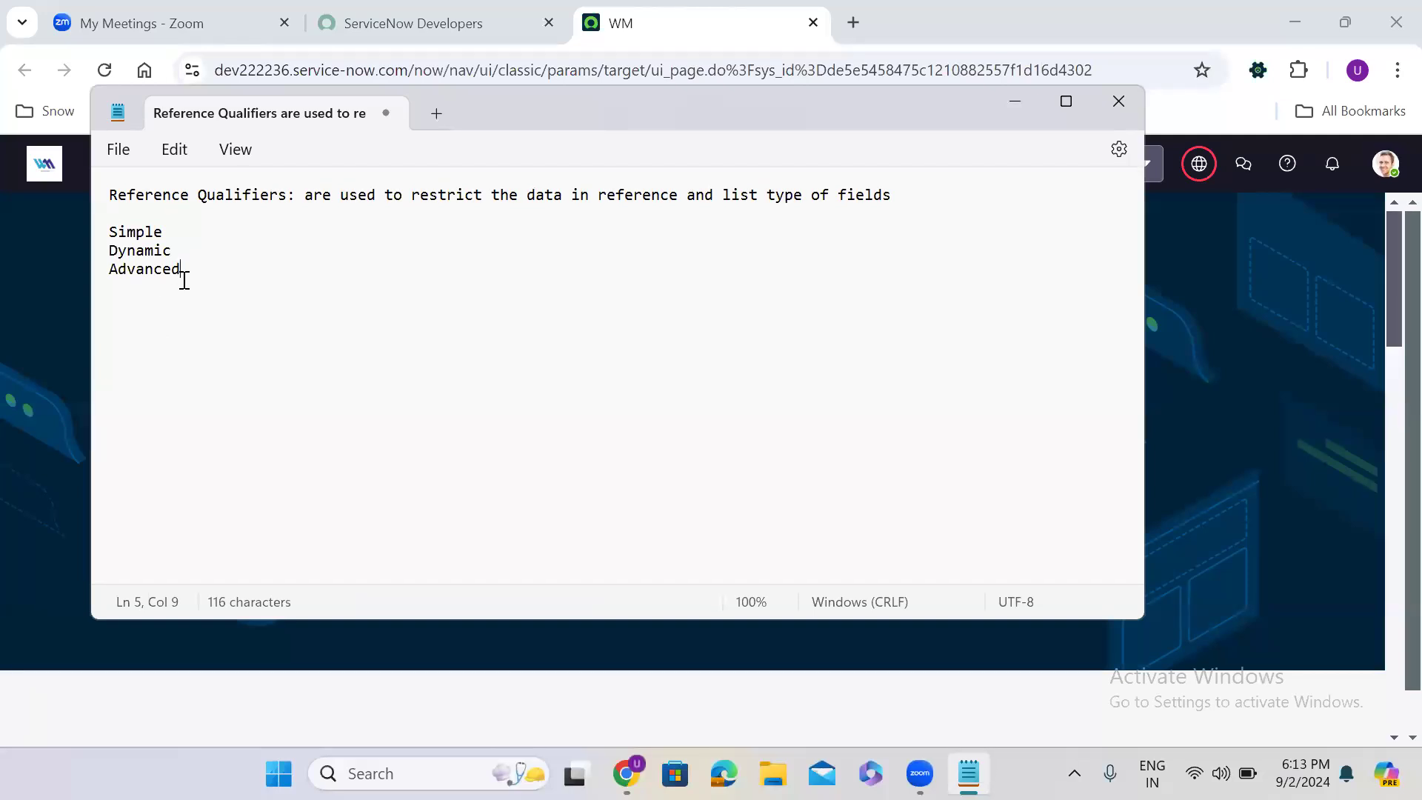
# - Add "-- Fixed Querys" after Simple and insert a blank line below it
pyautogui.click(175, 232)
pyautogui.write('-- Fixed Querys')
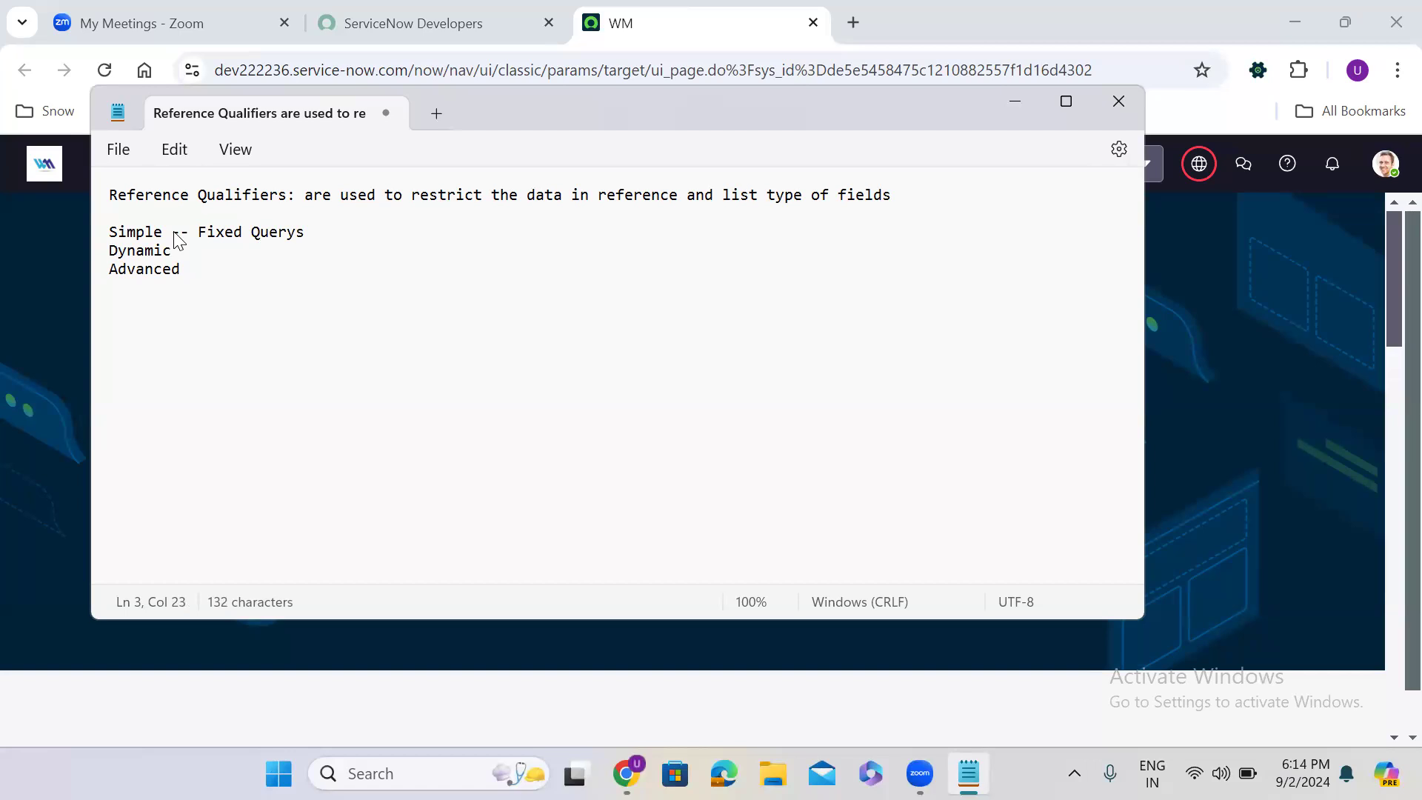
pyautogui.press('Return')
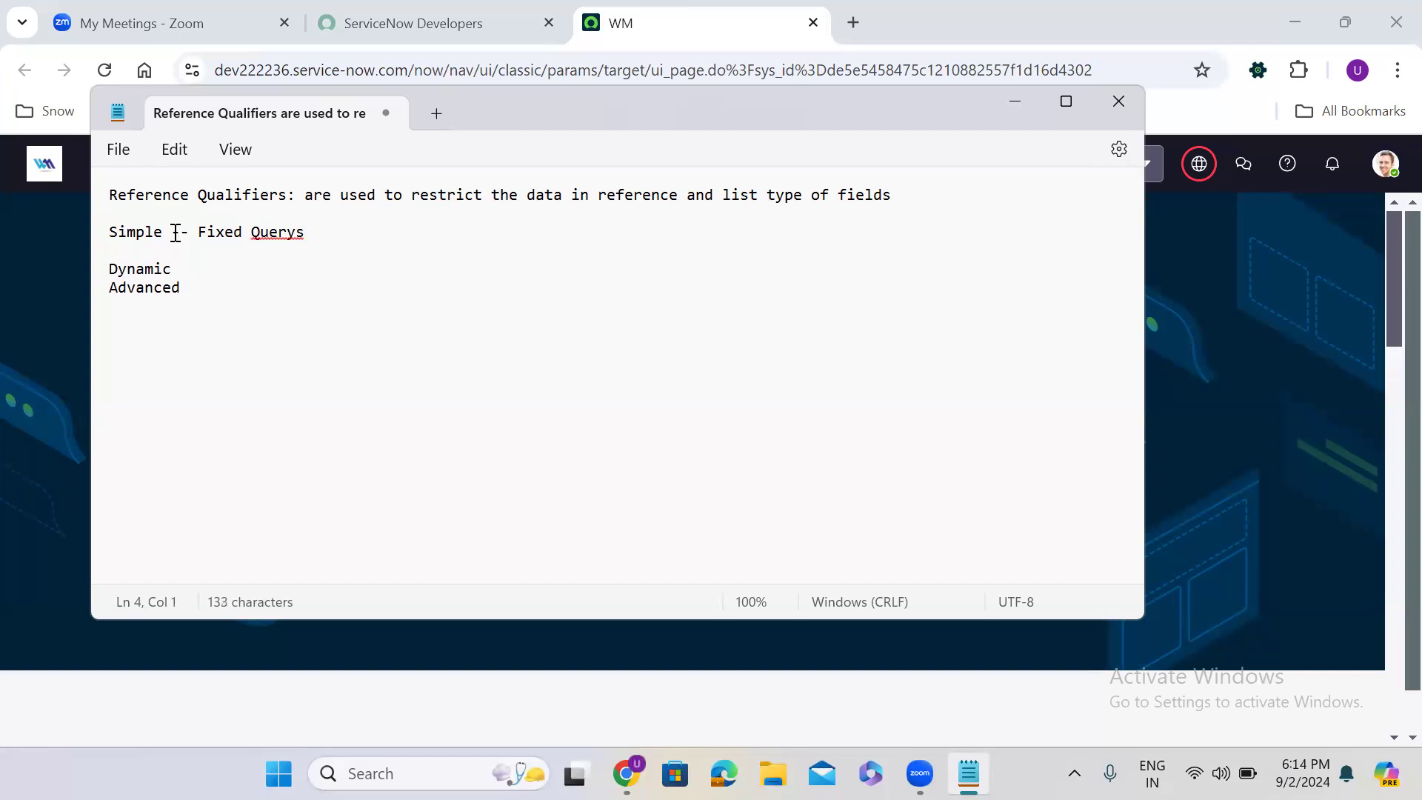
# - Add "-- Dynamic" after both the Dynamic and the Advanced entries
pyautogui.write('-- Dynamic')
pyautogui.click(231, 291)
pyautogui.write('-- Dyna')
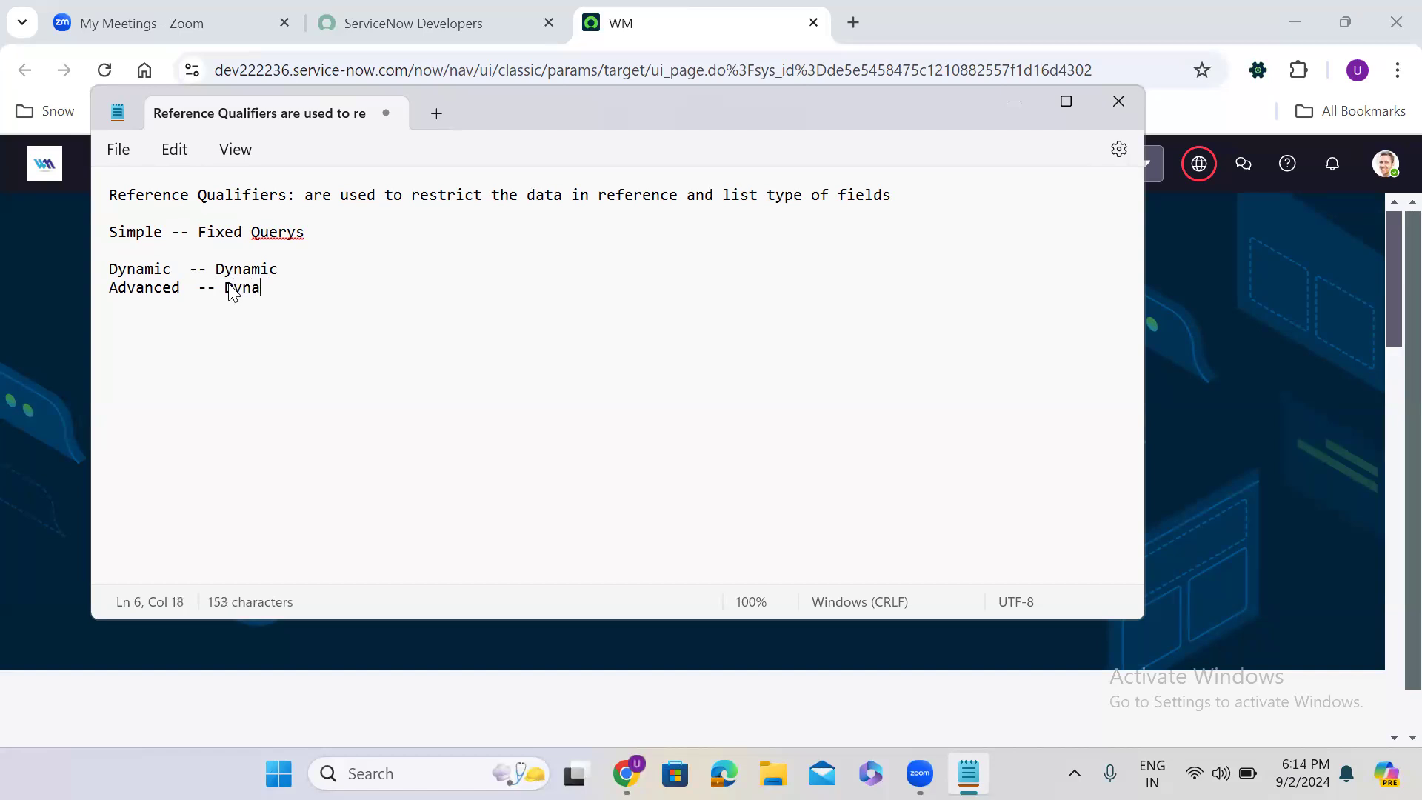
pyautogui.write('mic')
# - Extend the descriptions of the Dynamic and Advanced entries with the word "querys"
pyautogui.click(293, 268)
pyautogui.write('c')
pyautogui.write('uerys')
pyautogui.click(328, 287)
pyautogui.write('que')
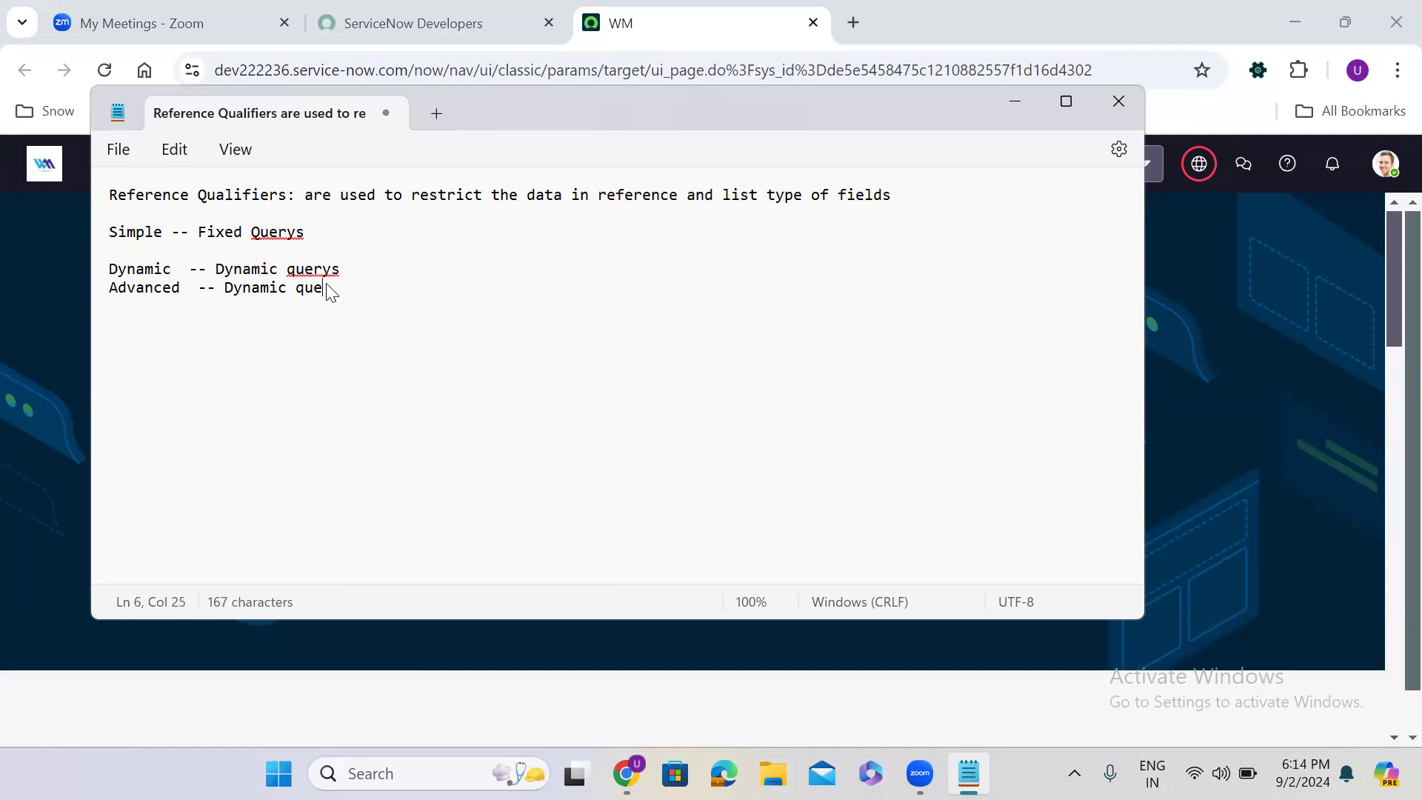
pyautogui.write('rys')
pyautogui.doubleClick(121, 234)
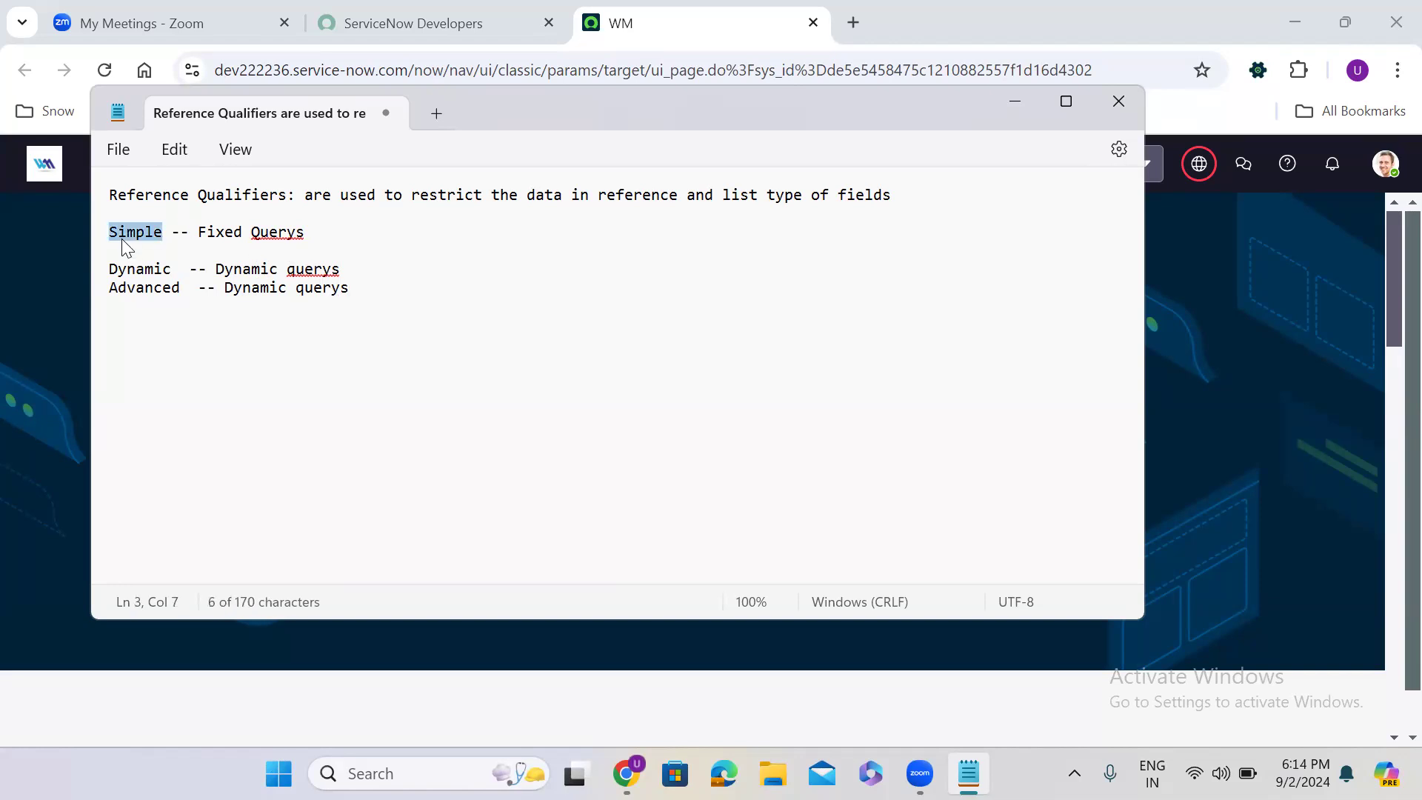
pyautogui.doubleClick(148, 293)
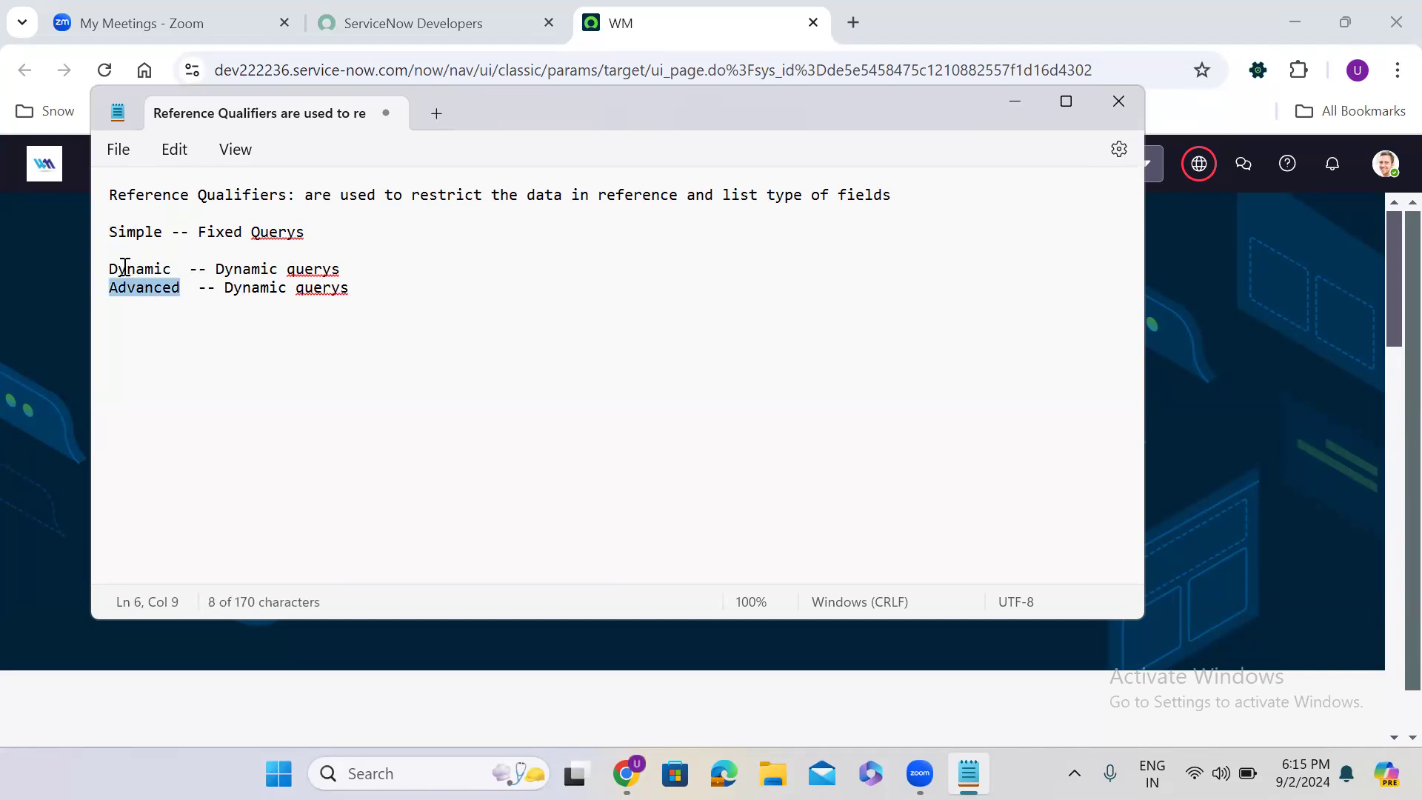
pyautogui.doubleClick(124, 270)
pyautogui.click(646, 302)
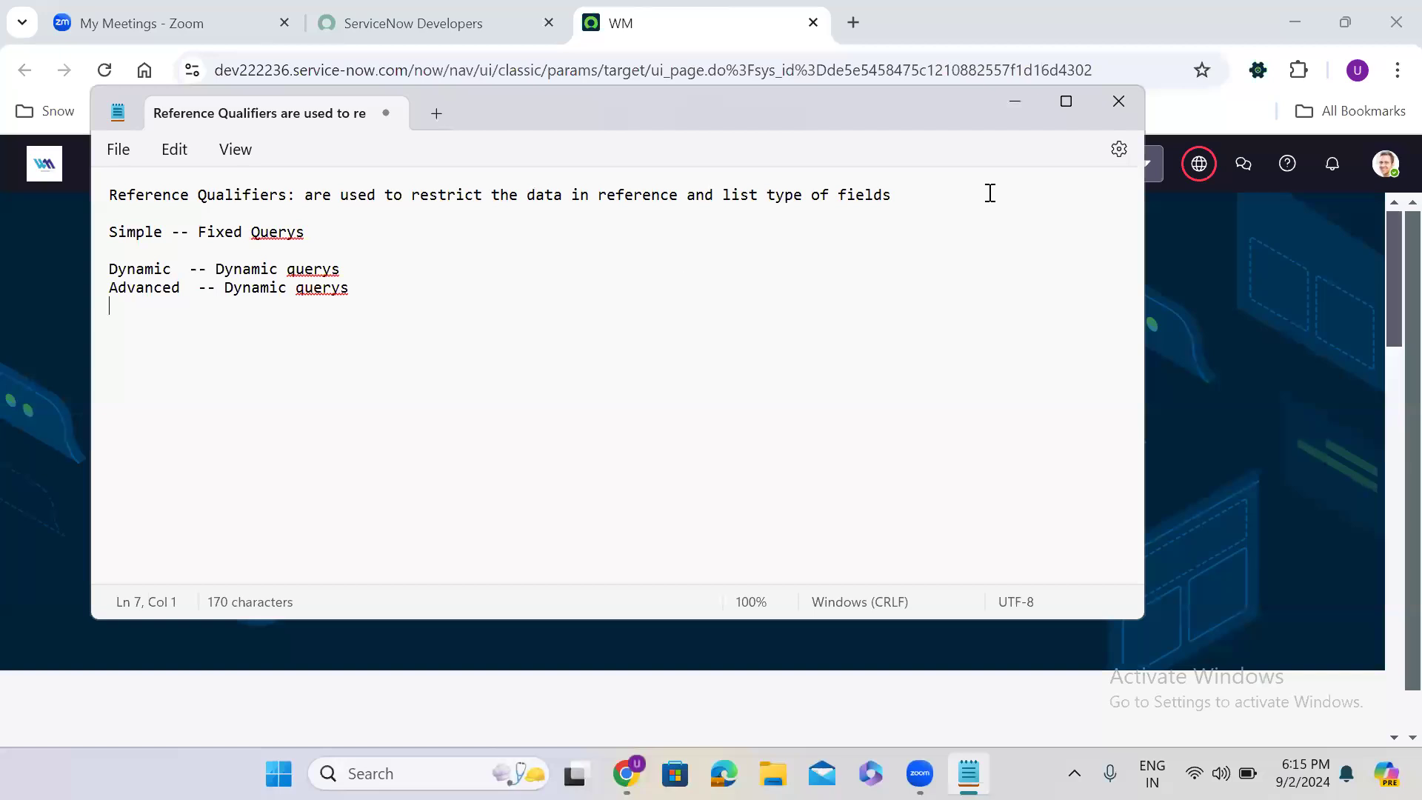
# - Switch to ServiceNow, filter the navigator for "hr case" and open the HR Case Management Create New form in a new browser tab
pyautogui.click(1010, 103)
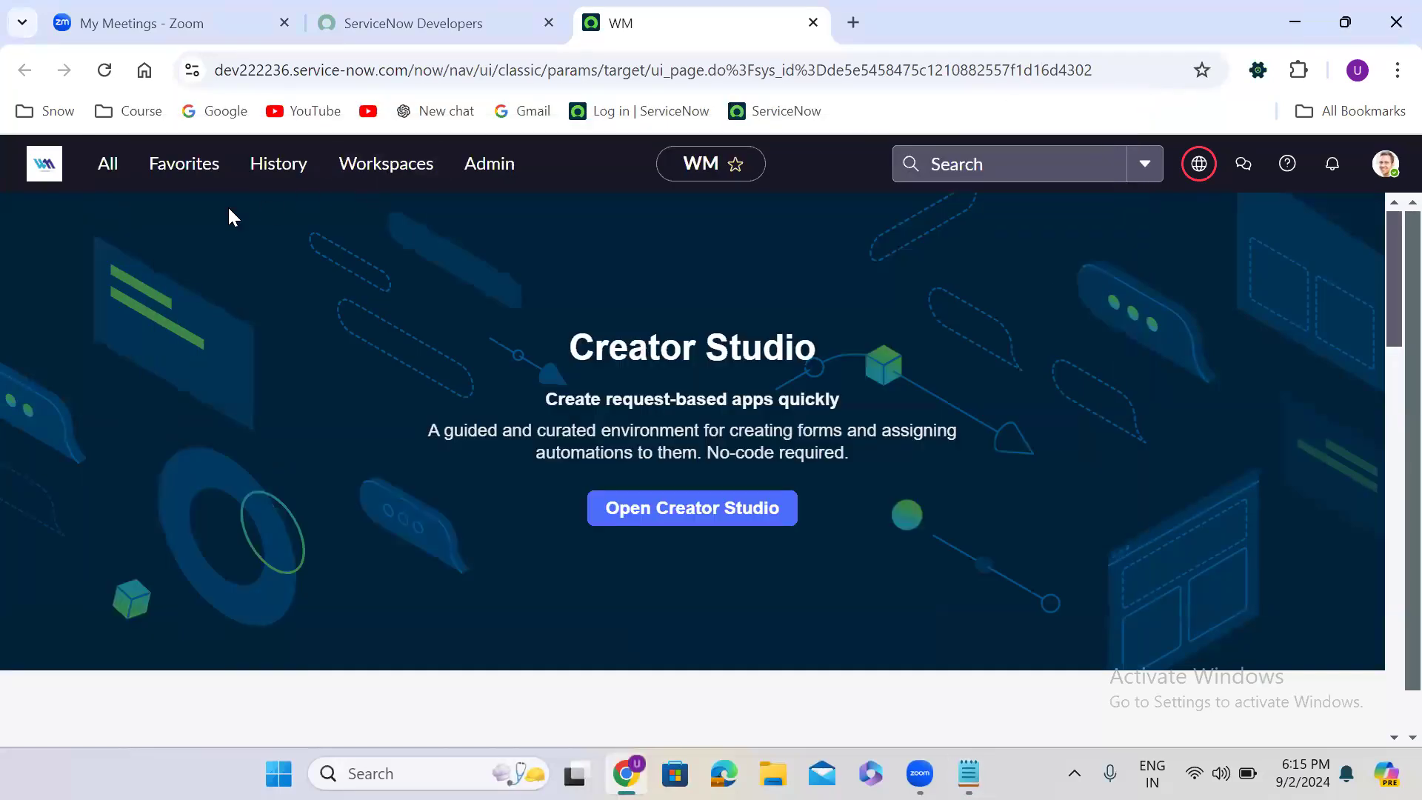
pyautogui.click(106, 171)
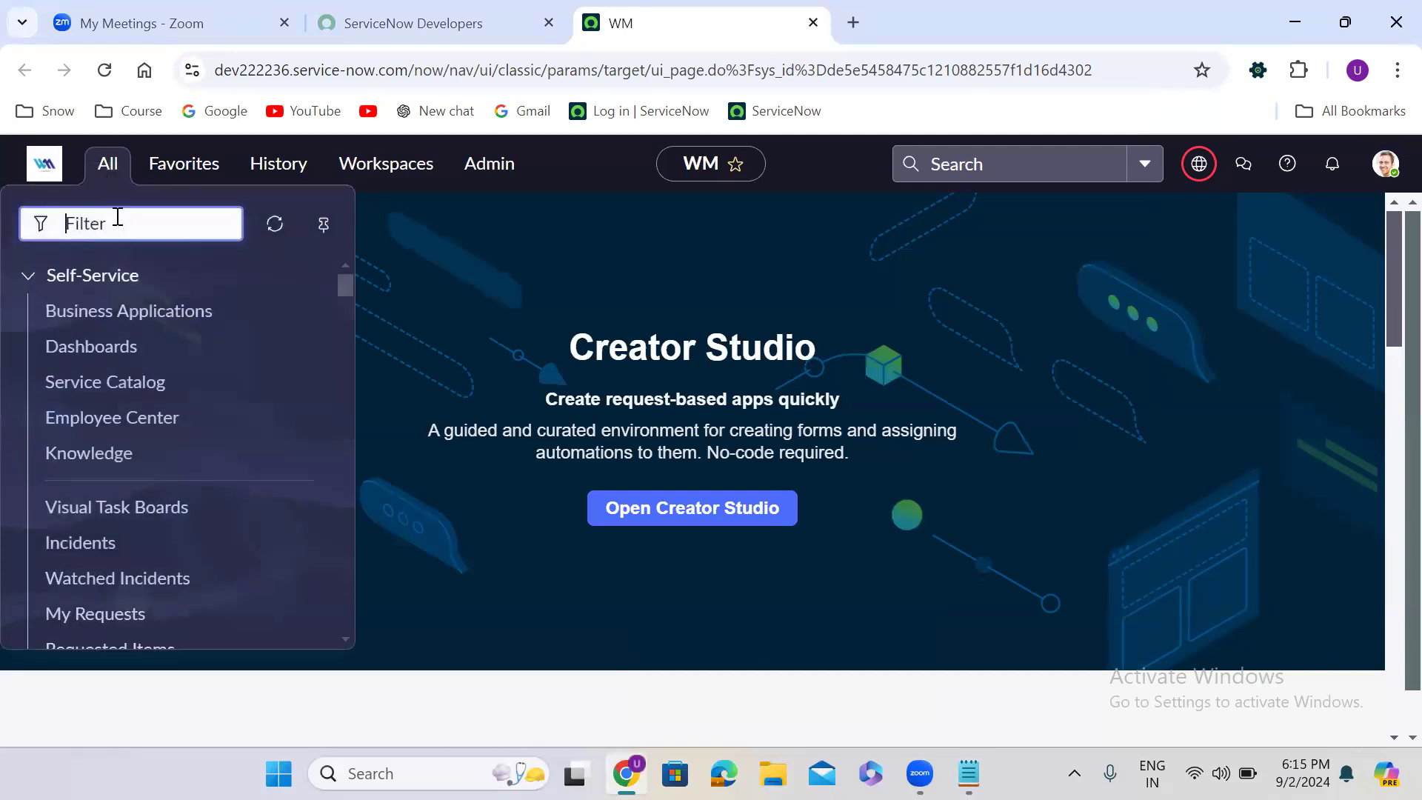
pyautogui.write('hr case')
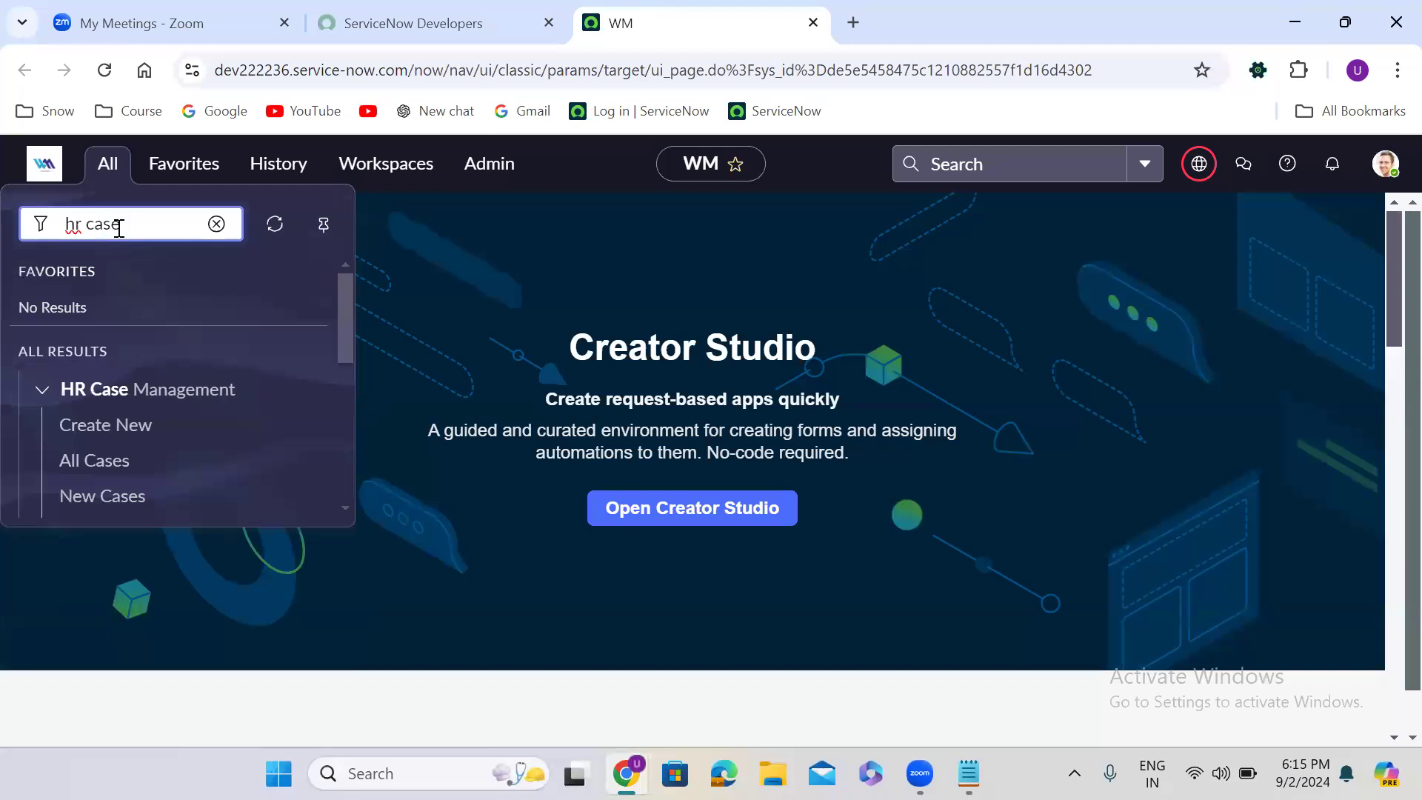
pyautogui.rightClick(101, 436)
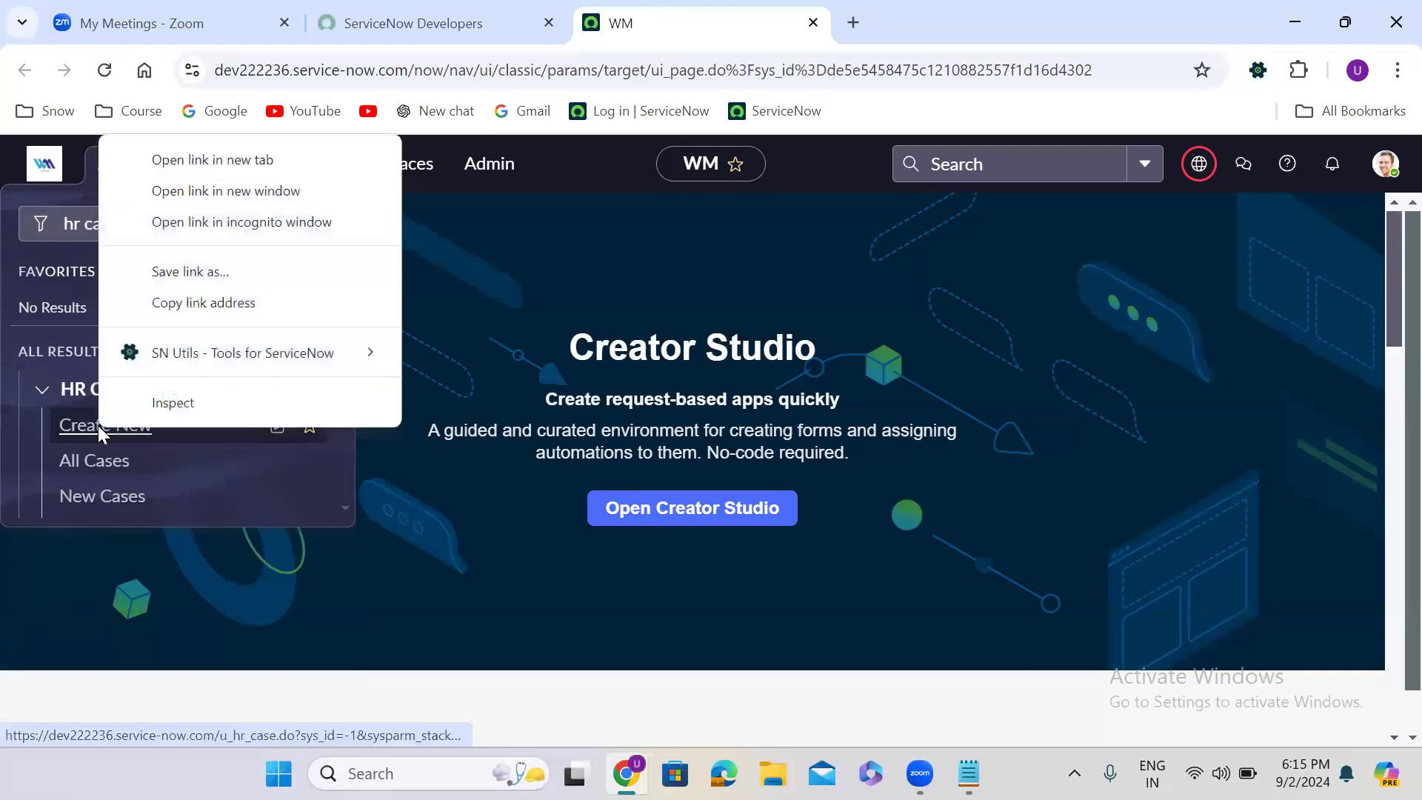
pyautogui.click(260, 158)
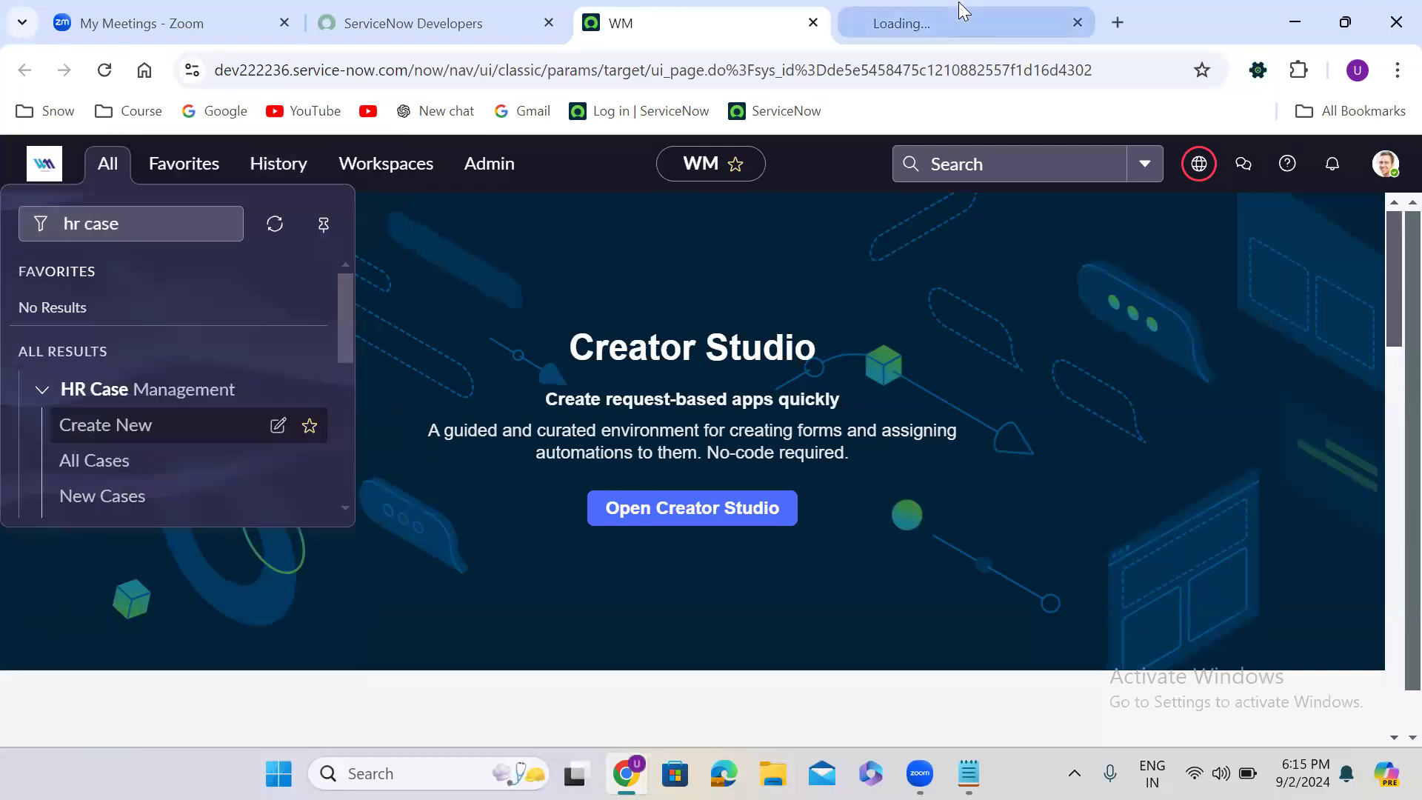
pyautogui.click(963, 11)
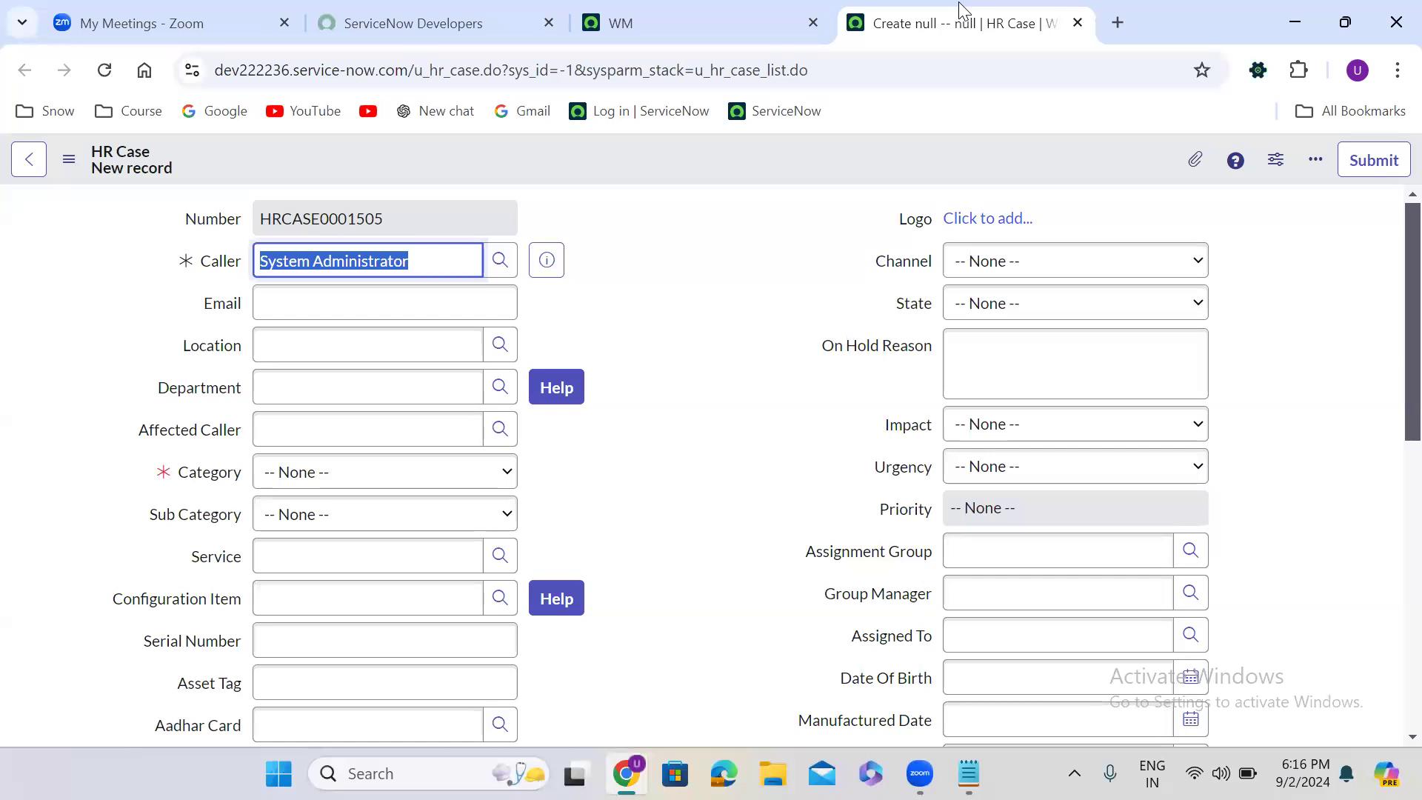
pyautogui.click(597, 323)
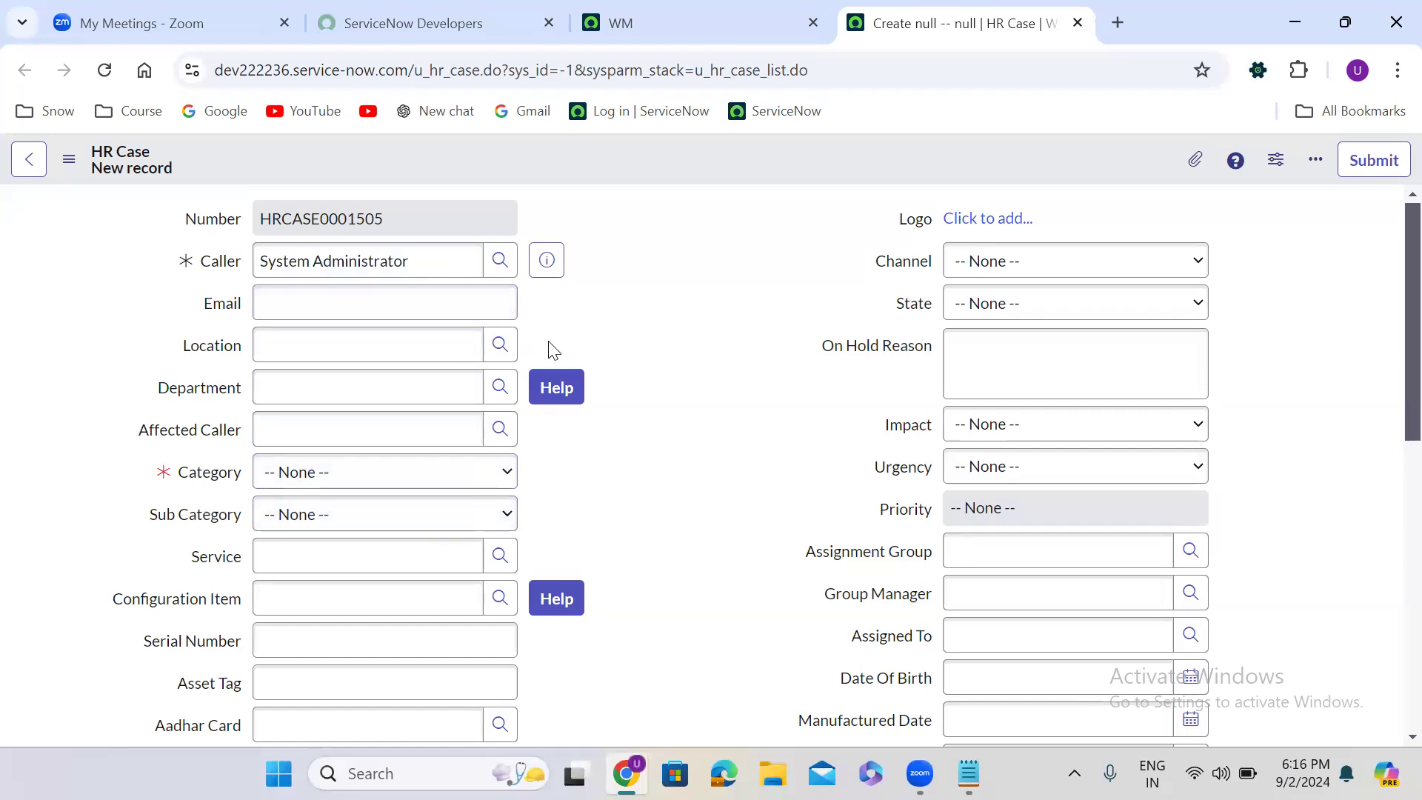
# - View the lookup lists of the Caller and Configuration Item reference fields, closing each one without choosing a record
pyautogui.click(497, 264)
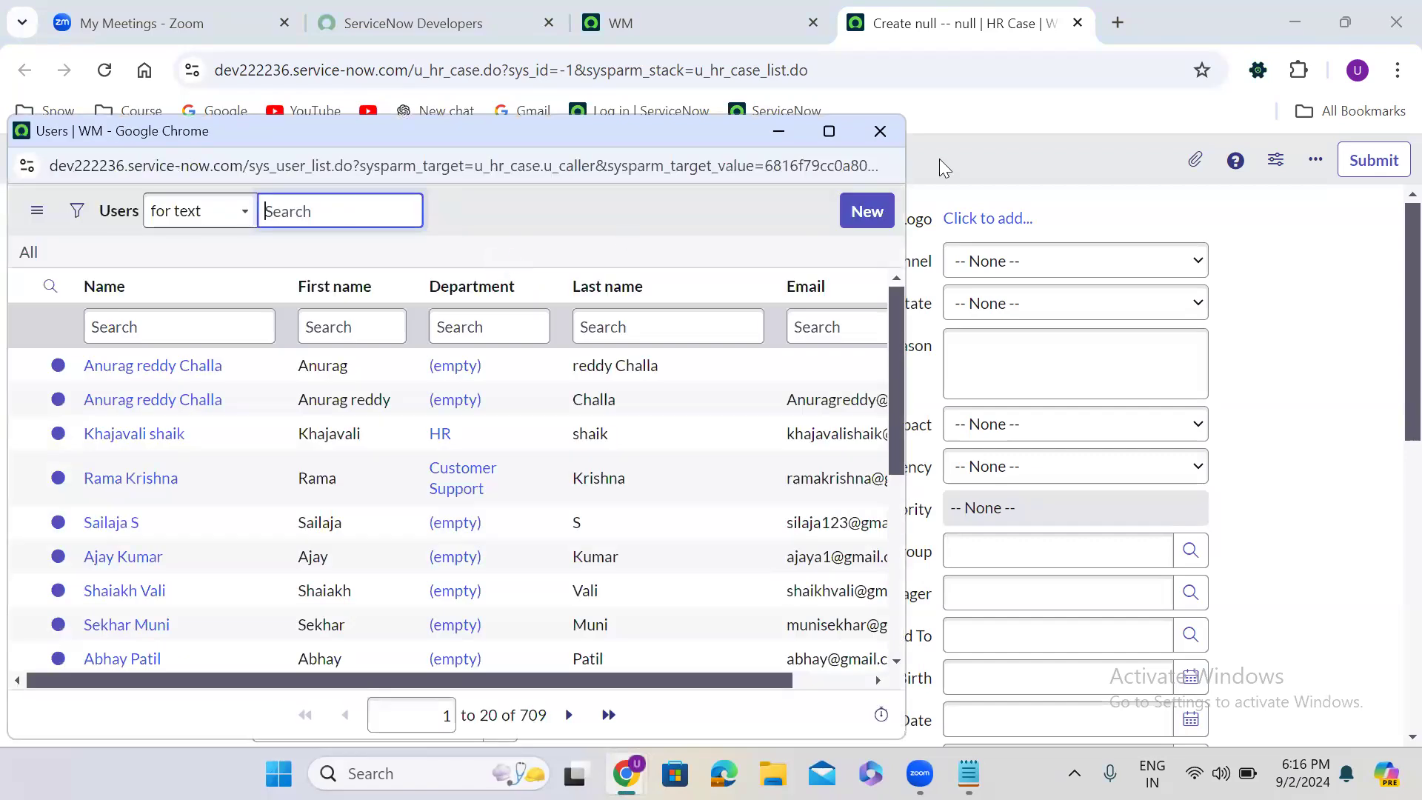
pyautogui.click(881, 131)
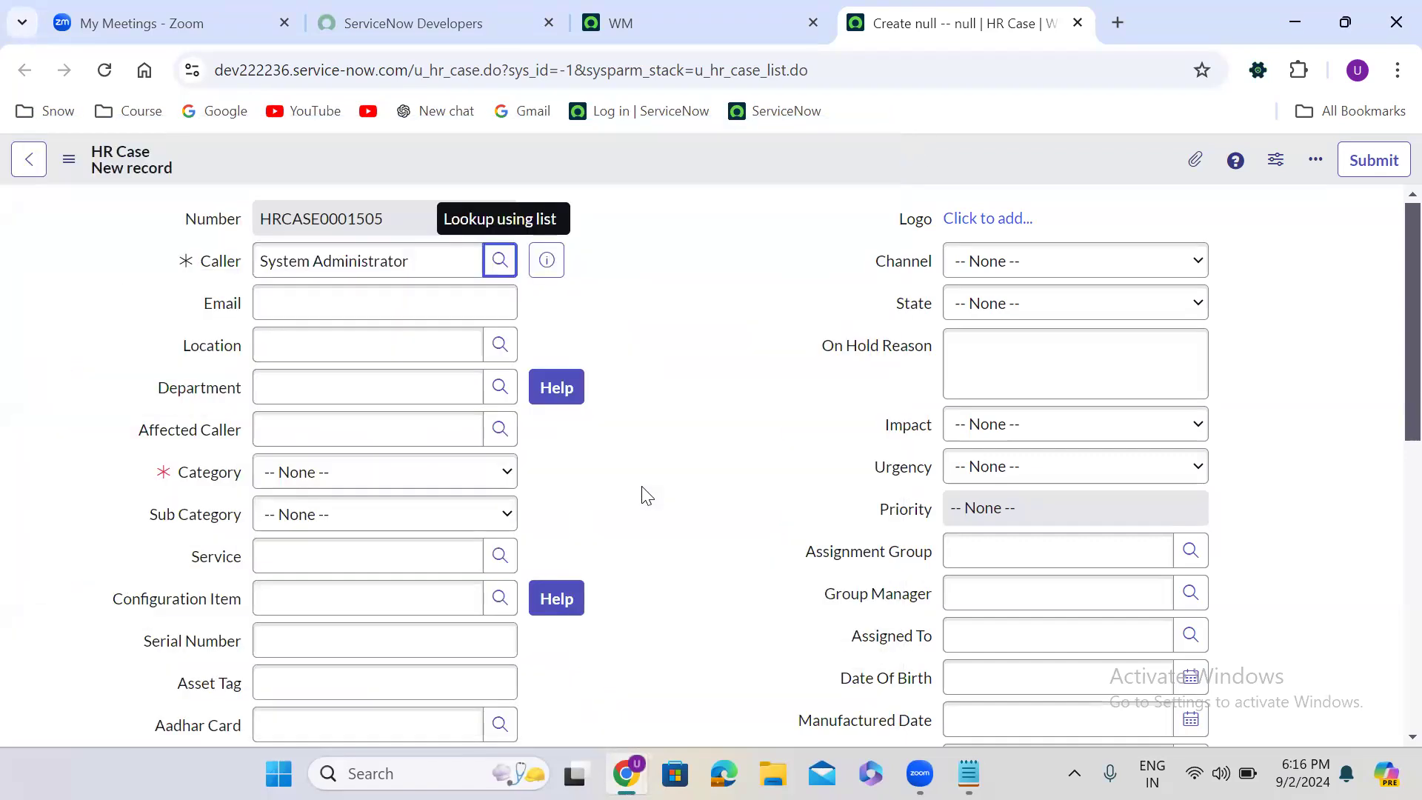
pyautogui.click(499, 600)
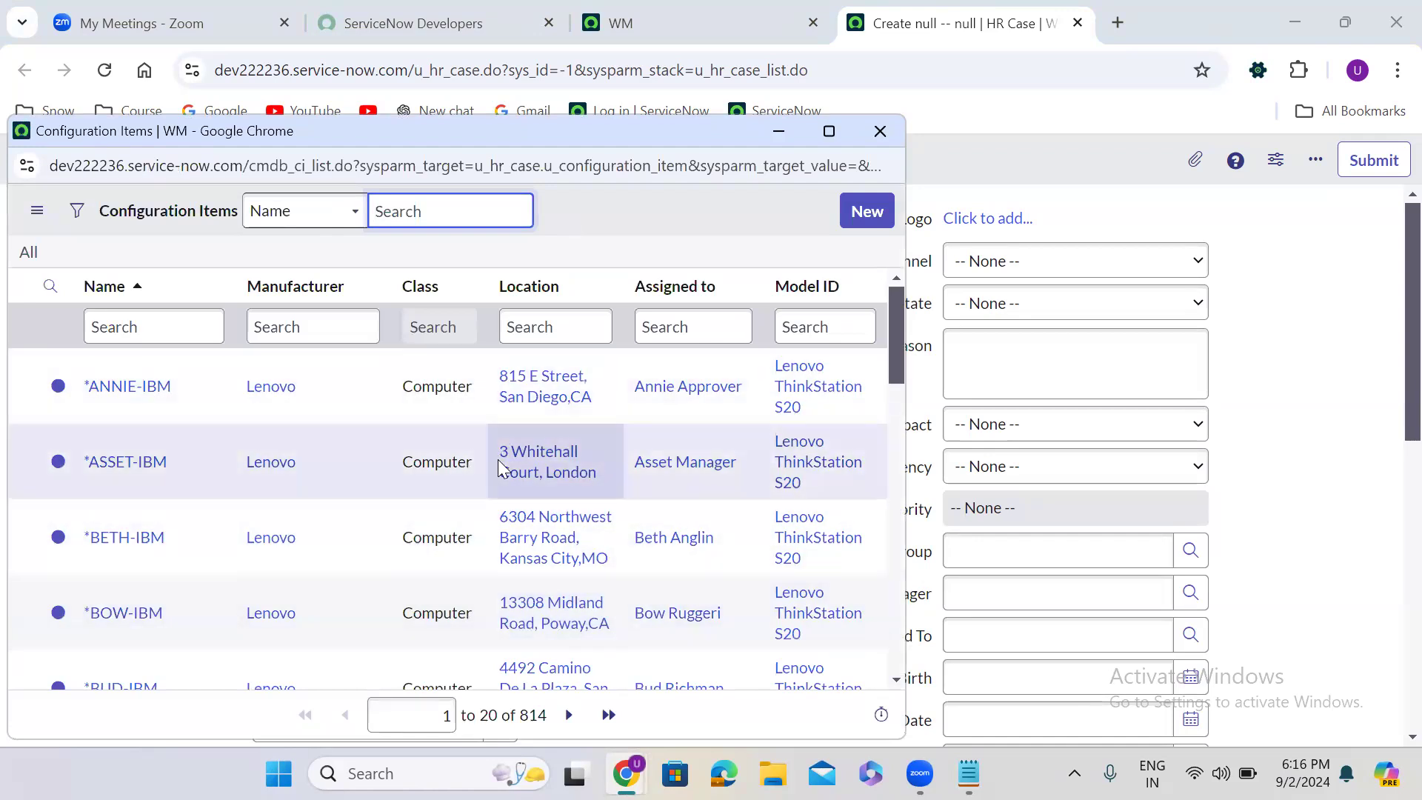
pyautogui.click(882, 133)
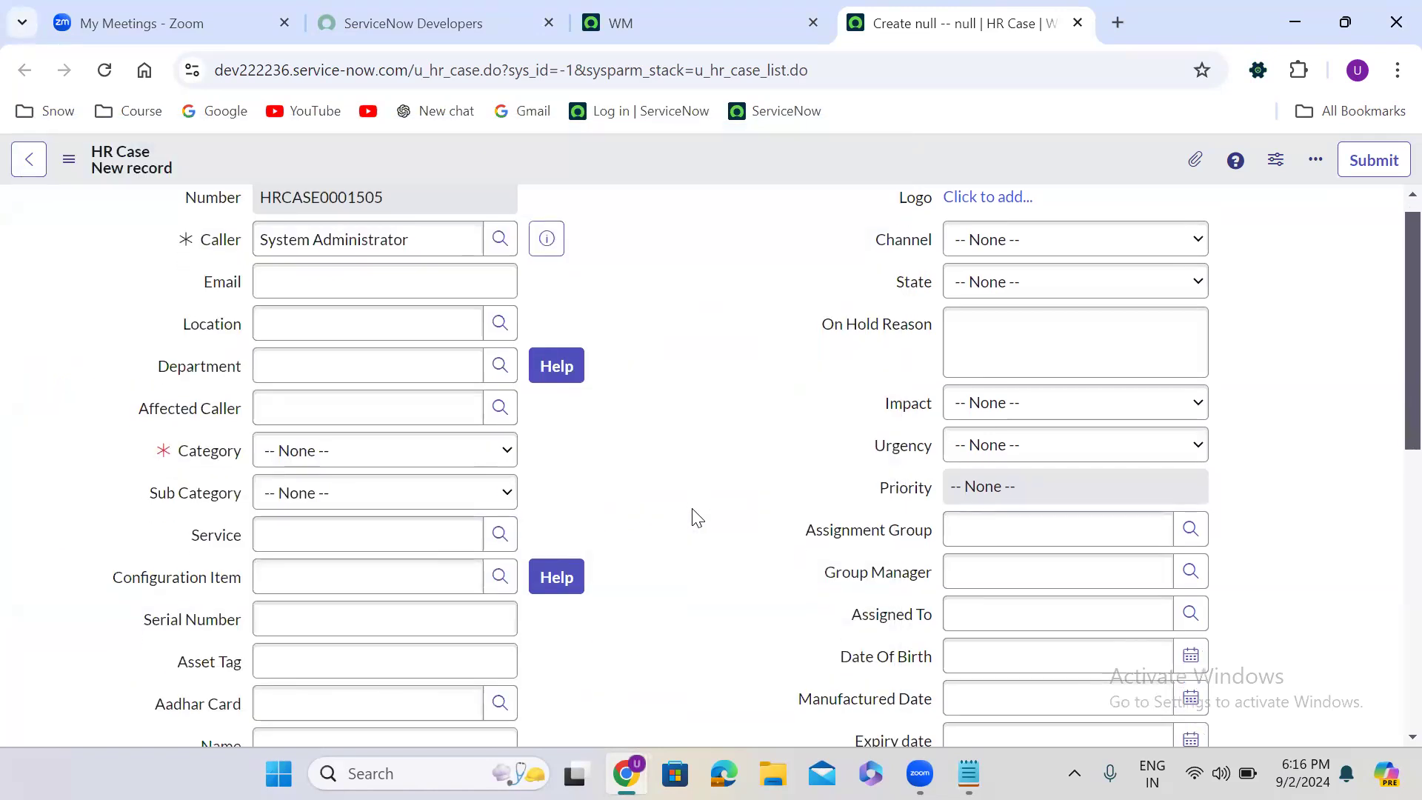
# - Unlock the Watch List in the Notes section and open its record lookup, closing it without a selection
pyautogui.scroll(-4, 696, 517)
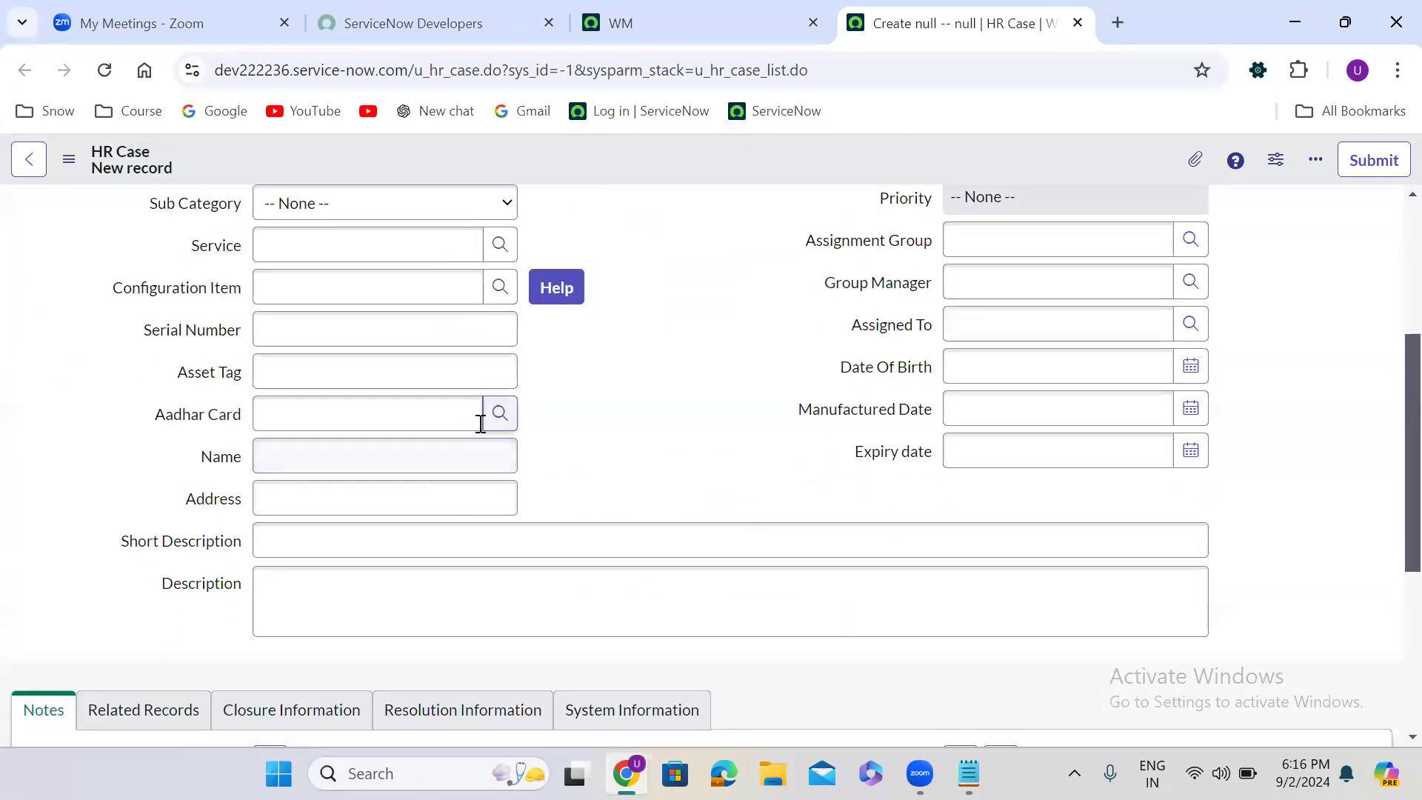
pyautogui.click(419, 422)
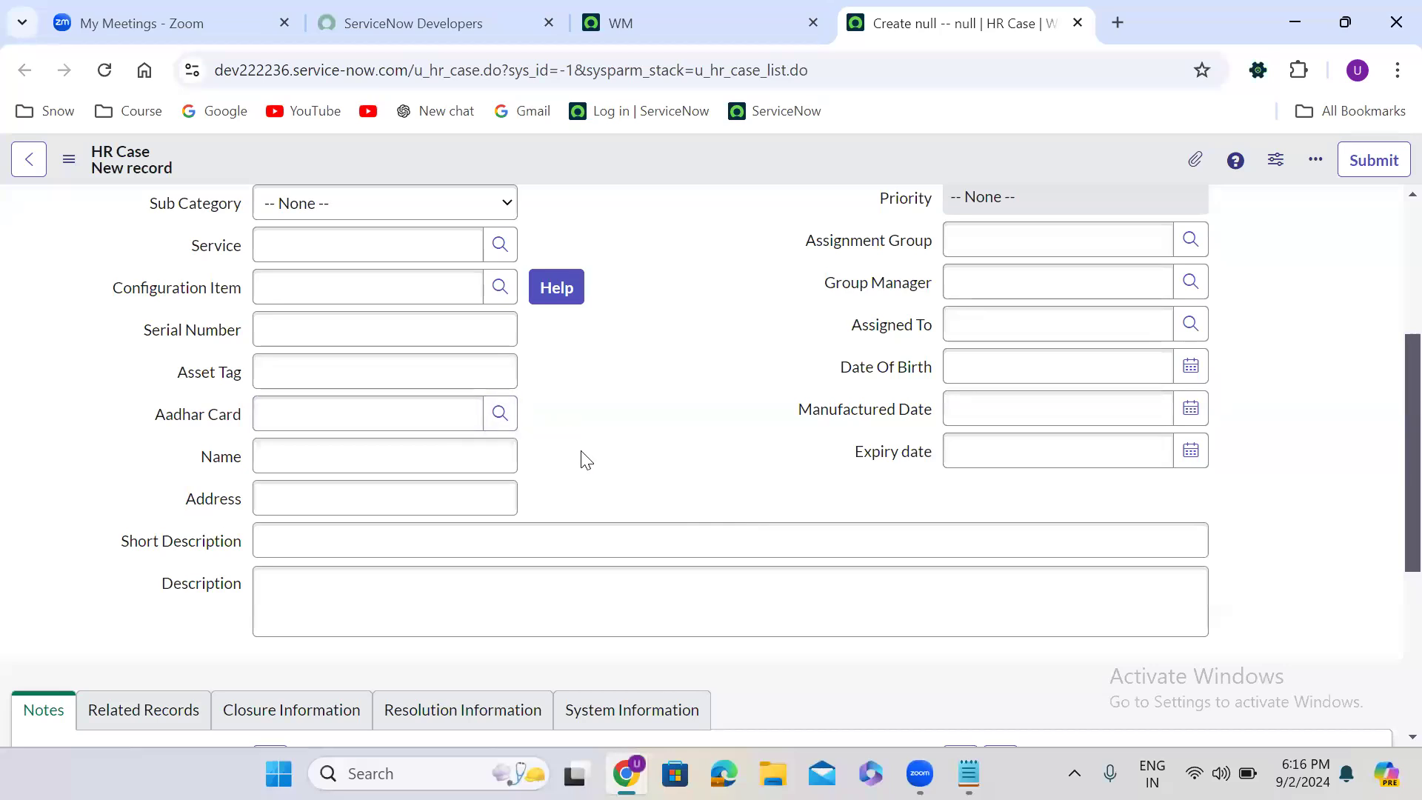
pyautogui.scroll(-1, 586, 460)
pyautogui.scroll(-6, 586, 460)
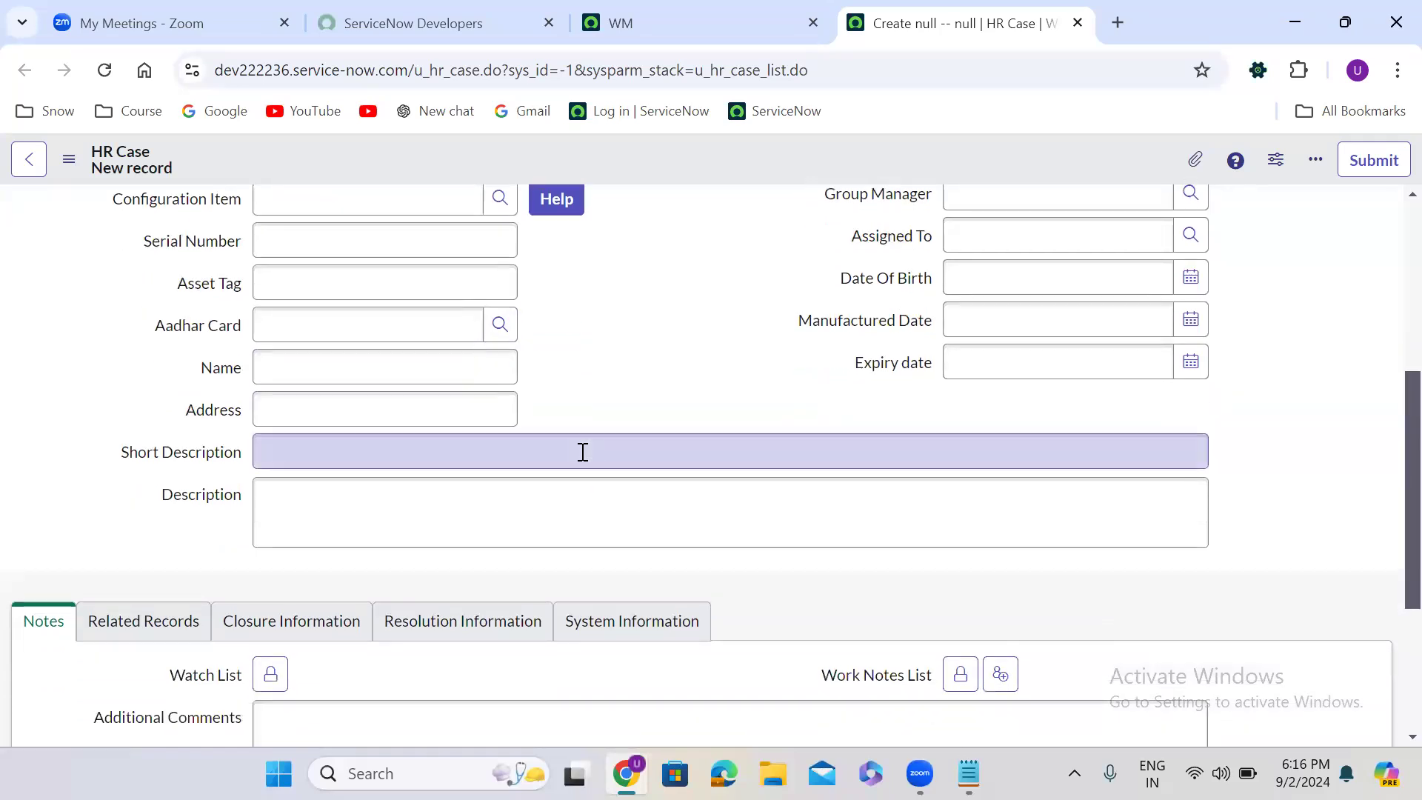
pyautogui.click(270, 409)
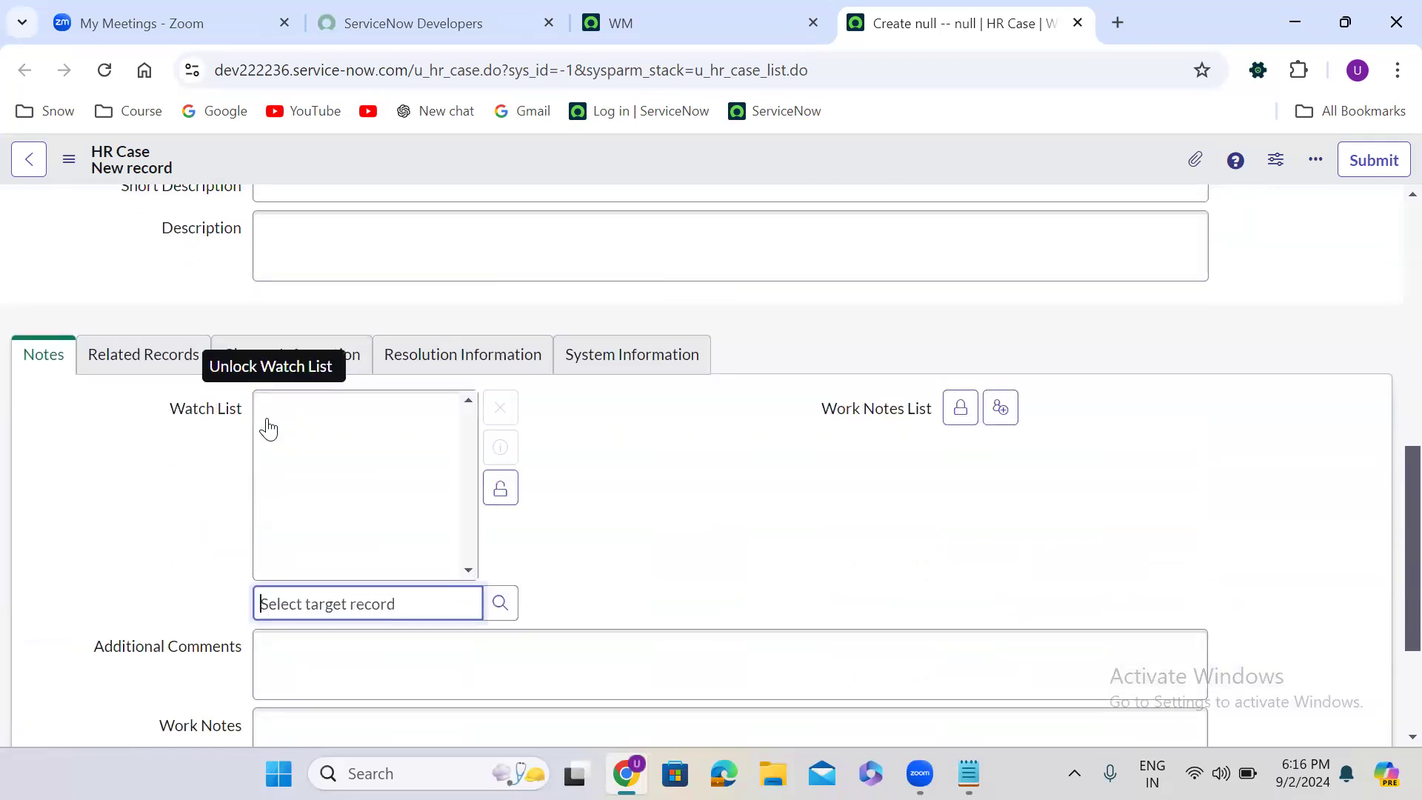
pyautogui.click(498, 604)
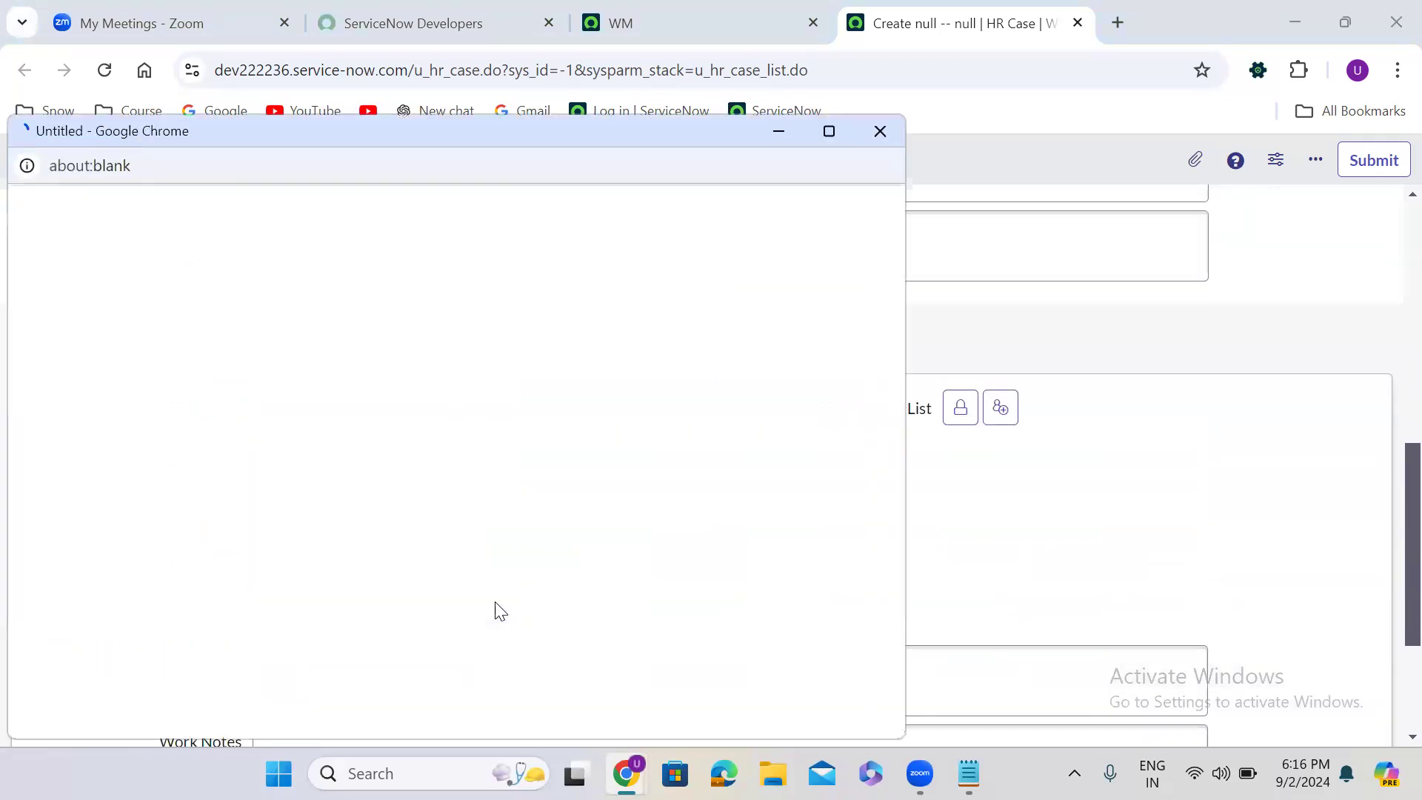
pyautogui.click(879, 132)
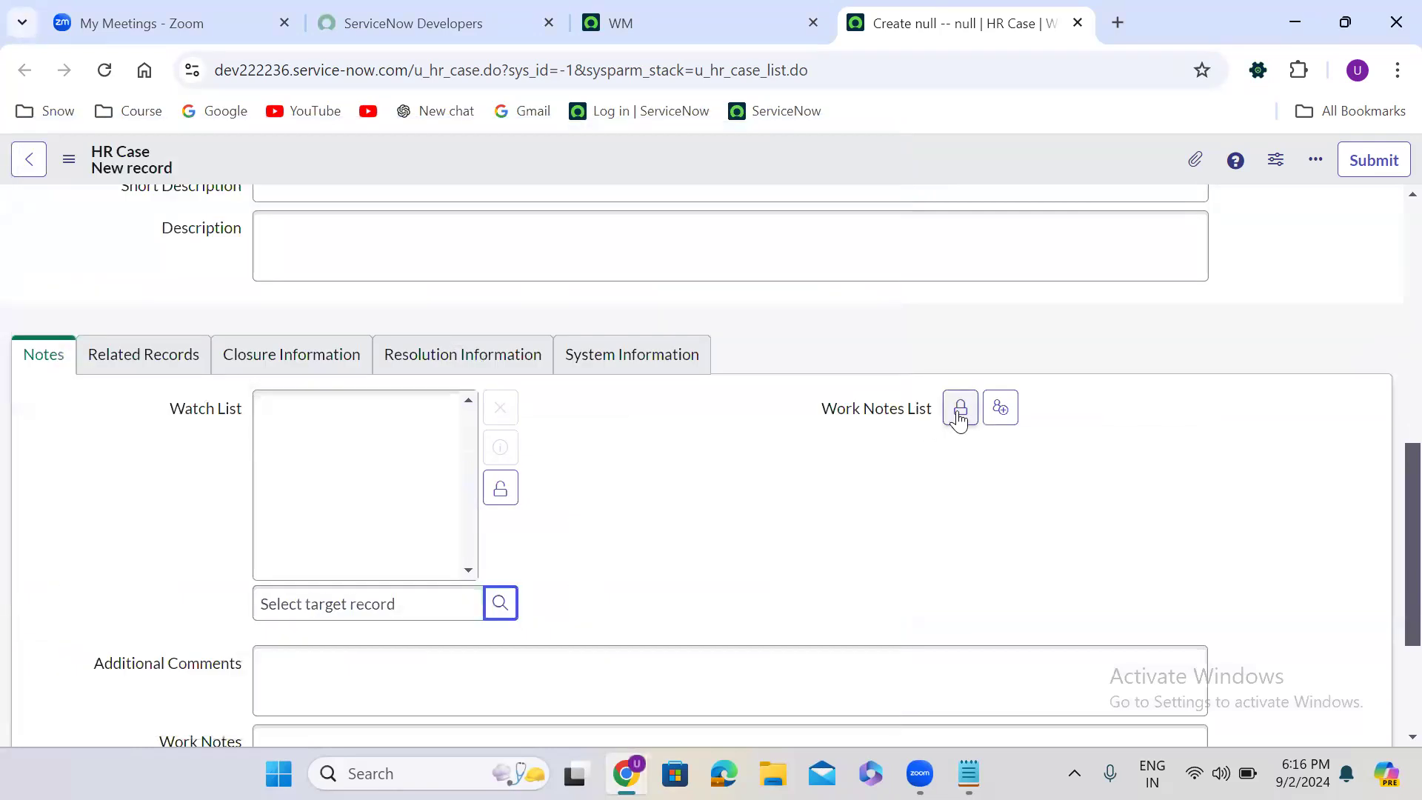
# - Unlock the Work Notes List, view its record lookup without choosing a user, and lock the Watch List again
pyautogui.click(958, 411)
pyautogui.click(1189, 604)
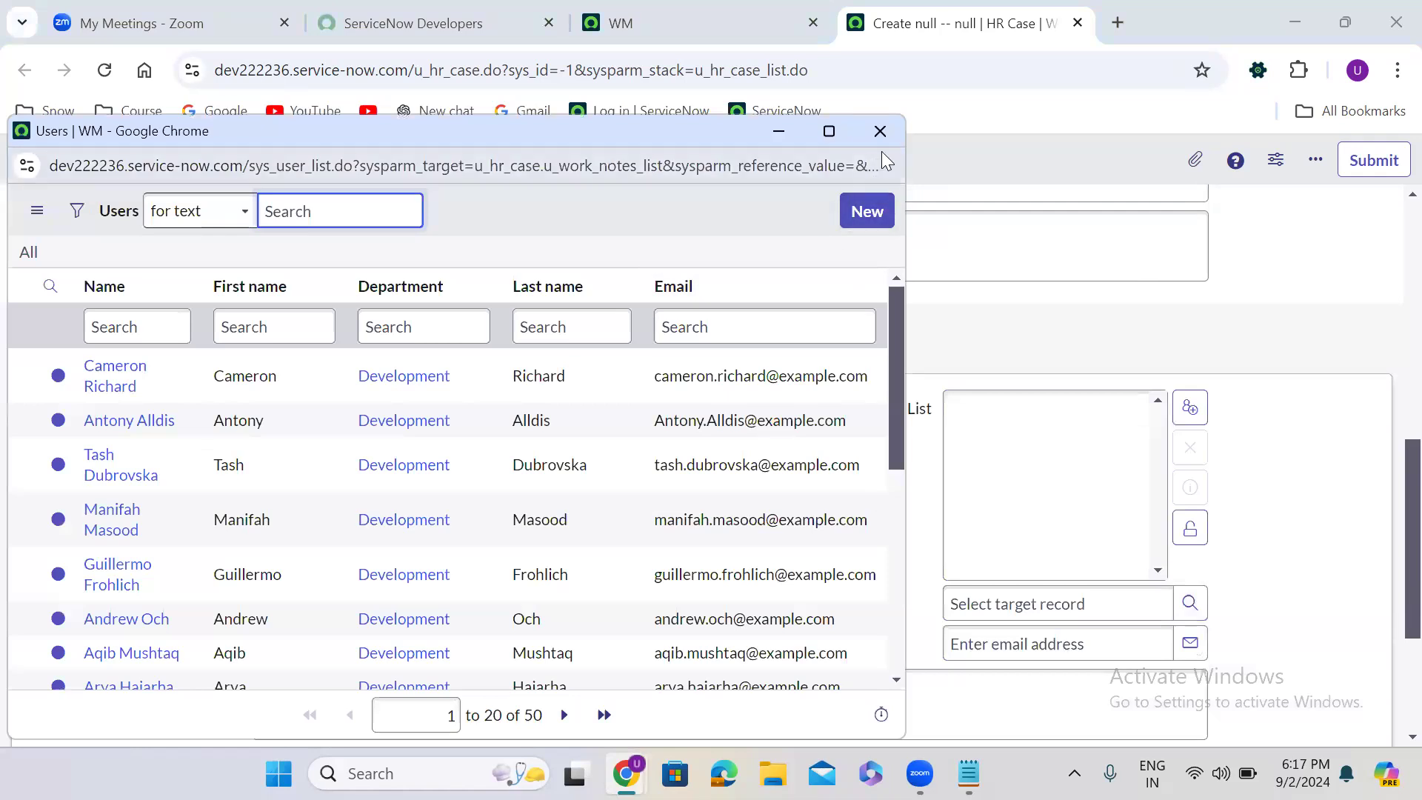
pyautogui.click(879, 132)
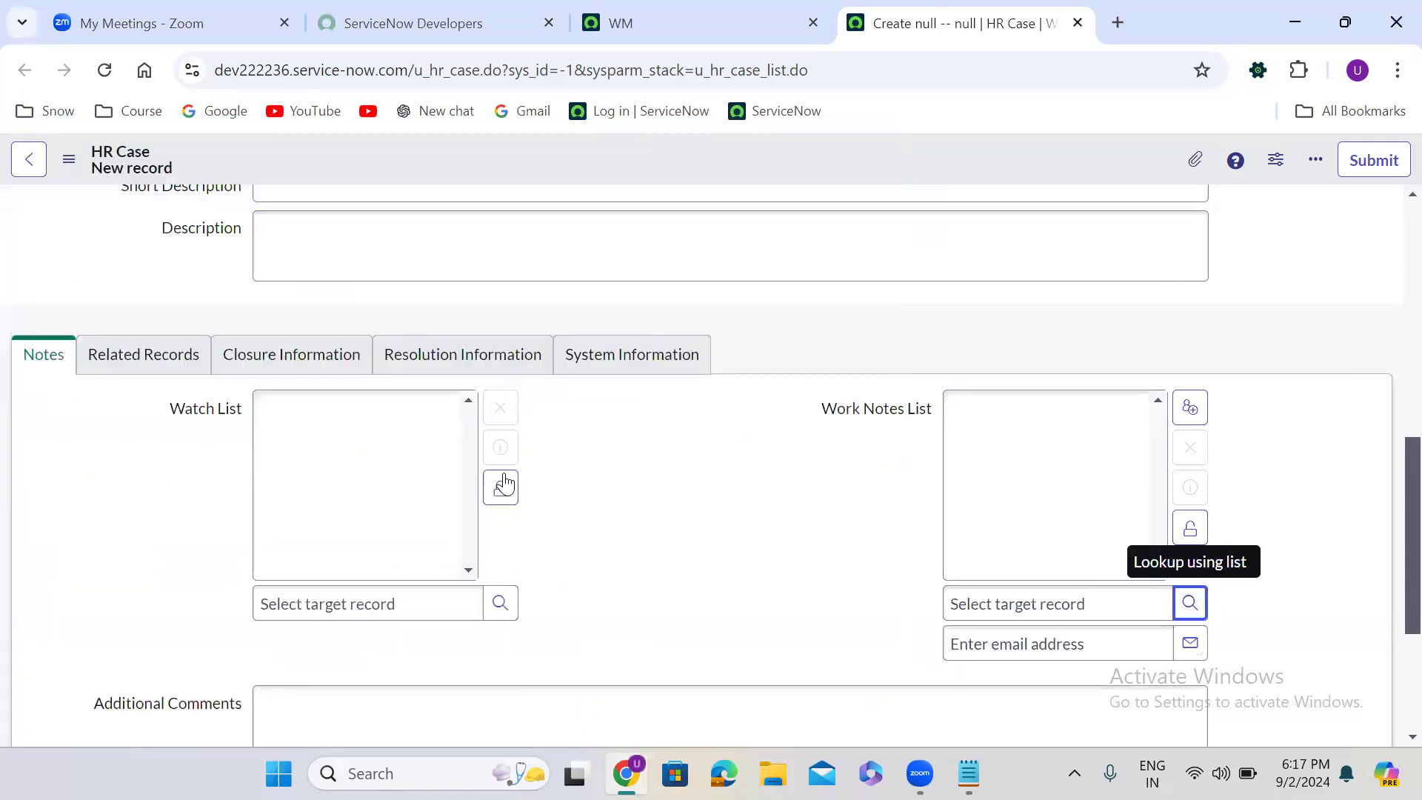
pyautogui.click(501, 489)
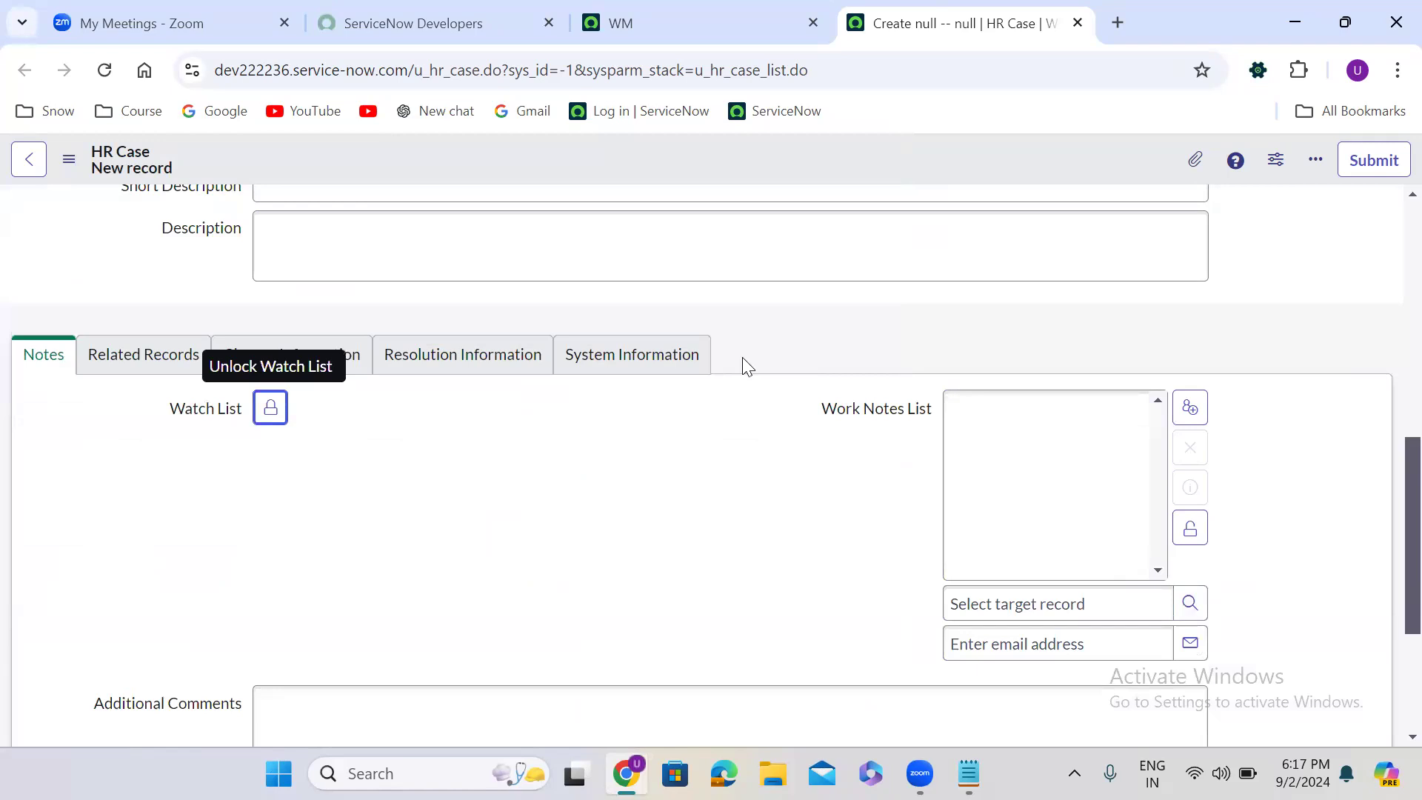
# - View the user lookup list of the Caller field and close it without a selection
pyautogui.scroll(9, 743, 361)
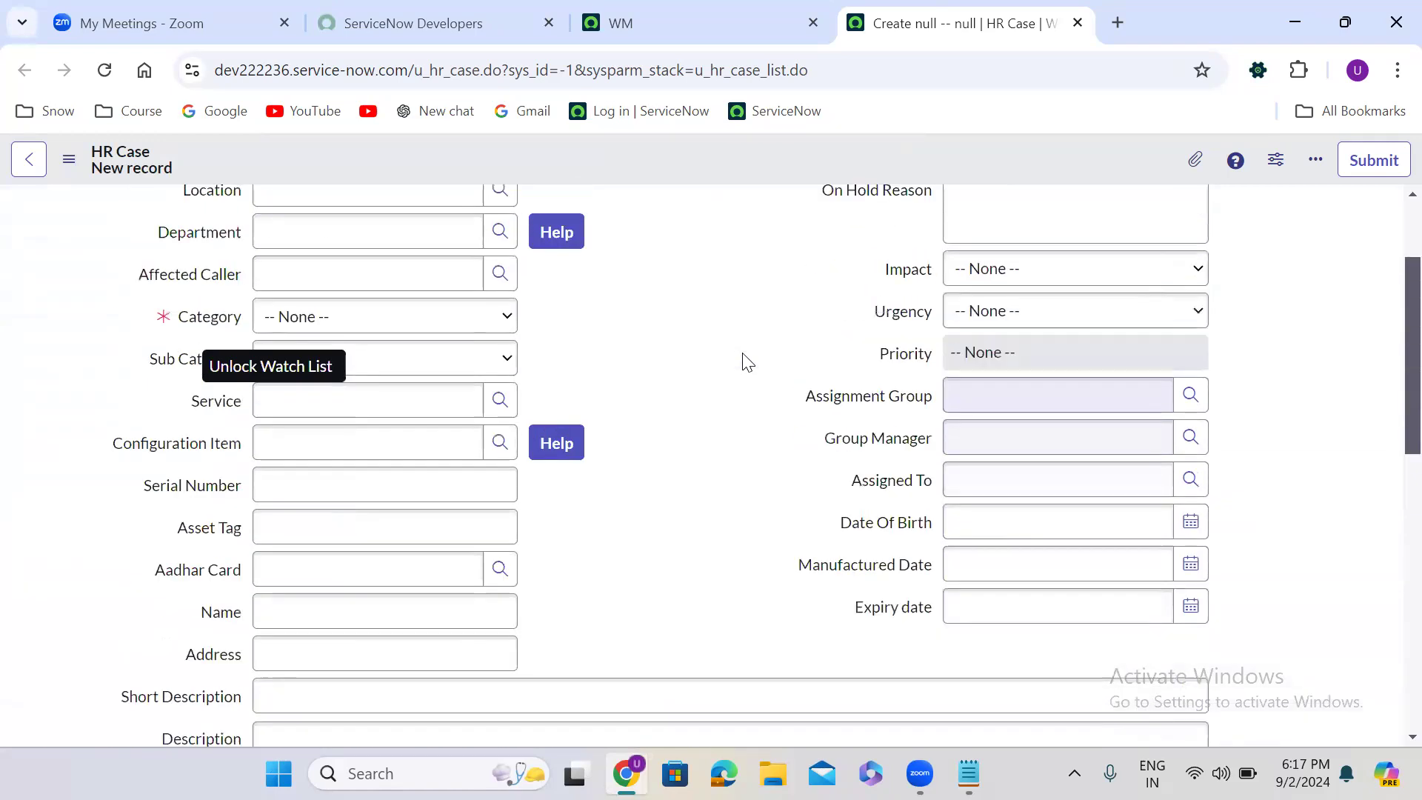
pyautogui.click(502, 262)
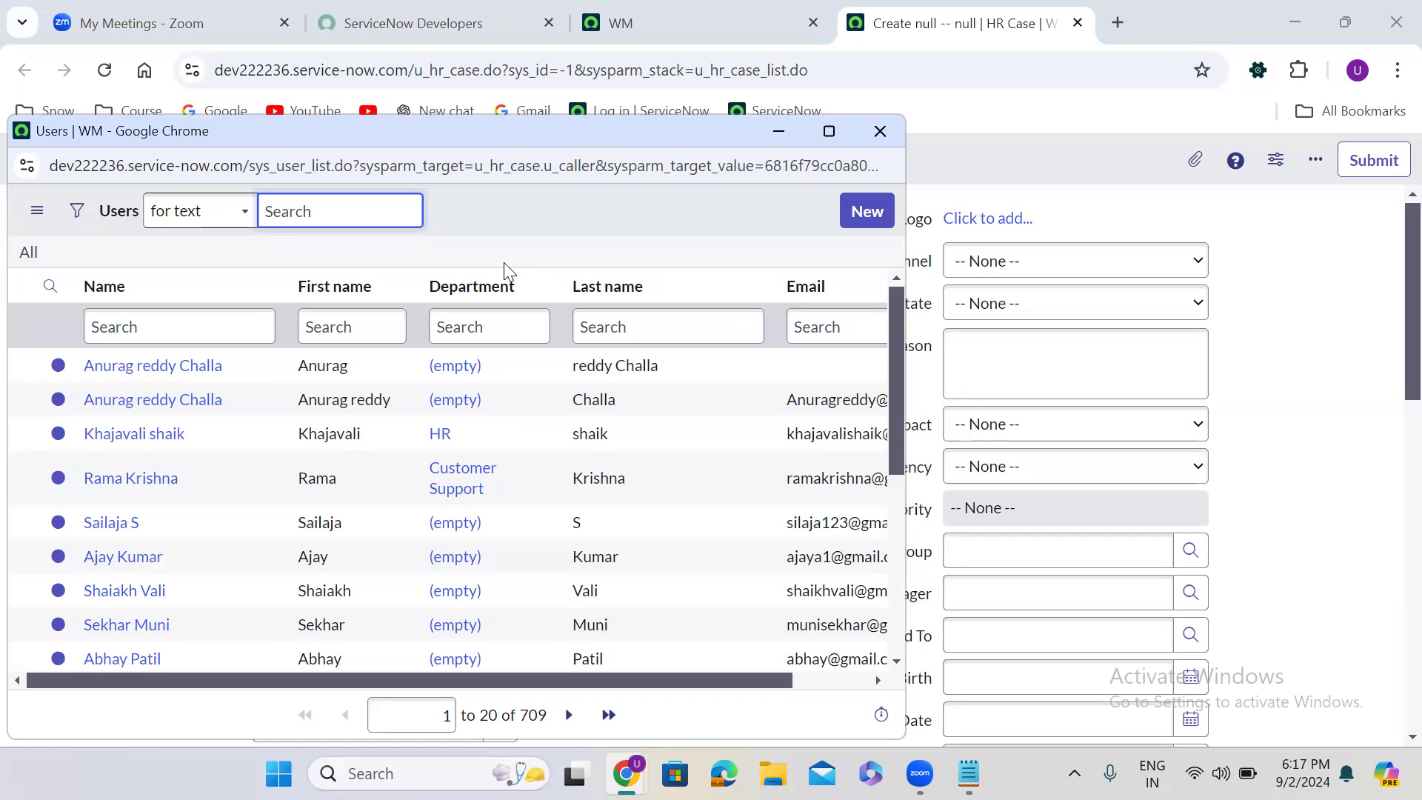
pyautogui.click(880, 132)
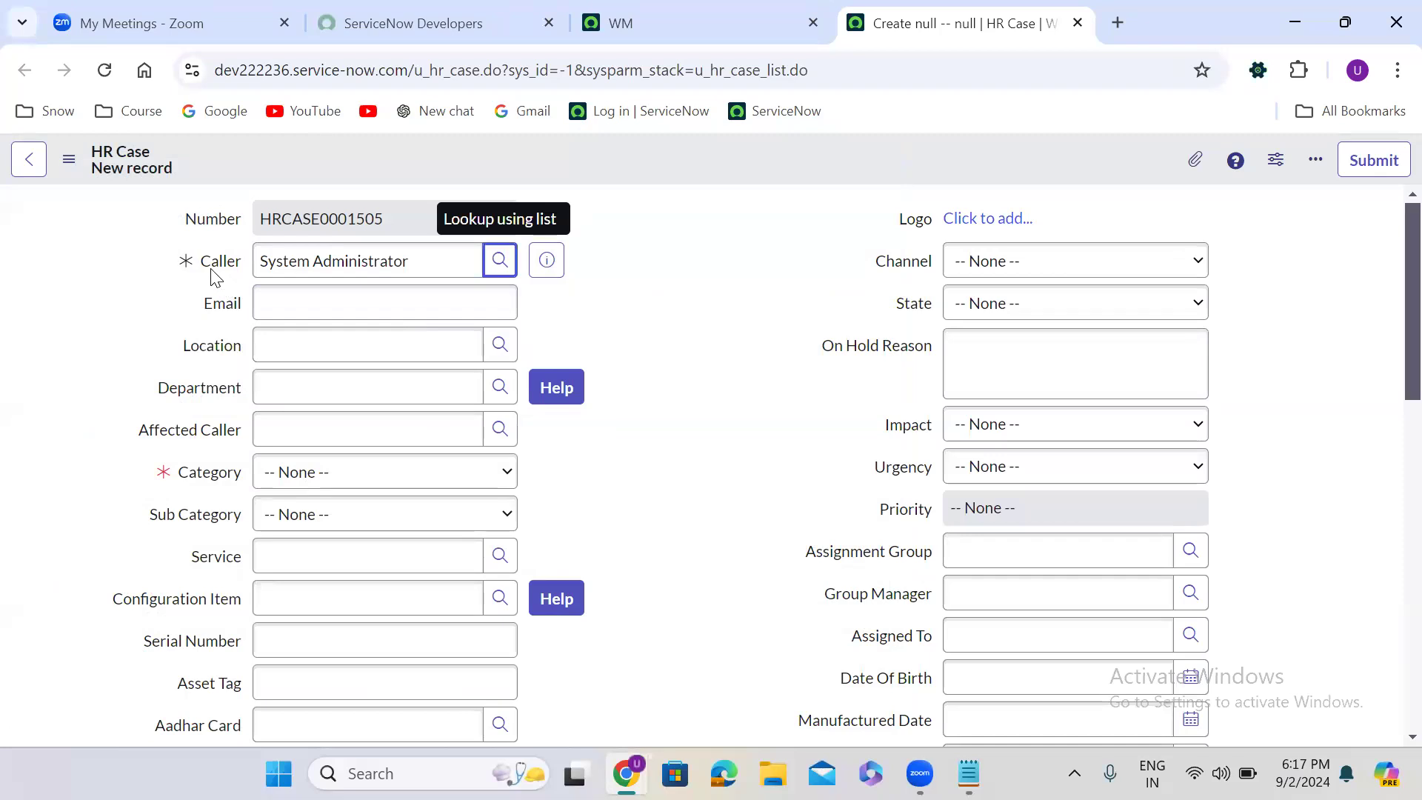
# - Open the dictionary entry of the Caller field and set its reference qualifier type to Simple
pyautogui.rightClick(221, 262)
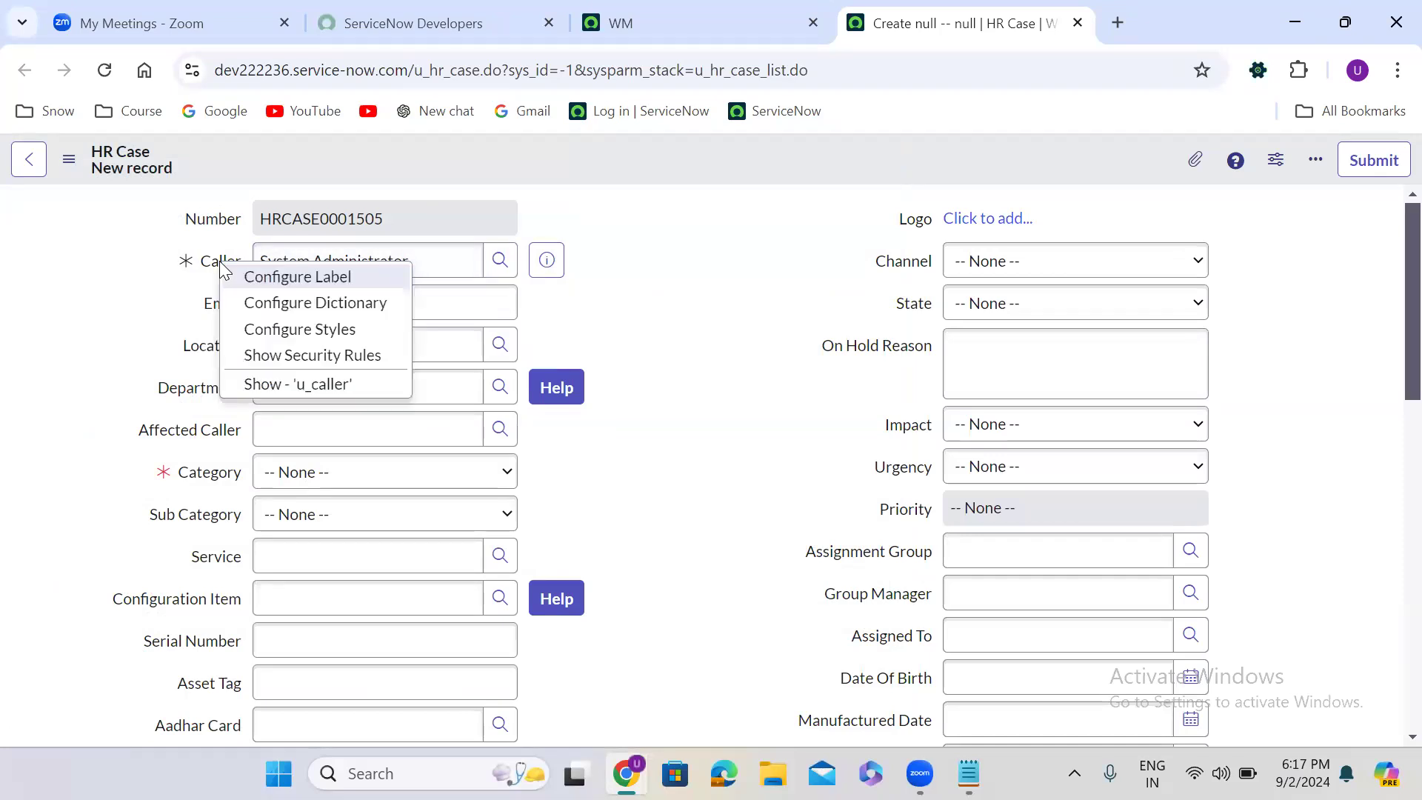
pyautogui.click(379, 305)
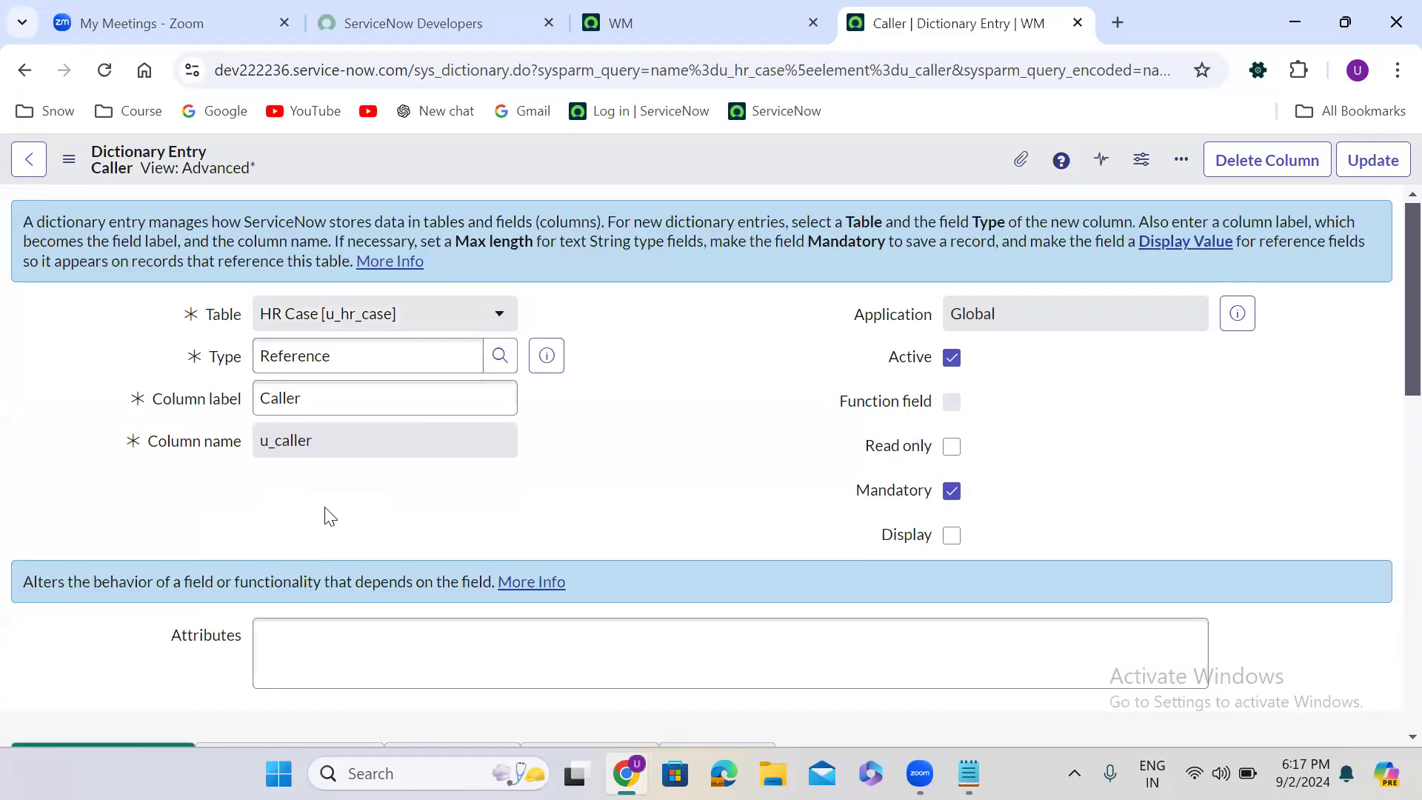
pyautogui.scroll(-7, 330, 516)
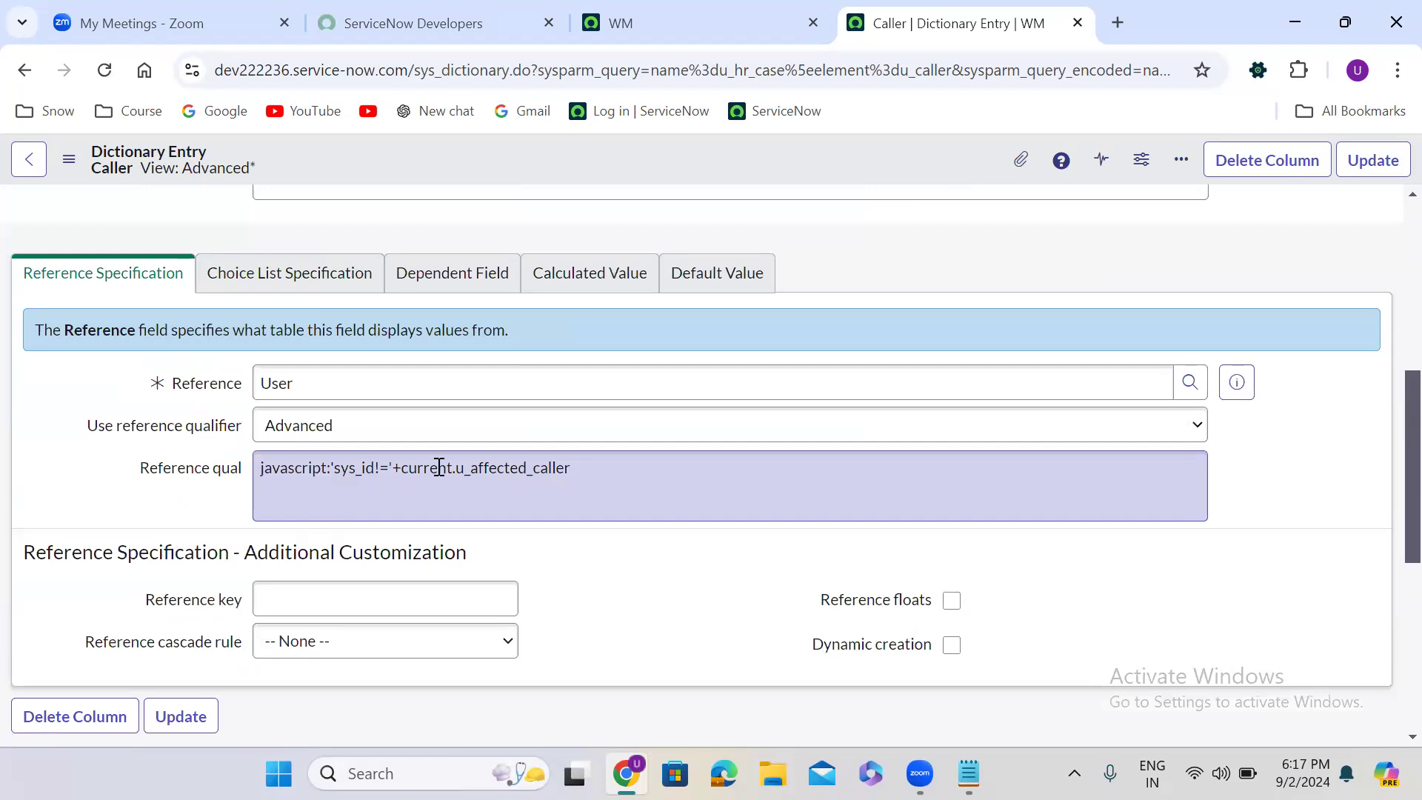
pyautogui.click(332, 431)
pyautogui.click(304, 457)
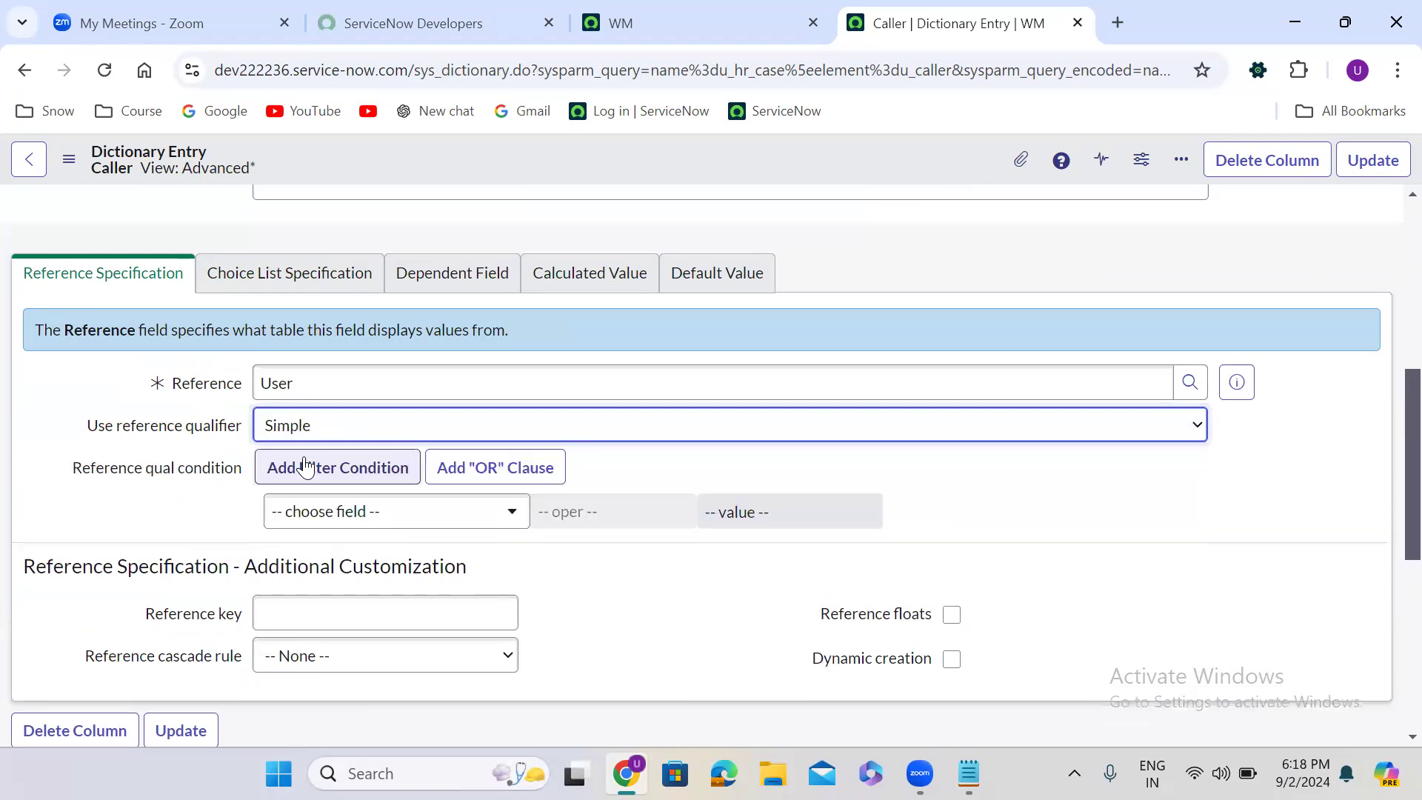
# - Define the reference qualifier condition as Department is HR and update the Caller dictionary entry
pyautogui.click(340, 510)
pyautogui.write('depa')
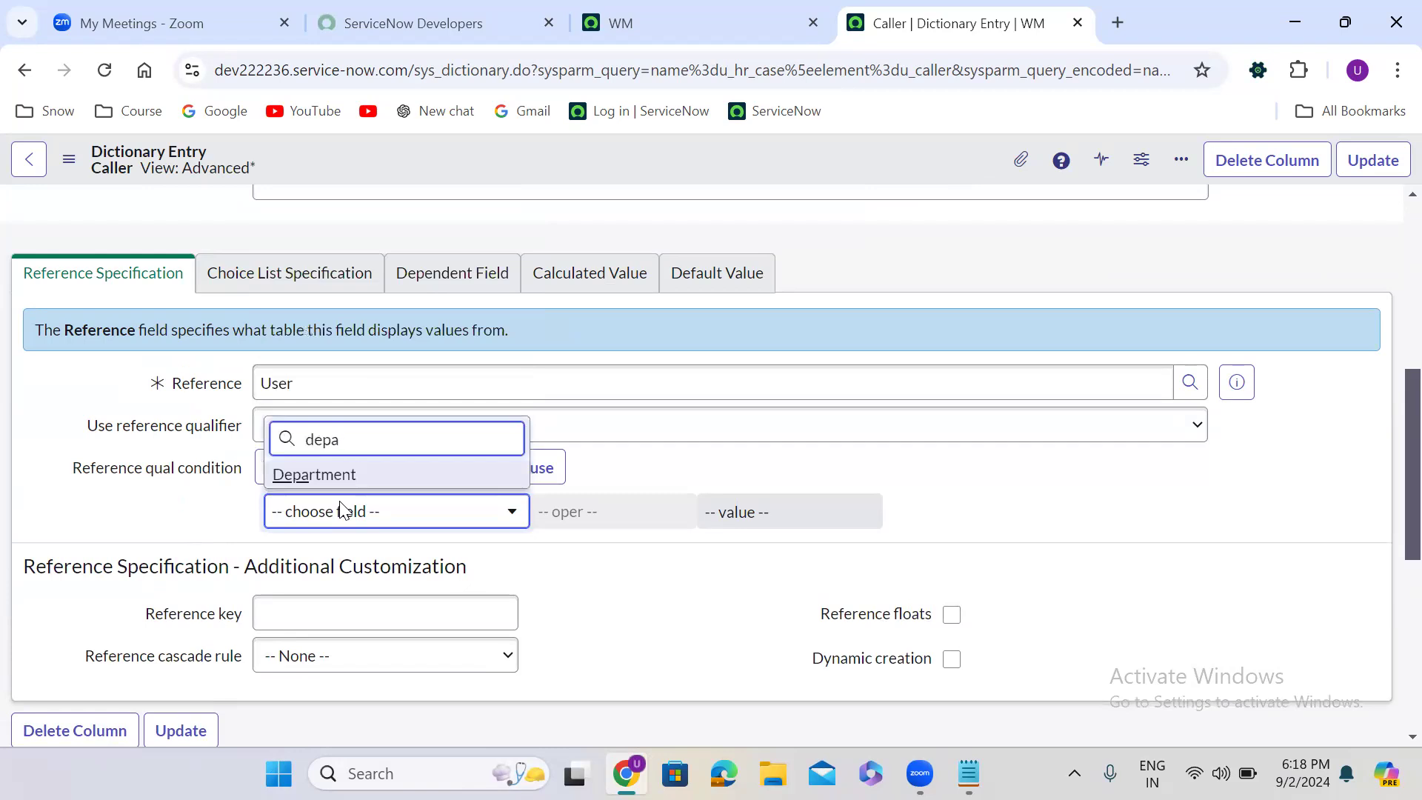
pyautogui.click(350, 476)
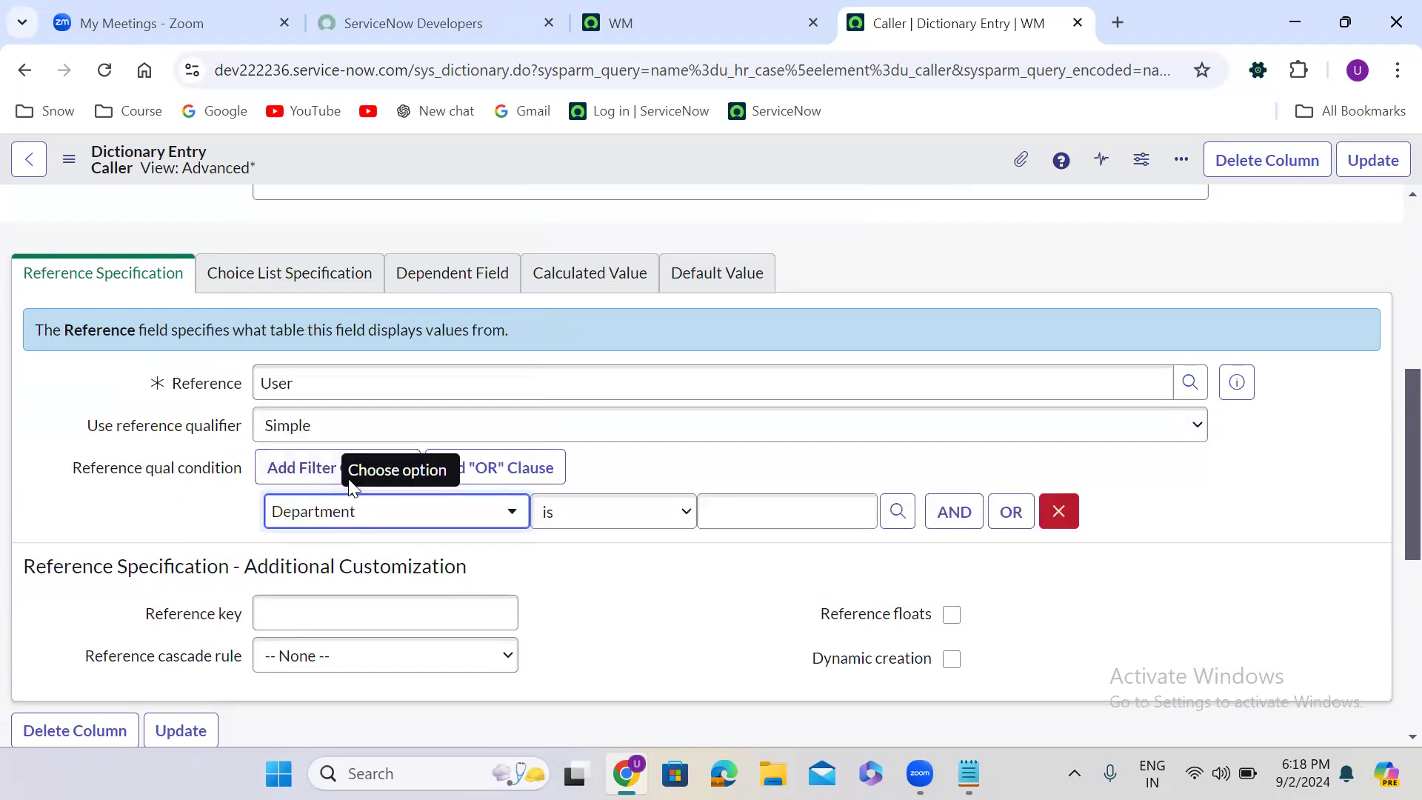
pyautogui.click(737, 517)
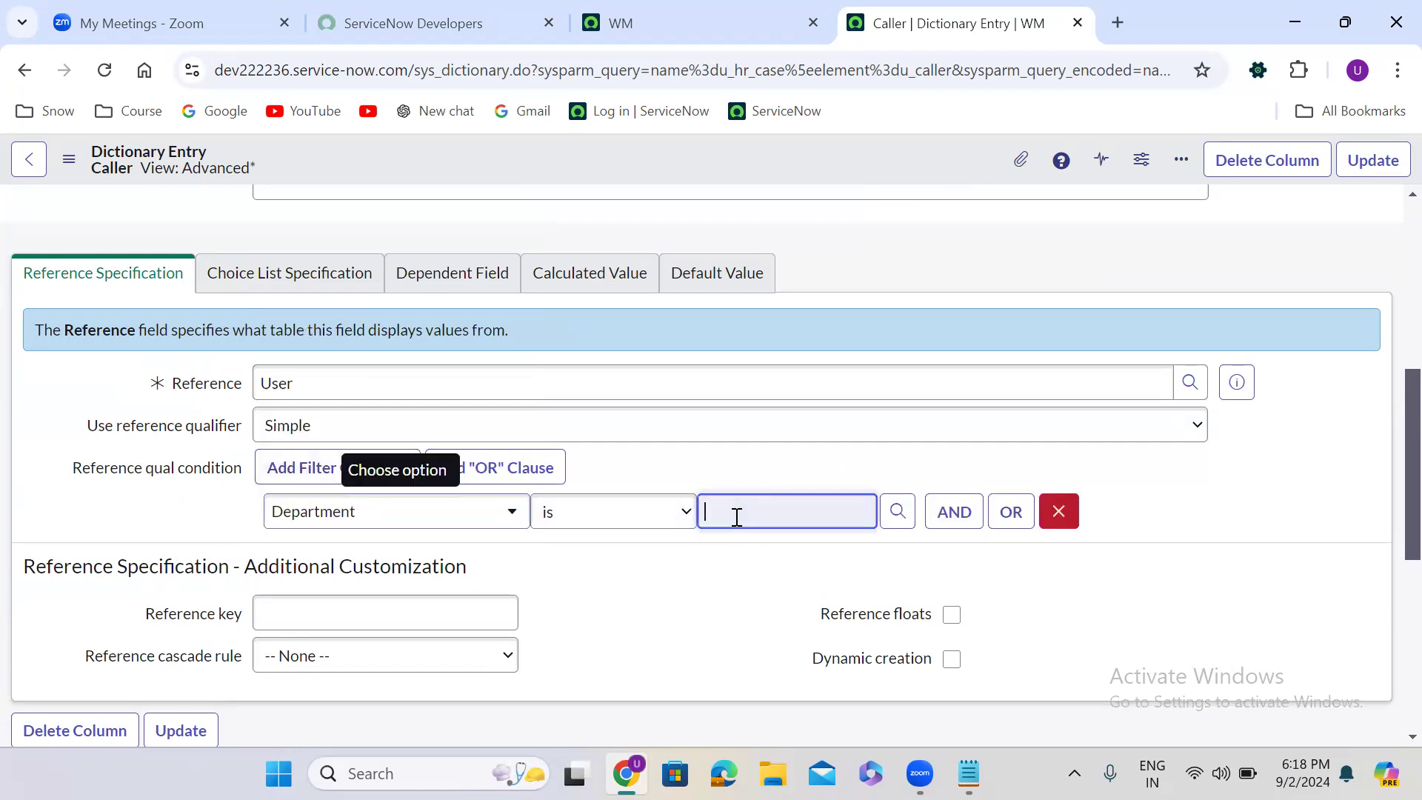
pyautogui.write('hr')
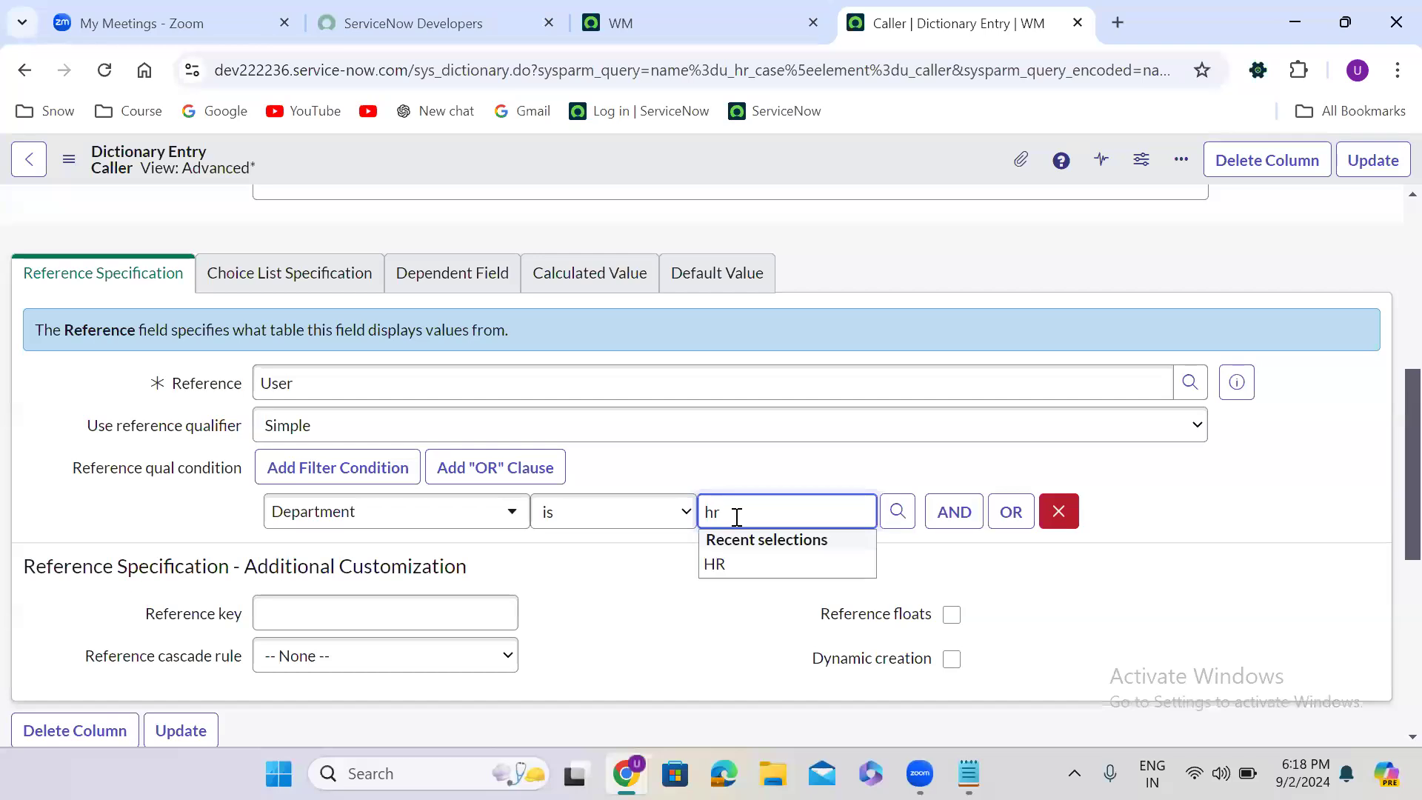
pyautogui.click(733, 575)
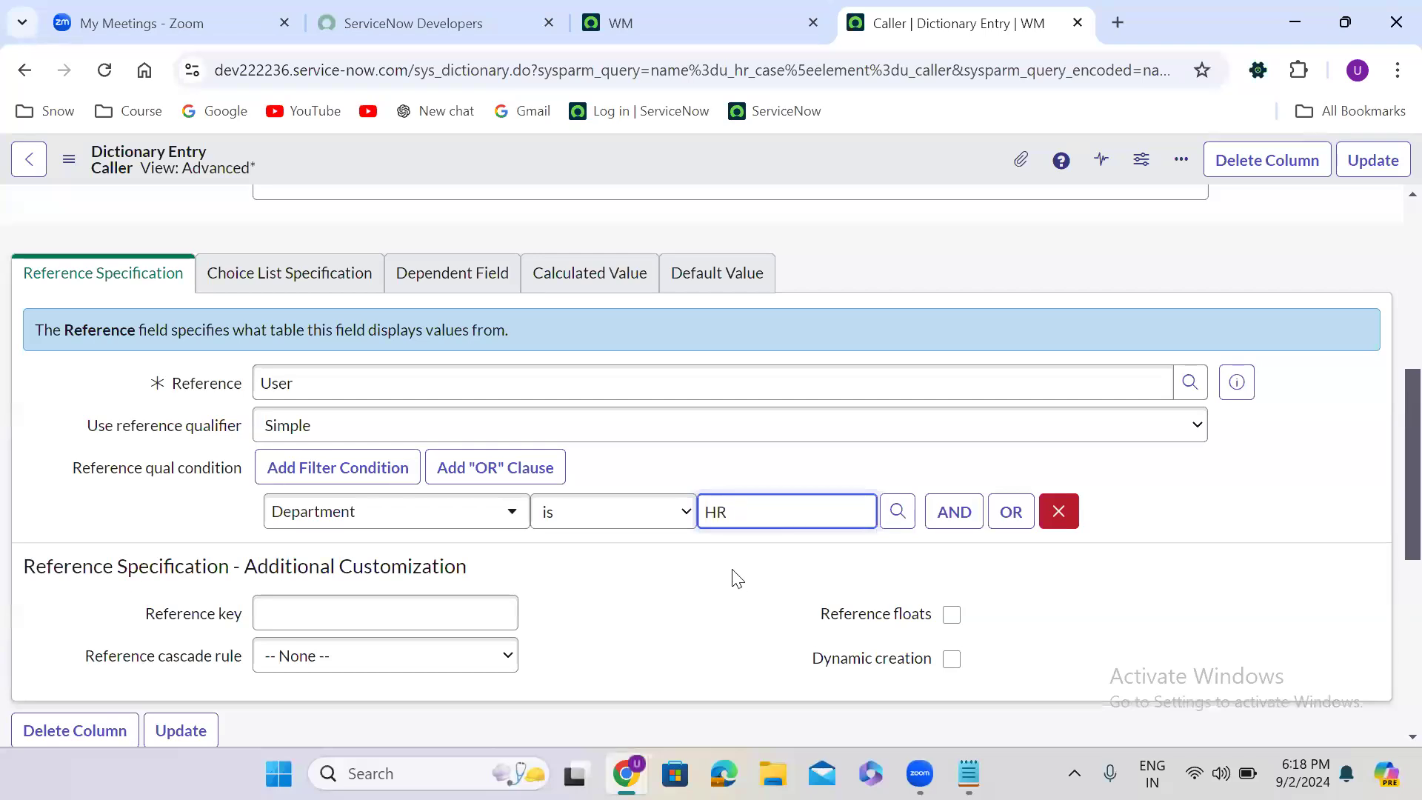
pyautogui.click(766, 572)
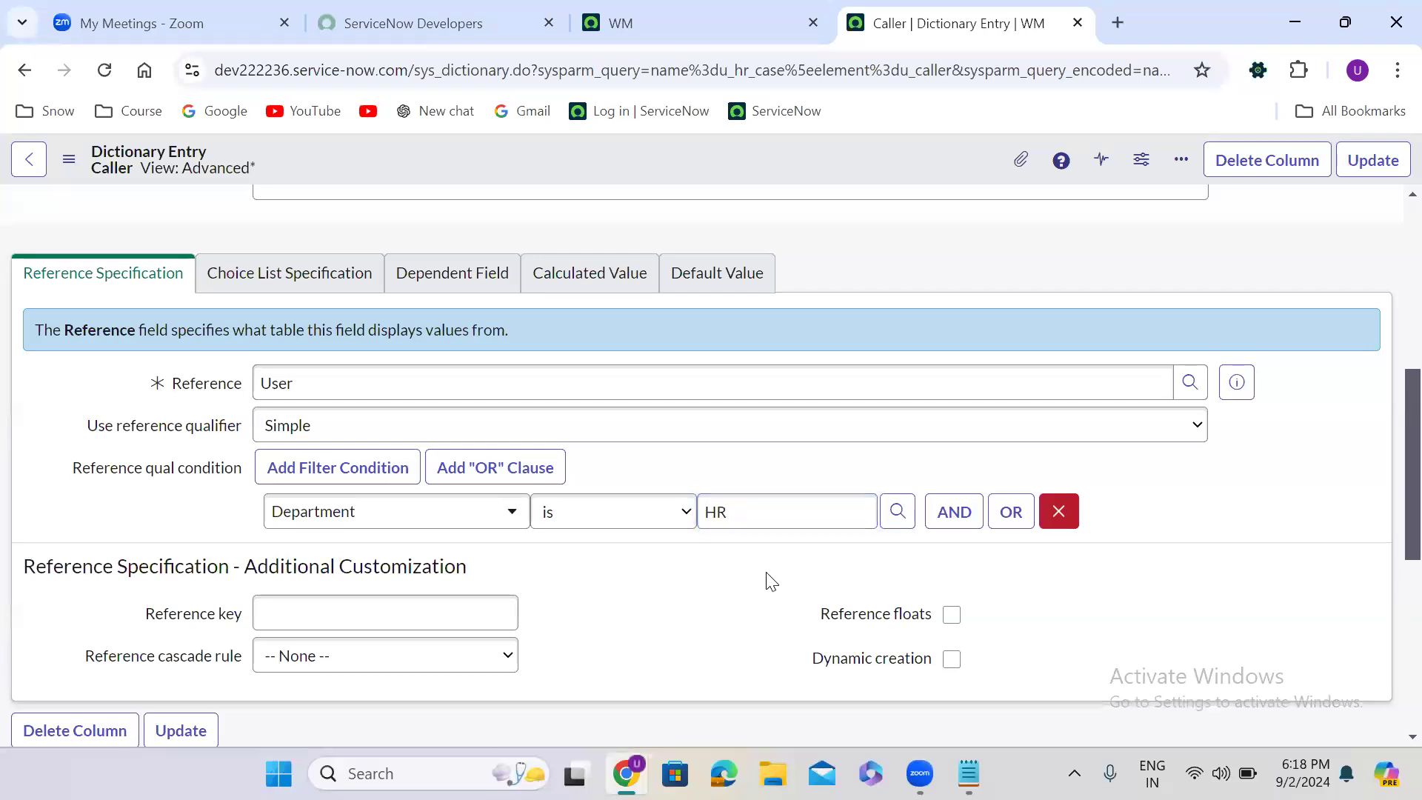
pyautogui.click(1364, 158)
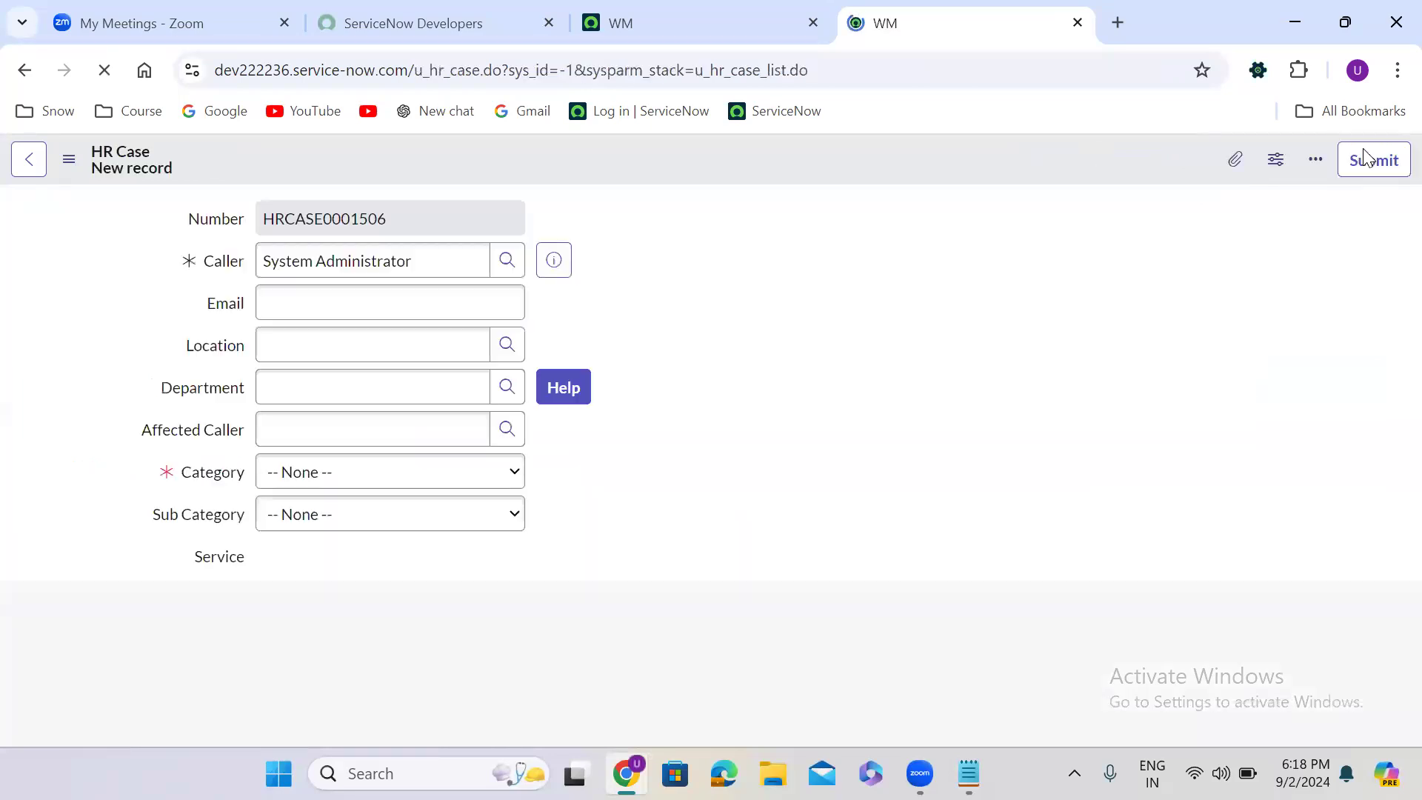
# - Check which users the Caller lookup offers with the HR department condition, closing it without a selection
pyautogui.click(652, 343)
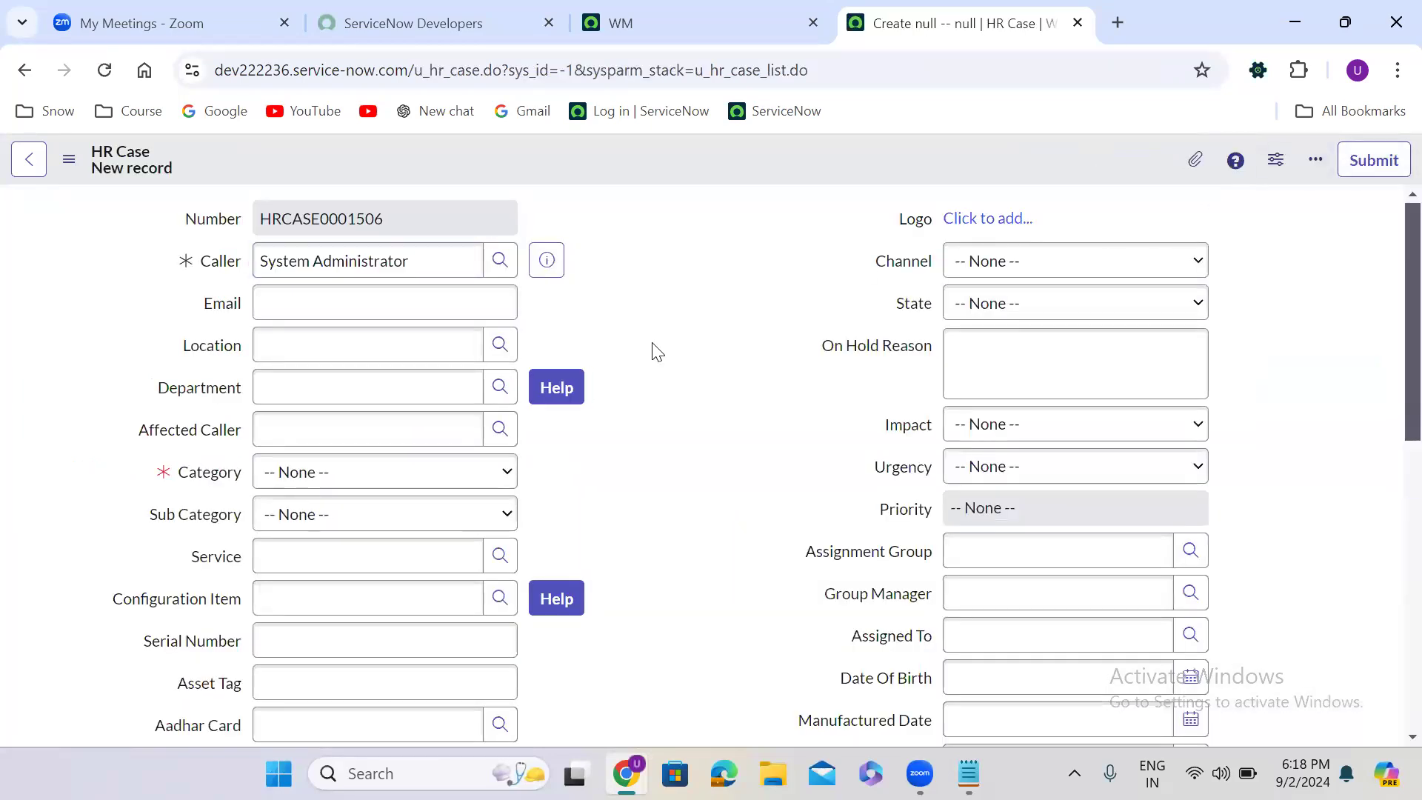
pyautogui.click(500, 260)
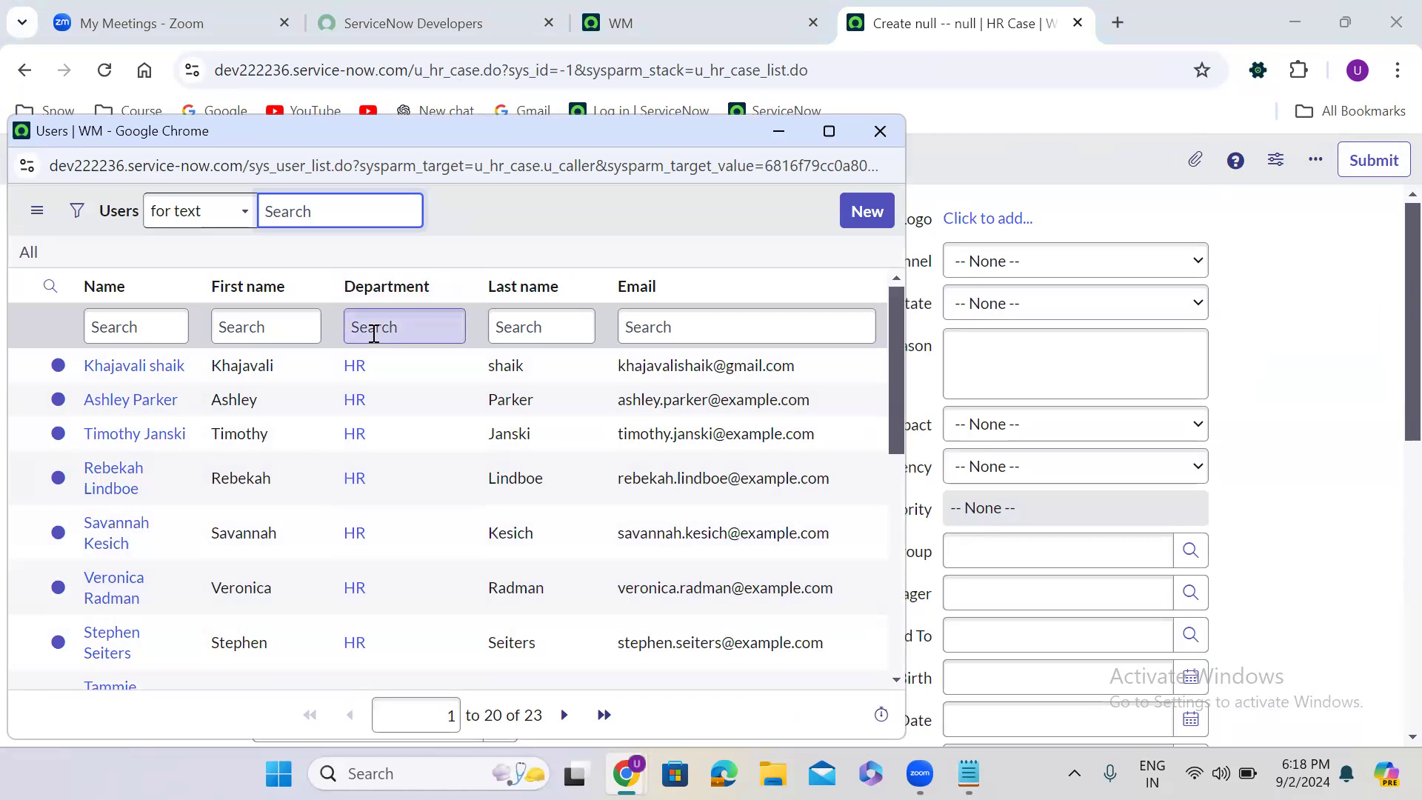
pyautogui.click(880, 133)
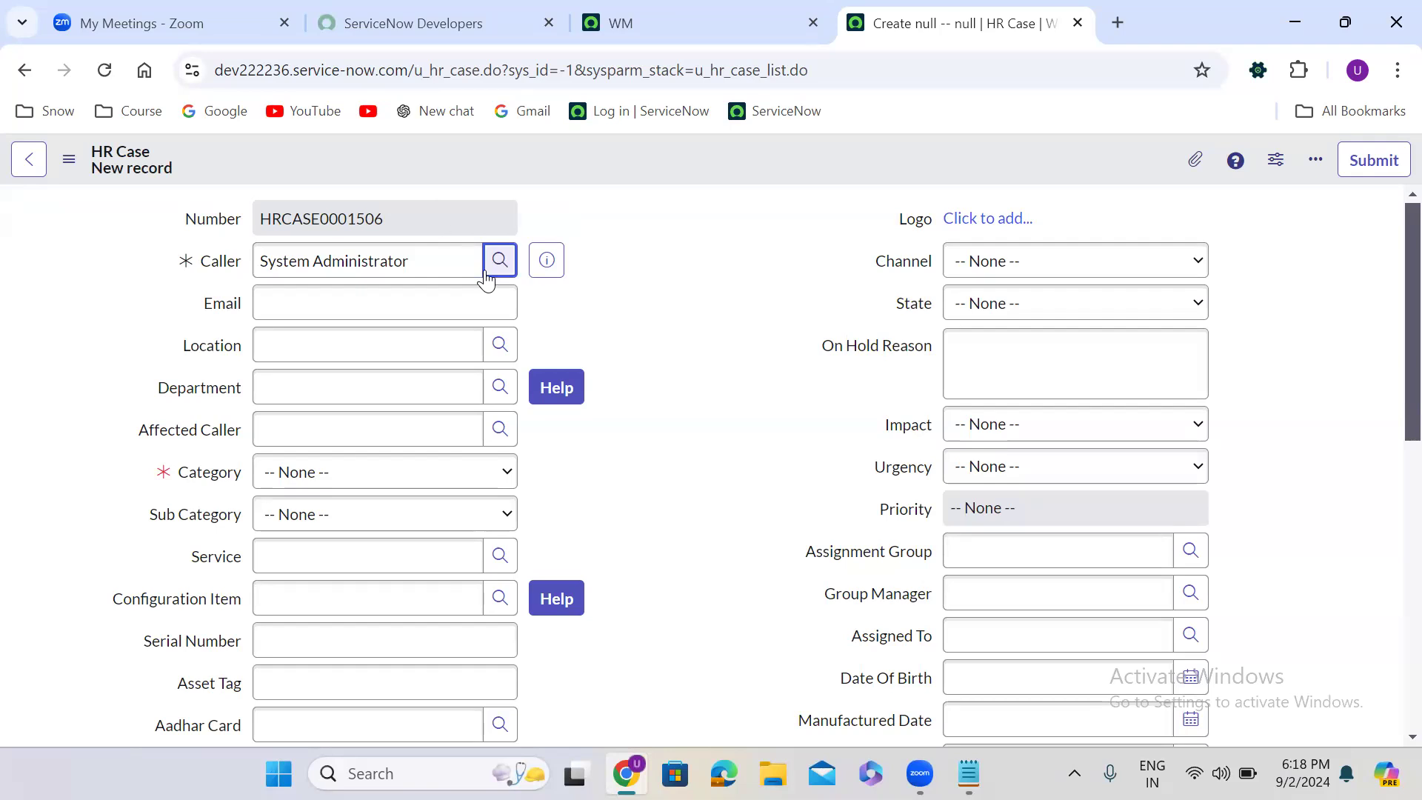
# - Reopen the Caller dictionary entry, change the Department condition's value to Customer Support and update the entry
pyautogui.rightClick(219, 262)
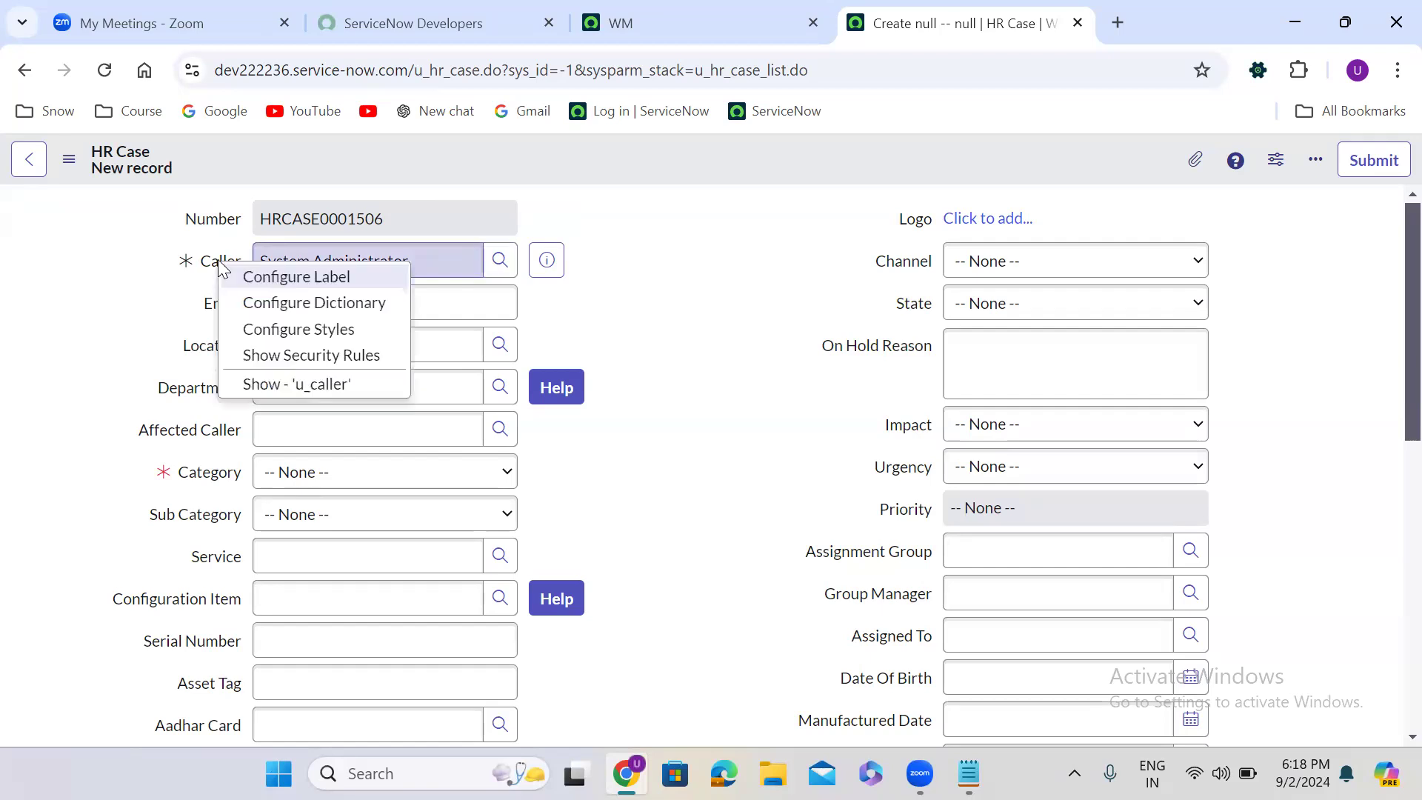
pyautogui.click(311, 304)
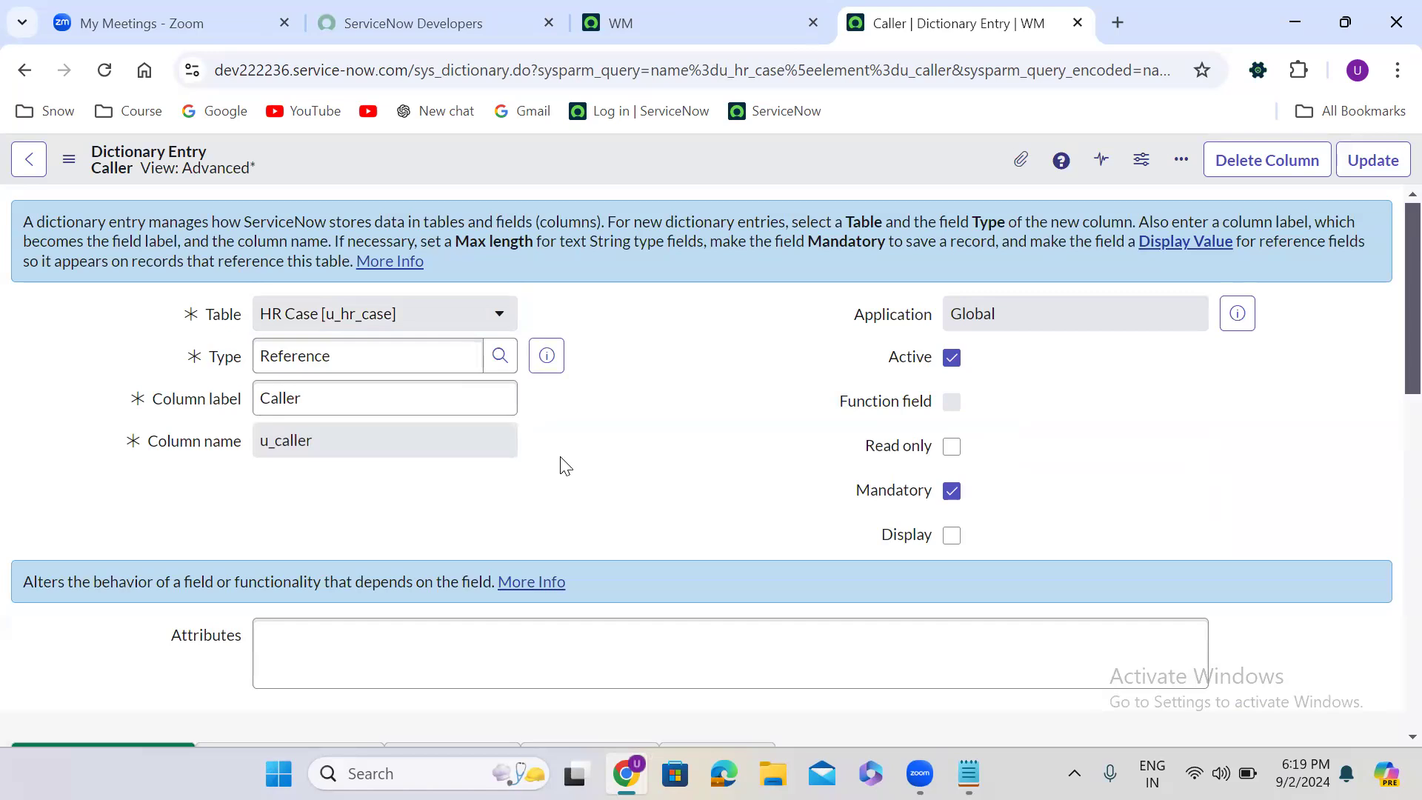
pyautogui.scroll(-6, 563, 467)
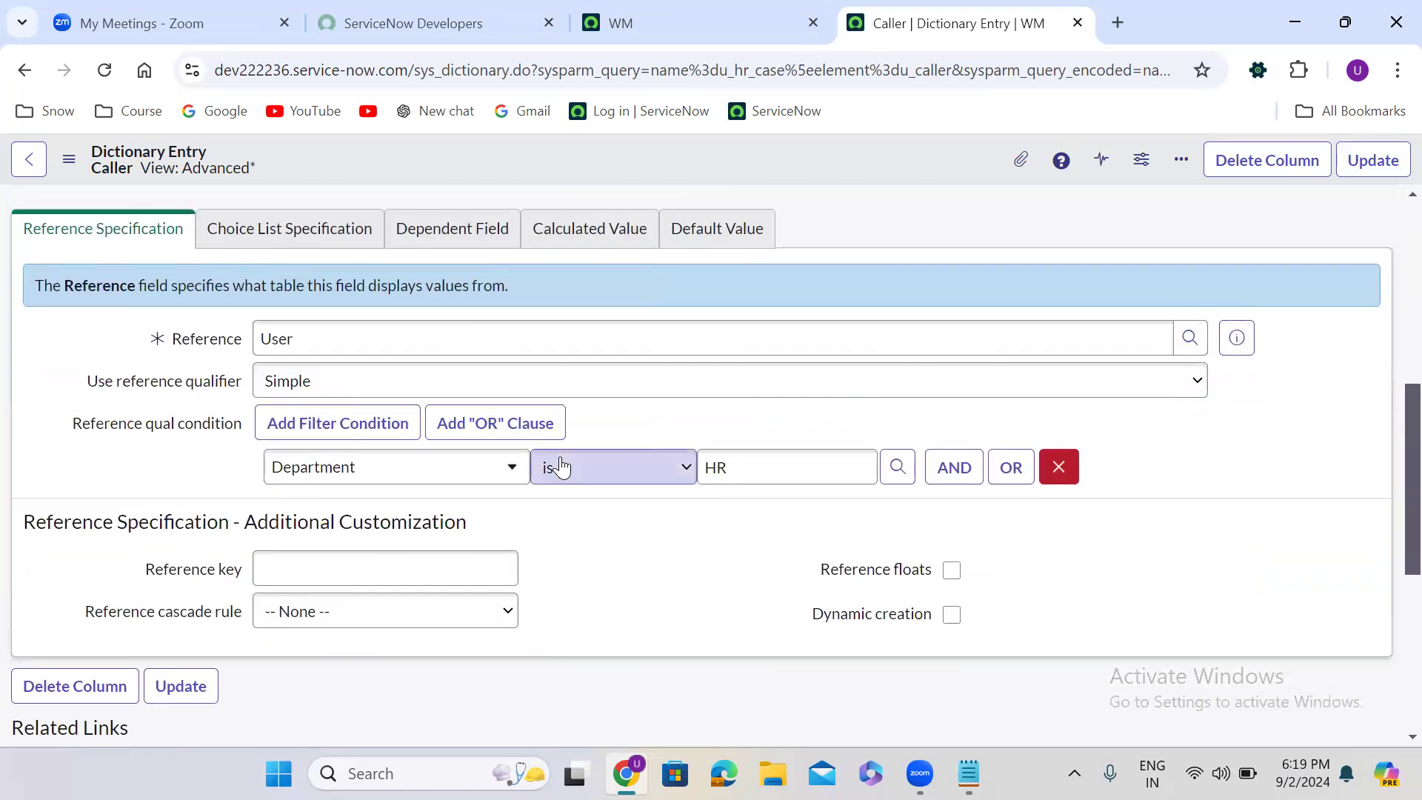
pyautogui.doubleClick(720, 464)
pyautogui.write('dy')
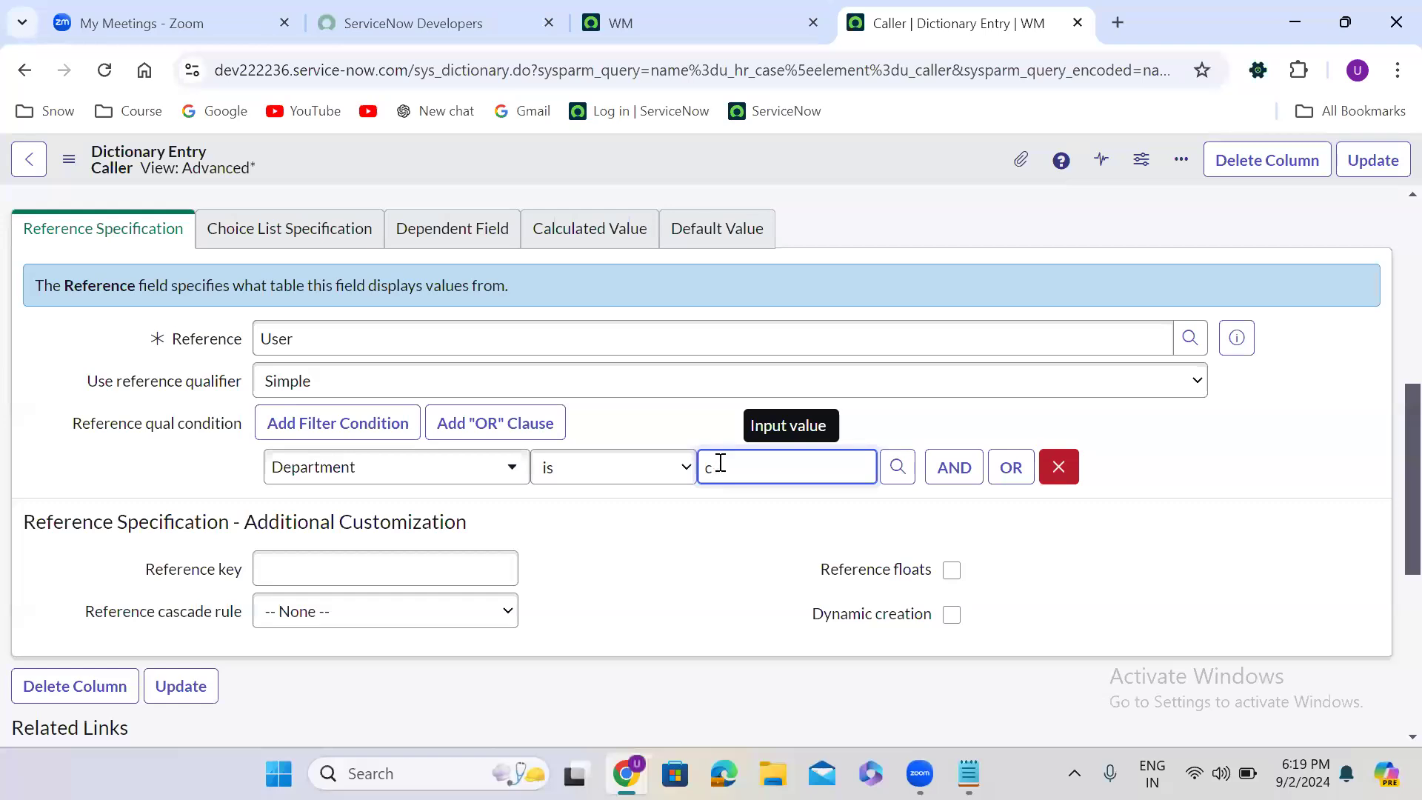
pyautogui.write('us')
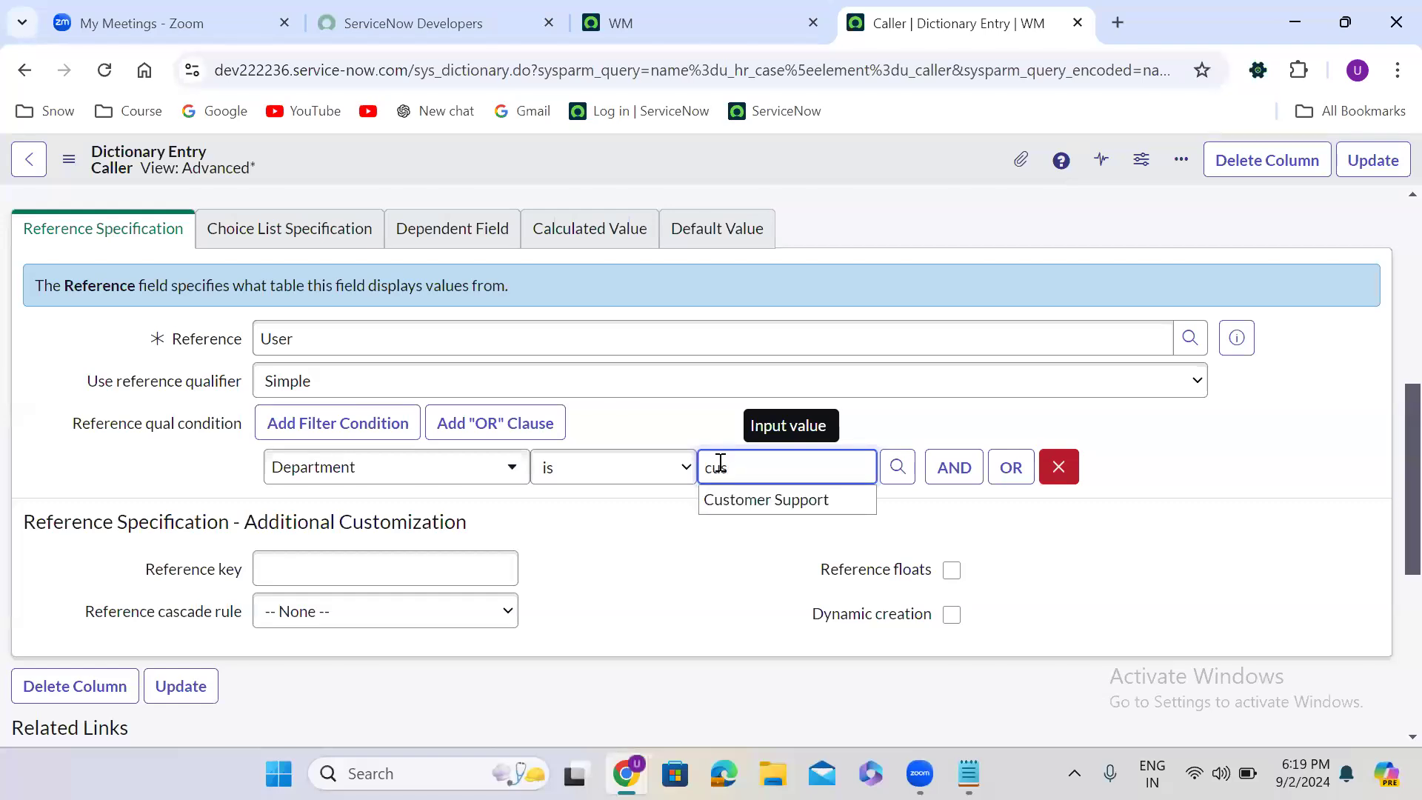
pyautogui.click(765, 508)
pyautogui.click(1134, 234)
pyautogui.click(1370, 160)
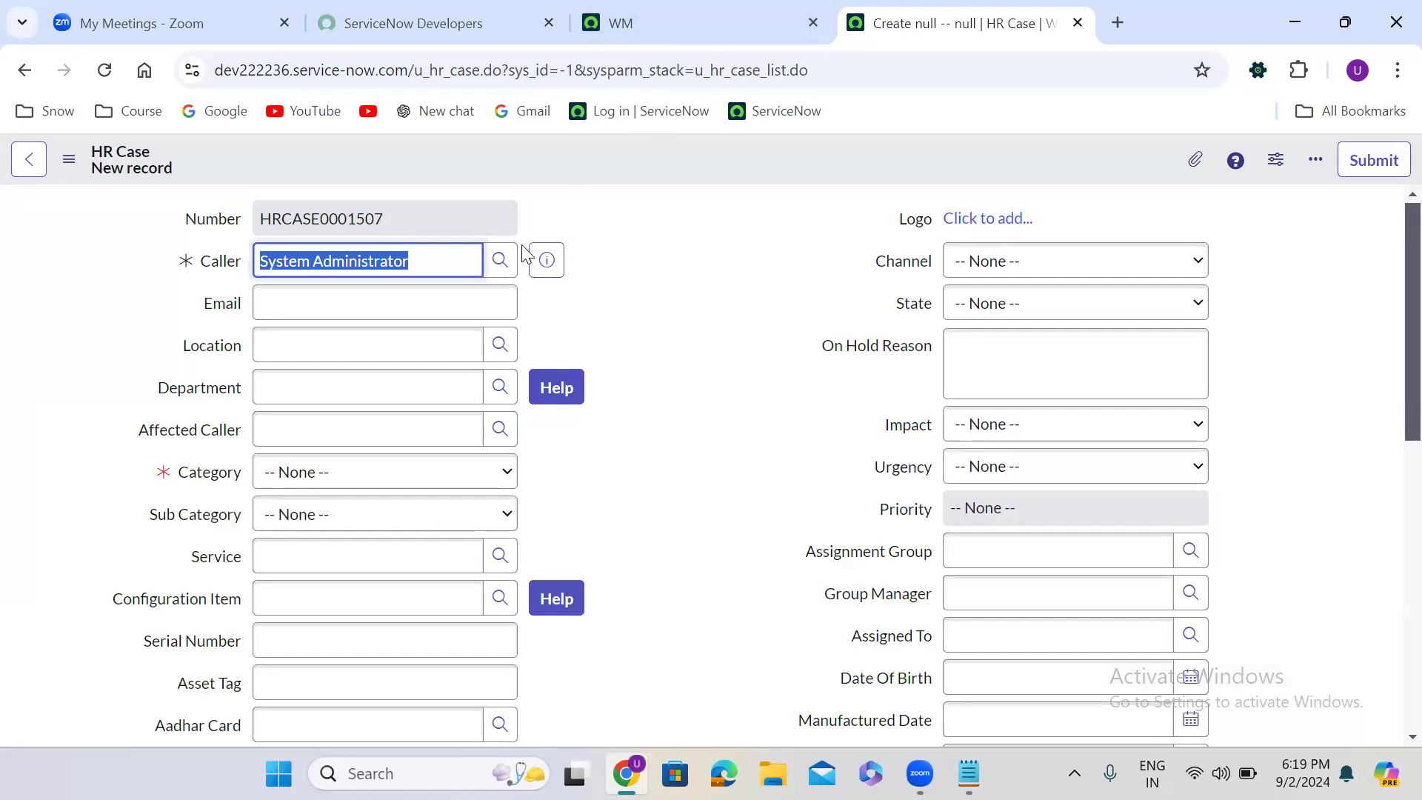
# - Check the Caller lookup with the Customer Support condition twice, closing it each time without choosing a user
pyautogui.click(499, 259)
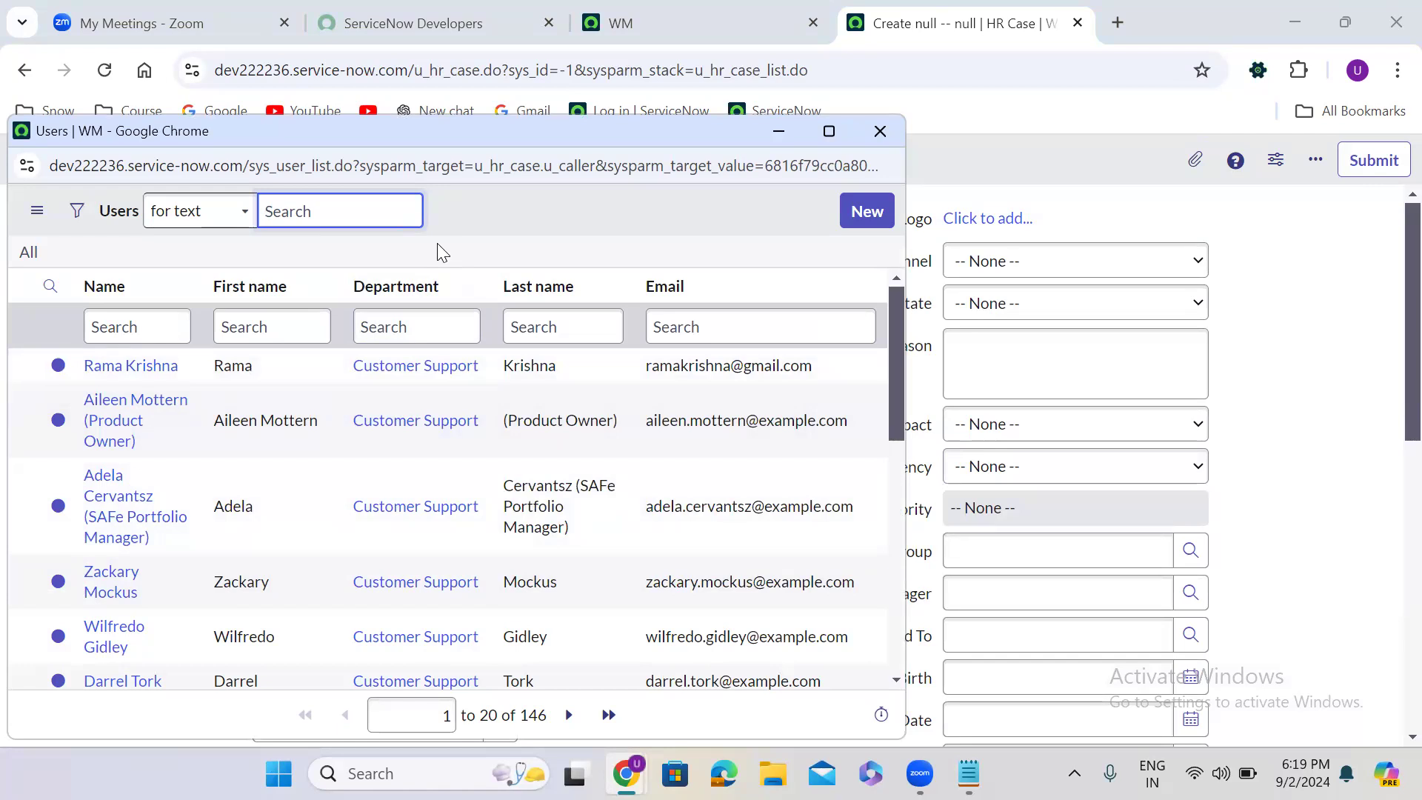
pyautogui.click(889, 132)
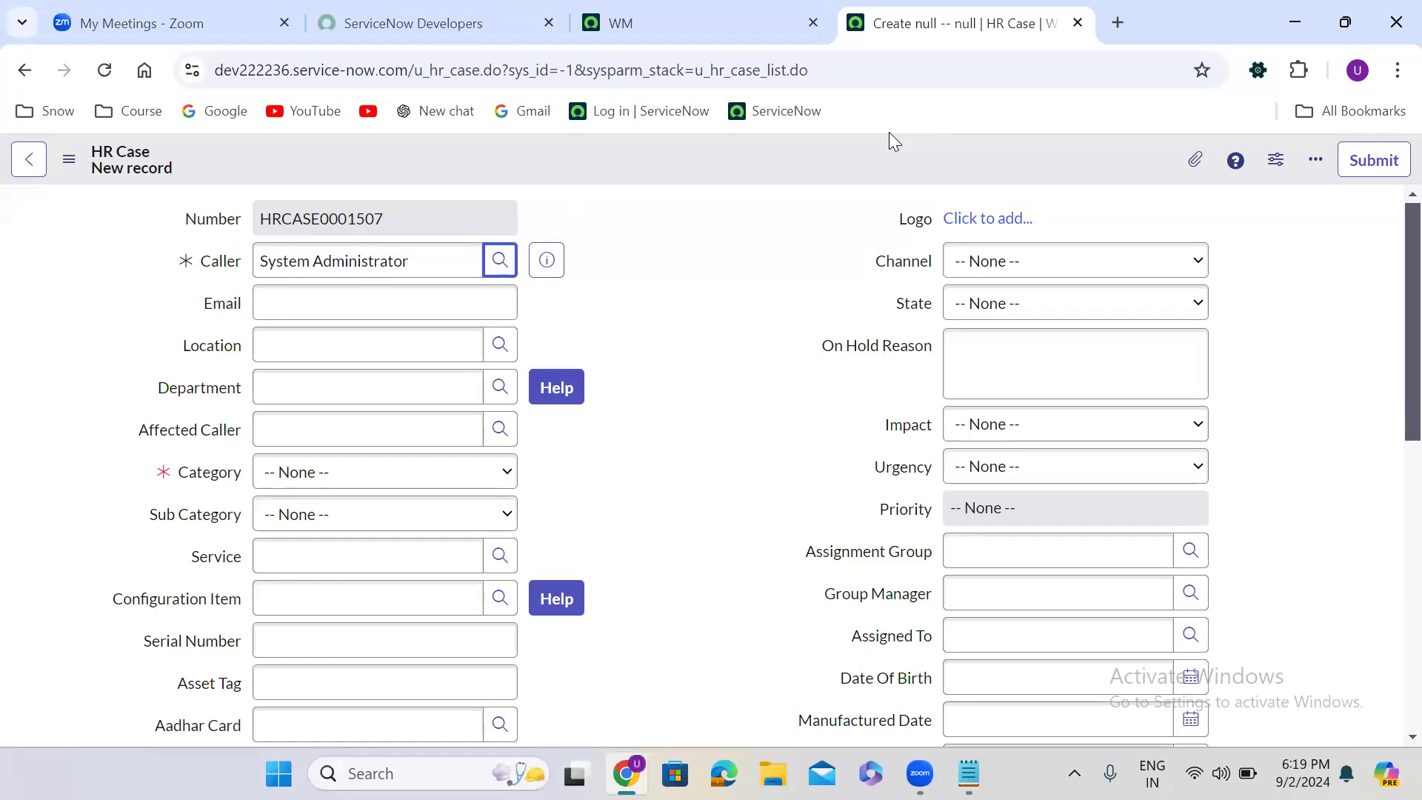
pyautogui.click(502, 258)
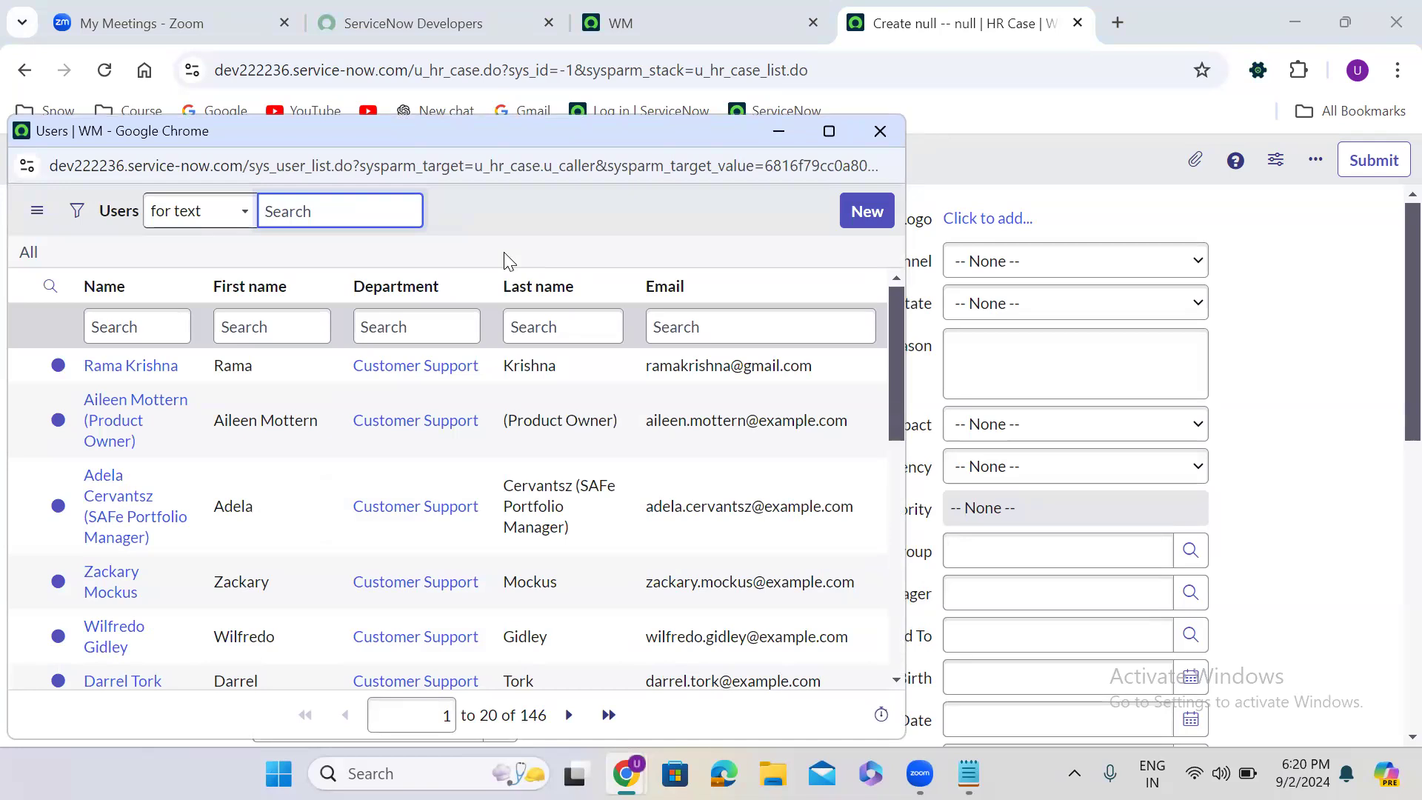
pyautogui.click(891, 123)
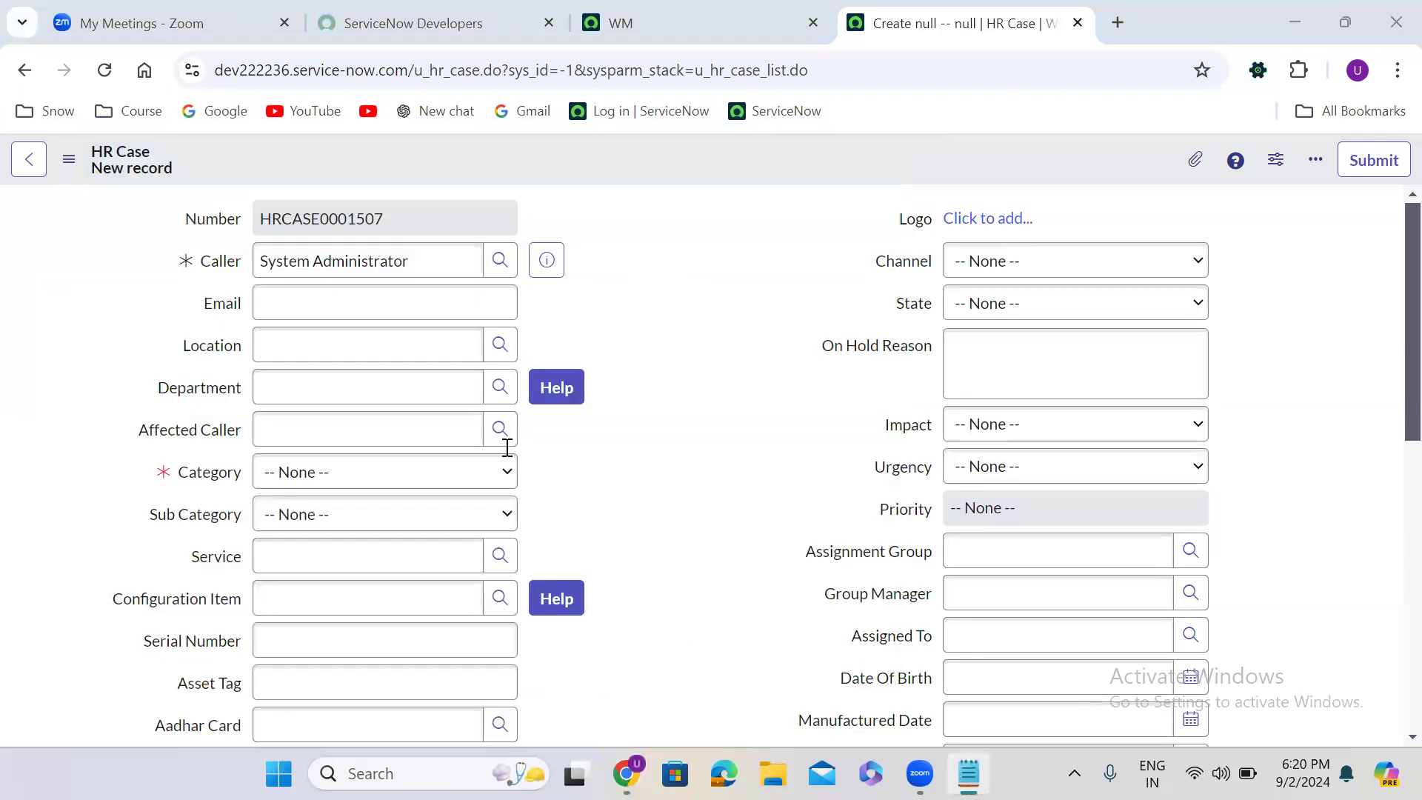
# - Switch to Notepad to review the reference qualifier notes, then minimize it to return to the HR Case form
pyautogui.click(968, 773)
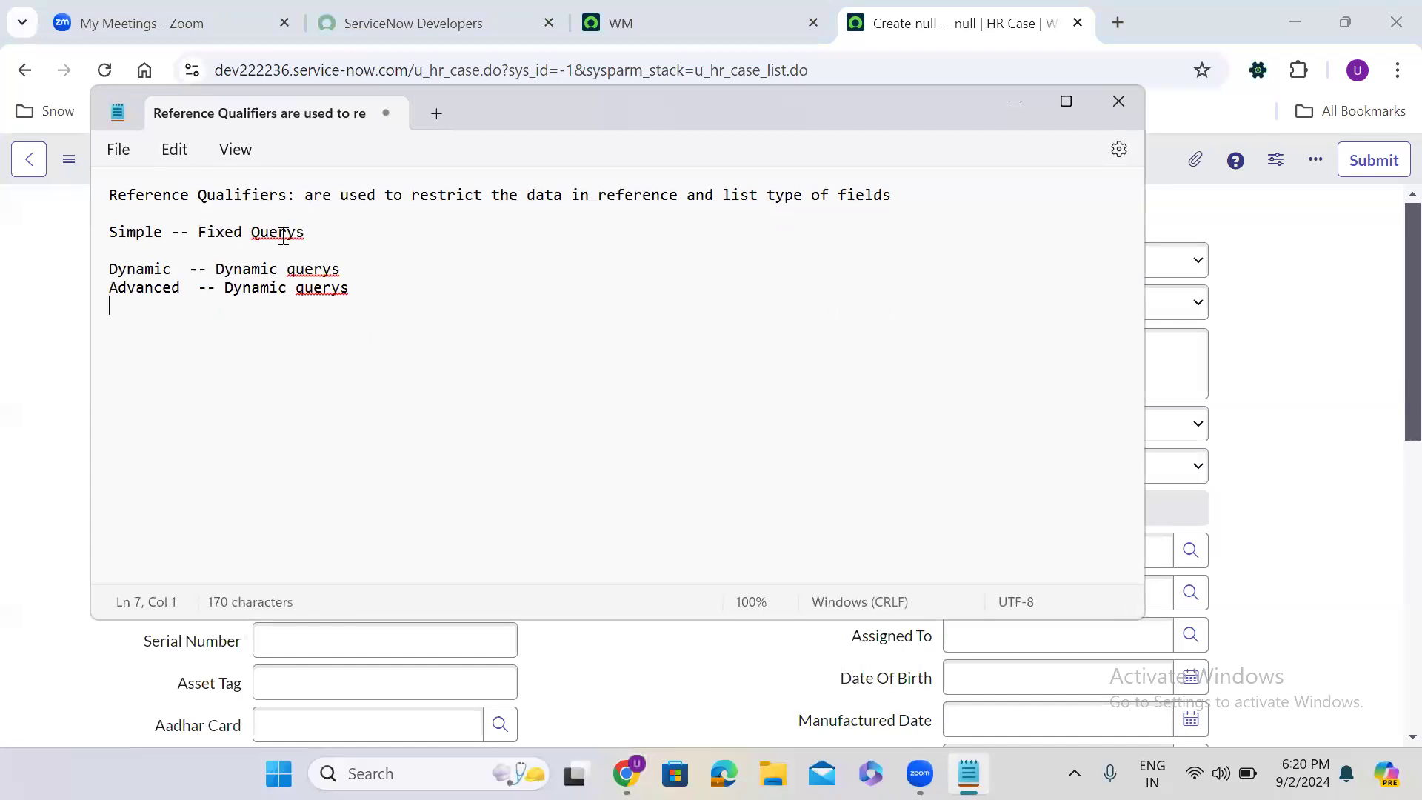
pyautogui.click(507, 649)
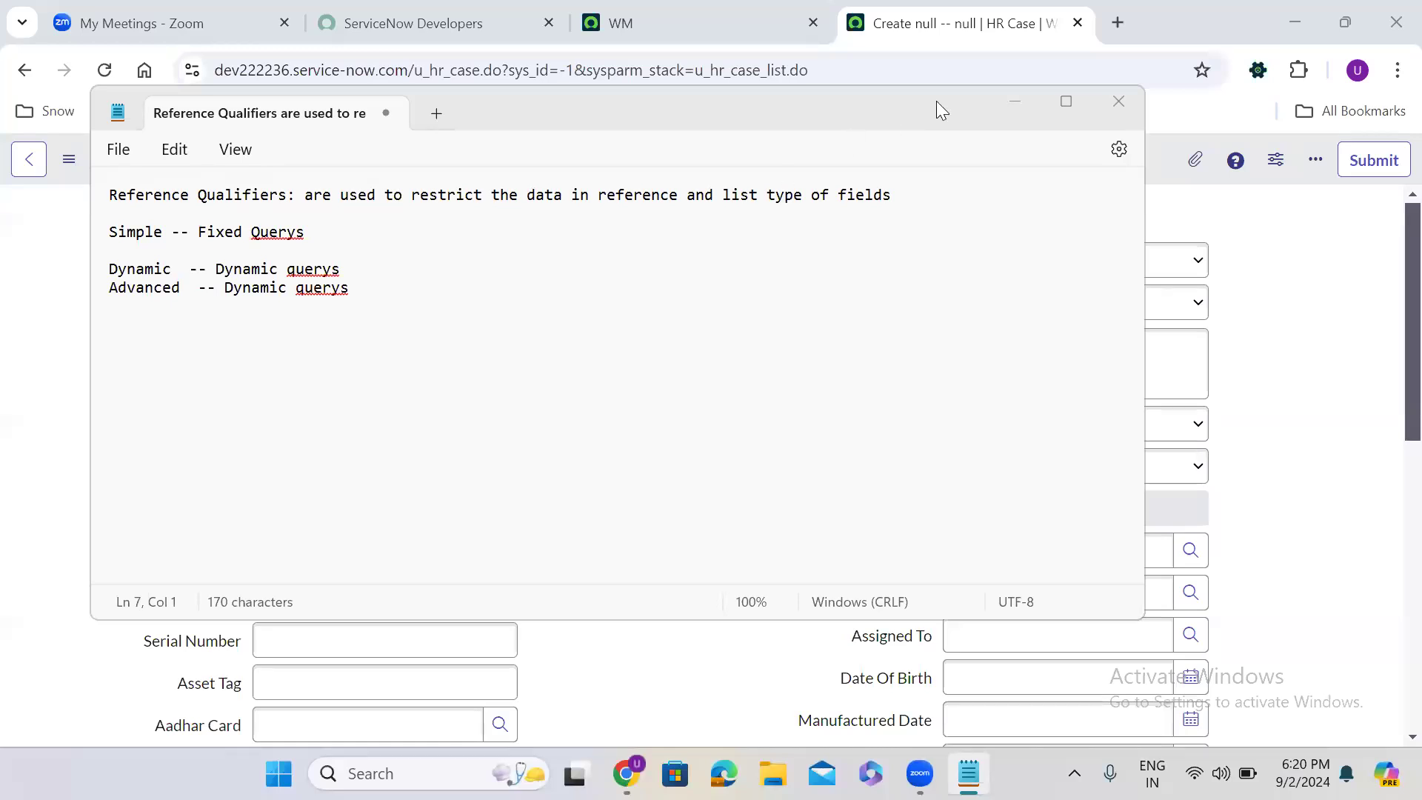
pyautogui.click(1014, 103)
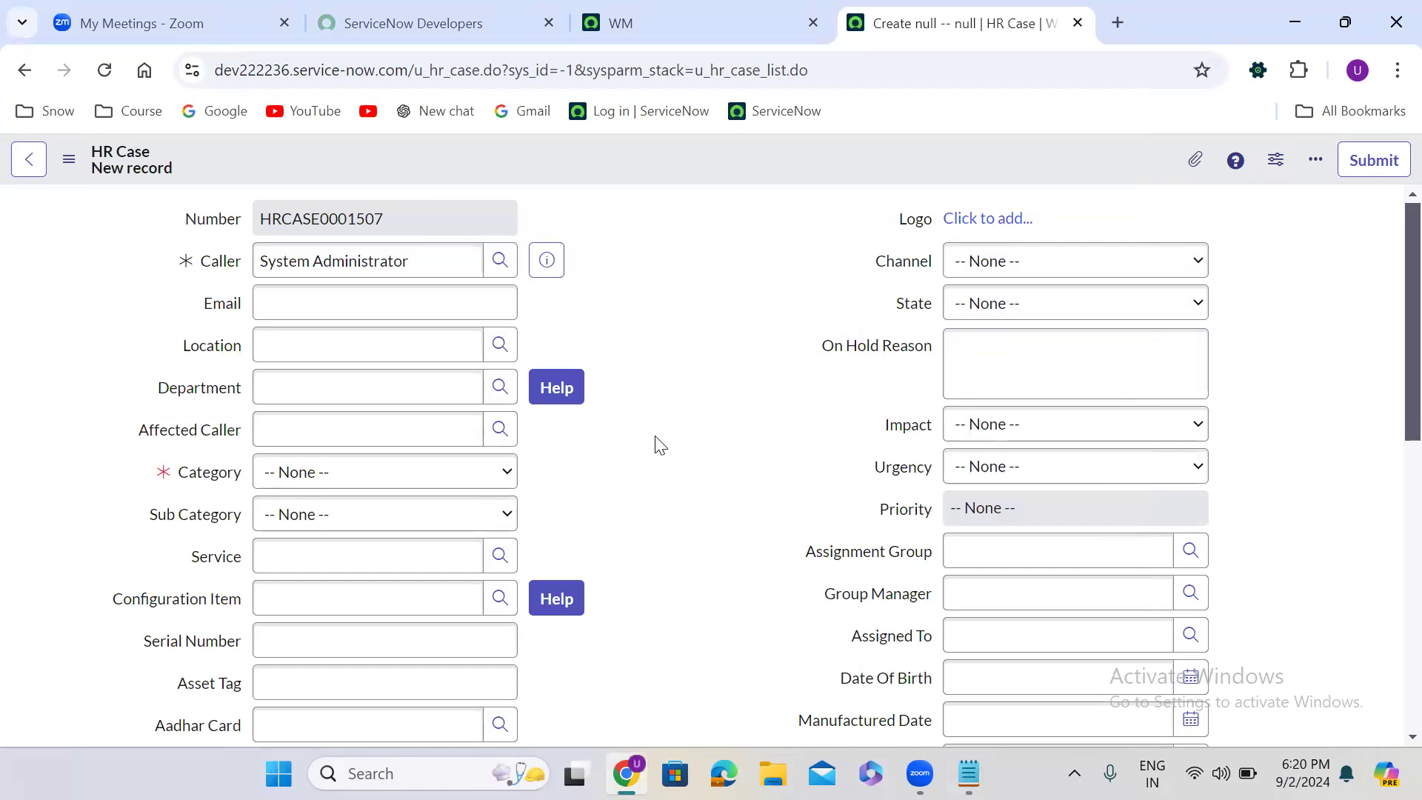
# - Set the HR Case's Assignment Group to CAB Approval from the group hierarchy lookup
pyautogui.scroll(-4, 660, 444)
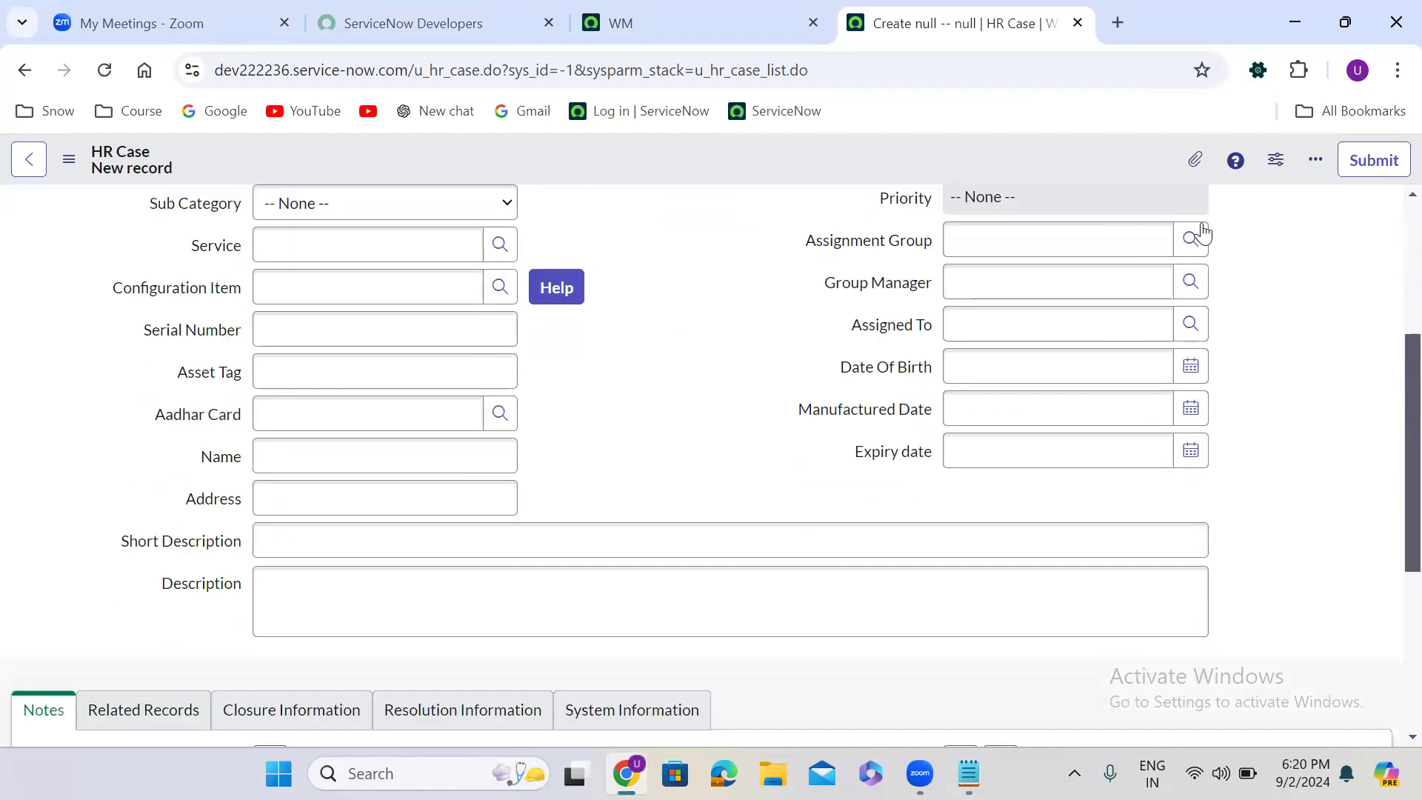
pyautogui.click(1189, 236)
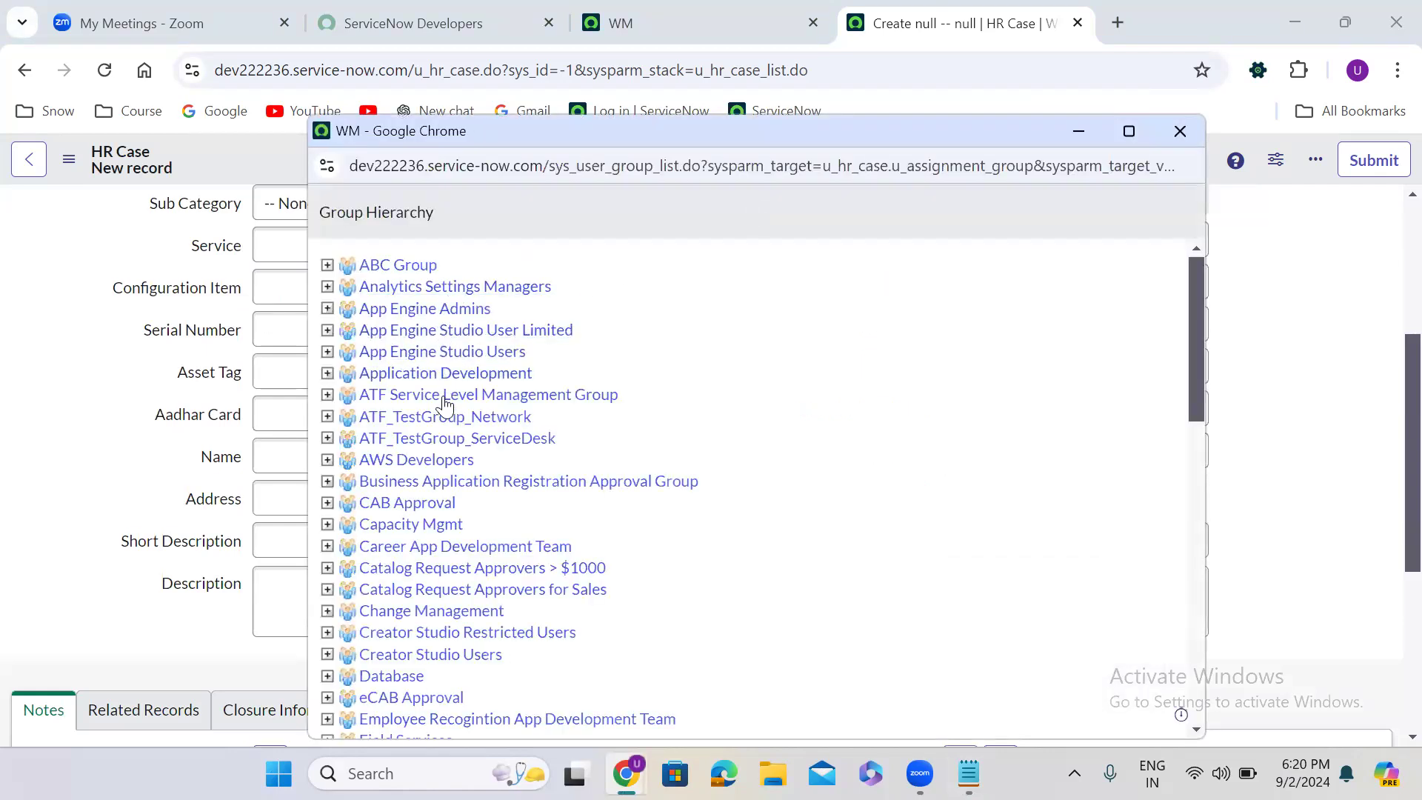
pyautogui.click(408, 503)
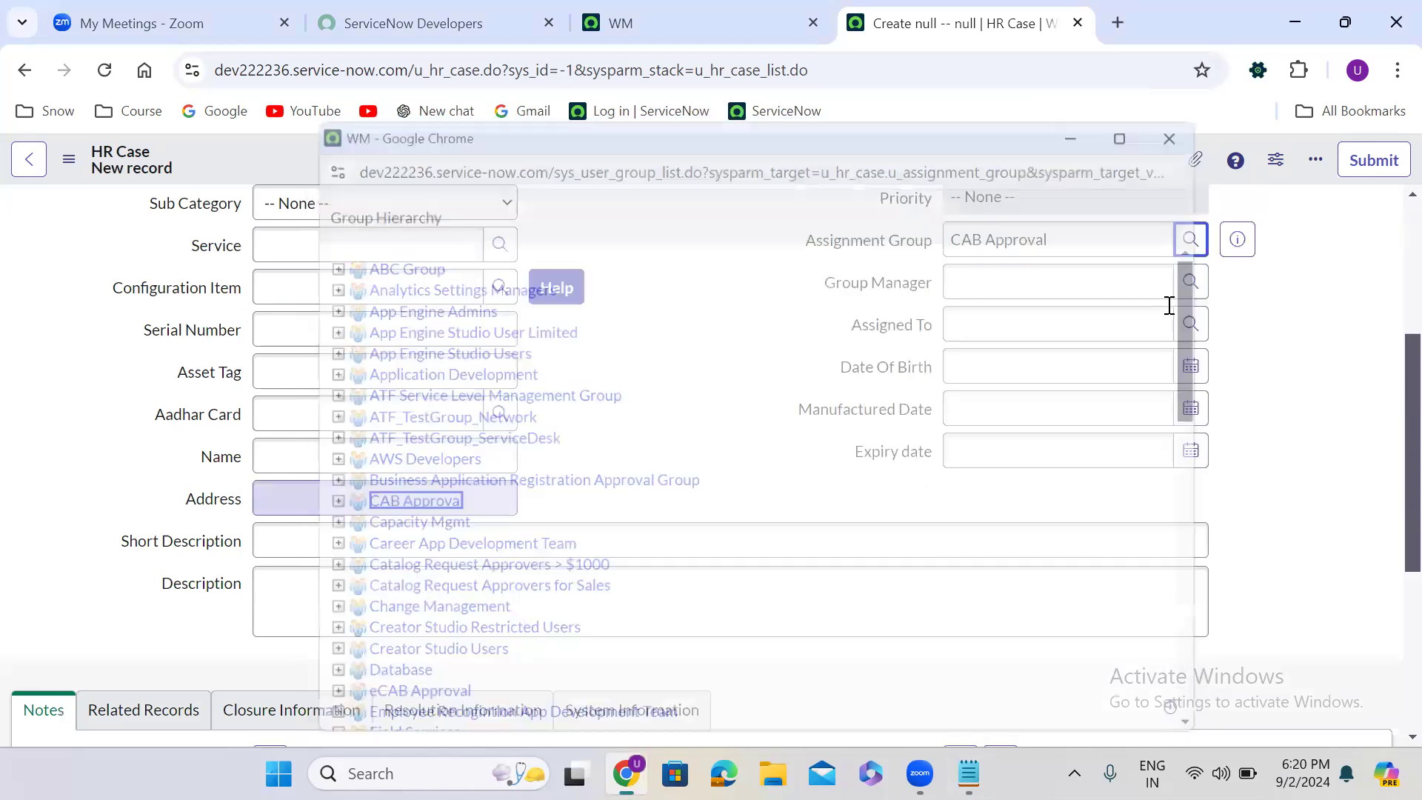
# - Check which users the Group Manager and Assigned To lookups offer, closing each without a selection
pyautogui.click(1197, 283)
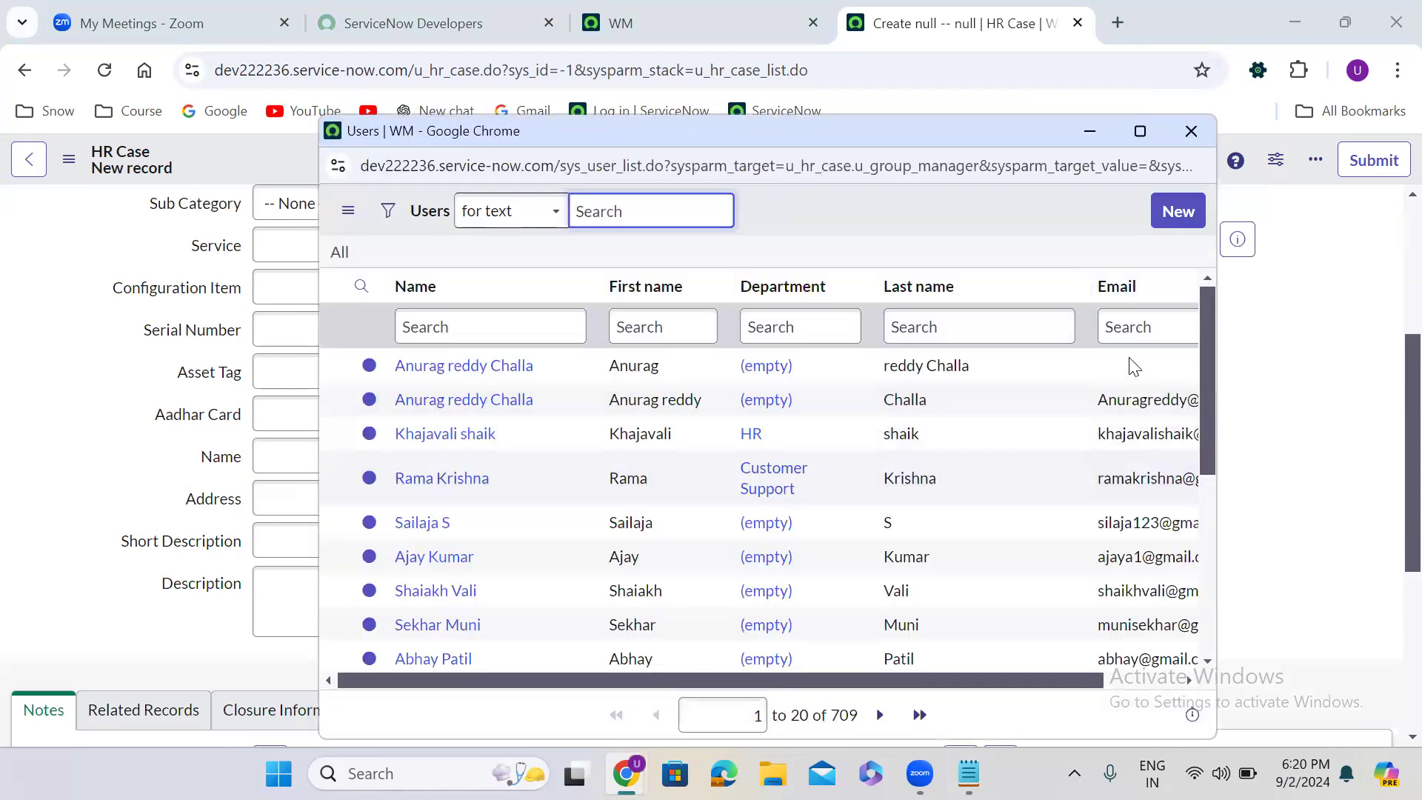
pyautogui.click(1188, 134)
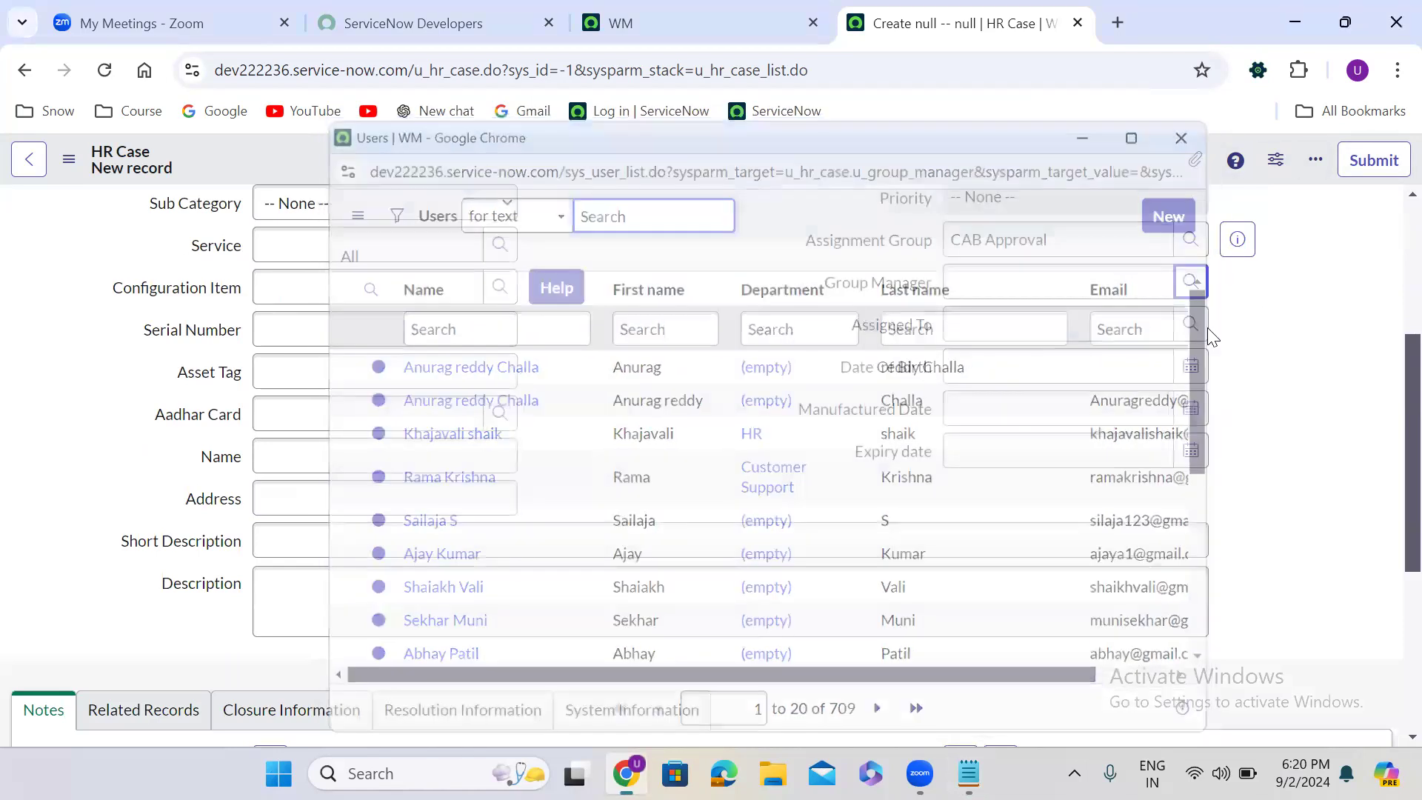
pyautogui.click(1191, 326)
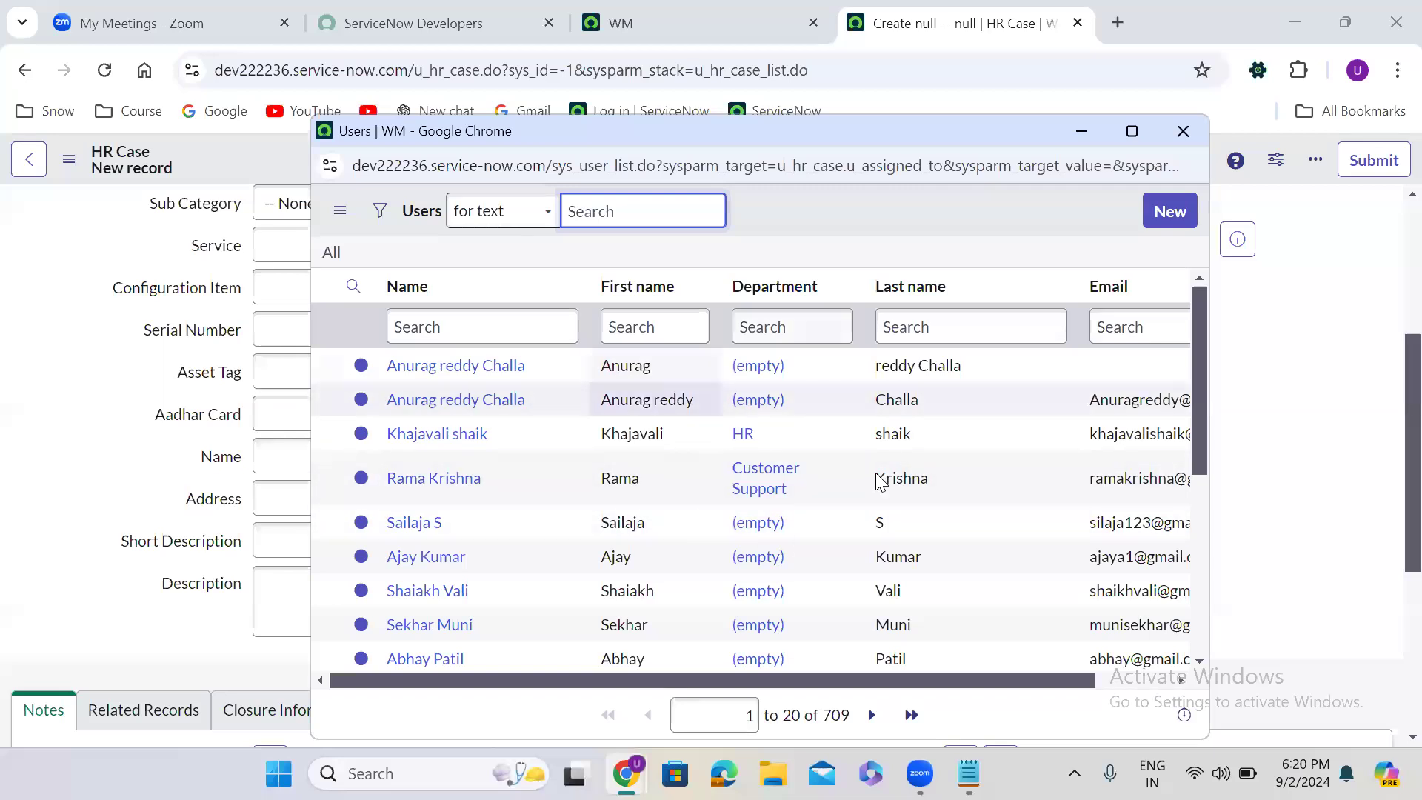
pyautogui.click(1178, 137)
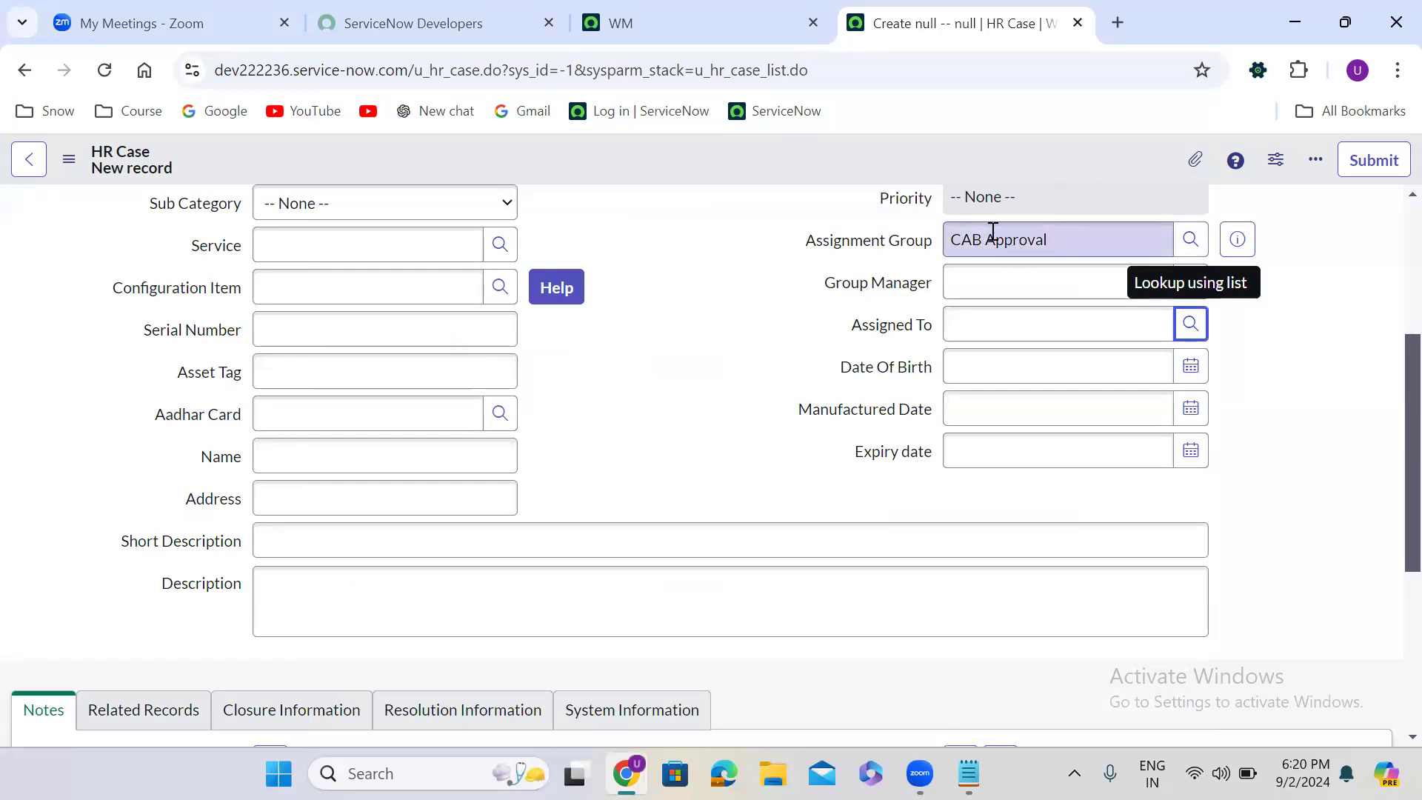
# - Change the Assignment Group to Application Development and check the Assigned To lookup's users, closing it without a selection
pyautogui.tripleClick(1030, 237)
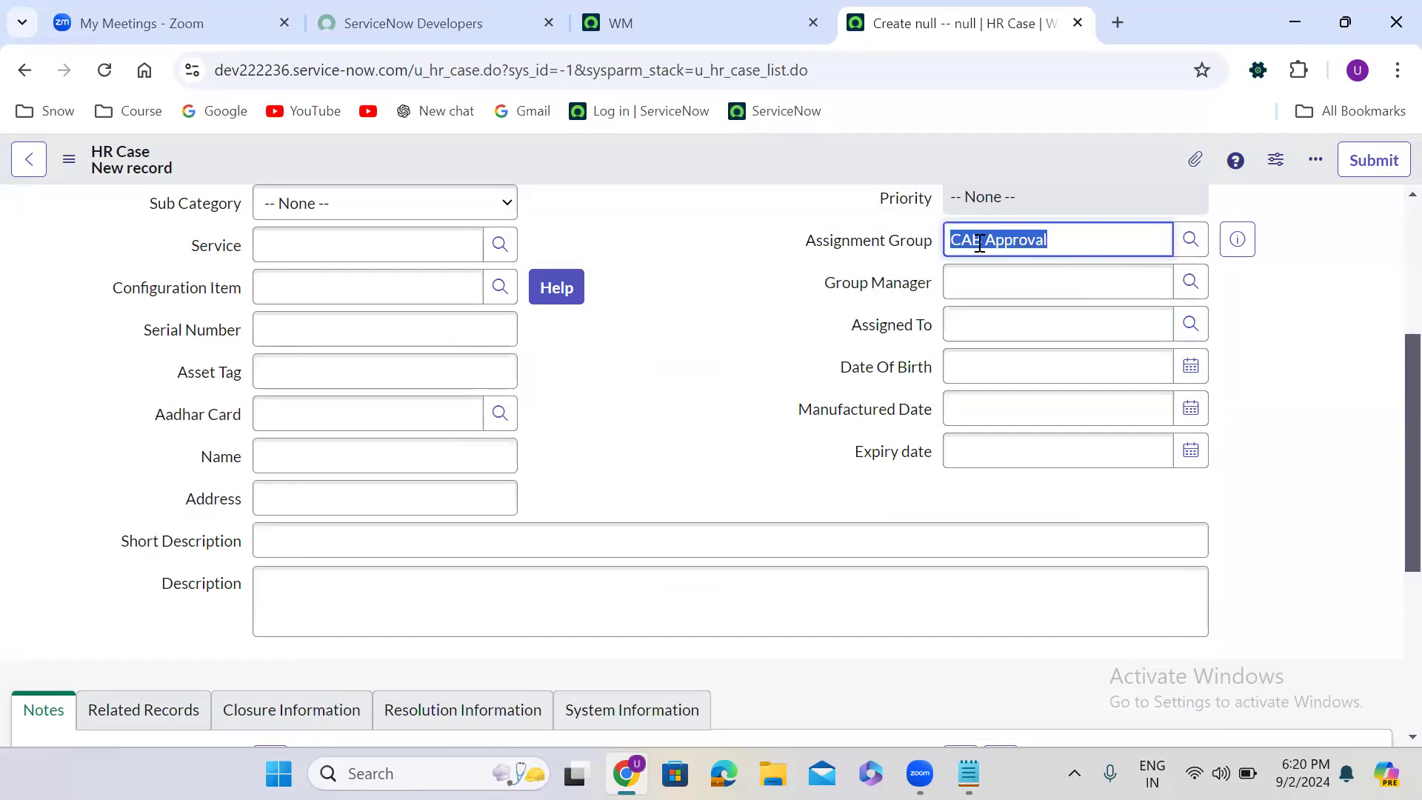
pyautogui.click(963, 323)
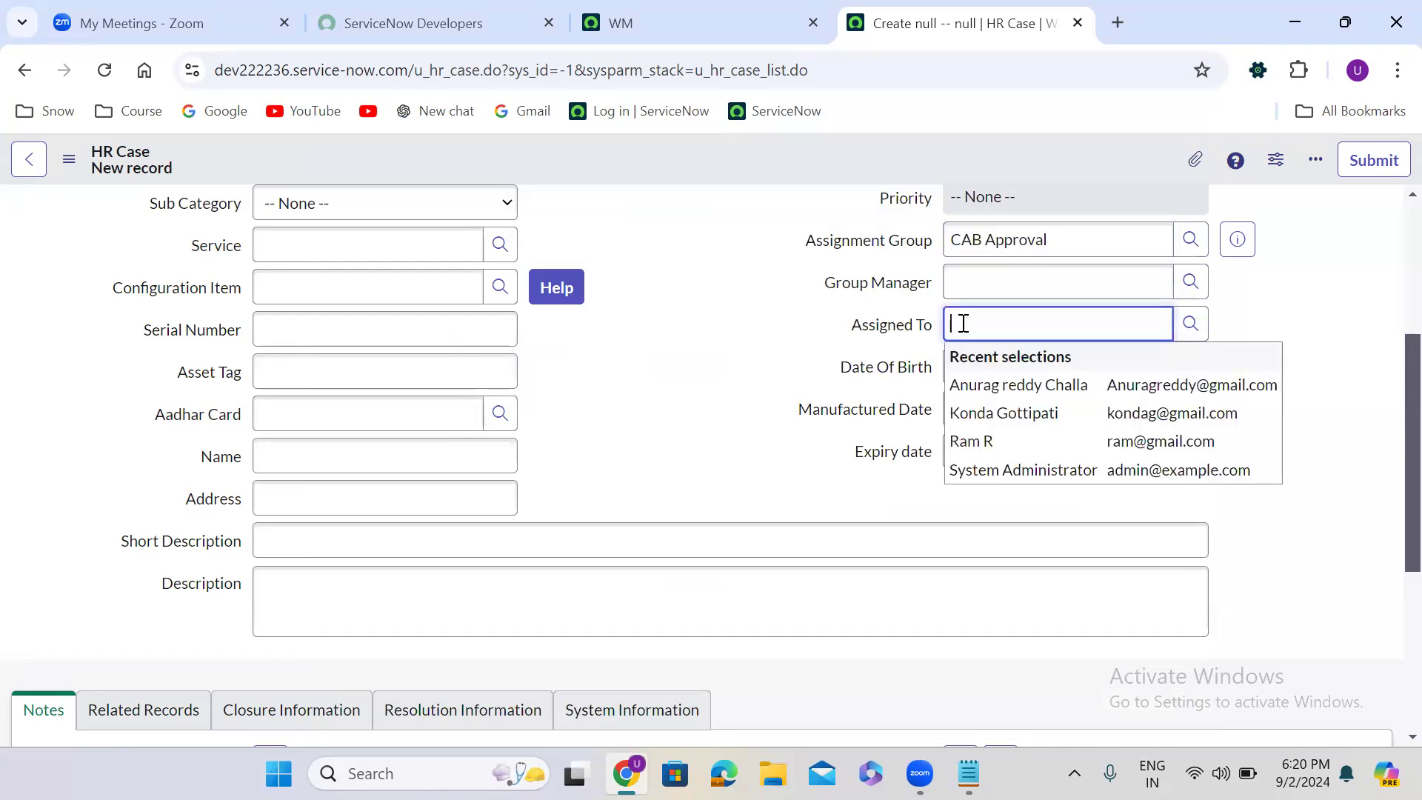
pyautogui.click(1019, 230)
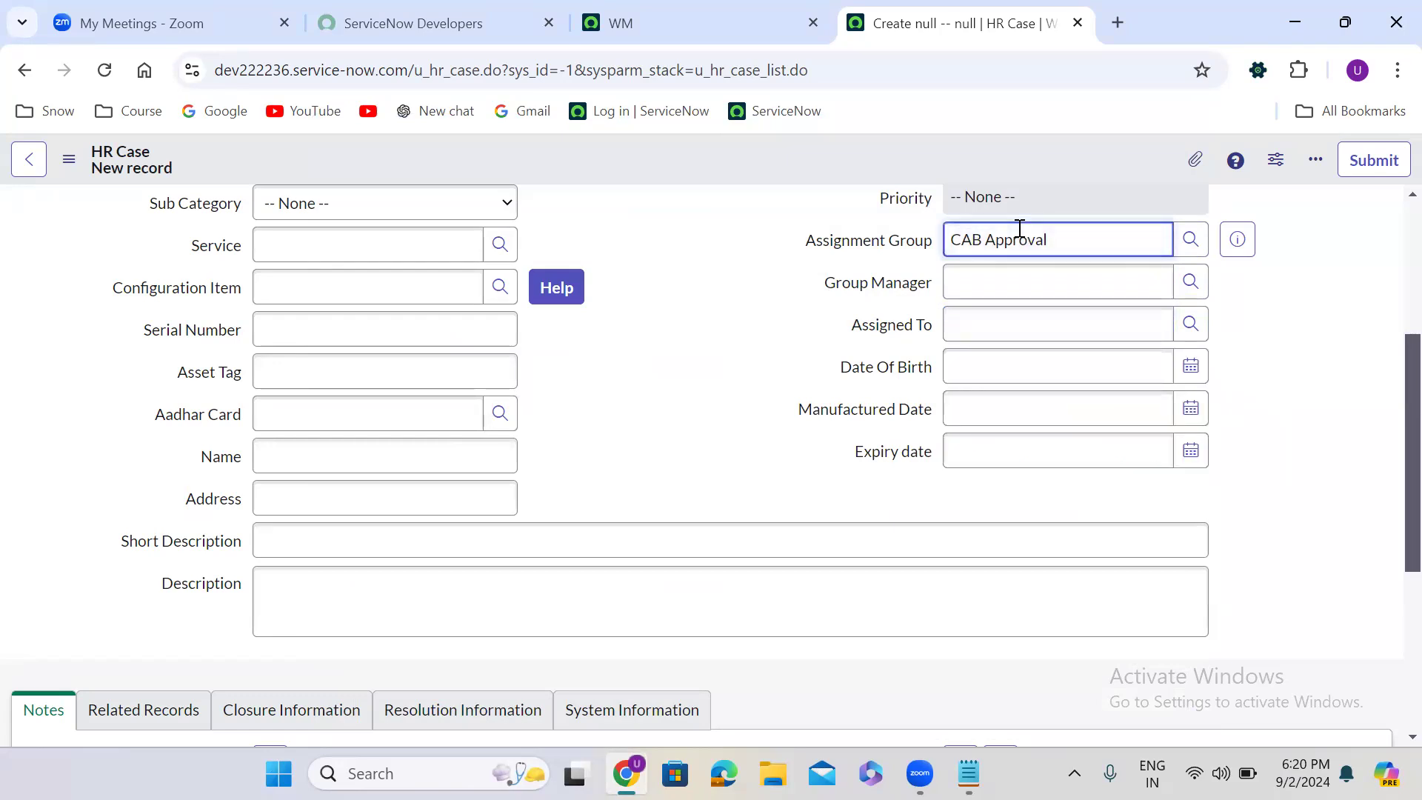
pyautogui.tripleClick(1043, 238)
pyautogui.write('app')
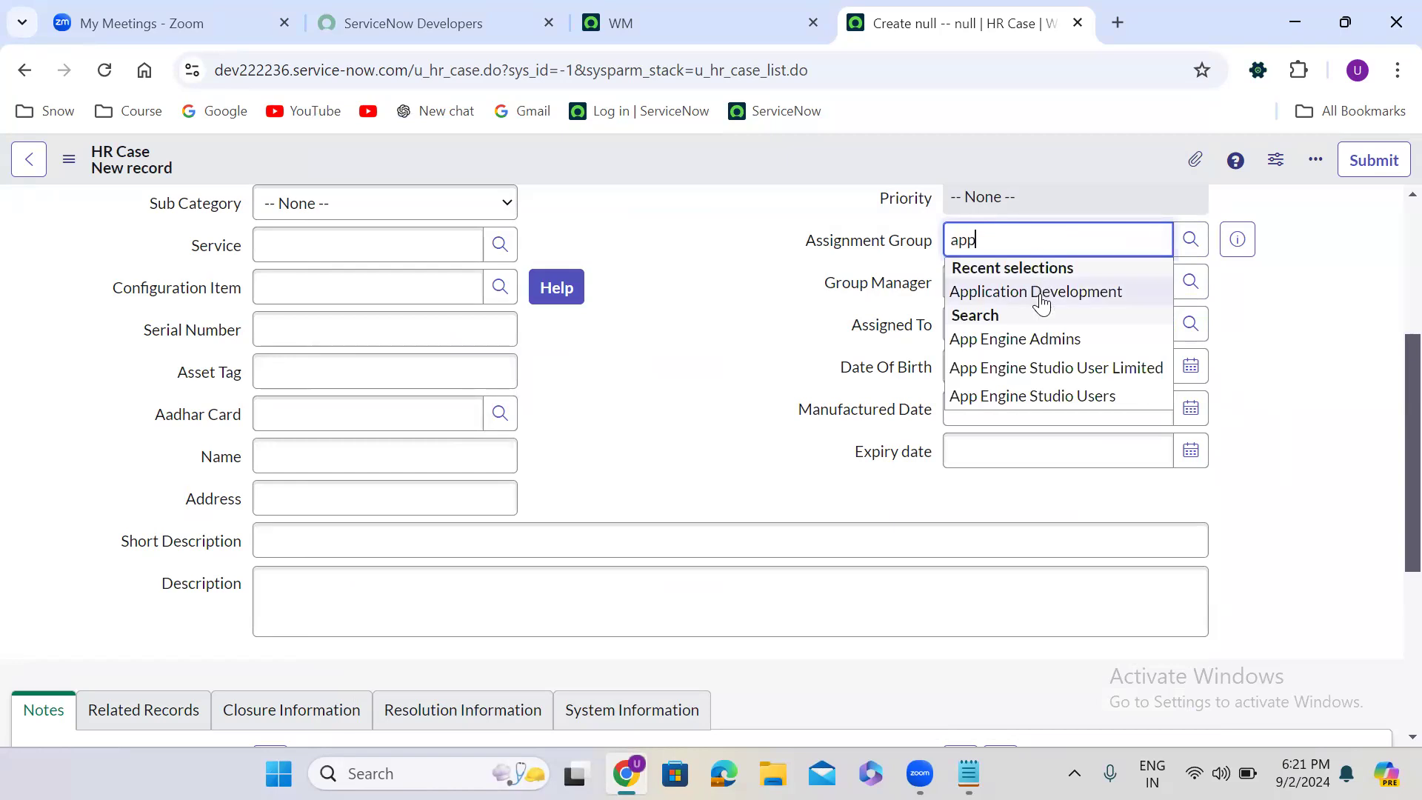
pyautogui.click(1039, 290)
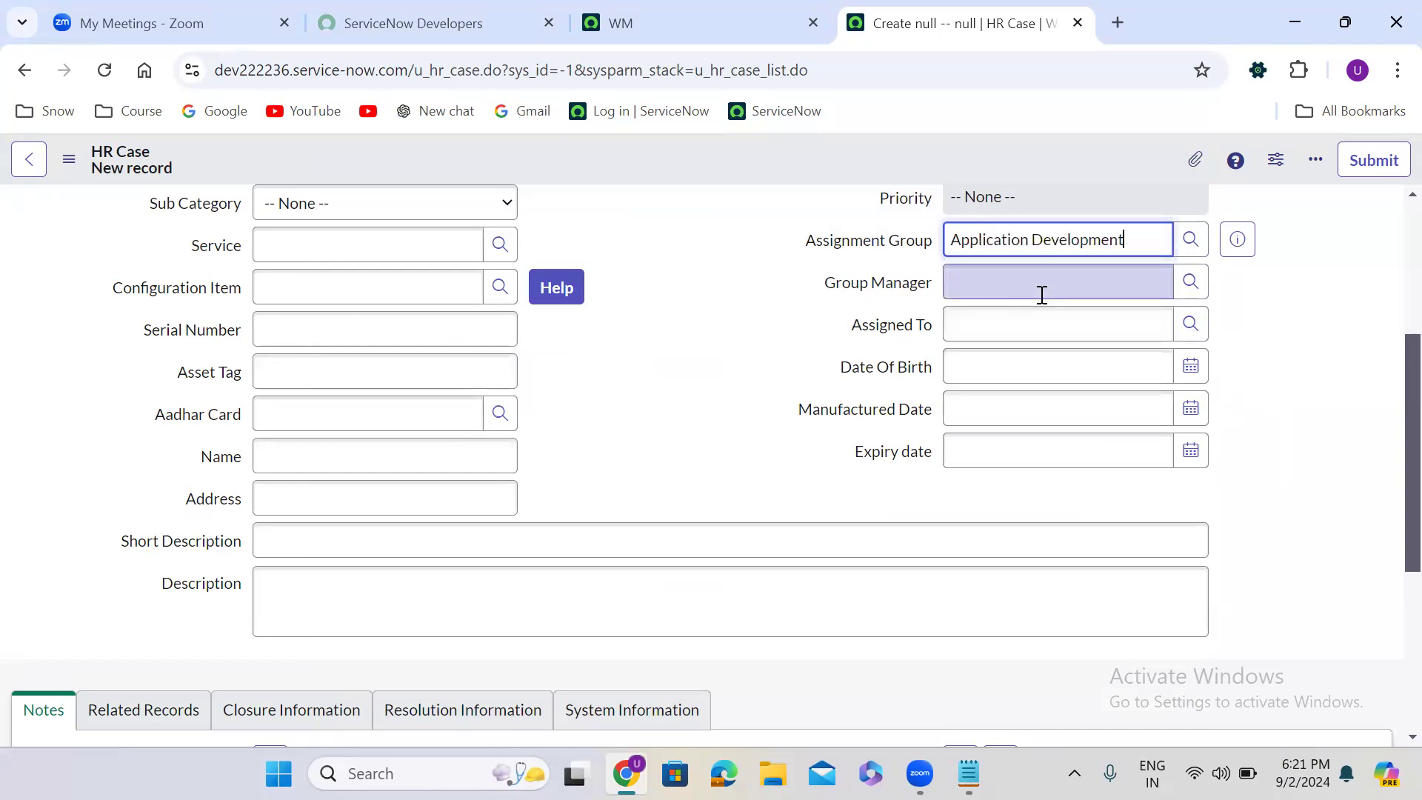
pyautogui.click(1190, 326)
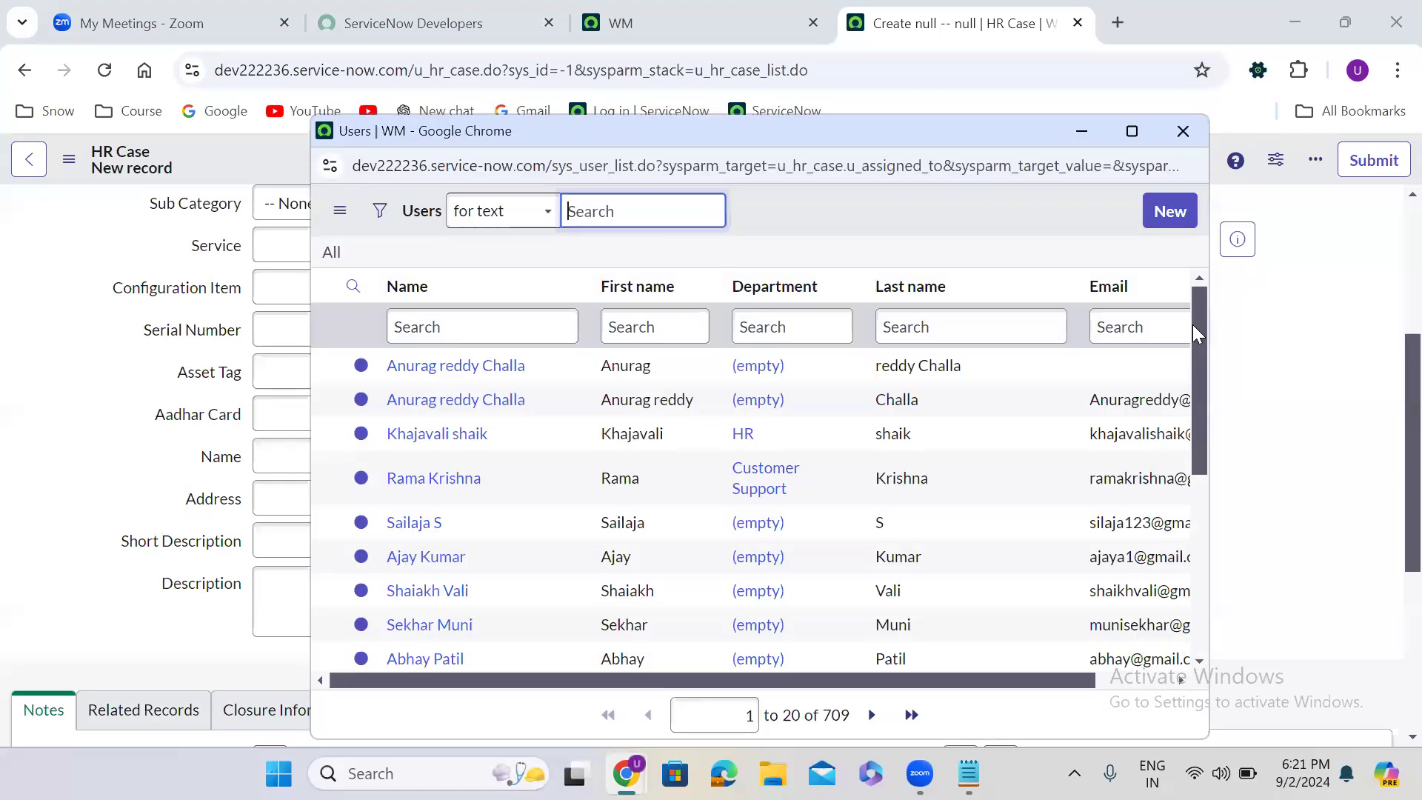
pyautogui.click(1184, 120)
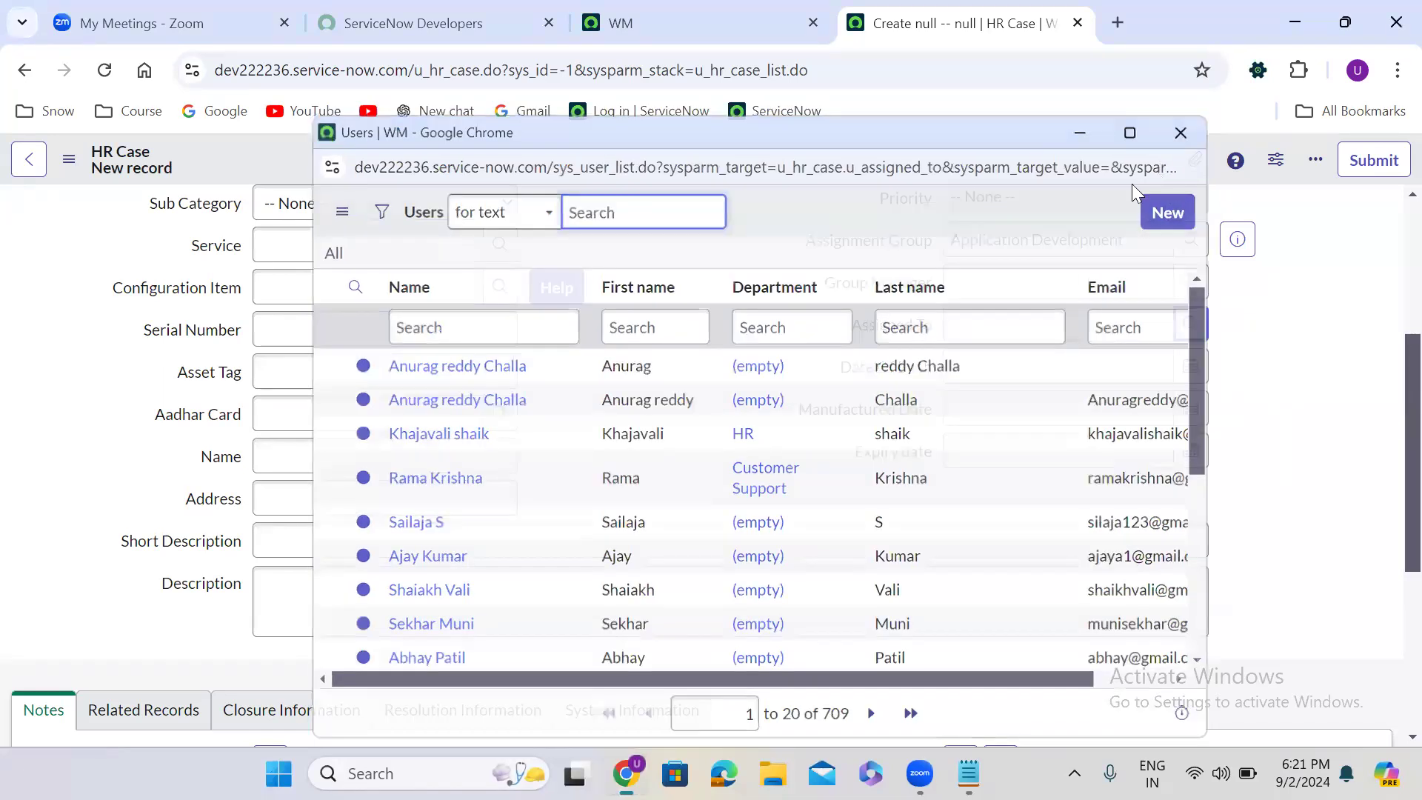
# - Change the Assignment Group back to CAB Approval and check the Assigned To lookup's users, closing it without a selection
pyautogui.doubleClick(1080, 239)
pyautogui.hotkey('ctrl', 'a')
pyautogui.press('BackSpace')
pyautogui.write('cab')
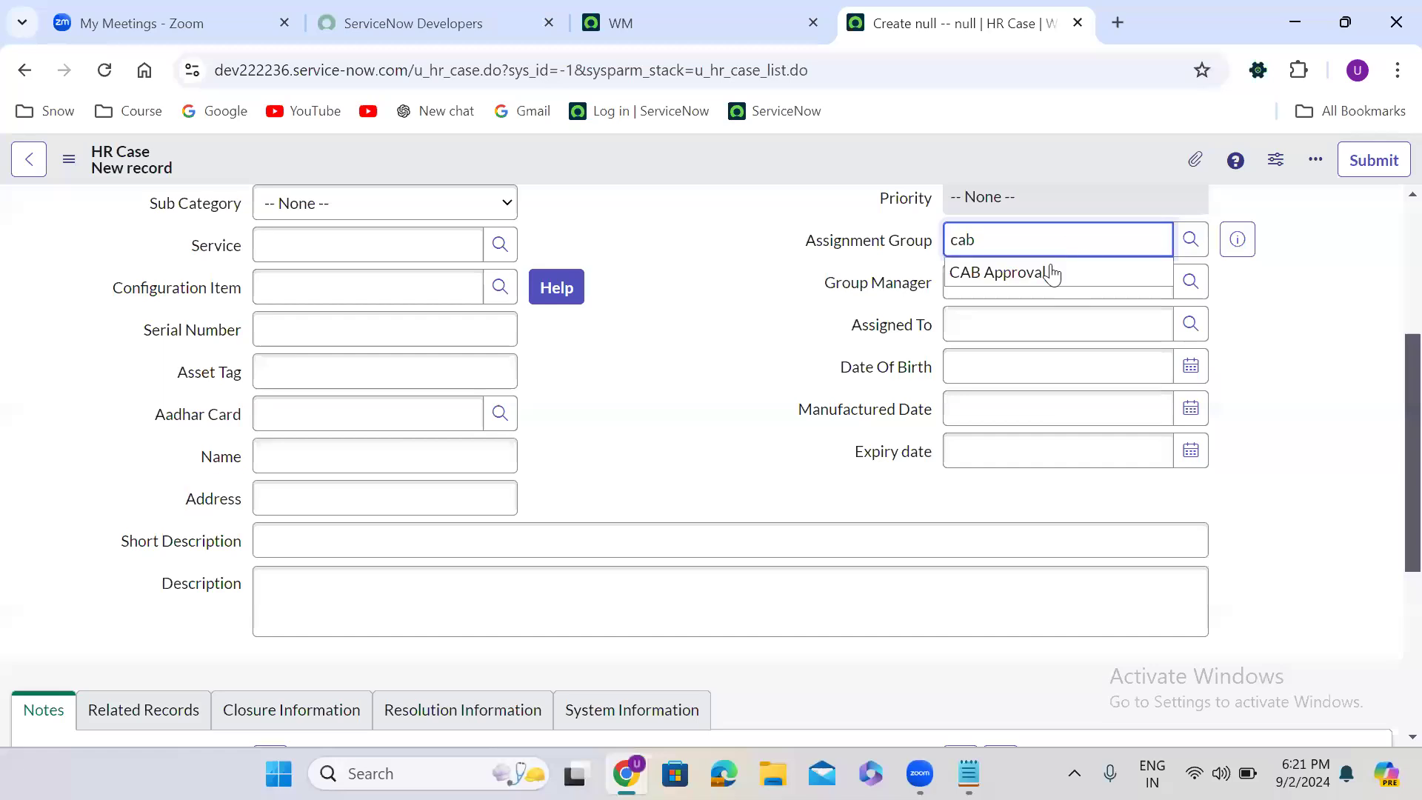
pyautogui.click(1031, 276)
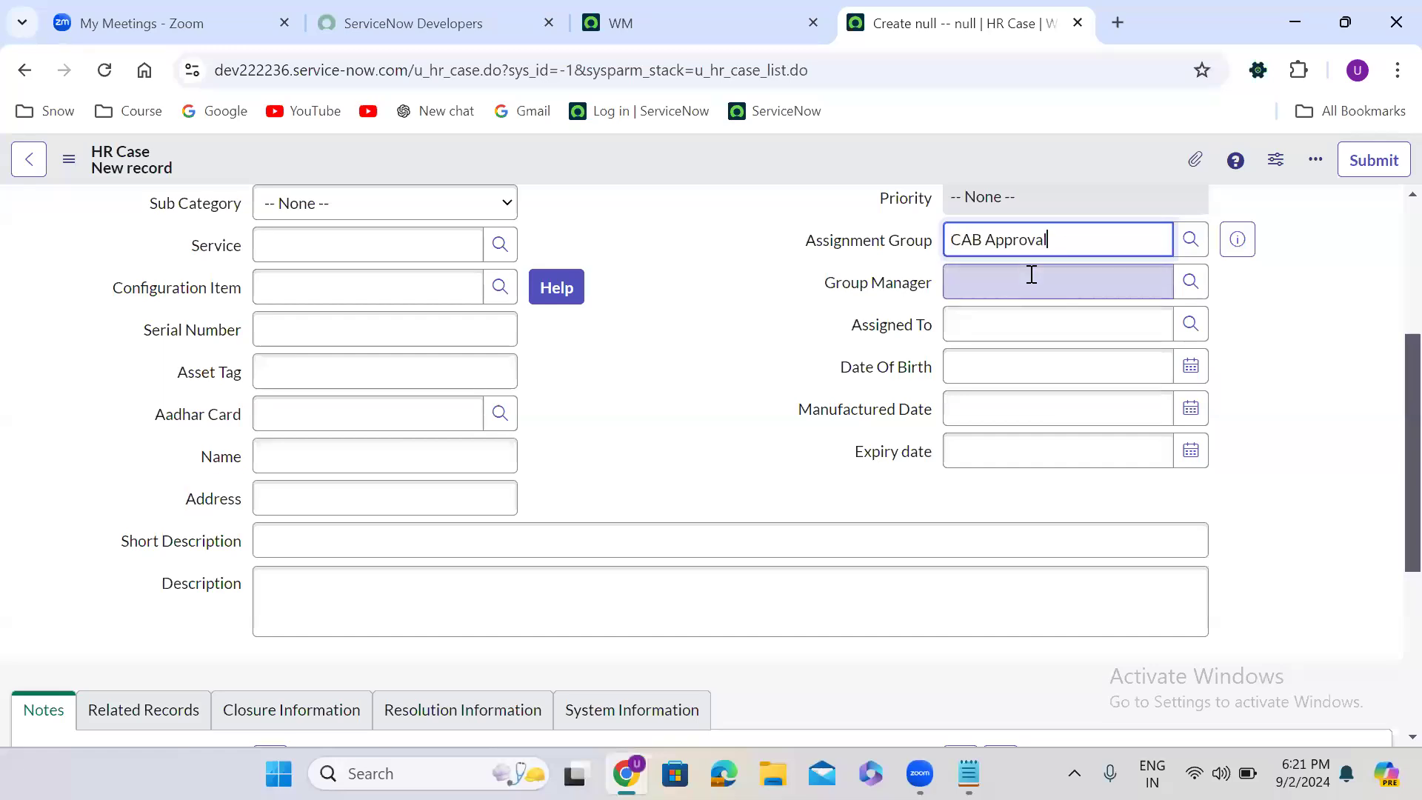
pyautogui.click(1190, 323)
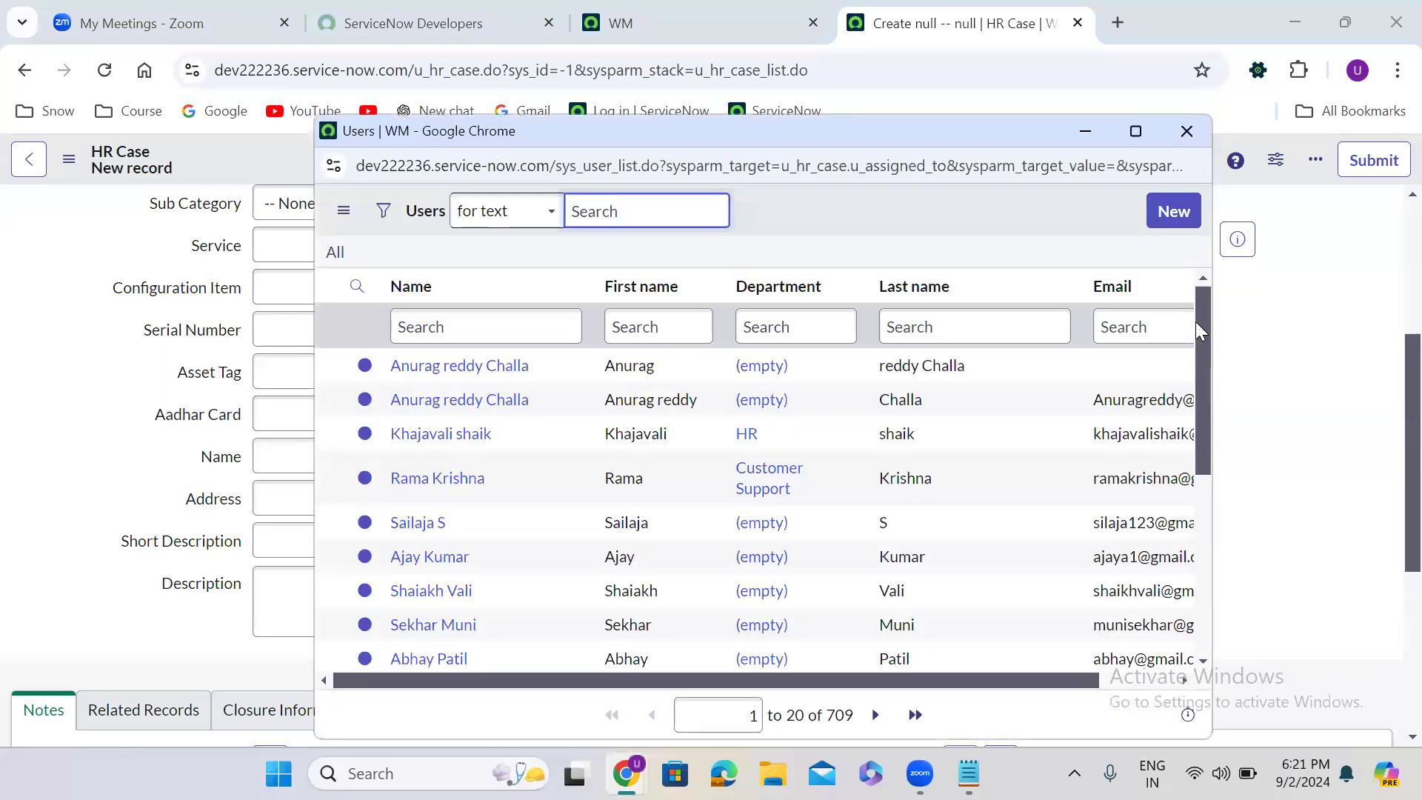
pyautogui.click(1186, 131)
# - List all groups with ** in Assignment Group, choose AWS Developers and check the Assigned To lookup, closing it without a selection
pyautogui.doubleClick(1066, 239)
pyautogui.tripleClick(1067, 239)
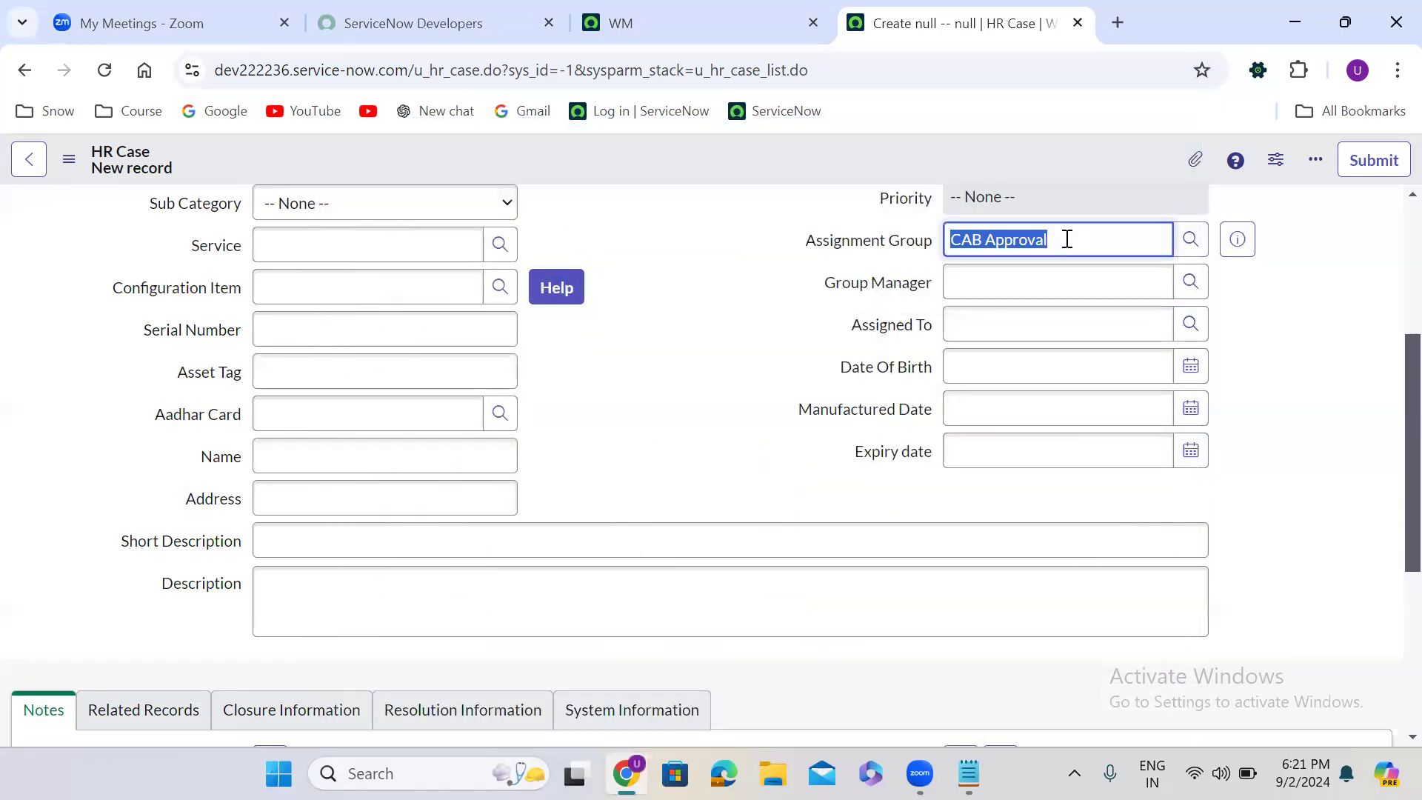
pyautogui.write('**')
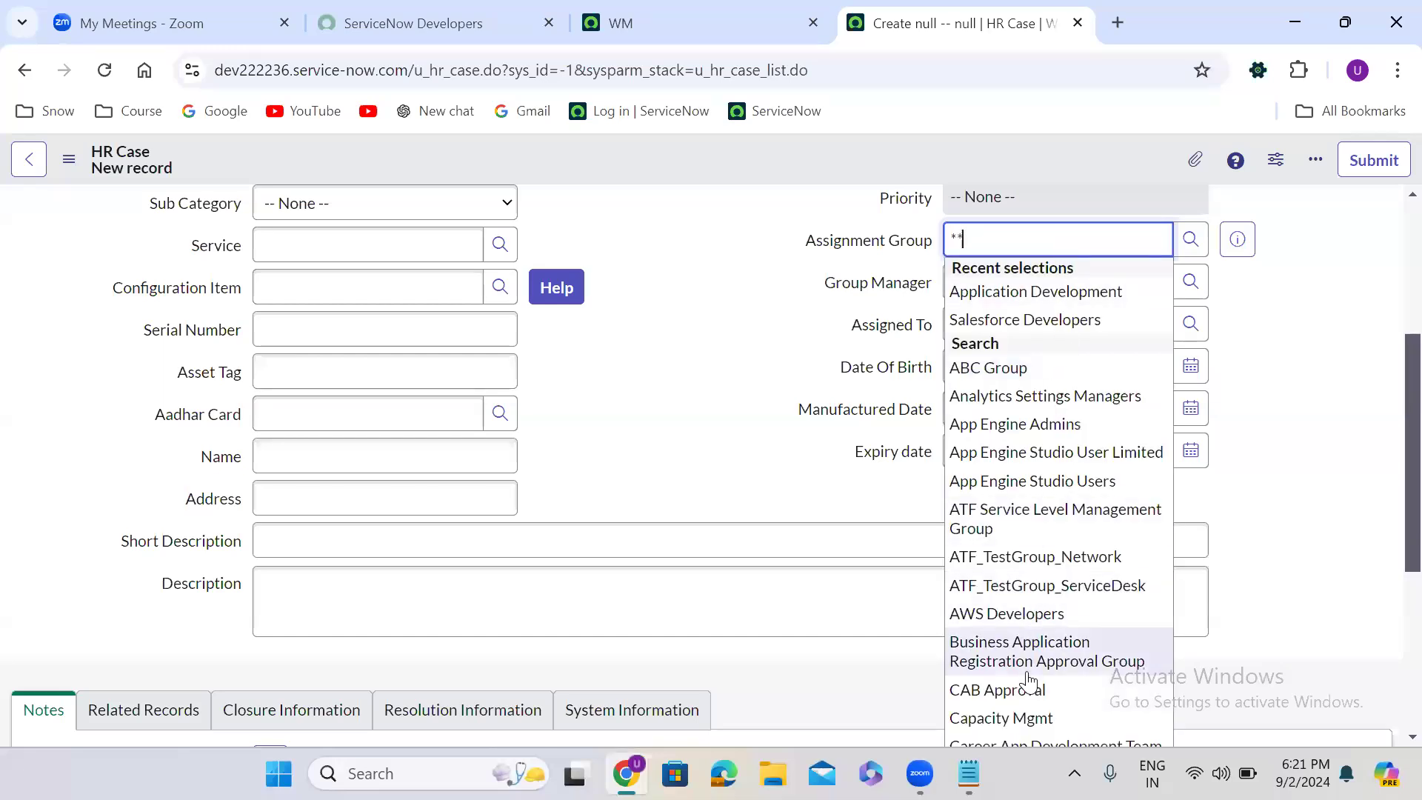
pyautogui.click(1014, 622)
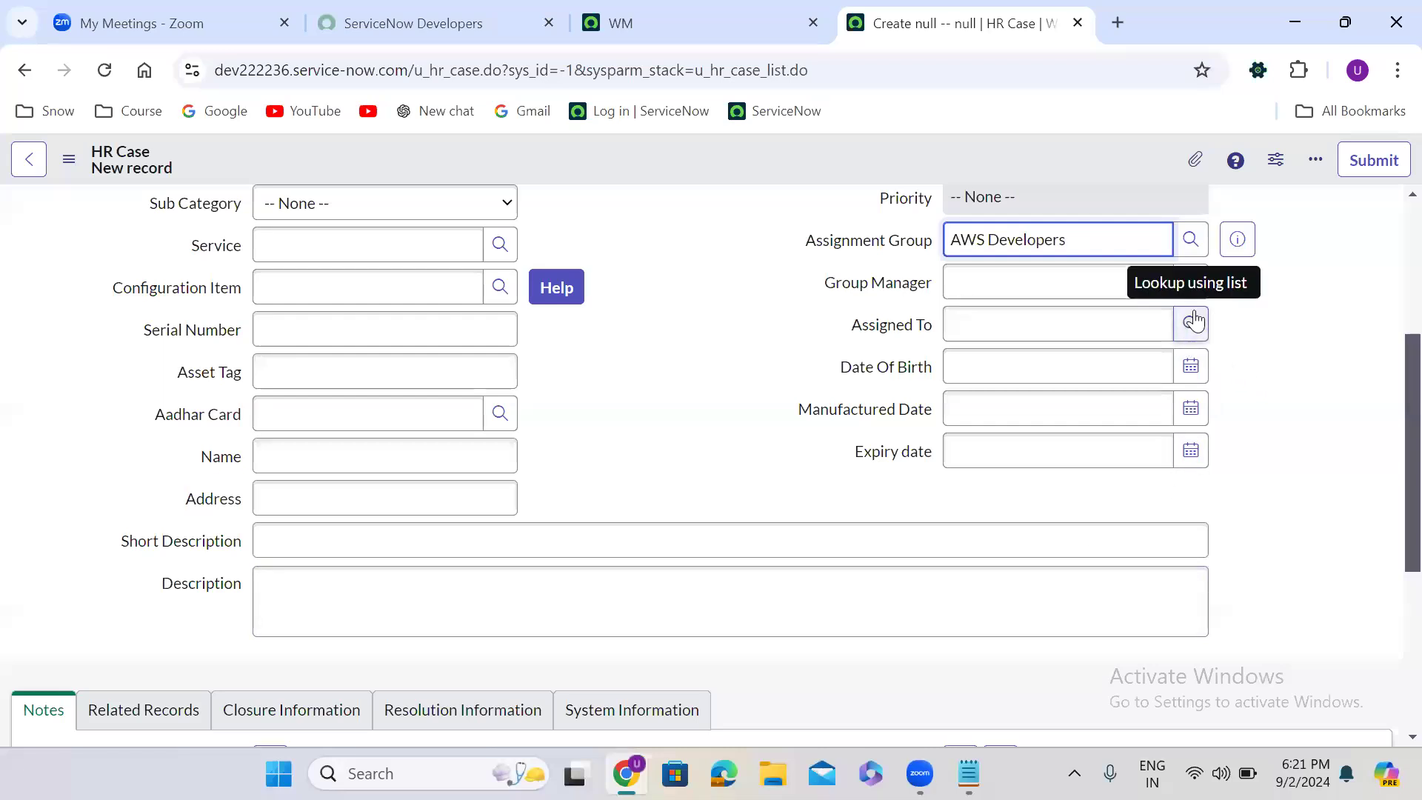
pyautogui.click(1192, 323)
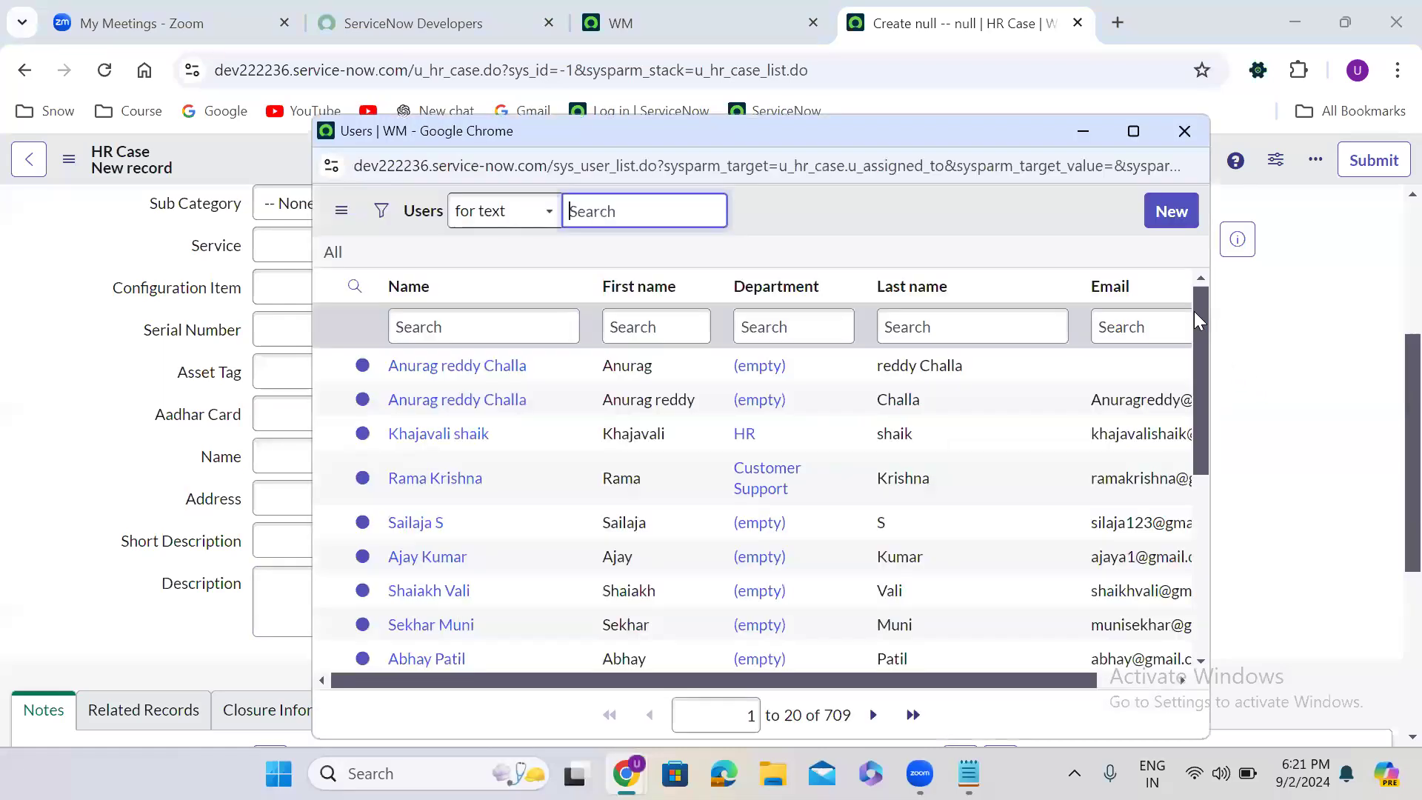
pyautogui.click(1183, 131)
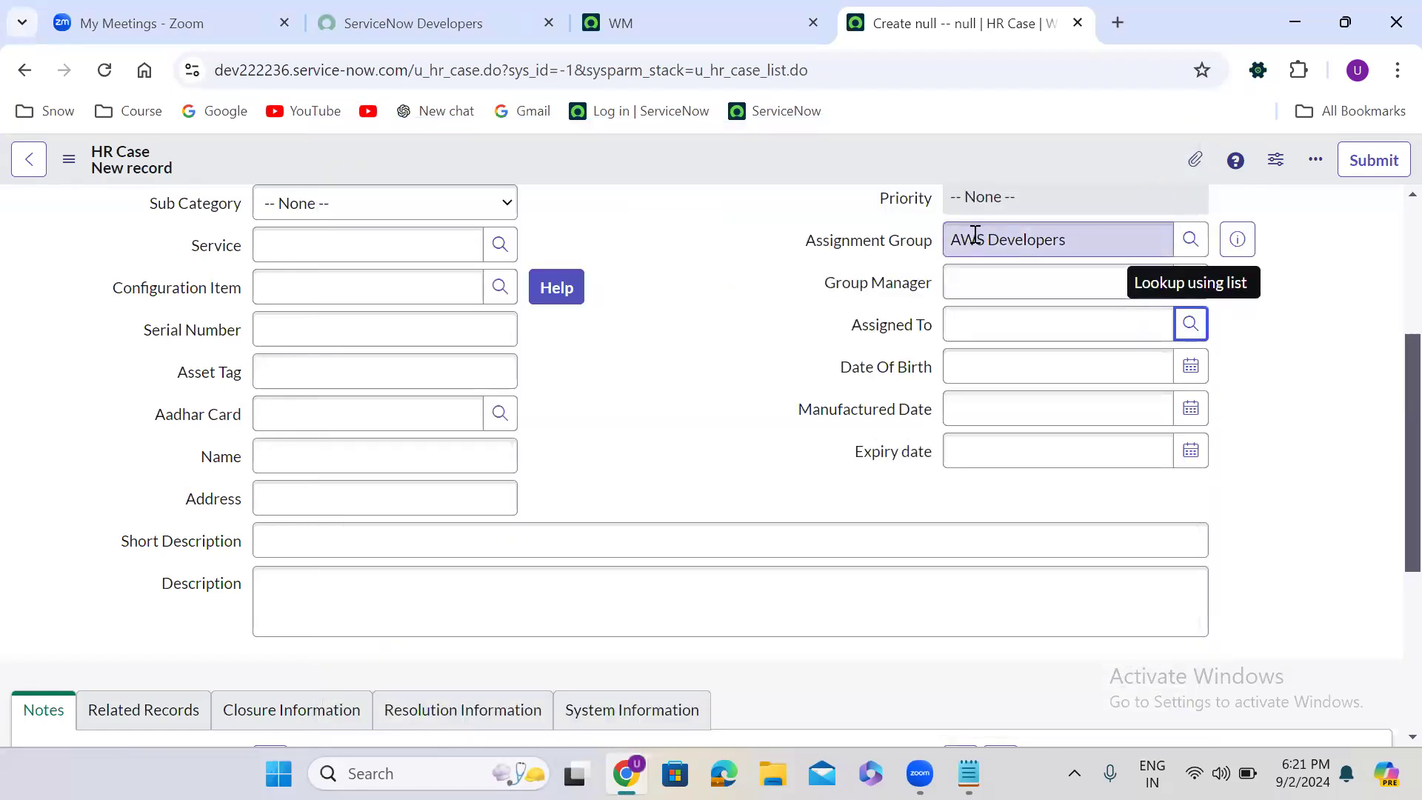
# - Check the recent selections offered in Assigned To while the Assignment Group is AWS Developers
pyautogui.tripleClick(1000, 244)
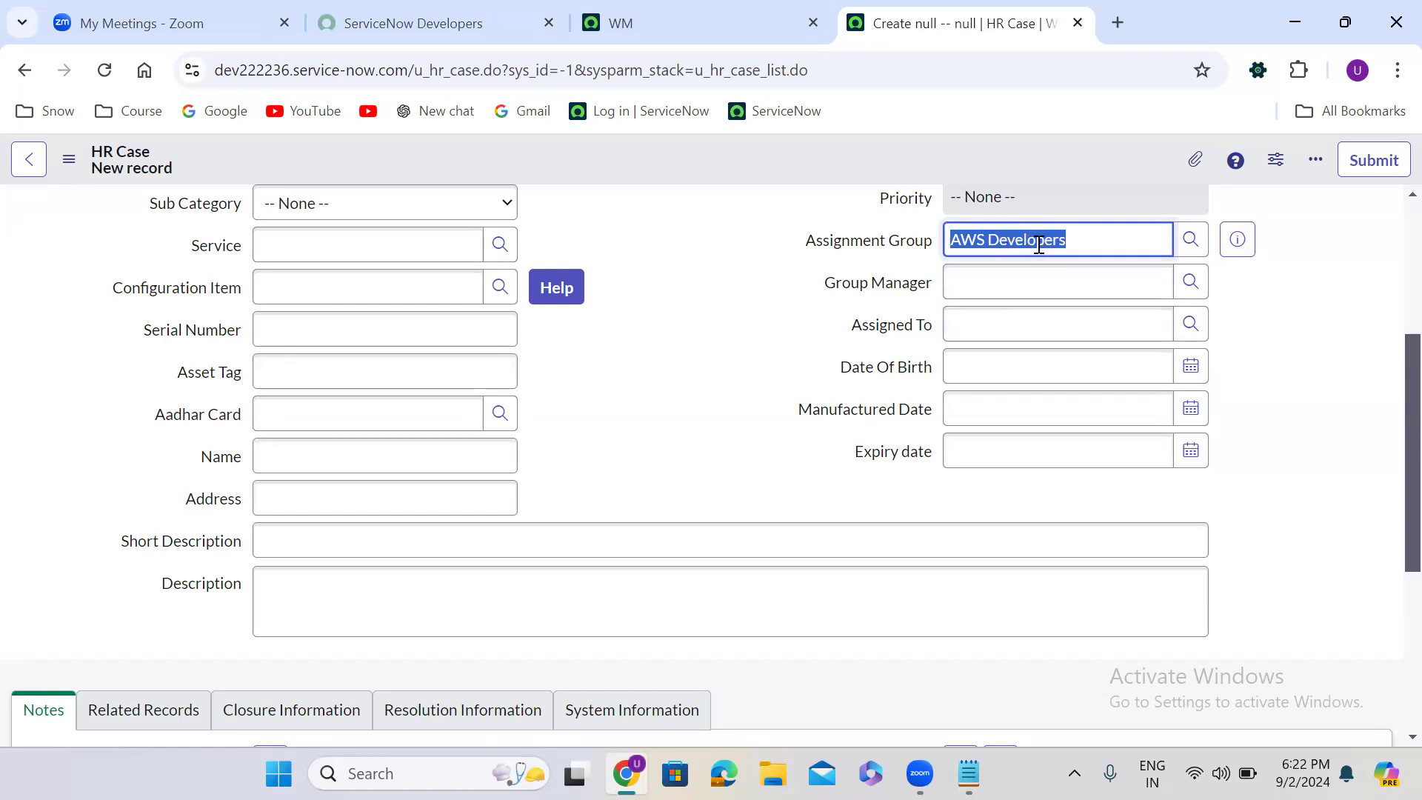
pyautogui.click(979, 330)
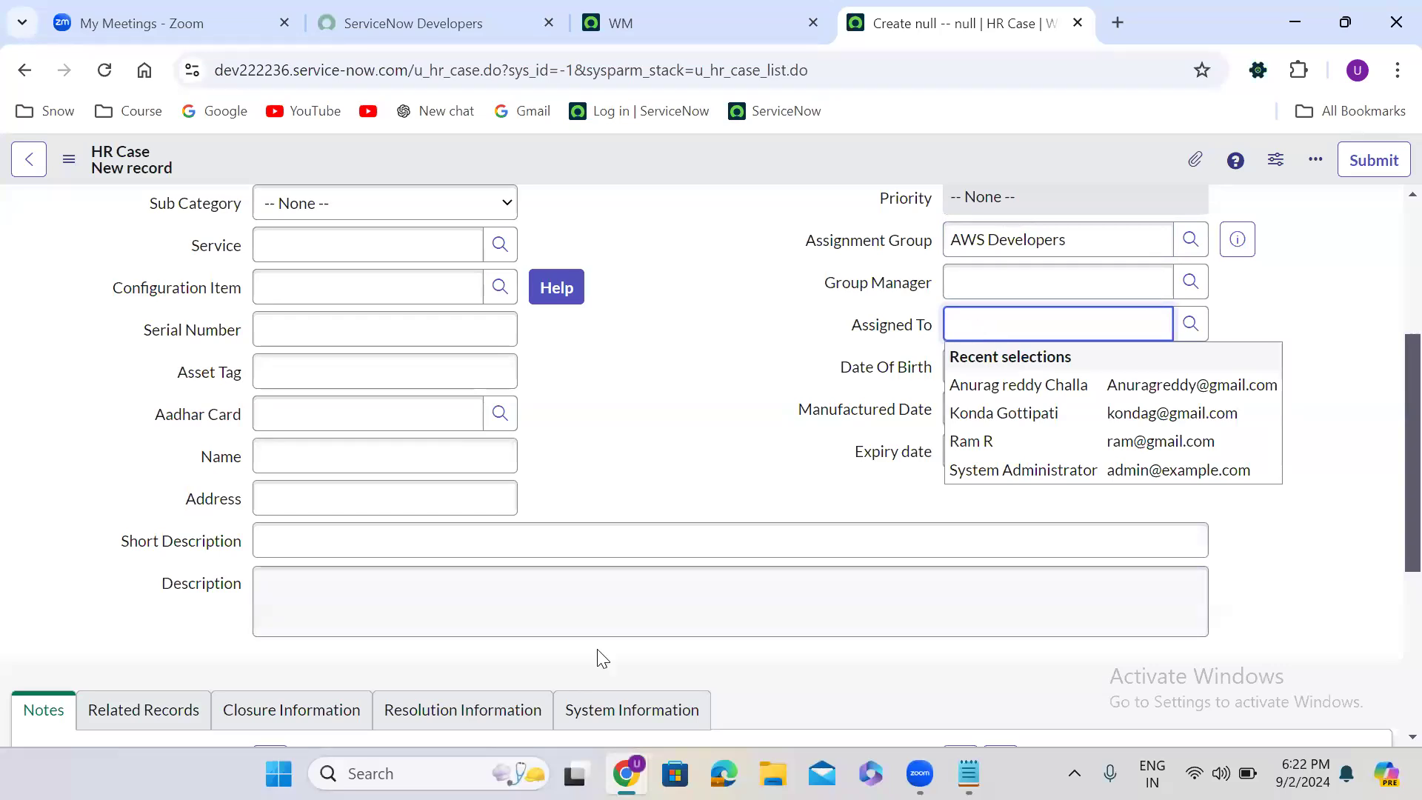
pyautogui.hotkey('alt', 'Tab')
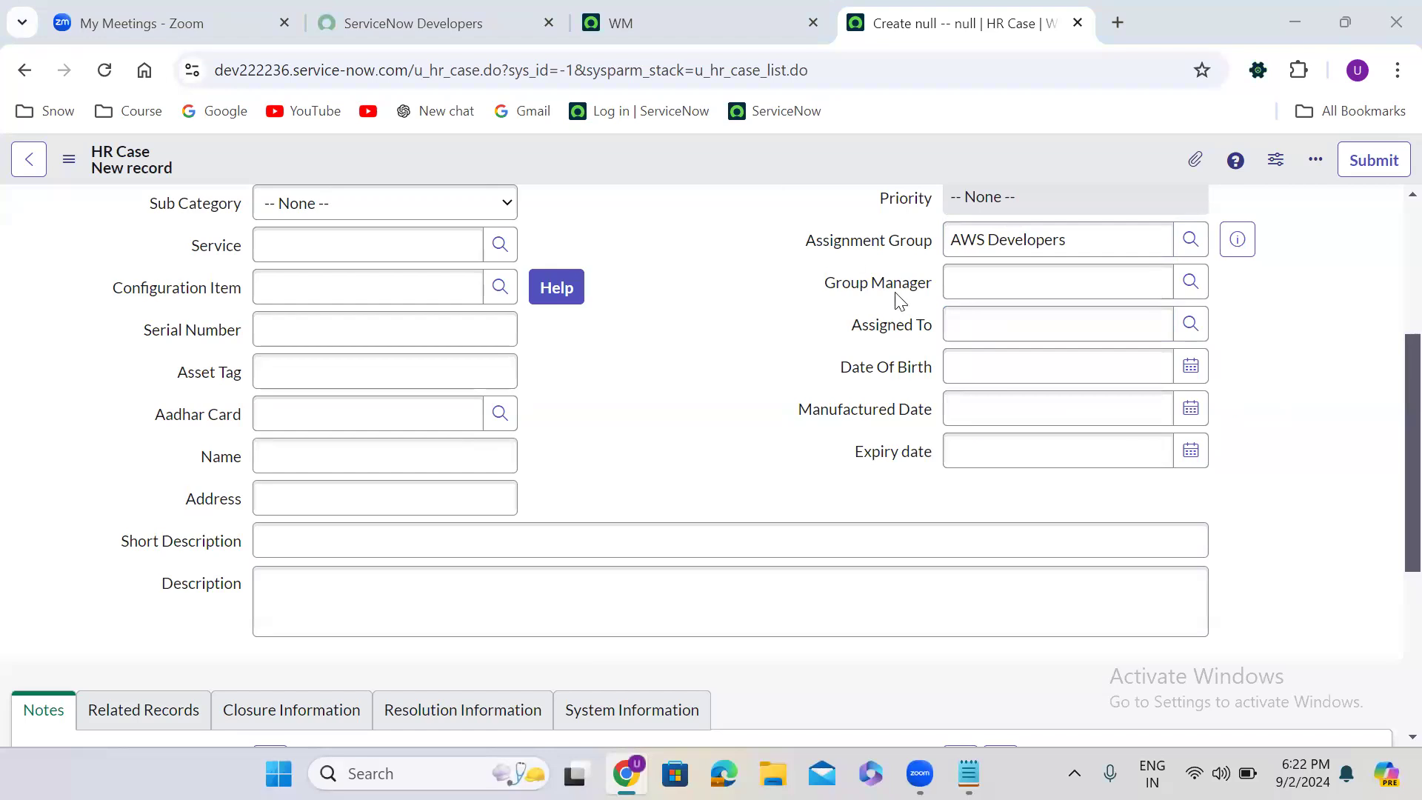
# - Set the Assignment Group to Application Development and check the suggestions offered in Assigned To
pyautogui.tripleClick(997, 245)
pyautogui.write('app')
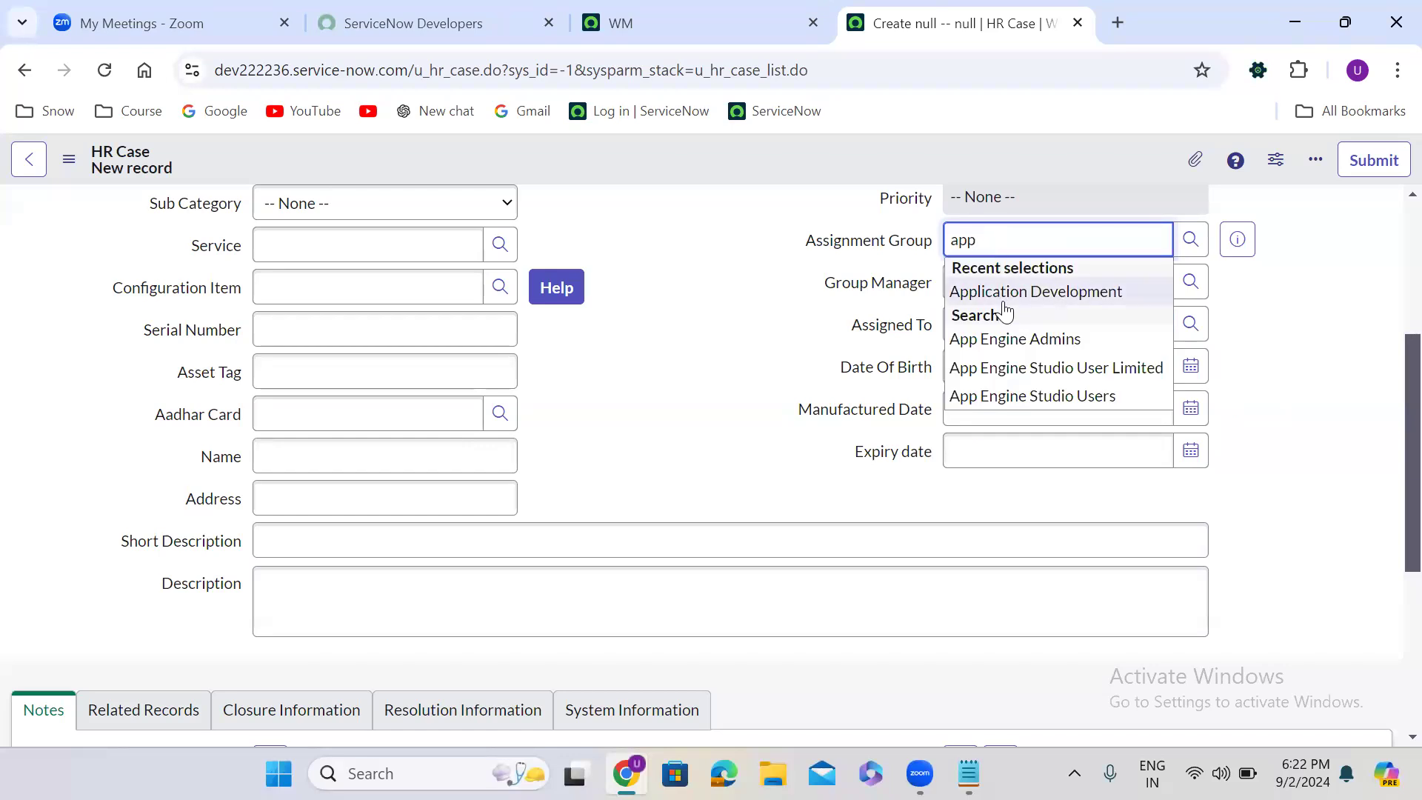
pyautogui.press('Return')
pyautogui.click(991, 332)
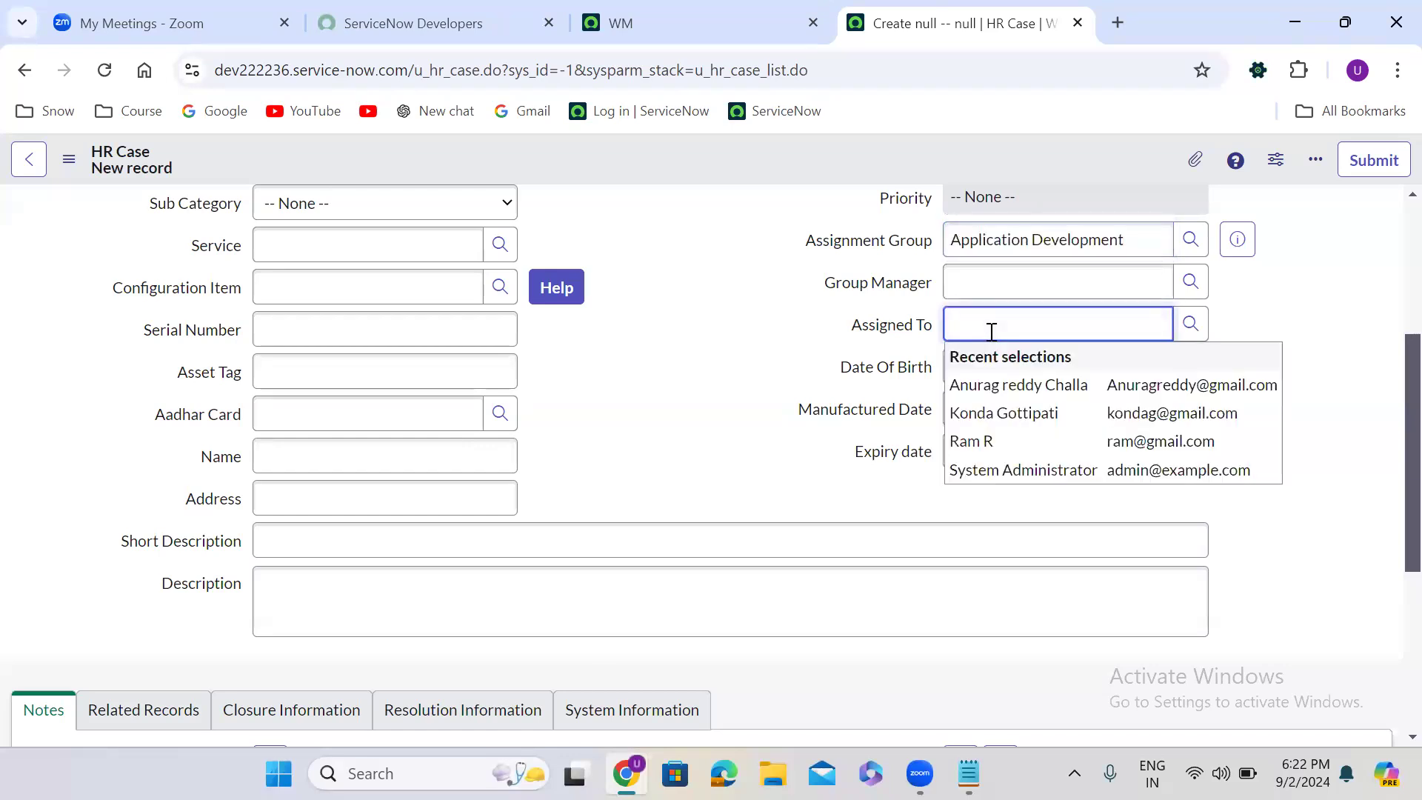
# - Set the Assignment Group to CAB Approval and check the suggestions in Assigned To, dismissing them without choosing a user
pyautogui.tripleClick(996, 250)
pyautogui.write('ca')
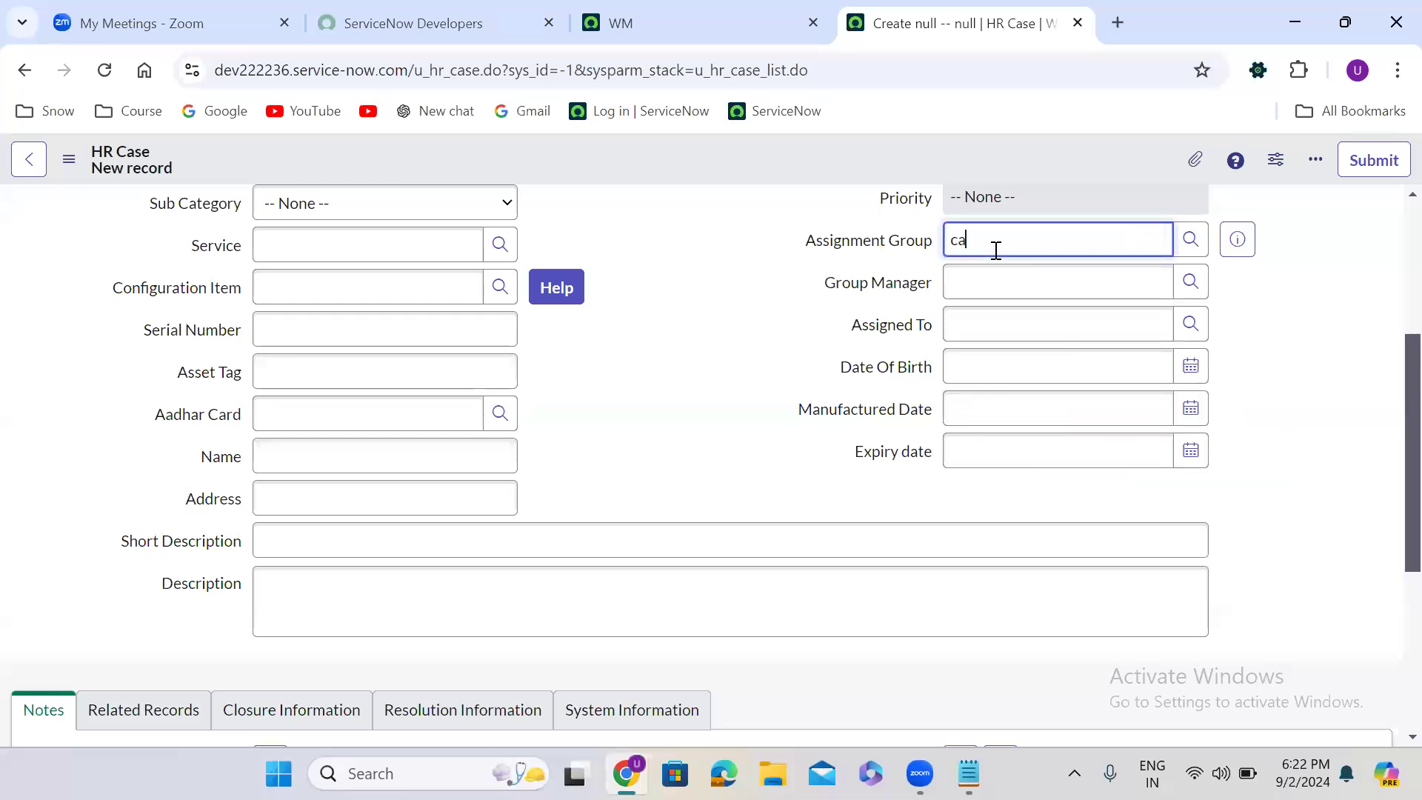
pyautogui.write('b a')
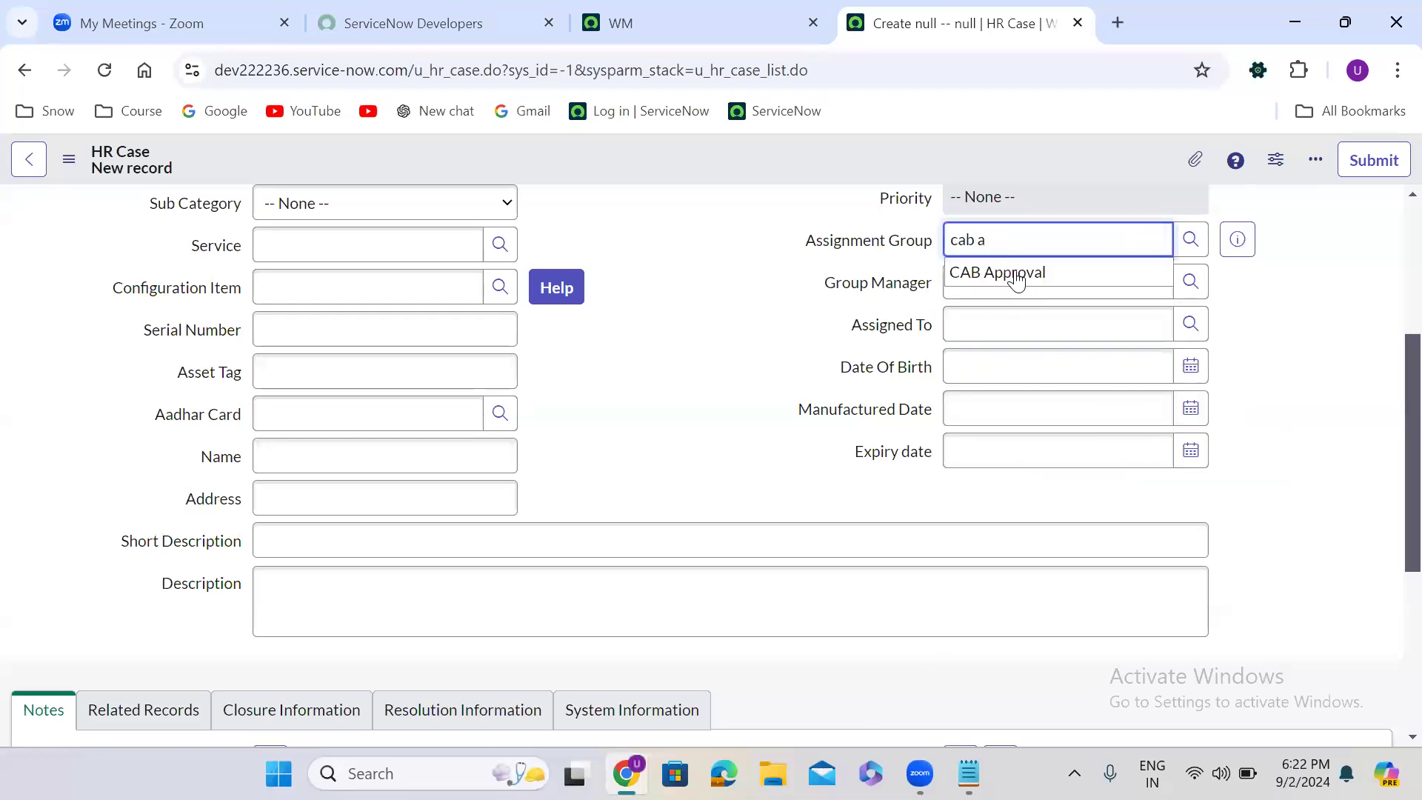
pyautogui.click(1018, 276)
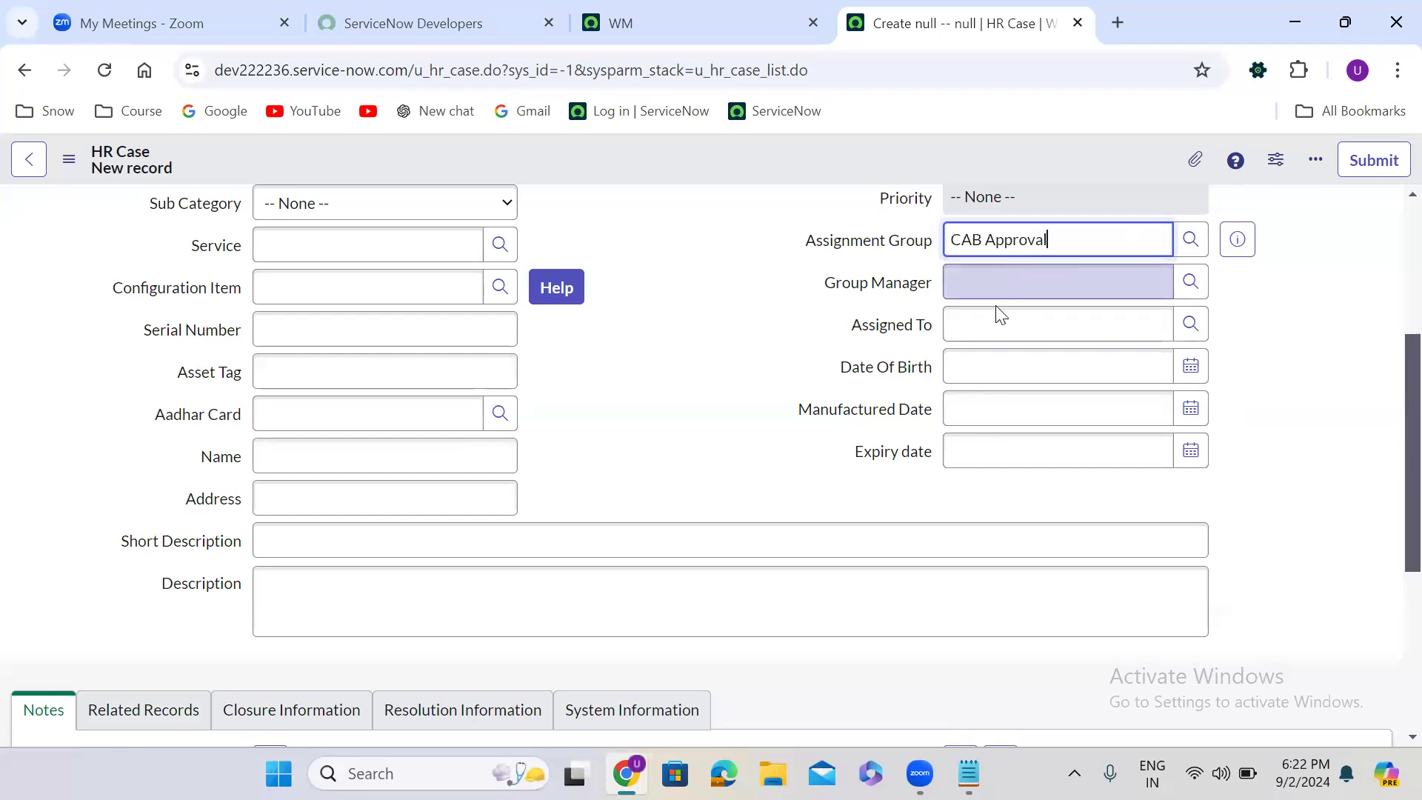
pyautogui.click(985, 324)
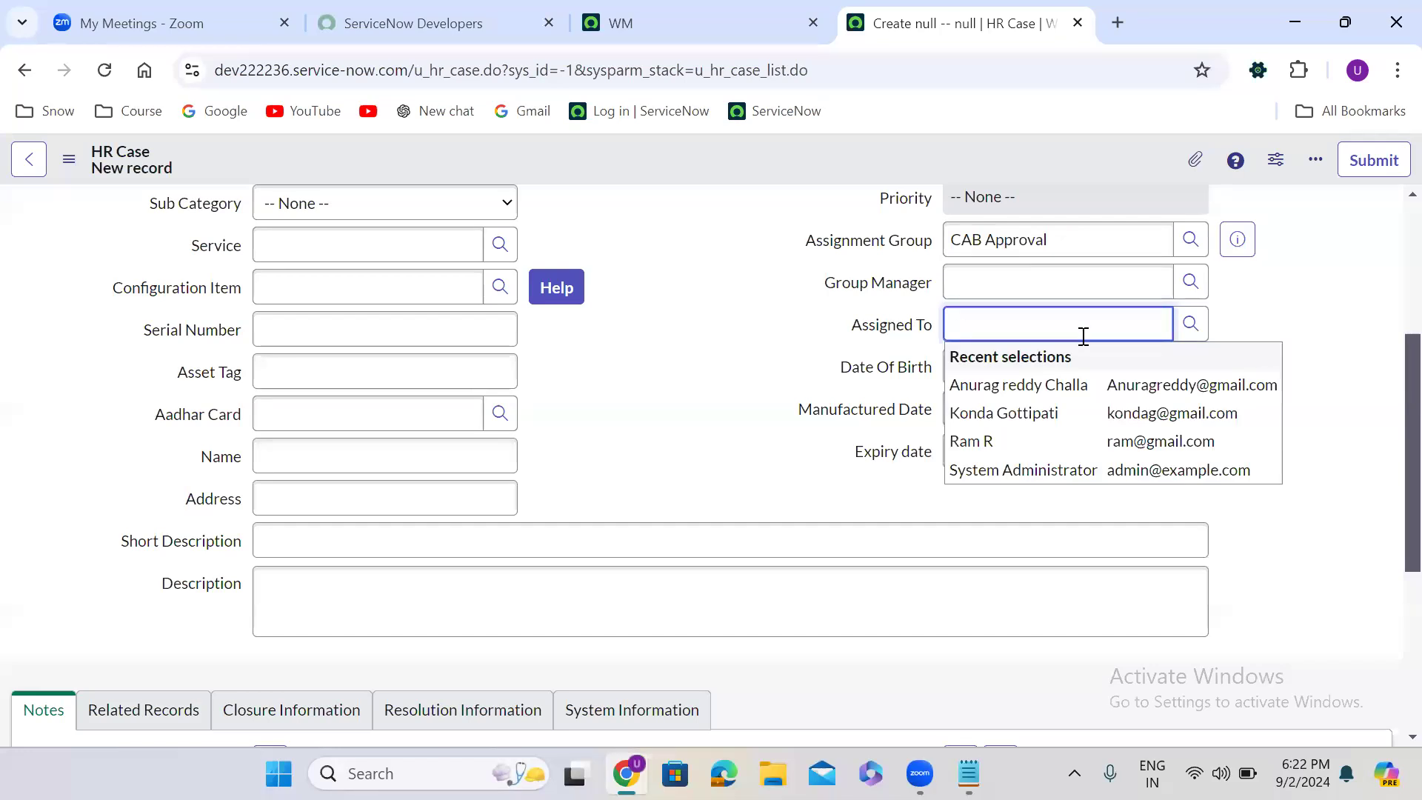
pyautogui.click(1313, 318)
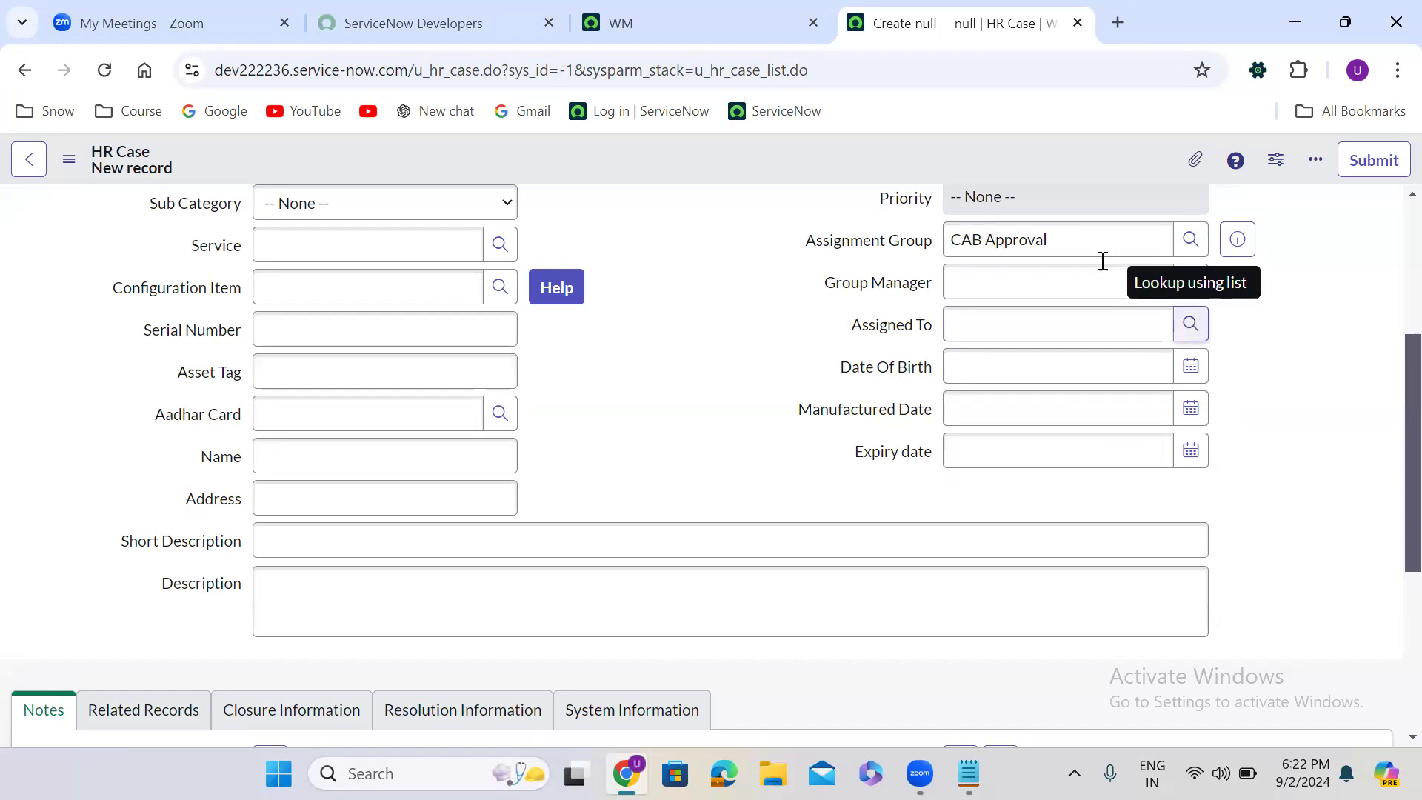
# - Replace the Assignment Group with AWS Developers
pyautogui.doubleClick(1035, 235)
pyautogui.write('aws')
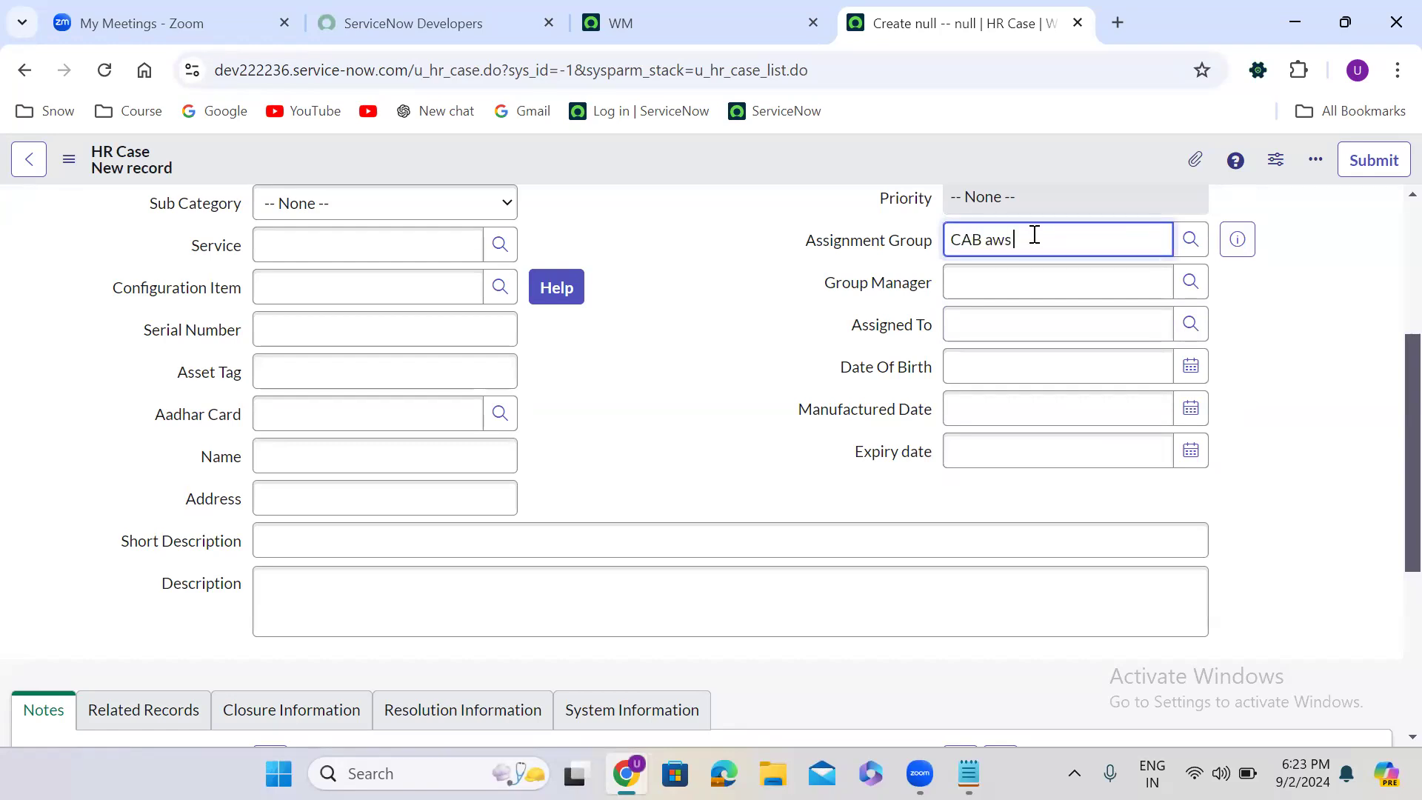
pyautogui.hotkey('ctrl', 'a')
pyautogui.press('BackSpace')
pyautogui.write('aws')
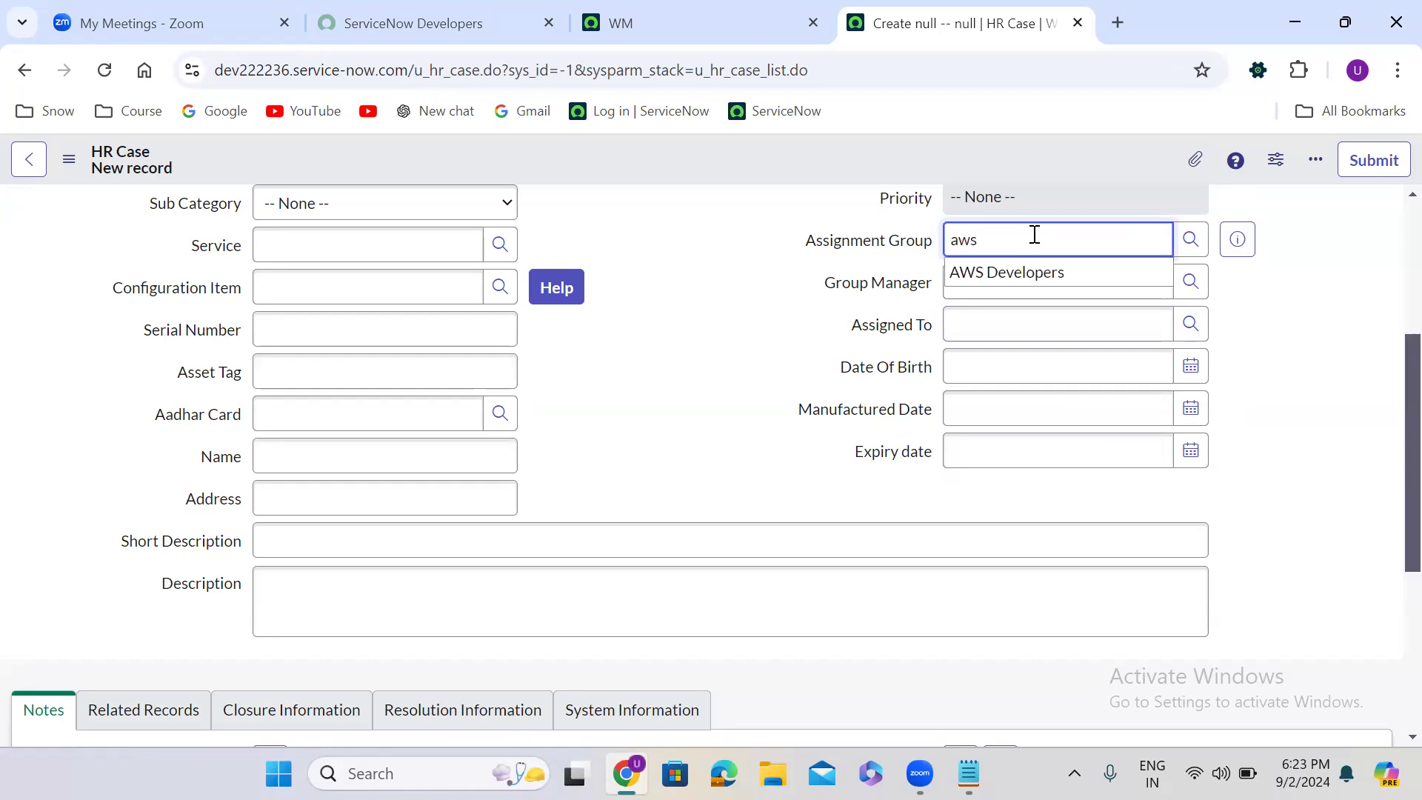
pyautogui.click(1028, 271)
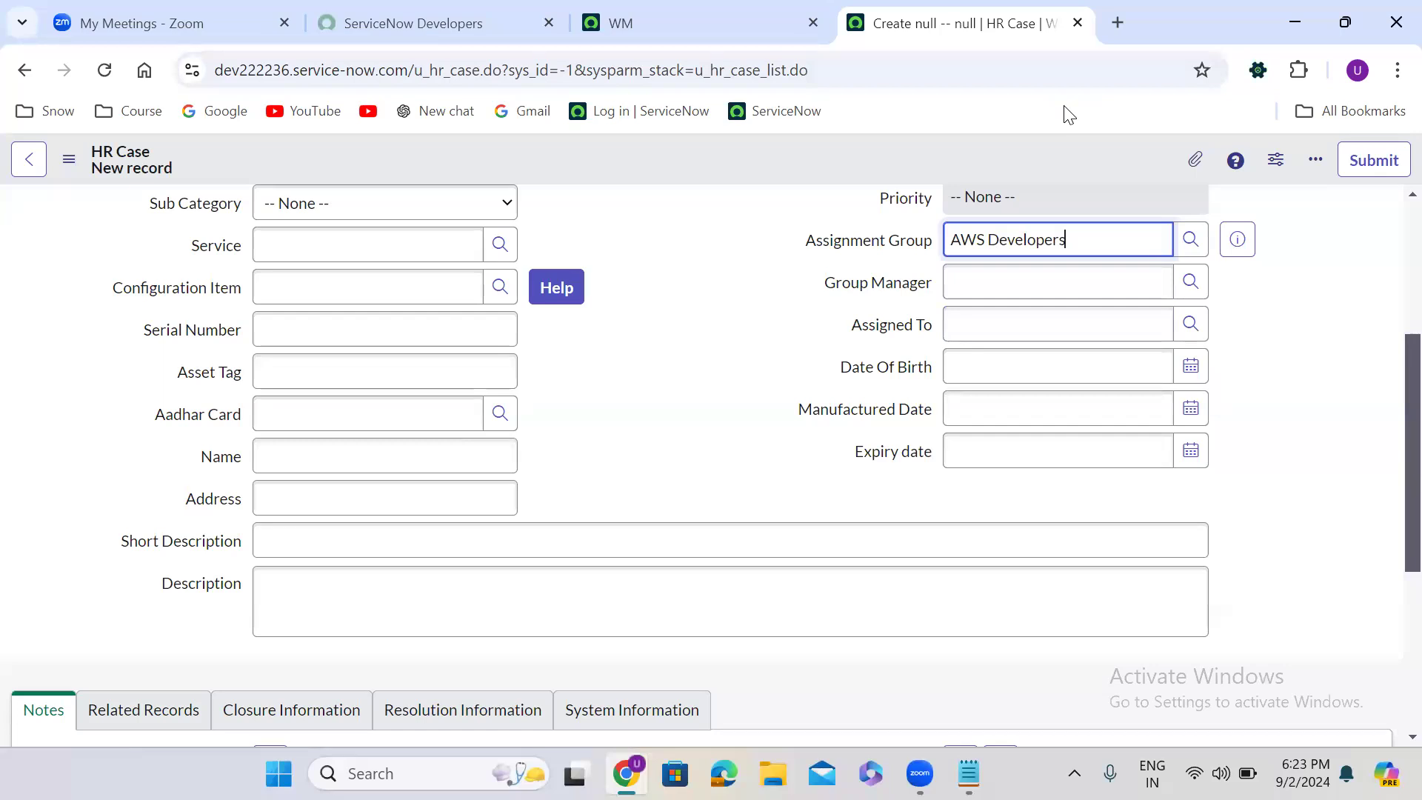
# - Find Script Includes under System Definition by filtering for "pt inc" and open its list in a new browser tab
pyautogui.click(706, 12)
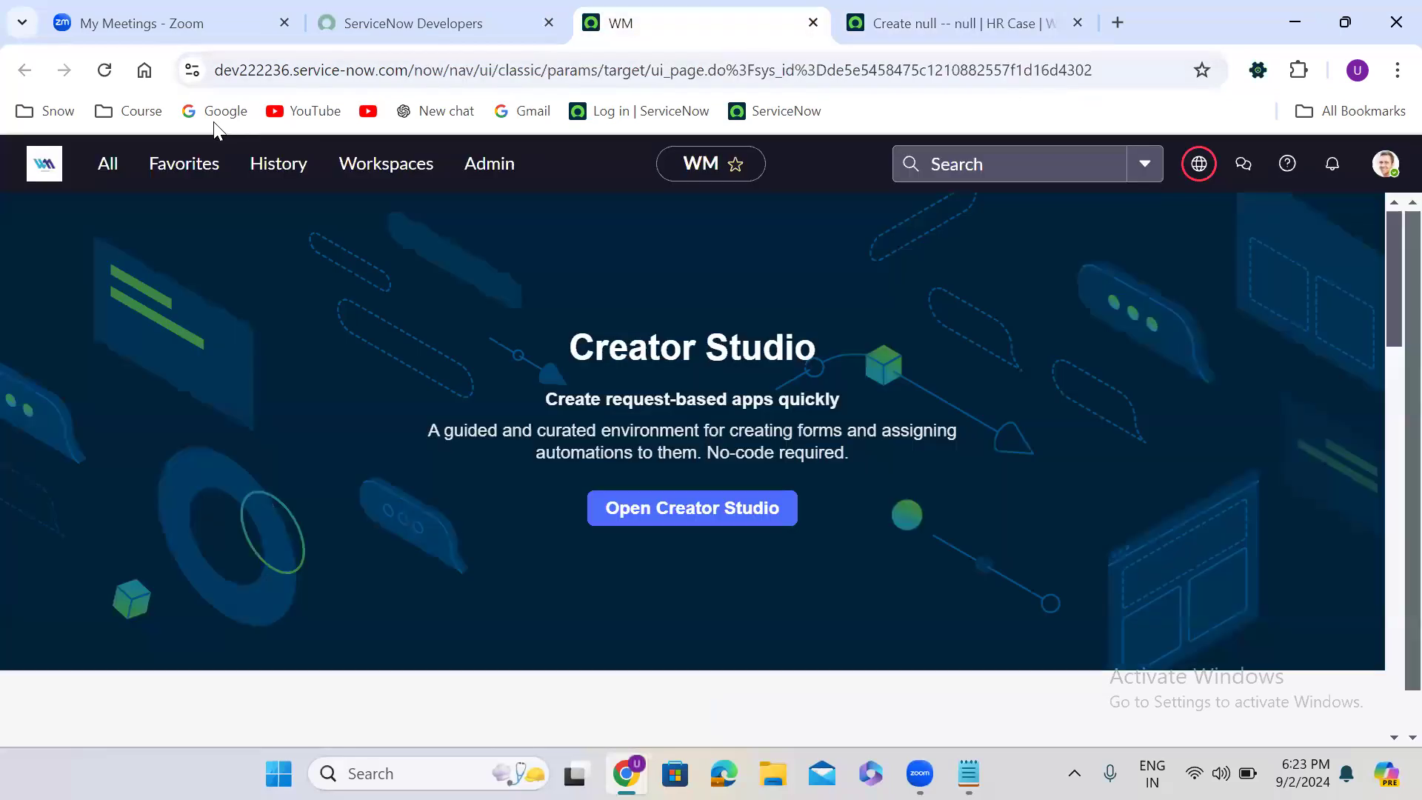
pyautogui.click(109, 175)
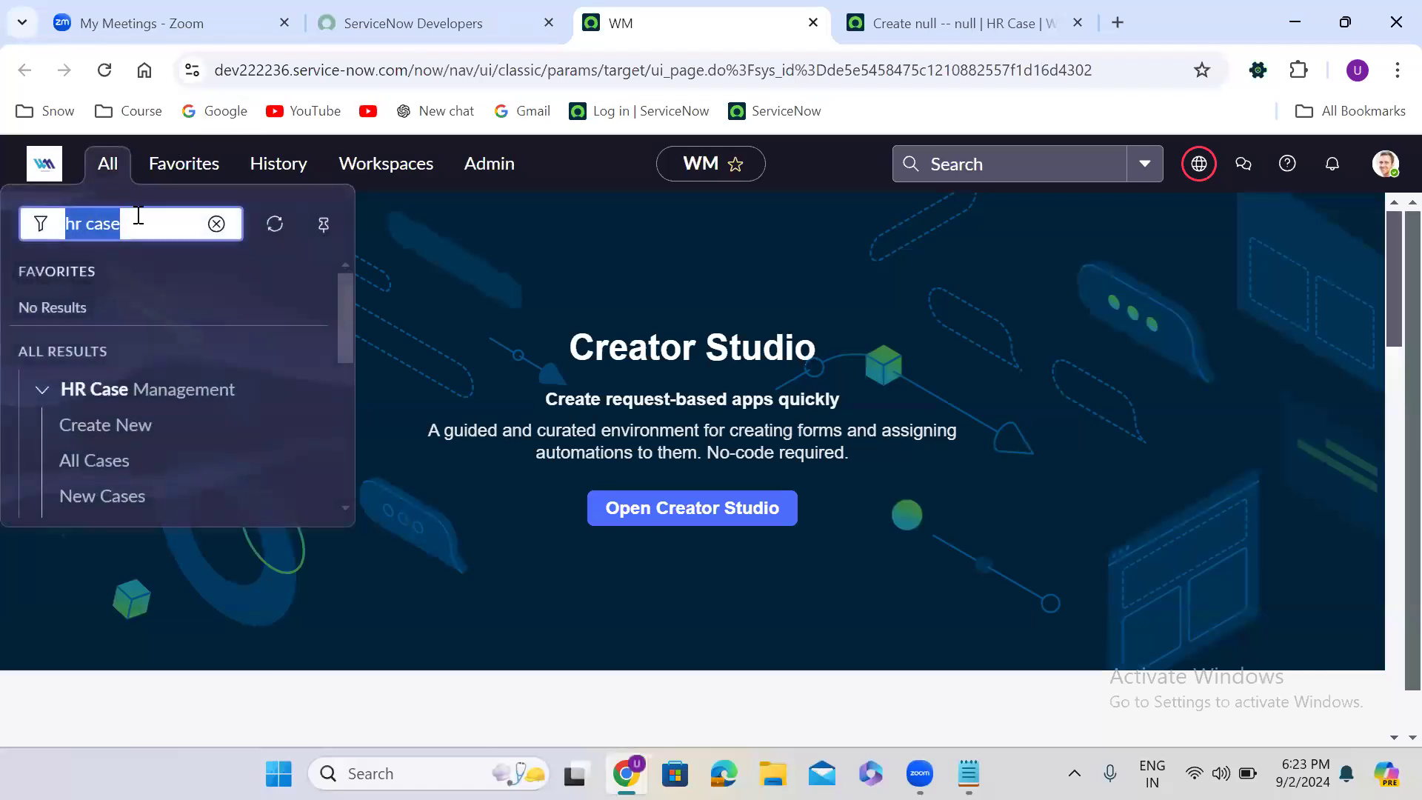
pyautogui.write('pt inc')
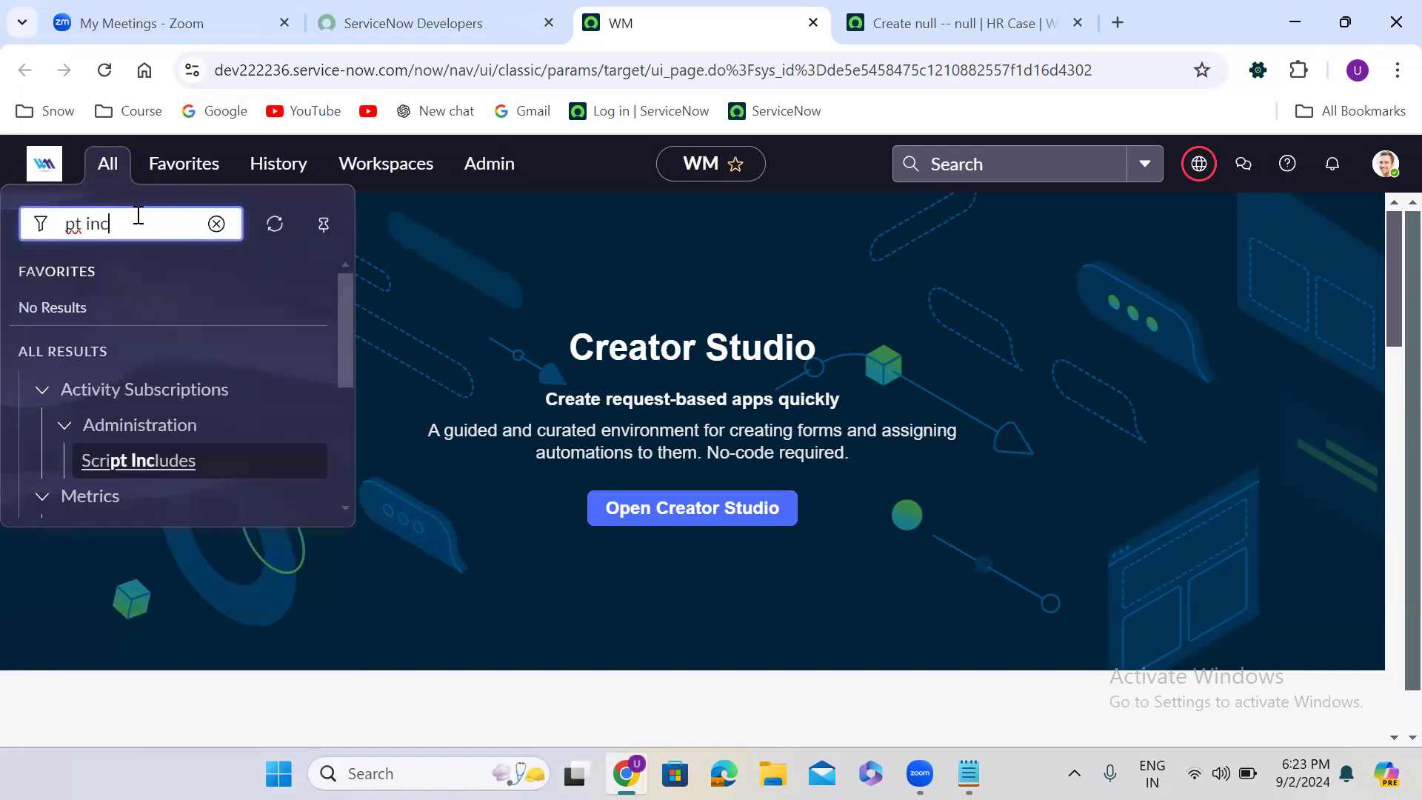
pyautogui.click(348, 461)
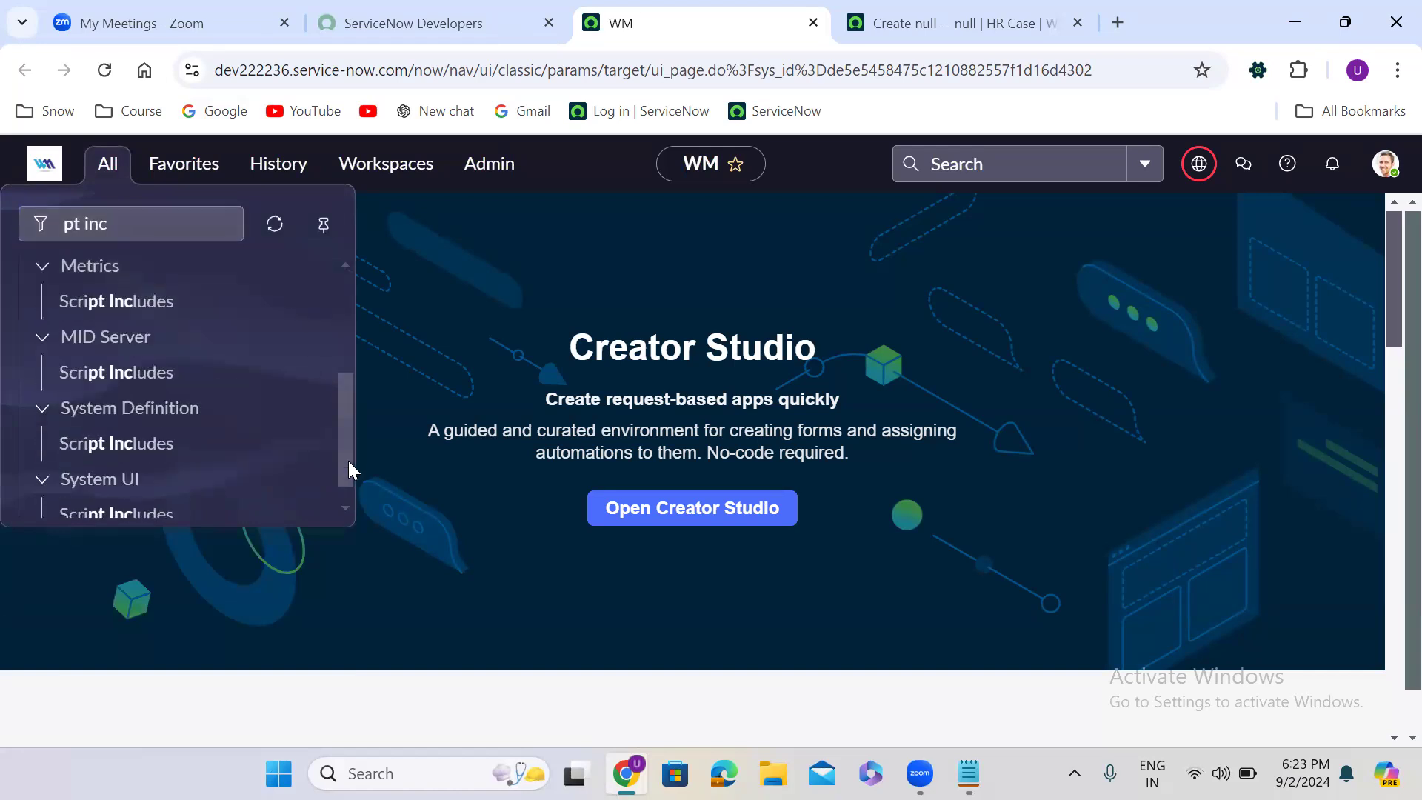
pyautogui.rightClick(148, 447)
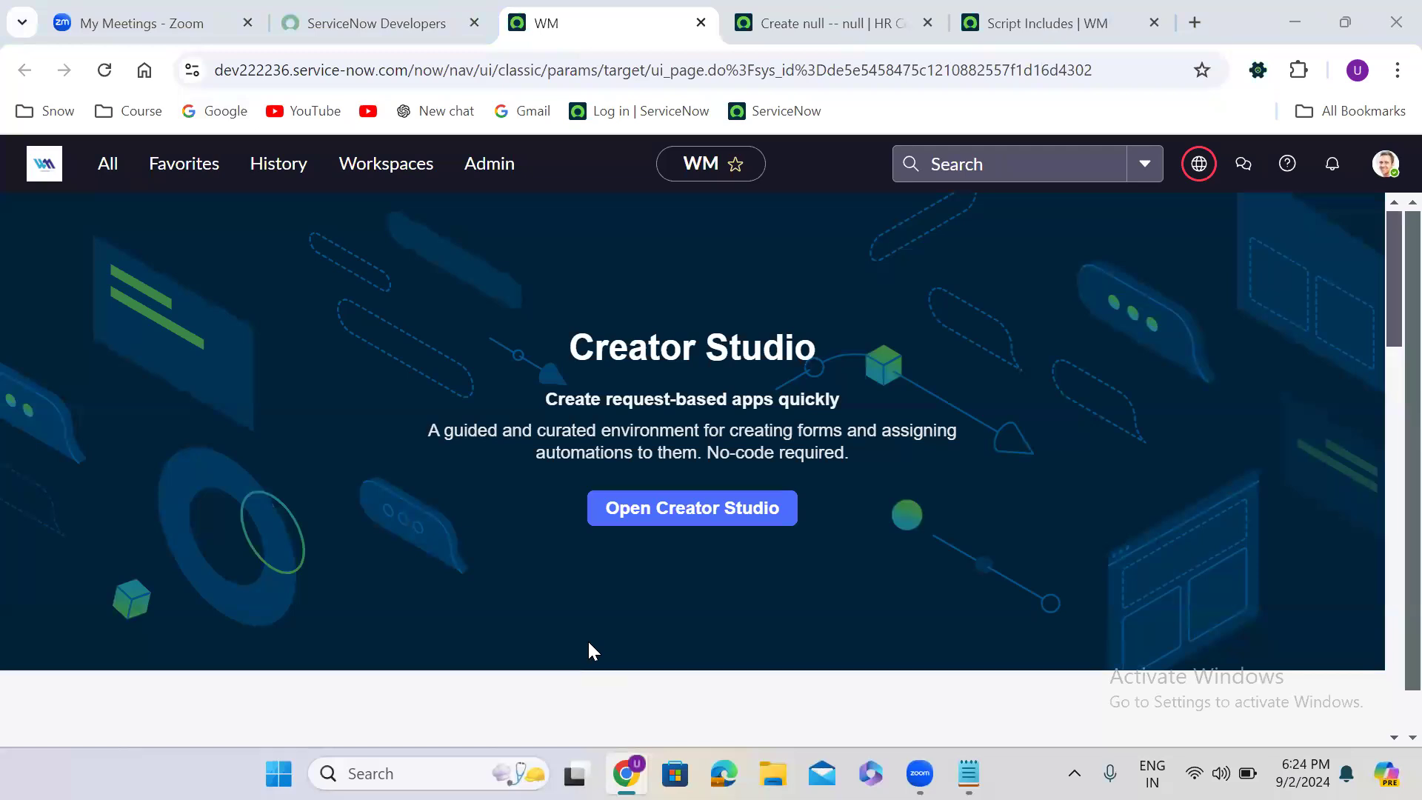
pyautogui.click(1048, 25)
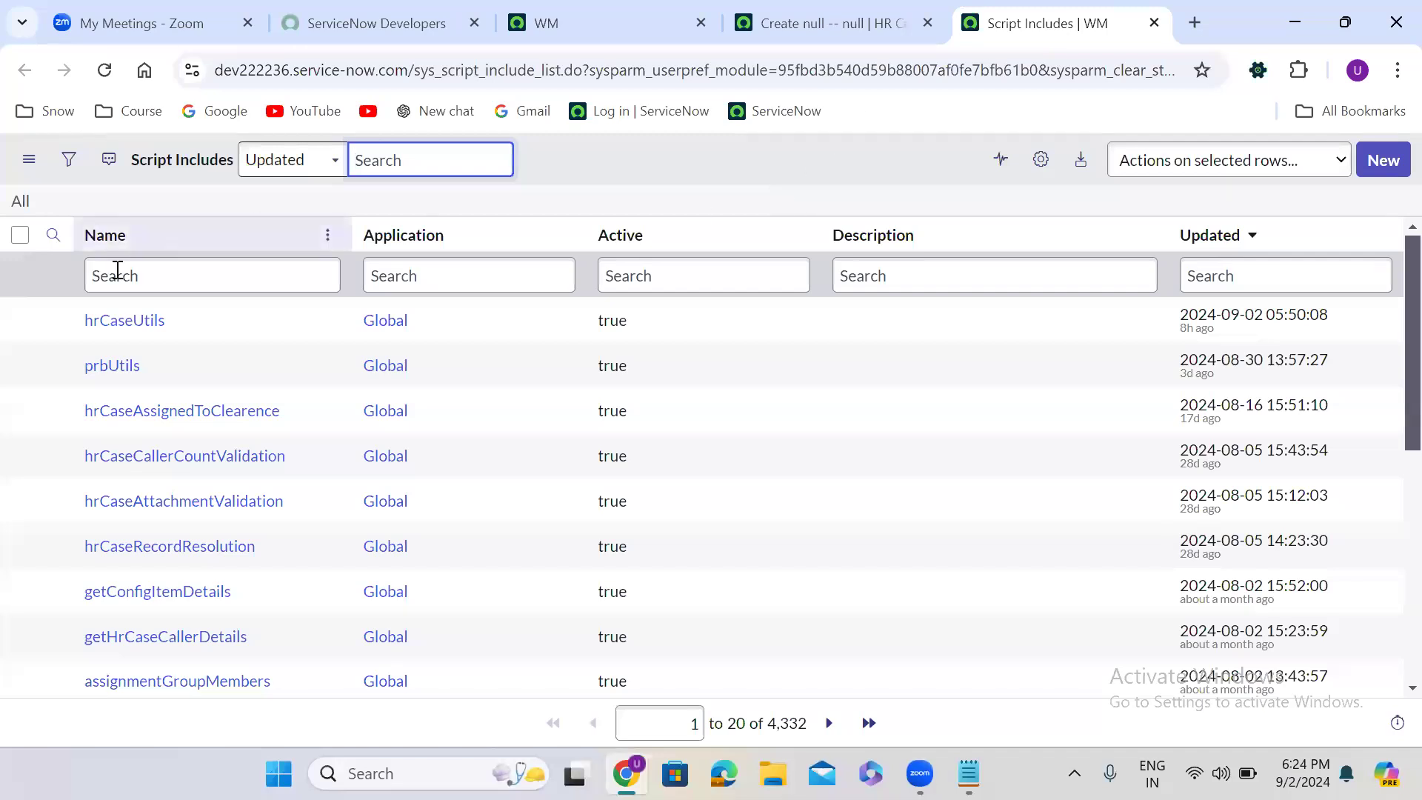
# - Open the hrCaseUtils script include in a new browser tab and place the cursor after the prototype declaration's opening brace
pyautogui.rightClick(53, 320)
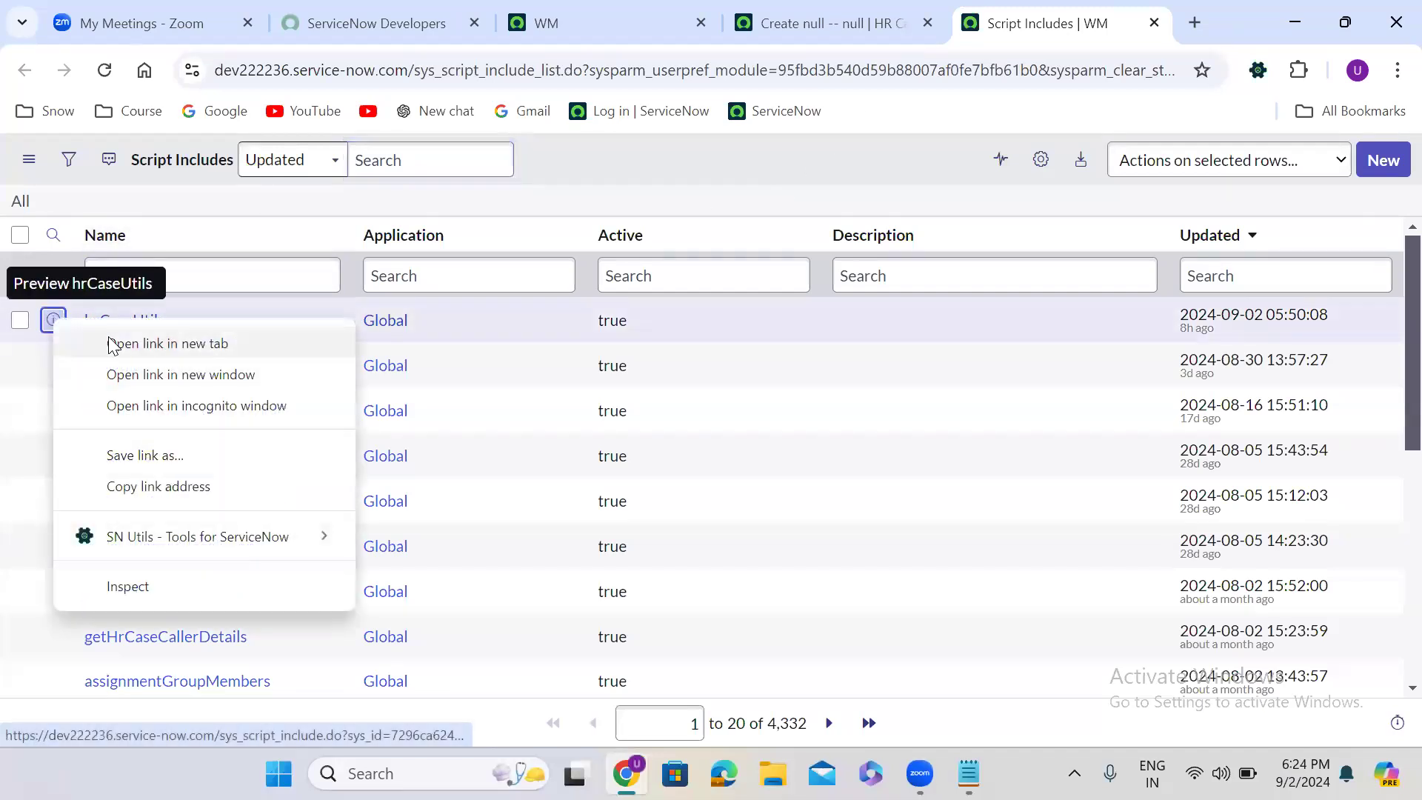
pyautogui.click(124, 348)
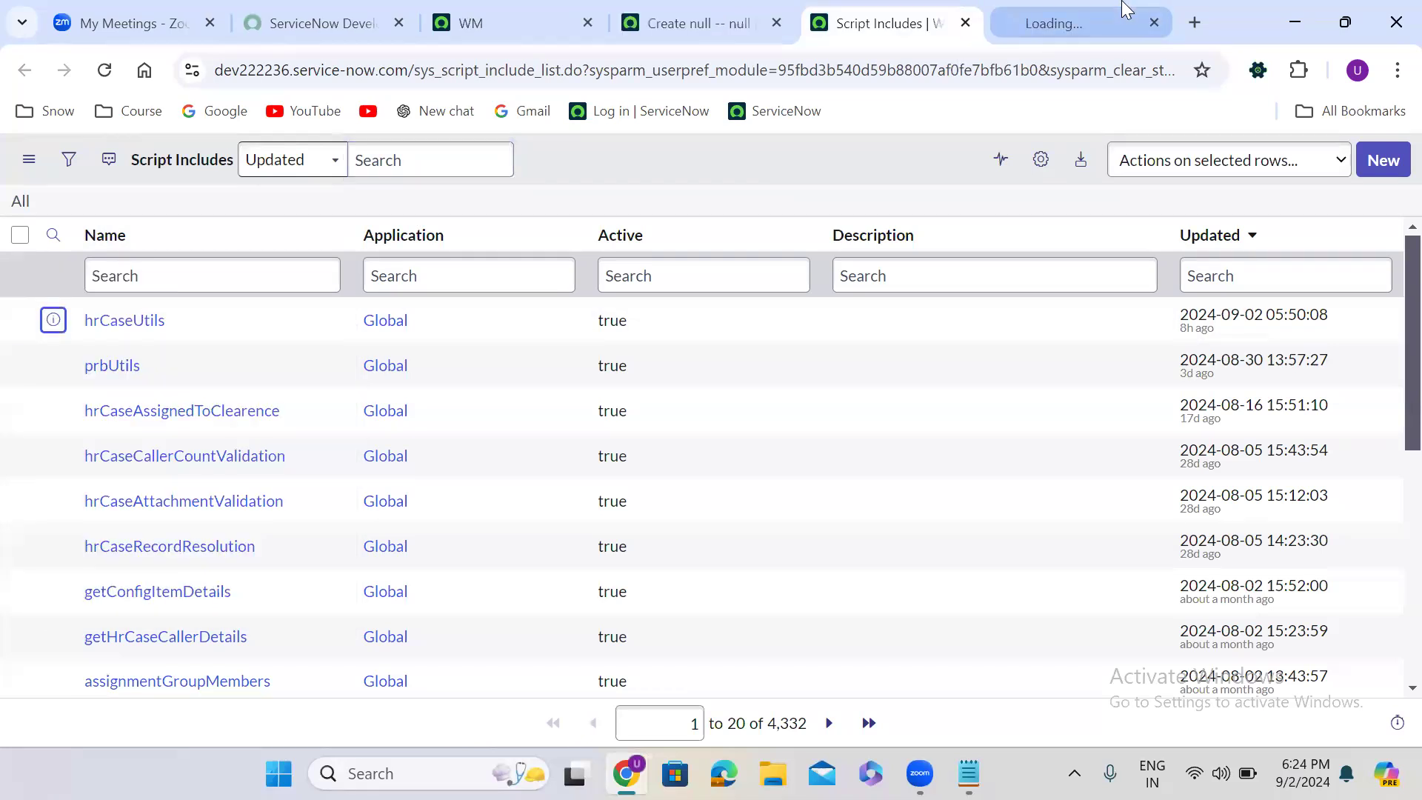
pyautogui.click(1051, 22)
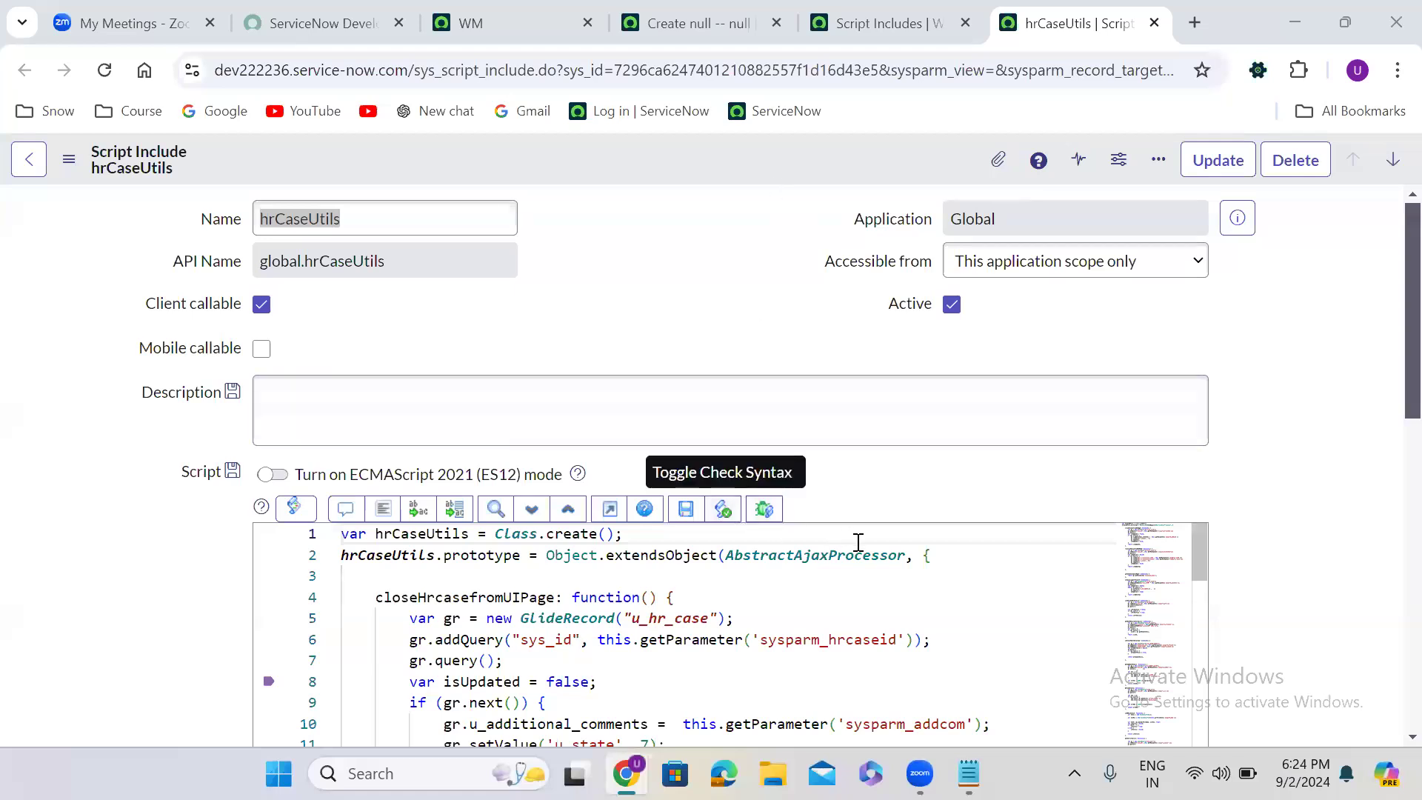
pyautogui.click(937, 556)
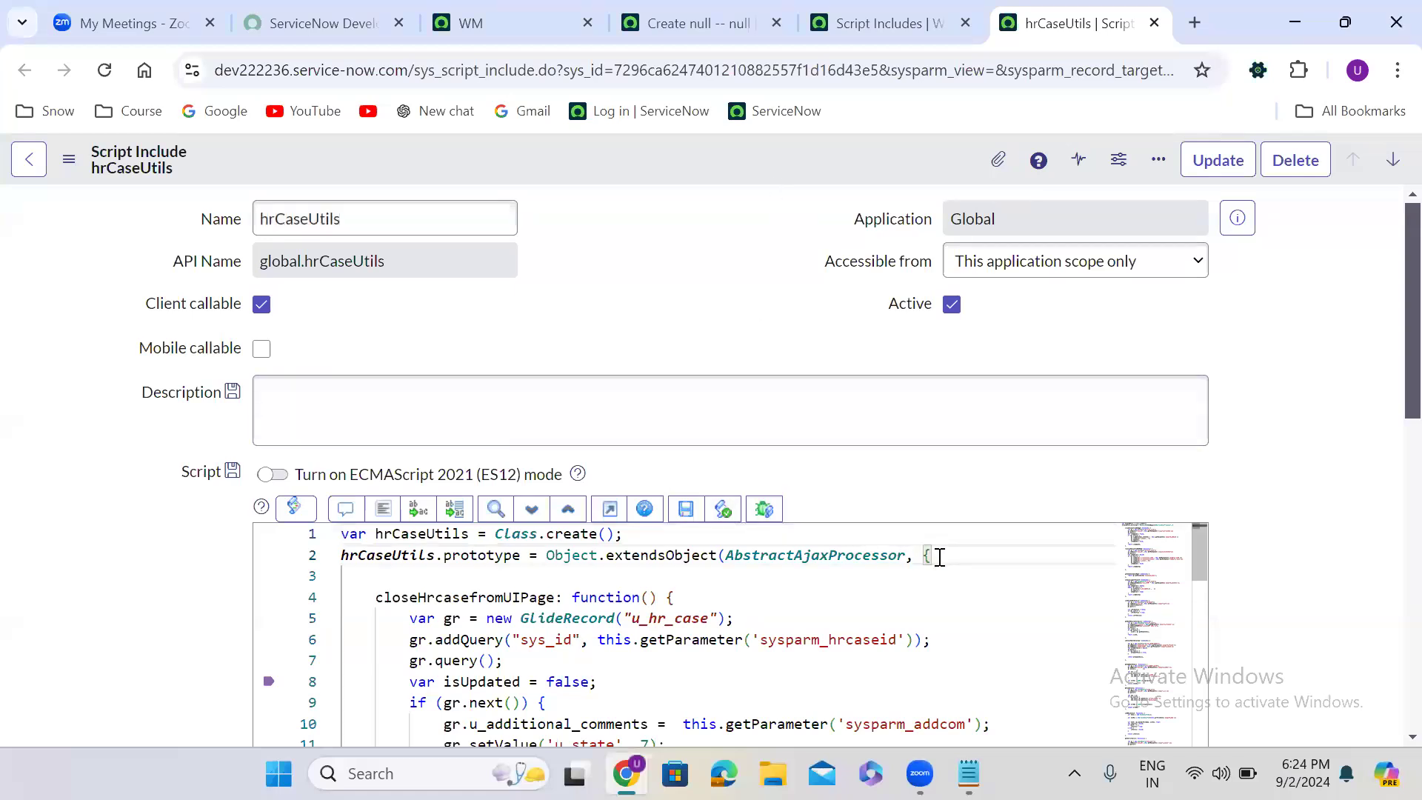
pyautogui.click(872, 18)
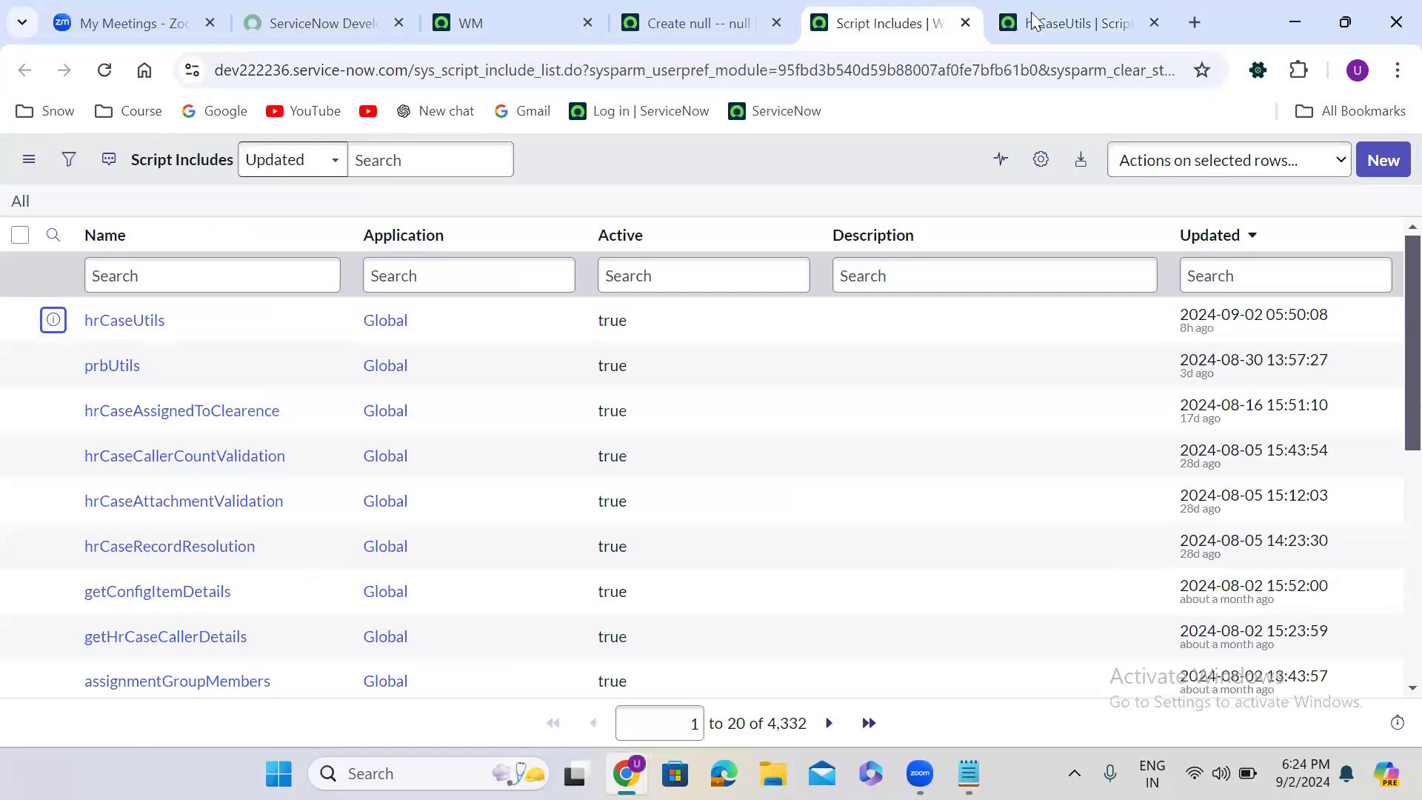
pyautogui.moveTo(1041, 18)
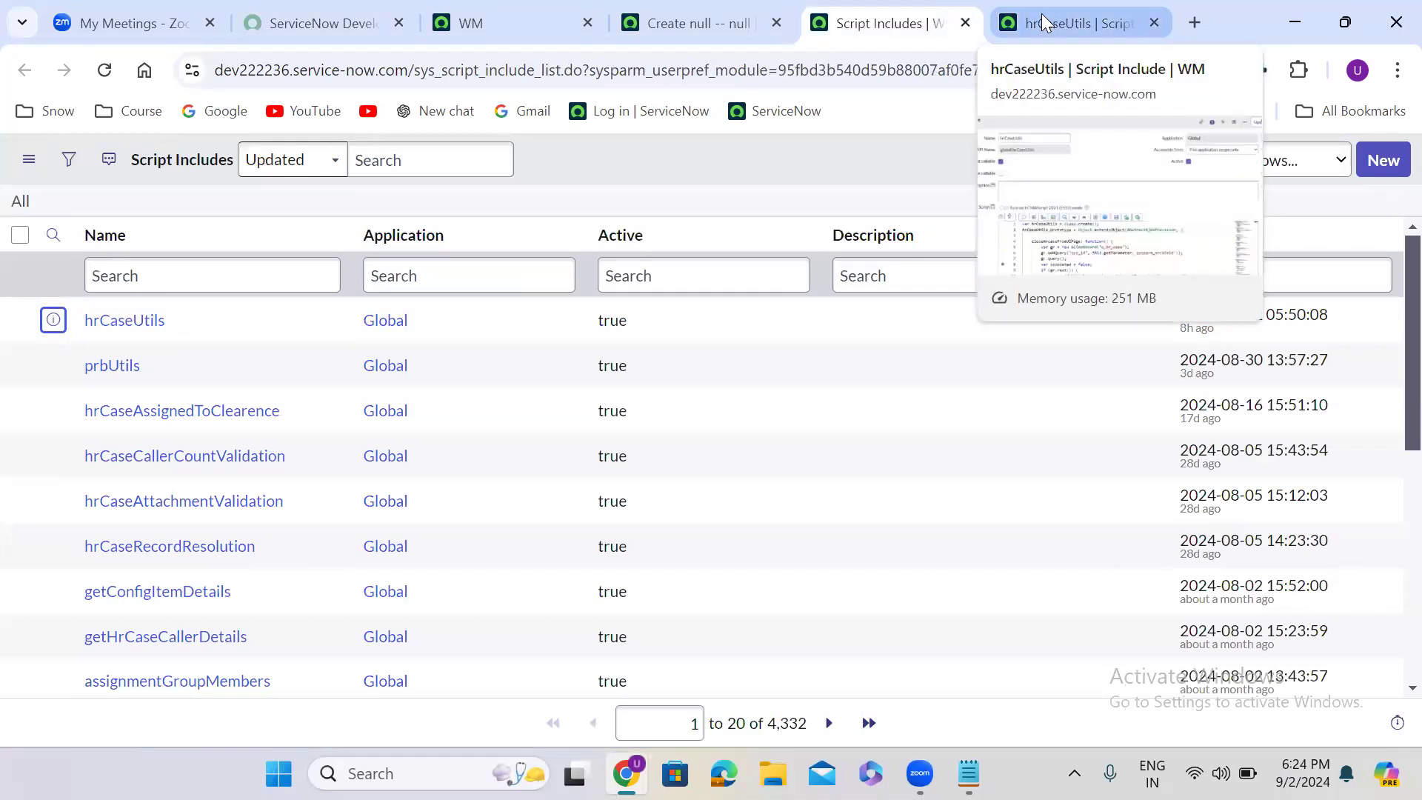
pyautogui.click(1041, 17)
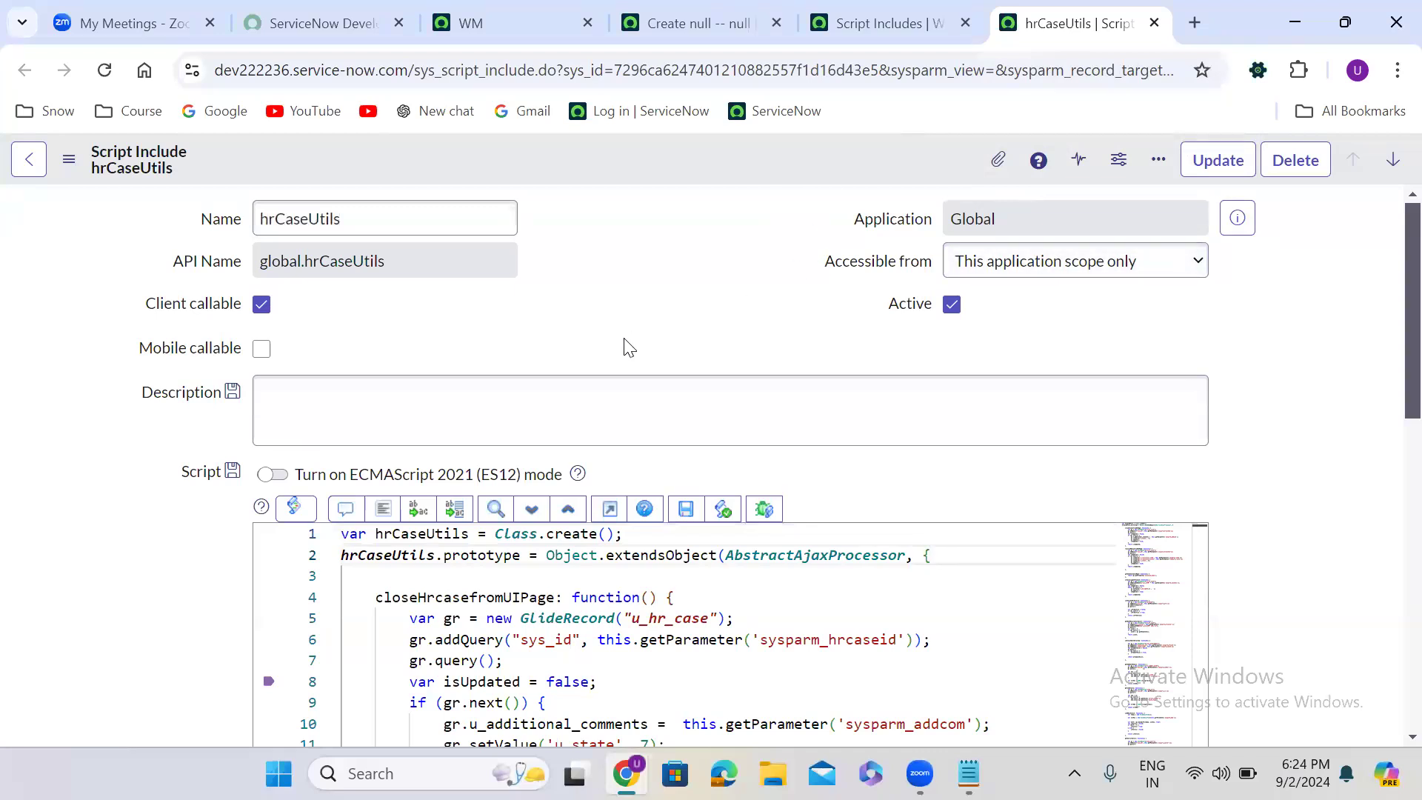
# - Add an empty function showOnlyGroupMembers, followed by a comma, above closeHrcasefromUIPage in the hrCaseUtils script
pyautogui.press('Return')
pyautogui.press('Return')
pyautogui.press('Return')
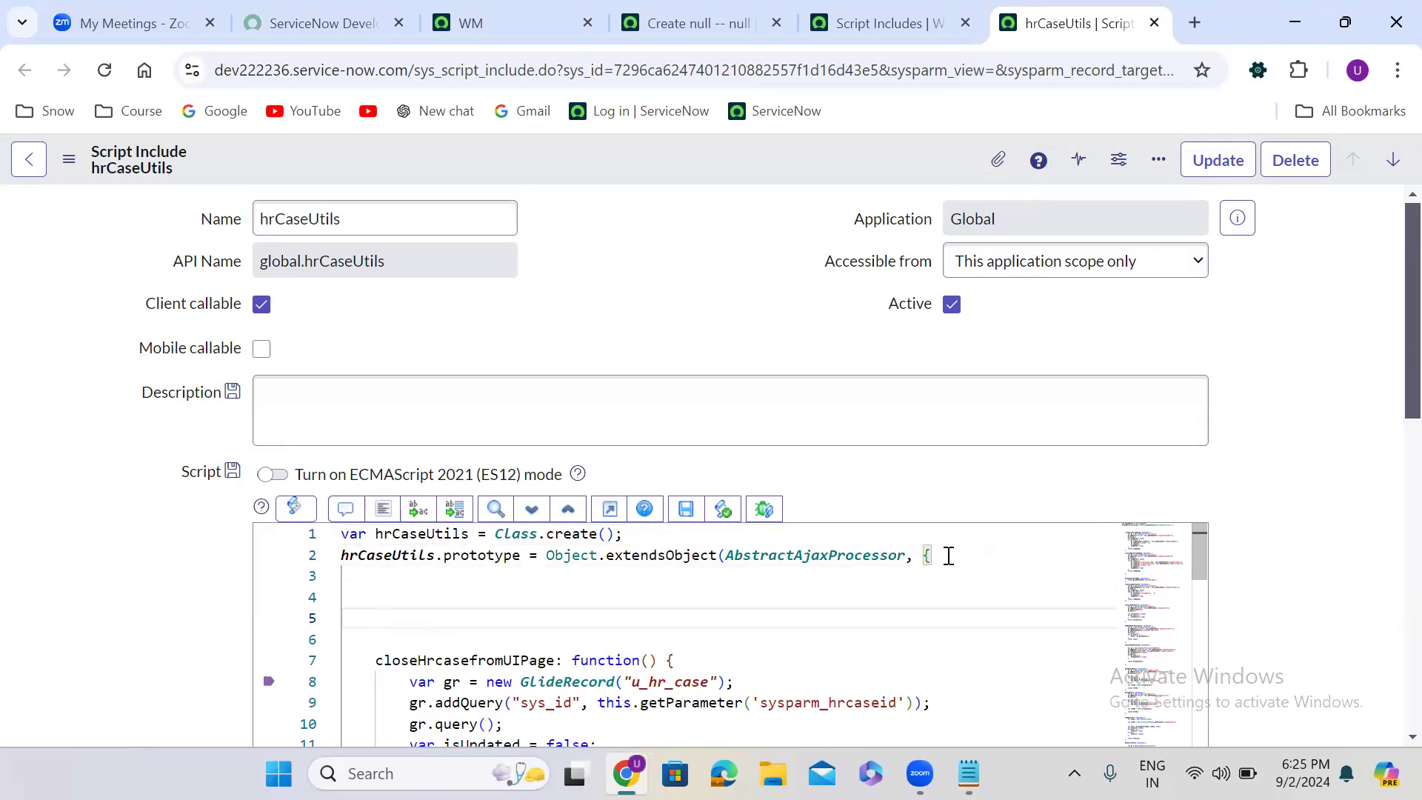
pyautogui.write('showO')
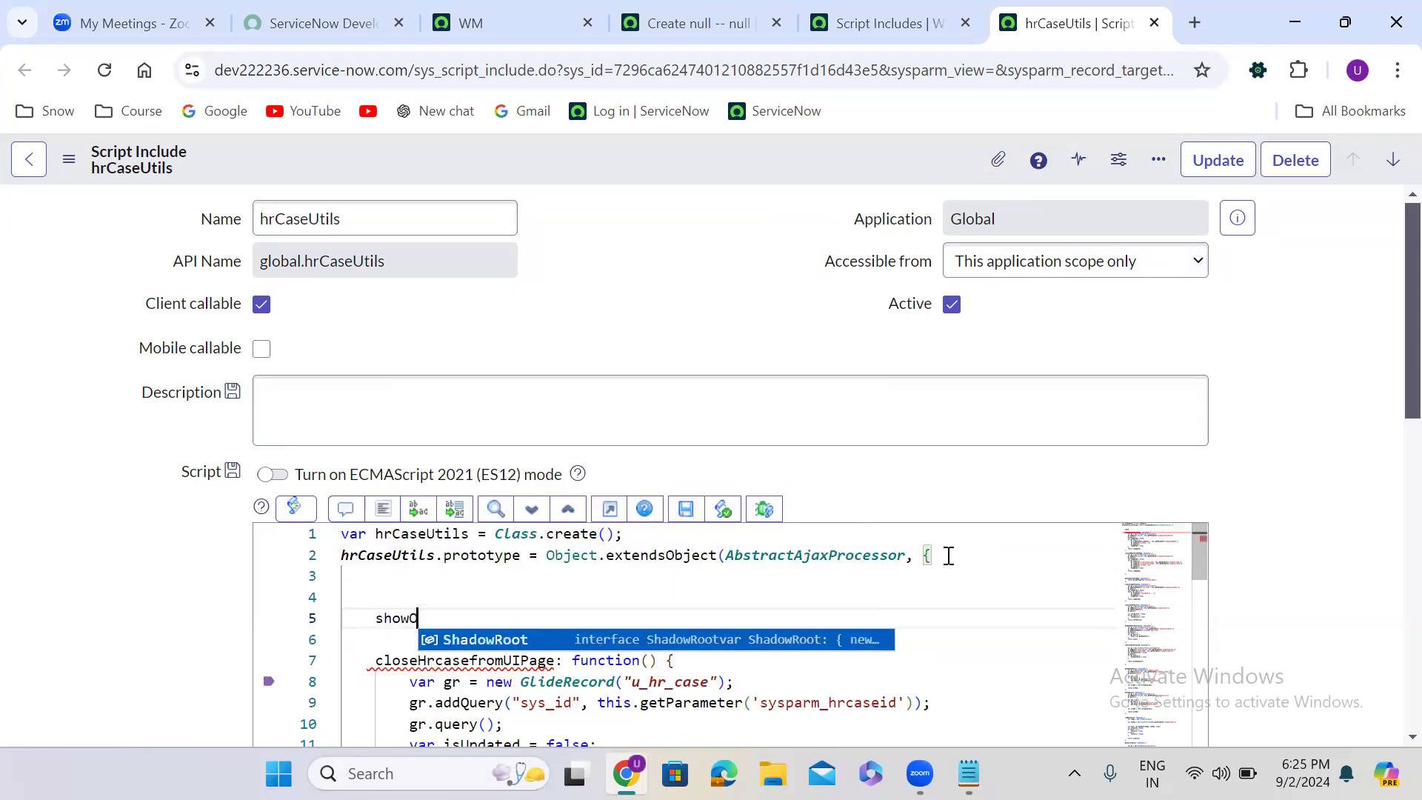
pyautogui.write('nlyGroupMembers: function()')
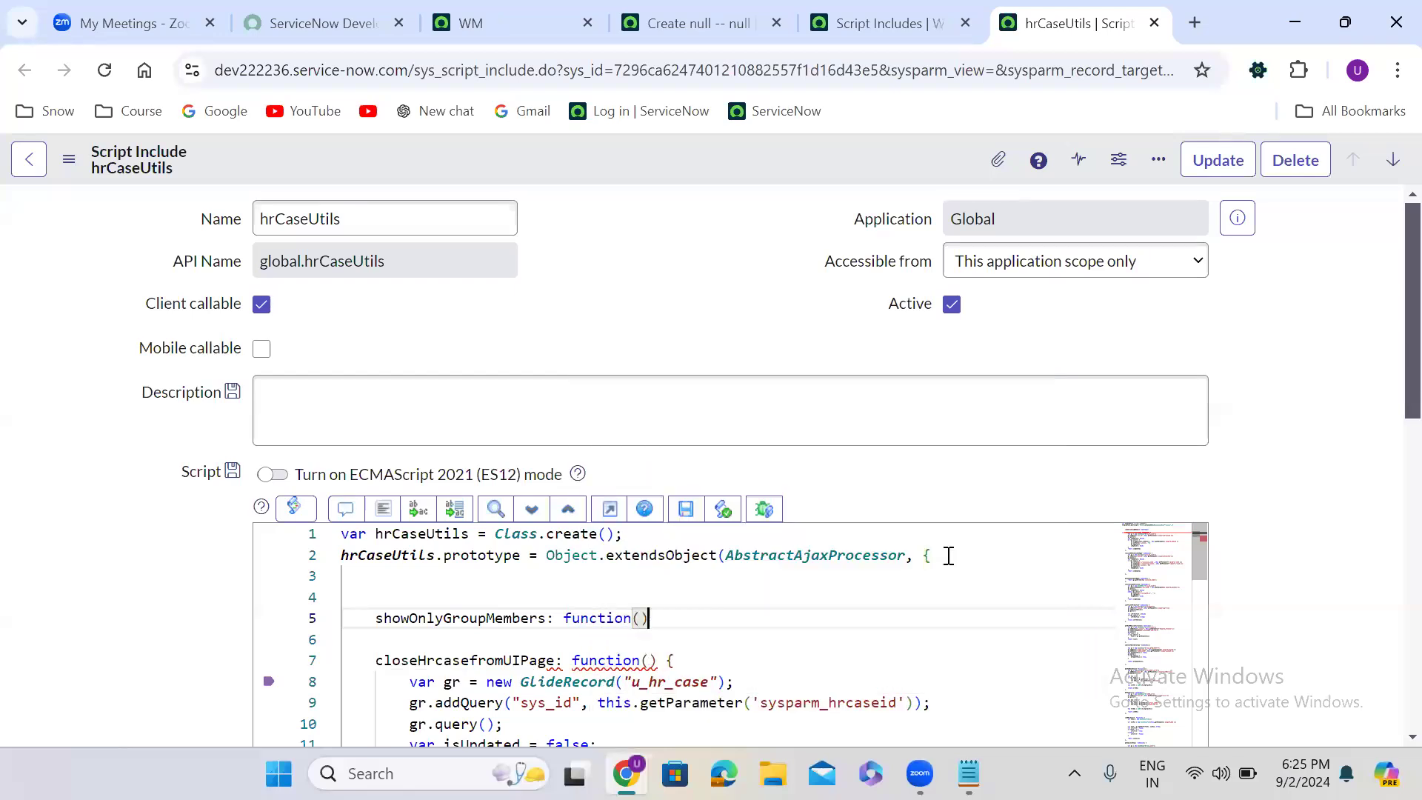
pyautogui.write('{')
pyautogui.press('Return')
pyautogui.press('Down')
pyautogui.write(',')
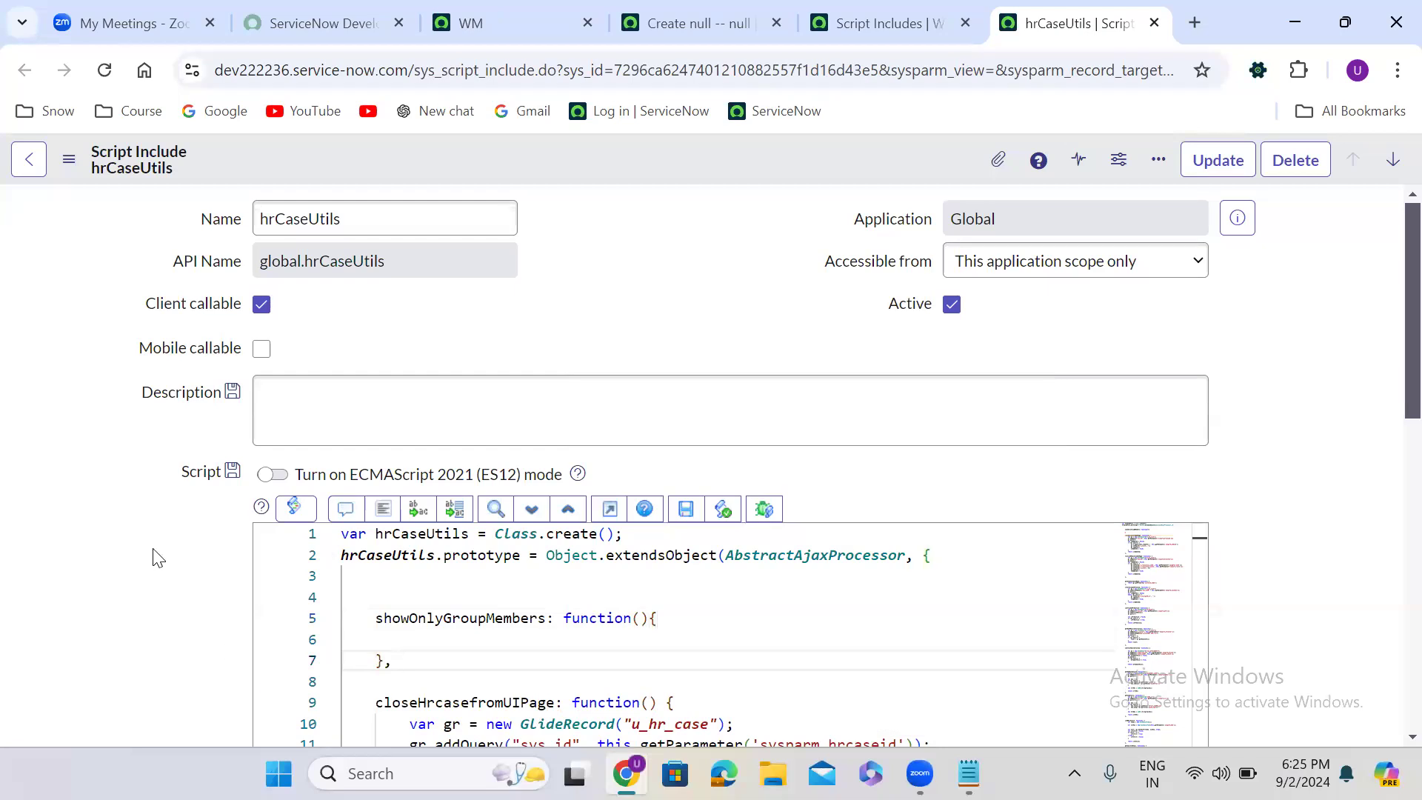
# - Insert the vargr GlideRecord query snippet inside the showOnlyGroupMembers function and format the script code
pyautogui.scroll(-2, 155, 557)
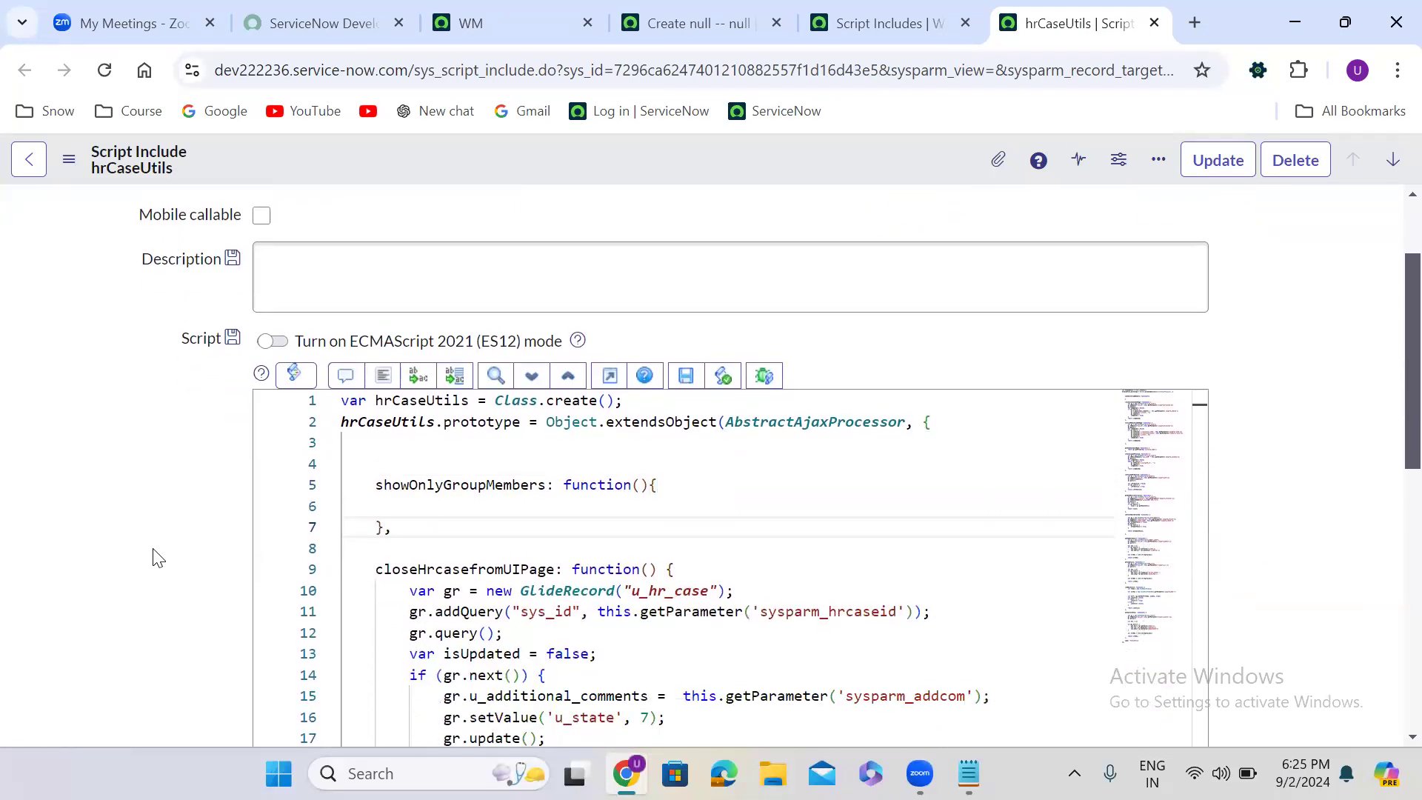
pyautogui.scroll(-1, 158, 557)
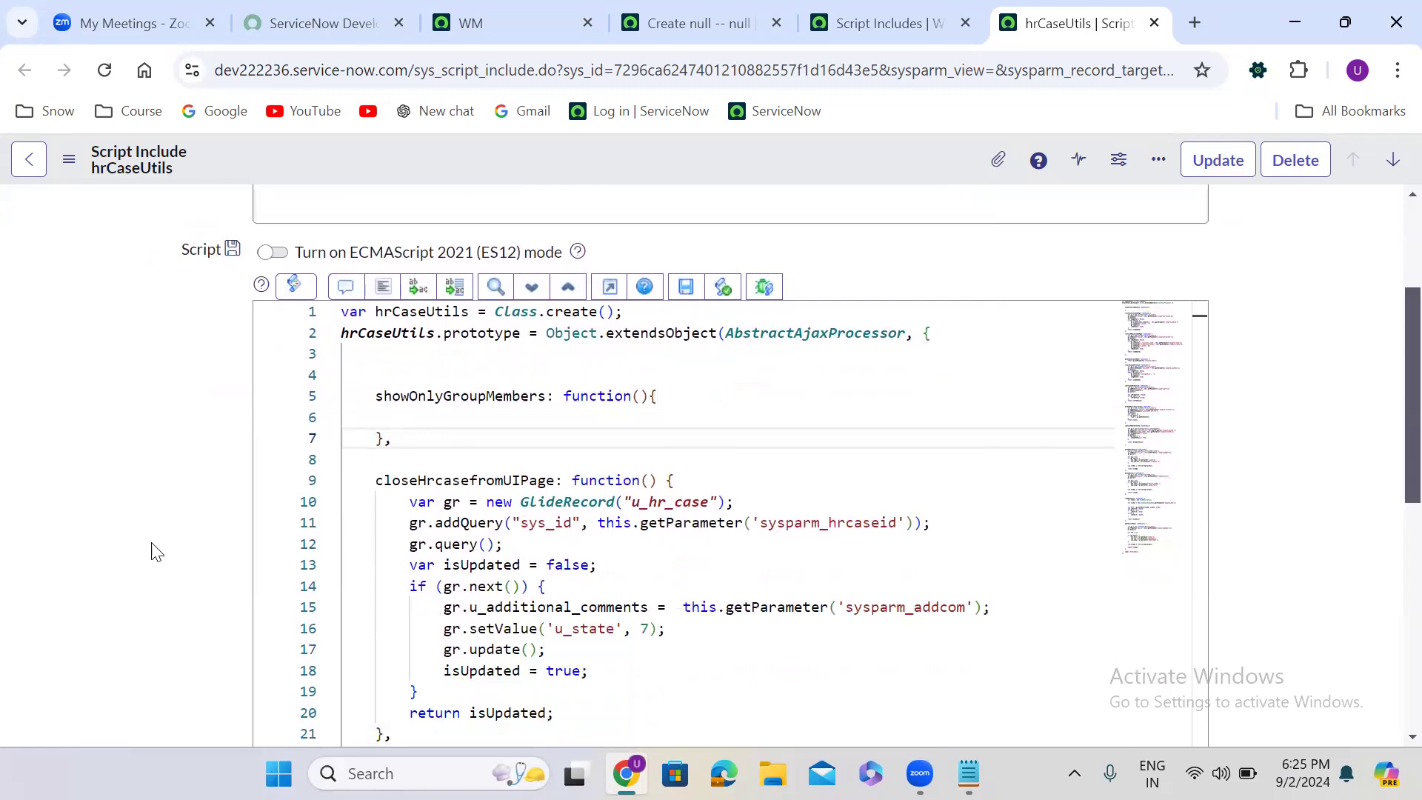
pyautogui.click(405, 417)
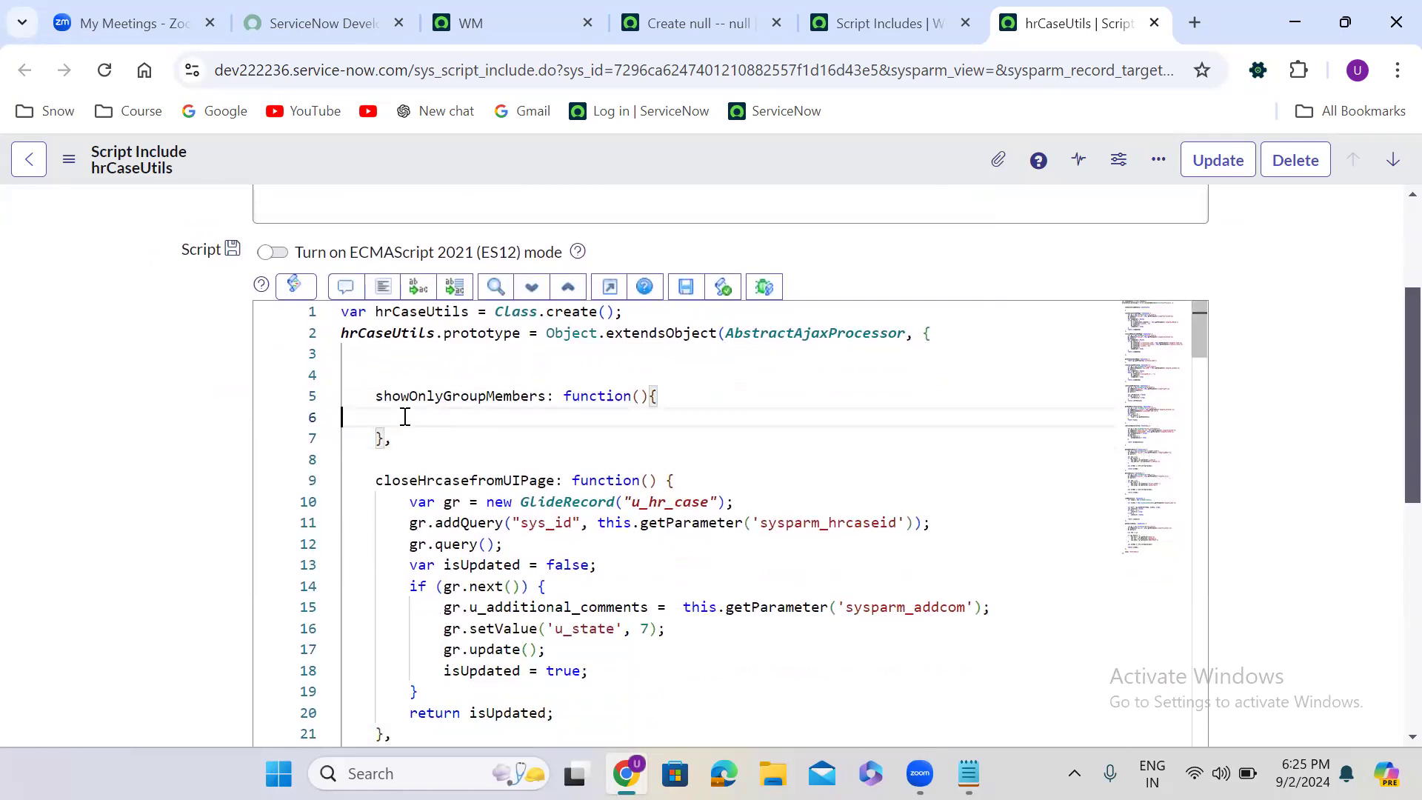
pyautogui.write('vargr')
pyautogui.press('Tab')
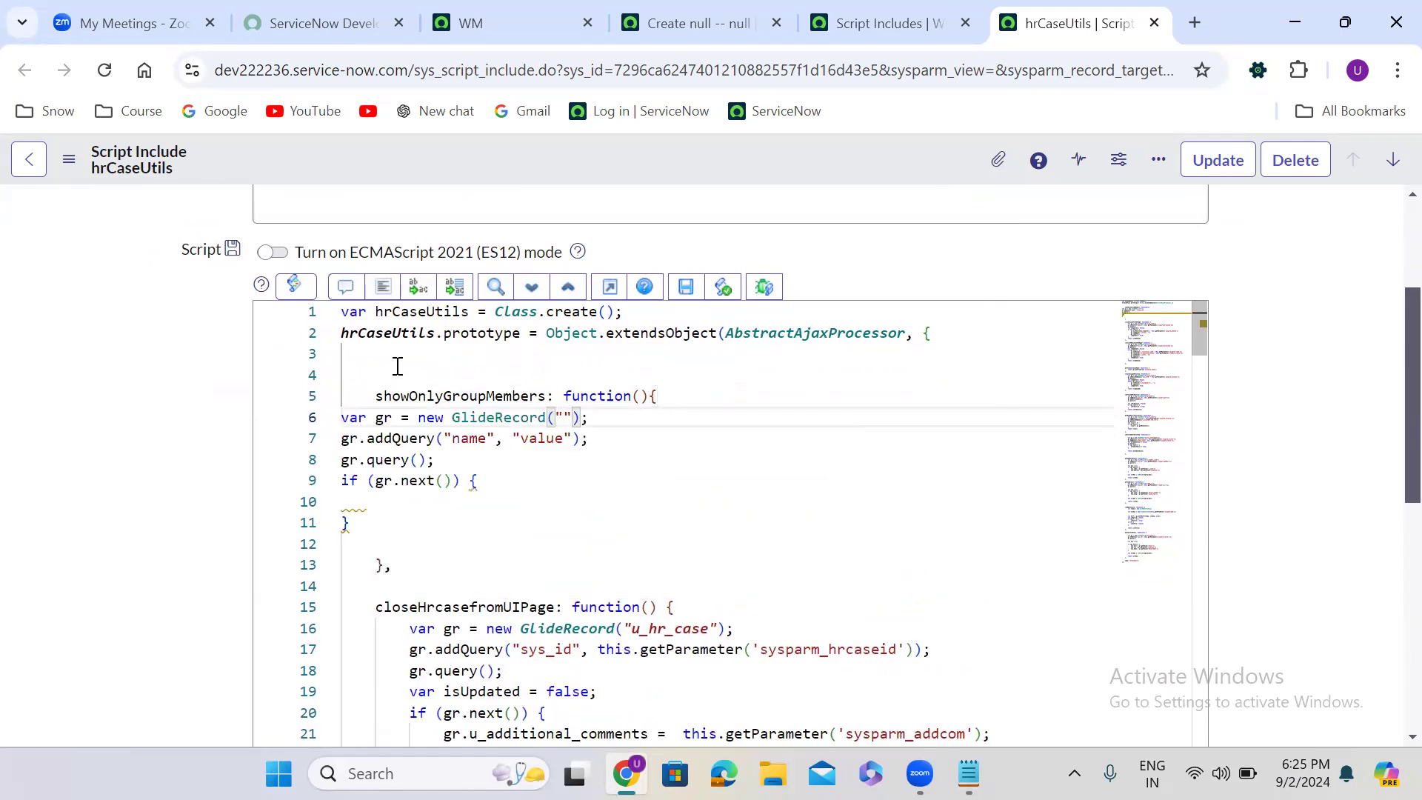
pyautogui.click(383, 287)
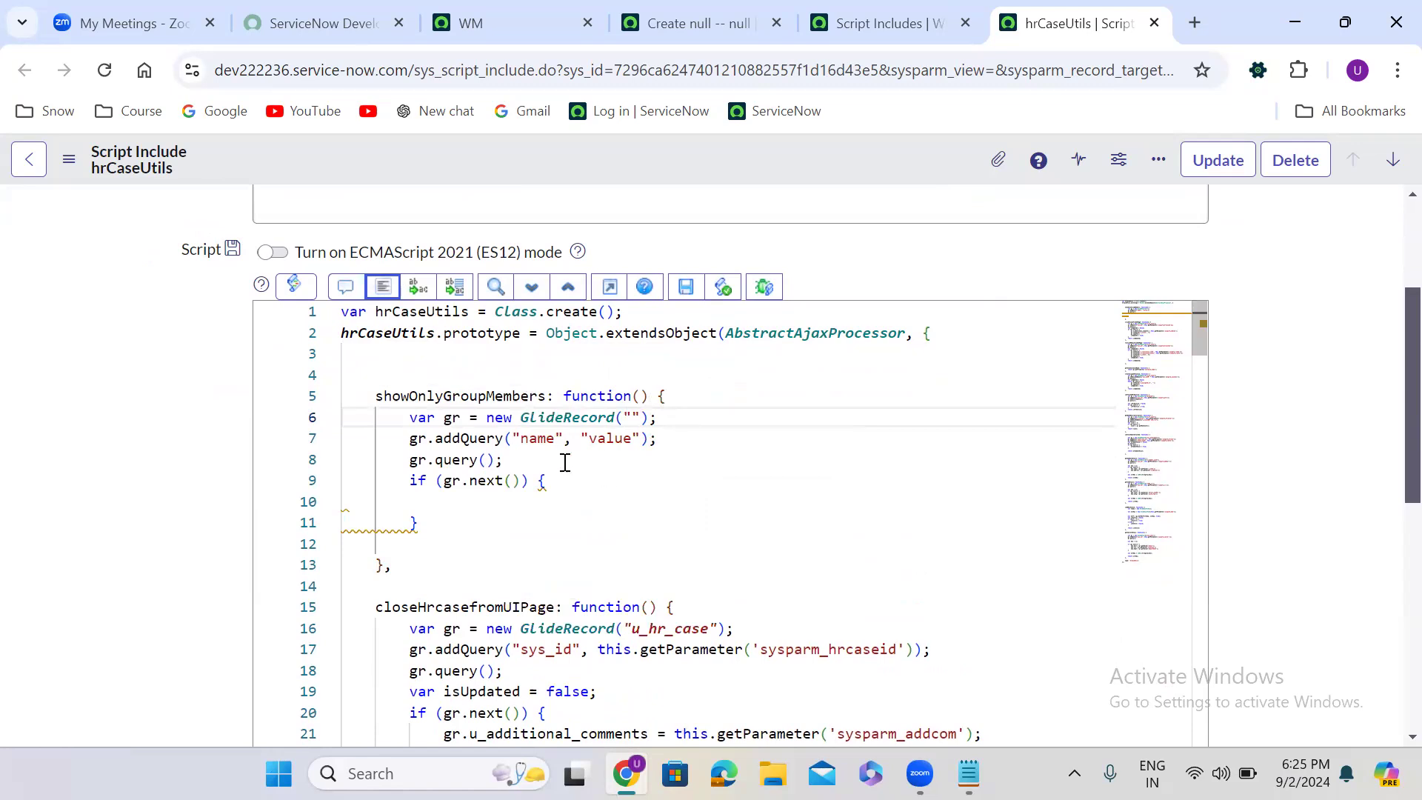
# - Rename the showOnlyGroupMembers function to showOnlyGroupMembersCondition
pyautogui.doubleClick(546, 397)
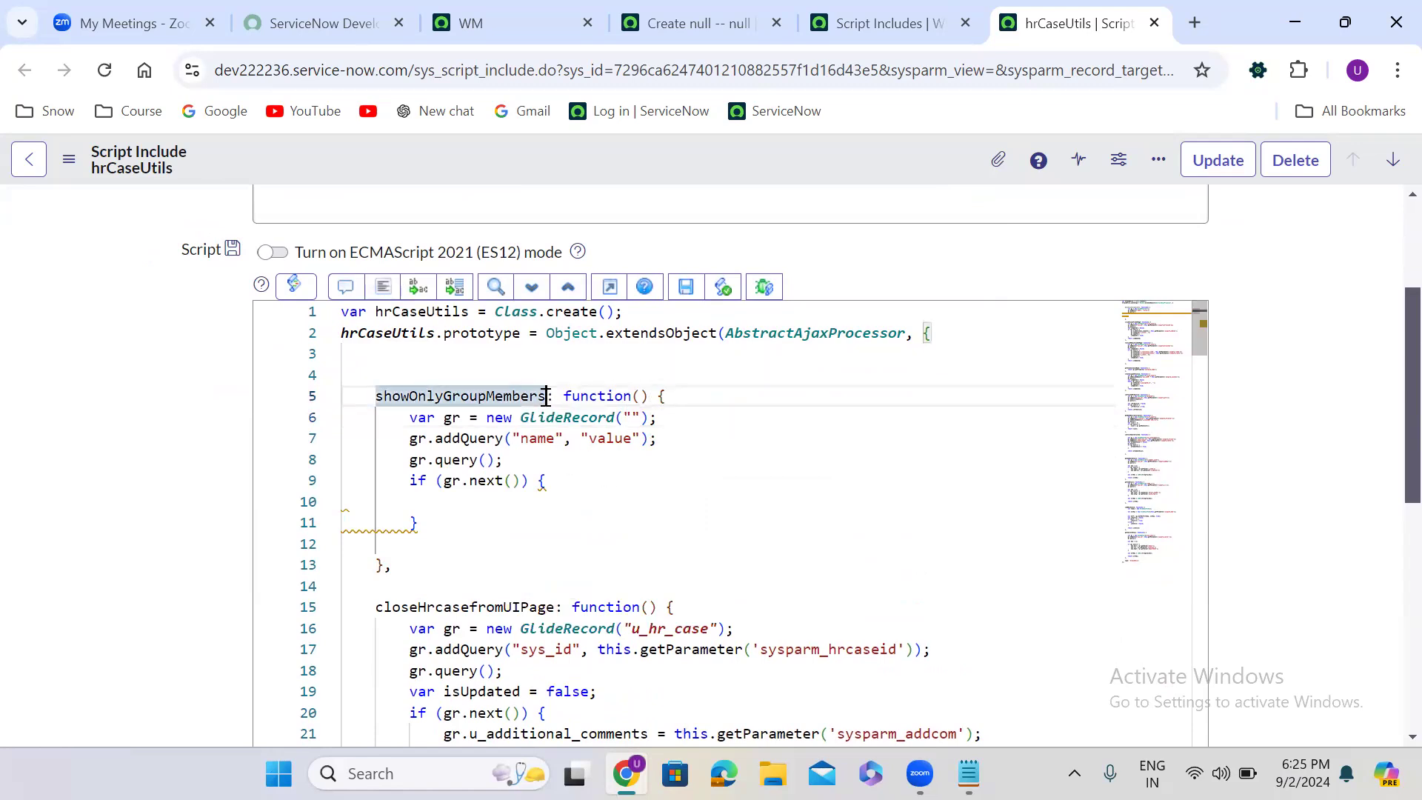
pyautogui.click(546, 398)
pyautogui.write('Condi')
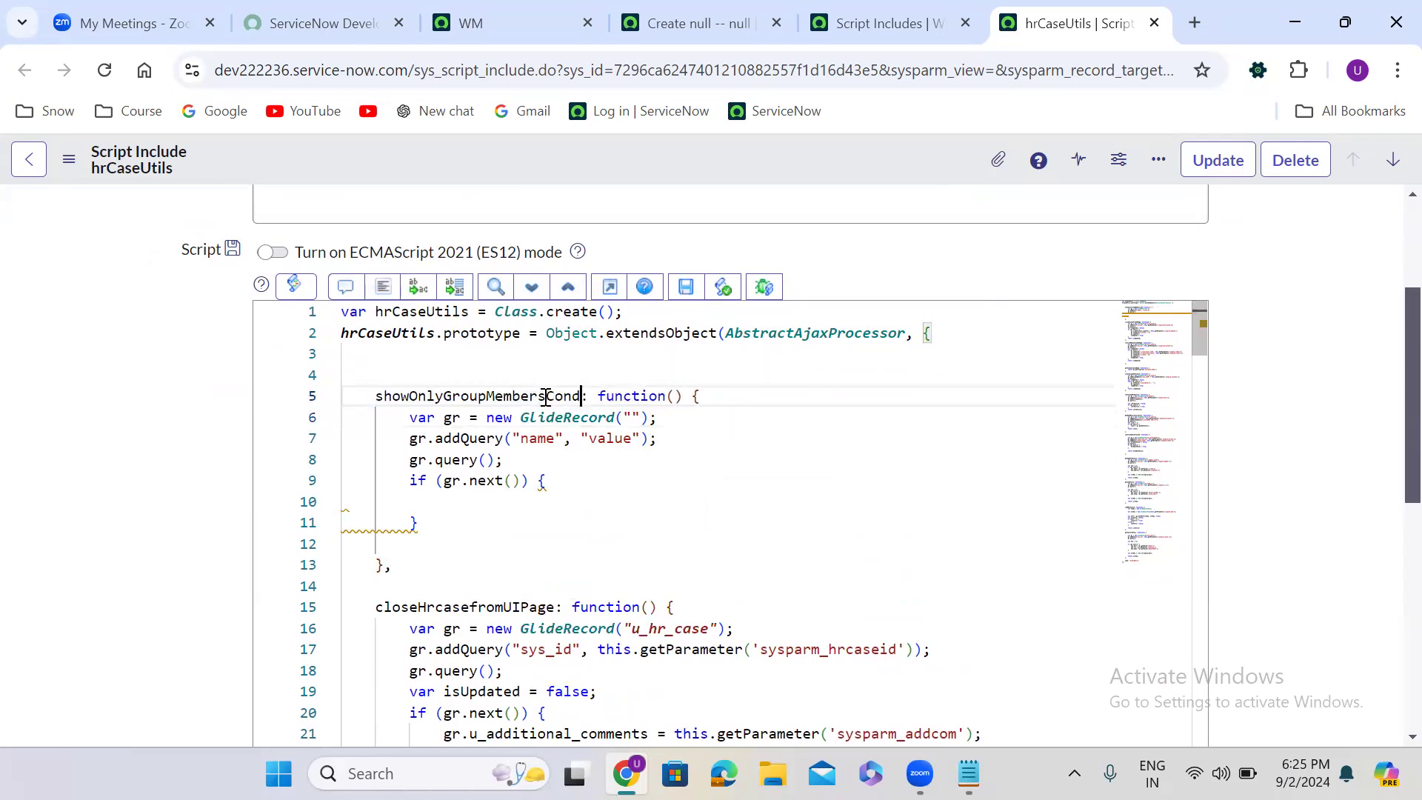
pyautogui.write('tion')
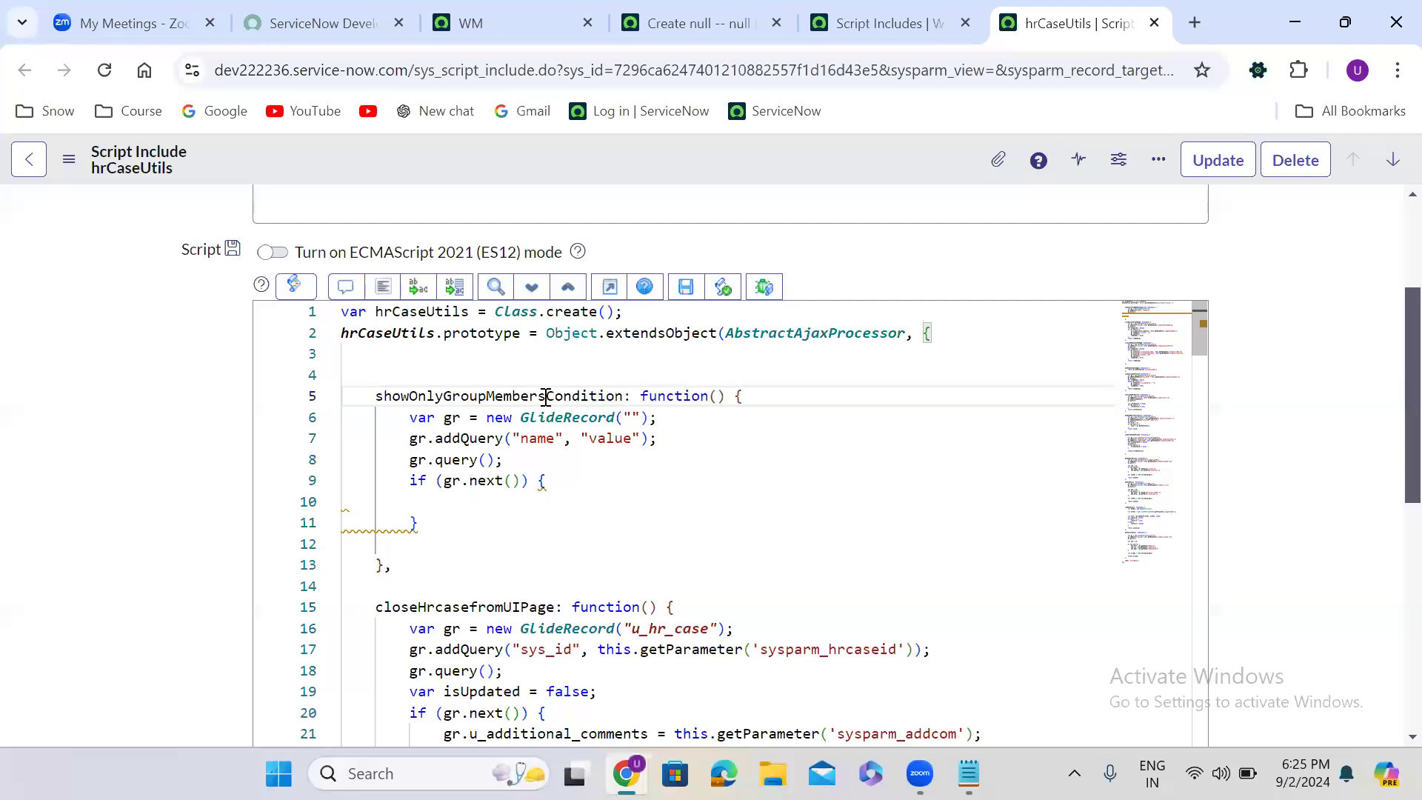
pyautogui.doubleClick(527, 401)
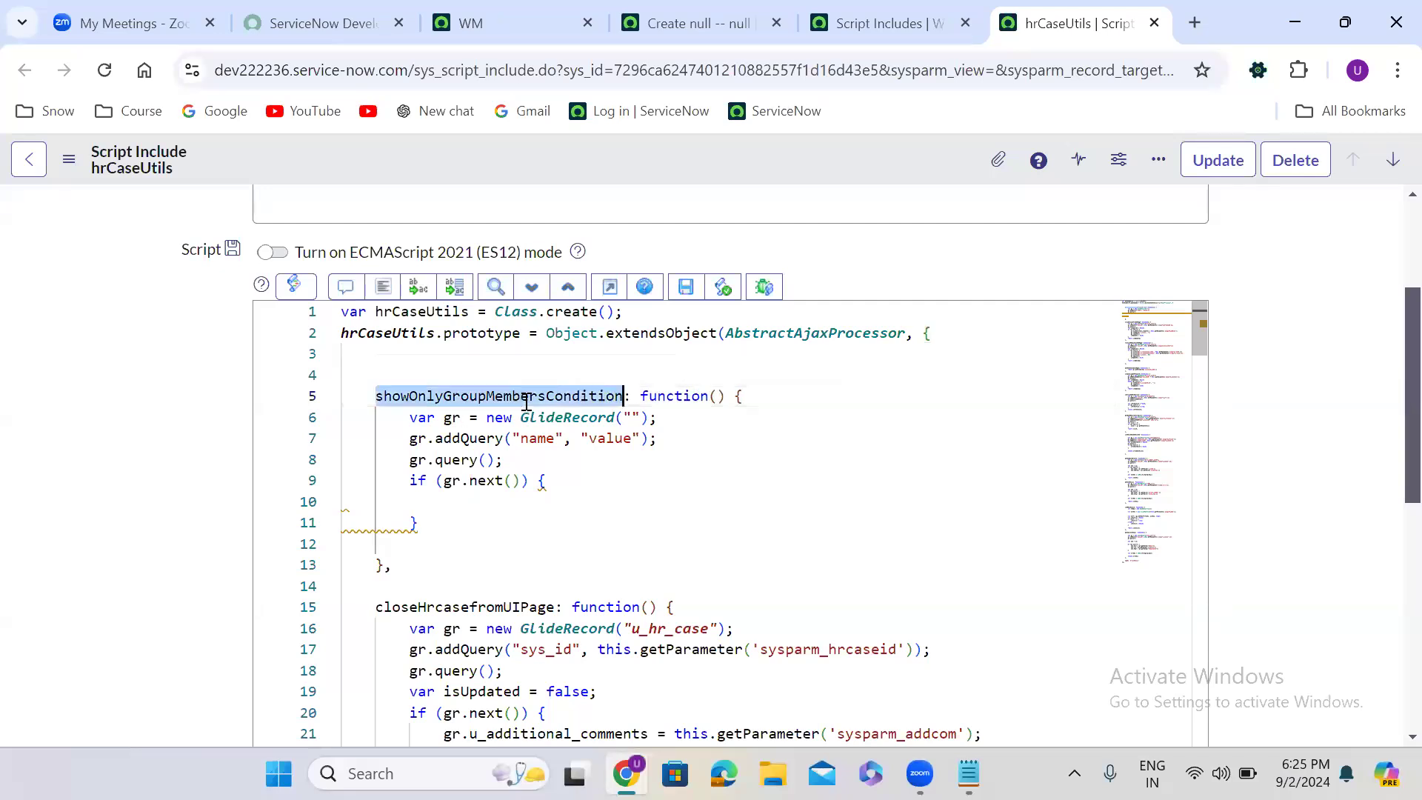
# - Set the new function's GlideRecord table to sys_user_grmember and replace the addQuery field name with "gr"
pyautogui.click(631, 417)
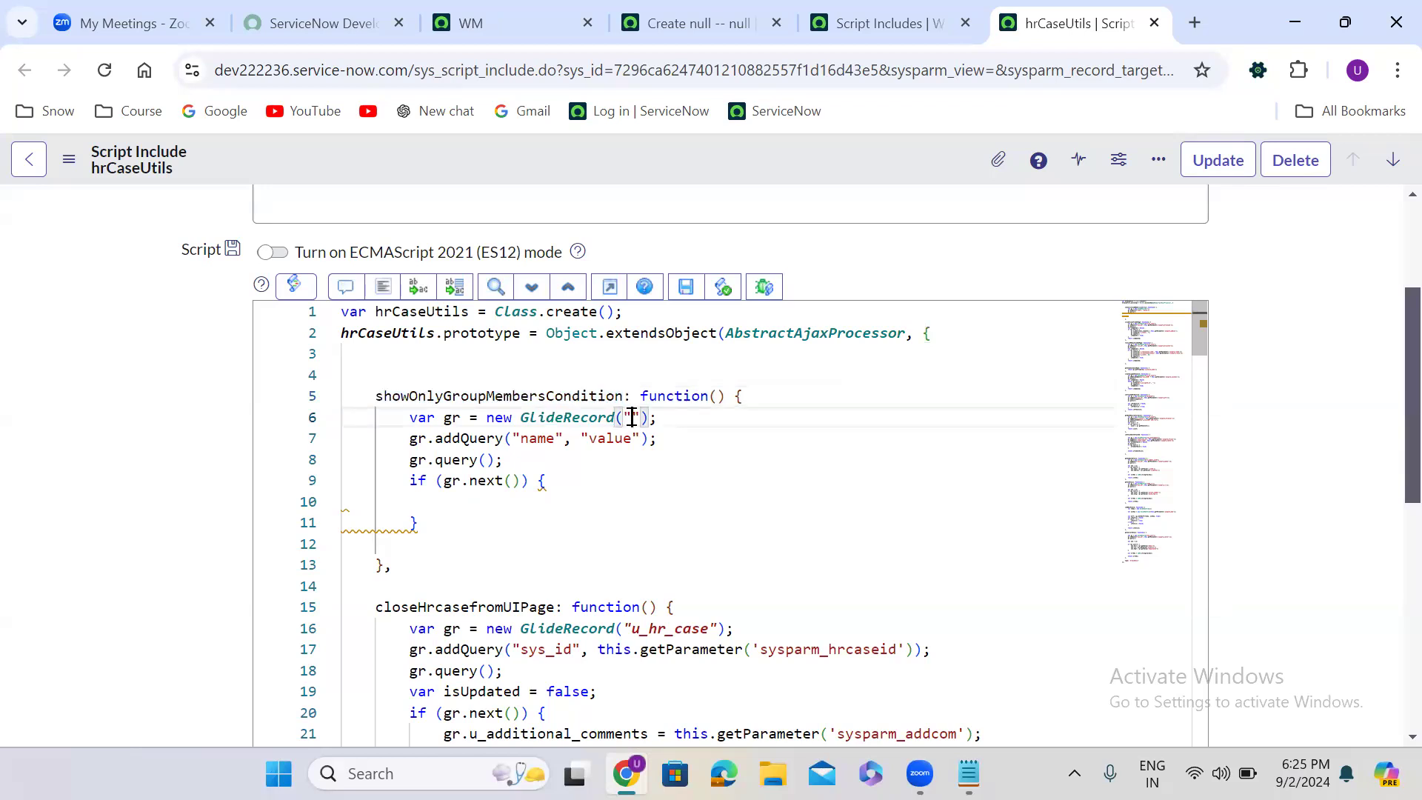
pyautogui.write('sys_')
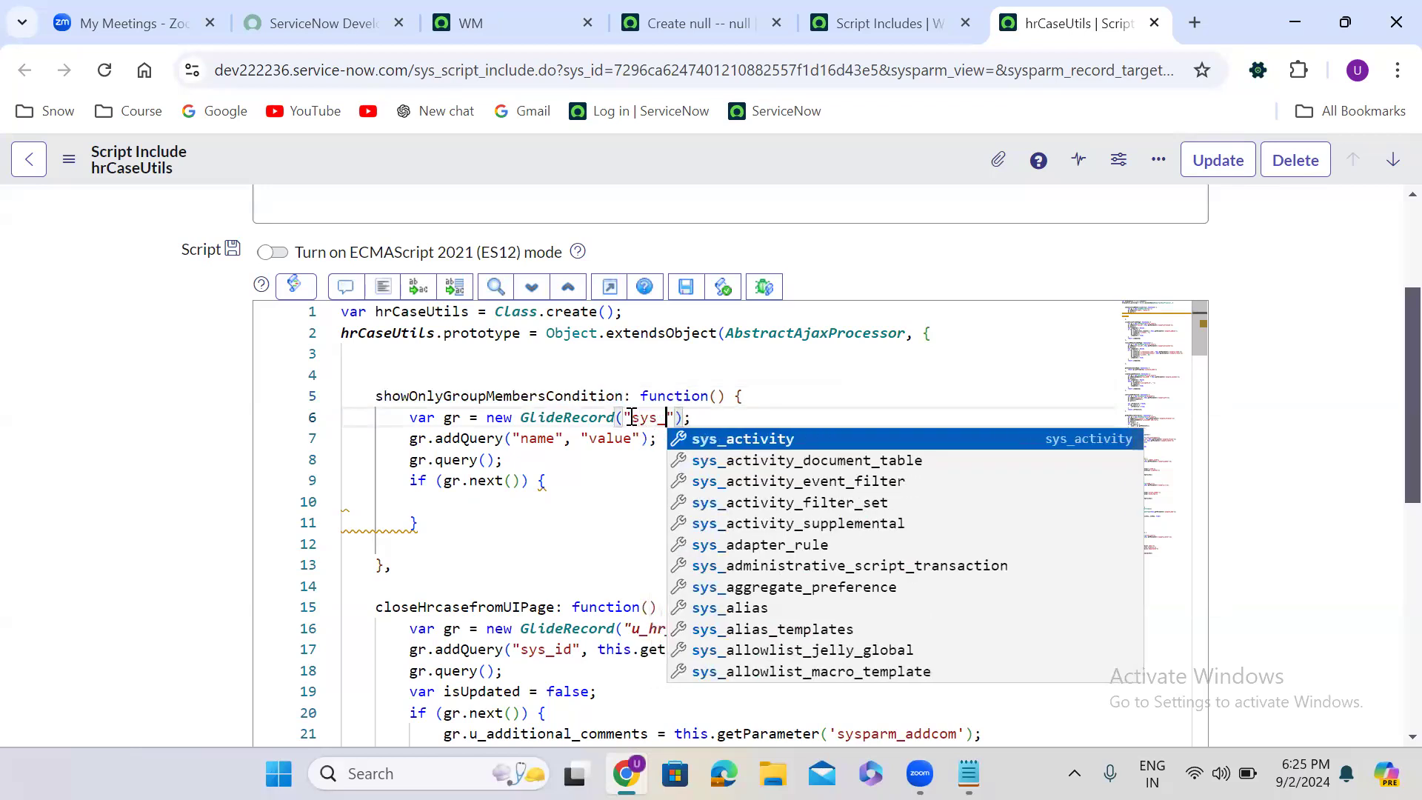
pyautogui.write('user_grmem')
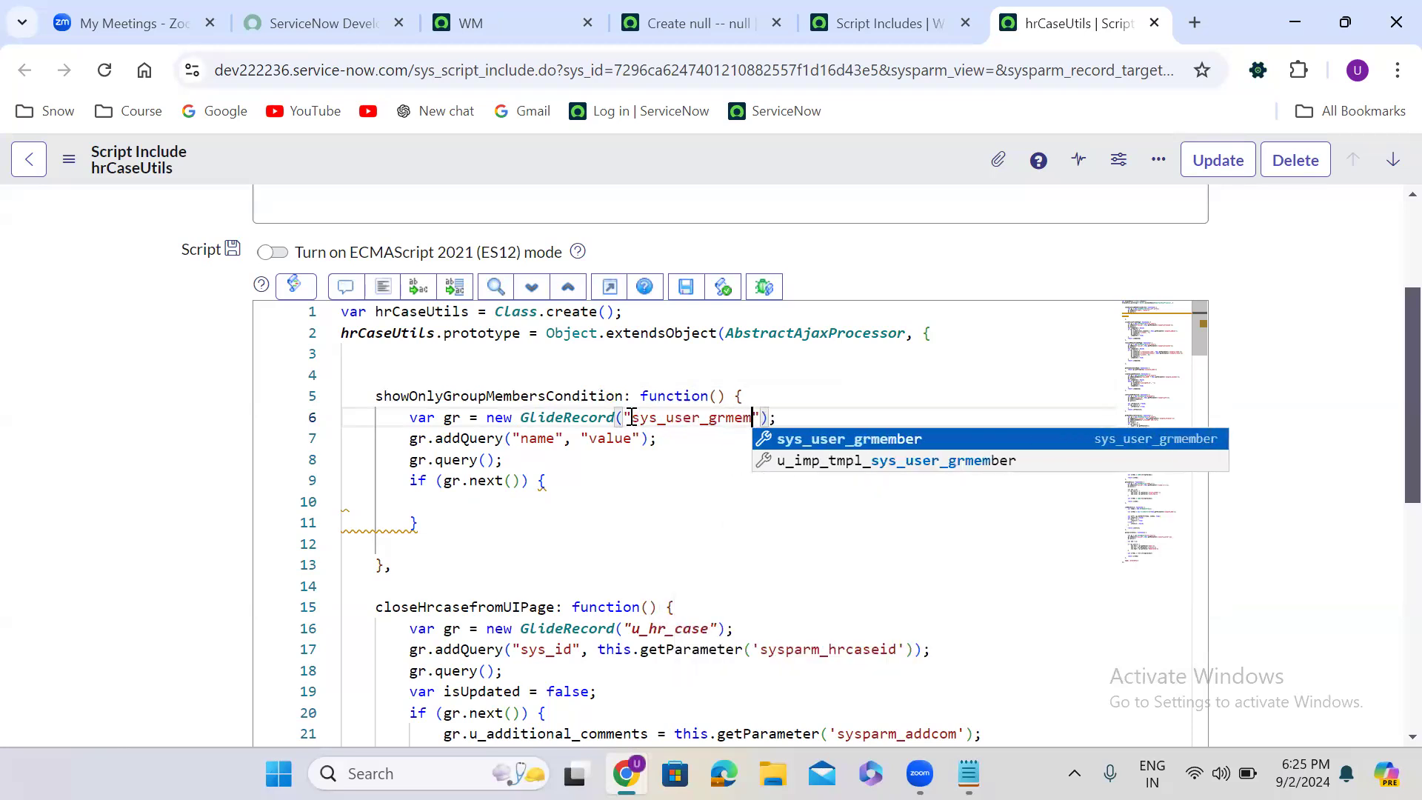
pyautogui.press('Return')
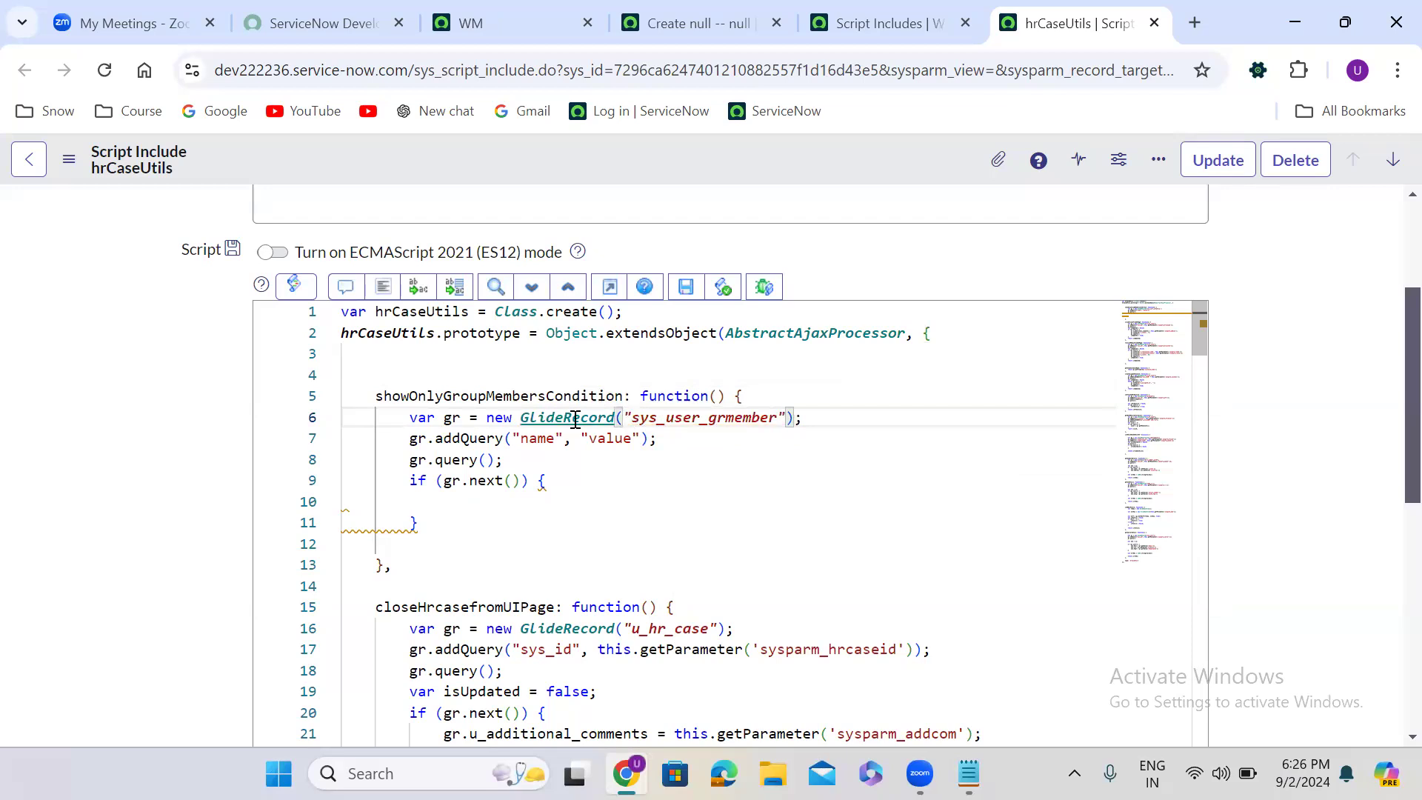
pyautogui.doubleClick(536, 439)
pyautogui.write('gr')
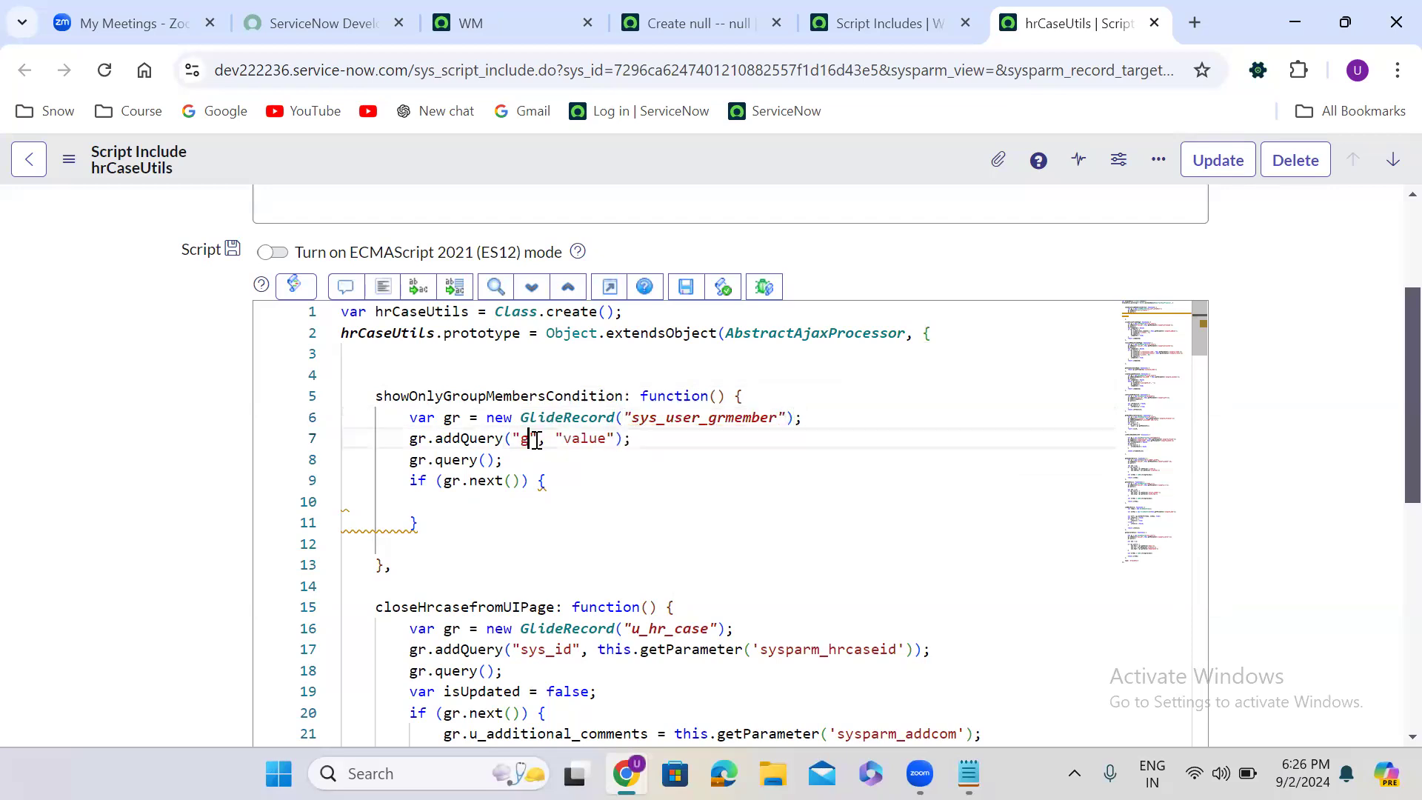
# - Show the data of the sys_user_grmember table and filter the Group Members list by group Aws
pyautogui.rightClick(701, 419)
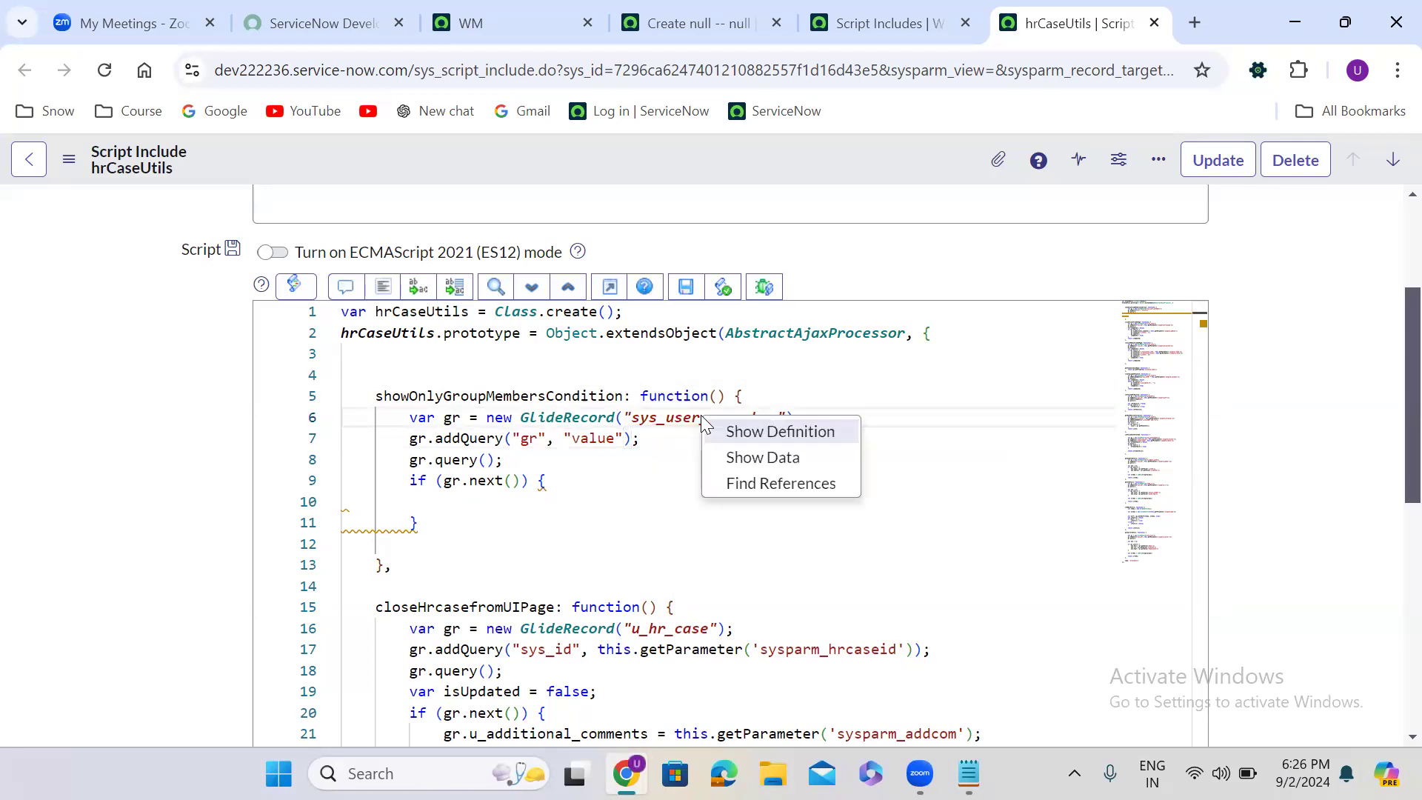
pyautogui.click(756, 457)
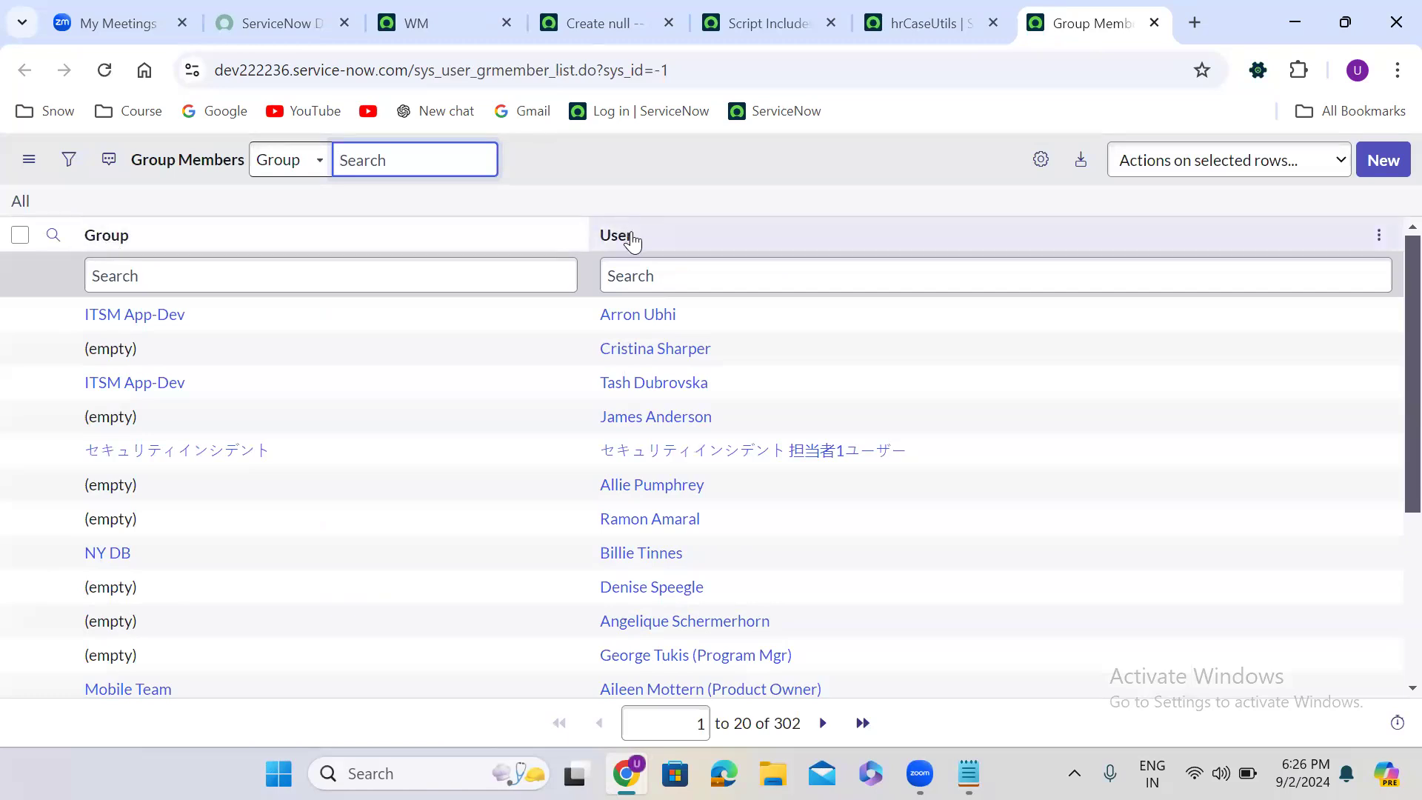
pyautogui.click(155, 274)
pyautogui.write('Aws')
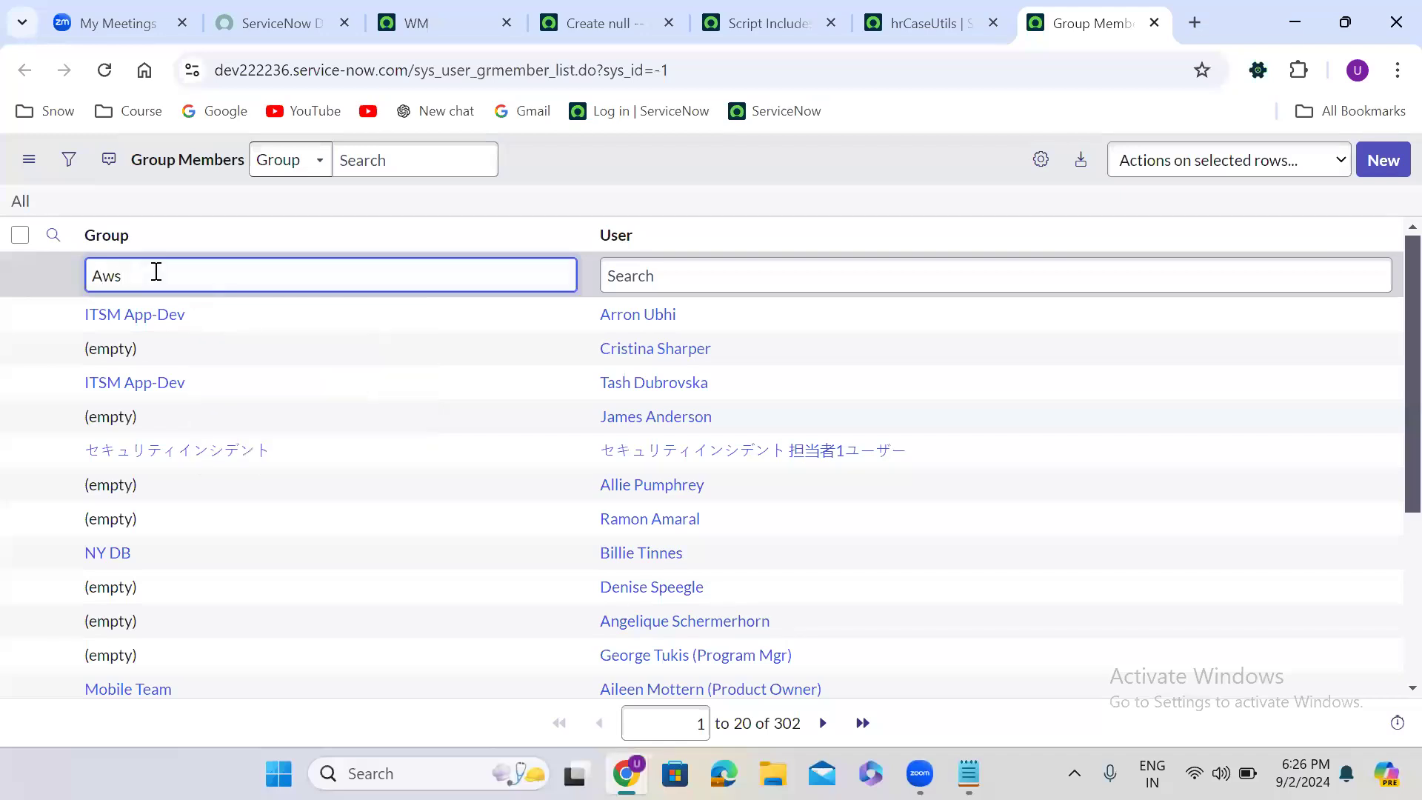
pyautogui.press('Return')
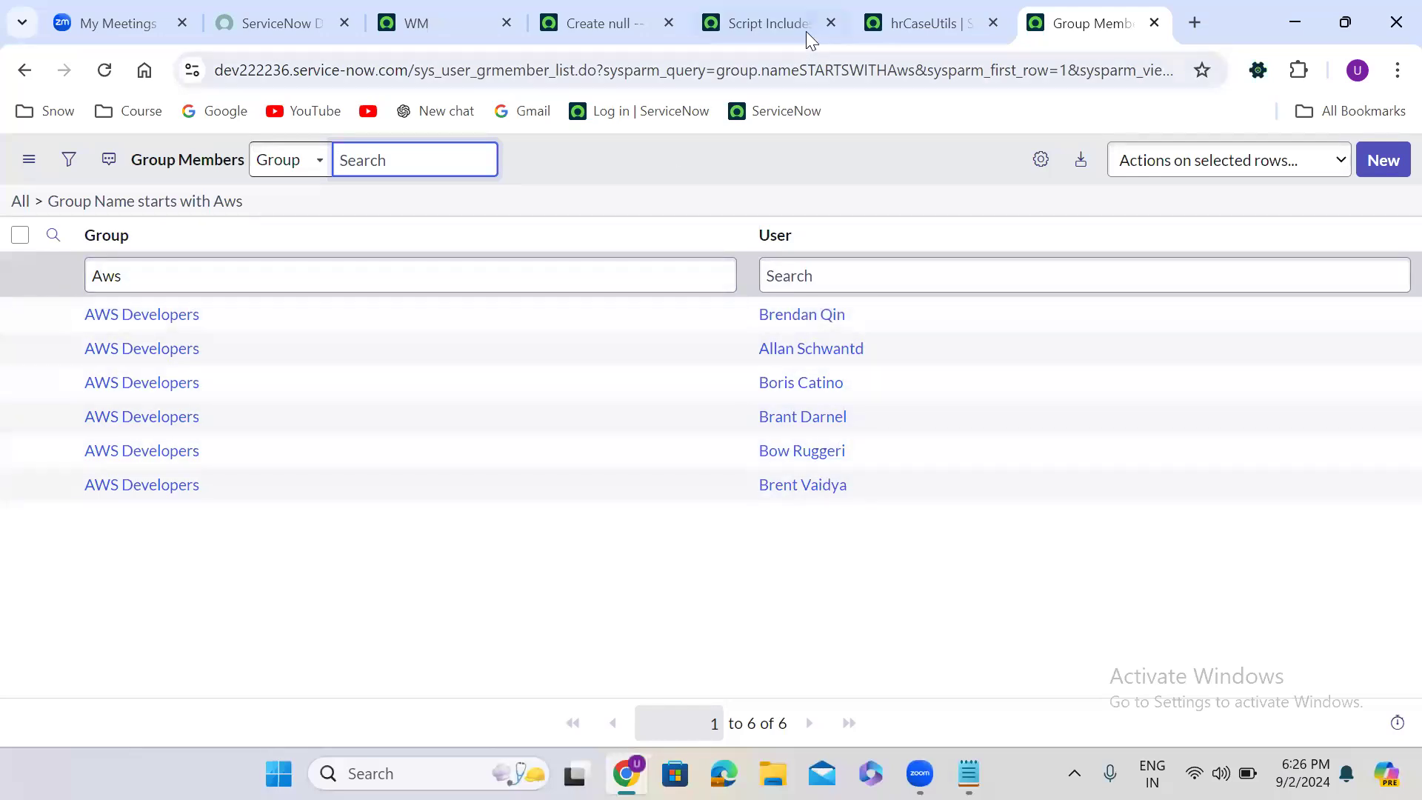
# - In the hrCaseUtils script, set the new function's addQuery field to "group" and change its if statement to while
pyautogui.click(893, 22)
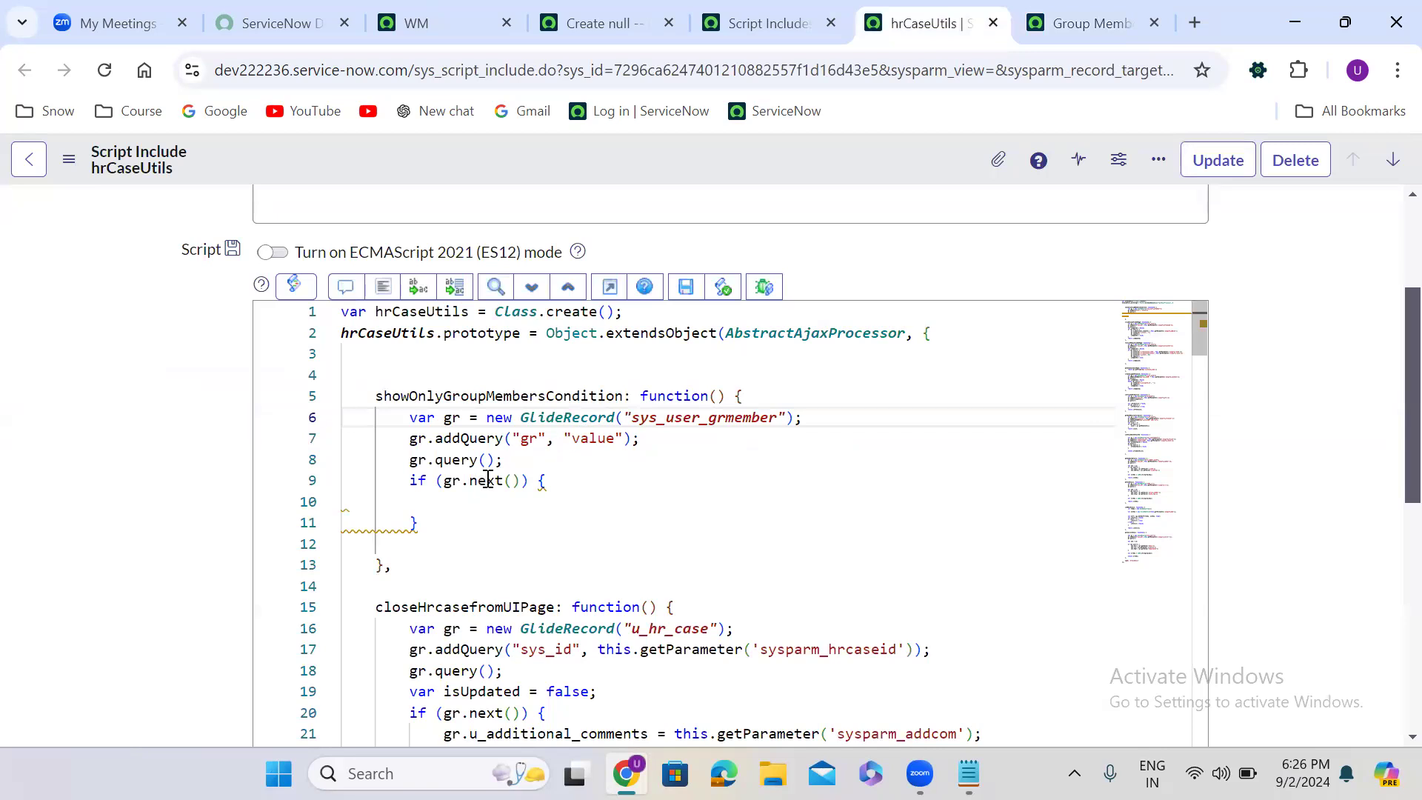
pyautogui.doubleClick(535, 441)
pyautogui.write('group')
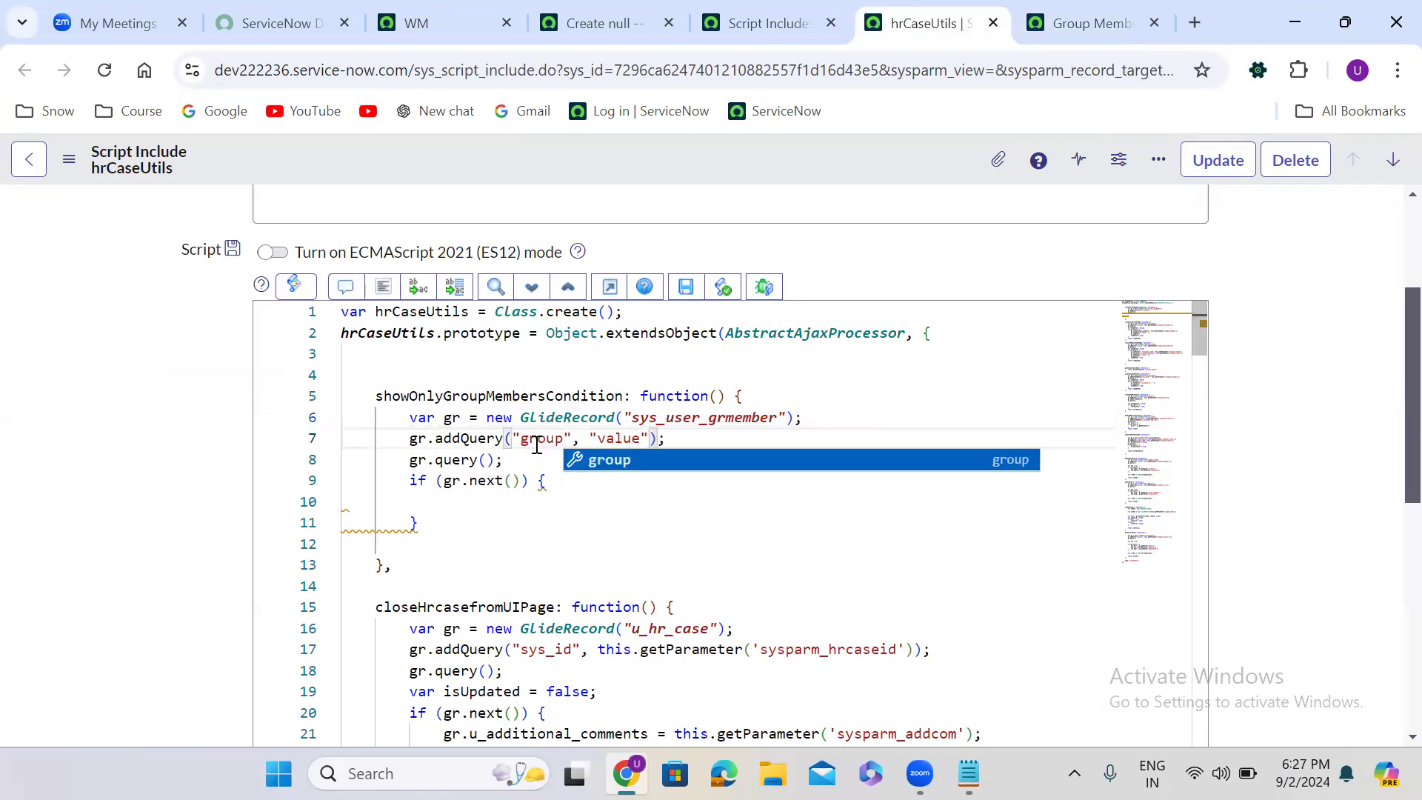
pyautogui.doubleClick(419, 481)
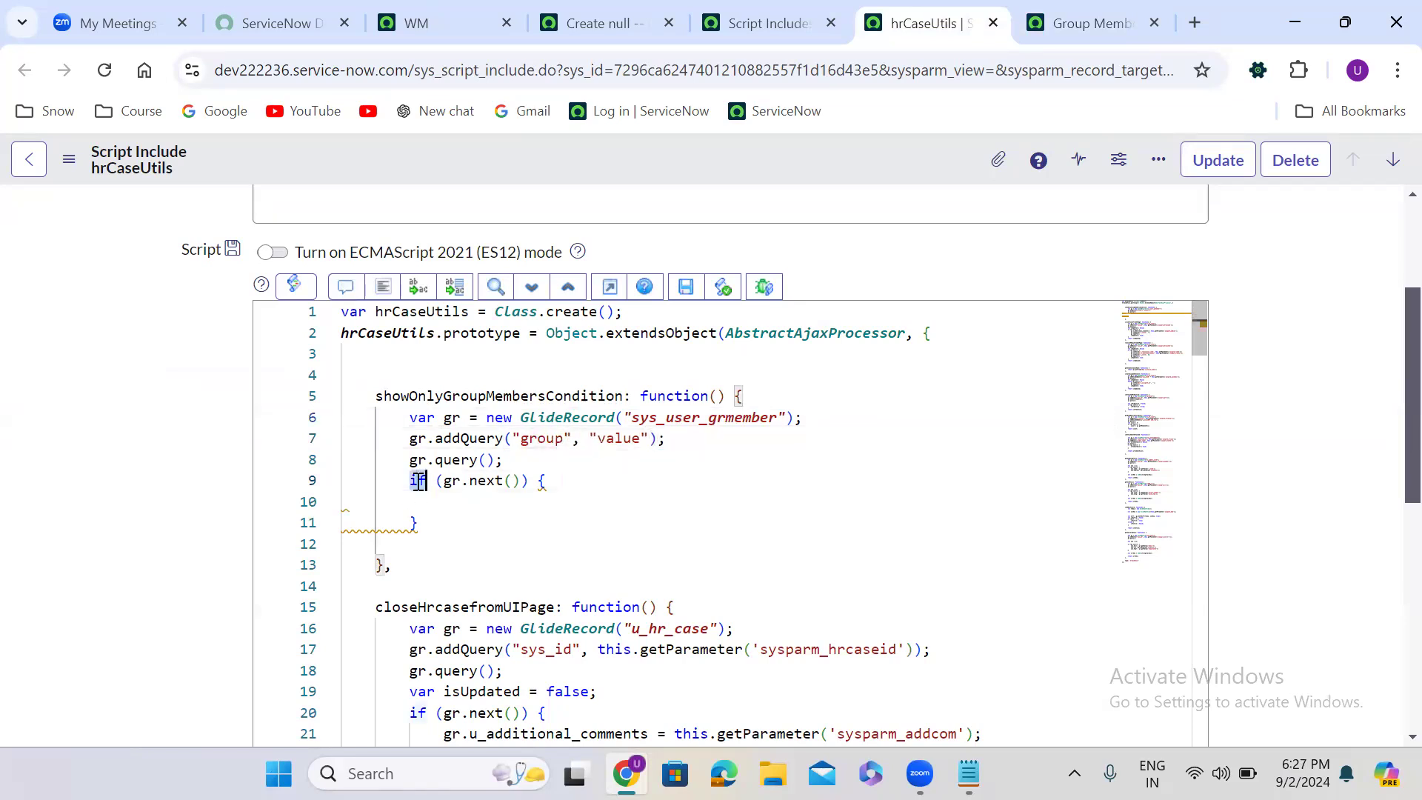
pyautogui.write('while')
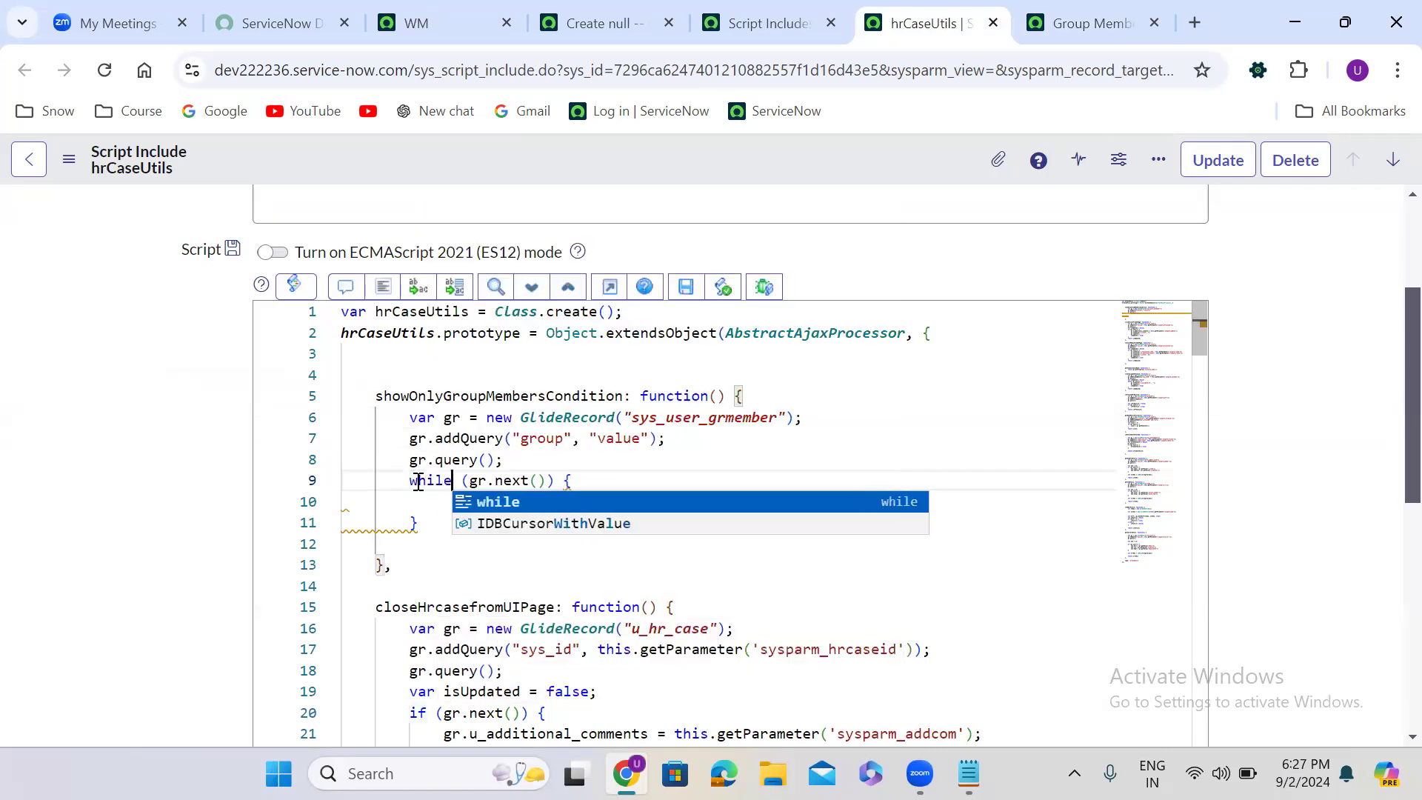
# - Declare a variable named condition with the value 'sys_idIN' between the query call and the while loop
pyautogui.click(531, 461)
pyautogui.press('Return')
pyautogui.press('Return')
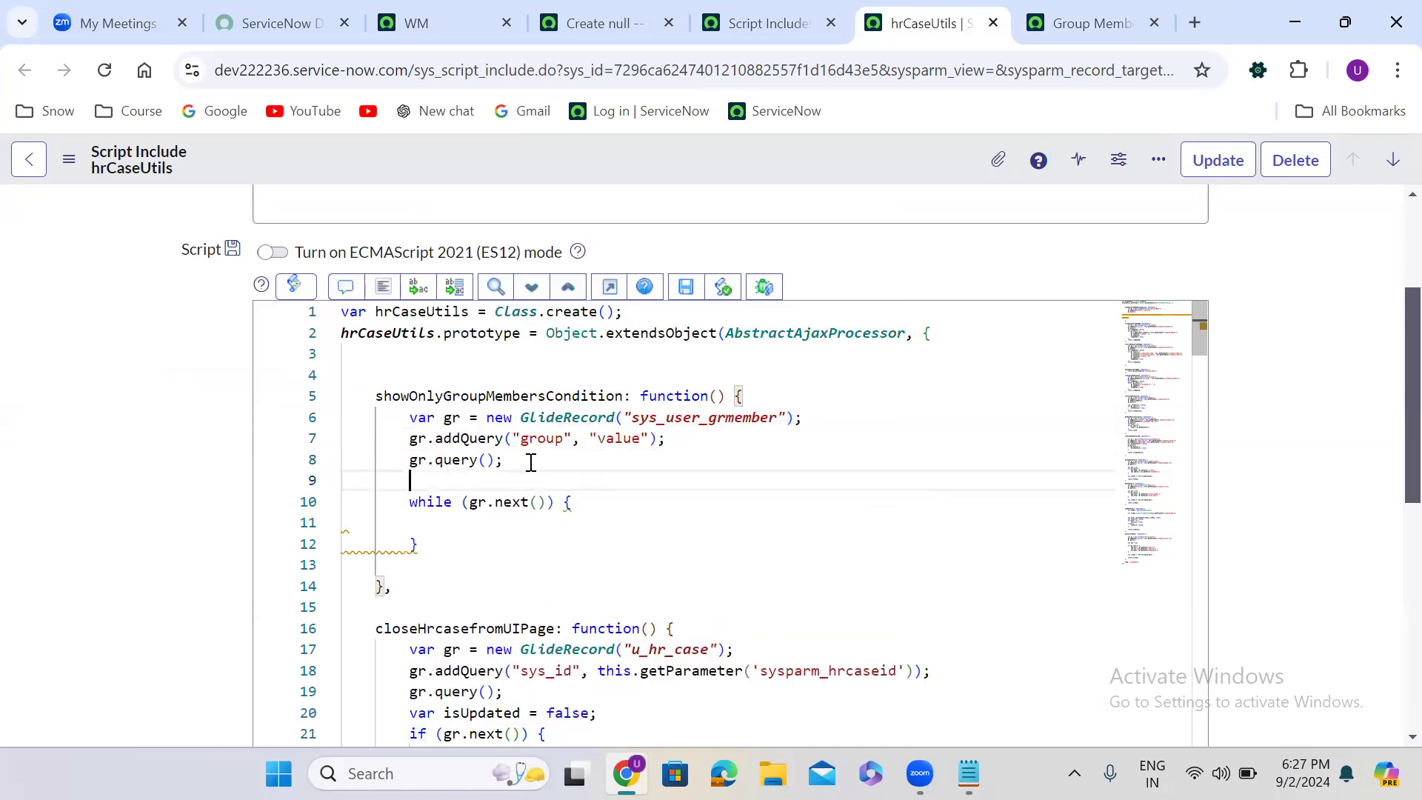
pyautogui.write('var conditio')
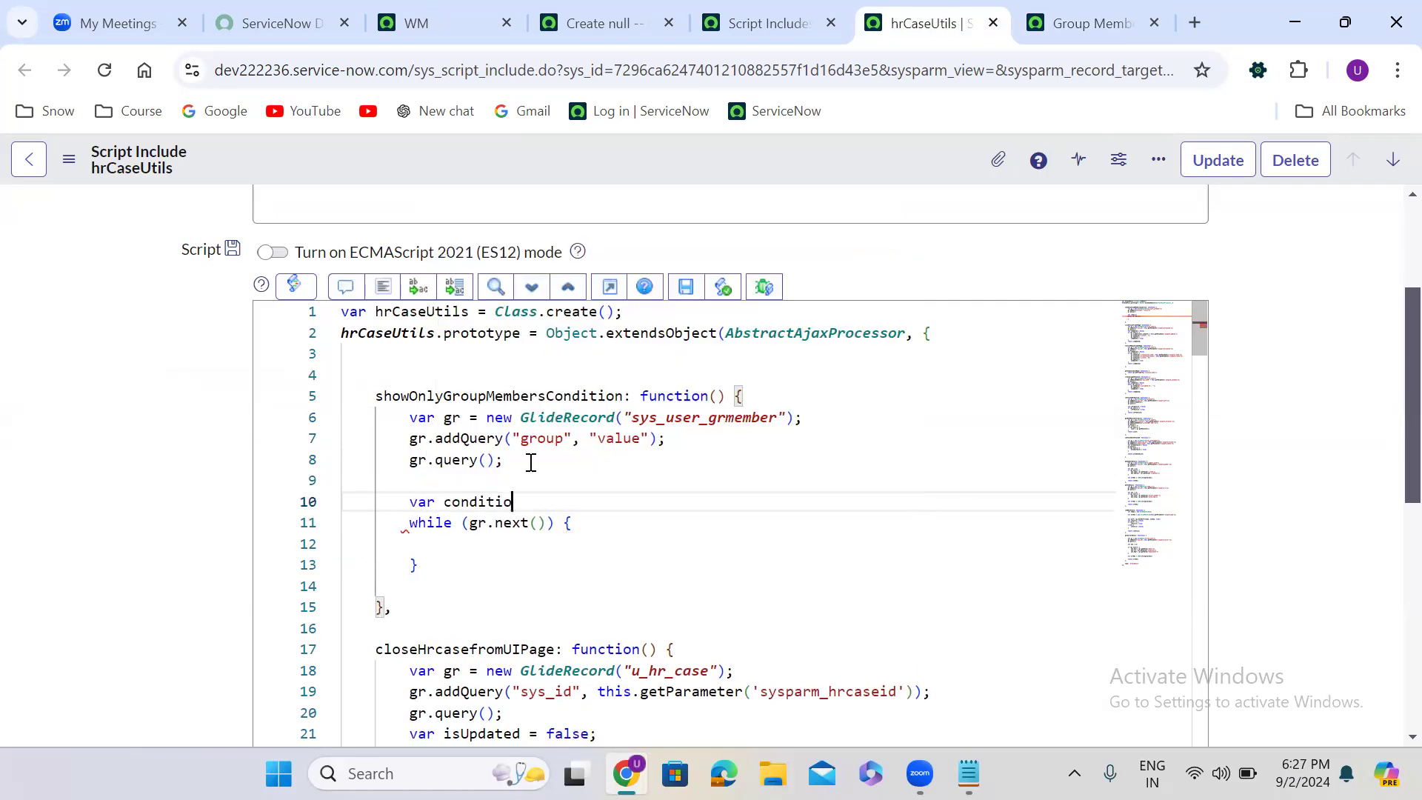
pyautogui.write('n =')
pyautogui.write("'sys")
pyautogui.write('_i')
pyautogui.write('dIN')
pyautogui.write('+')
pyautogui.write(';')
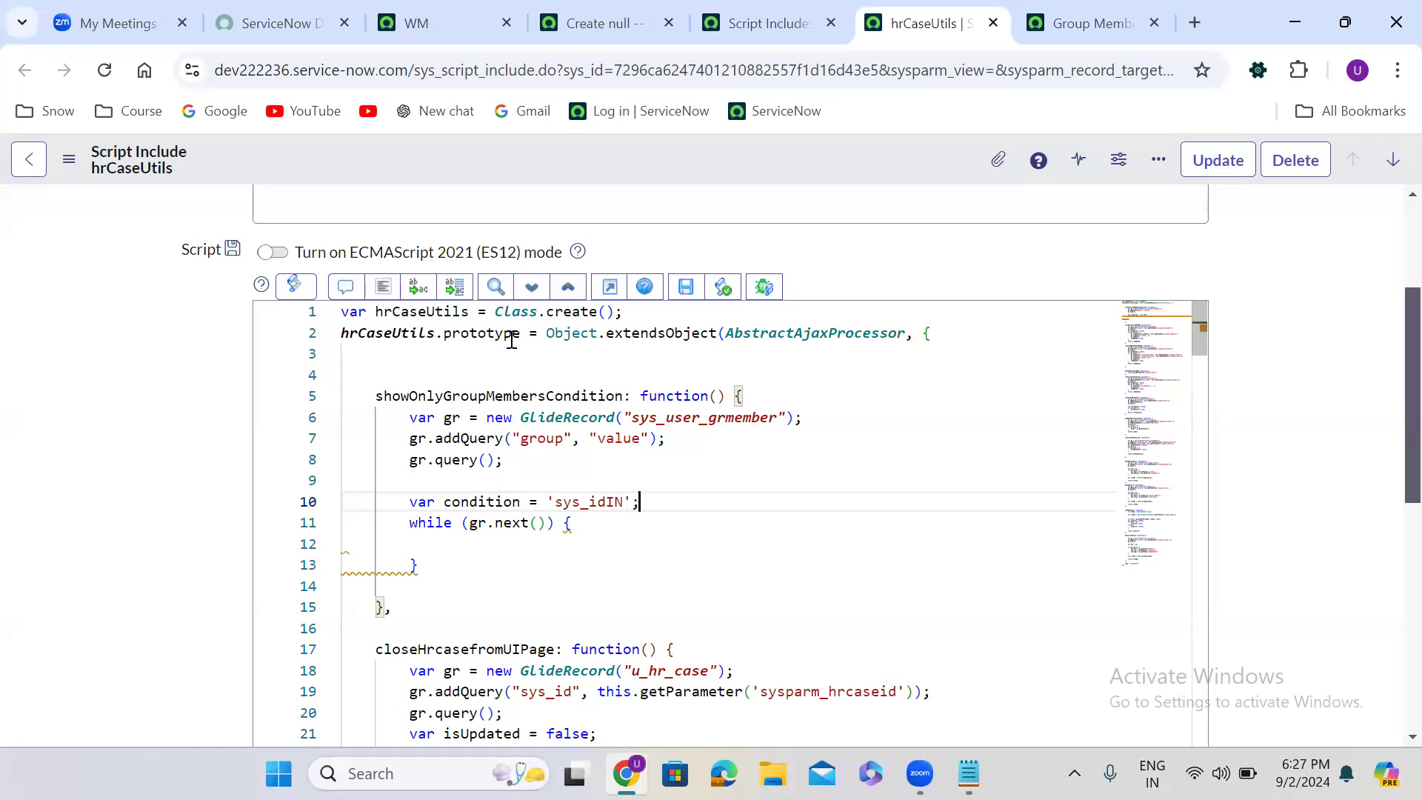
# - Change the condition variable's initial value to an empty string
pyautogui.doubleClick(487, 502)
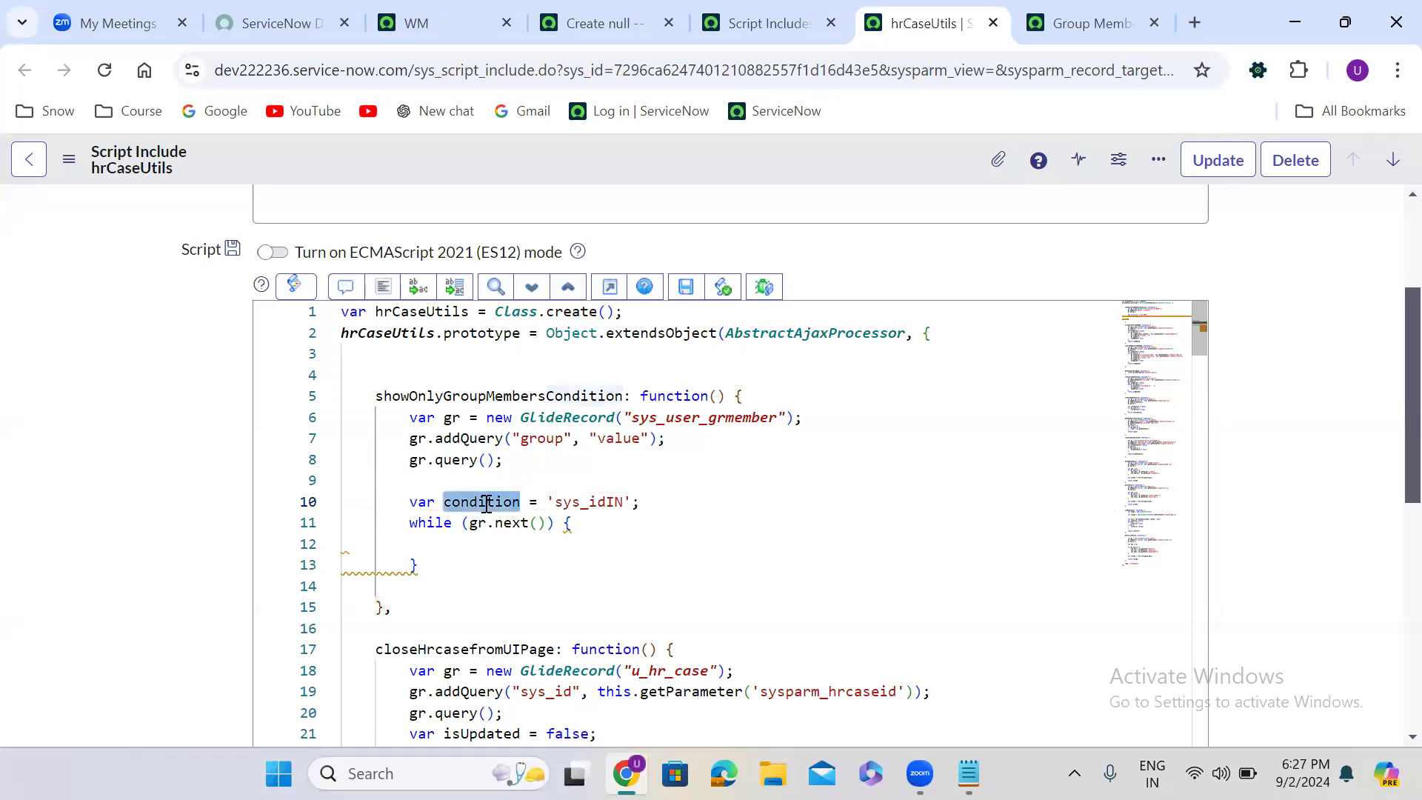
pyautogui.click(465, 540)
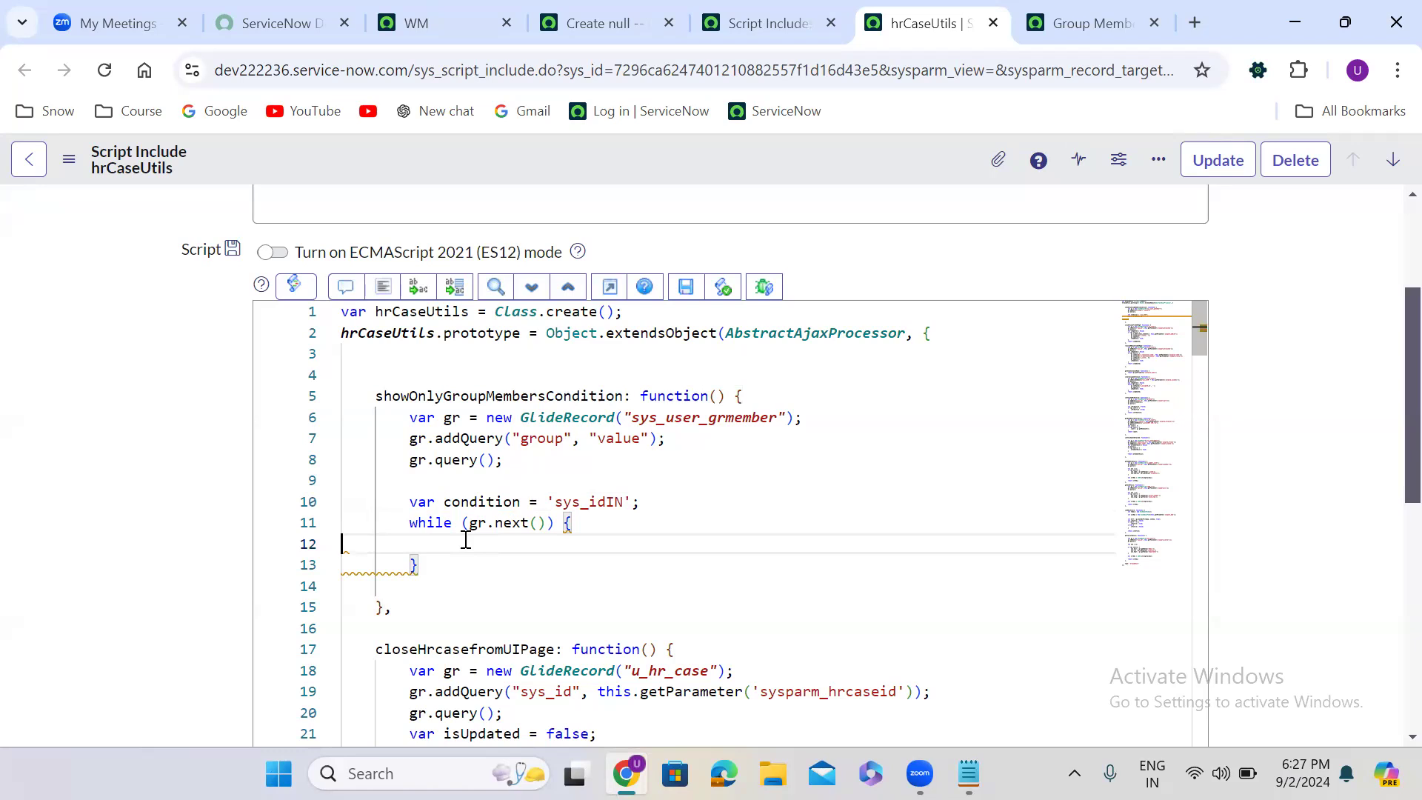
pyautogui.doubleClick(581, 502)
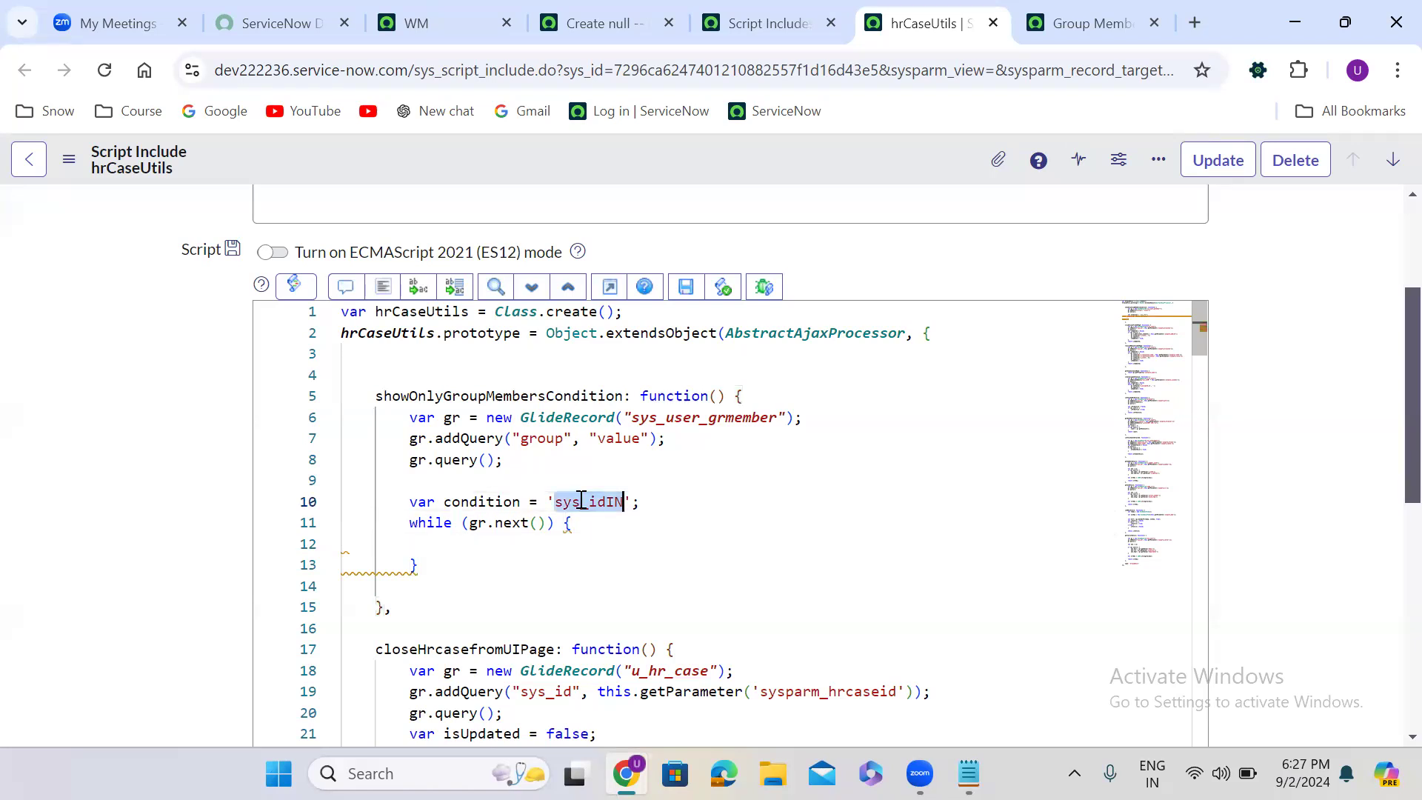
pyautogui.press('BackSpace')
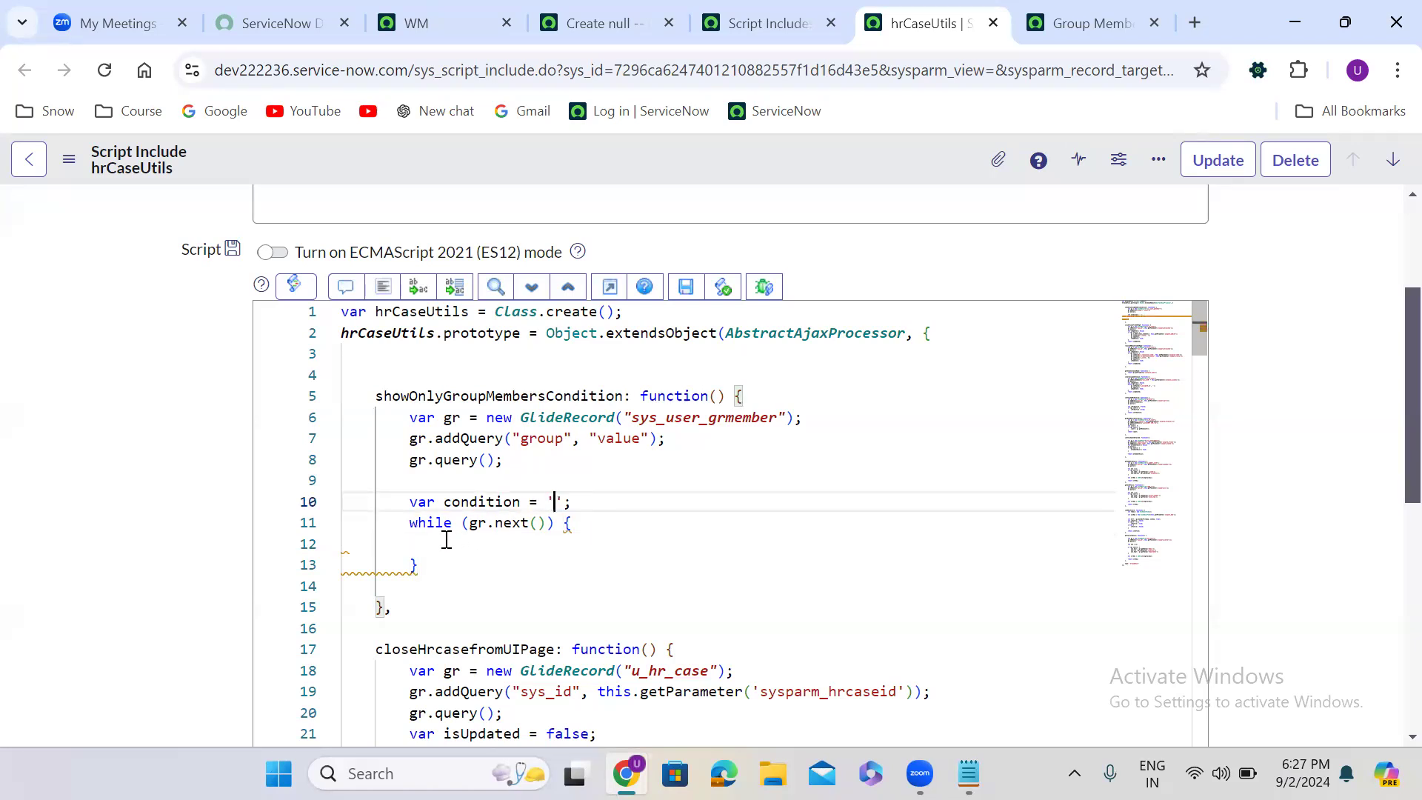
# - Add an empty if/else block inside the while loop and format the script code
pyautogui.click(447, 543)
pyautogui.write('if')
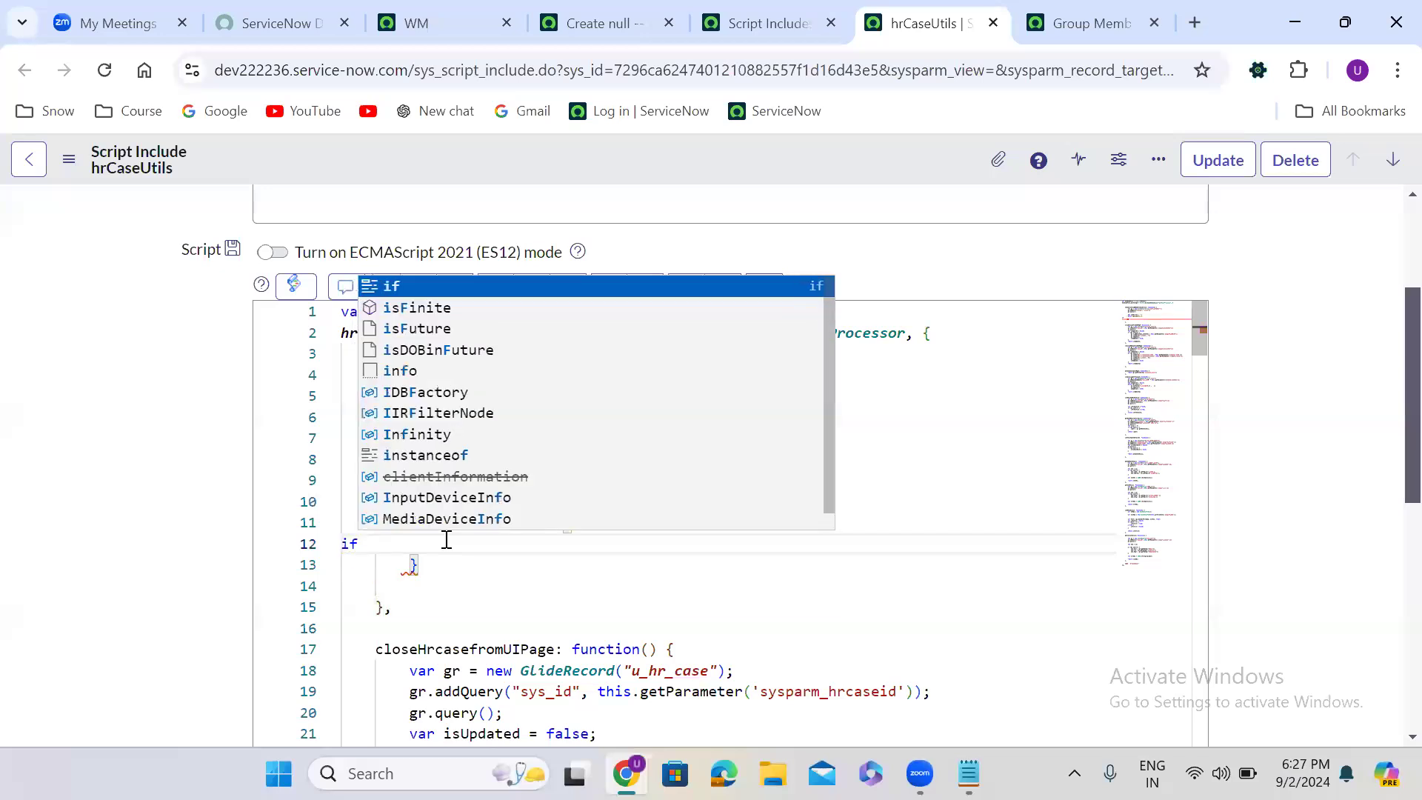
pyautogui.write('(){')
pyautogui.press('Return')
pyautogui.press('Down')
pyautogui.write('else{')
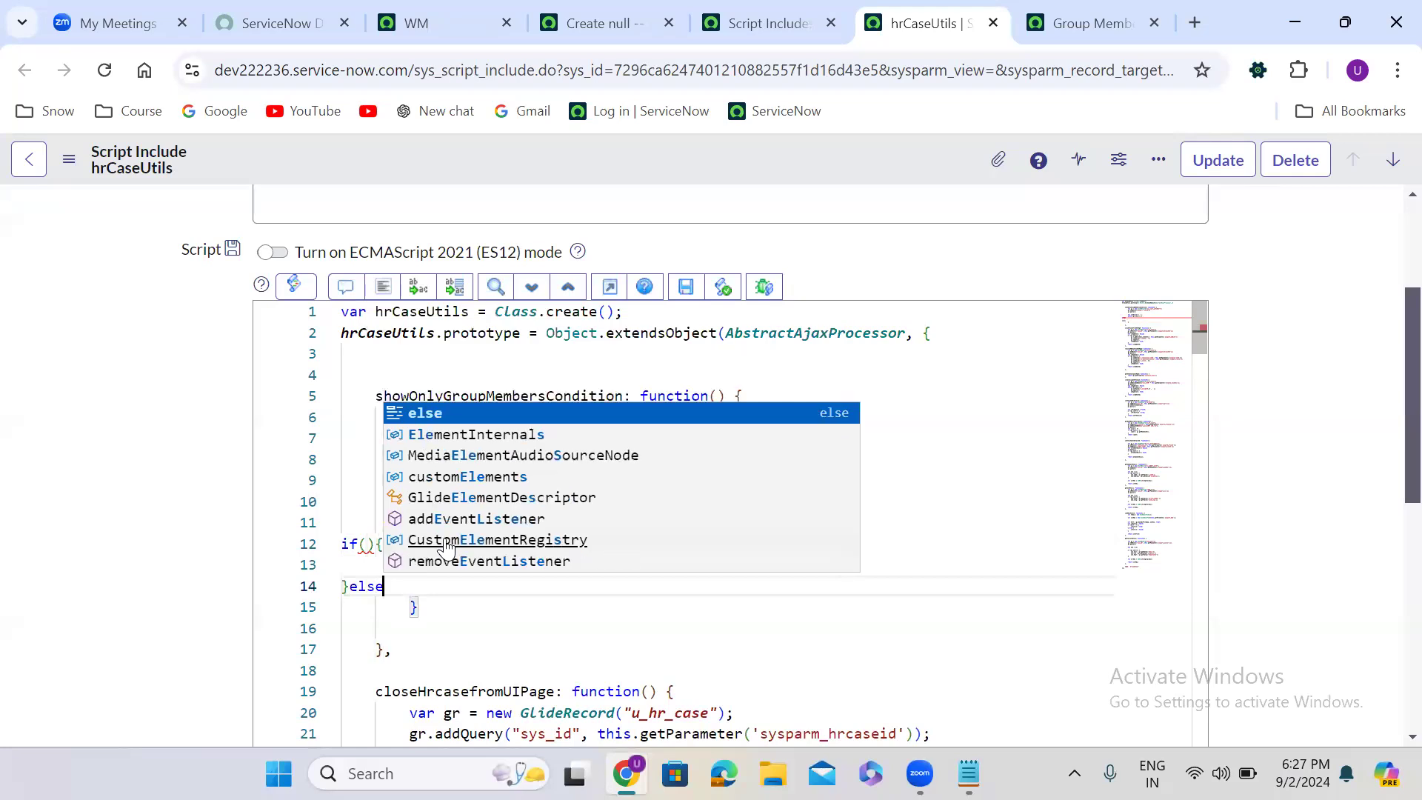
pyautogui.press('Return')
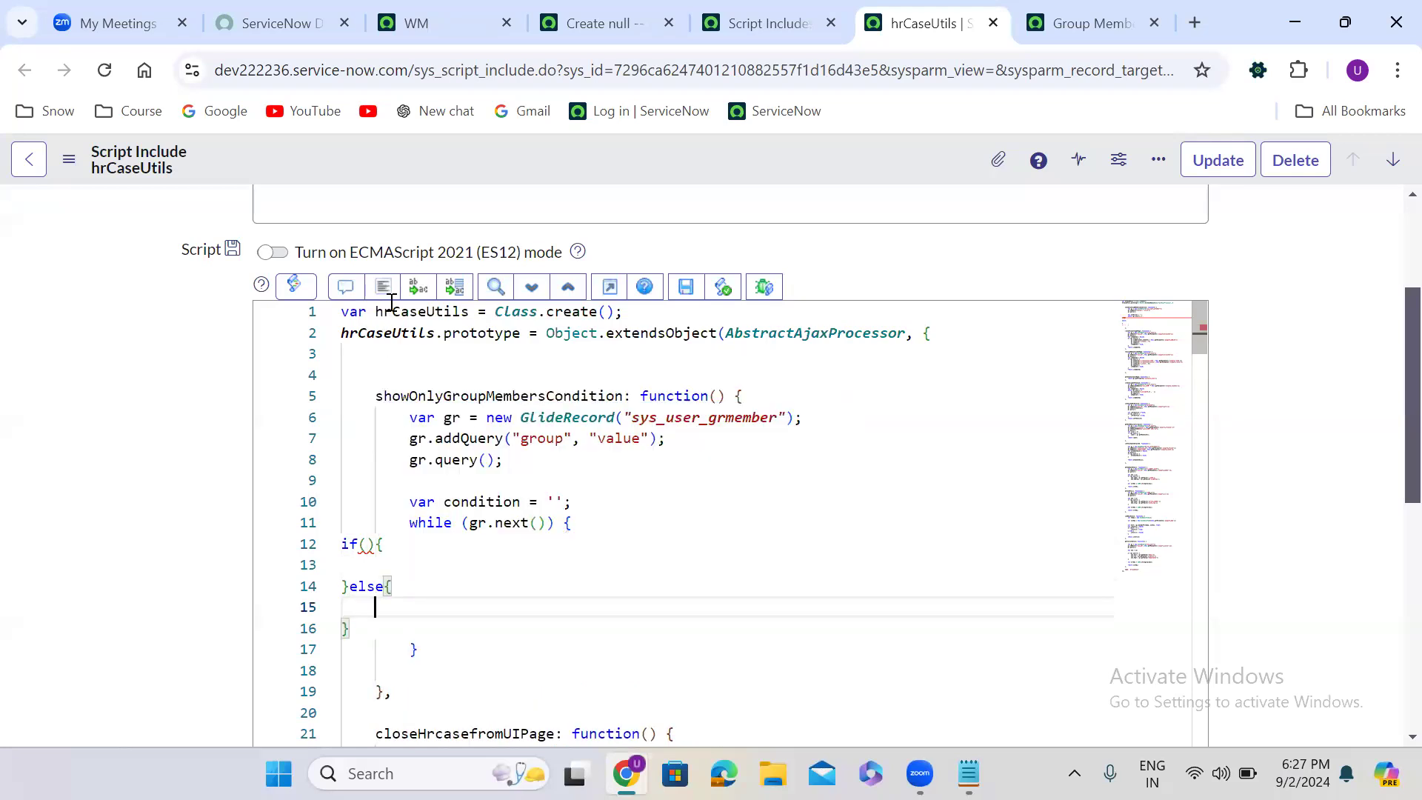
pyautogui.click(382, 287)
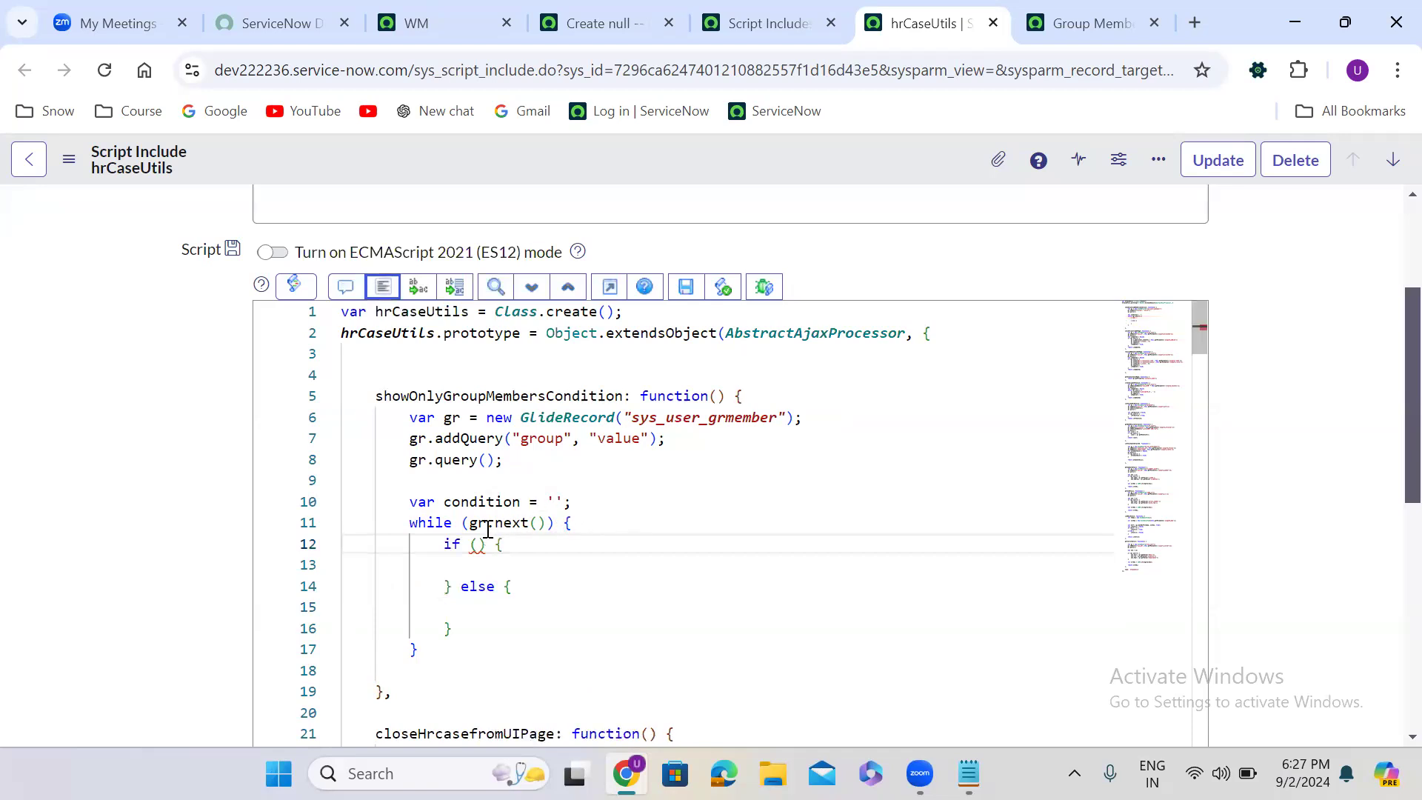
# - Make the if statement test condition == '' and reformat the script
pyautogui.doubleClick(485, 501)
pyautogui.hotkey('ctrl', 'c')
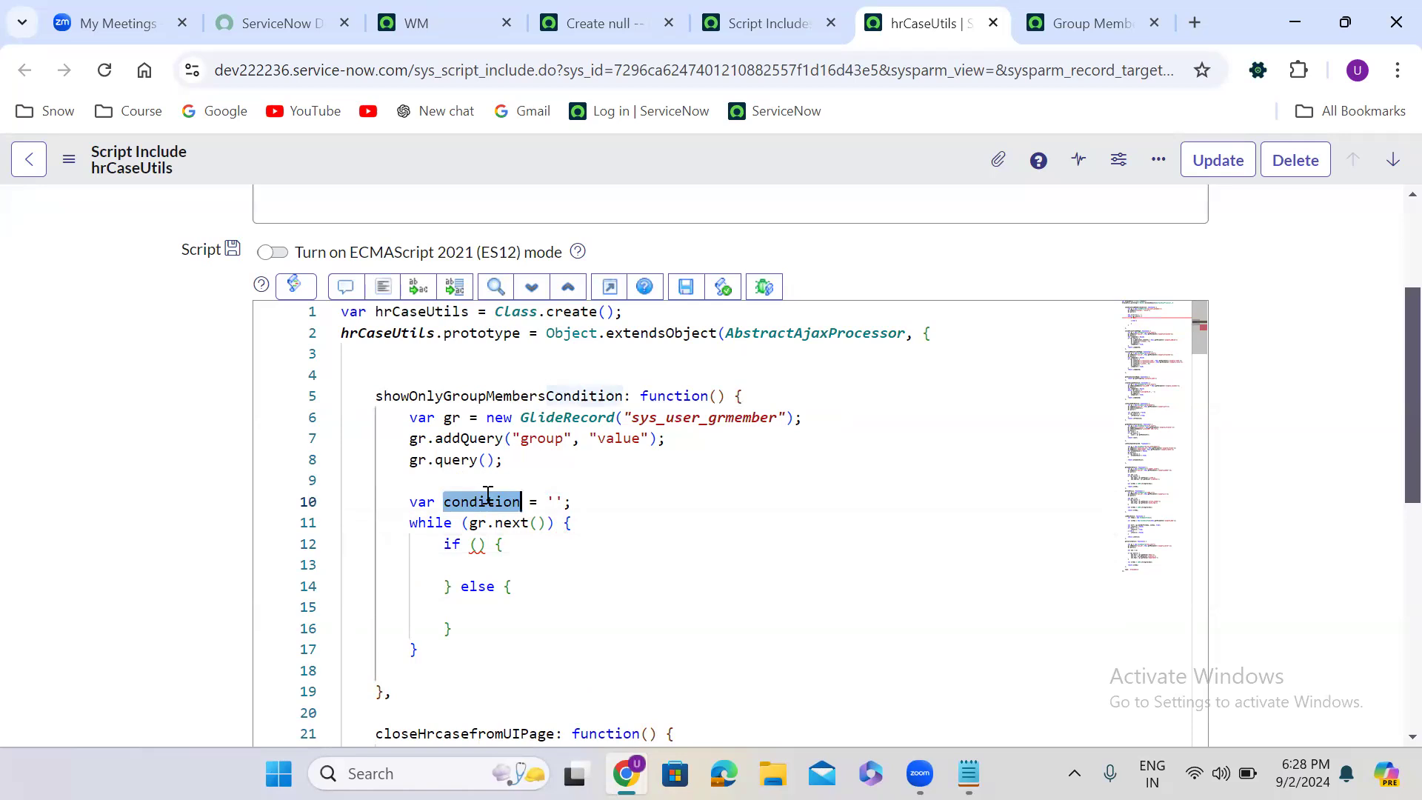
pyautogui.click(477, 544)
pyautogui.hotkey('ctrl', 'v')
pyautogui.write("== '")
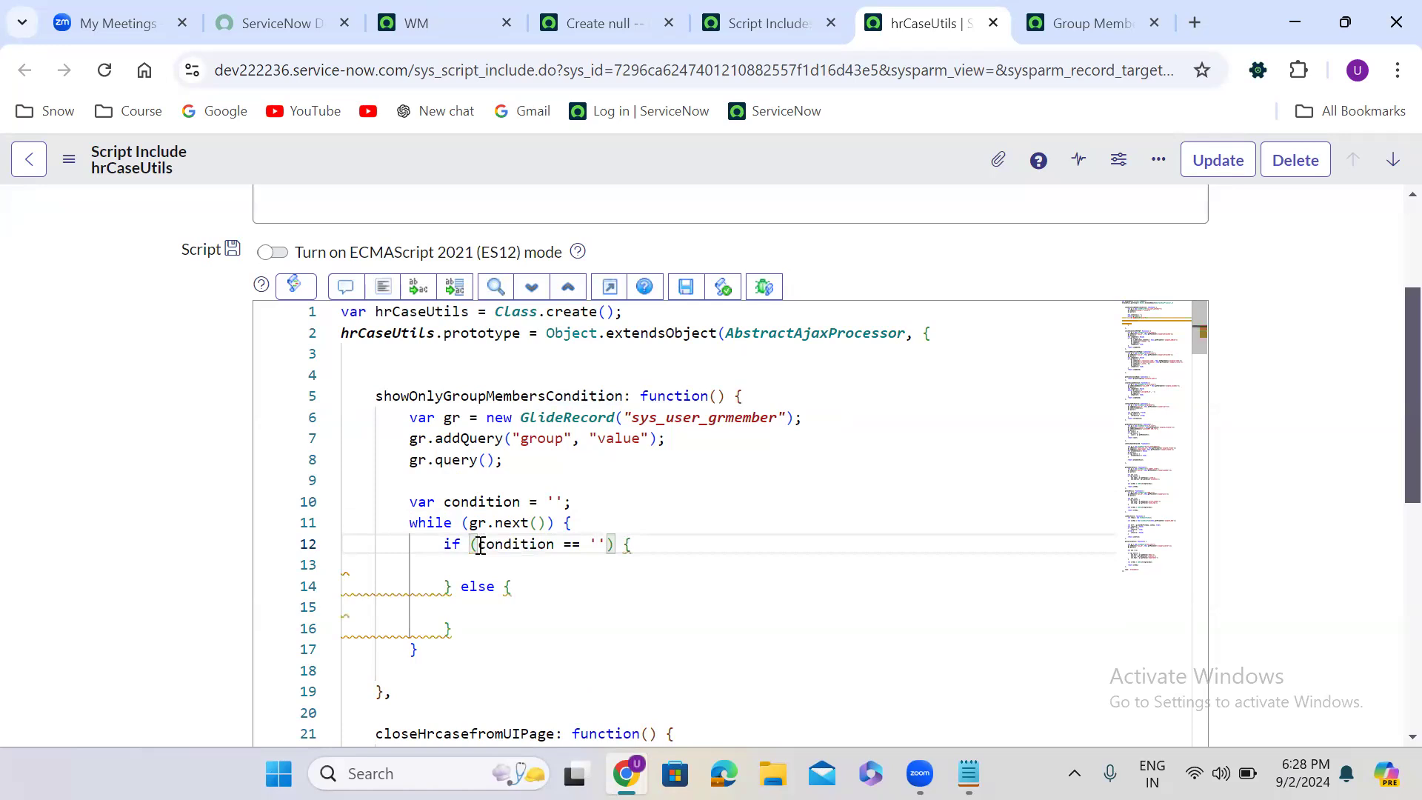
pyautogui.click(383, 287)
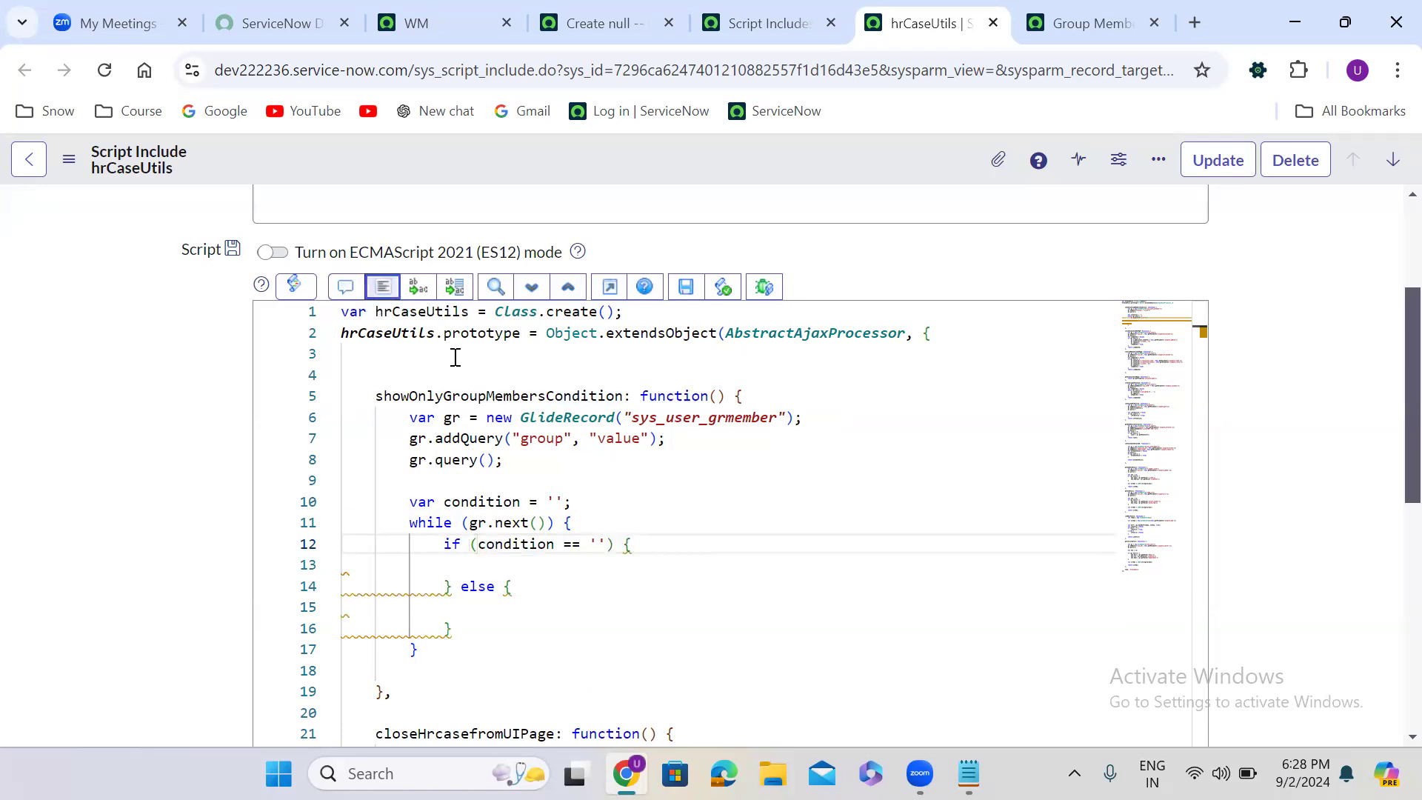
pyautogui.click(456, 357)
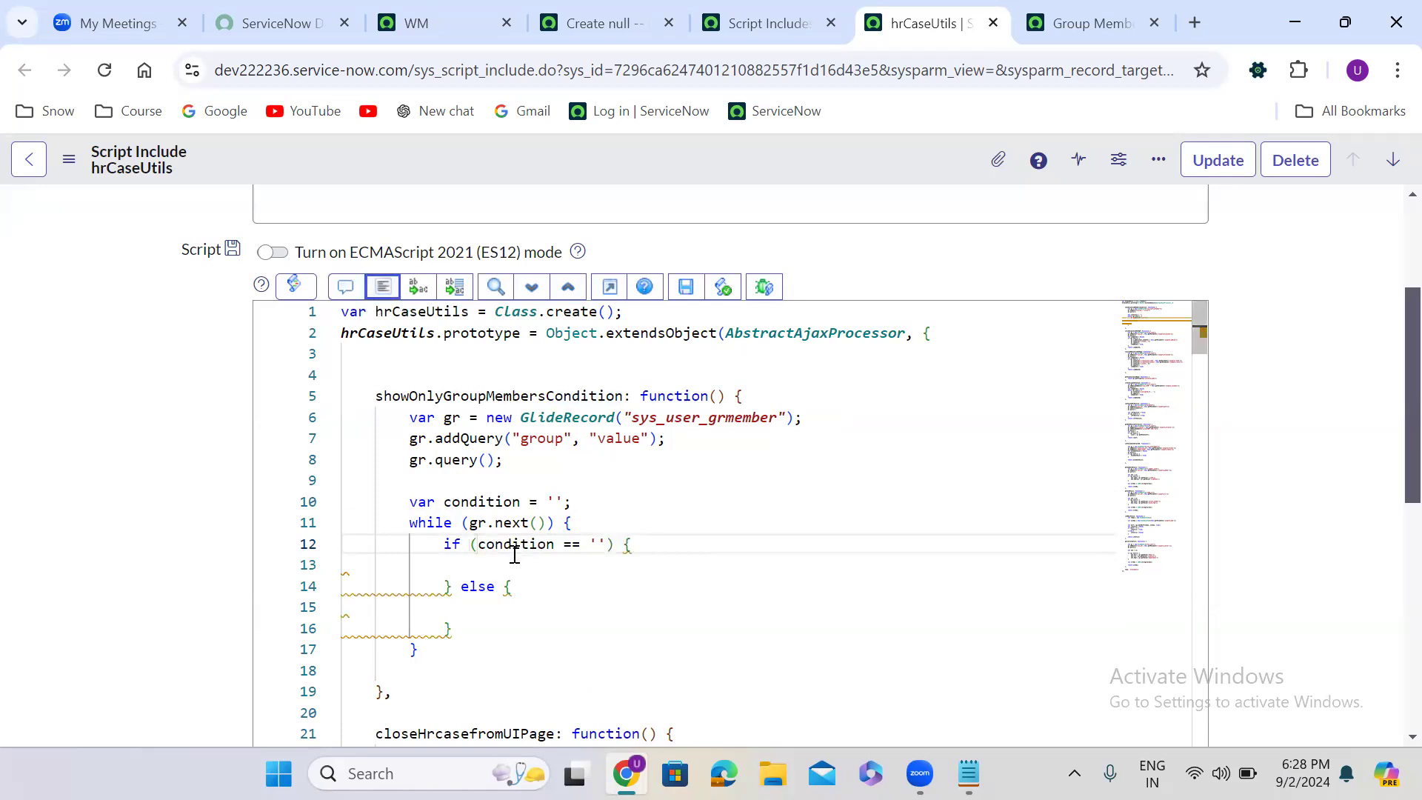
# - In the if branch, assign condition = 'sys_idIN' + gr.getValue('user'); and format the code
pyautogui.click(457, 564)
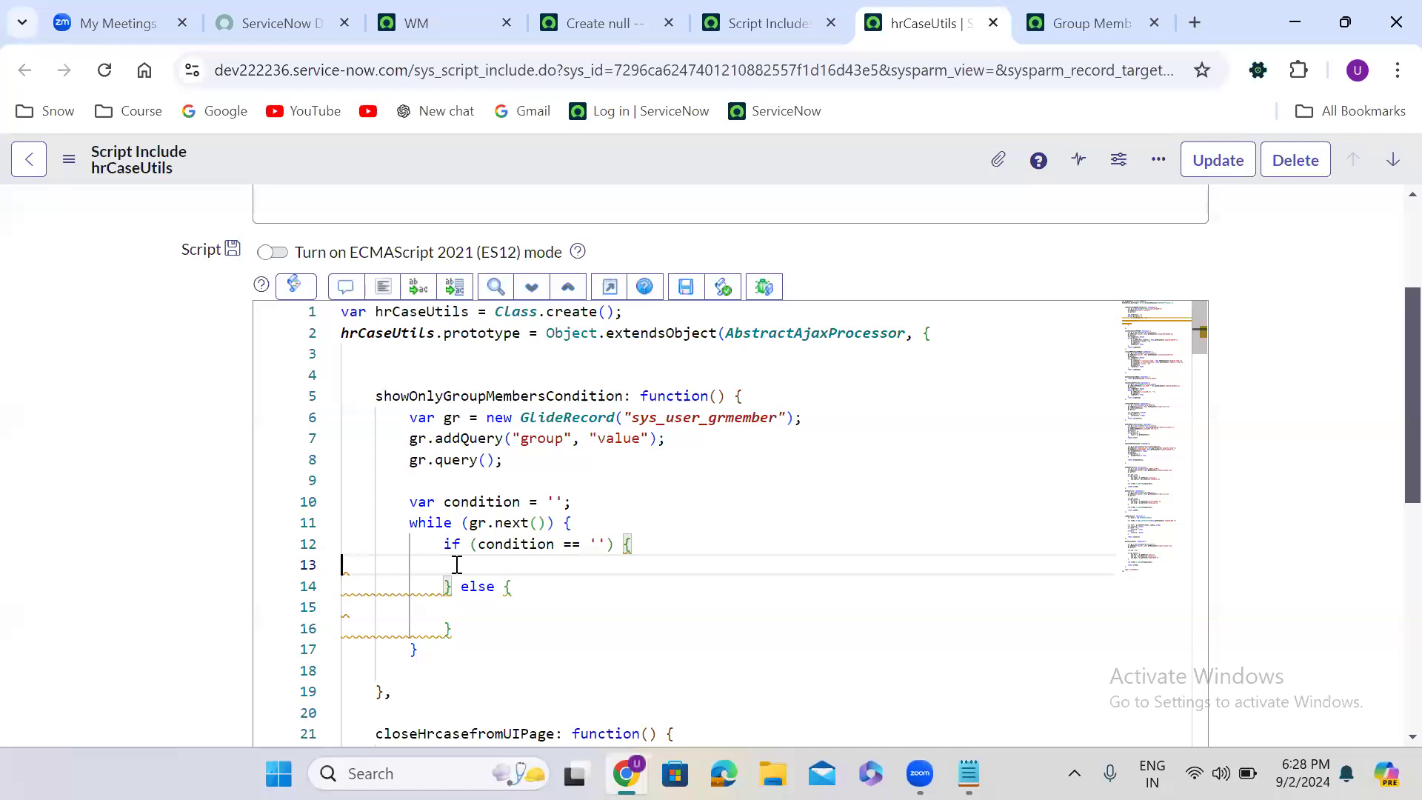
pyautogui.write('condition ')
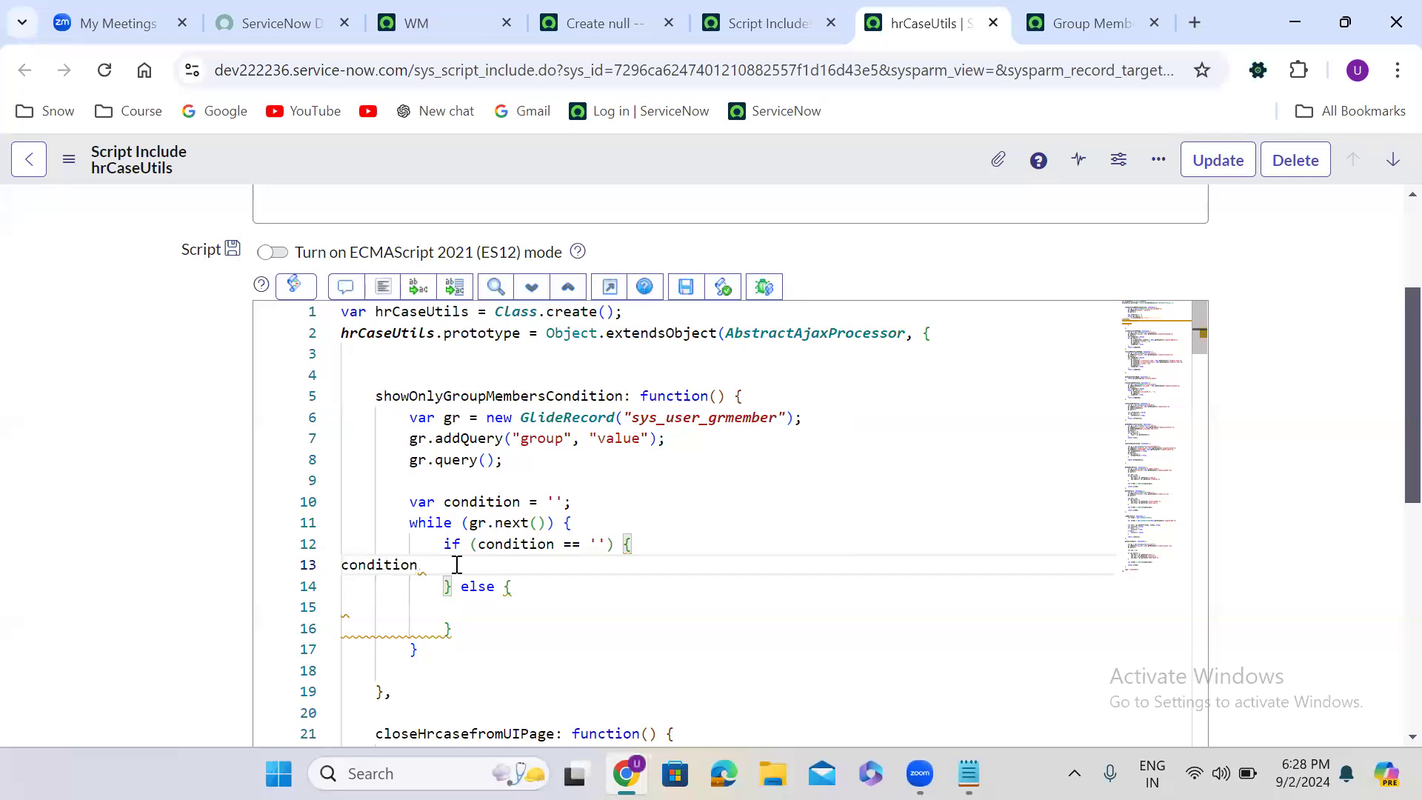
pyautogui.write("= 'sys_idIN'+")
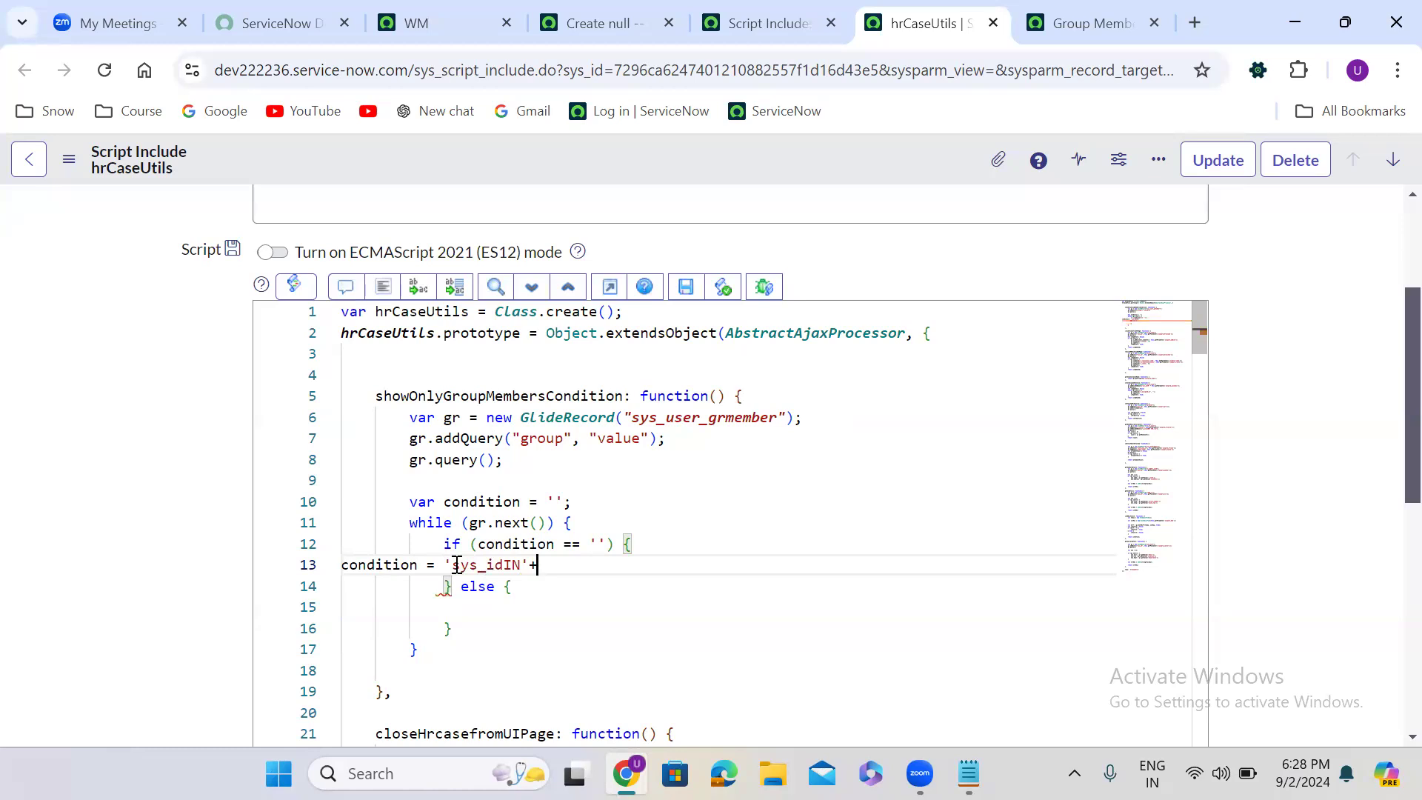
pyautogui.write('gr.')
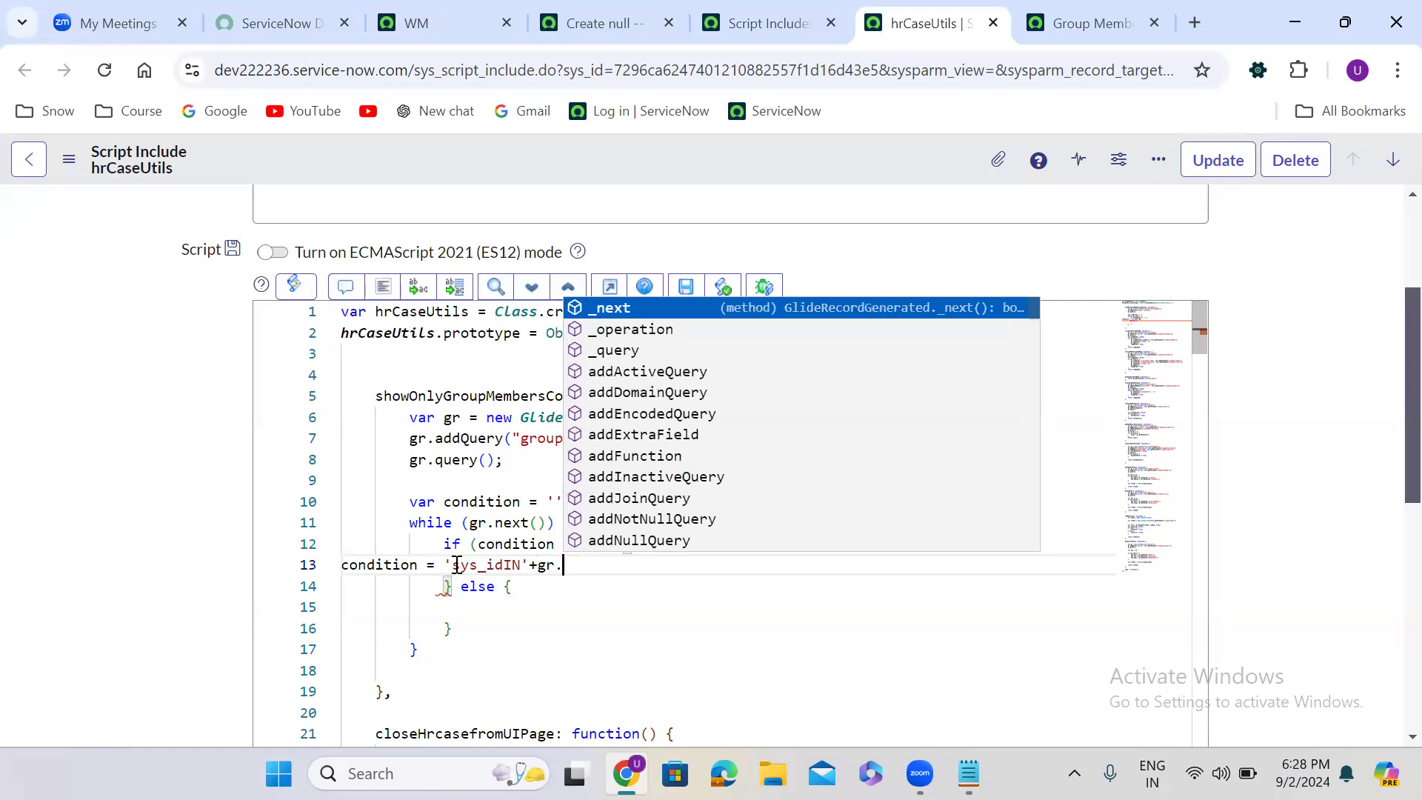
pyautogui.write('ge')
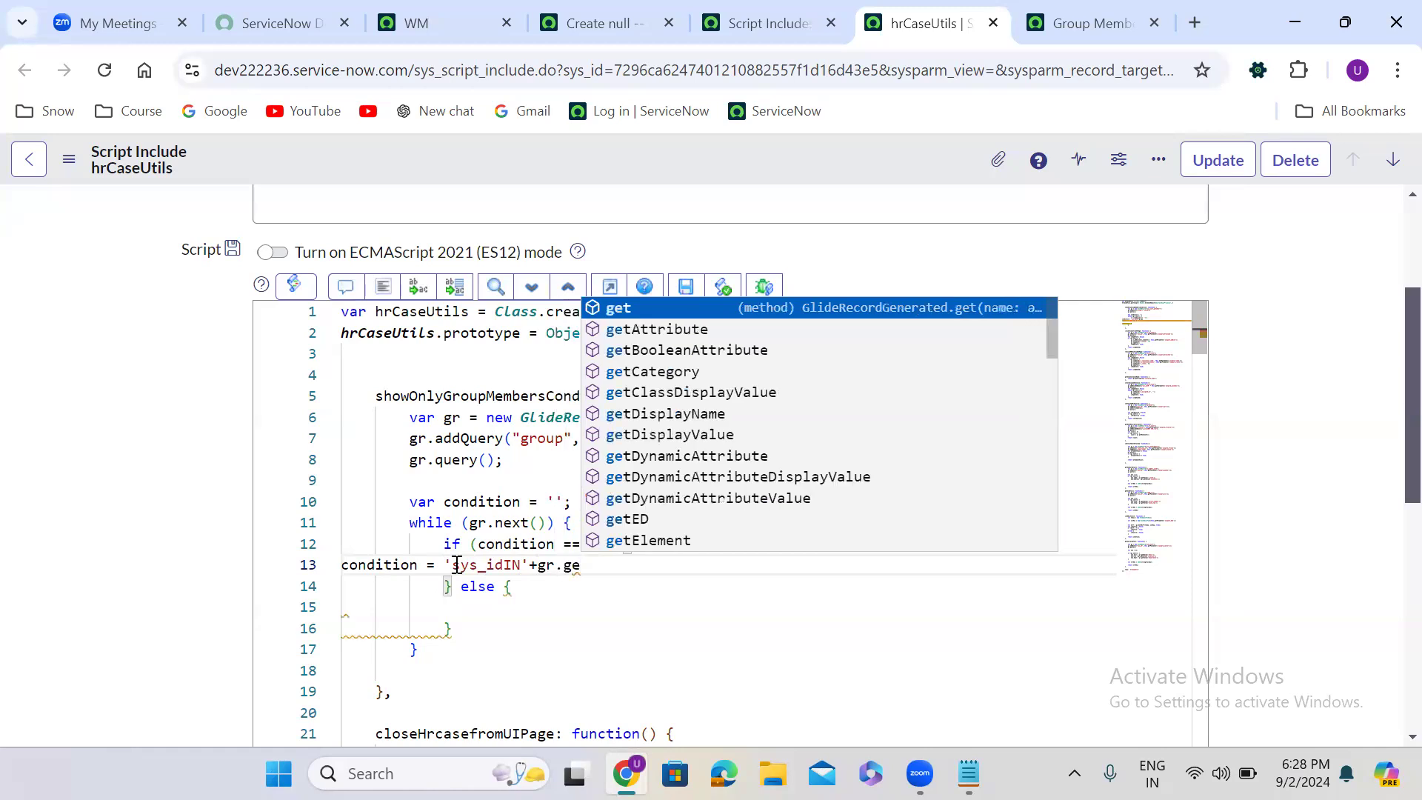
pyautogui.write('tVa')
pyautogui.press('Return')
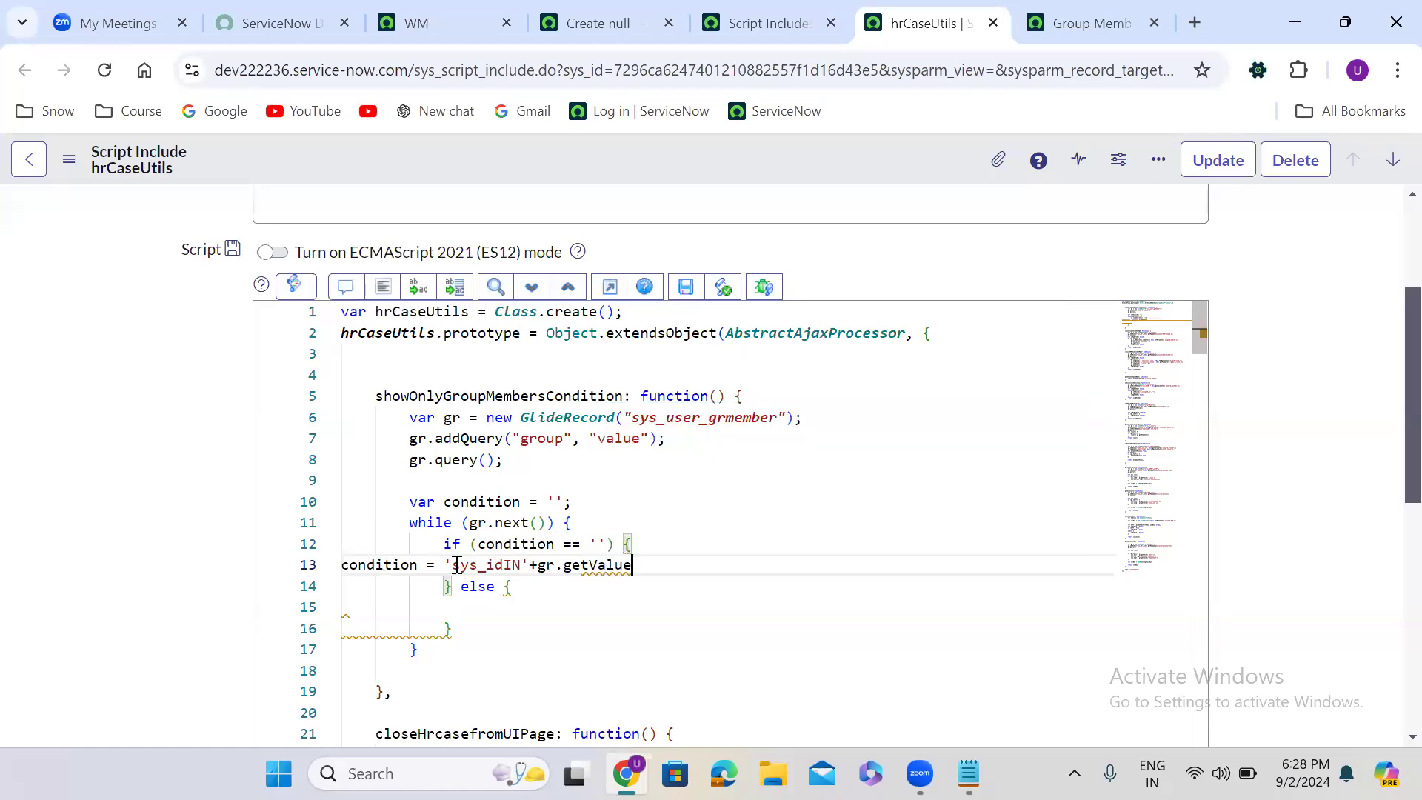
pyautogui.write("('user');")
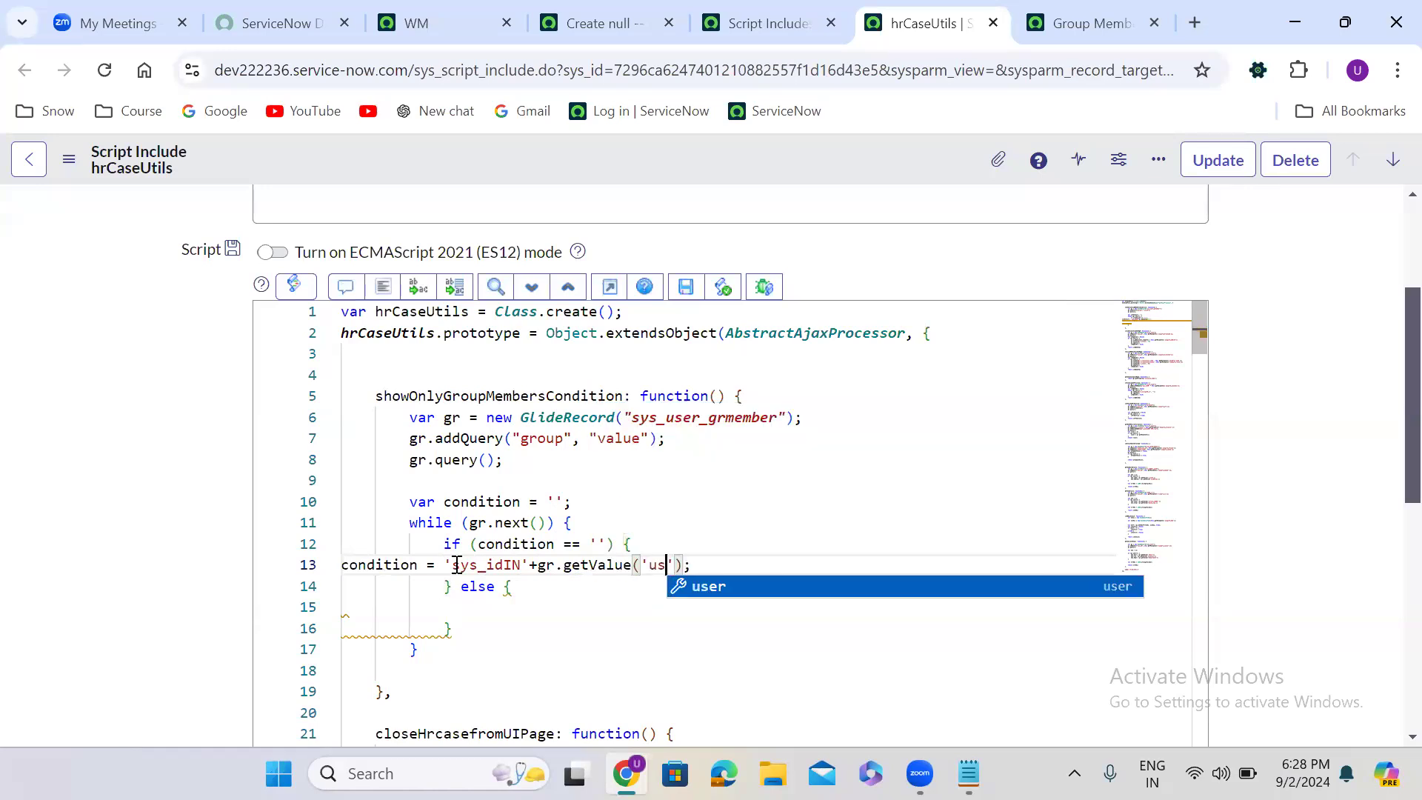
pyautogui.click(383, 286)
# - Copy the assignment into the else branch, change it to condition += ',' + gr.getValue('user'); and format the code
pyautogui.moveTo(865, 564); pyautogui.dragTo(476, 566)
pyautogui.hotkey('ctrl', 'c')
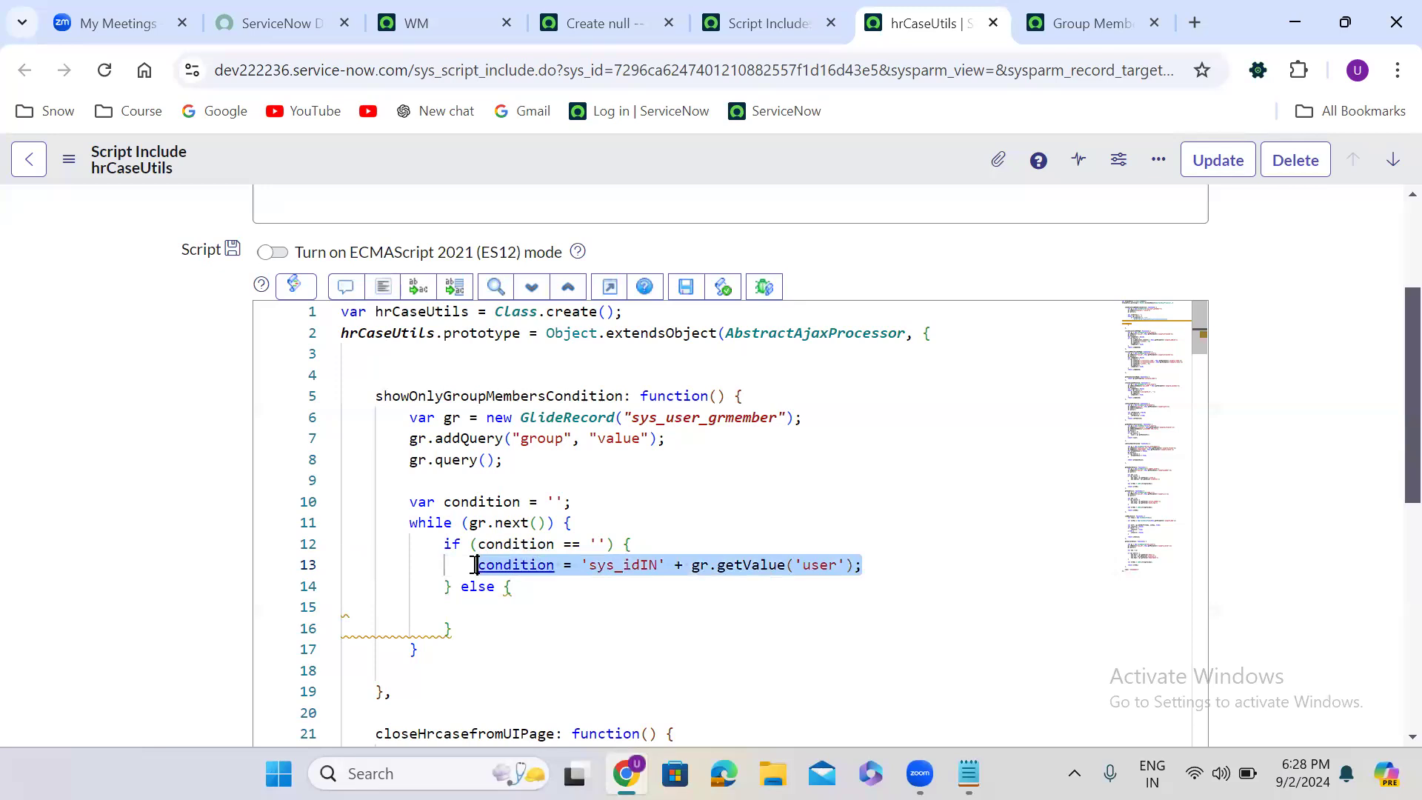
pyautogui.click(486, 613)
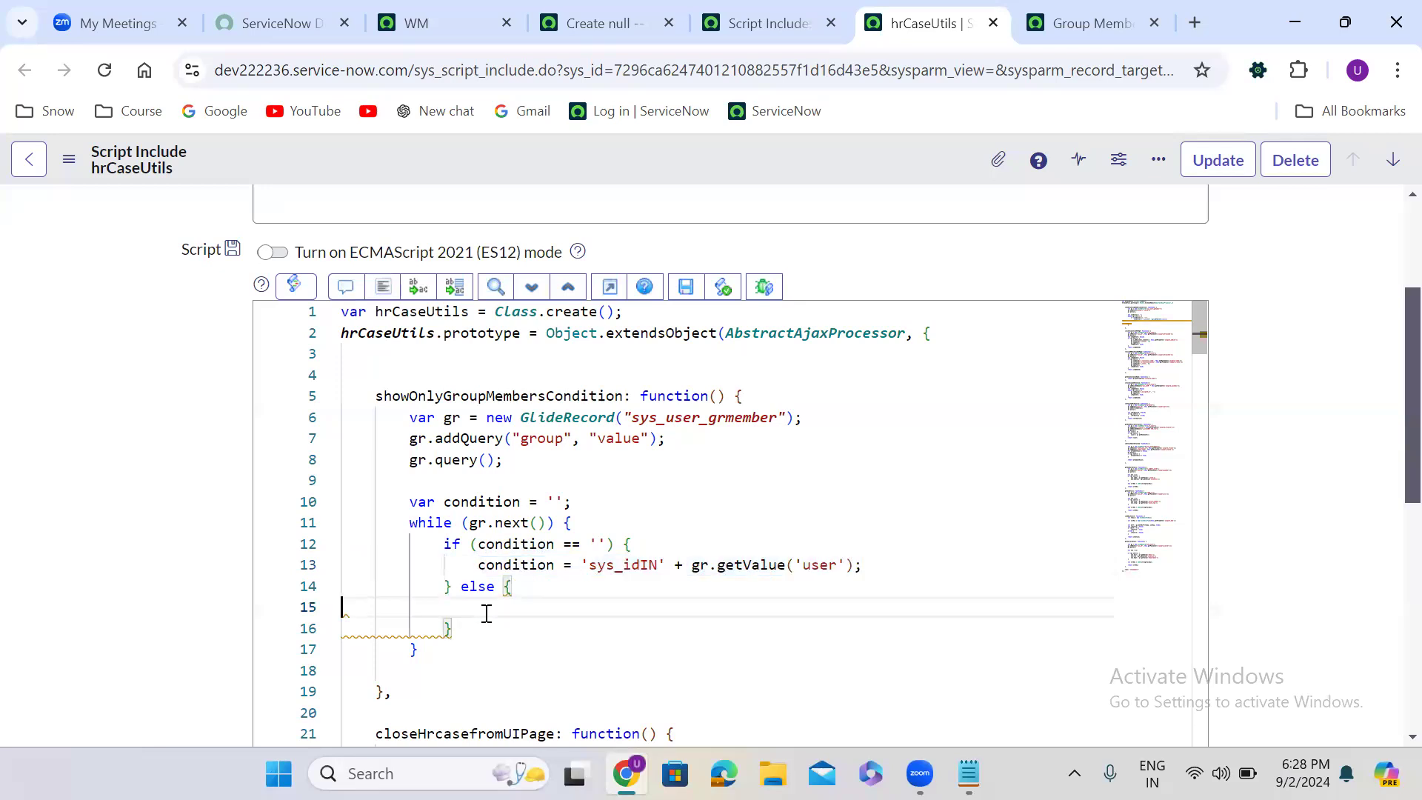
pyautogui.hotkey('ctrl', 'v')
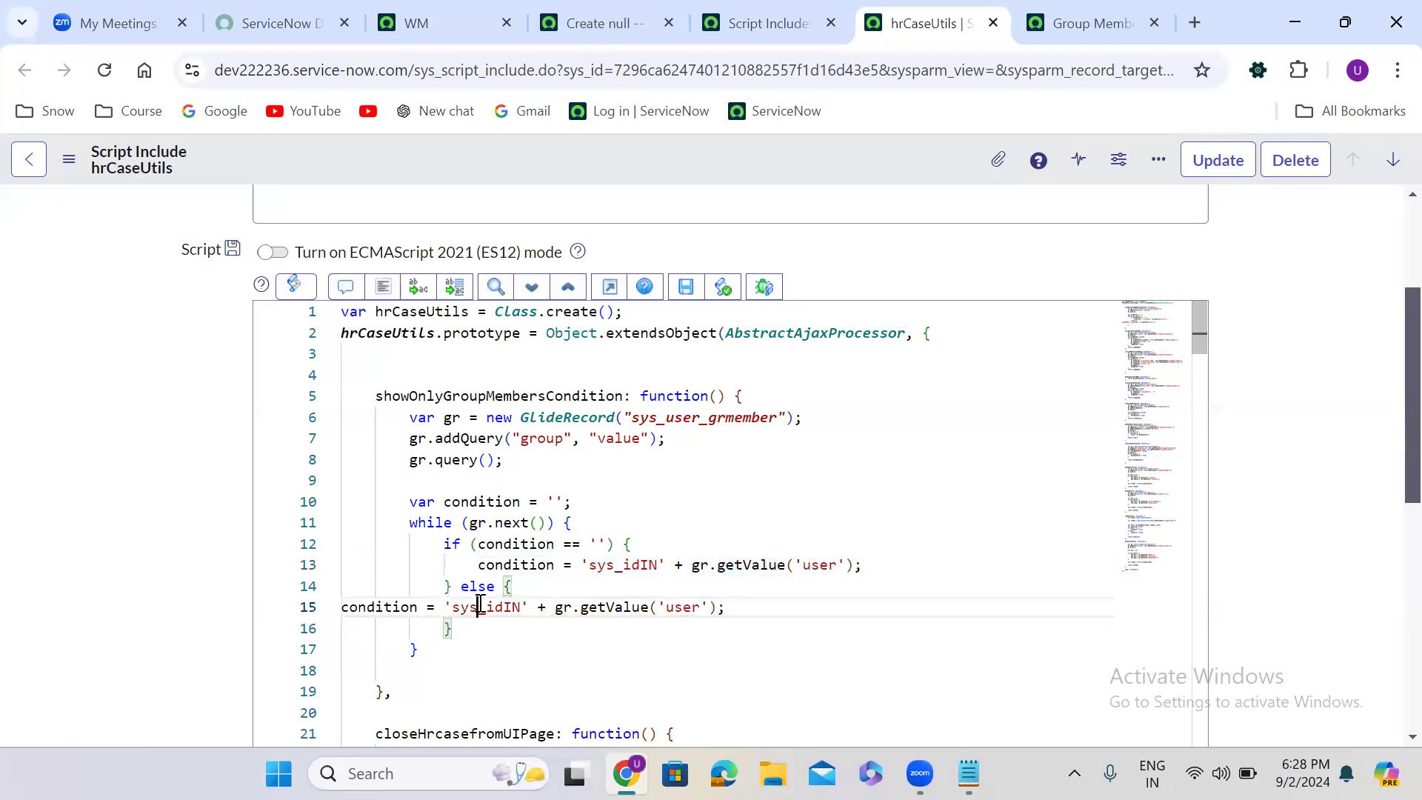
pyautogui.doubleClick(480, 606)
pyautogui.press('BackSpace')
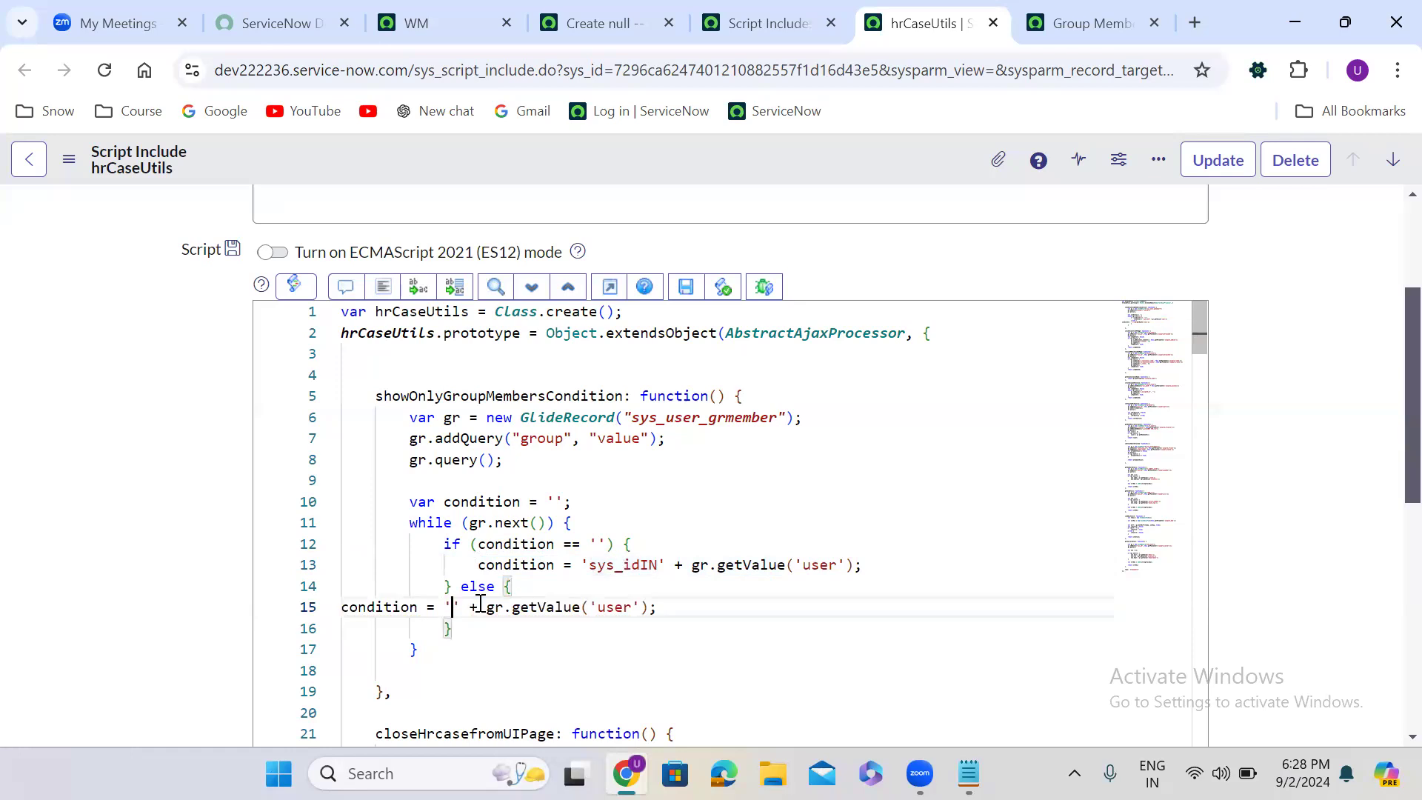
pyautogui.write(',')
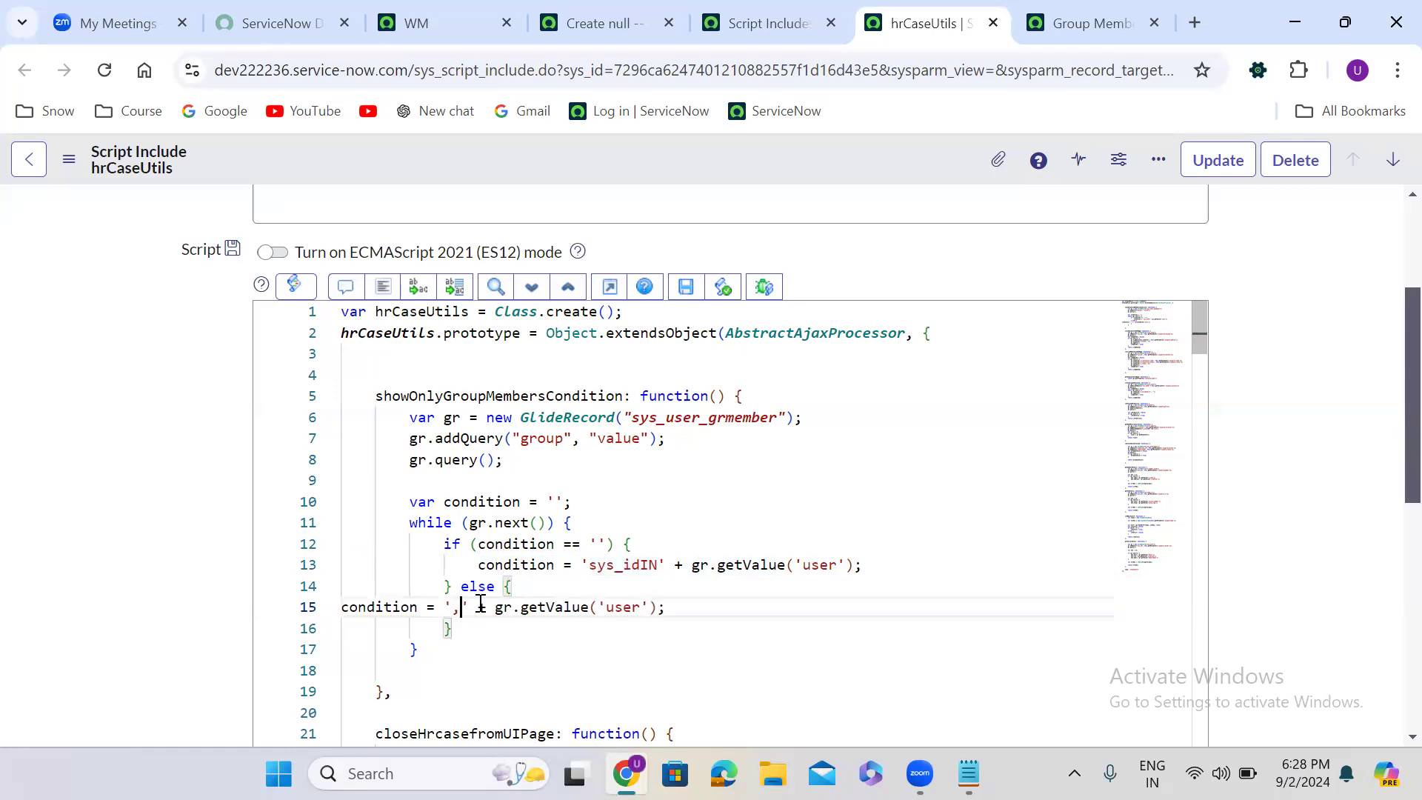
pyautogui.click(424, 607)
pyautogui.write('+')
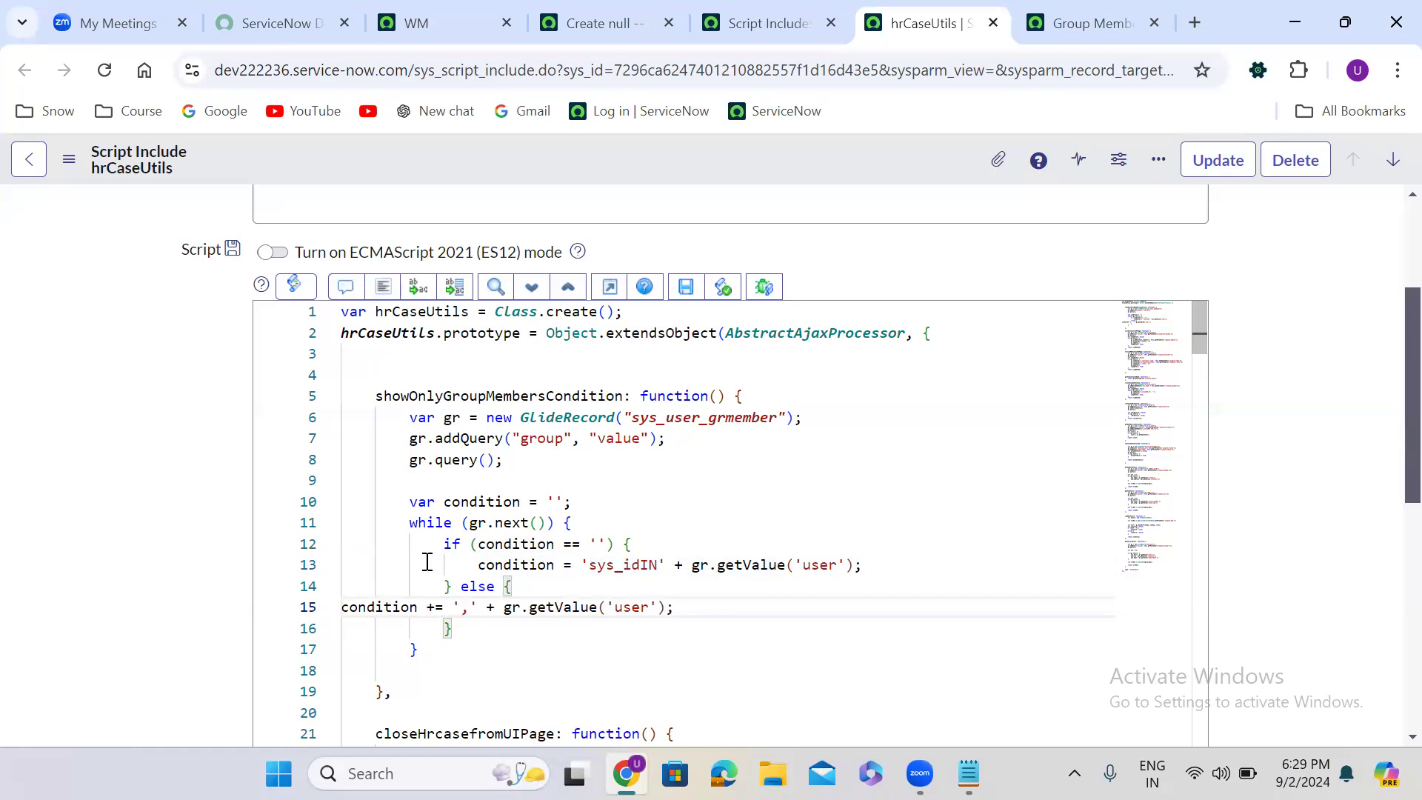
pyautogui.click(382, 288)
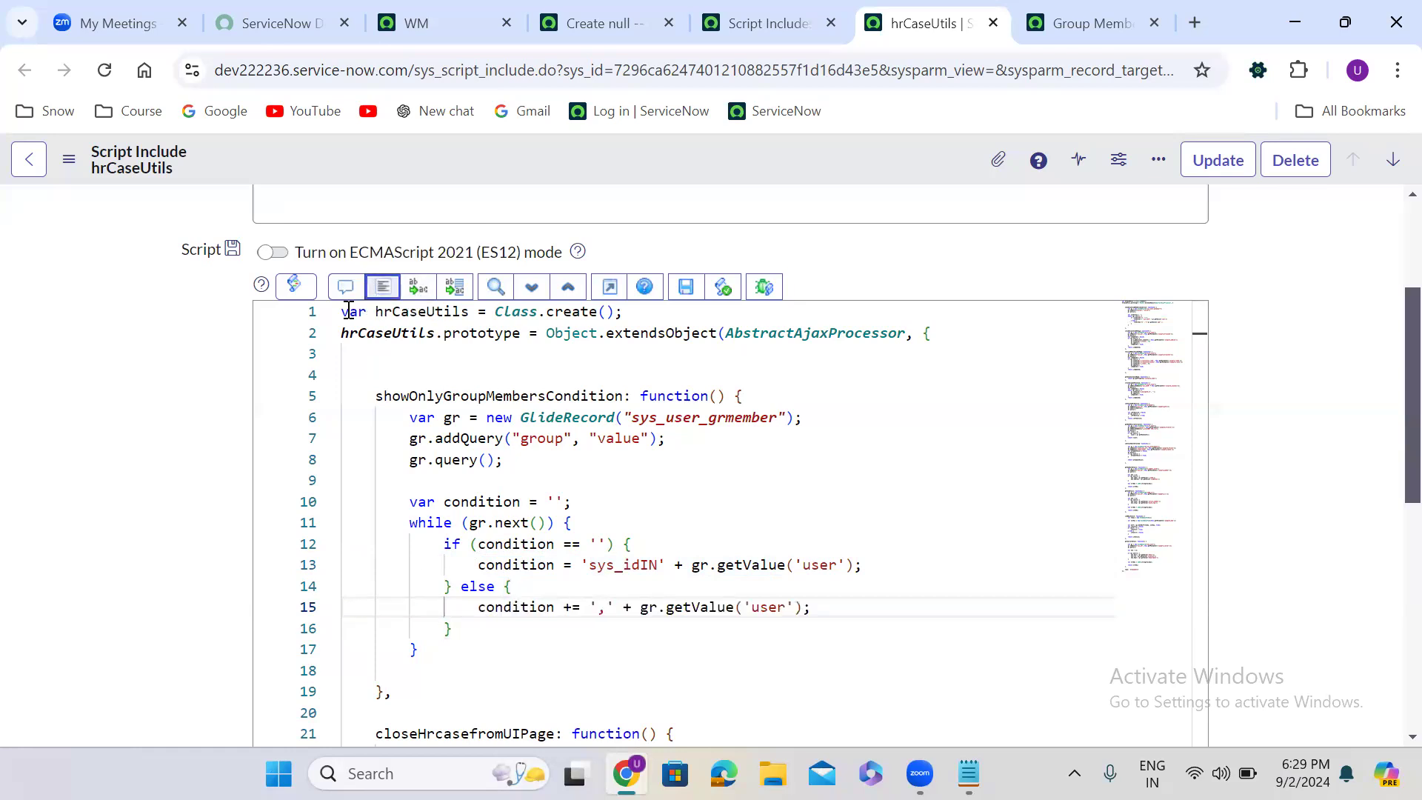
pyautogui.scroll(-1, 234, 546)
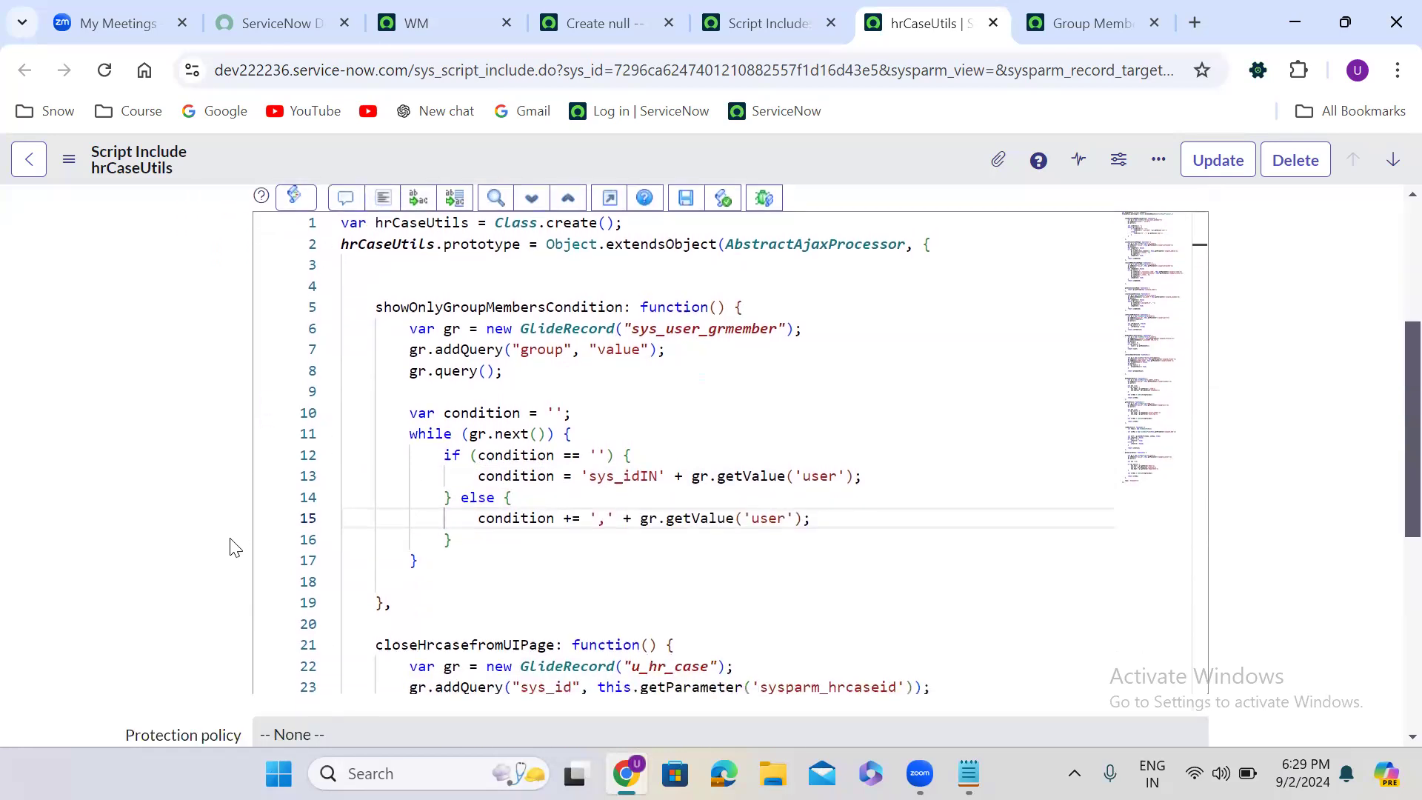
pyautogui.click(570, 412)
pyautogui.write(';')
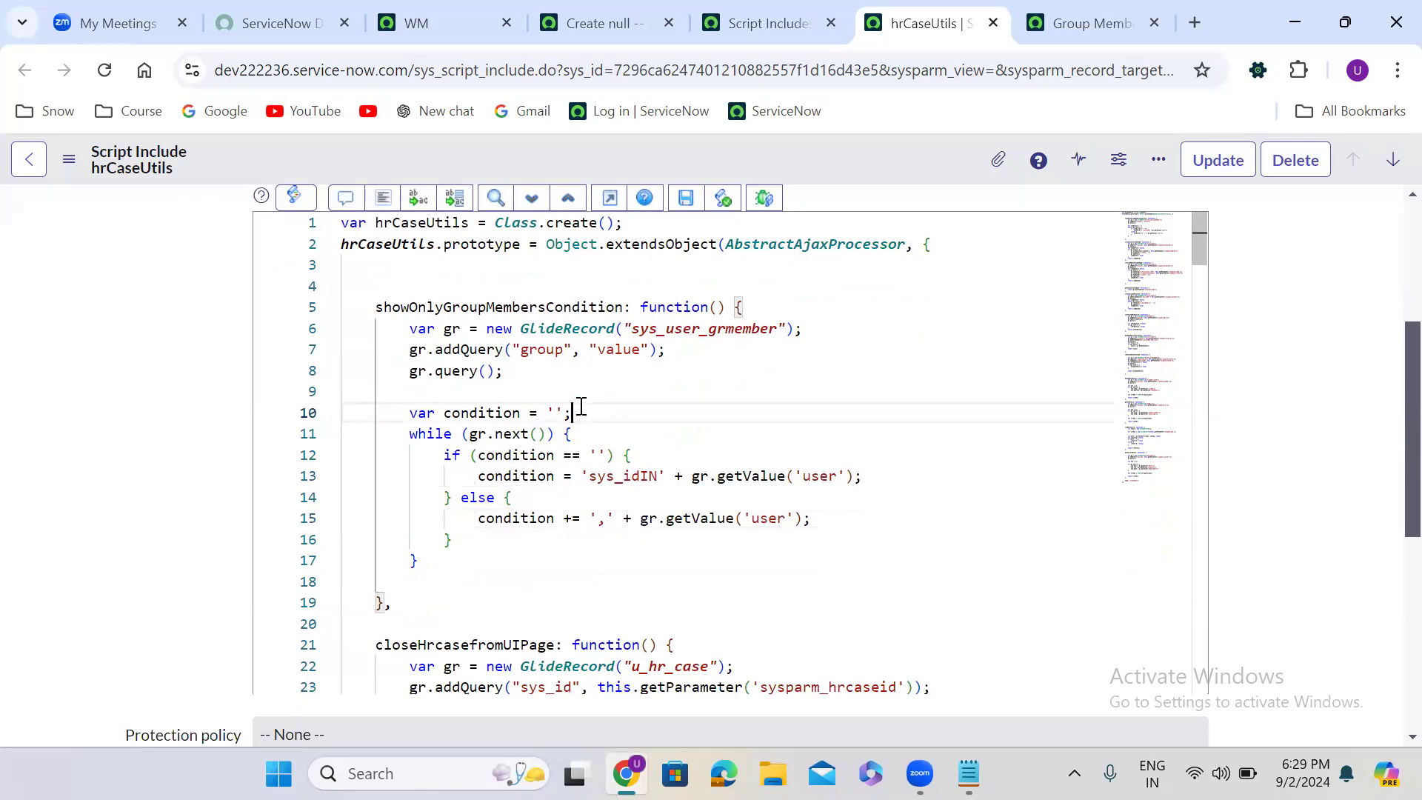
# - Insert a blank line above the while loop, add return condition; after it, and give showOnlyGroupMembersCondition a current parameter
pyautogui.press('Return')
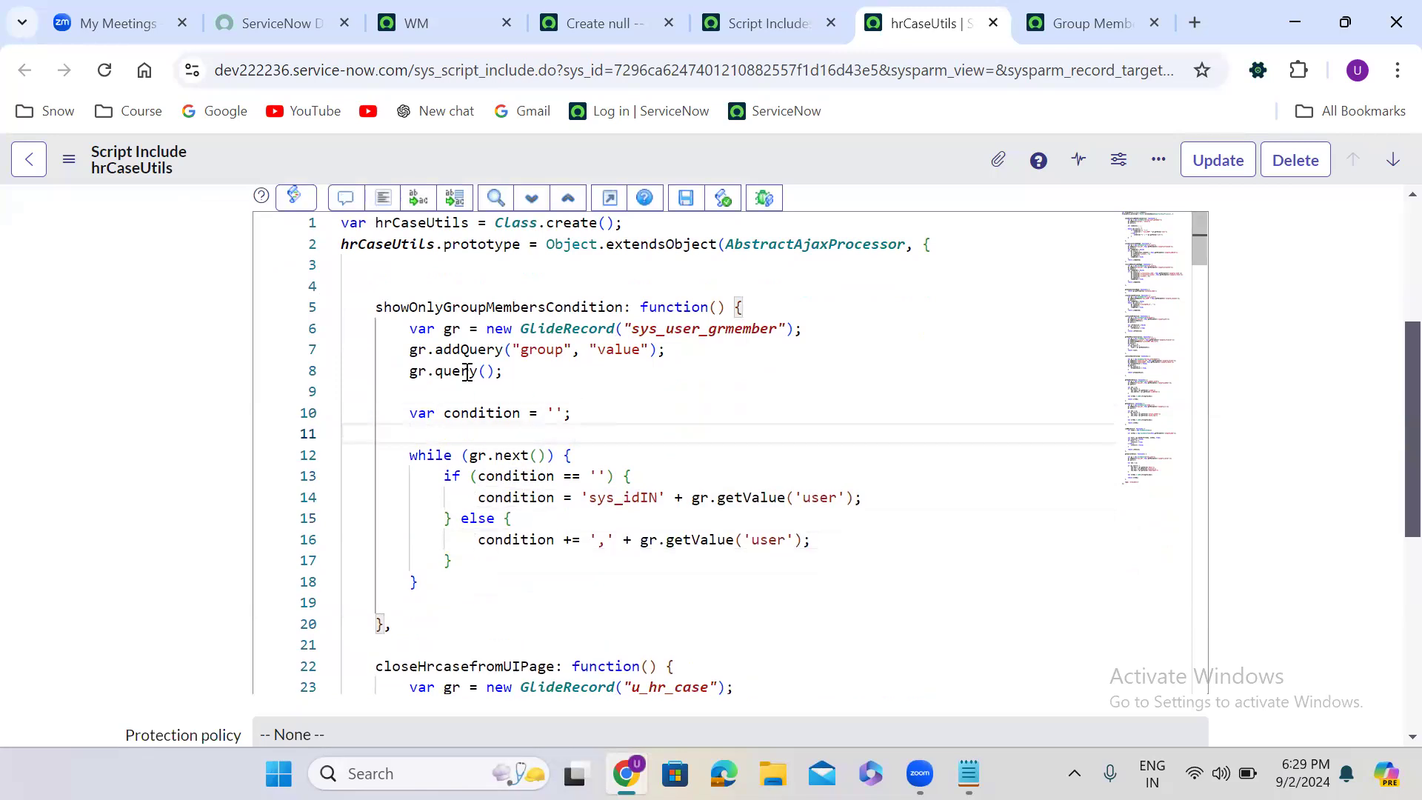
pyautogui.click(434, 307)
pyautogui.doubleClick(434, 306)
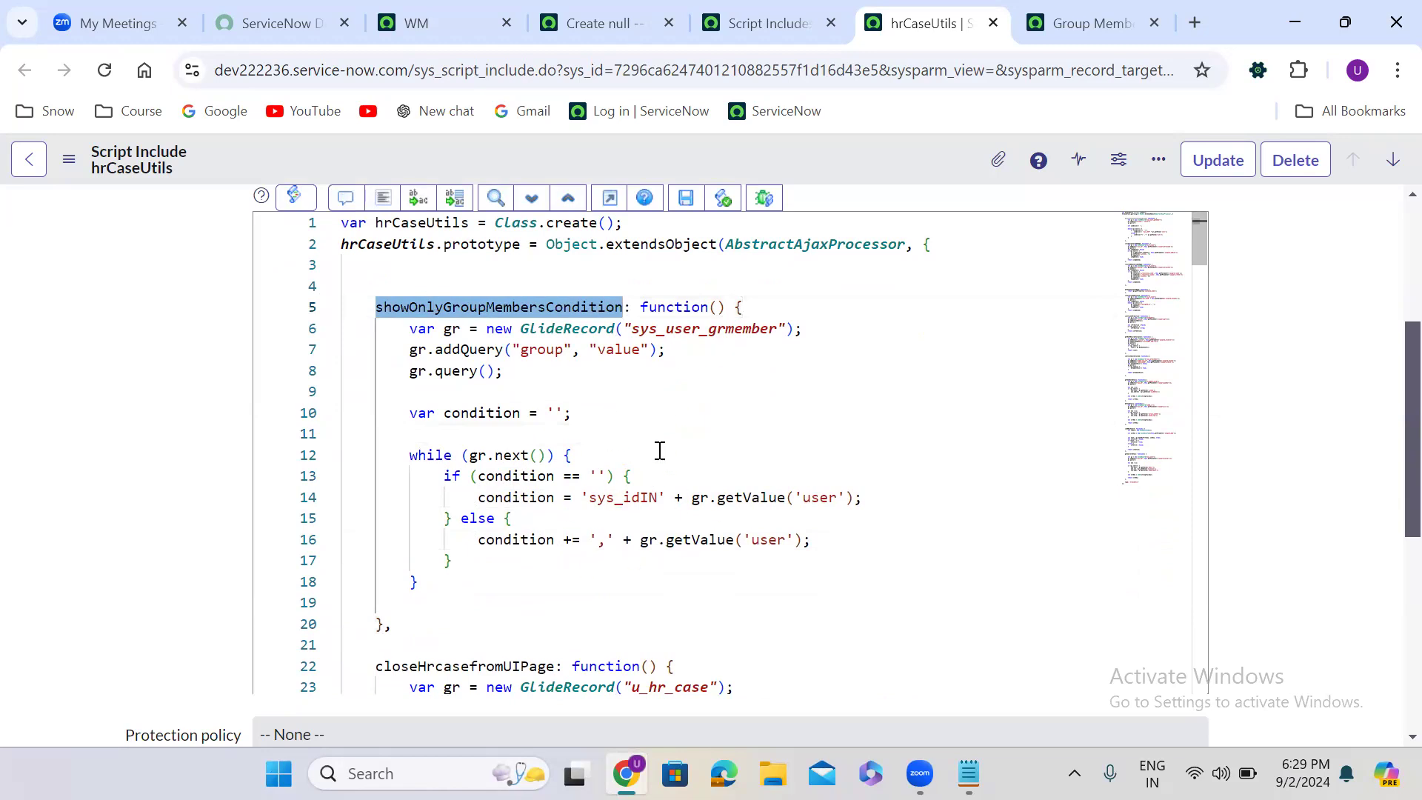
pyautogui.click(444, 584)
pyautogui.press('Return')
pyautogui.press('Return')
pyautogui.write('re')
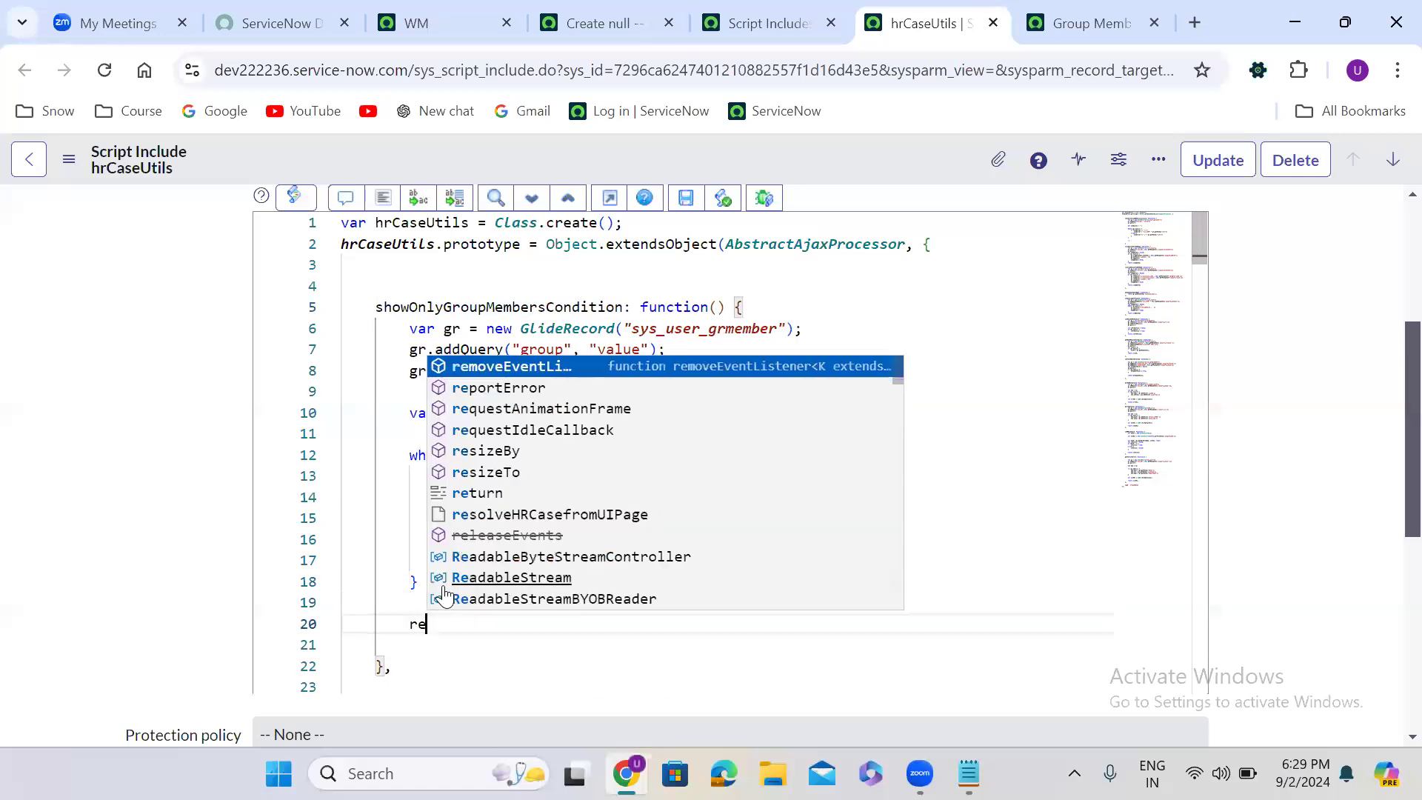
pyautogui.write('turn con')
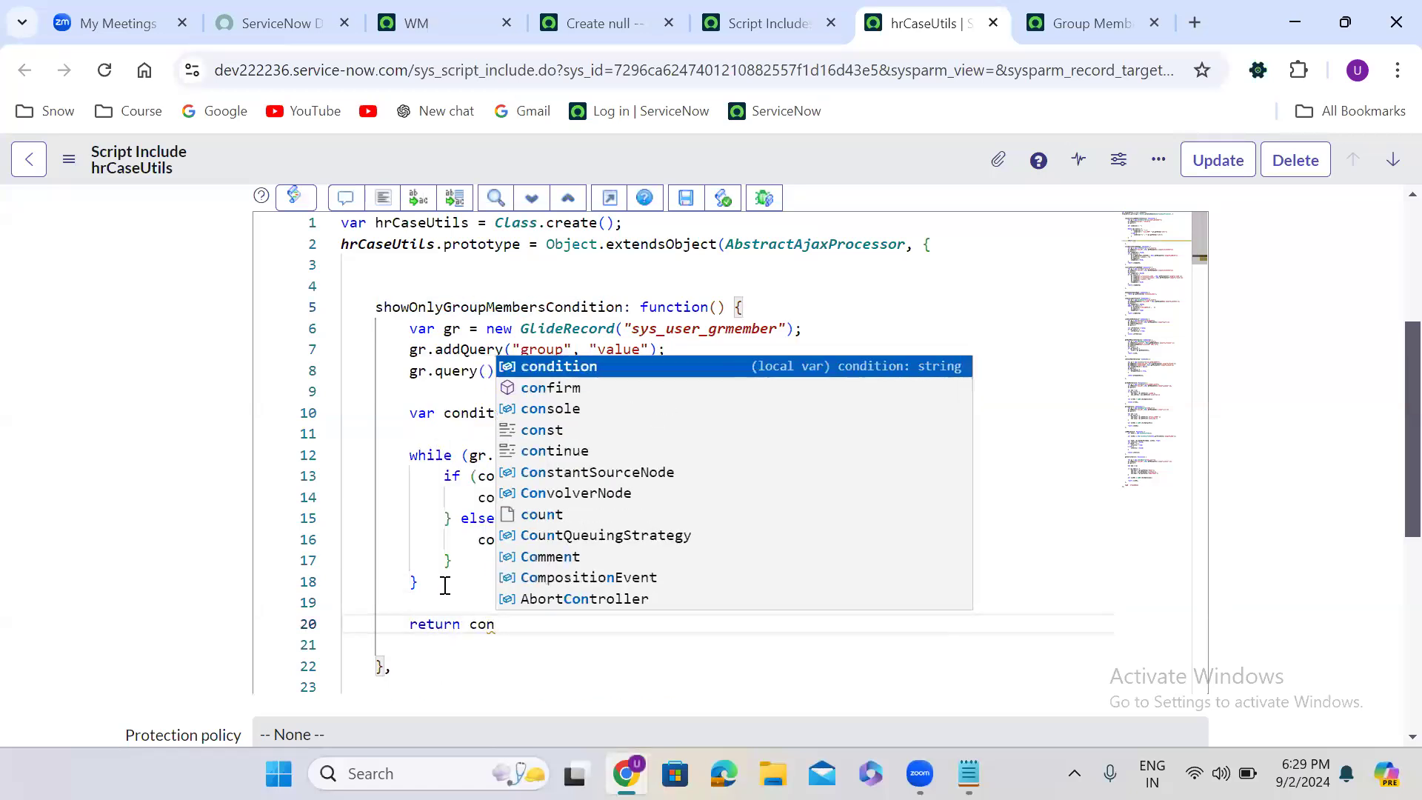
pyautogui.press('Return')
pyautogui.write(';')
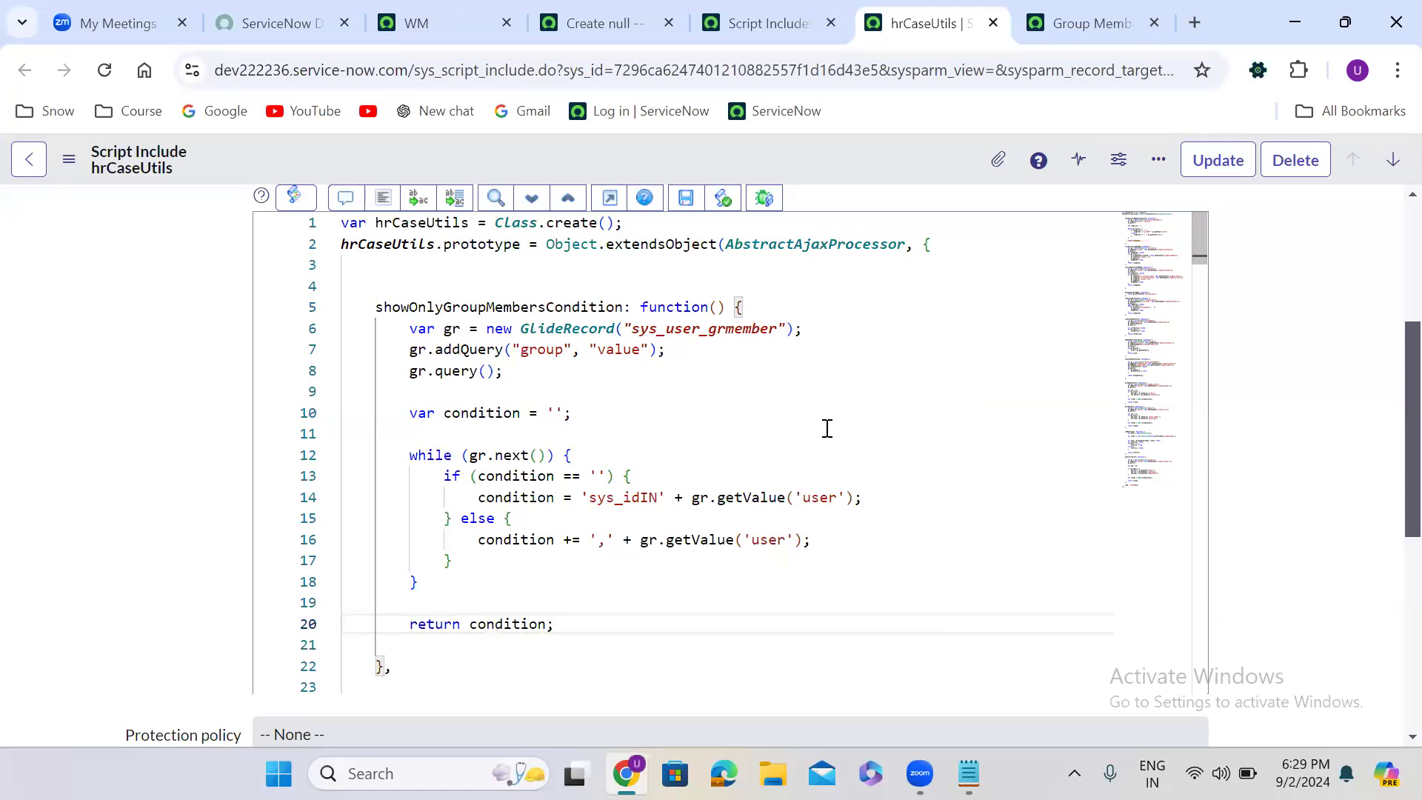
pyautogui.click(718, 306)
pyautogui.write('current')
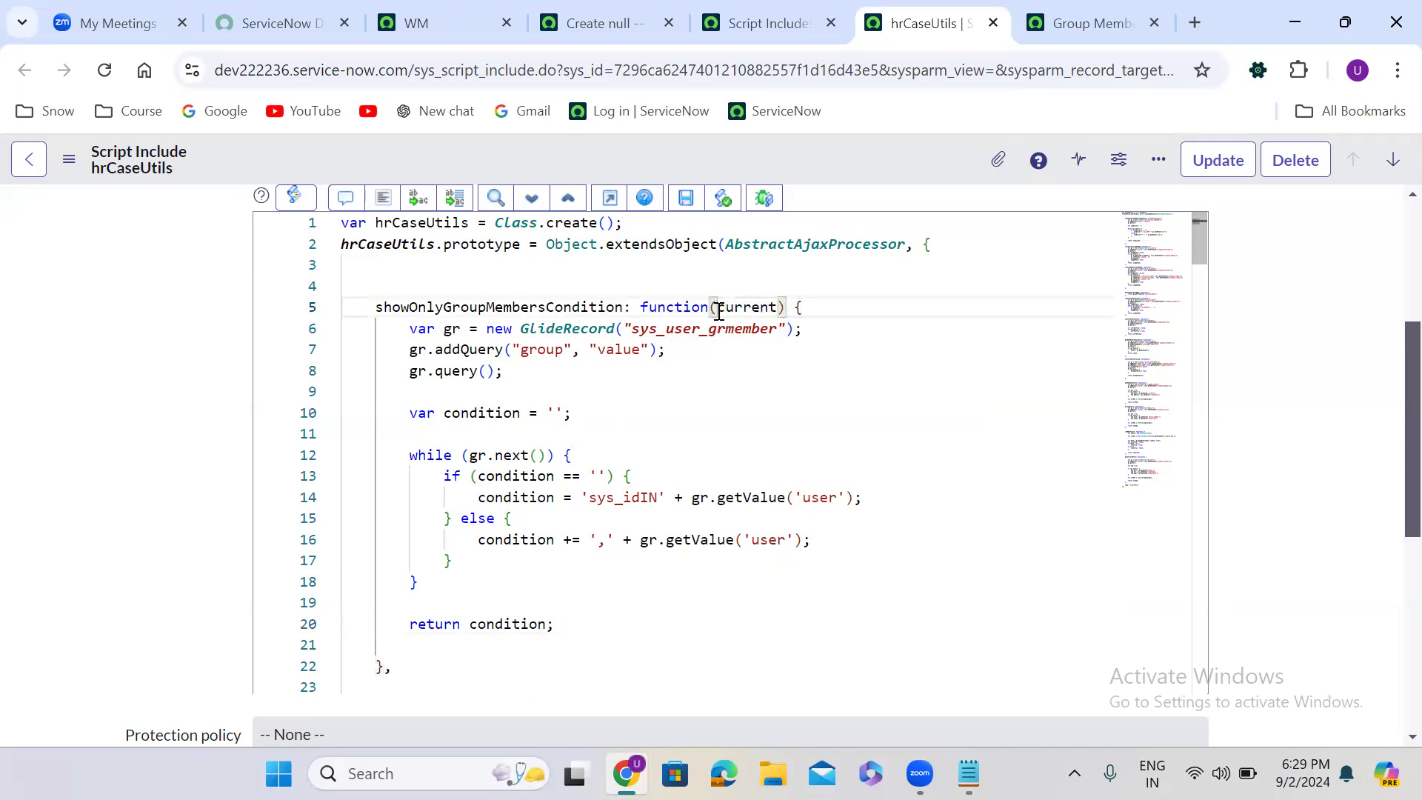
# - Replace "value" in the group query with current.u_assignment_group, format the code, and save the script include
pyautogui.moveTo(588, 349); pyautogui.dragTo(648, 351)
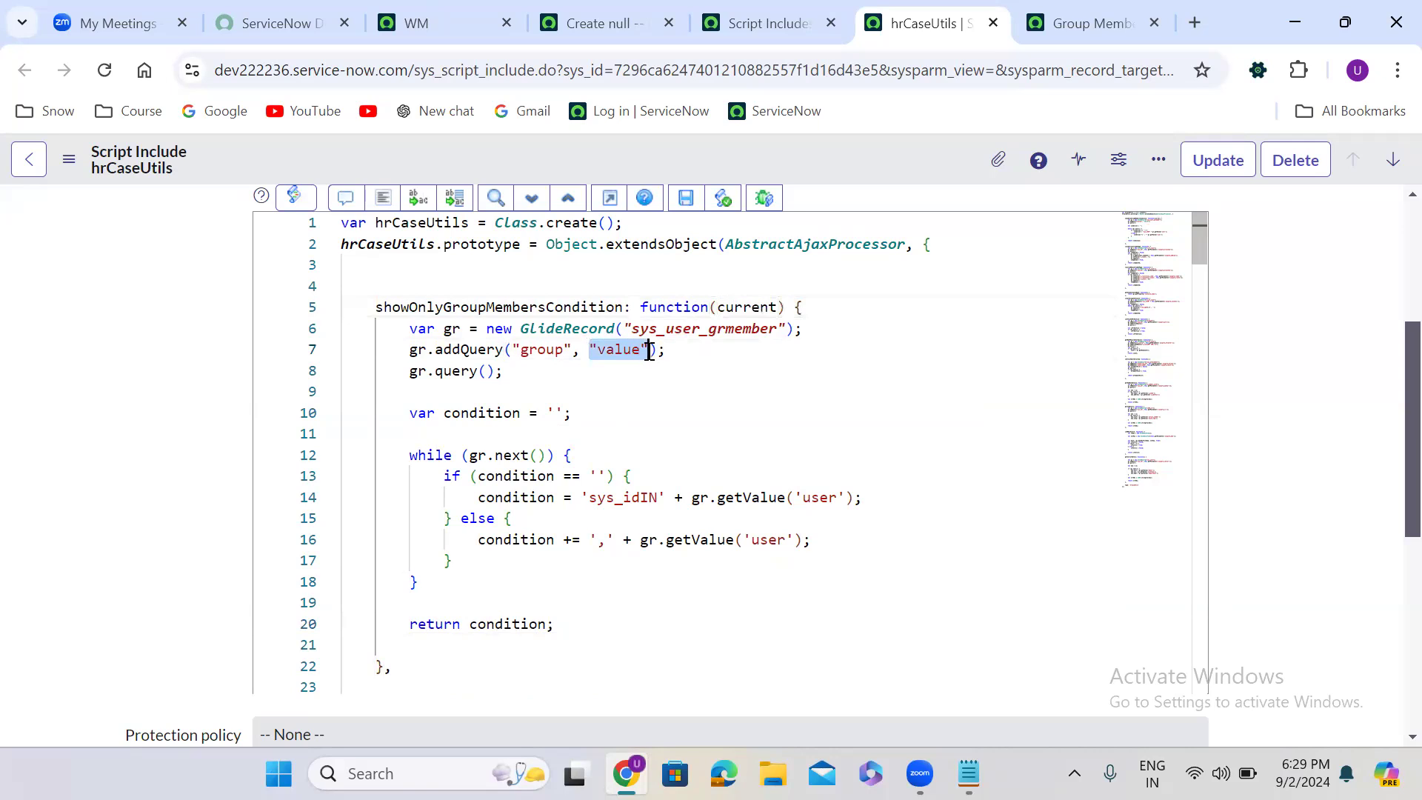
pyautogui.press('BackSpace')
pyautogui.write('curr')
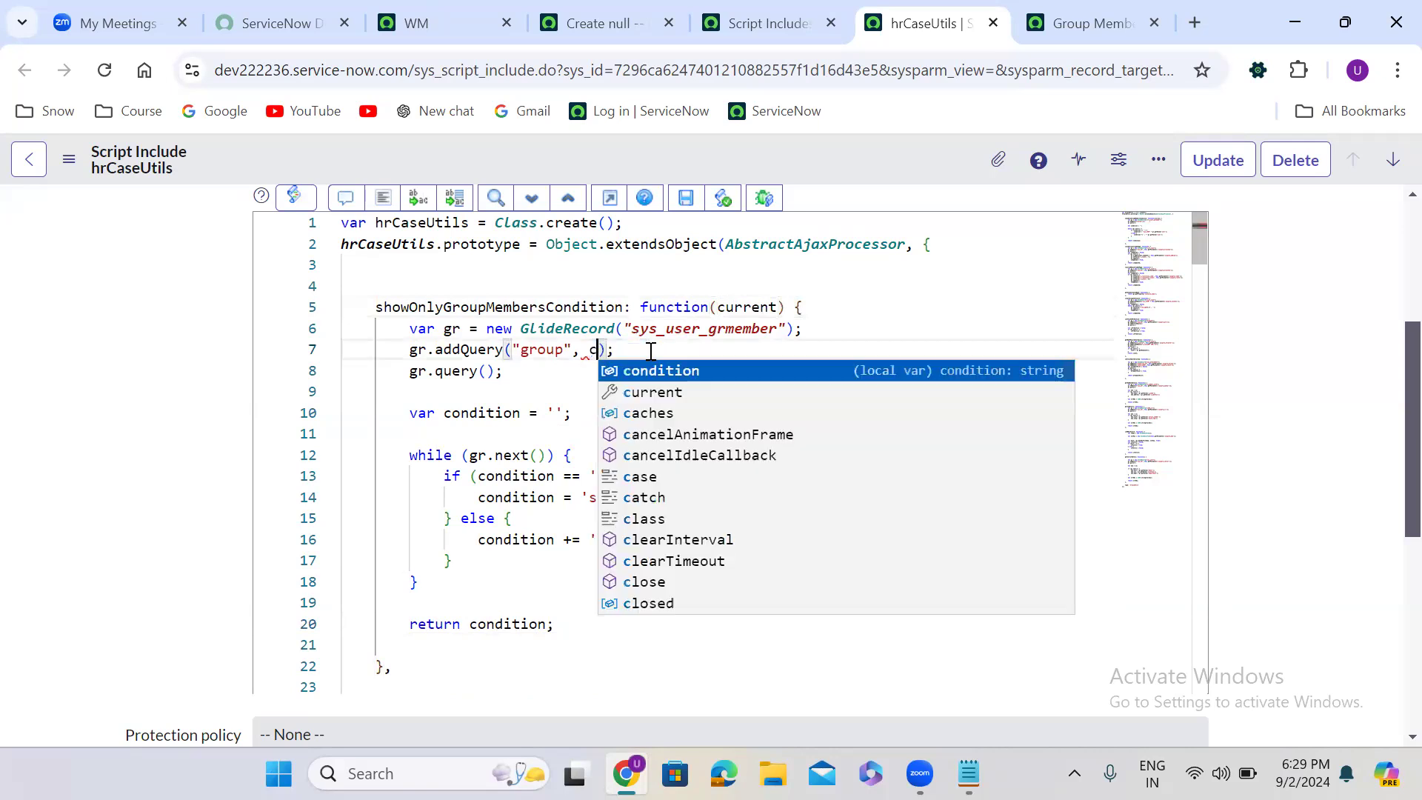
pyautogui.write('ent')
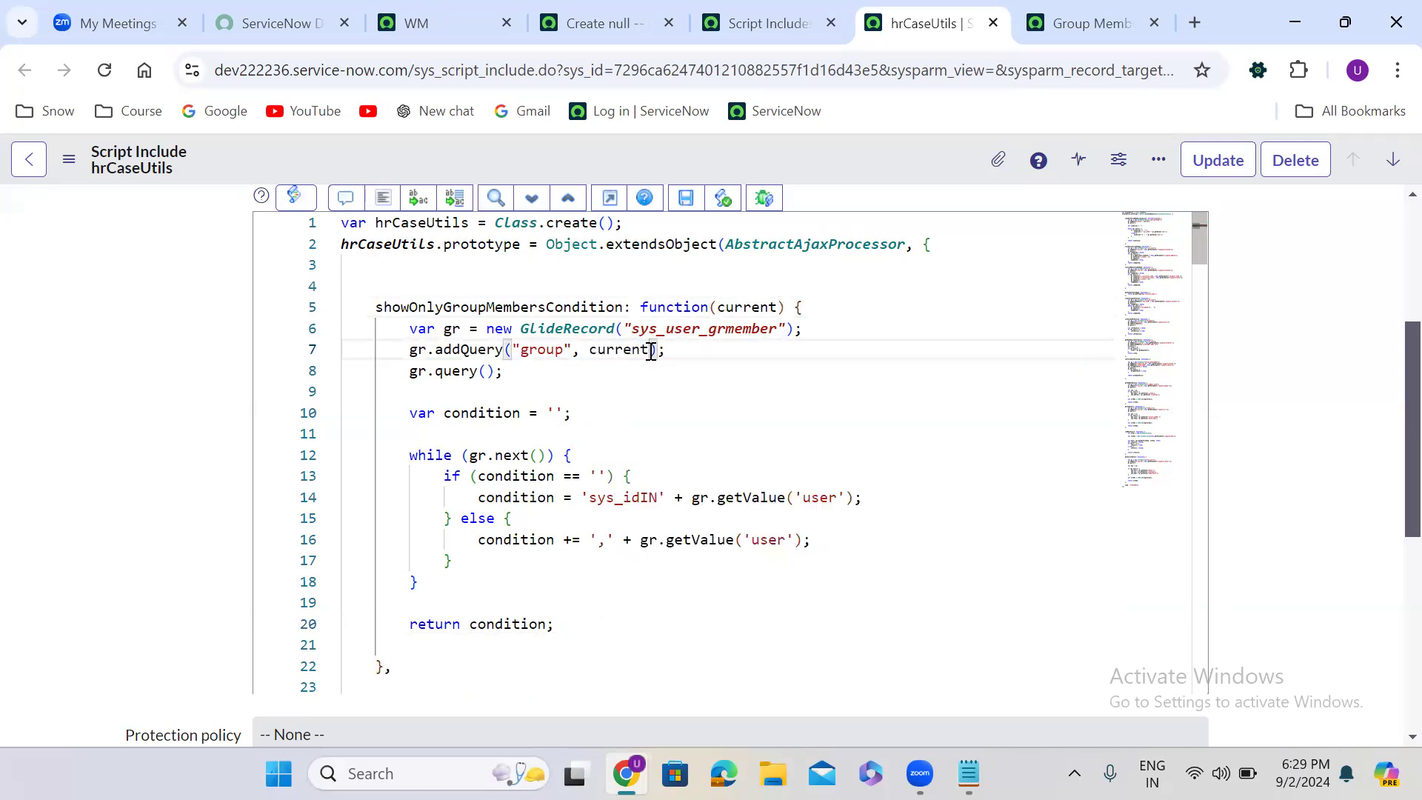
pyautogui.write('.u_a')
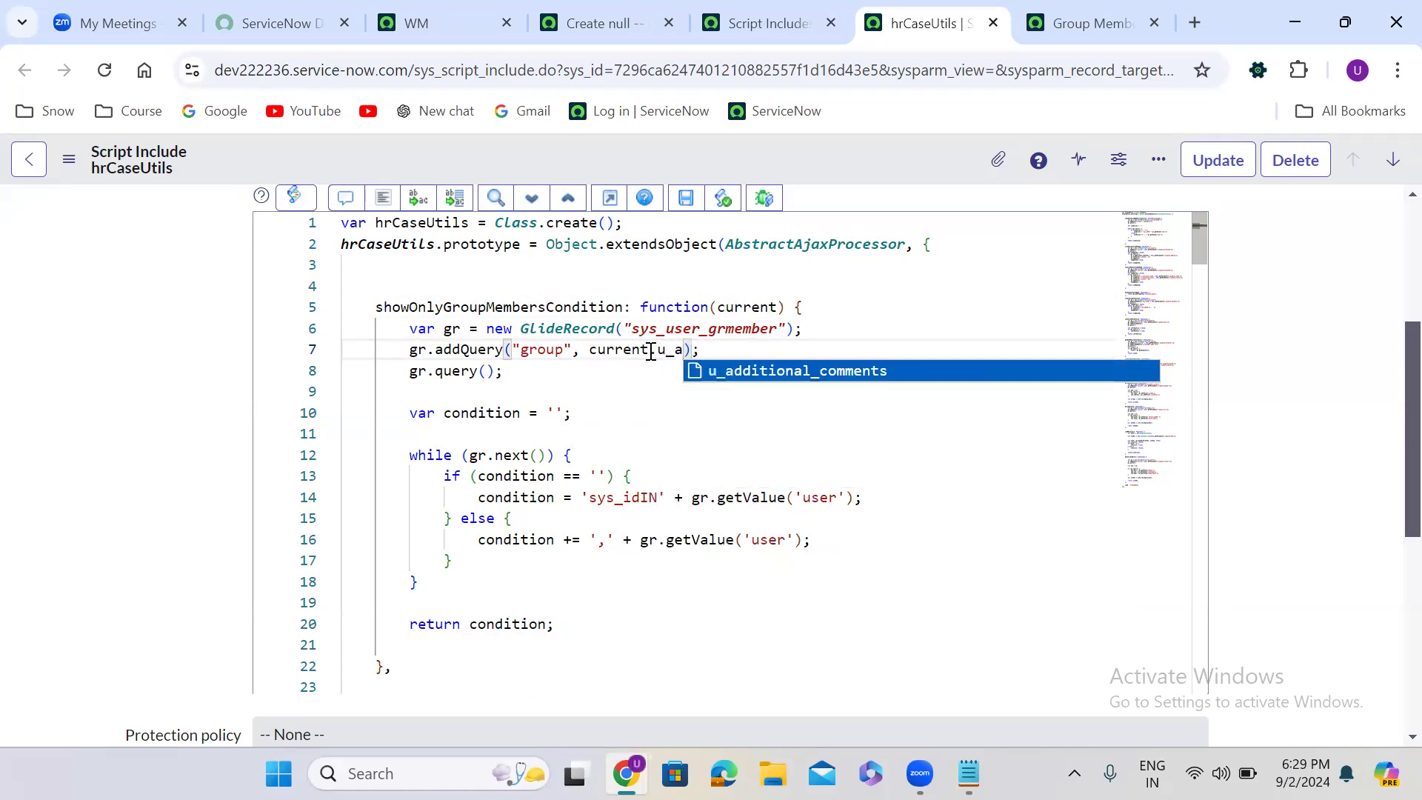
pyautogui.write('ssignment')
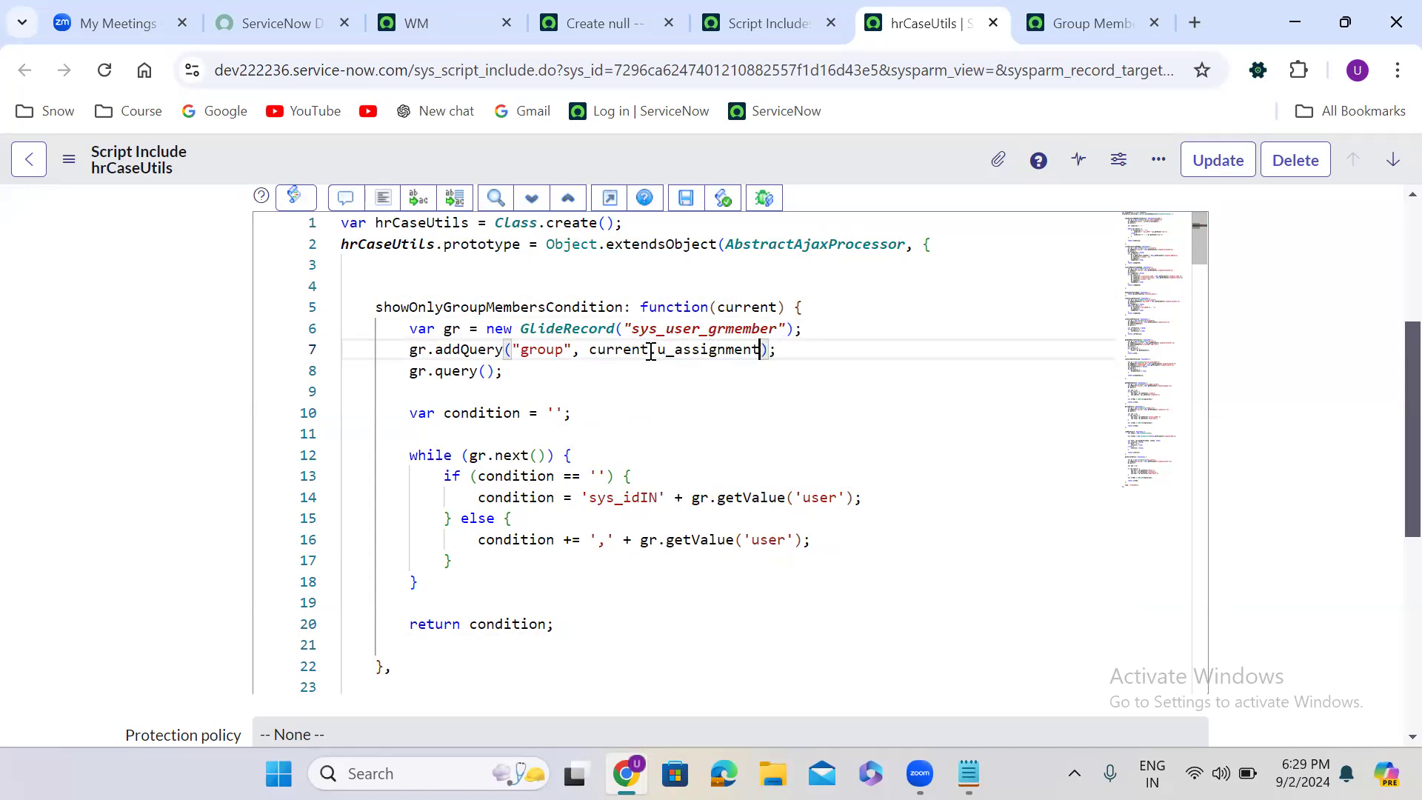
pyautogui.write('_group')
pyautogui.click(382, 199)
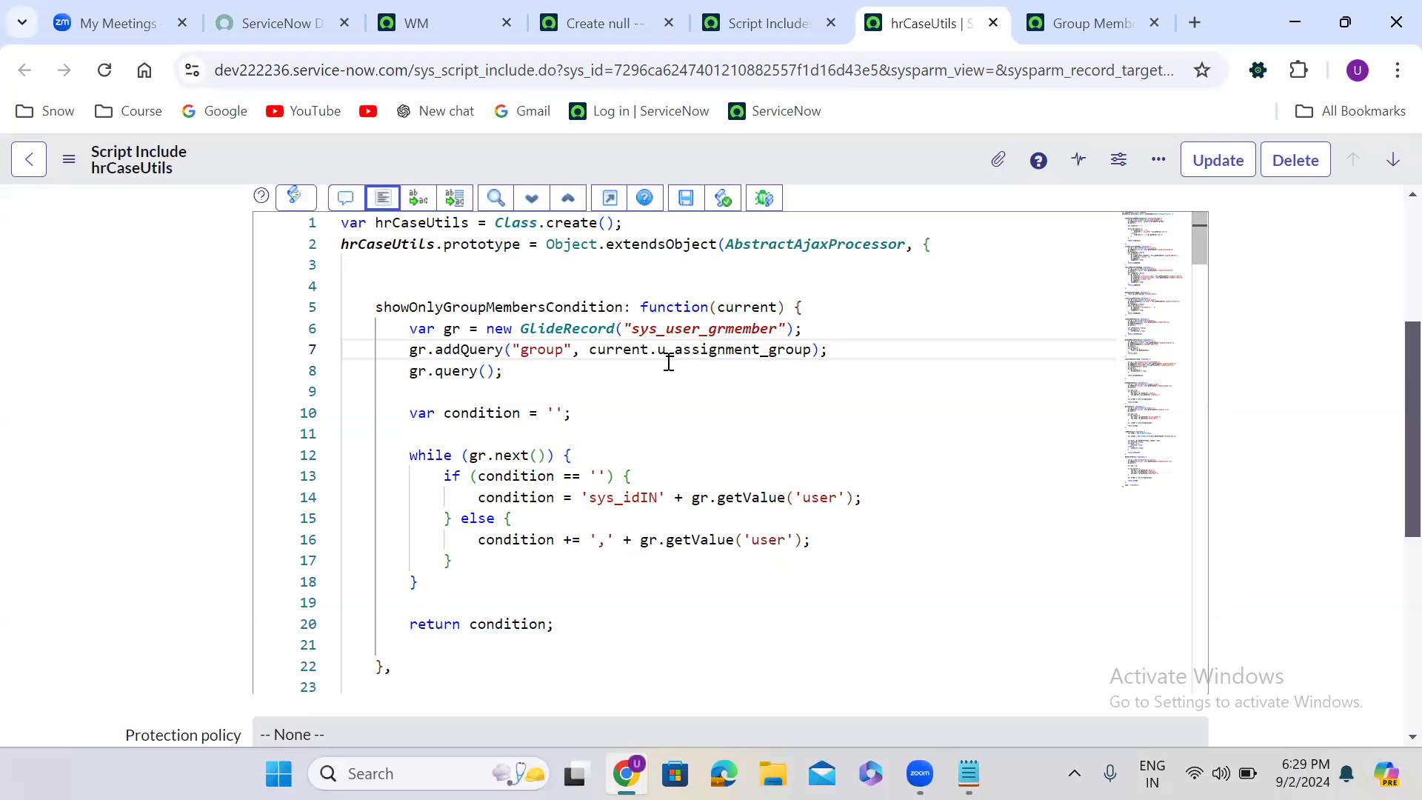
pyautogui.rightClick(645, 153)
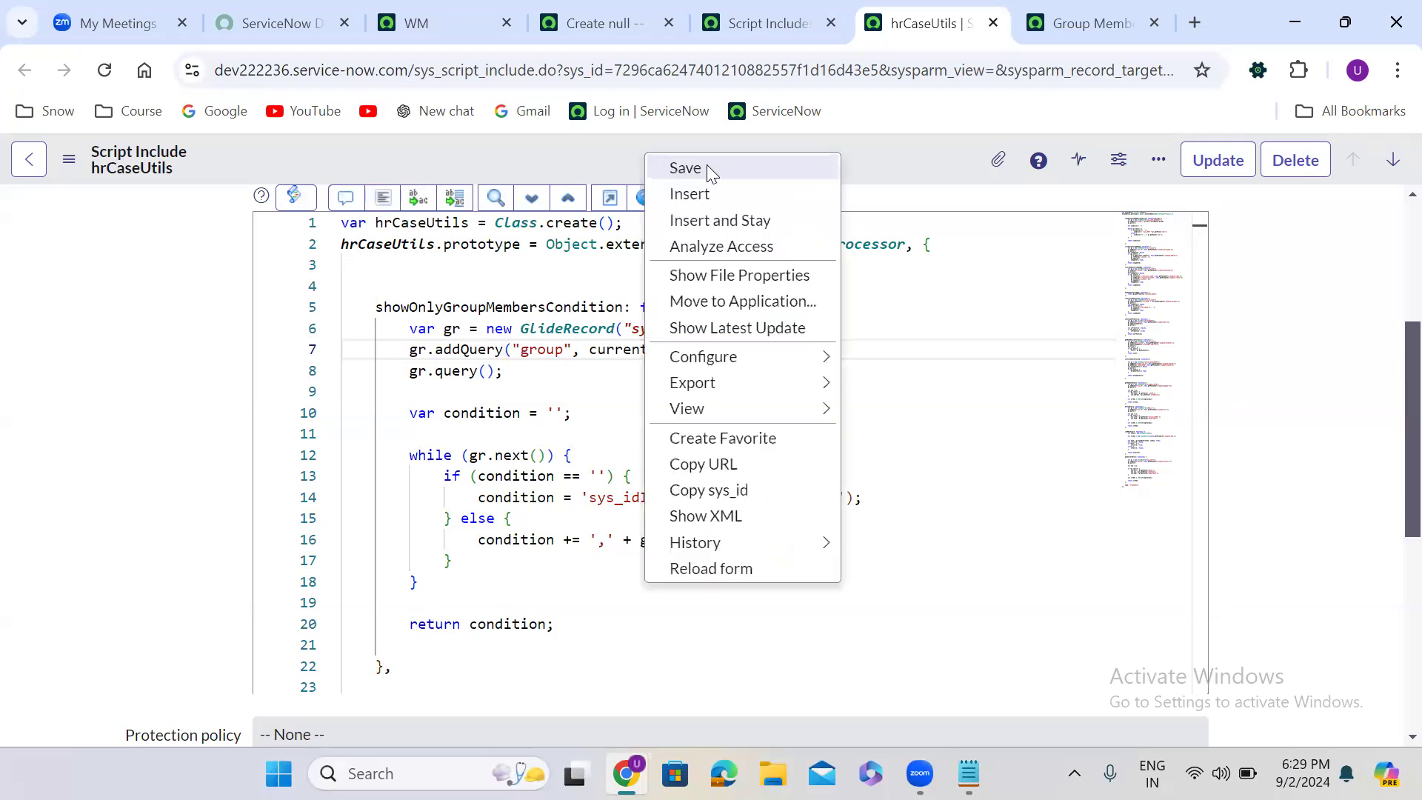
pyautogui.click(766, 168)
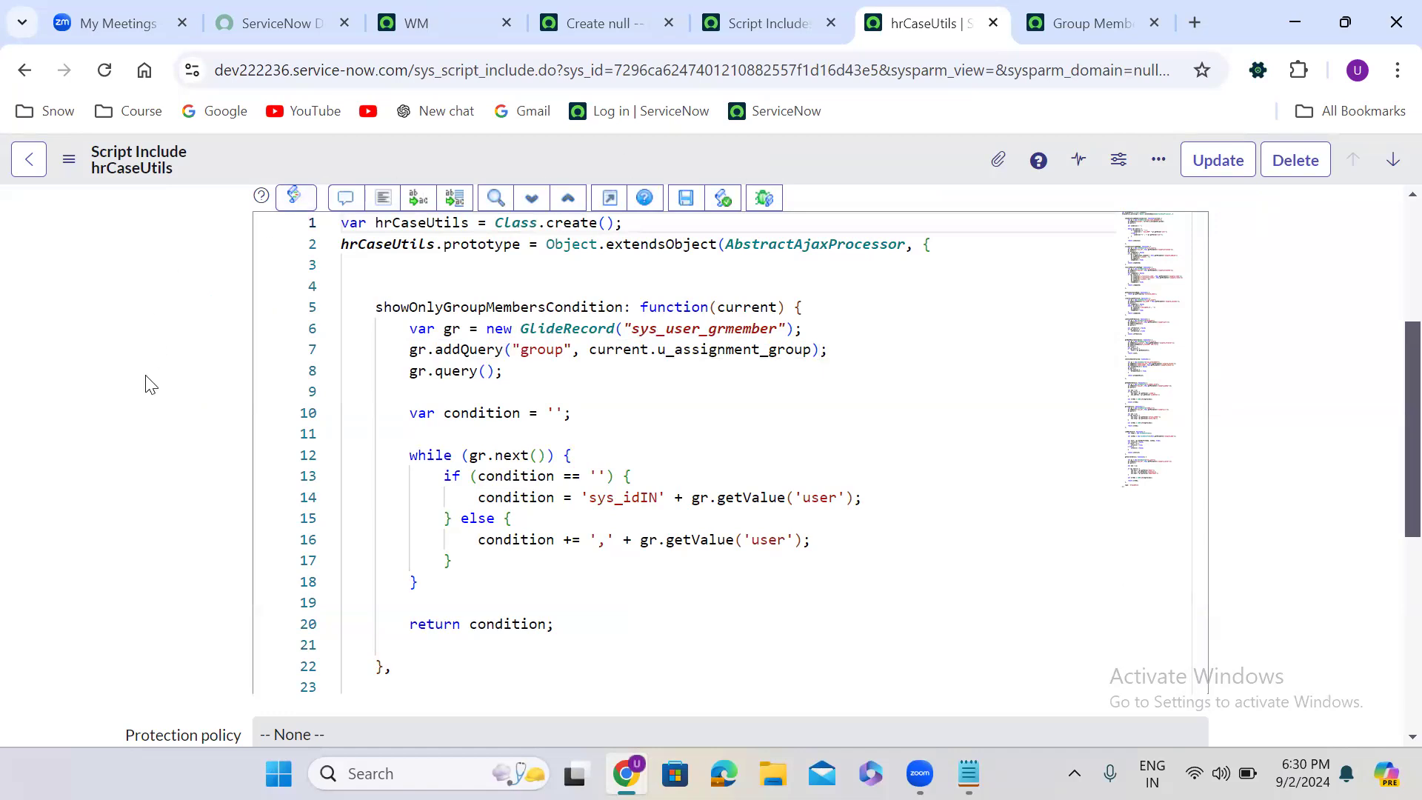
# - Review showOnlyGroupMembersCondition line by line, from its current parameter and group member query to the condition building and return statement
pyautogui.scroll(4, 145, 383)
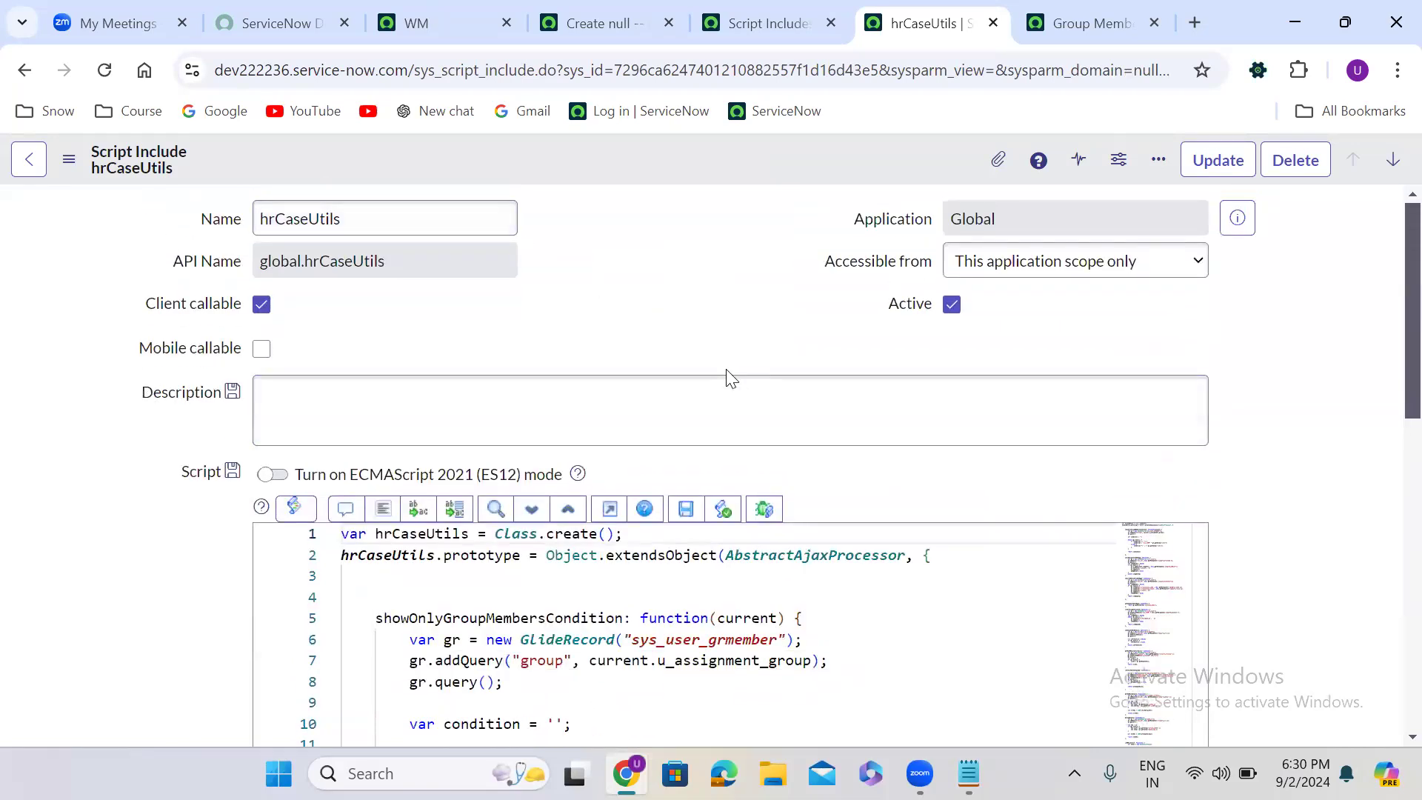
pyautogui.scroll(-4, 636, 328)
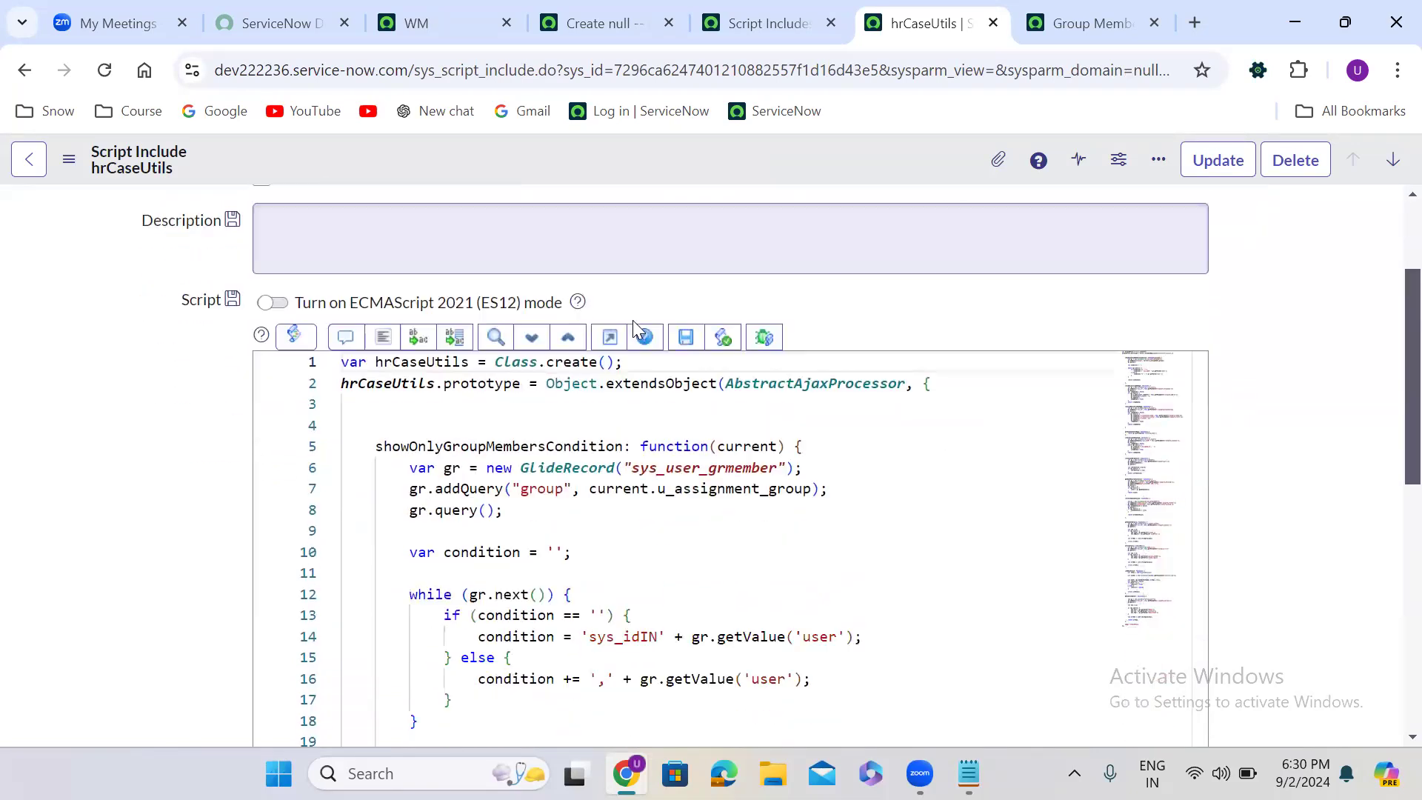
pyautogui.doubleClick(494, 306)
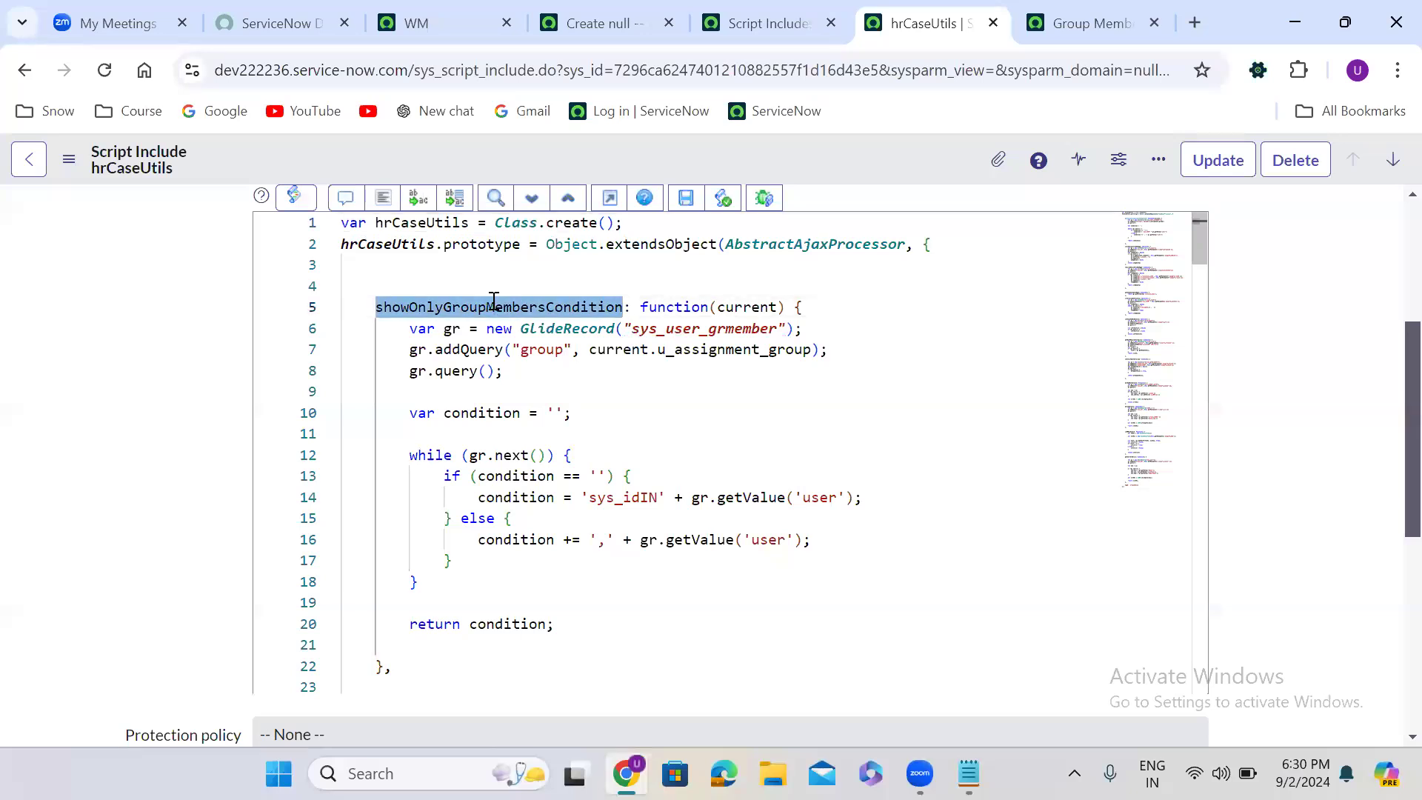
pyautogui.doubleClick(738, 308)
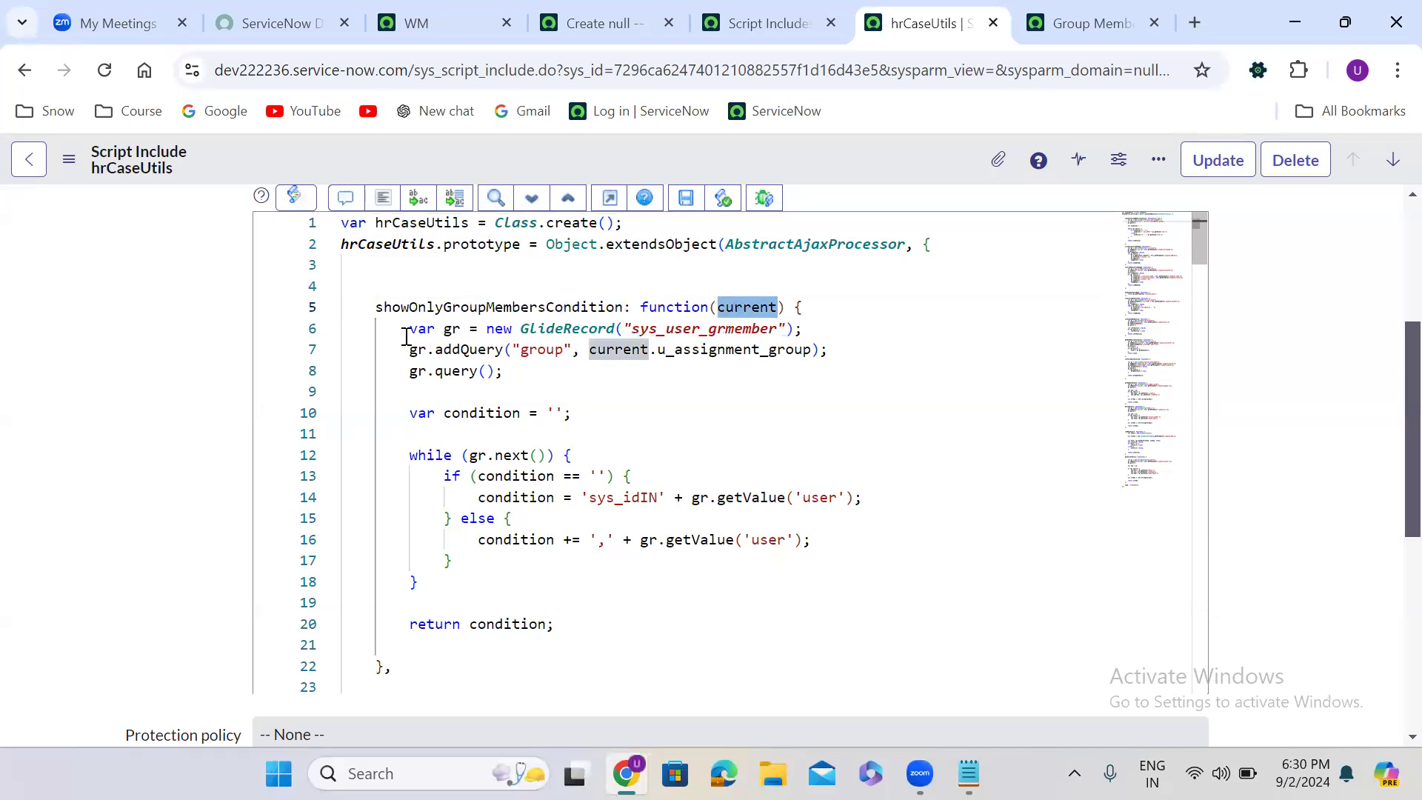
pyautogui.moveTo(400, 328); pyautogui.dragTo(795, 327)
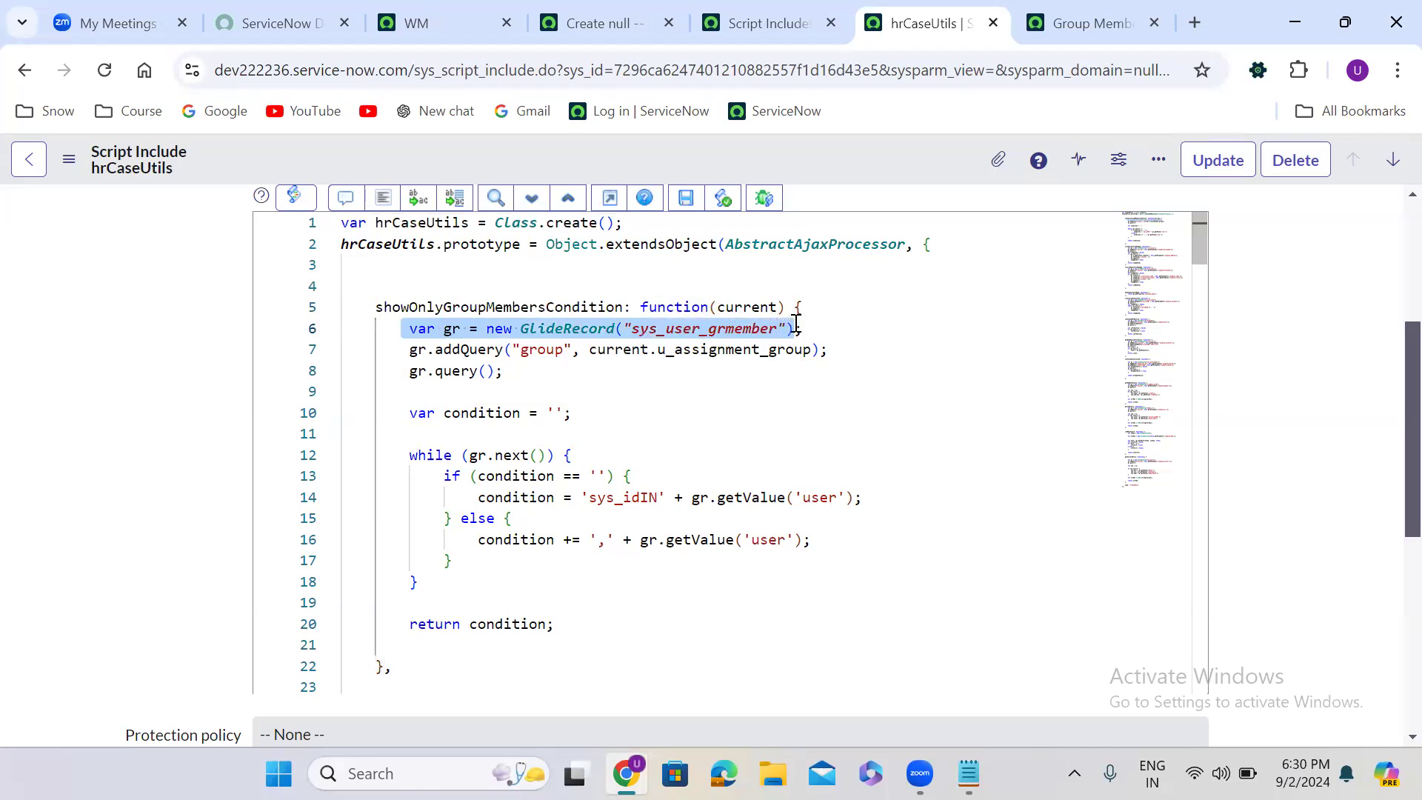
pyautogui.doubleClick(541, 349)
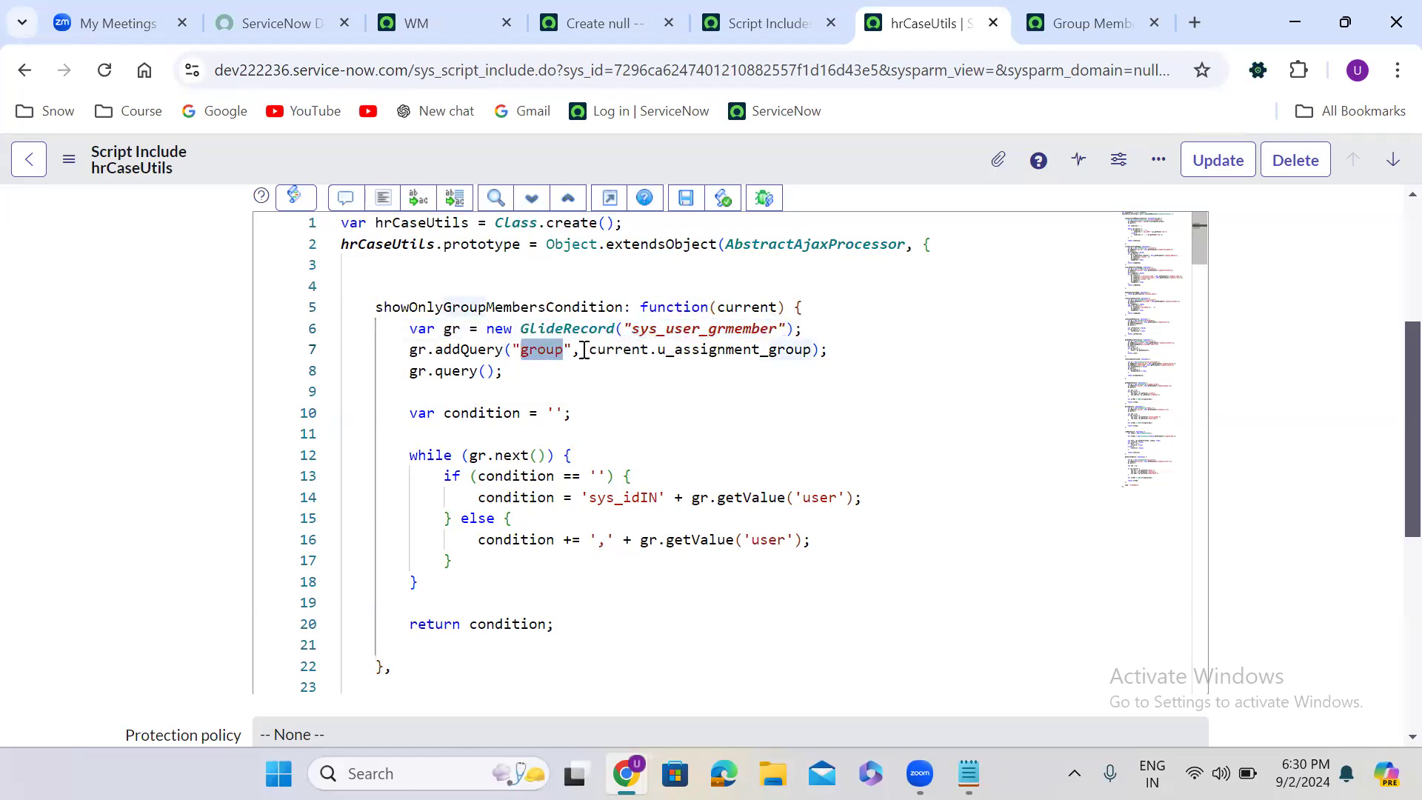
pyautogui.moveTo(589, 350); pyautogui.dragTo(814, 349)
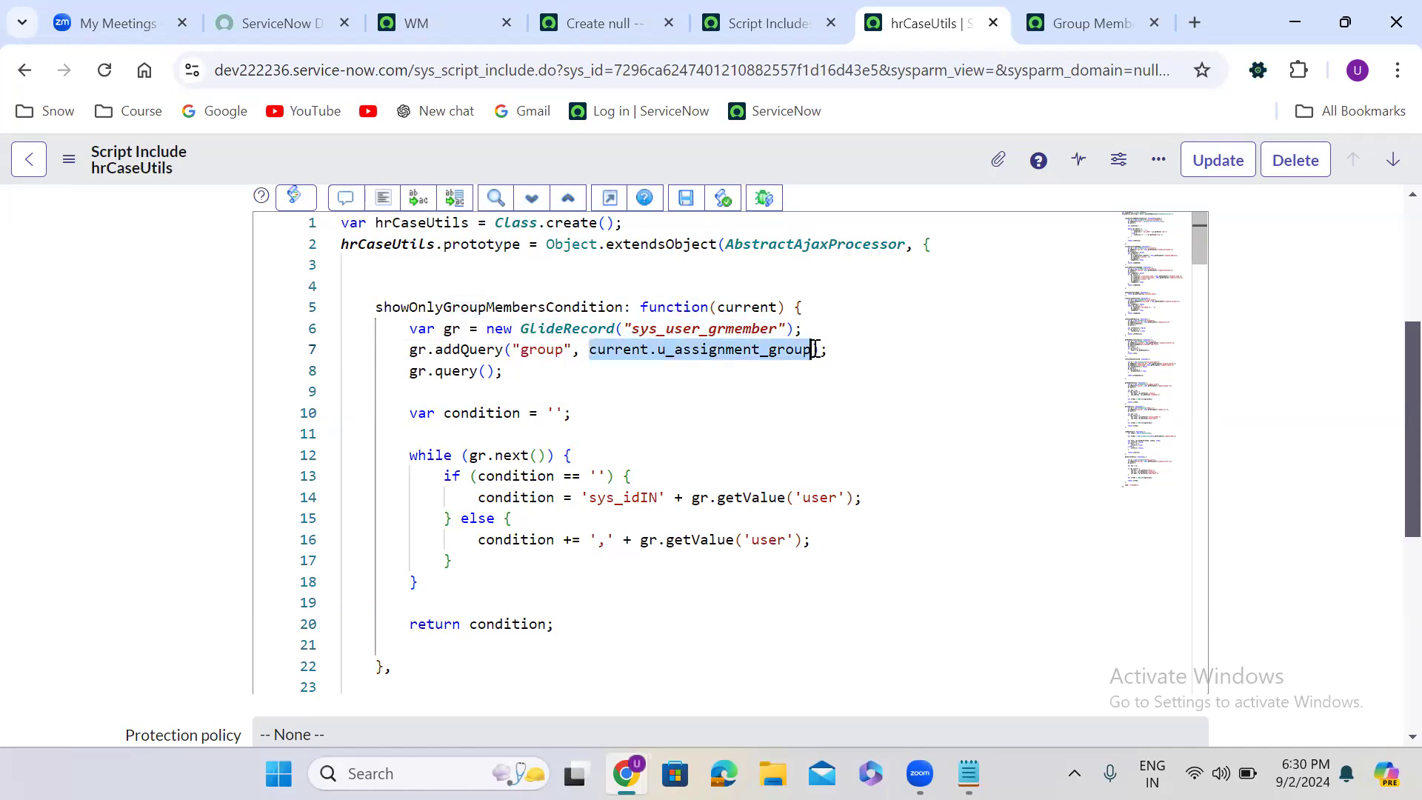
pyautogui.doubleClick(447, 371)
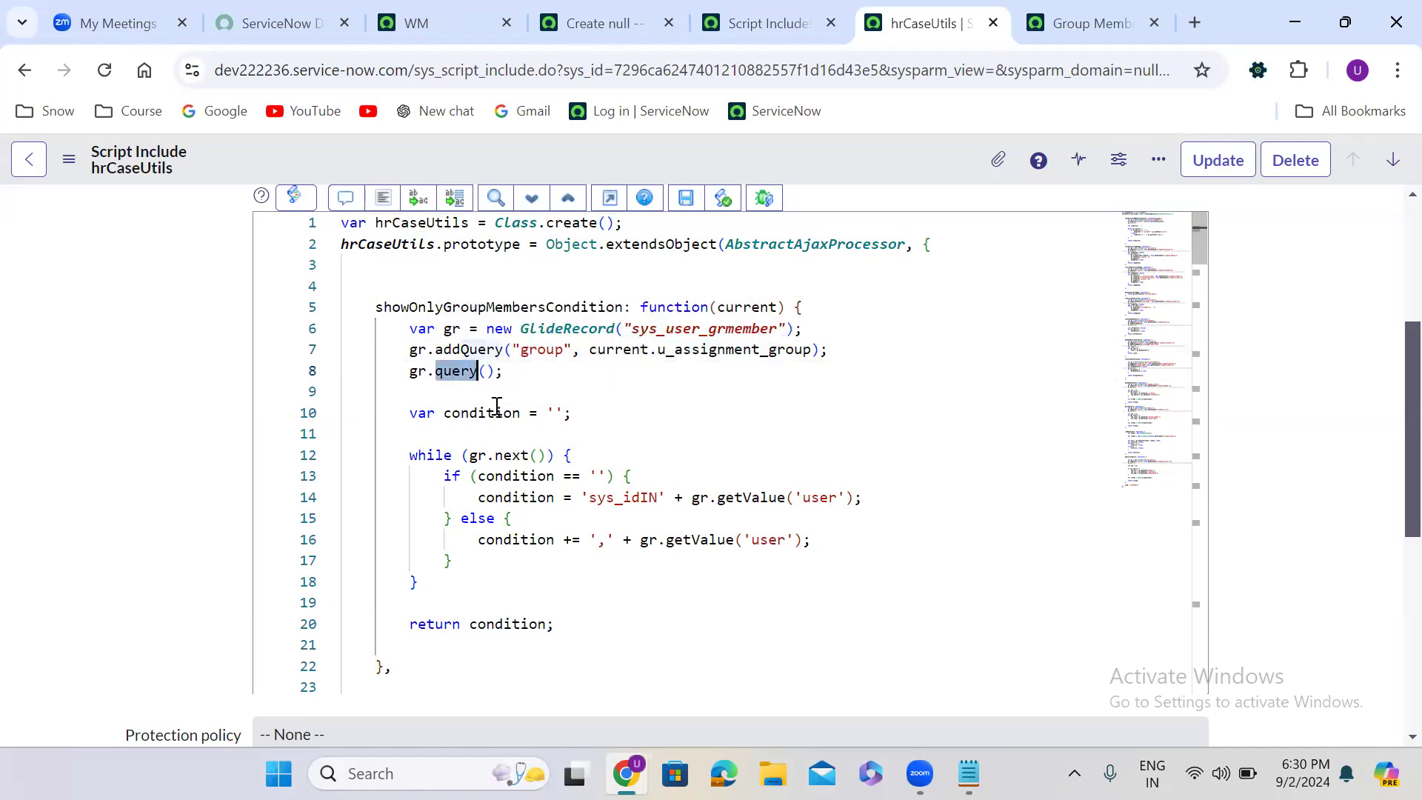
pyautogui.doubleClick(471, 412)
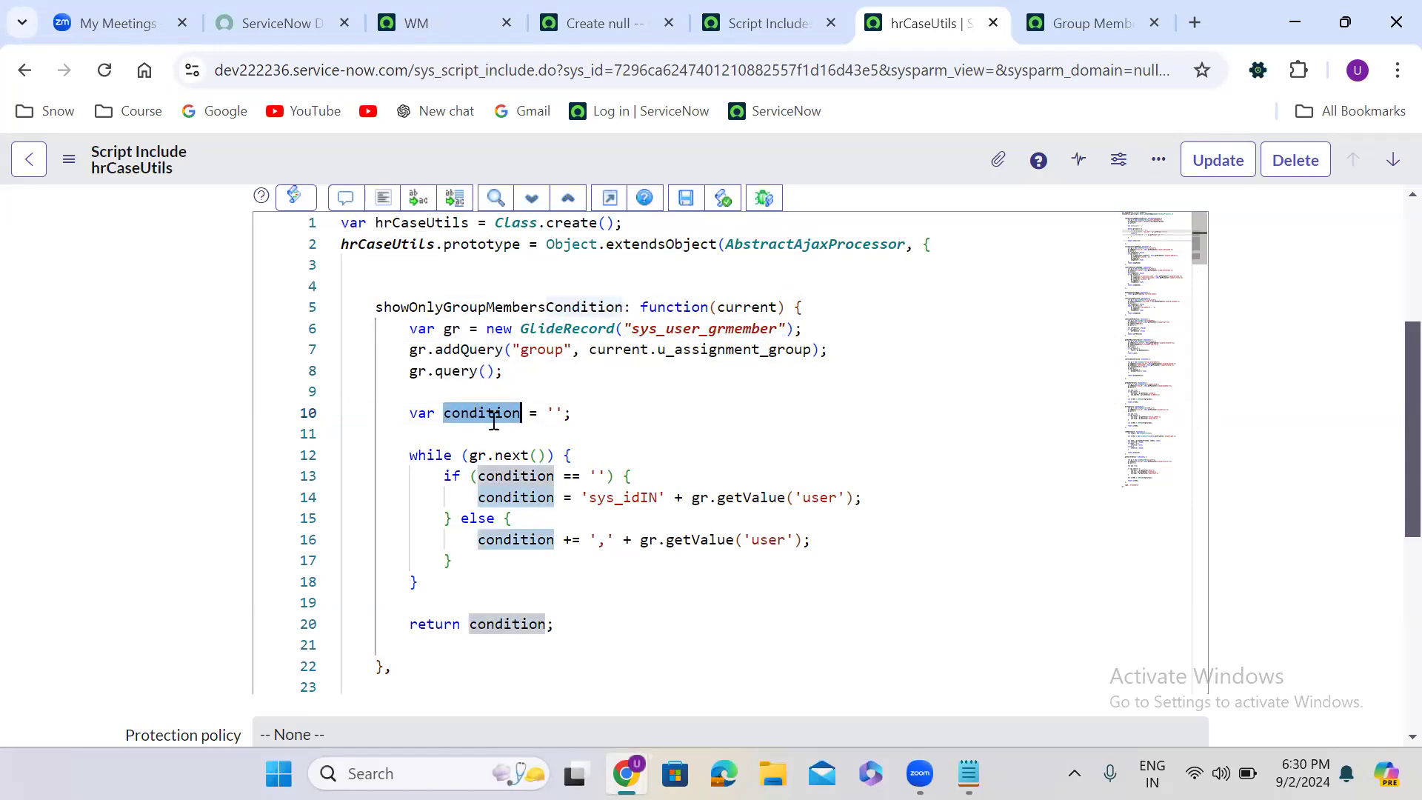
pyautogui.doubleClick(641, 494)
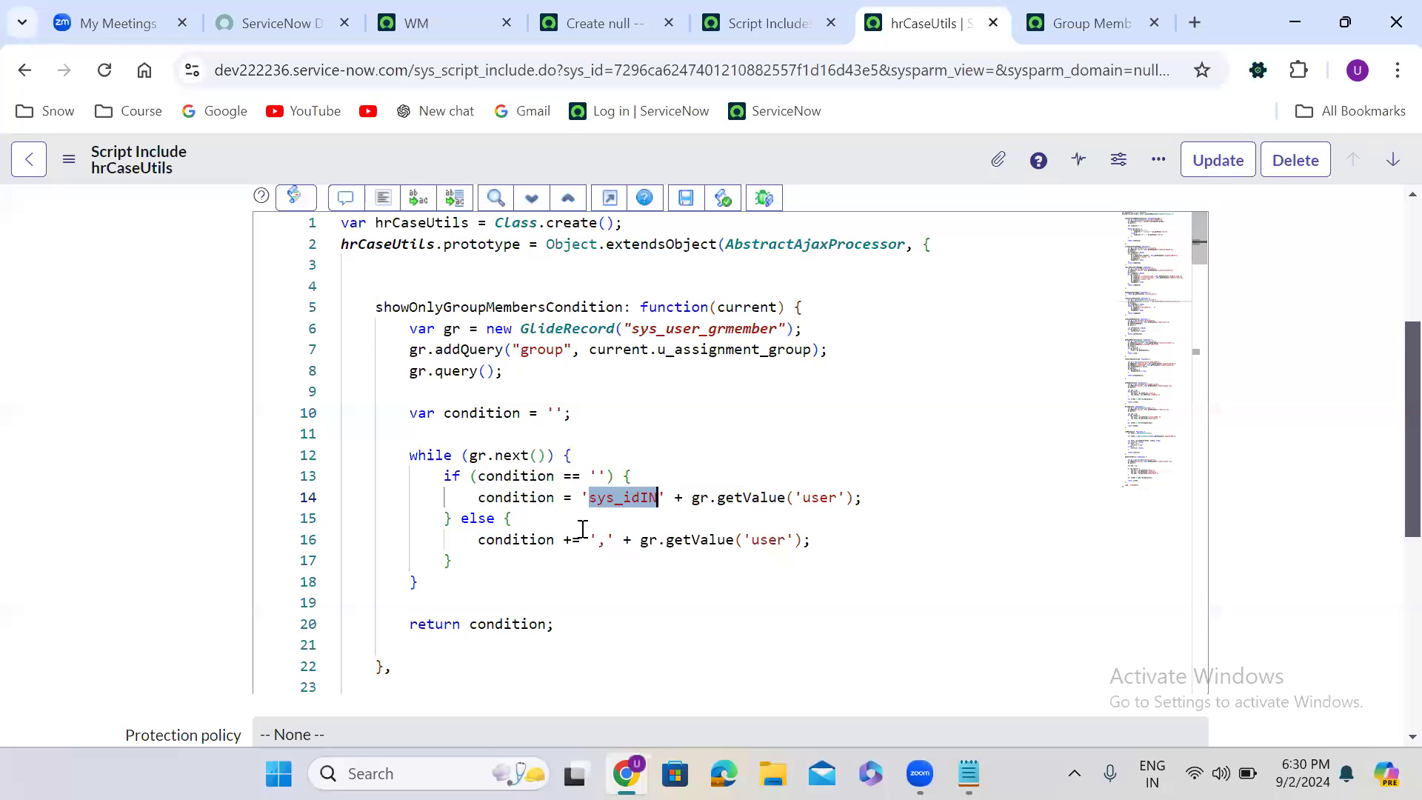
pyautogui.doubleClick(602, 540)
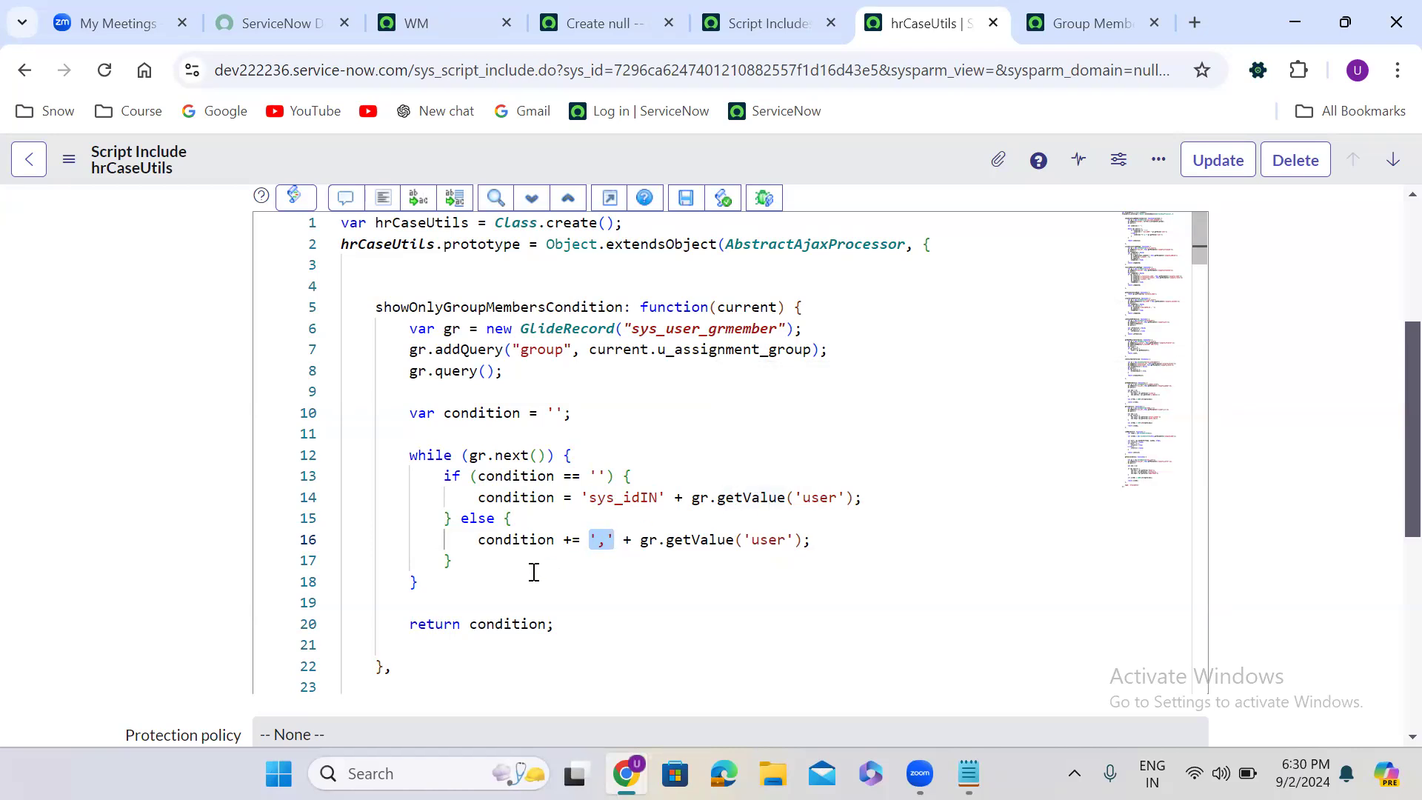
pyautogui.doubleClick(494, 623)
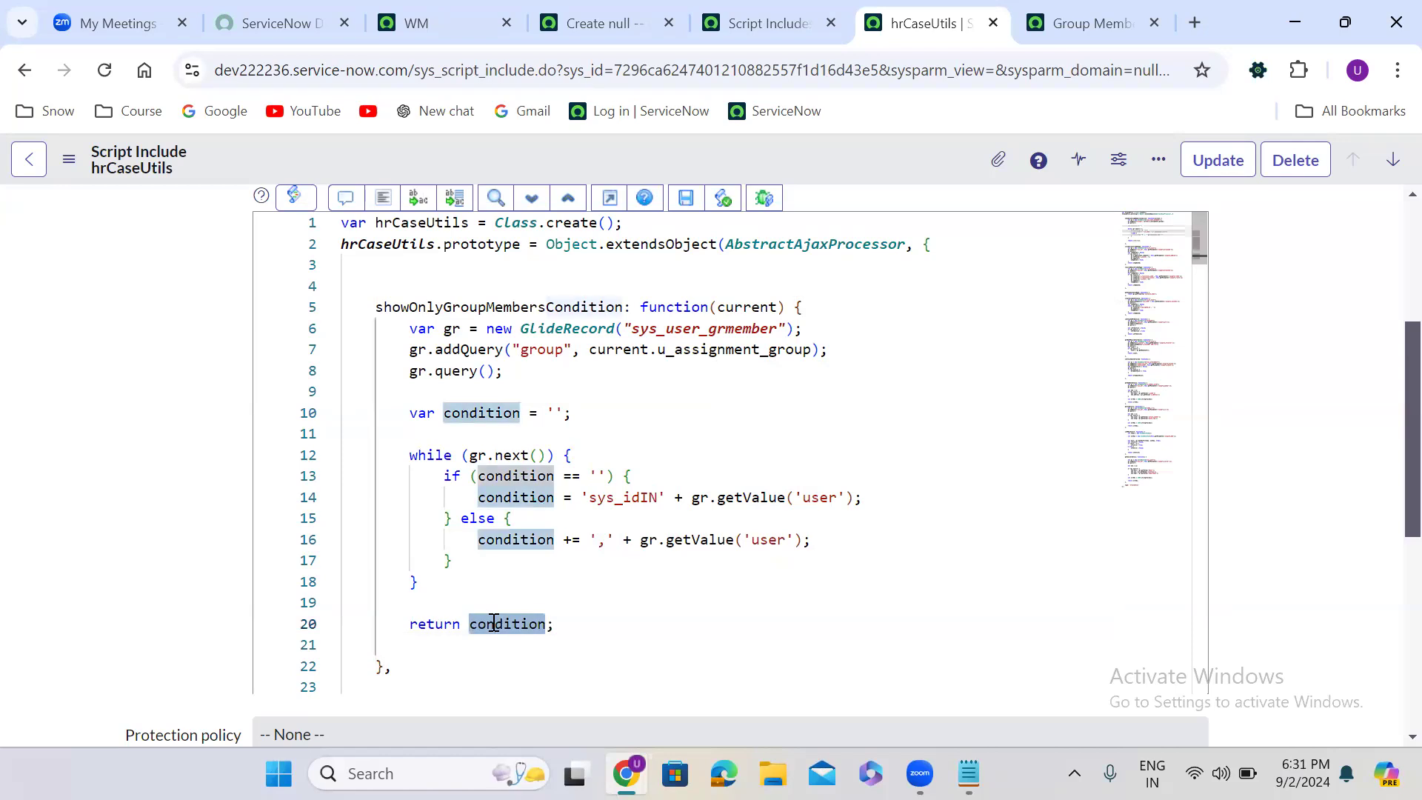
# - Save the hrCaseUtils script include again
pyautogui.click(159, 481)
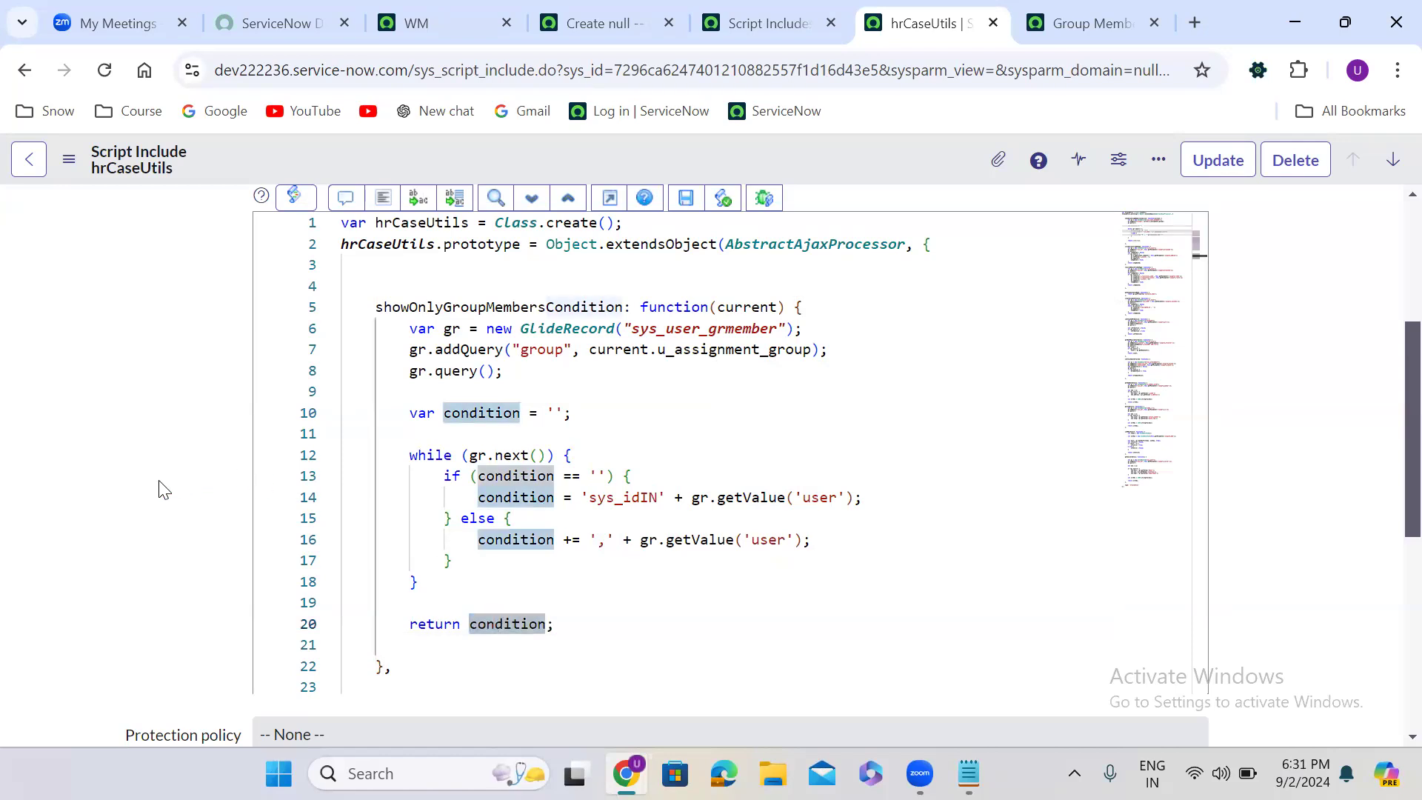
pyautogui.rightClick(613, 153)
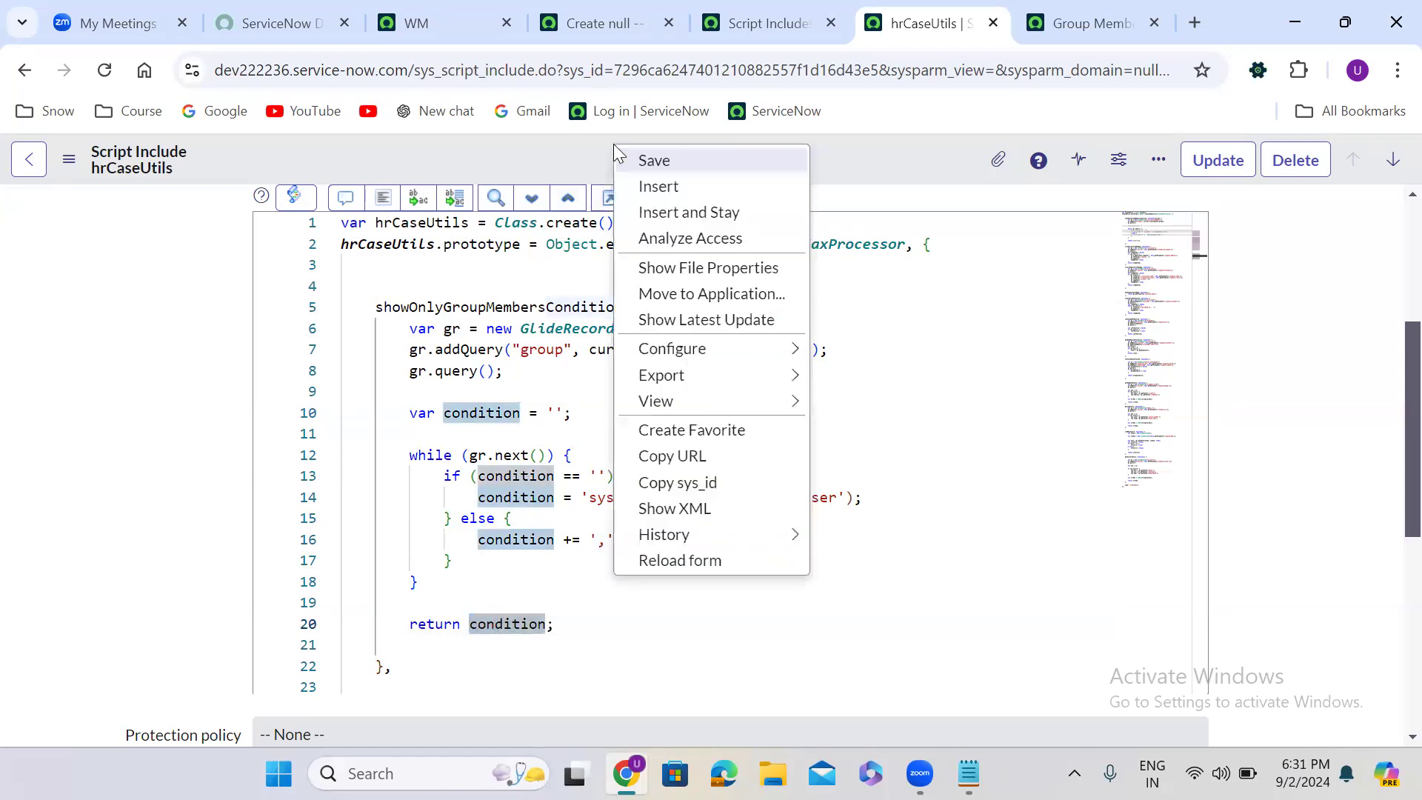
pyautogui.click(696, 161)
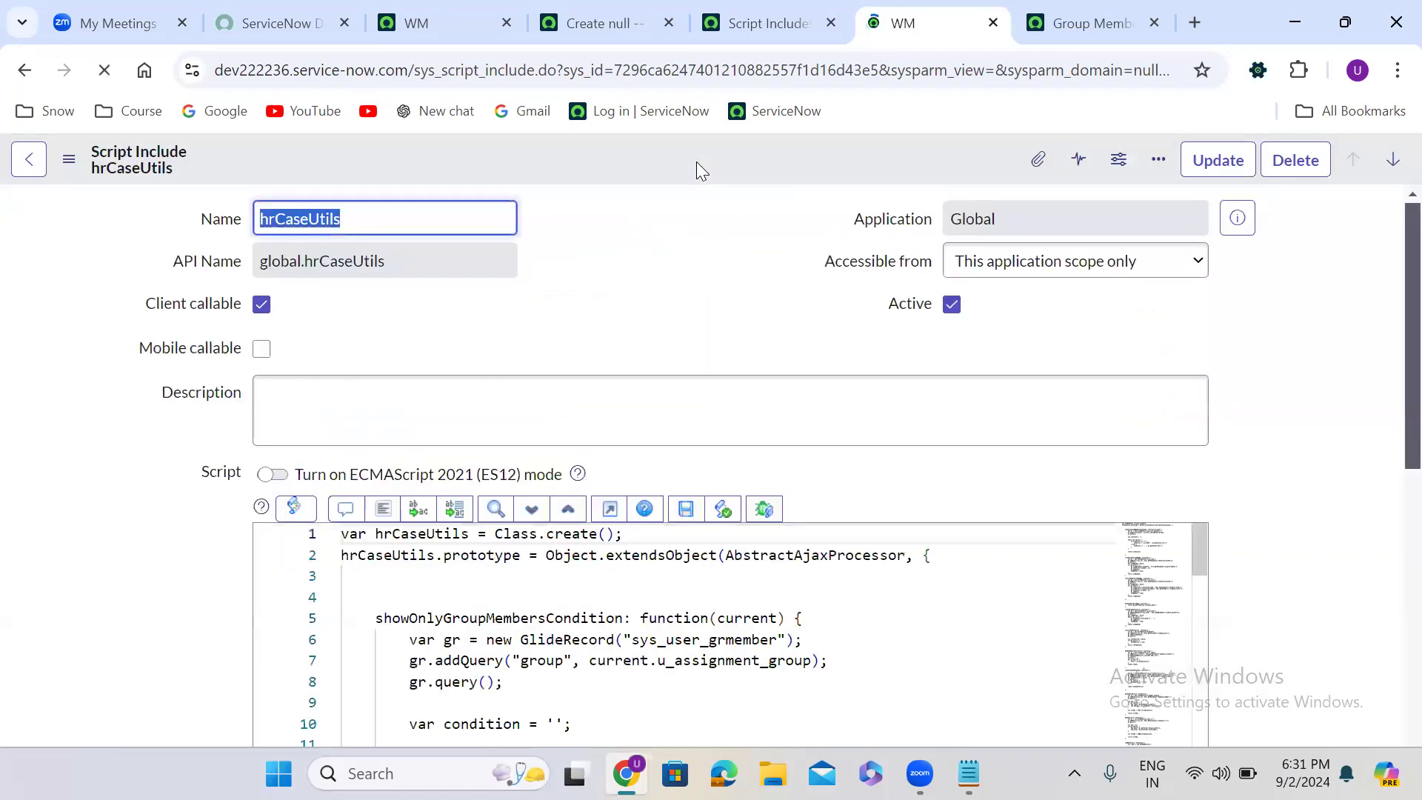
# - From the new HR Case record, open the Assigned To field's dictionary entry, discarding unsaved changes, and switch it to the Advanced view
pyautogui.click(636, 30)
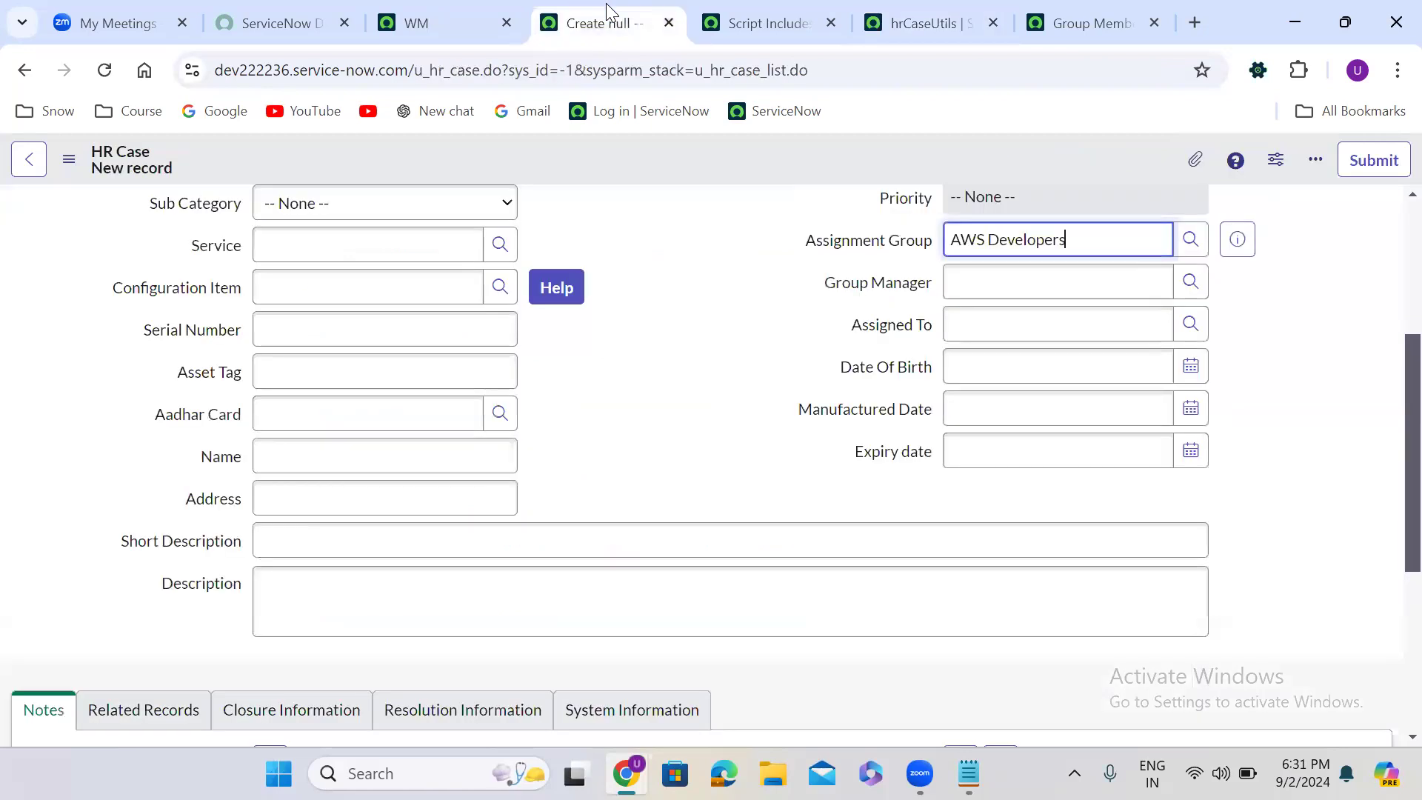
pyautogui.rightClick(892, 328)
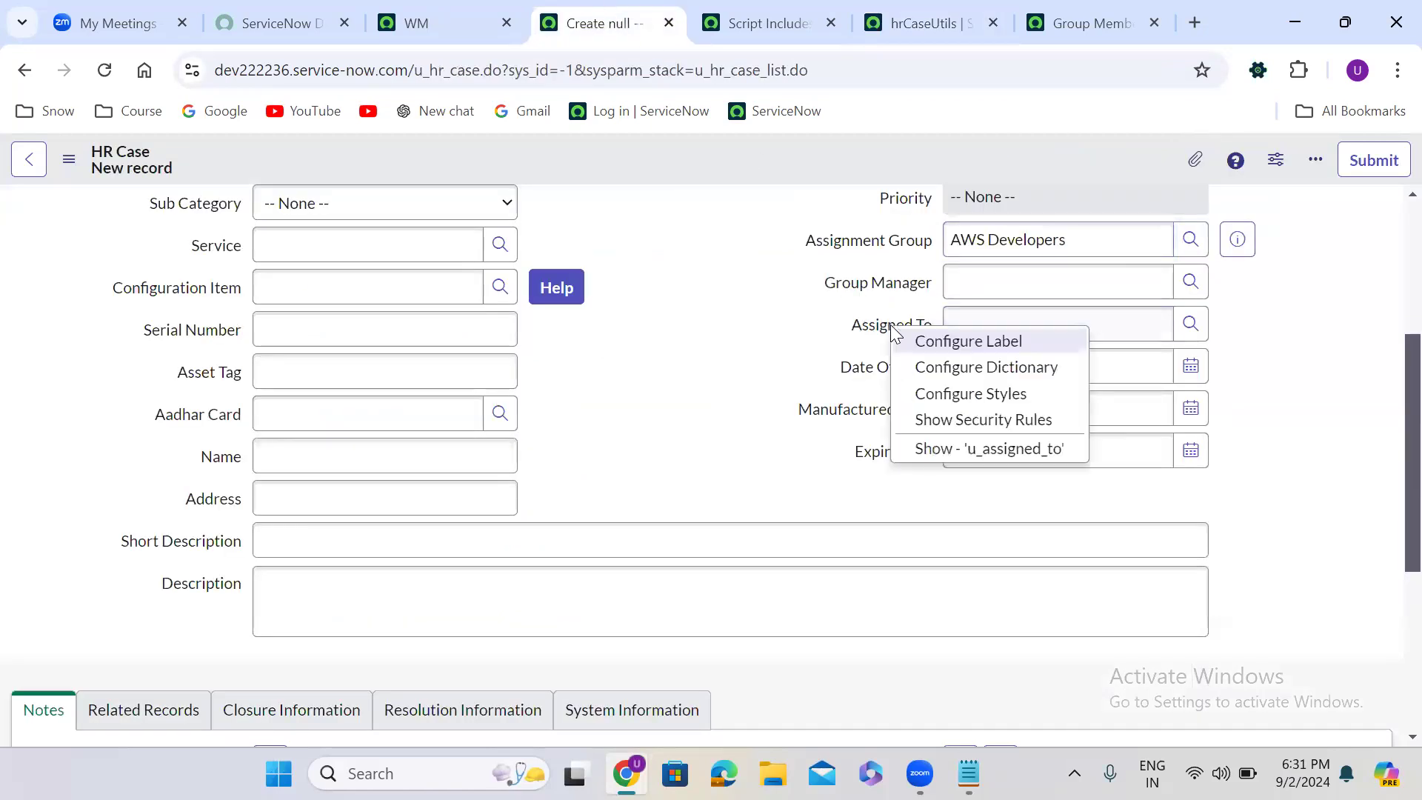
pyautogui.click(1015, 368)
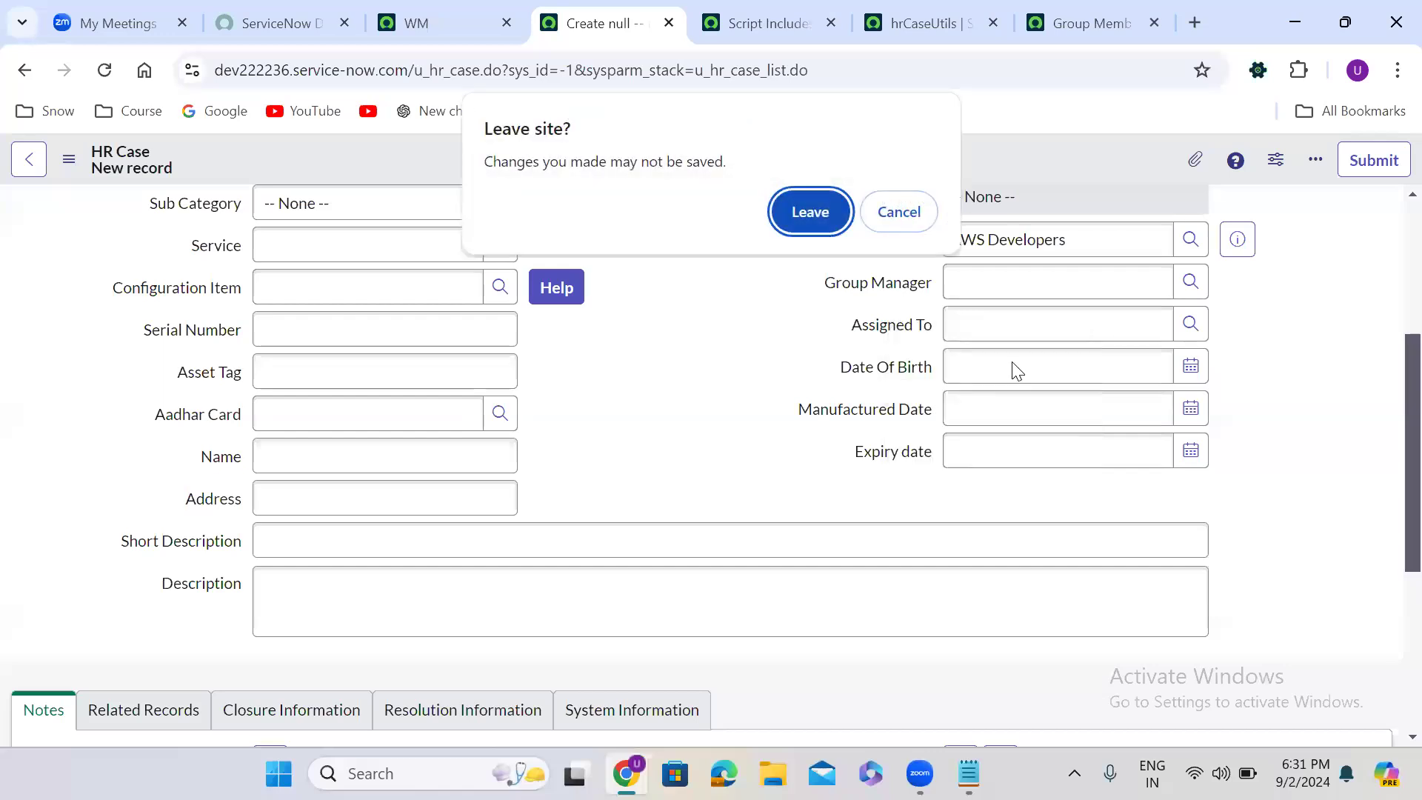
pyautogui.click(803, 213)
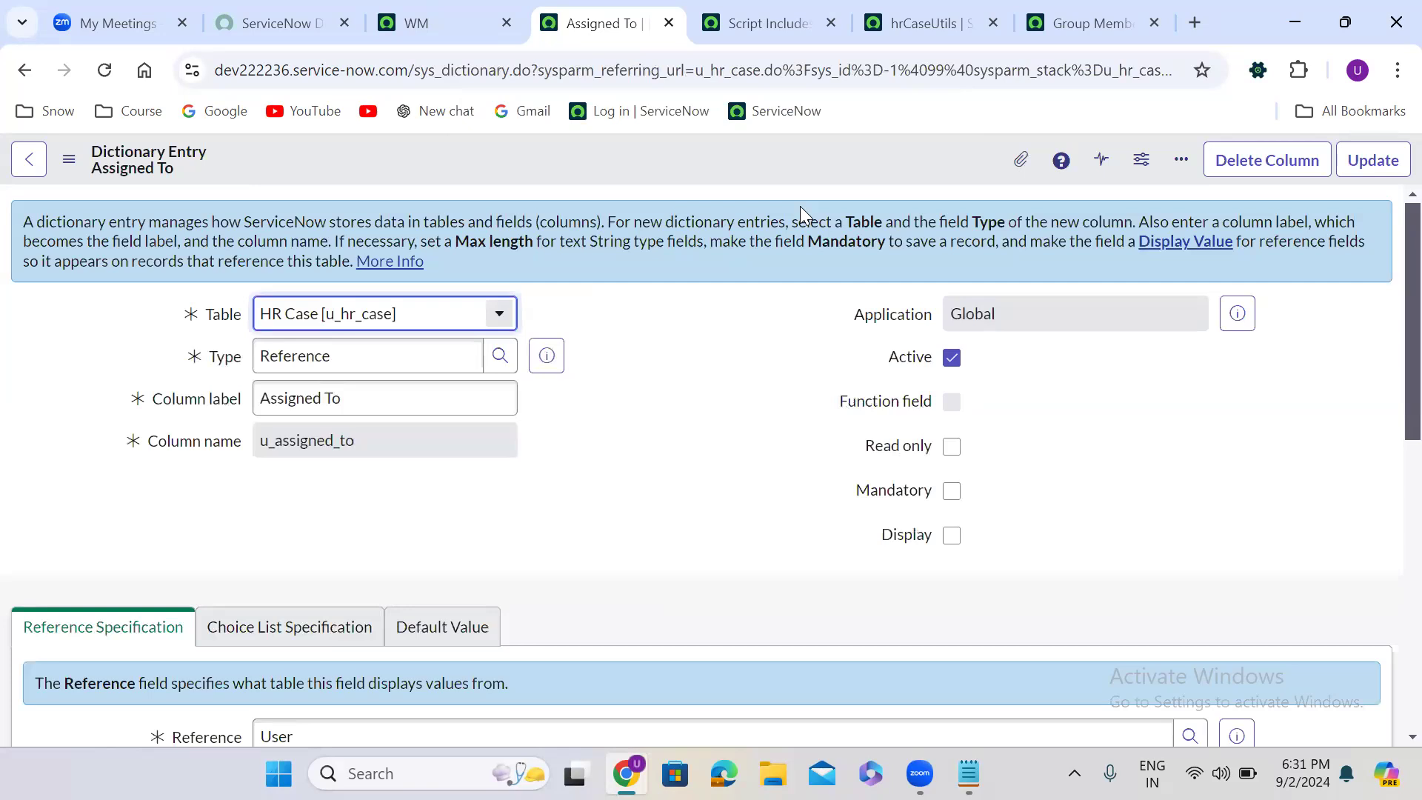
pyautogui.scroll(-2, 571, 483)
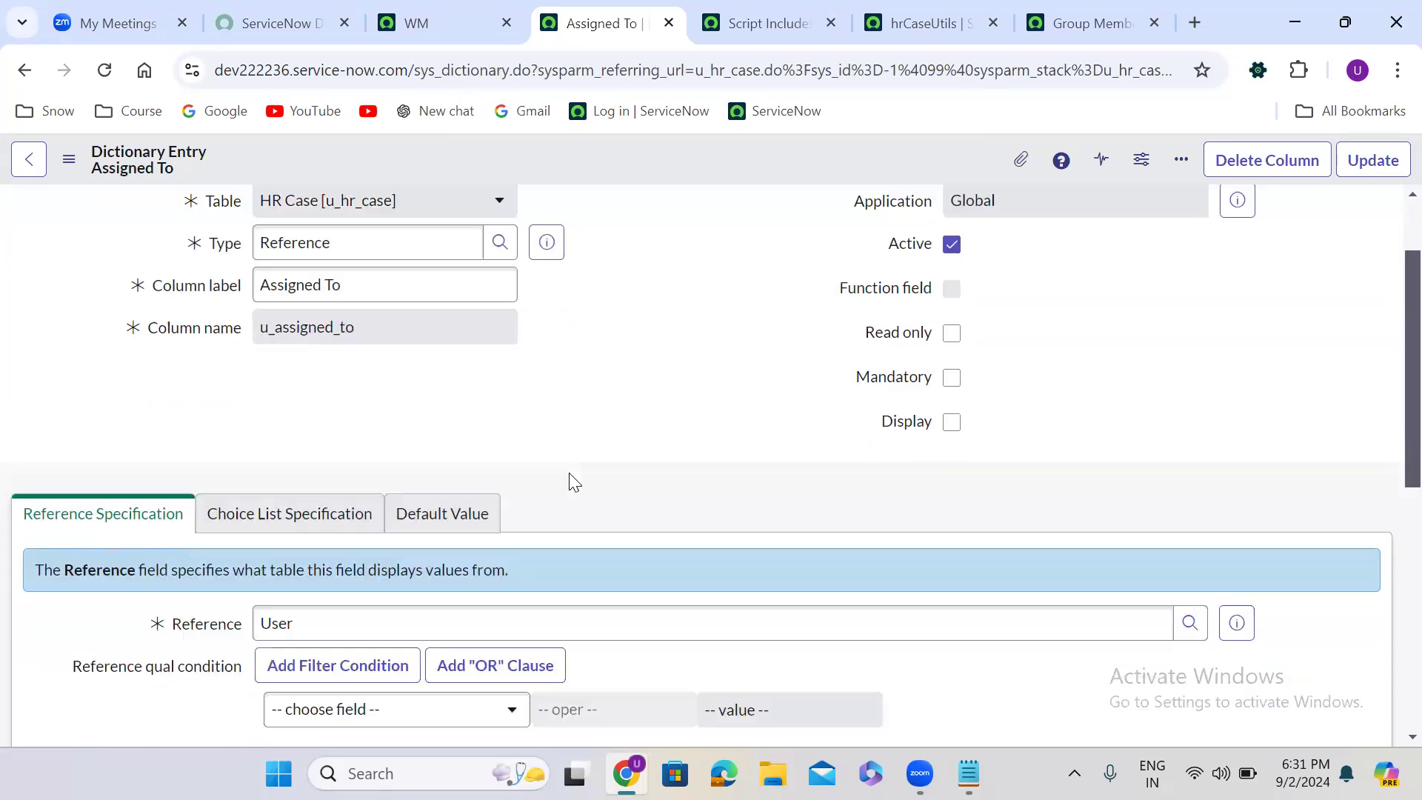
pyautogui.scroll(-5, 571, 482)
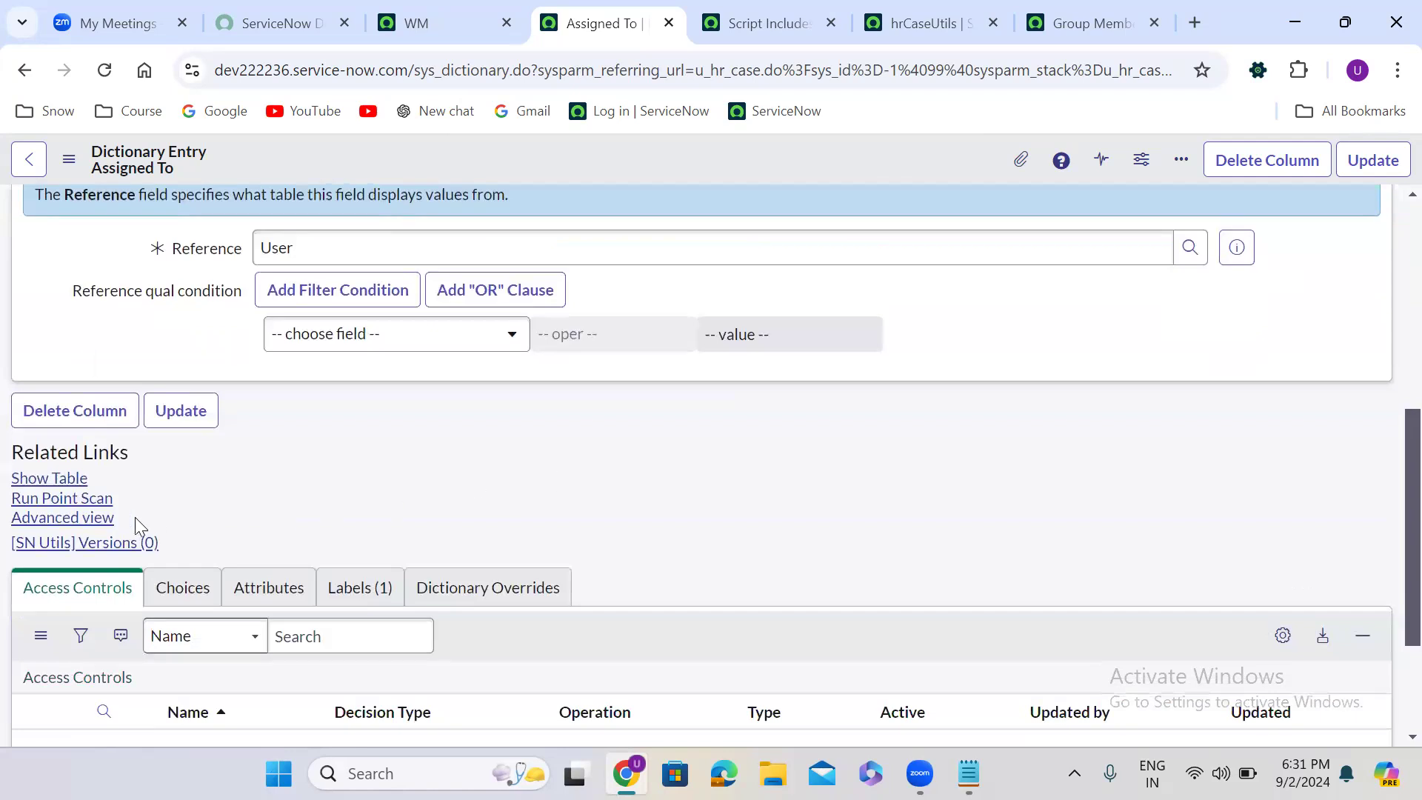
pyautogui.click(97, 519)
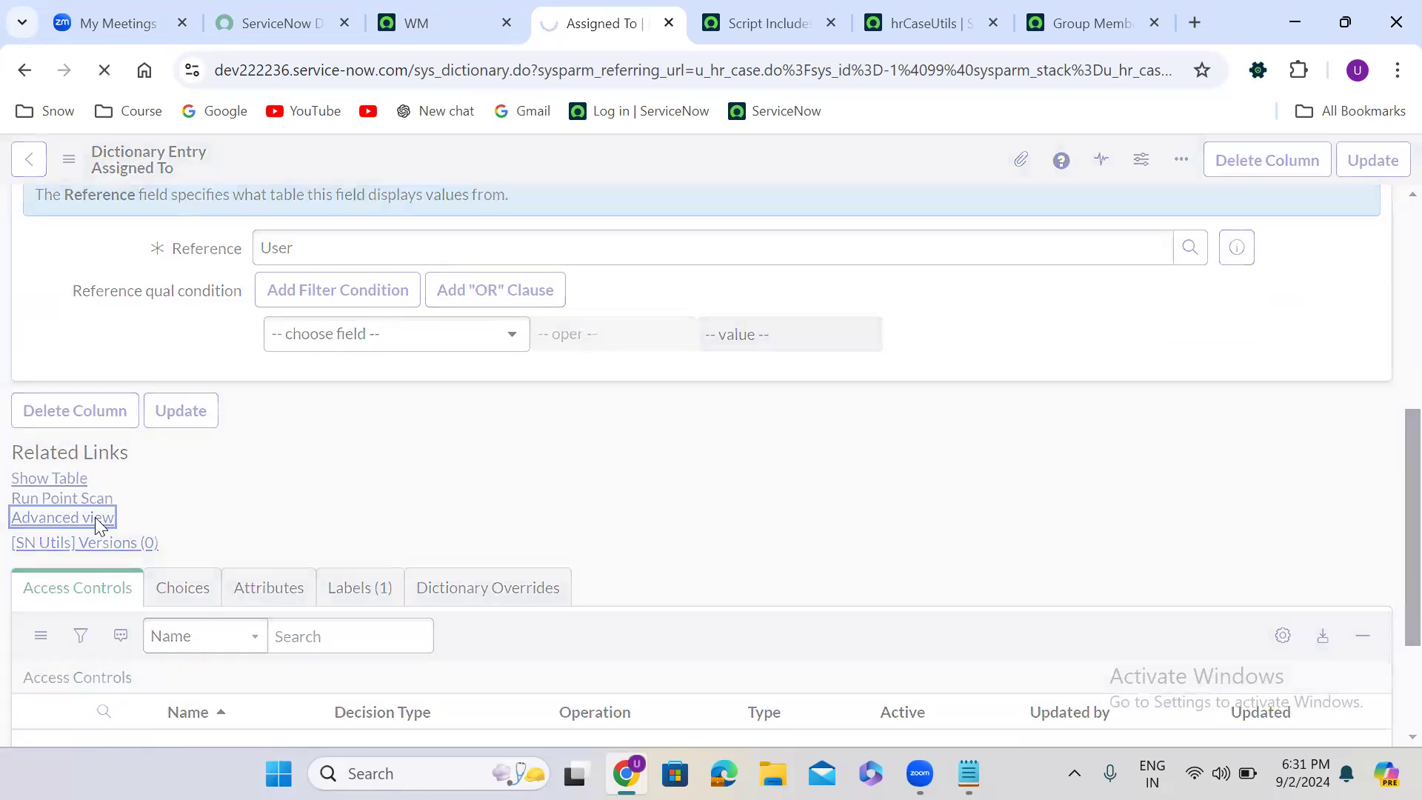
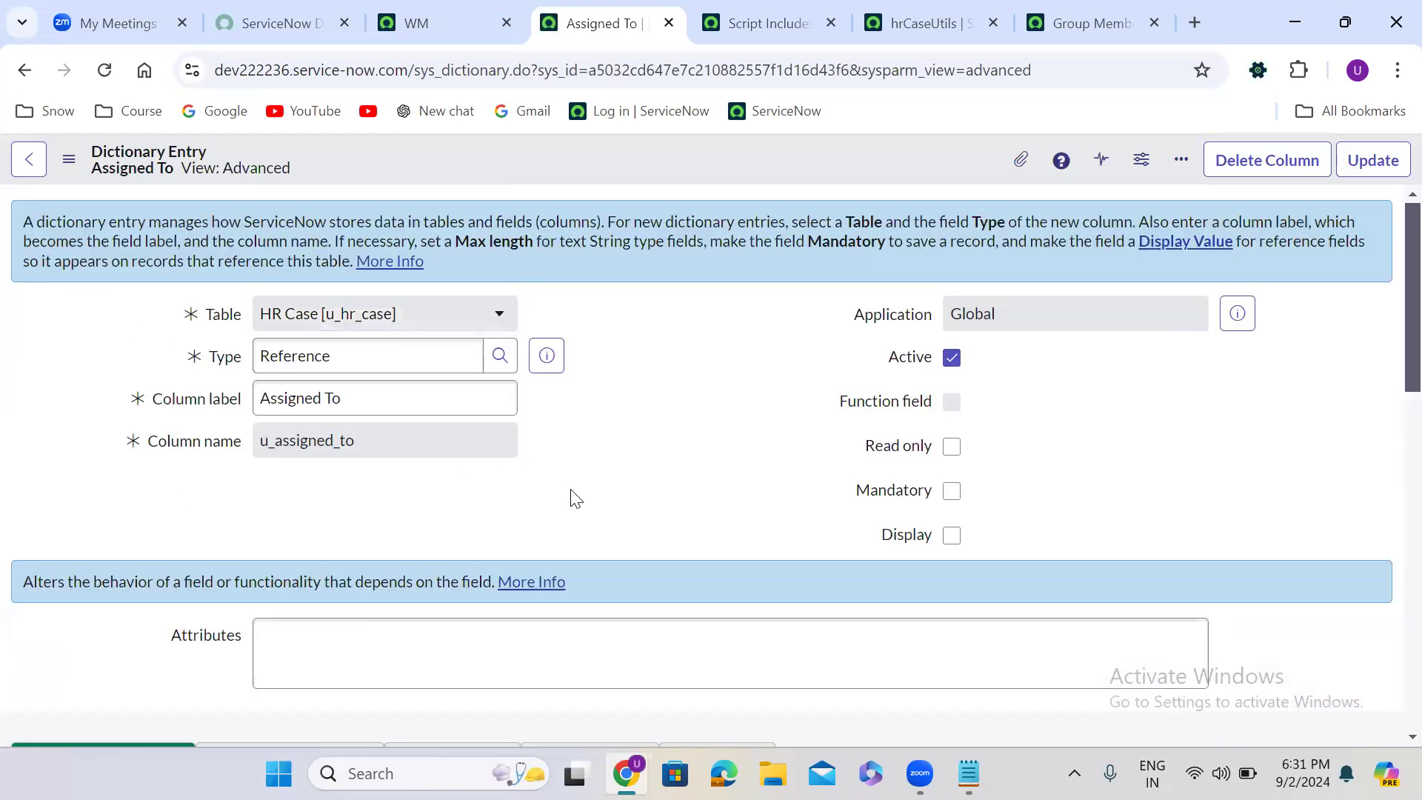
# - Set the Assigned To field's reference qualifier to Advanced and begin its Reference qual with "javascript:new"
pyautogui.scroll(-8, 576, 499)
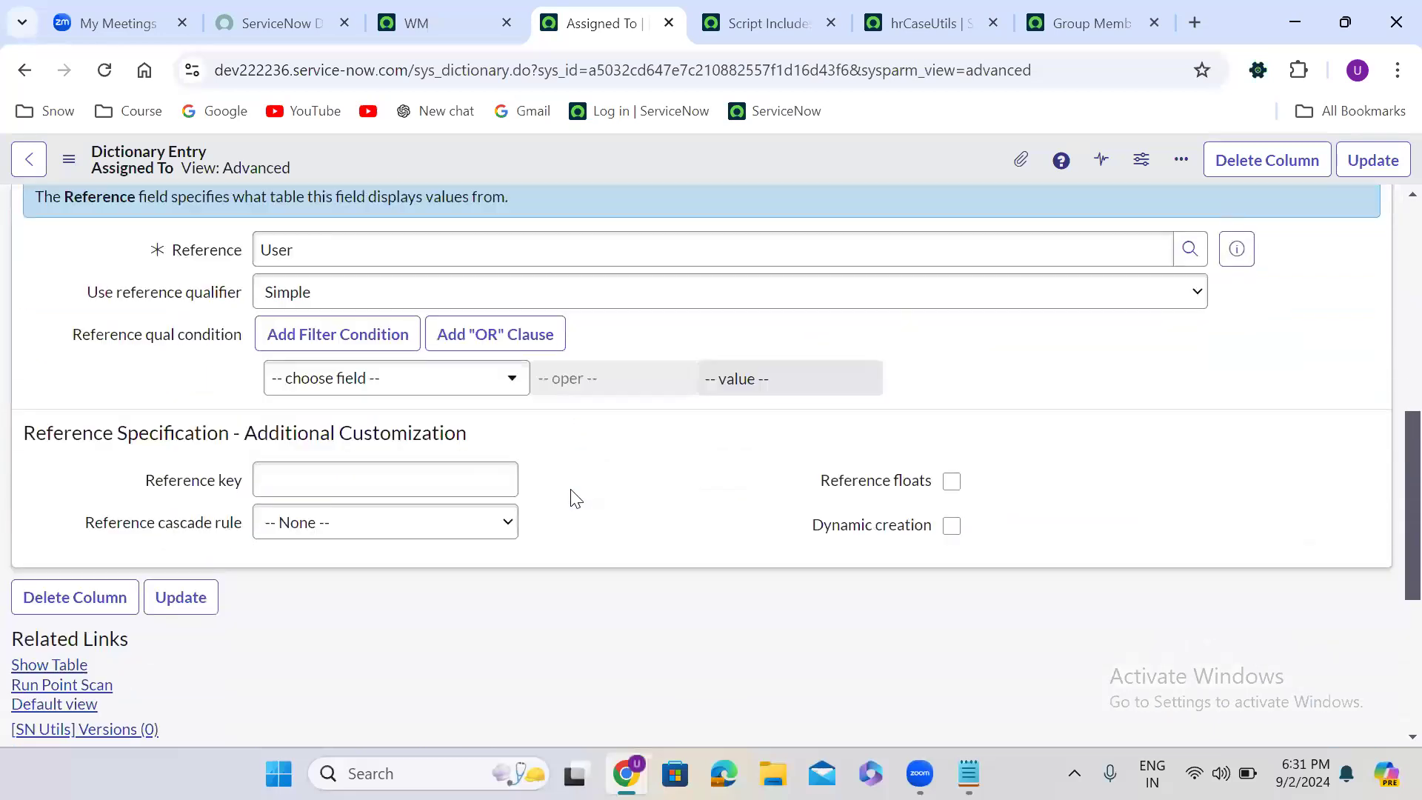
pyautogui.click(320, 261)
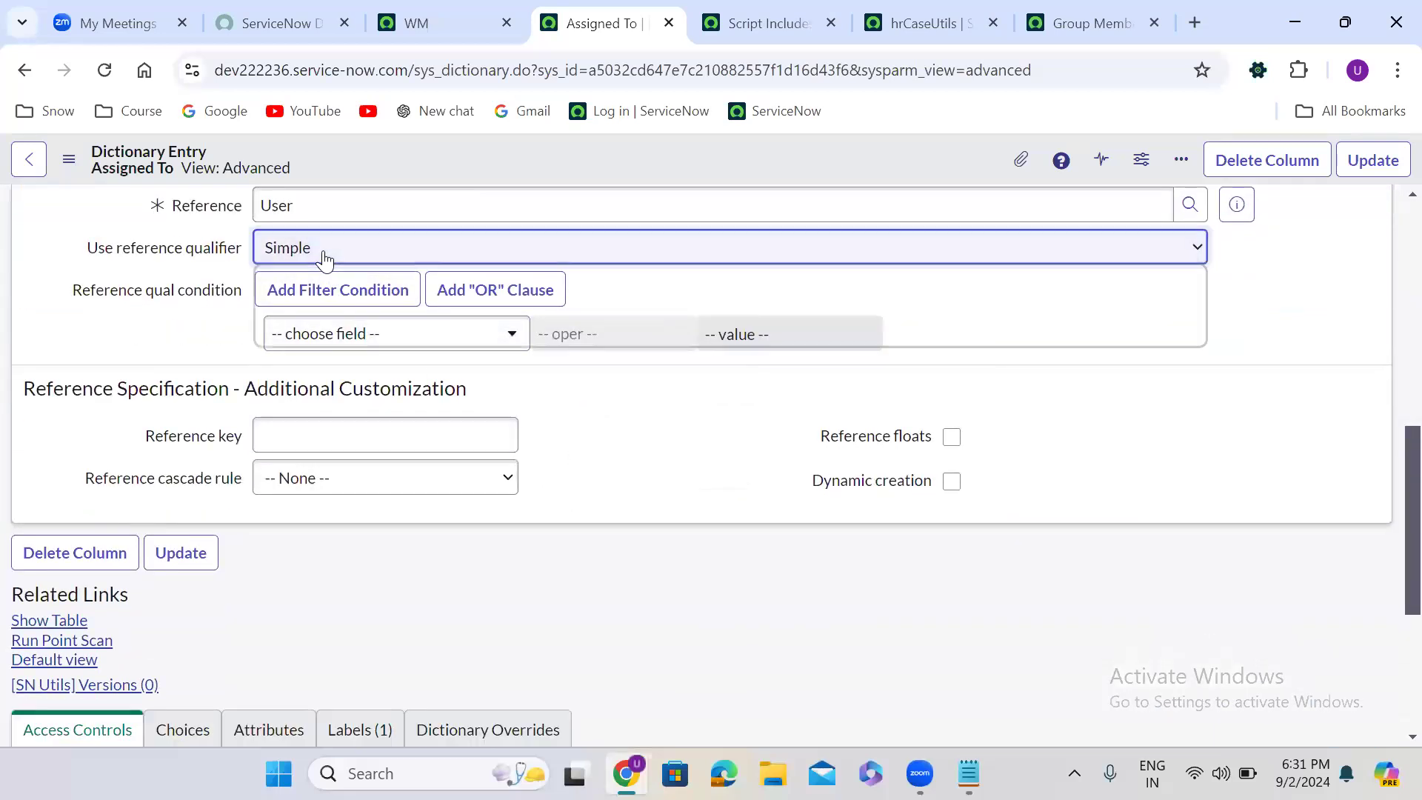
pyautogui.click(337, 334)
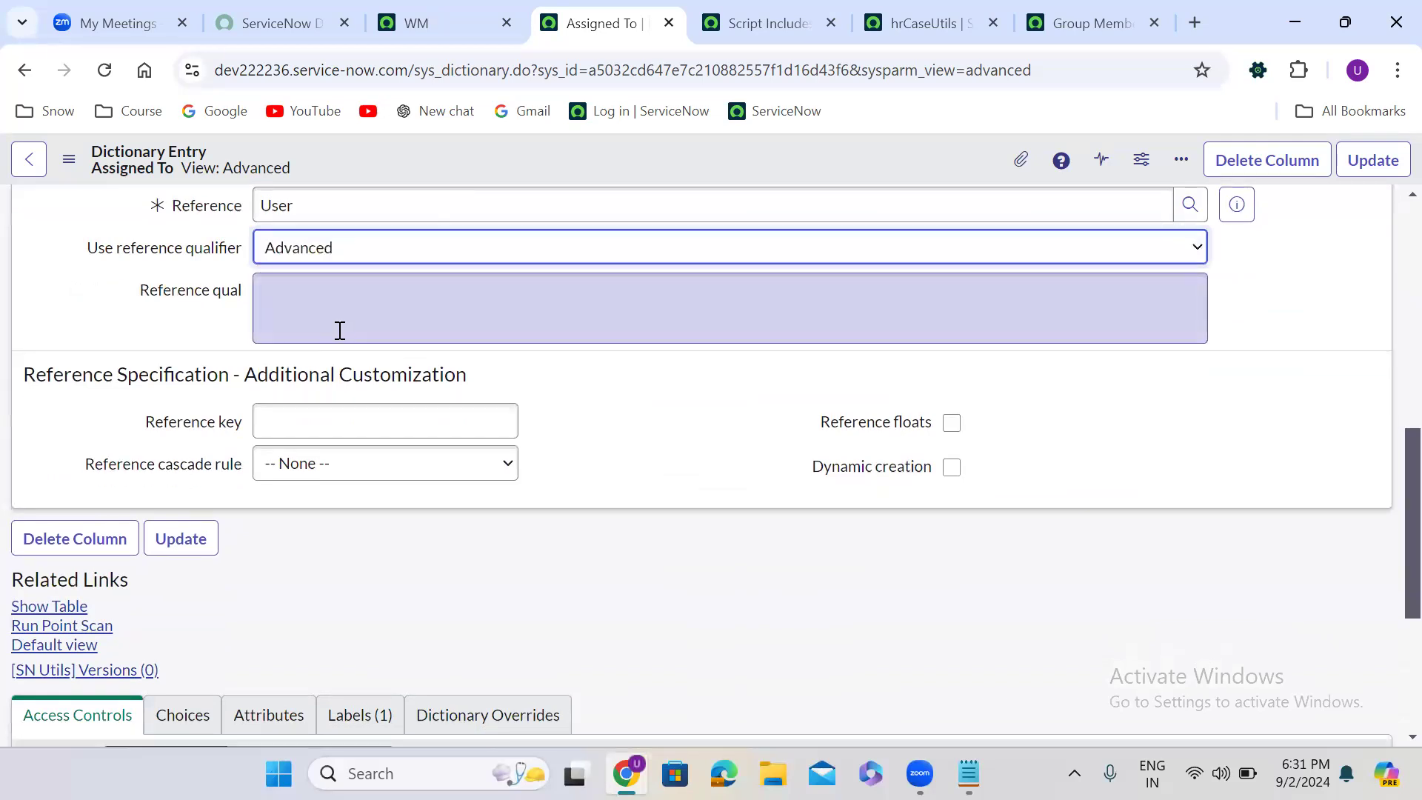
pyautogui.click(304, 299)
pyautogui.write('javascript:')
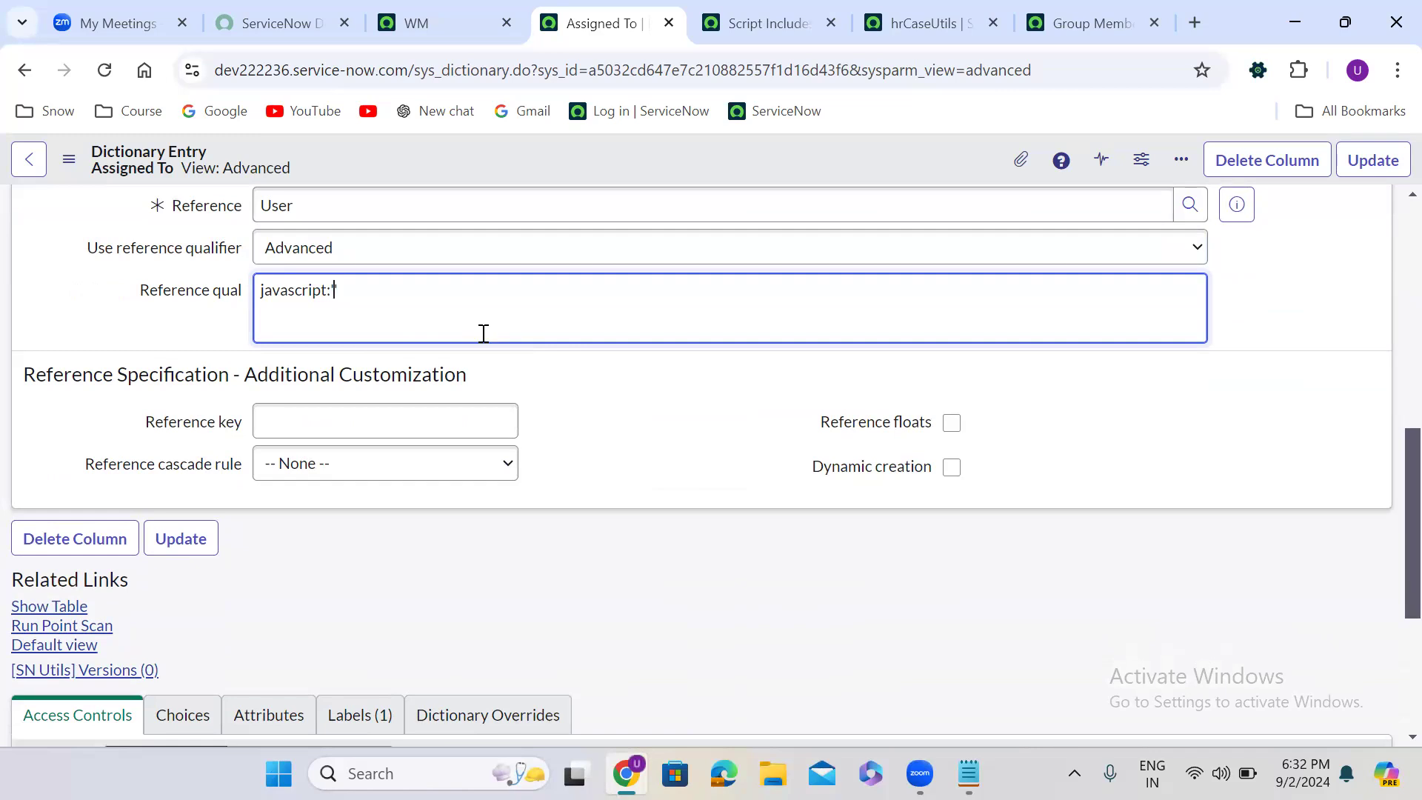
pyautogui.write("'")
pyautogui.click(909, 28)
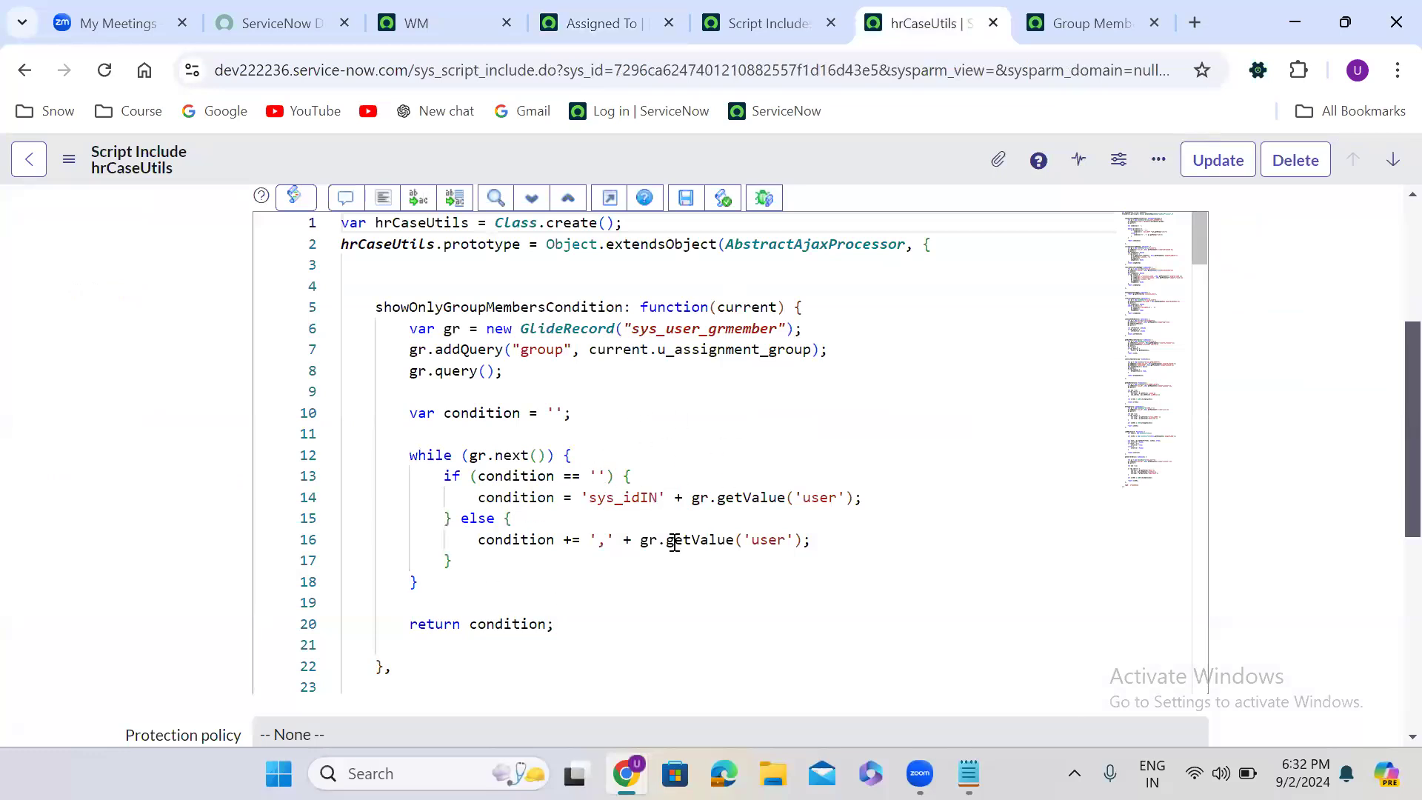
pyautogui.click(631, 11)
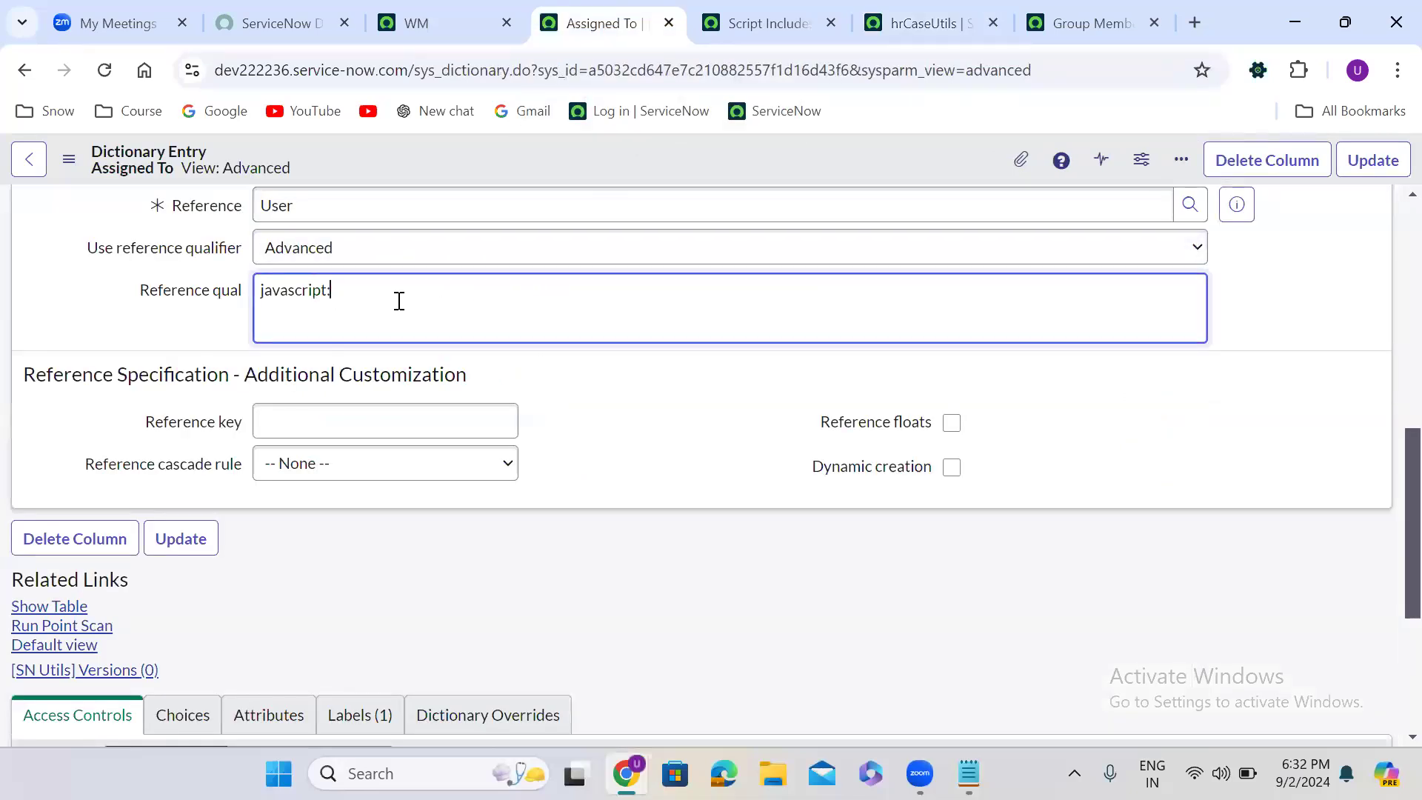
pyautogui.write('ew')
# - Copy the script include's name hrCaseUtils into the Reference qual after "new" and complete it as "hrCaseUtils()."
pyautogui.click(893, 31)
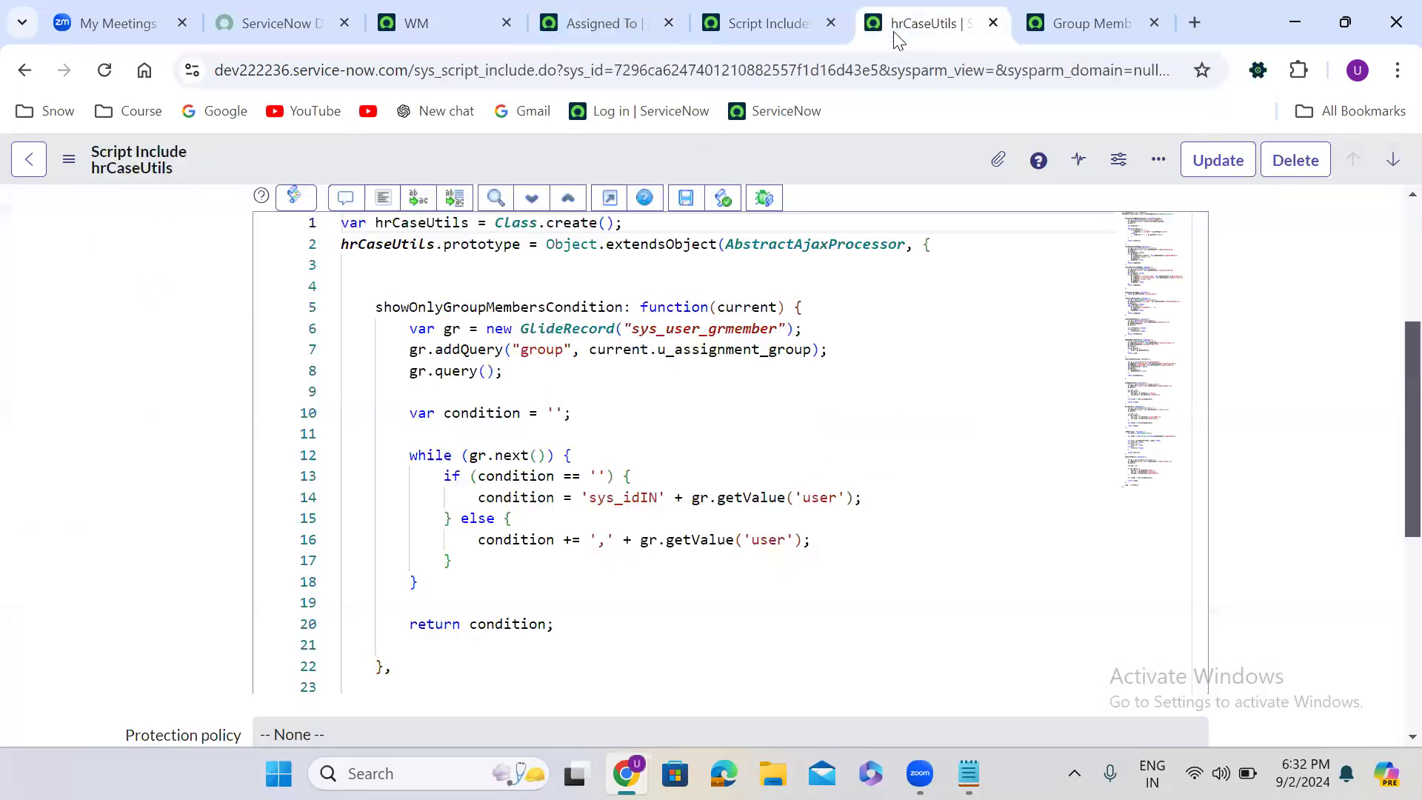
pyautogui.scroll(4, 209, 317)
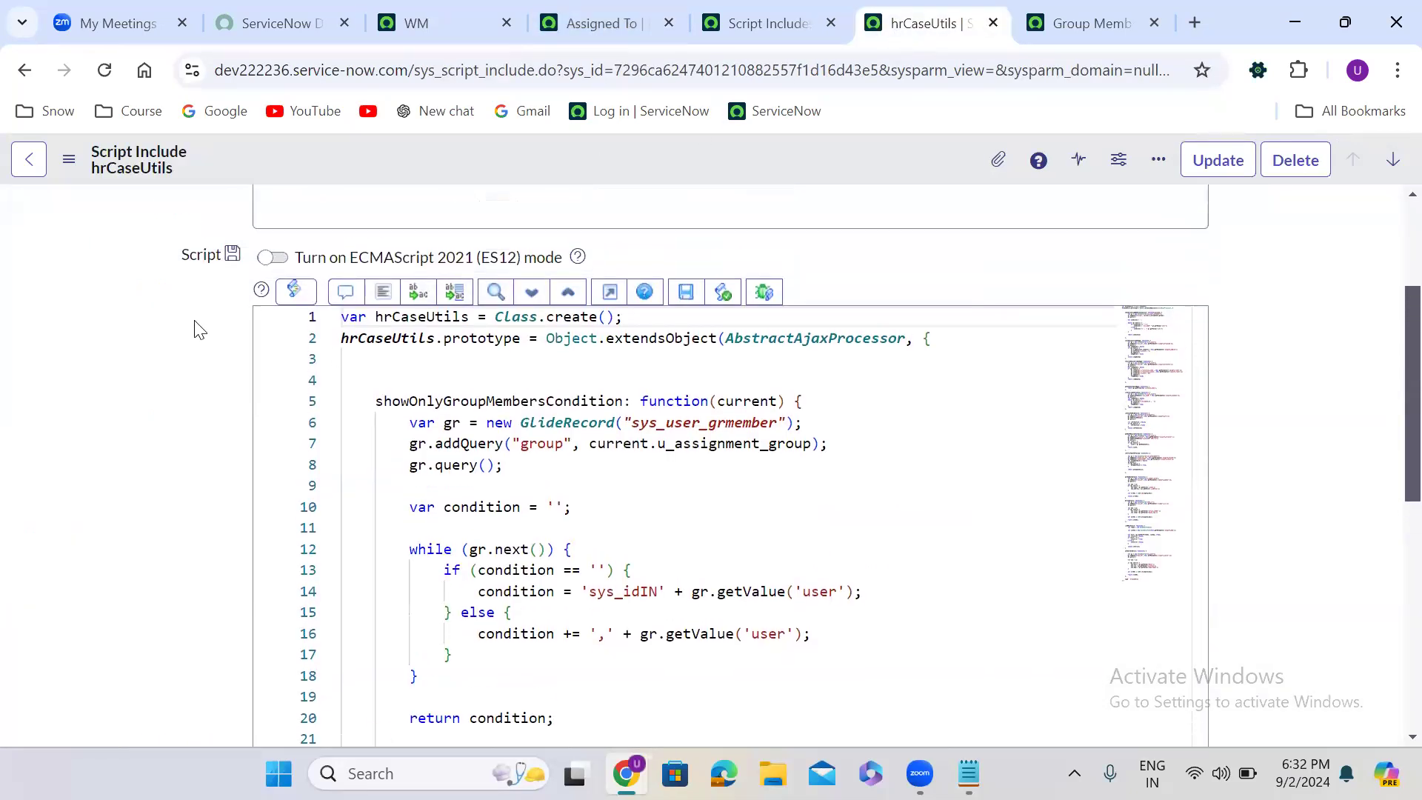
pyautogui.doubleClick(291, 220)
pyautogui.hotkey('ctrl', 'c')
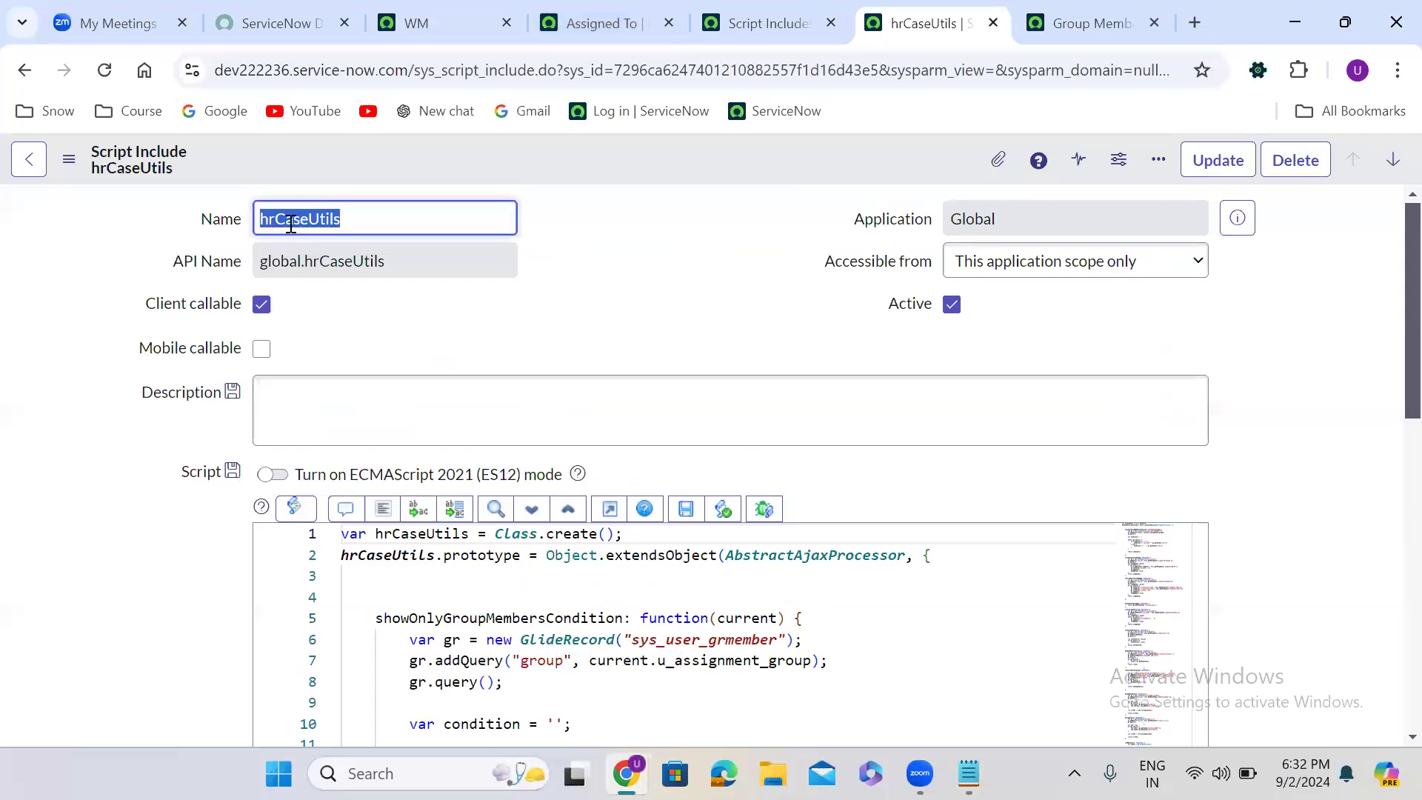
pyautogui.click(602, 22)
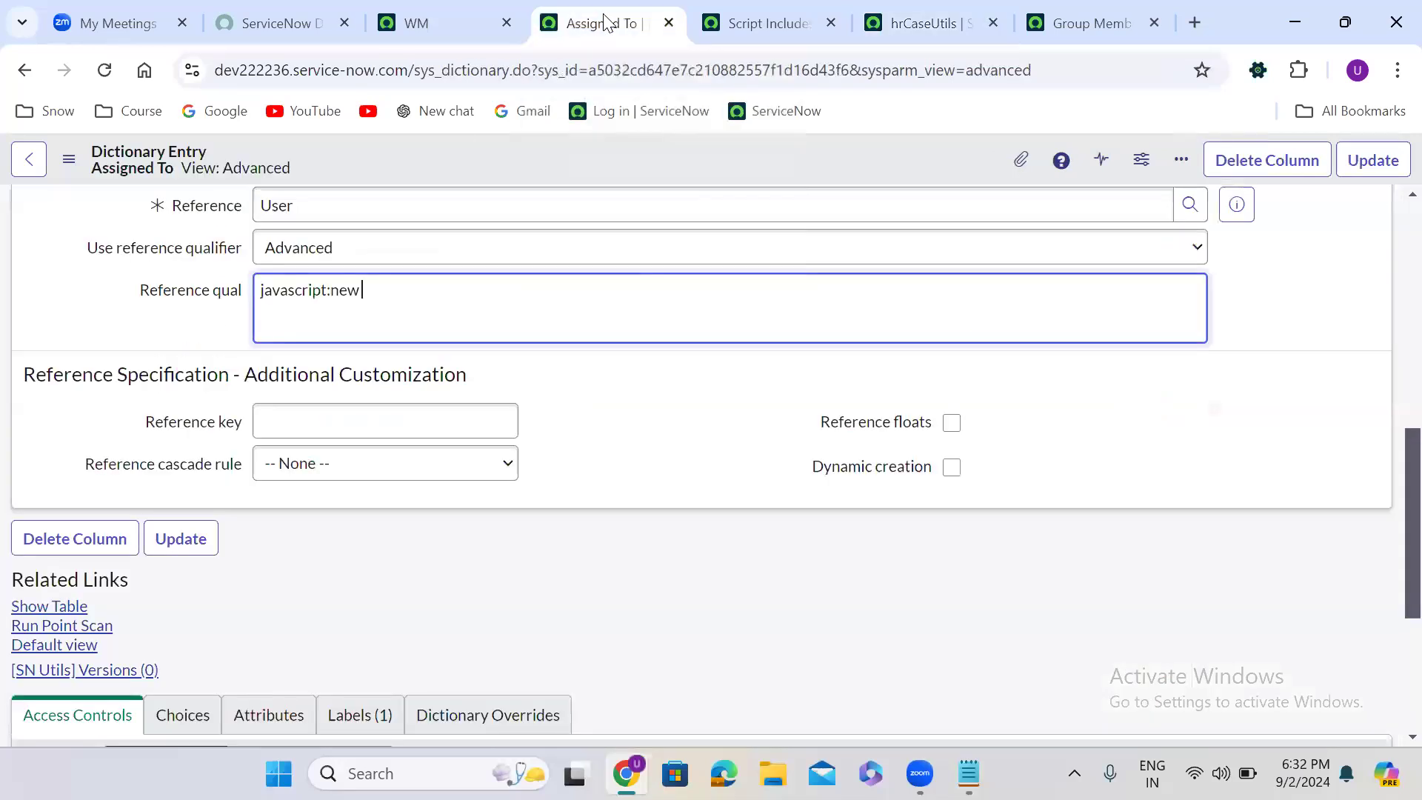
pyautogui.hotkey('ctrl', 'v')
pyautogui.write('()')
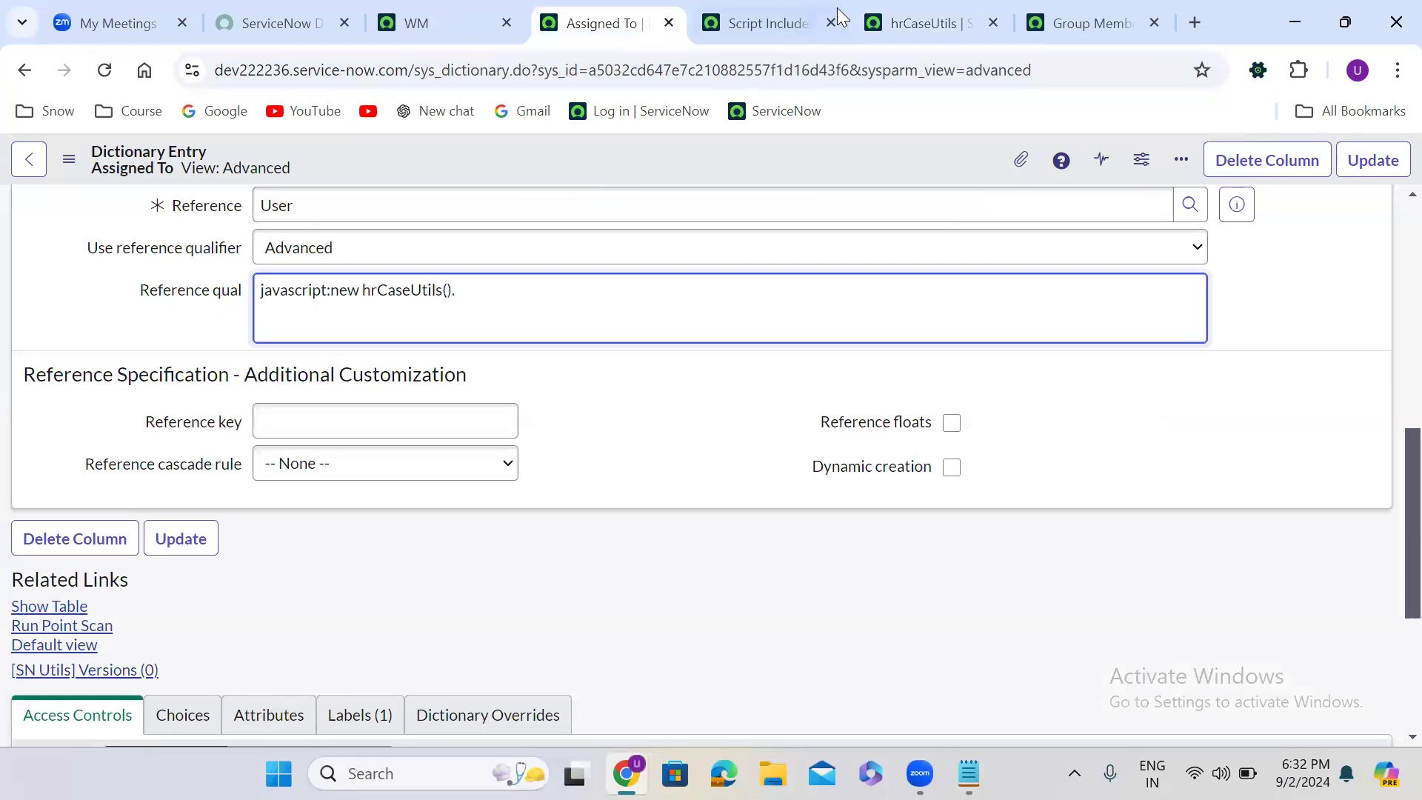
# - Copy the function name showOnlyGroupMembersCondition from the script include to the end of the Reference qual and pass it (current)
pyautogui.click(926, 22)
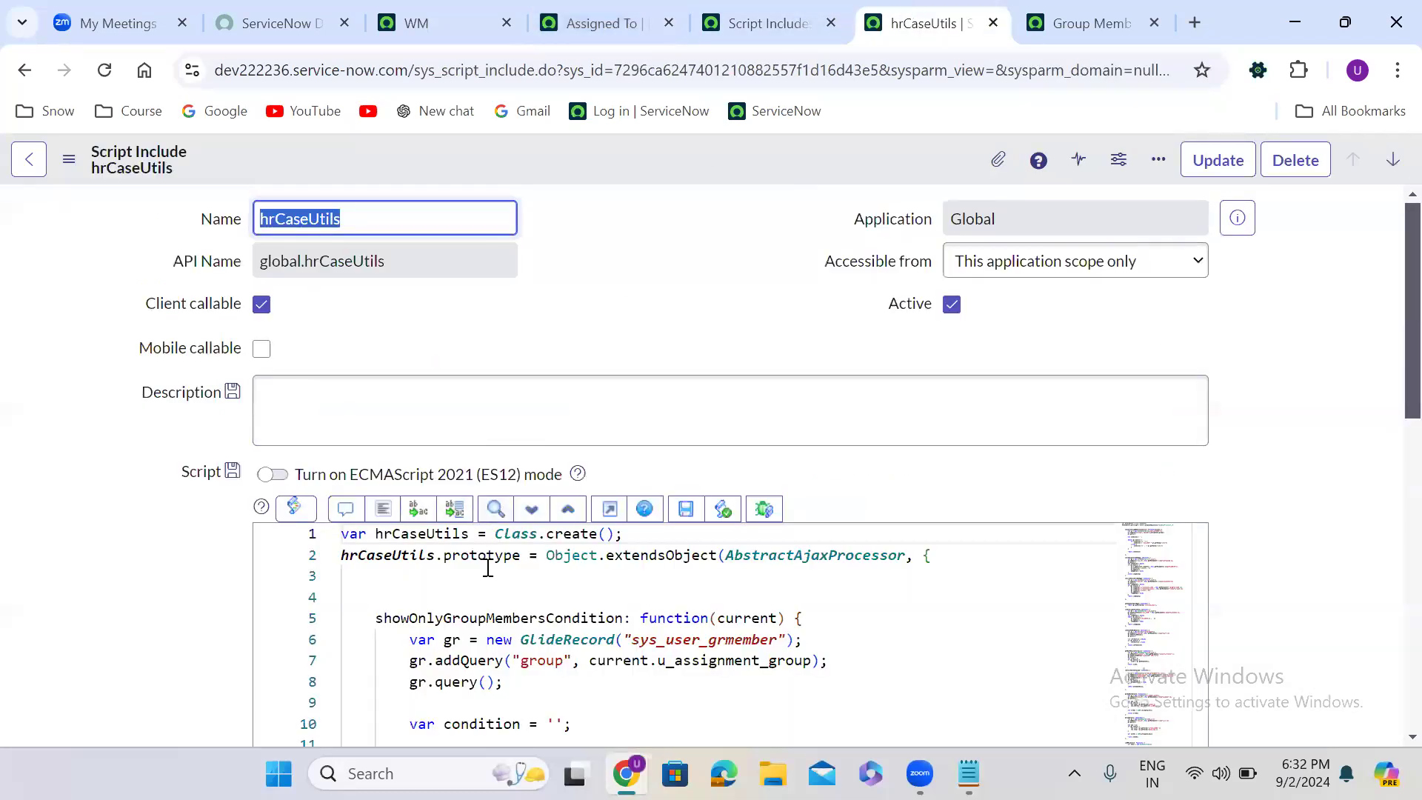
pyautogui.click(453, 619)
pyautogui.doubleClick(454, 619)
pyautogui.hotkey('ctrl', 'c')
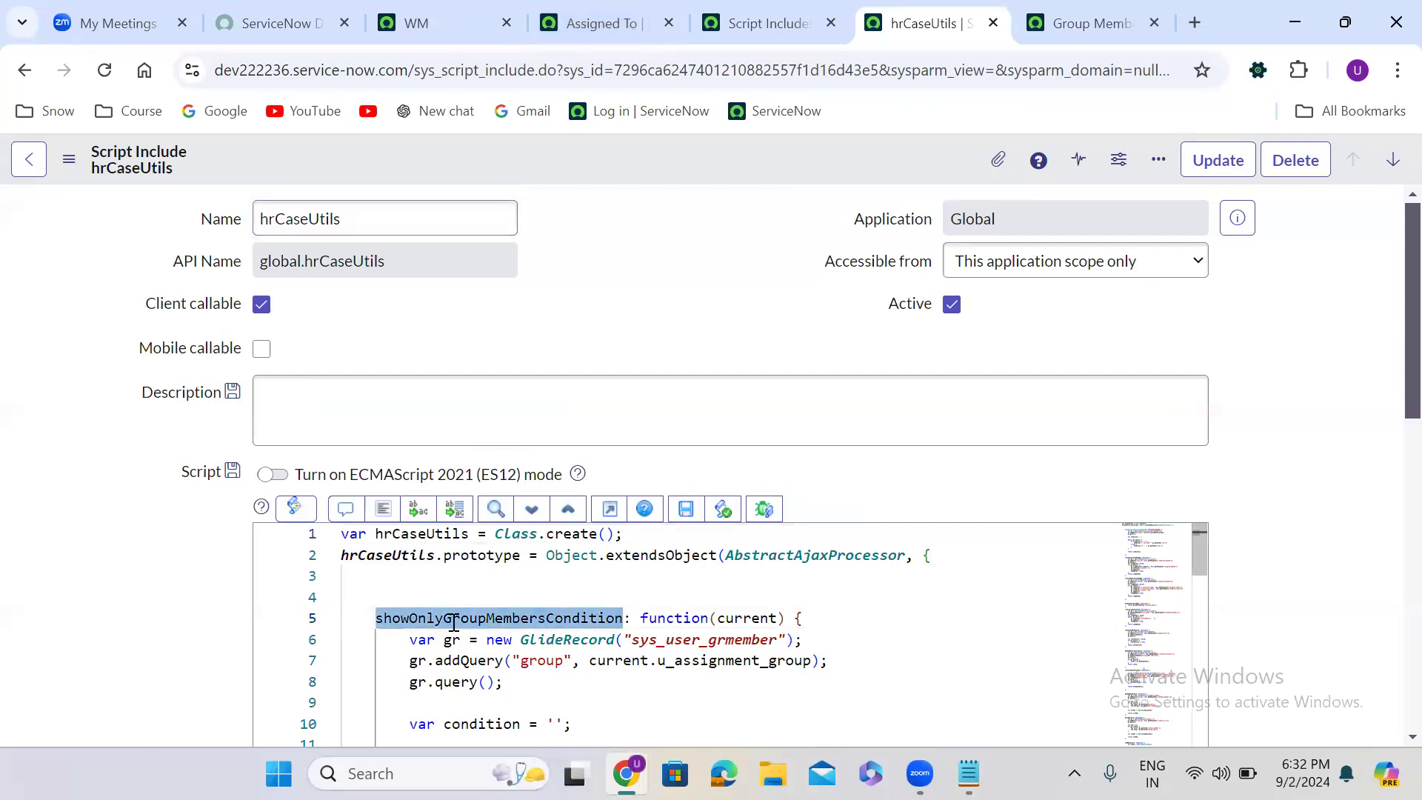
pyautogui.click(612, 9)
pyautogui.hotkey('ctrl', 'v')
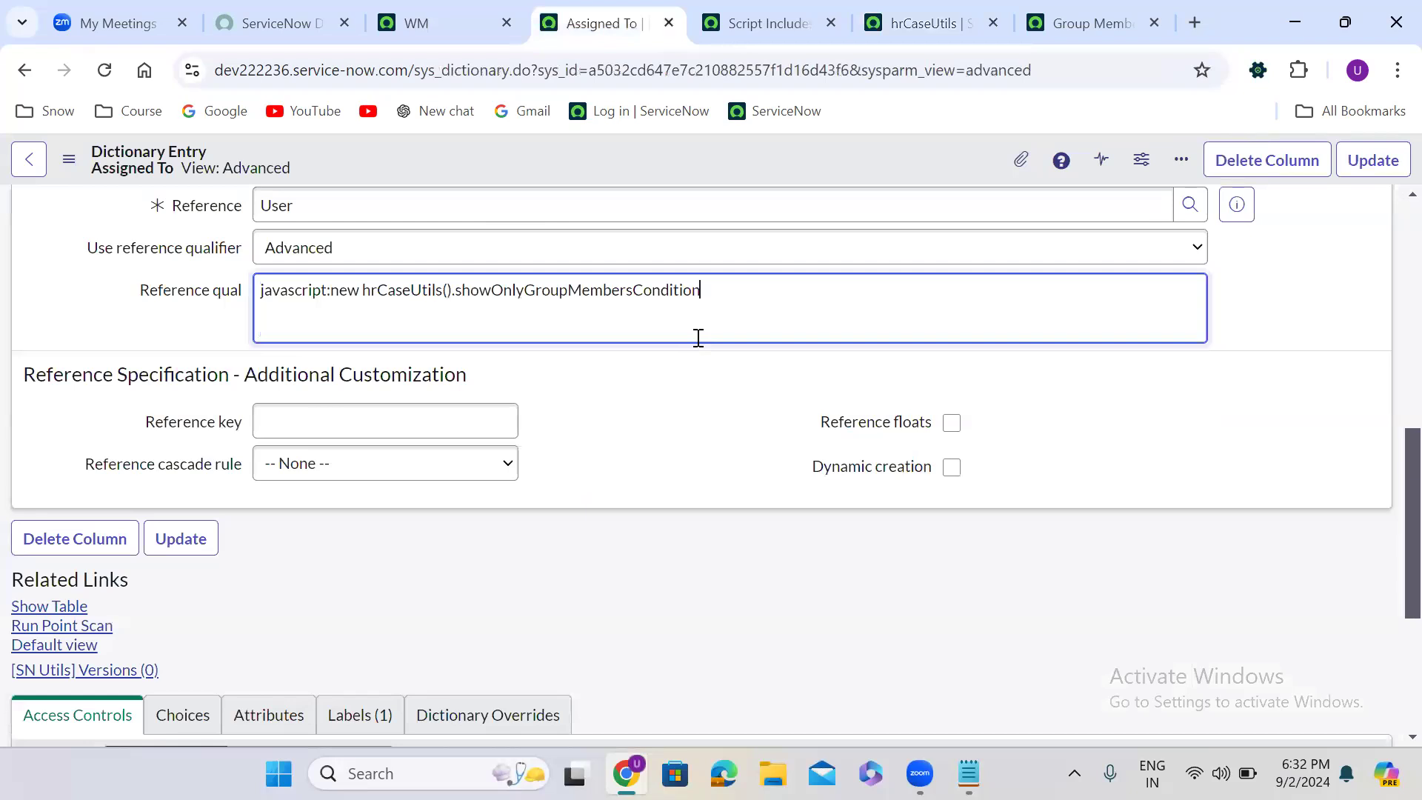
pyautogui.click(673, 453)
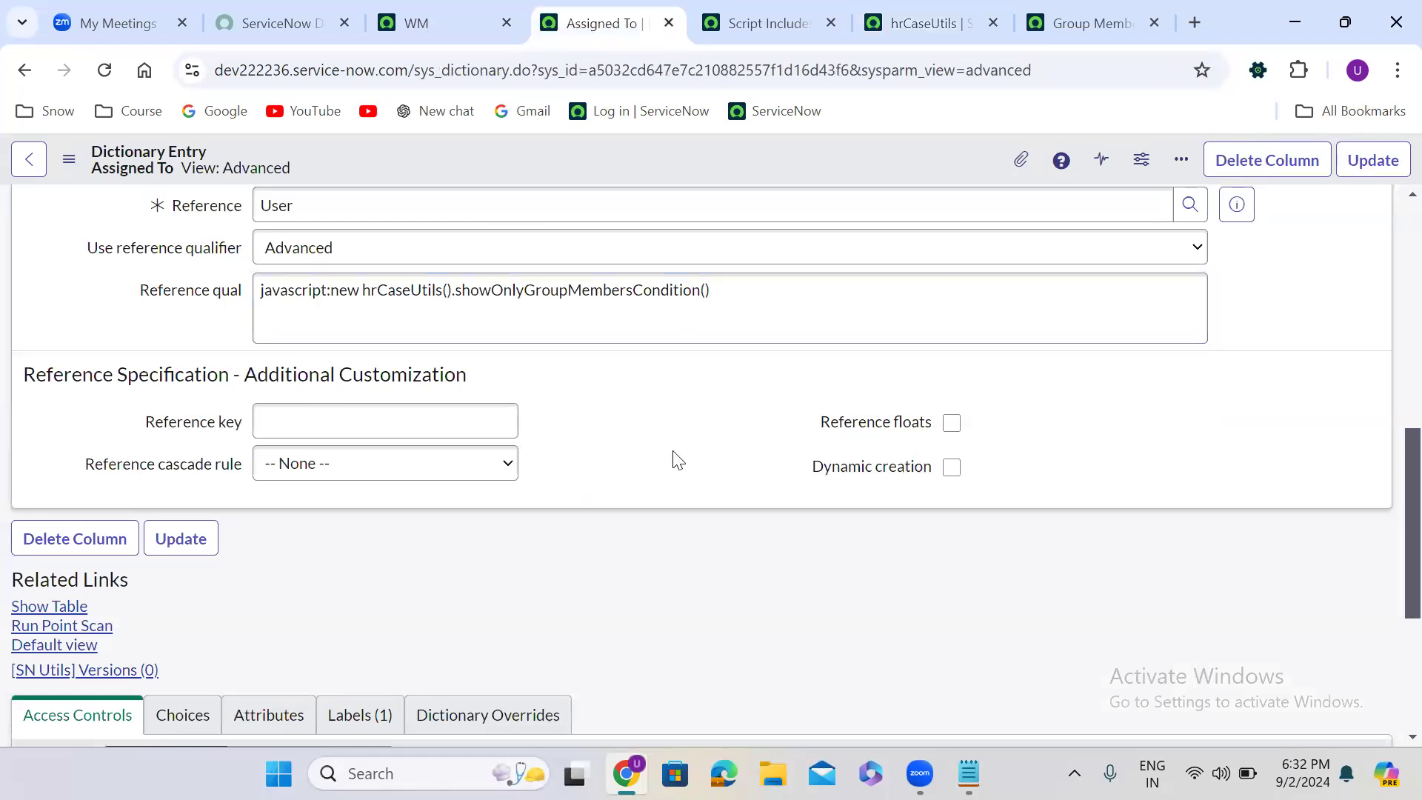
pyautogui.click(709, 289)
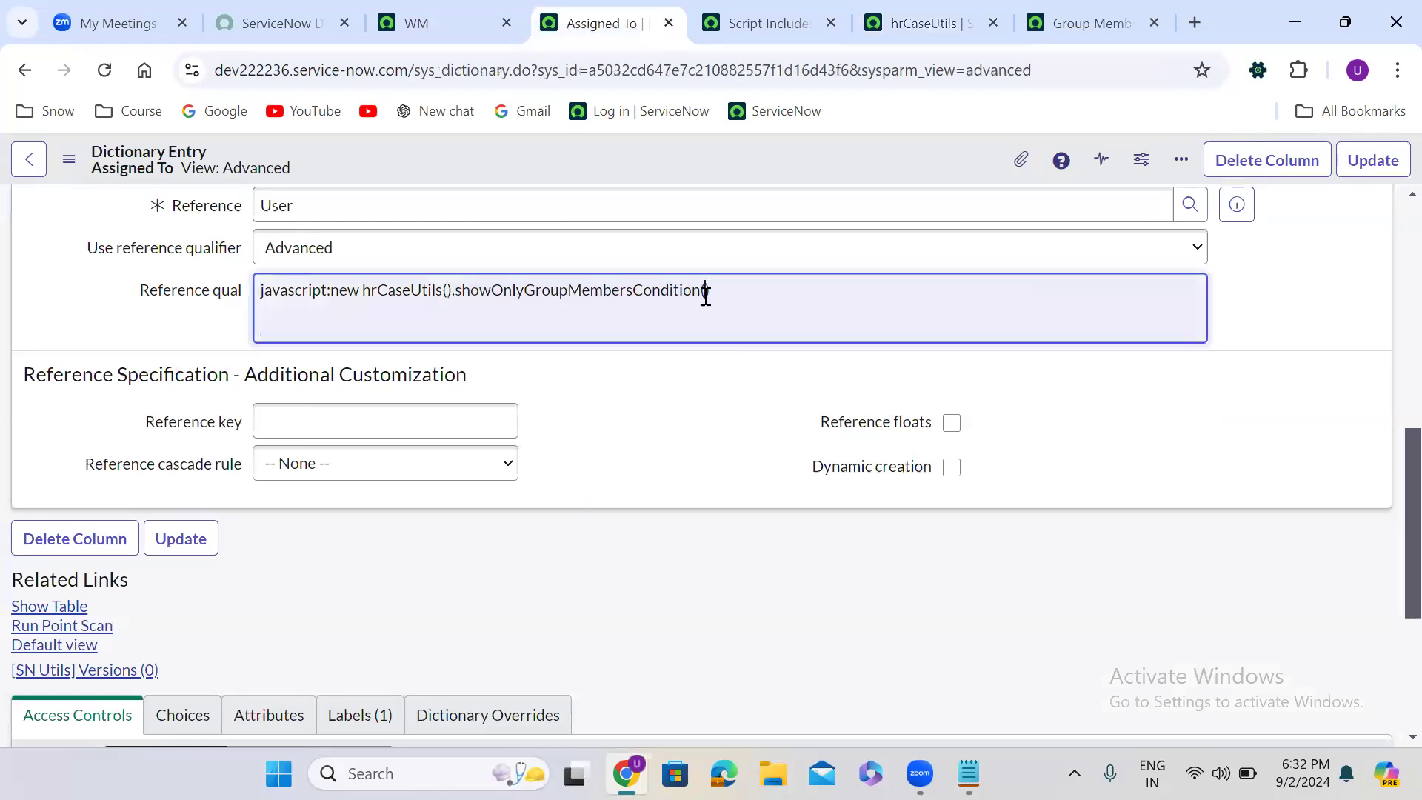
pyautogui.write('current')
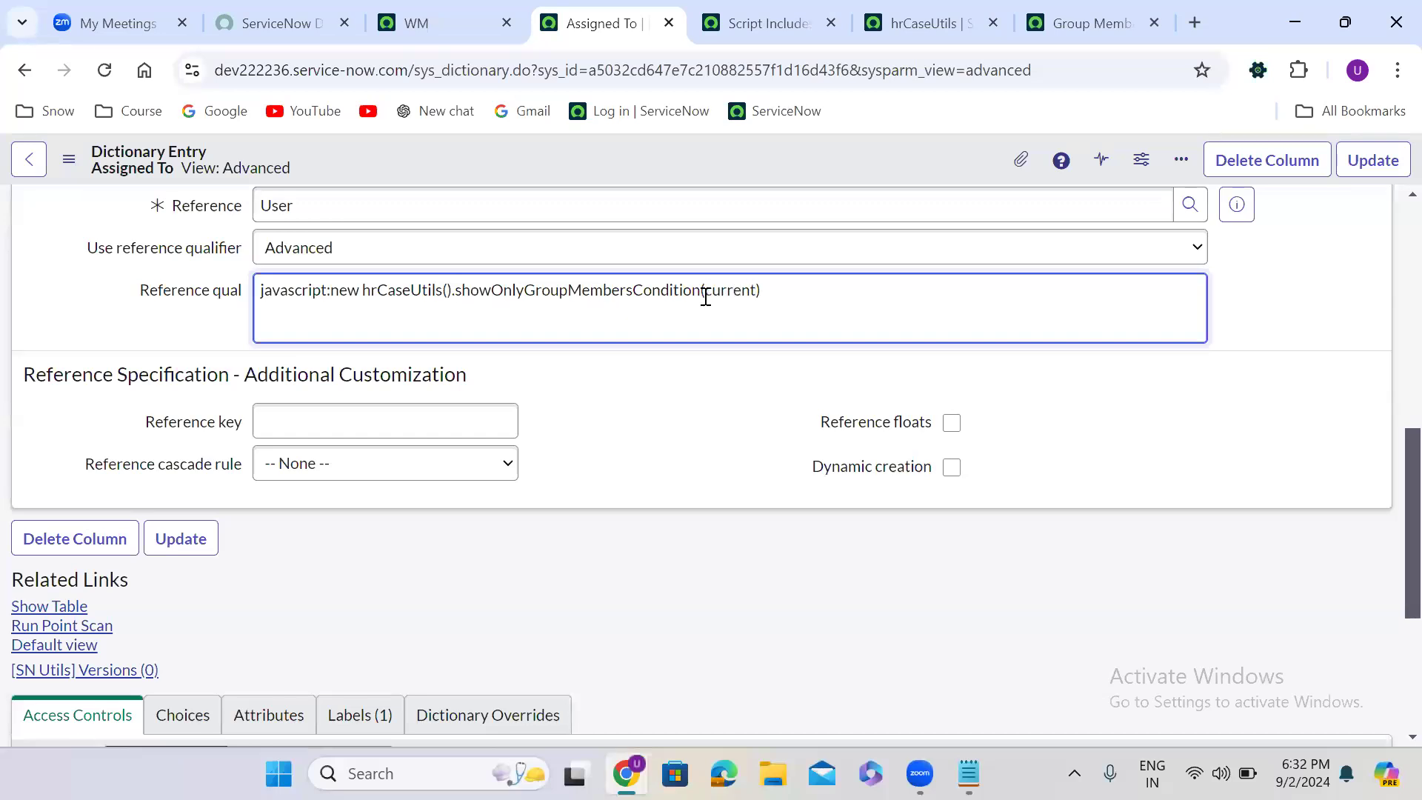
# - Review each part of the Reference qual call, comparing its current argument with the hrCaseUtils function's parameter and following condition to the return statement
pyautogui.doubleClick(345, 291)
pyautogui.doubleClick(407, 290)
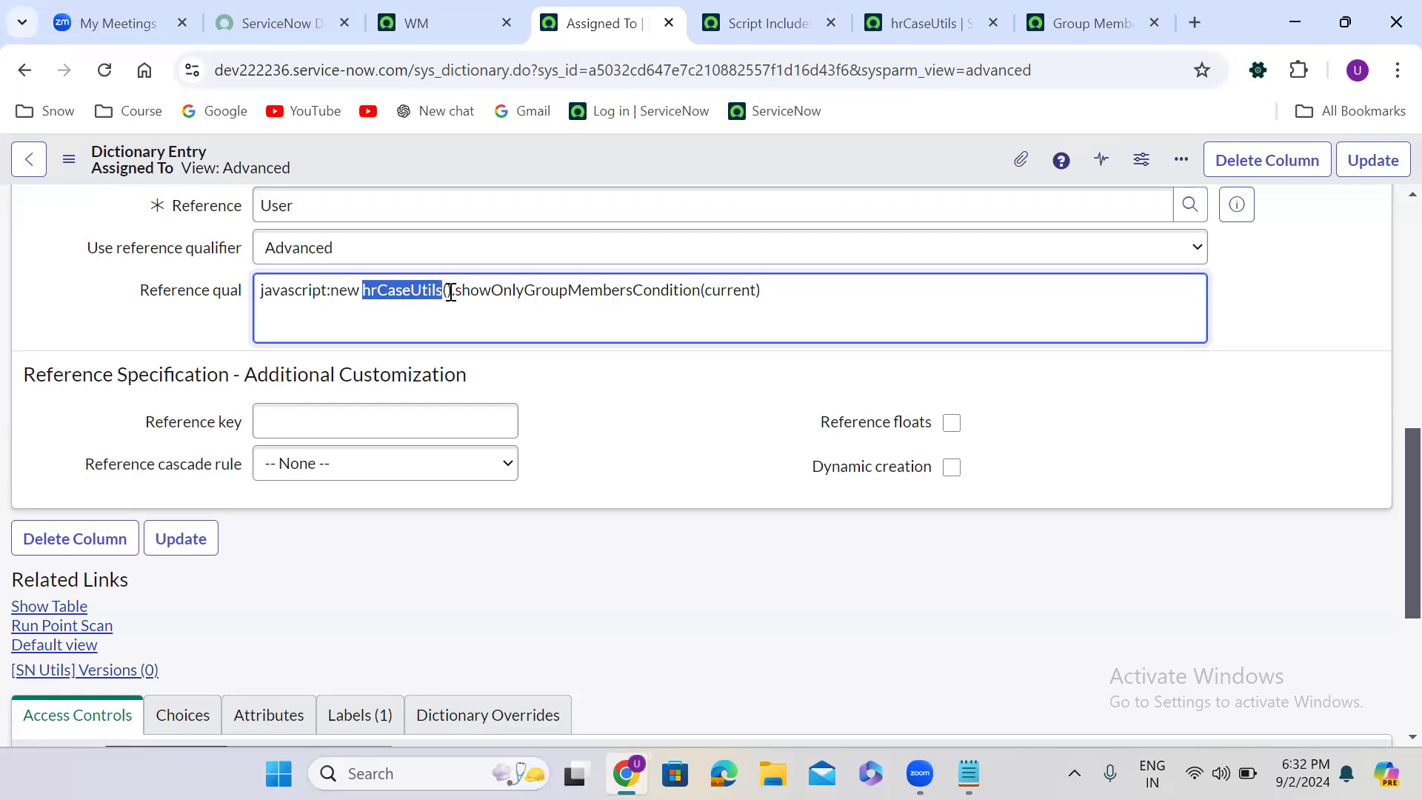
pyautogui.doubleClick(514, 289)
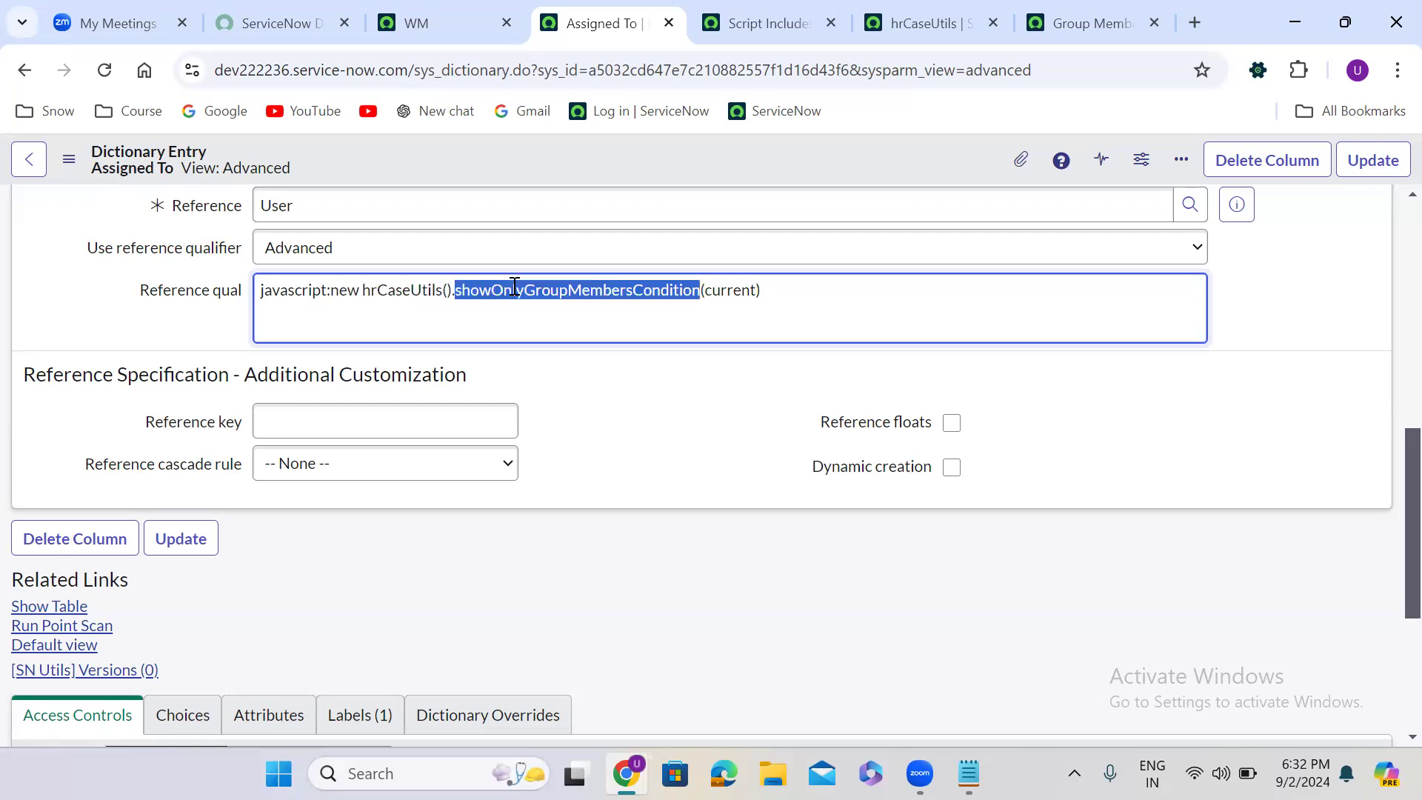
pyautogui.doubleClick(717, 290)
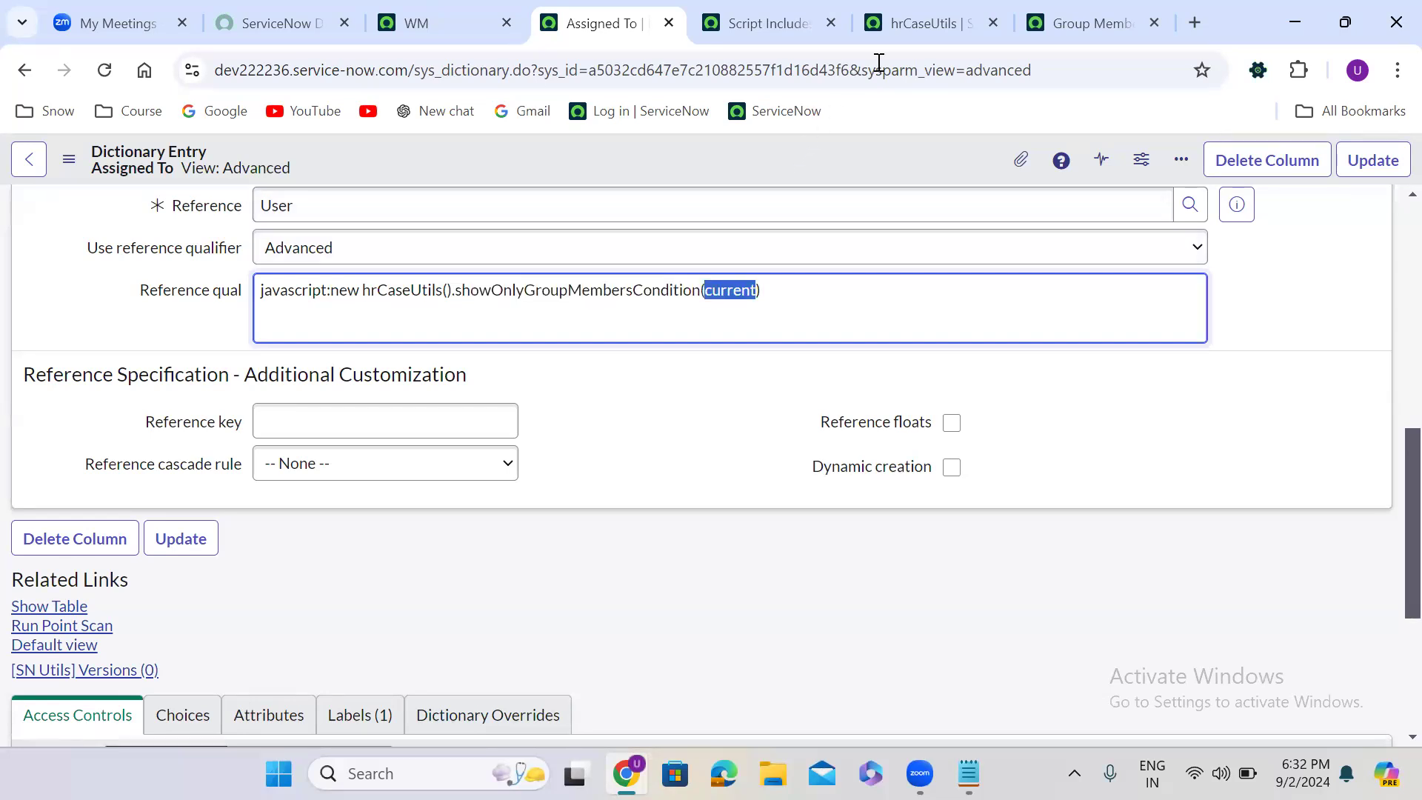
pyautogui.click(903, 17)
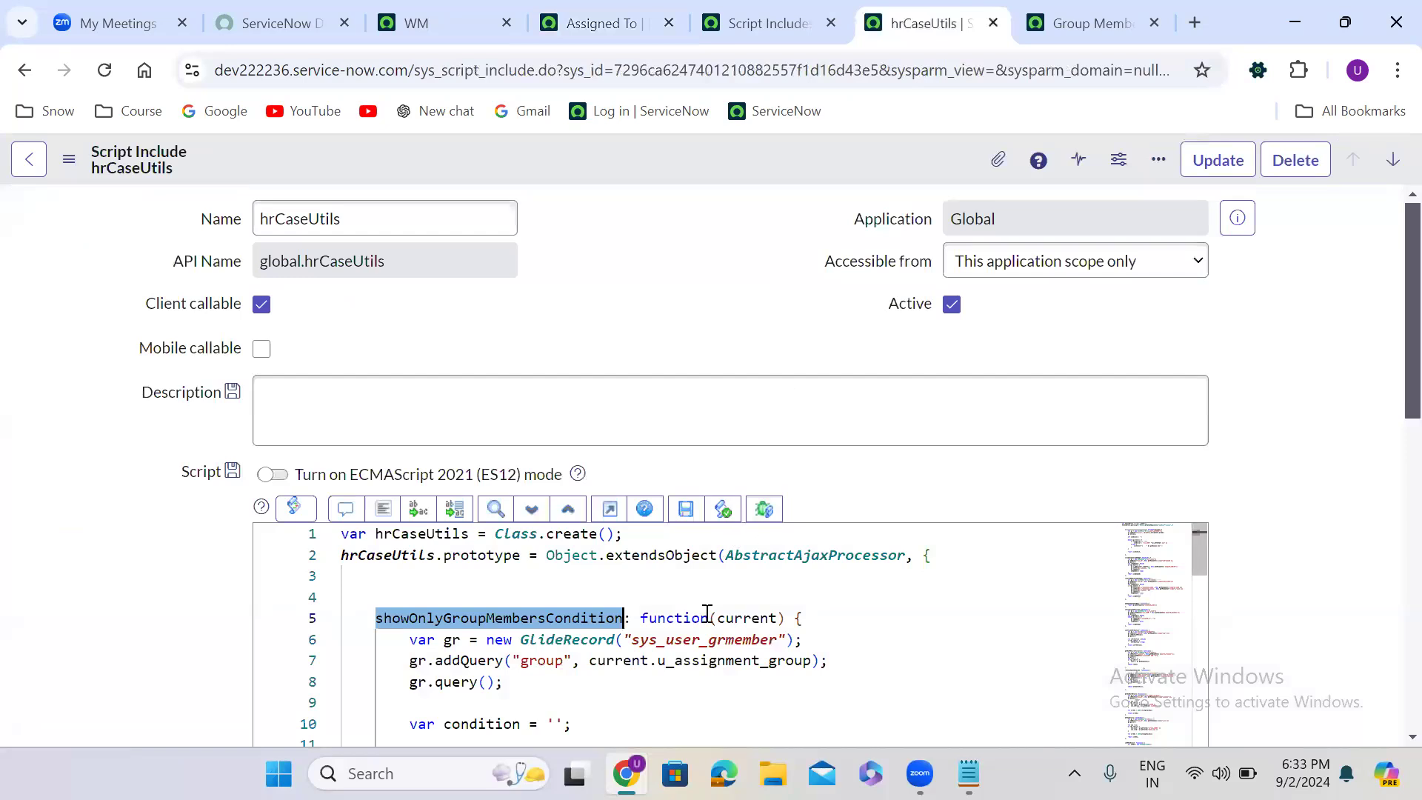
pyautogui.doubleClick(744, 619)
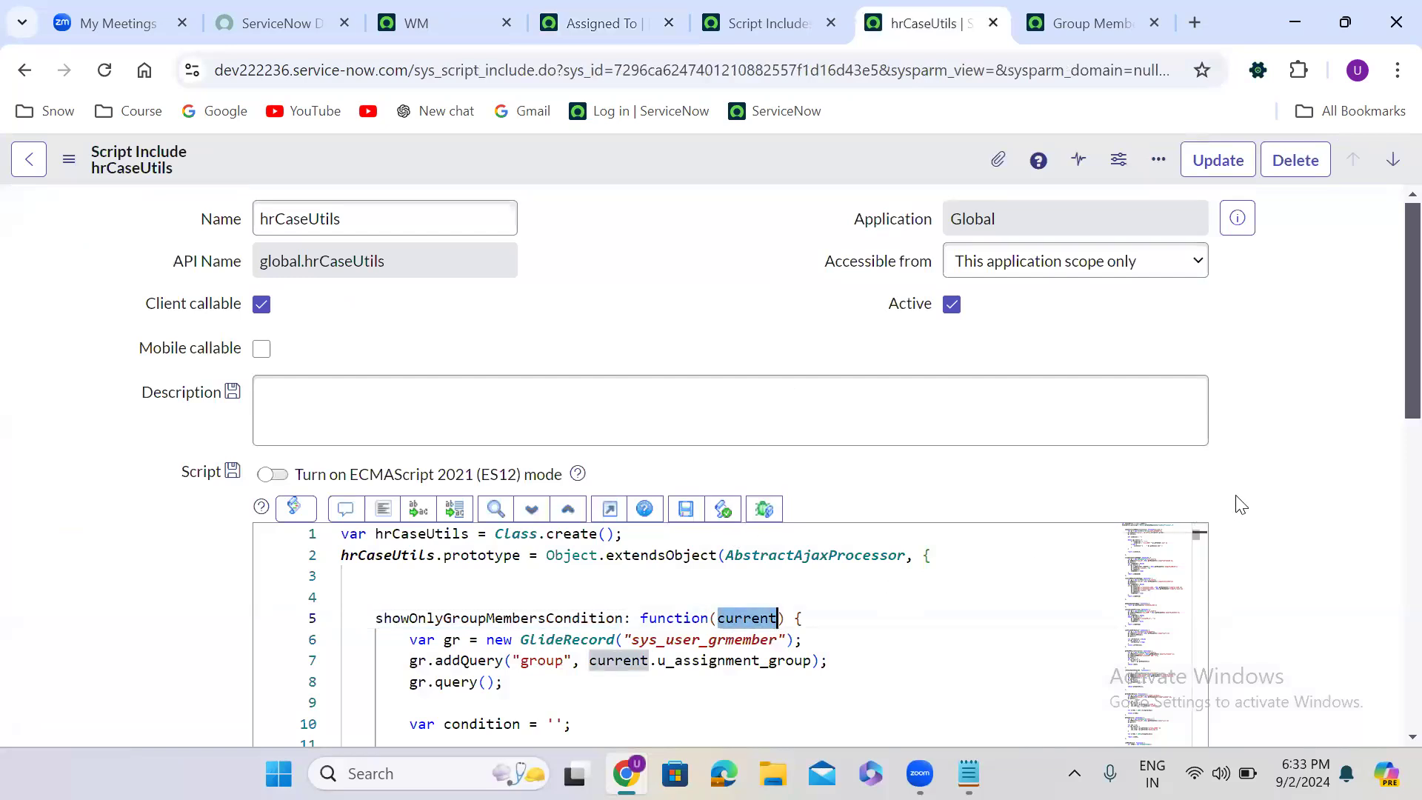
pyautogui.scroll(-4, 1241, 505)
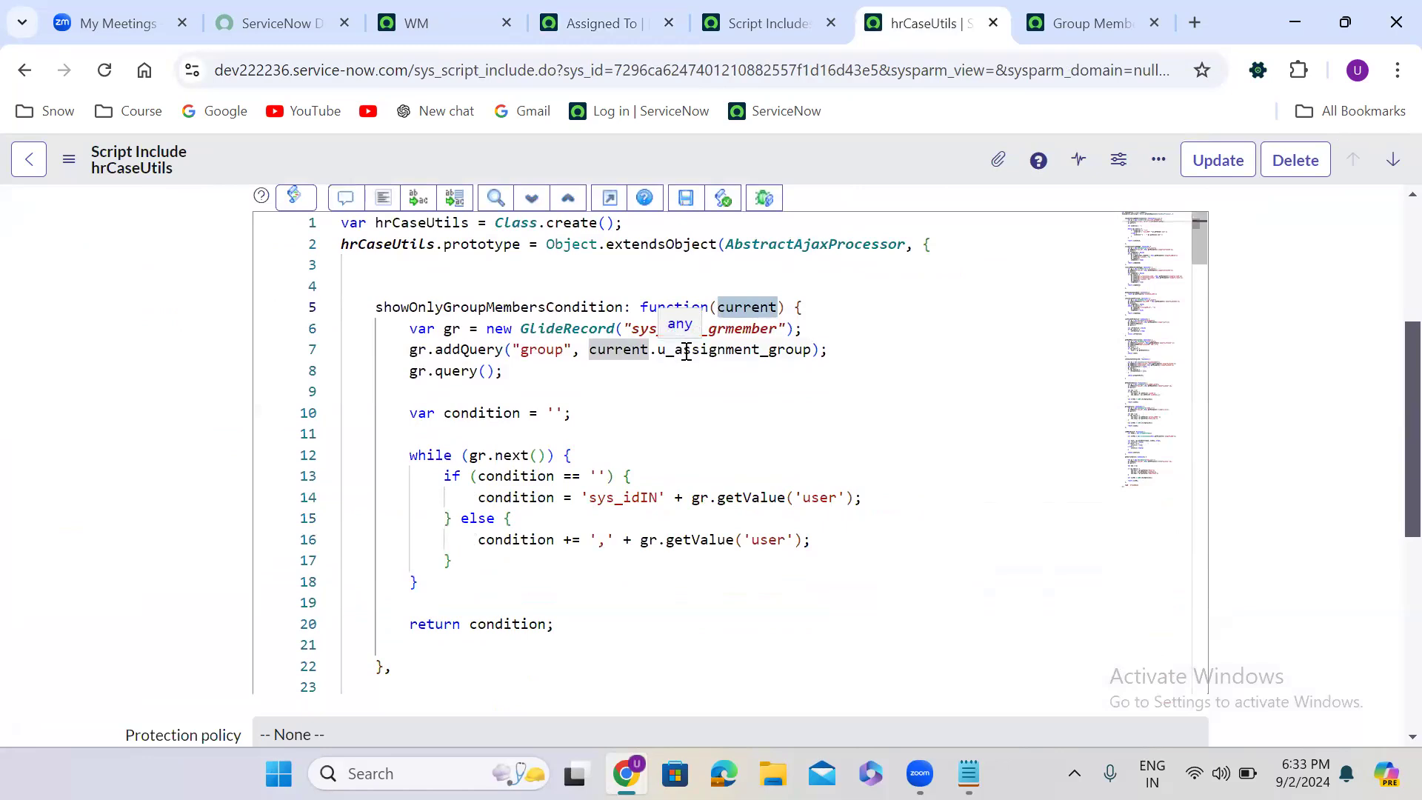
pyautogui.doubleClick(467, 413)
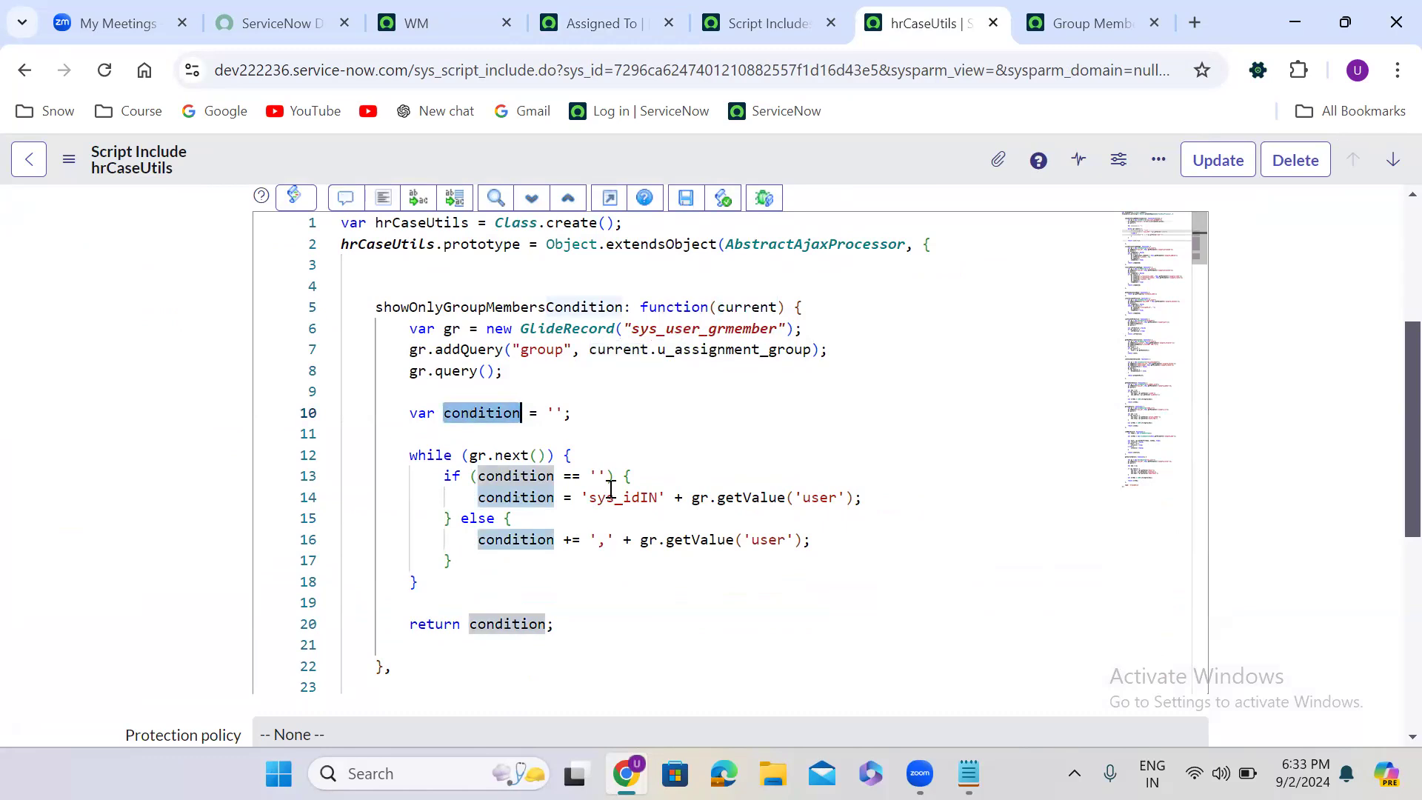
pyautogui.doubleClick(496, 622)
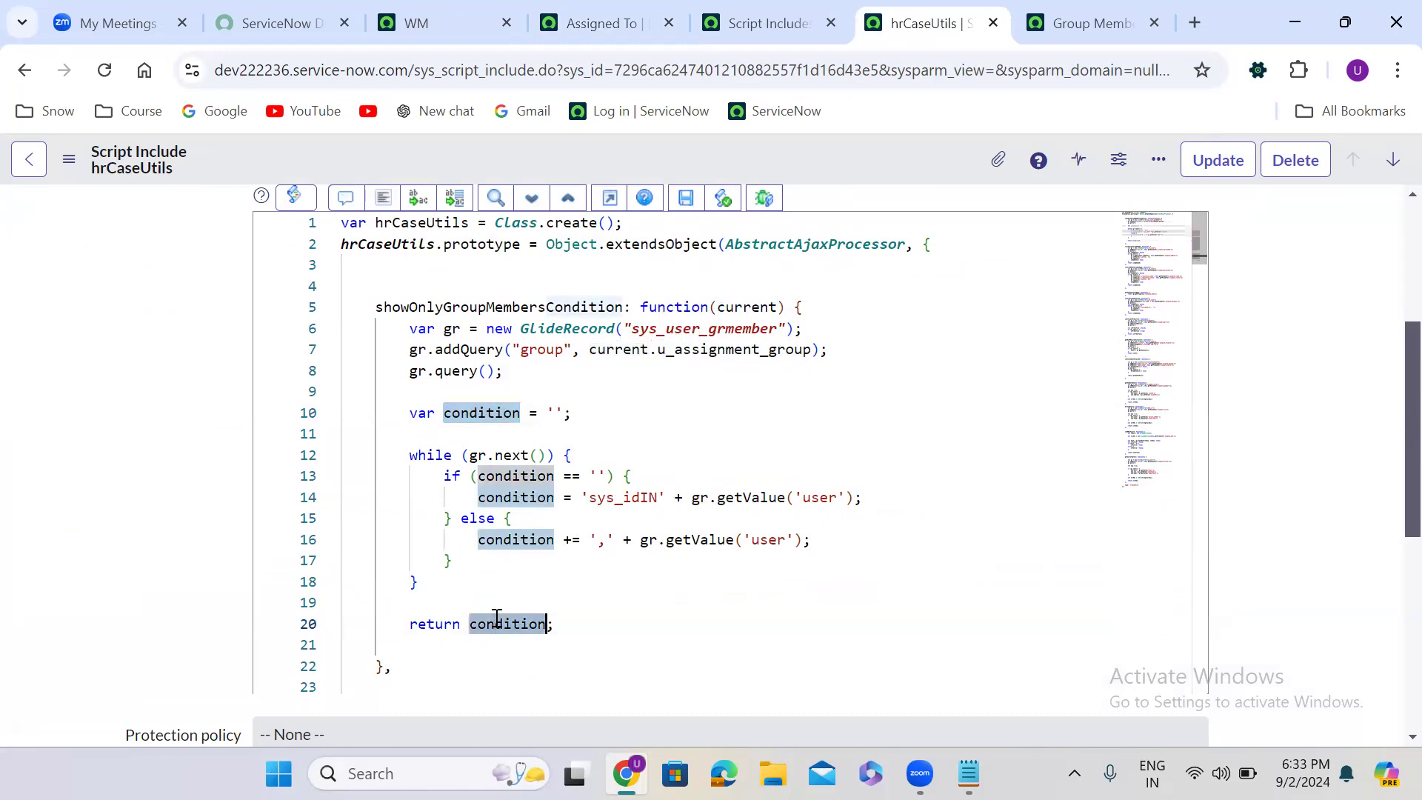
# - Save the Assigned To dictionary entry and go back to the new HR Case record
pyautogui.click(590, 9)
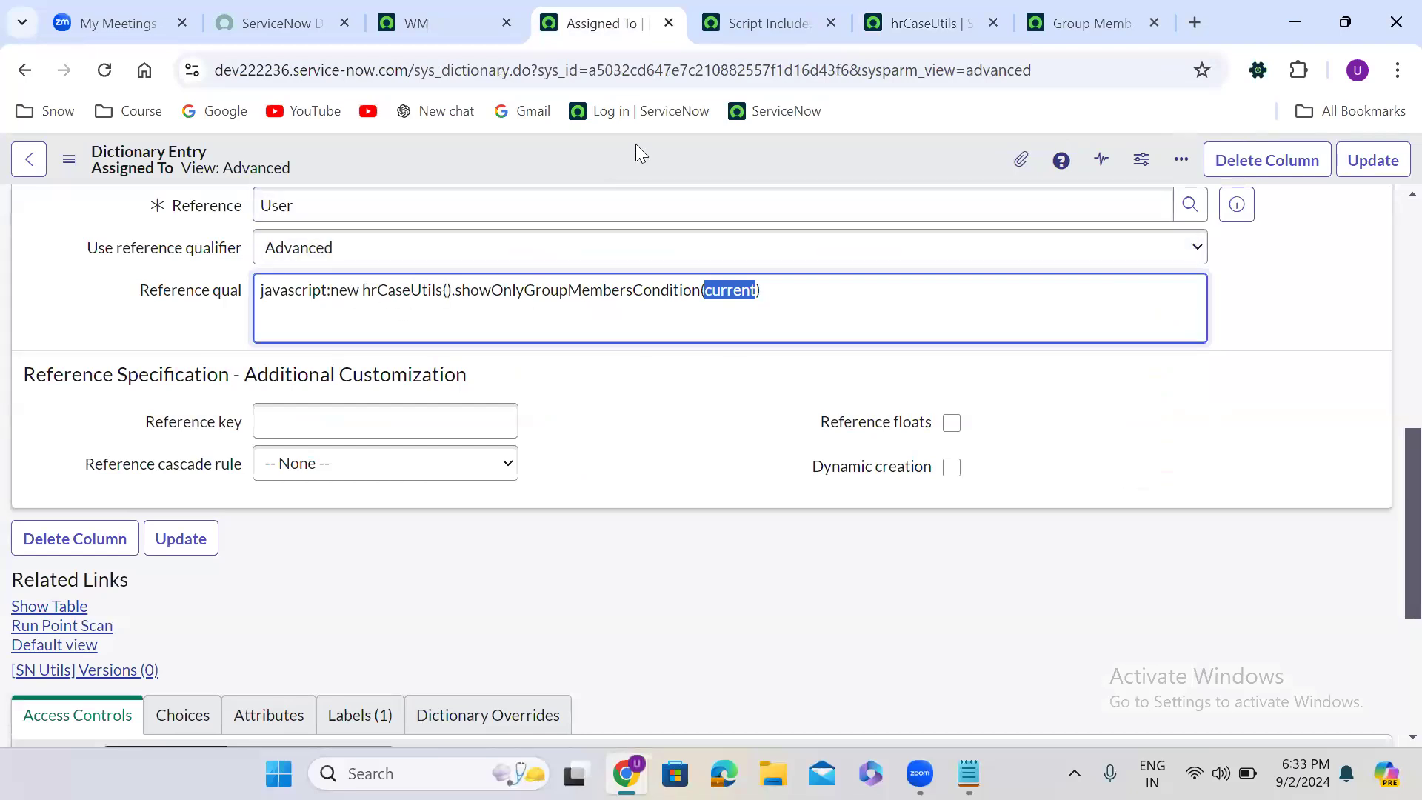
pyautogui.click(1388, 162)
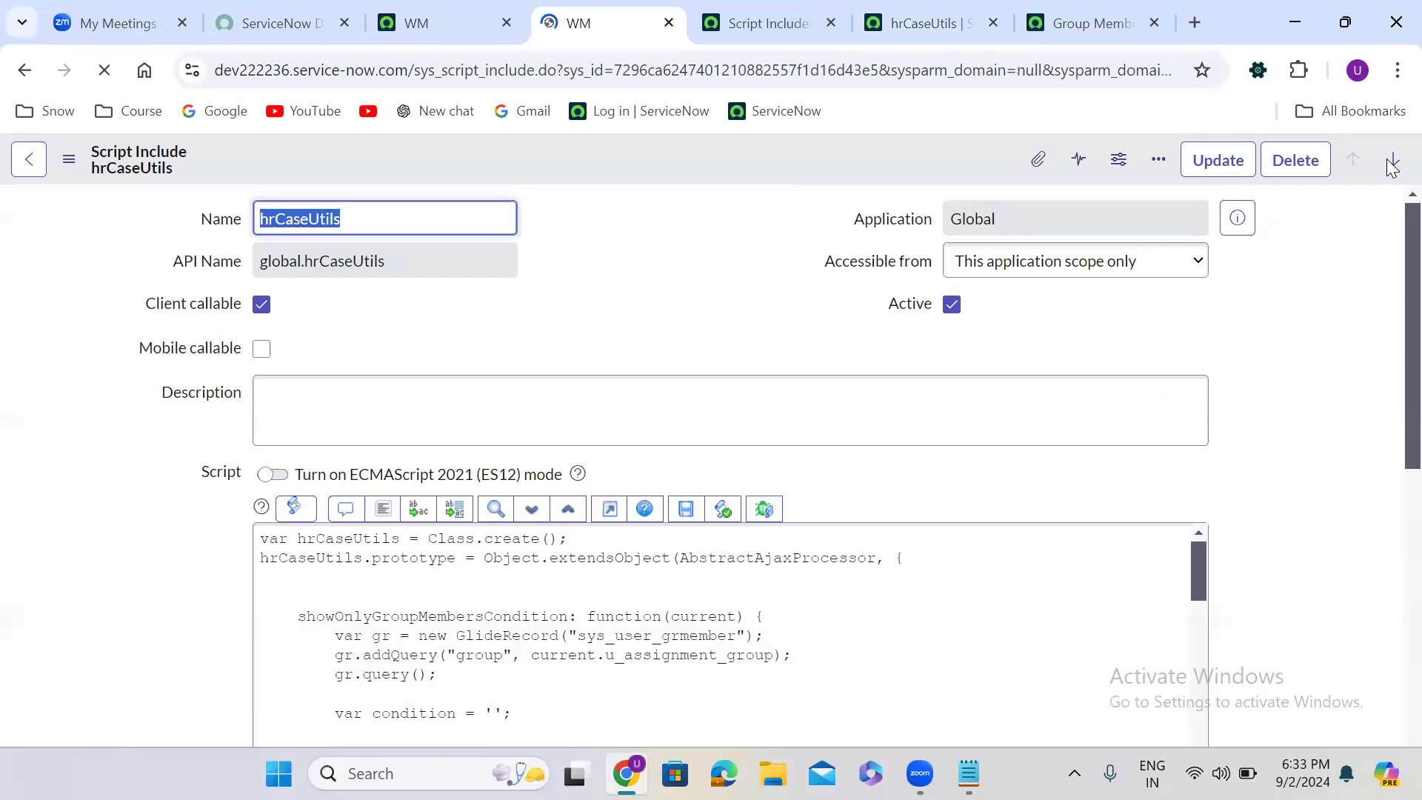
pyautogui.click(24, 72)
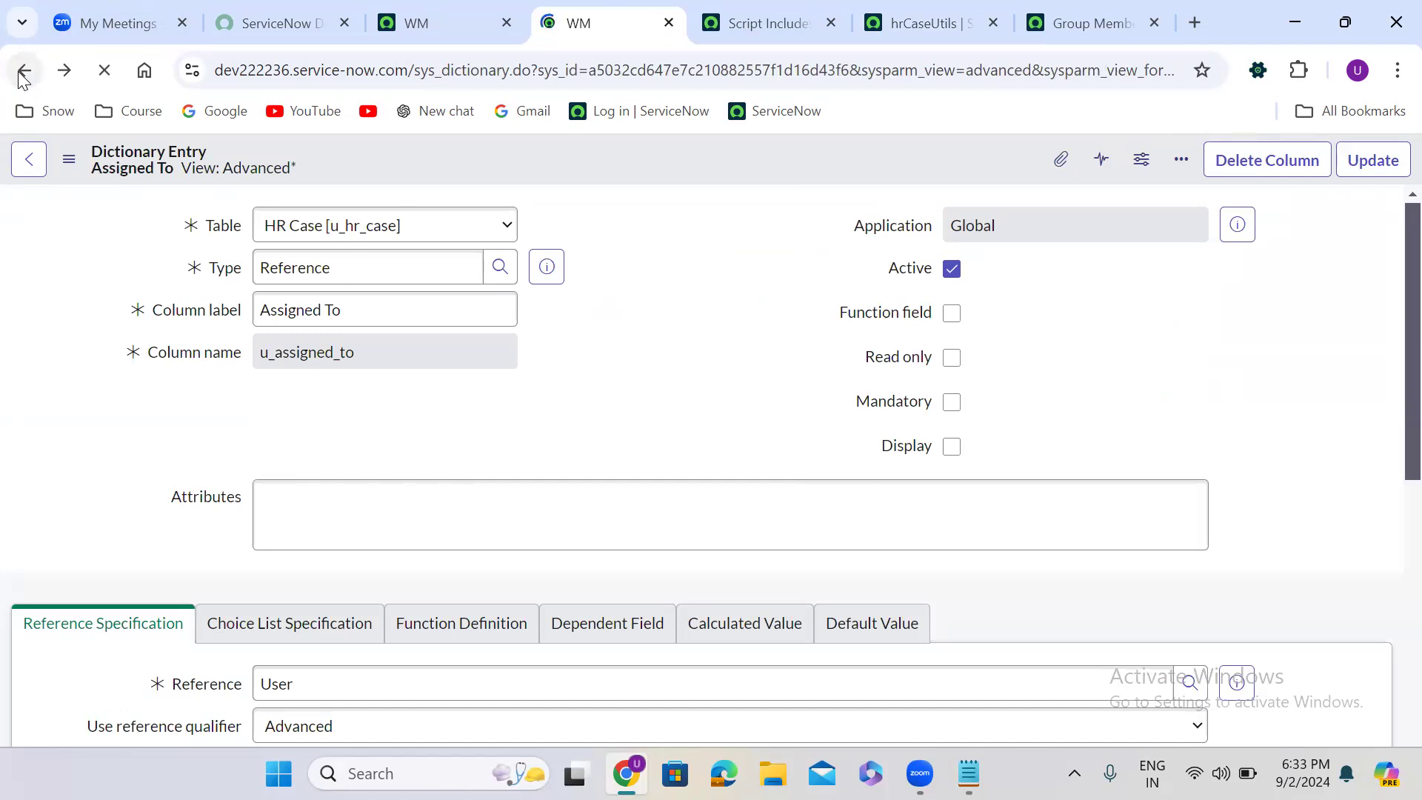
pyautogui.click(25, 72)
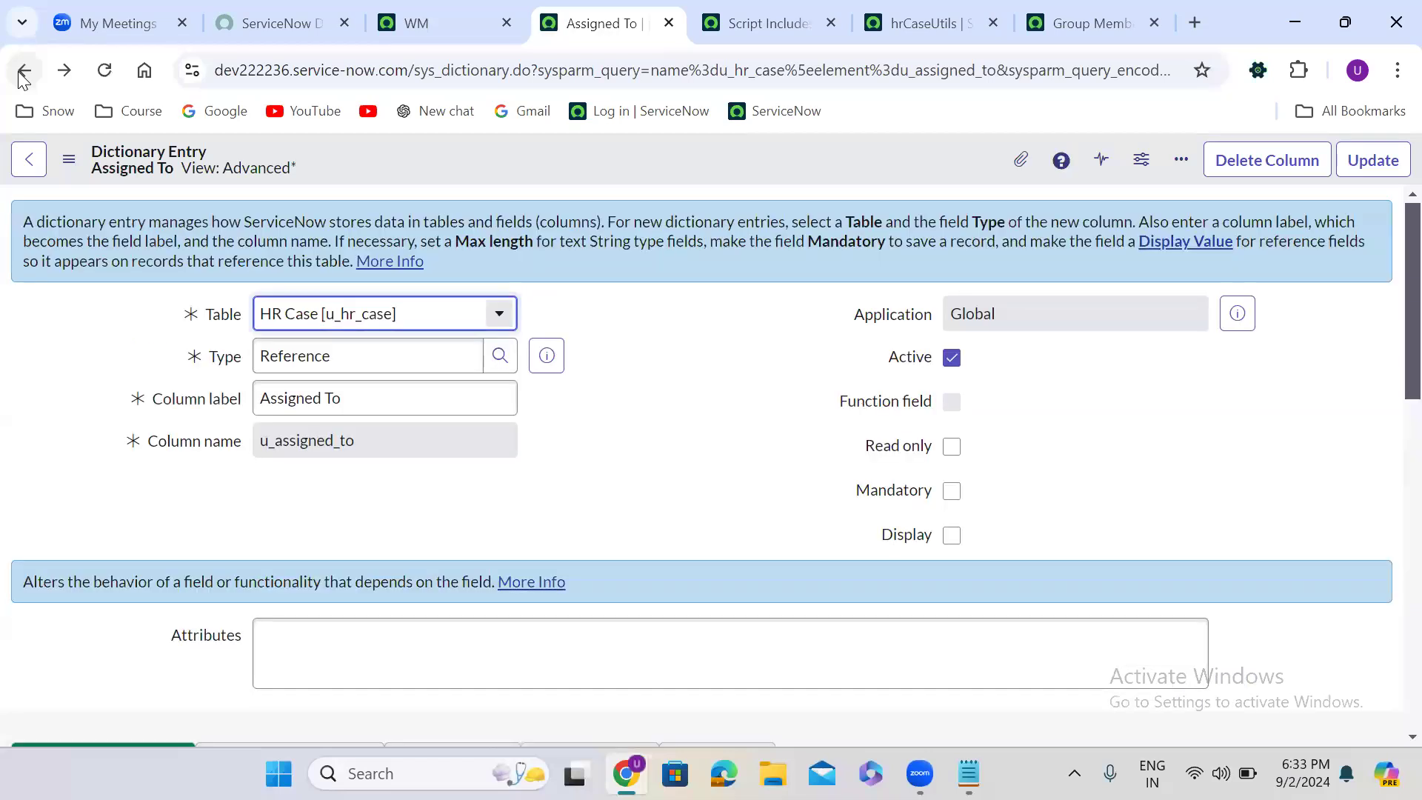
pyautogui.click(24, 72)
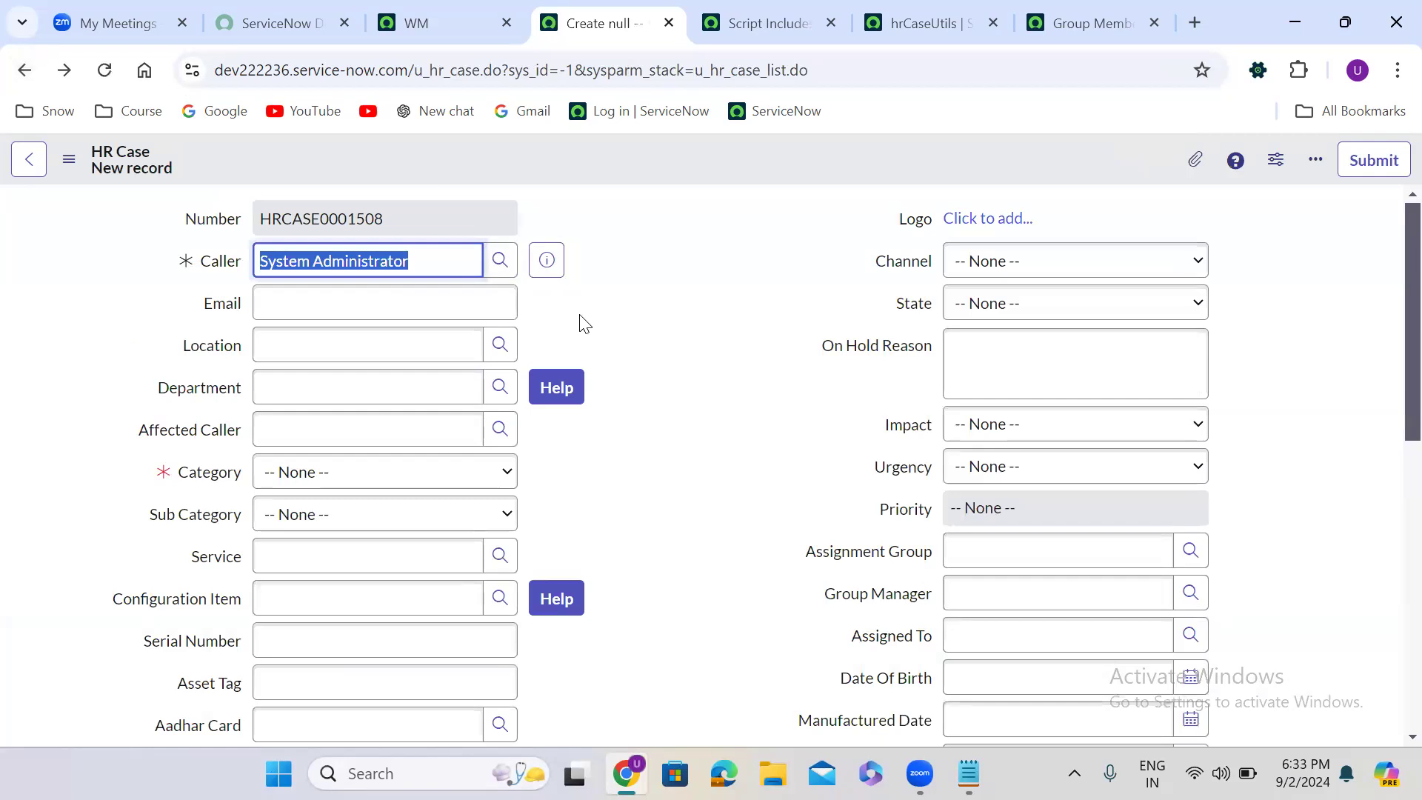
# - Set the new HR Case's Assignment Group to Application Development and open the Assigned To user lookup
pyautogui.click(658, 451)
pyautogui.scroll(-1, 658, 451)
pyautogui.scroll(-1, 658, 452)
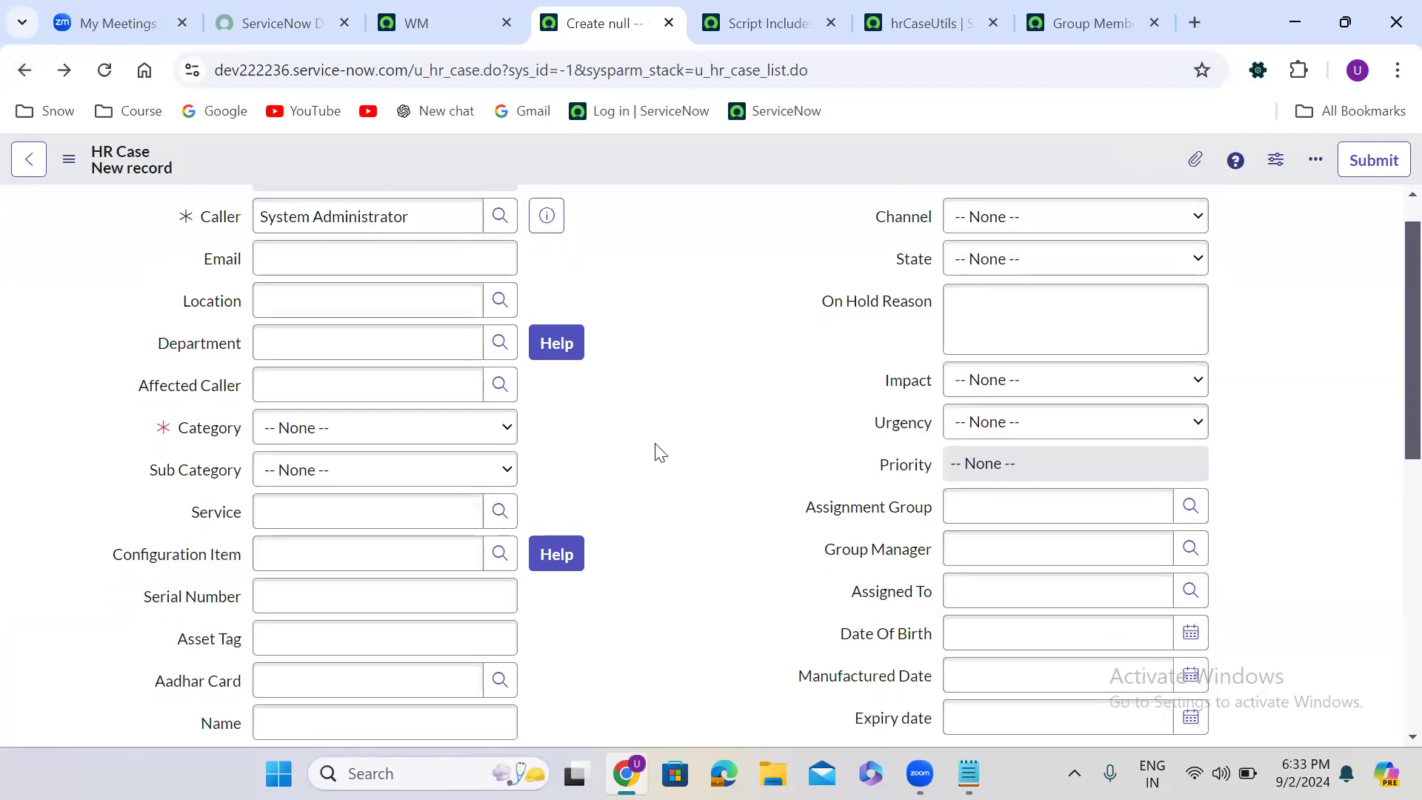
pyautogui.scroll(-1, 659, 451)
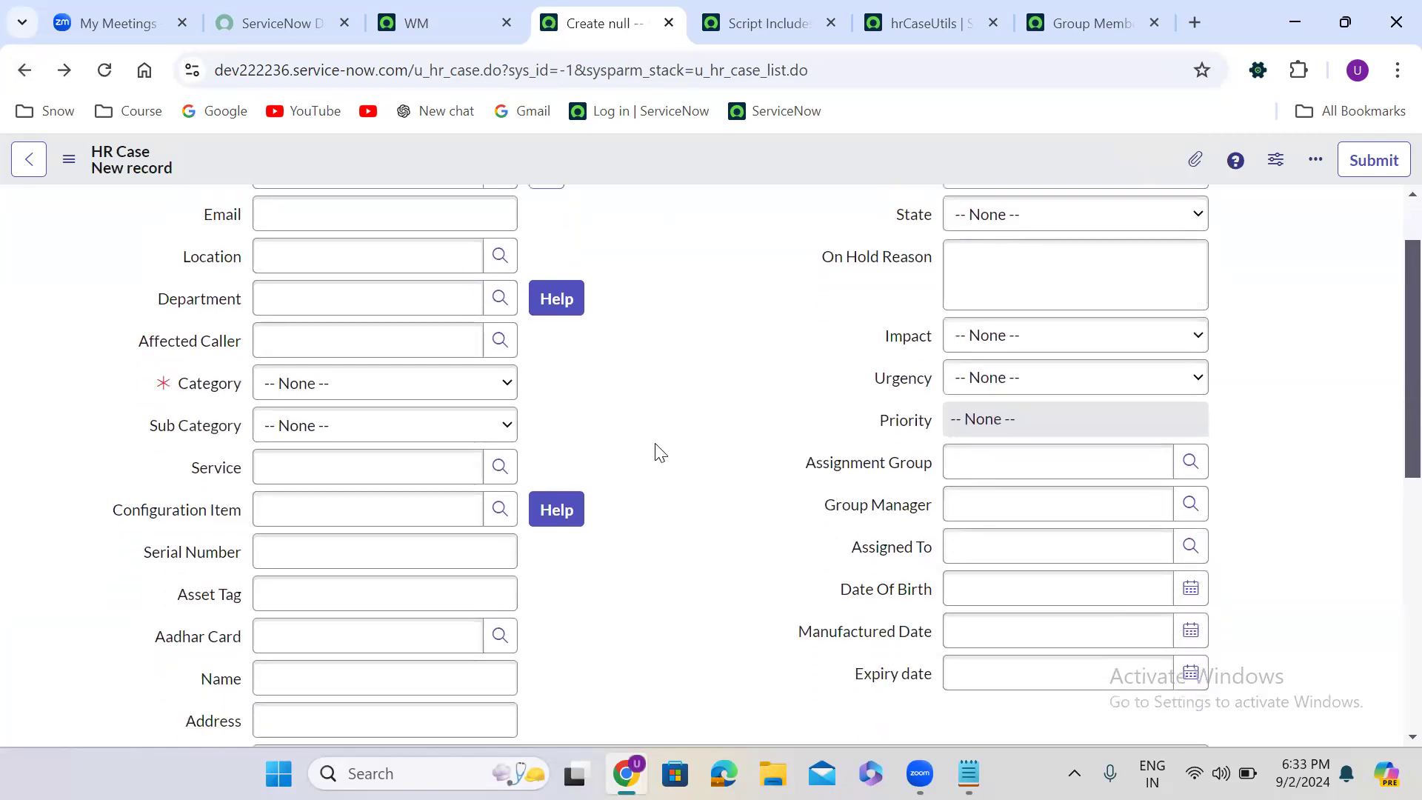
pyautogui.click(1010, 457)
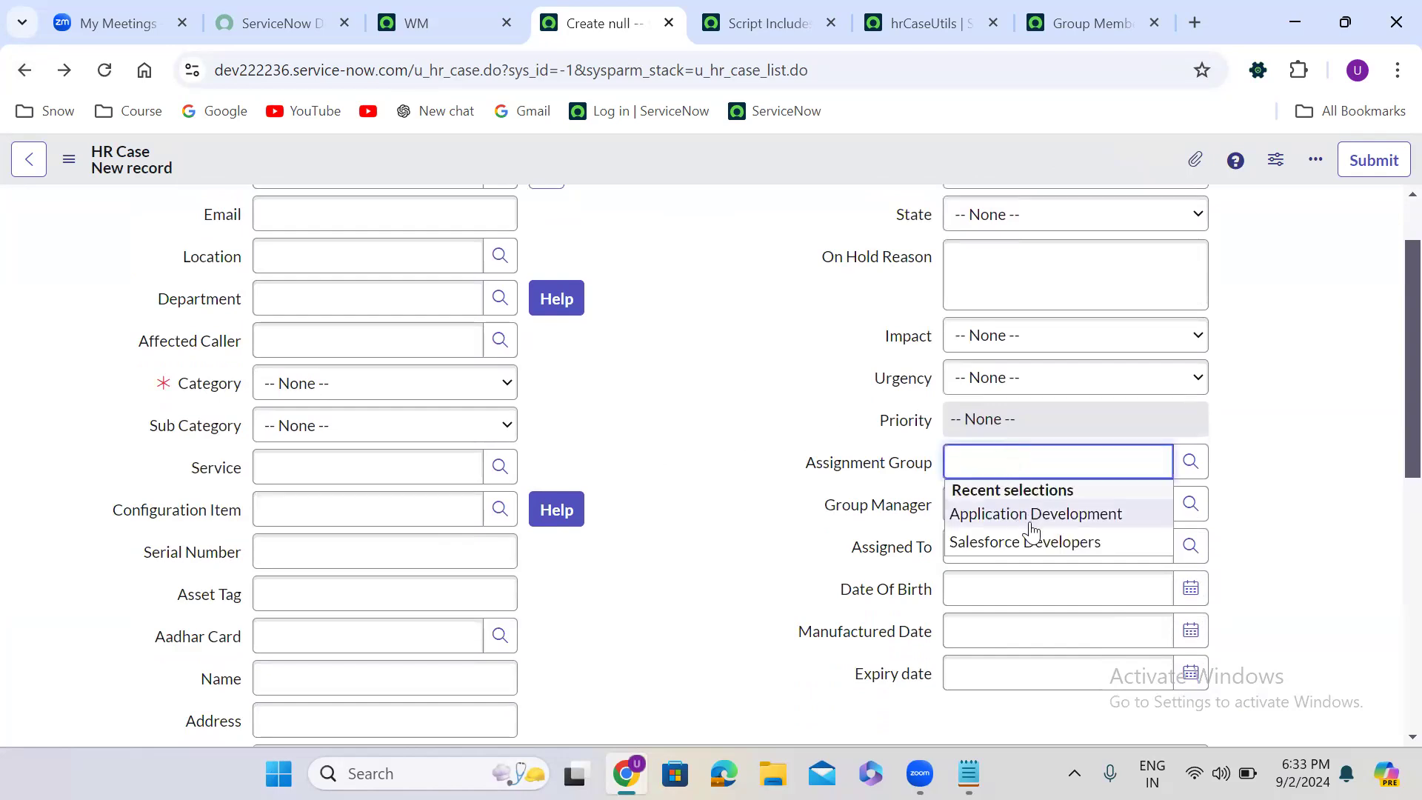
pyautogui.click(1032, 519)
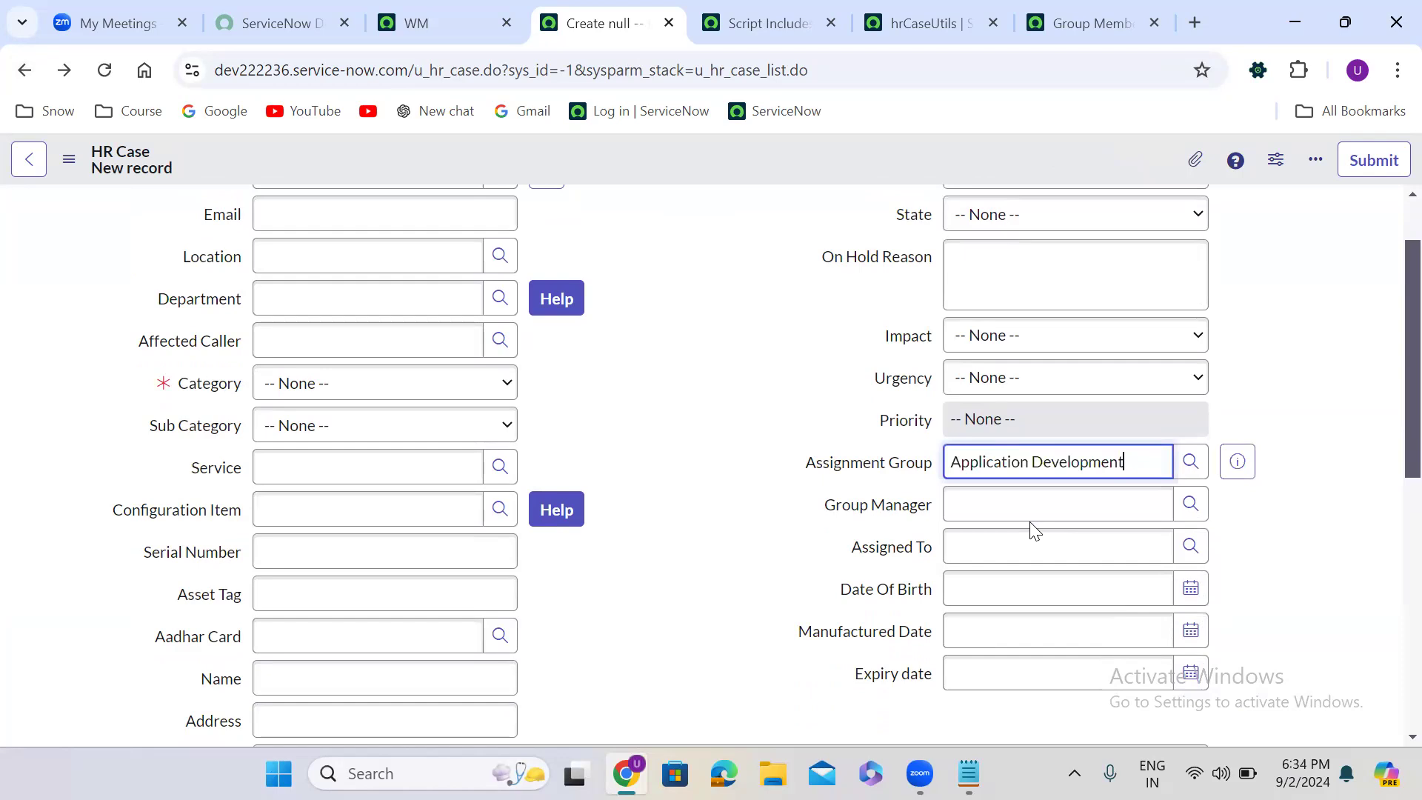
pyautogui.click(1193, 546)
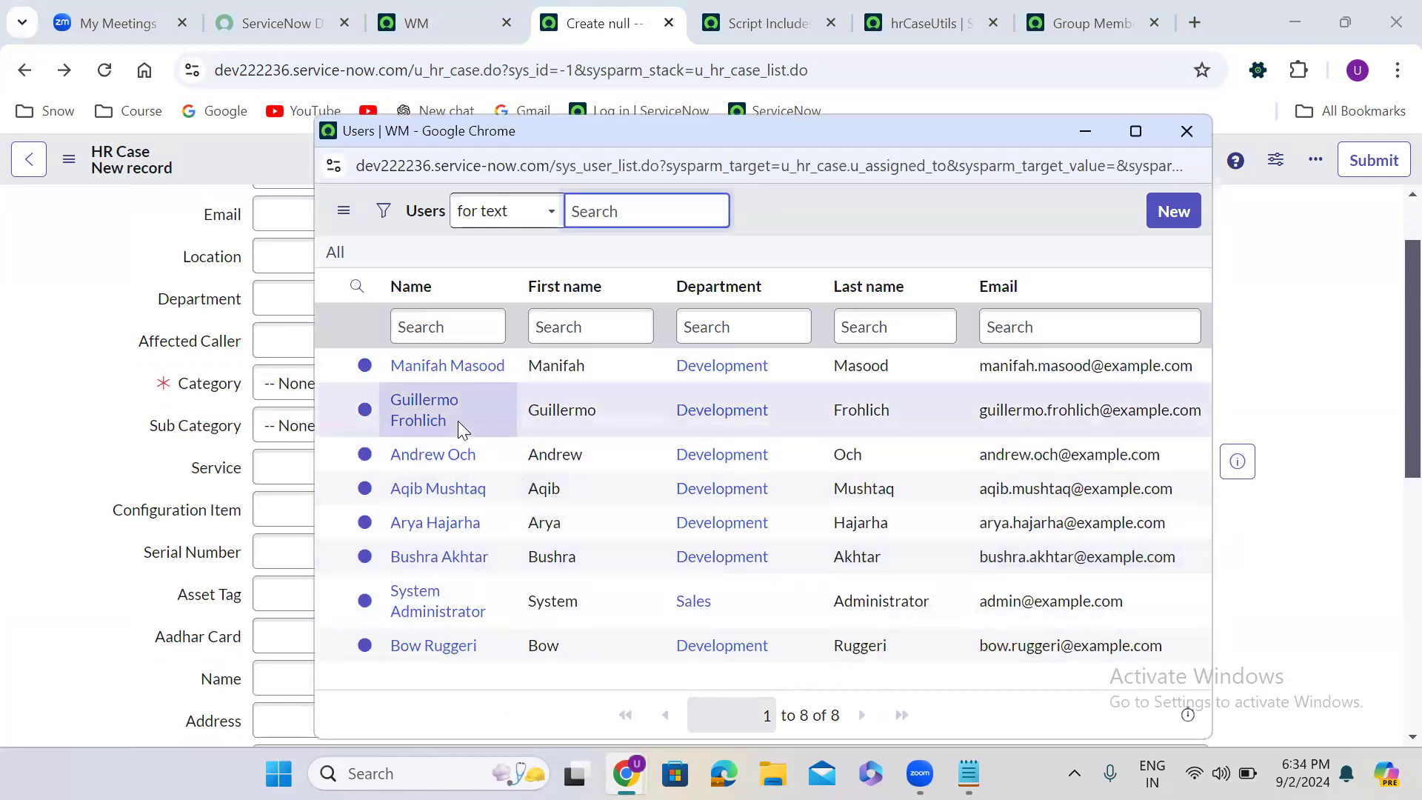
# - Open the Application Development group's record and compare its Group Members with the users offered in the HR Case's Assigned To lookup
pyautogui.click(1187, 131)
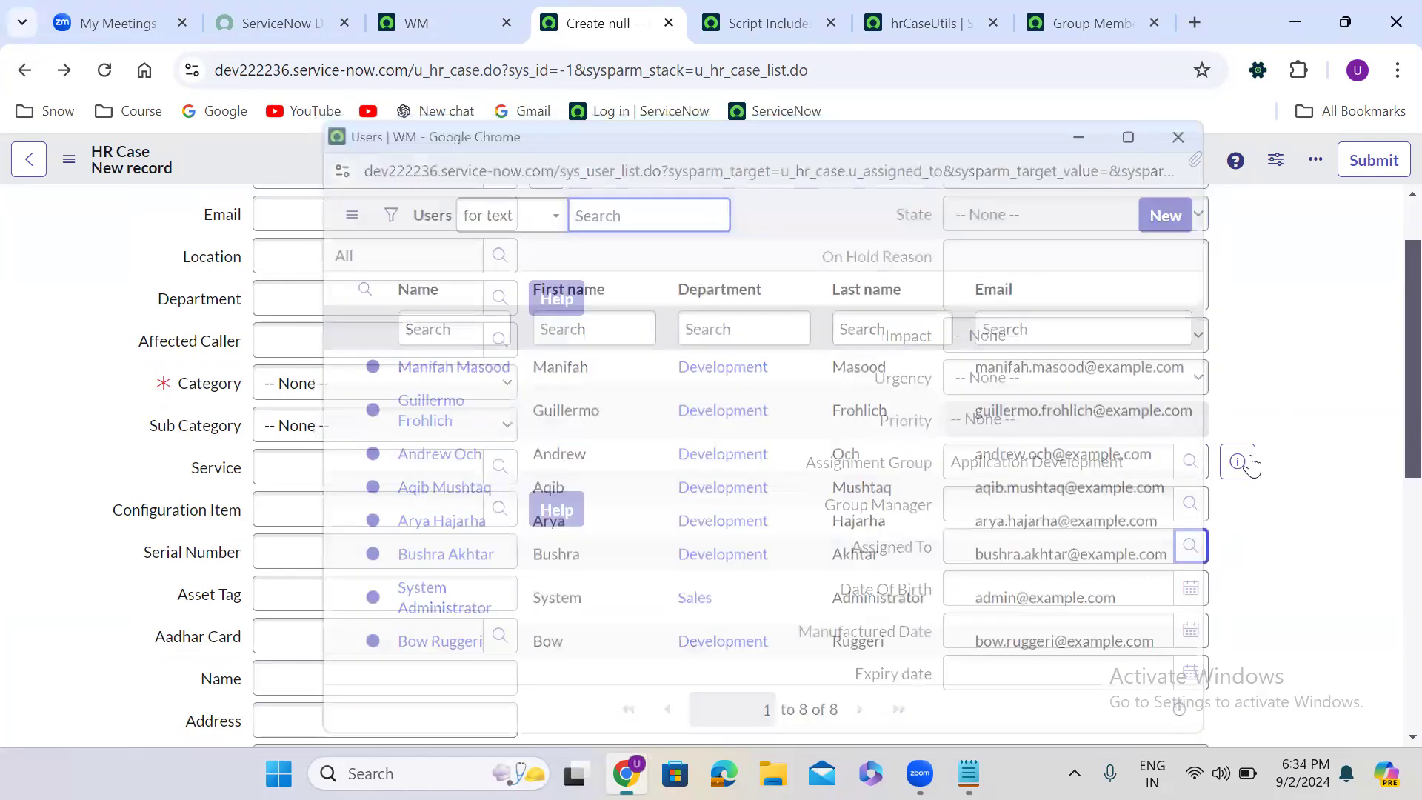
pyautogui.click(1237, 462)
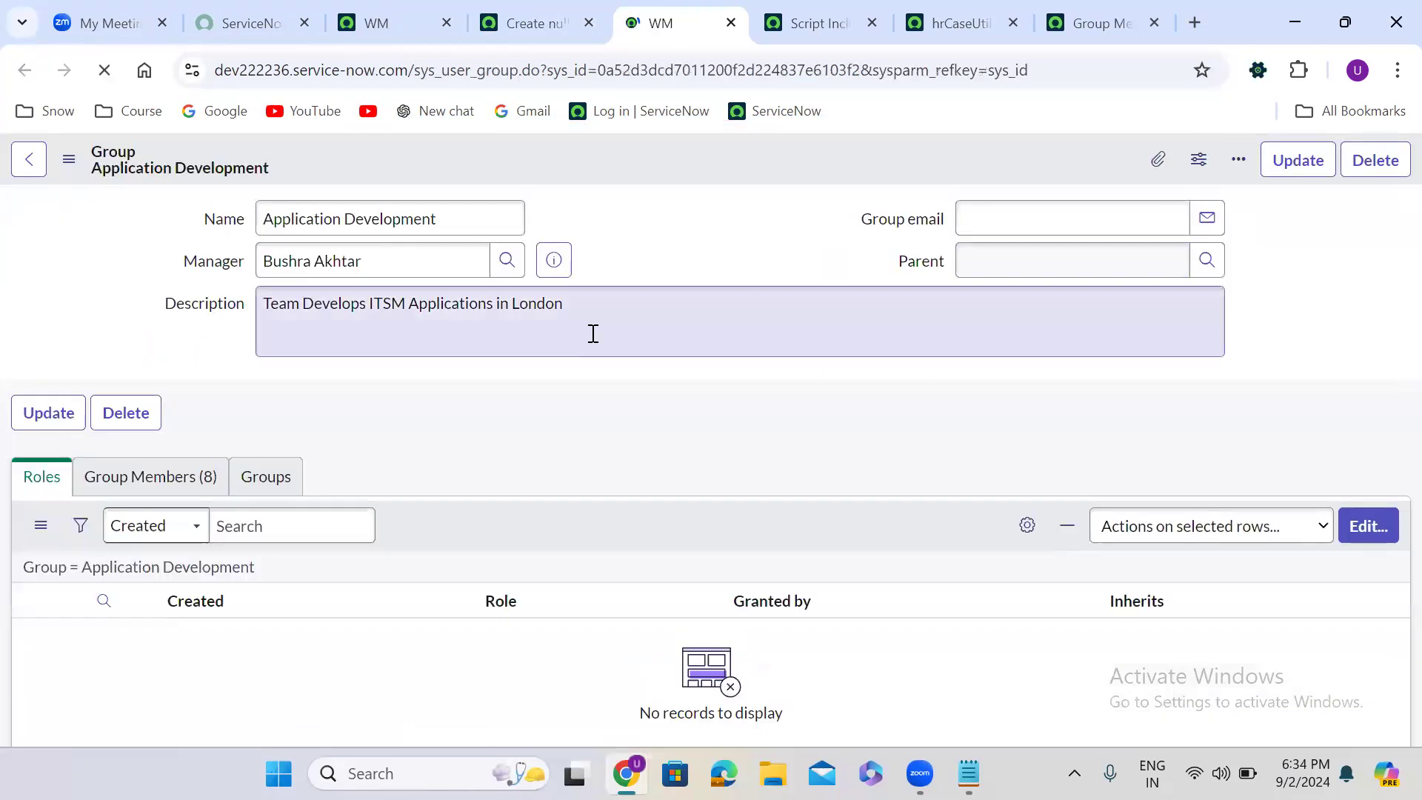
pyautogui.click(189, 502)
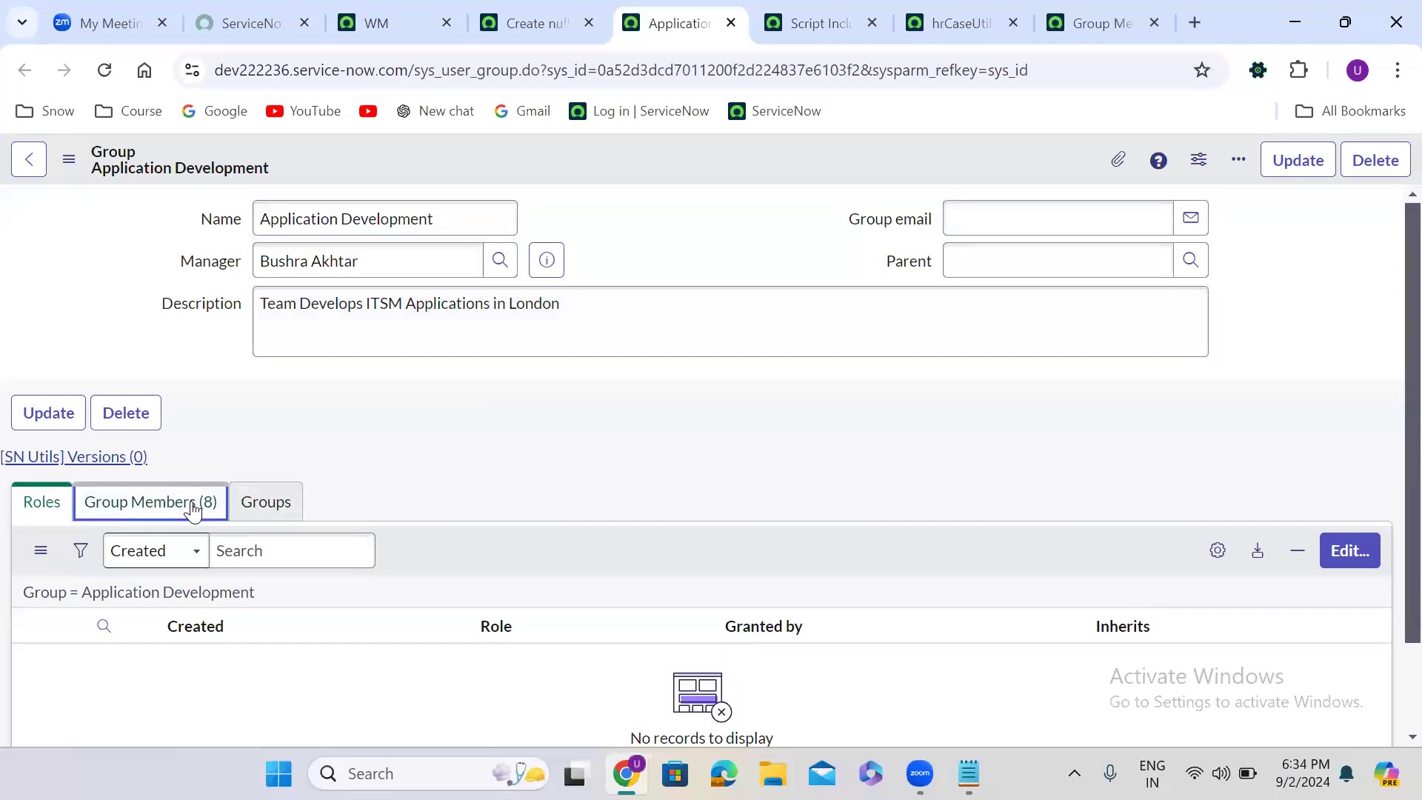
pyautogui.scroll(-4, 501, 424)
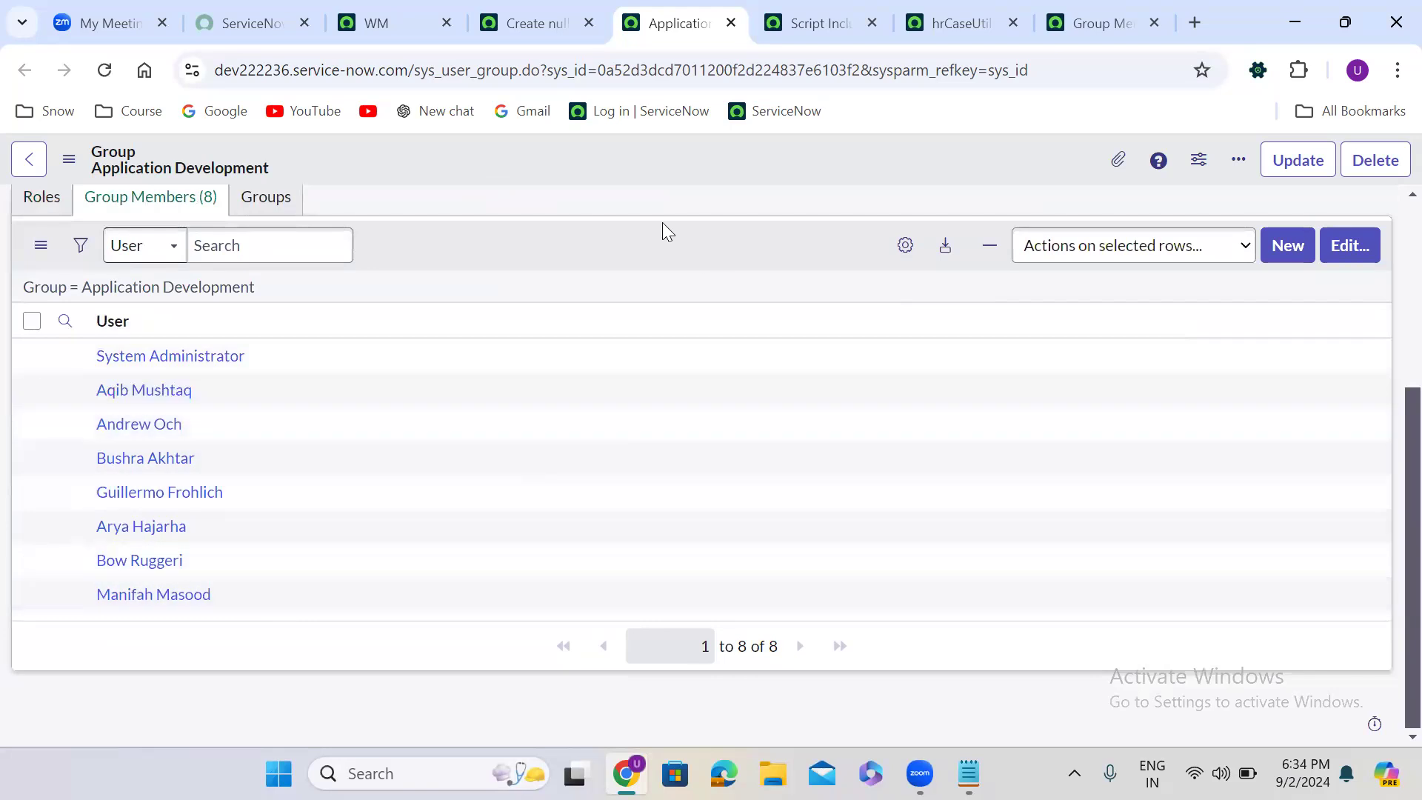
pyautogui.click(531, 21)
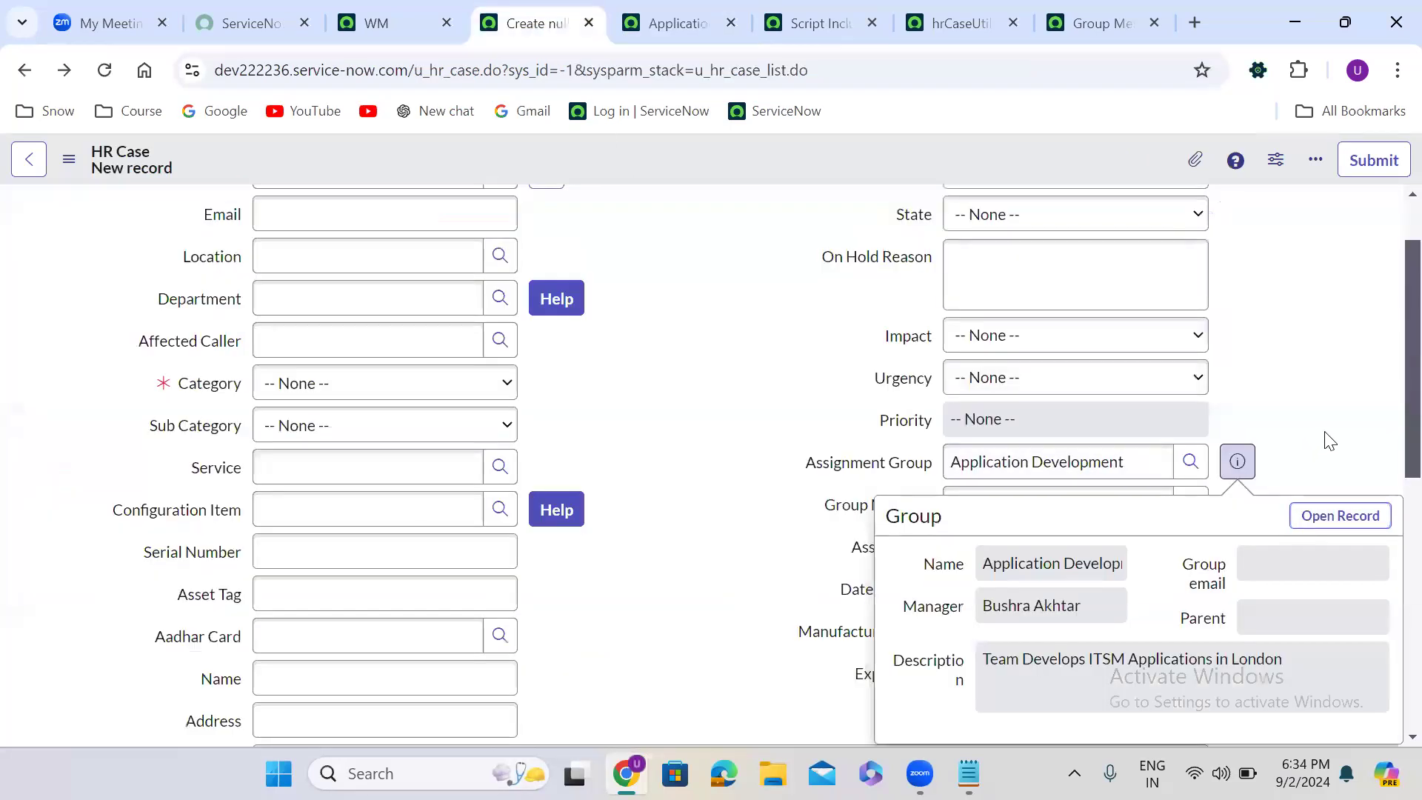
pyautogui.click(1189, 548)
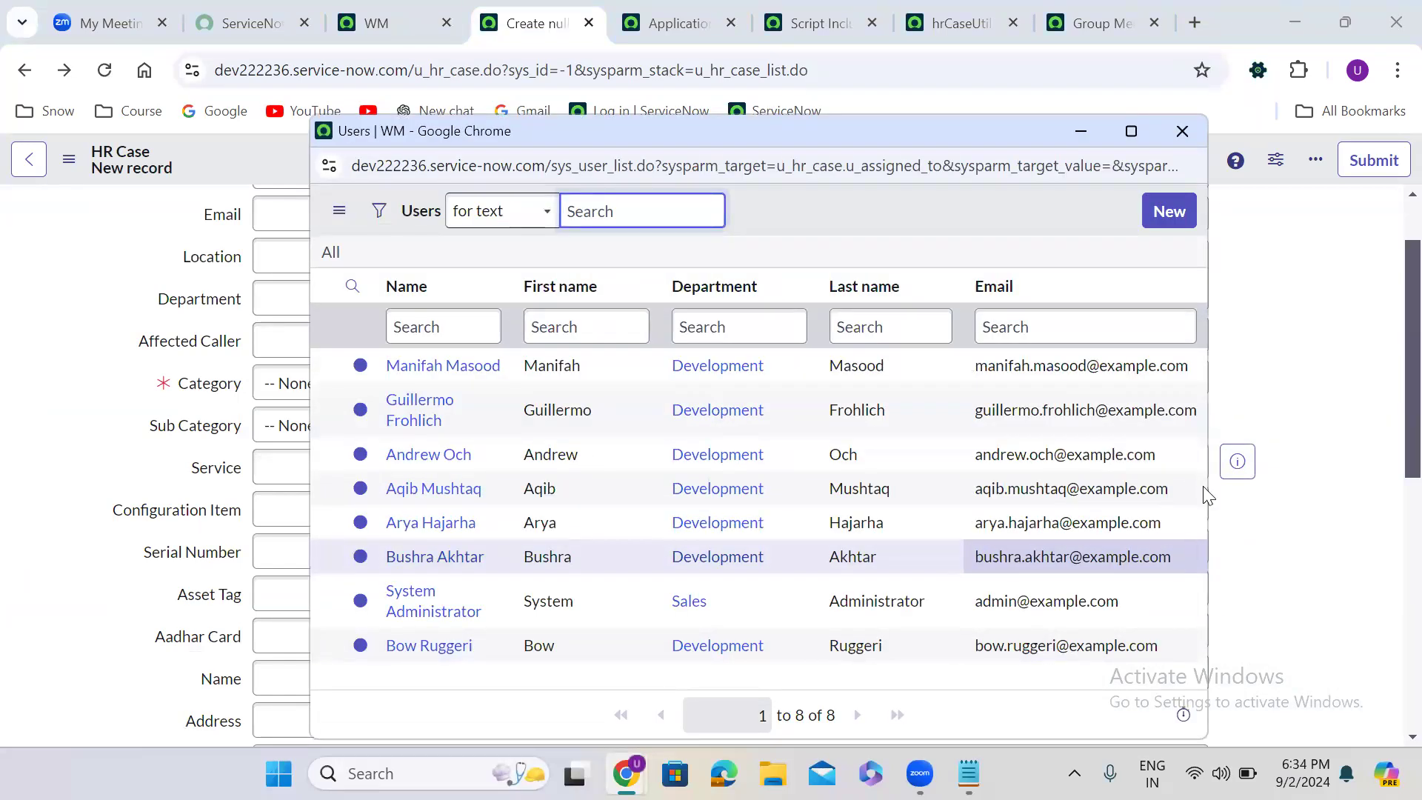
pyautogui.click(1182, 131)
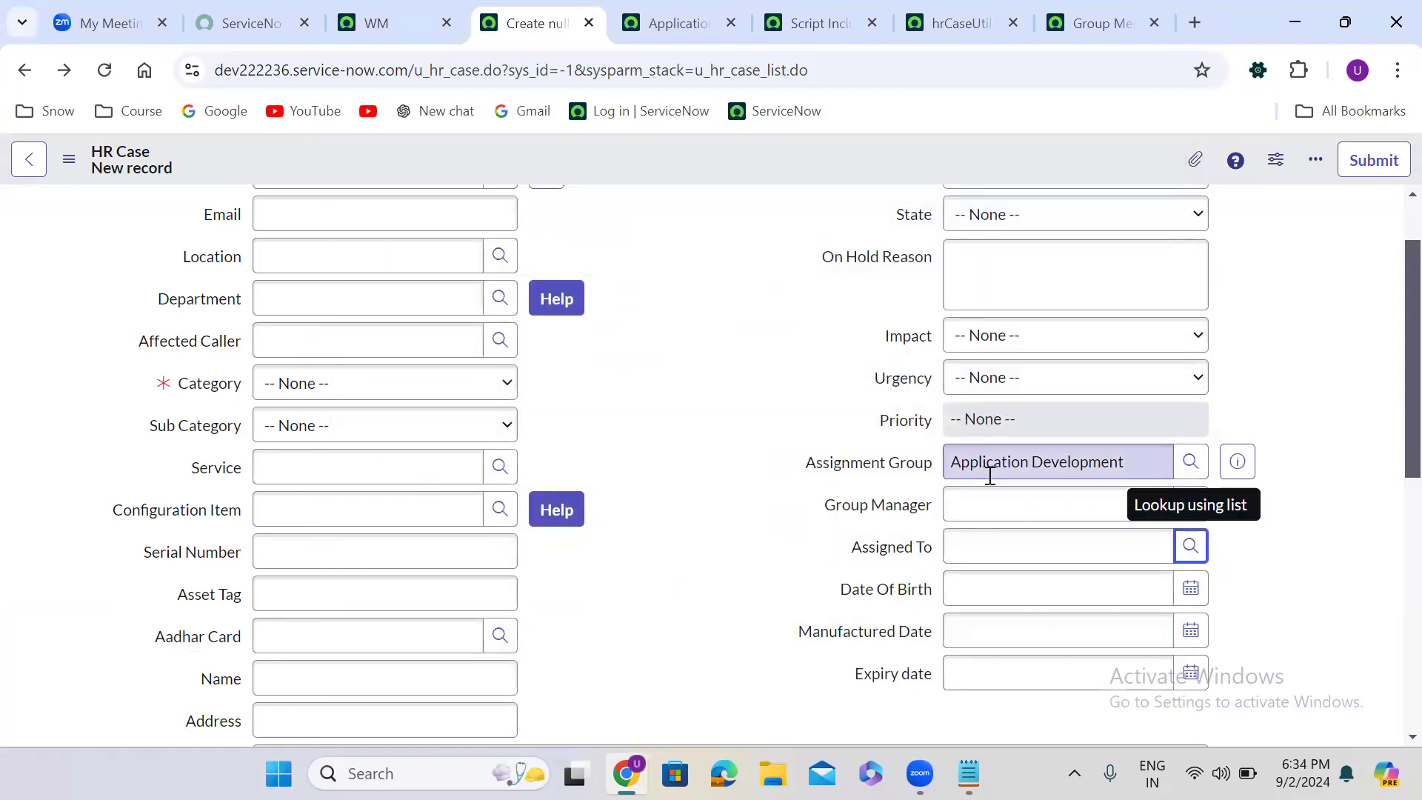
# - Set the Assignment Group to CAB Approval and check which users the Assigned To lookup offers
pyautogui.tripleClick(990, 462)
pyautogui.write('cab a')
pyautogui.click(1011, 501)
pyautogui.click(1190, 545)
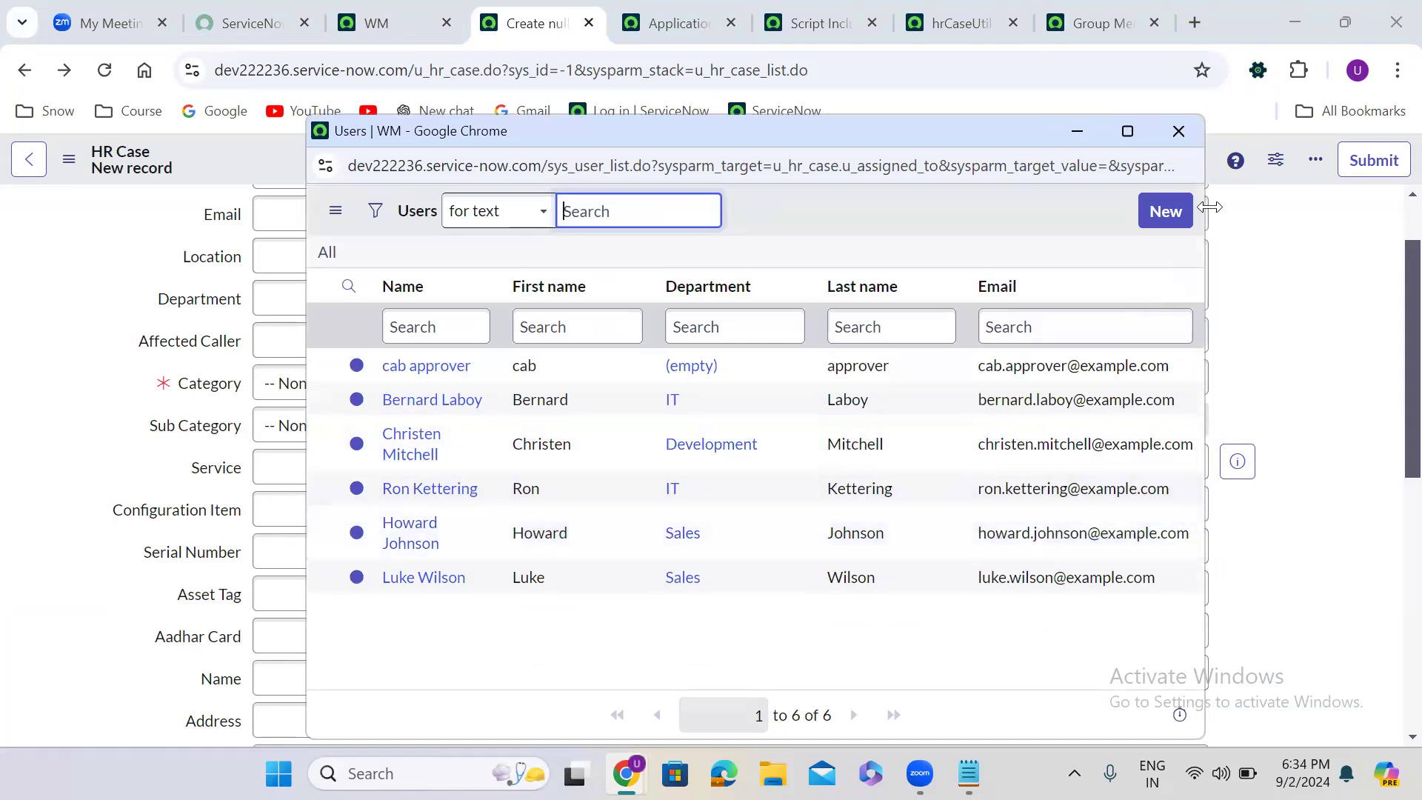
pyautogui.click(1178, 131)
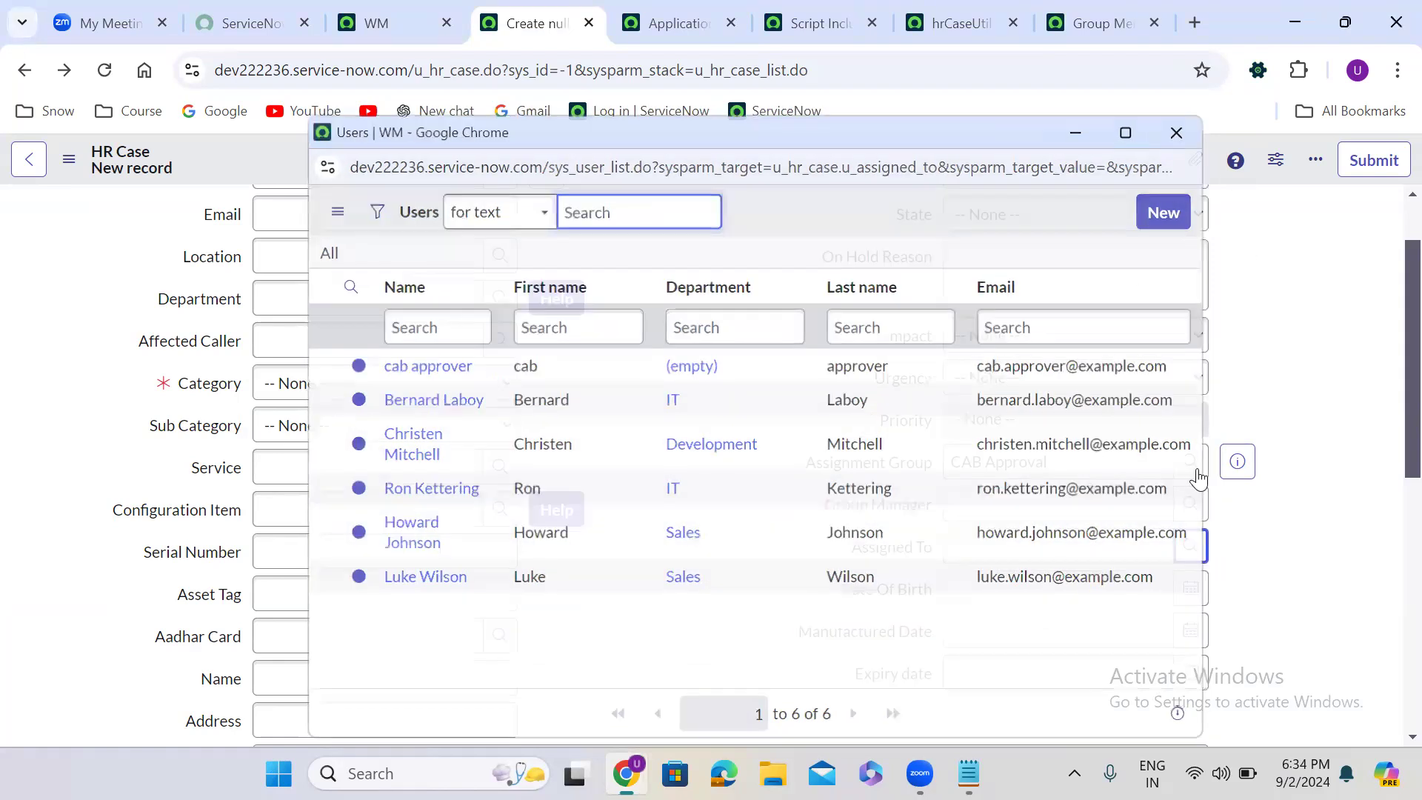
# - Open the CAB Approval group's record and compare its members with the users listed in the Assigned To lookup
pyautogui.click(1238, 461)
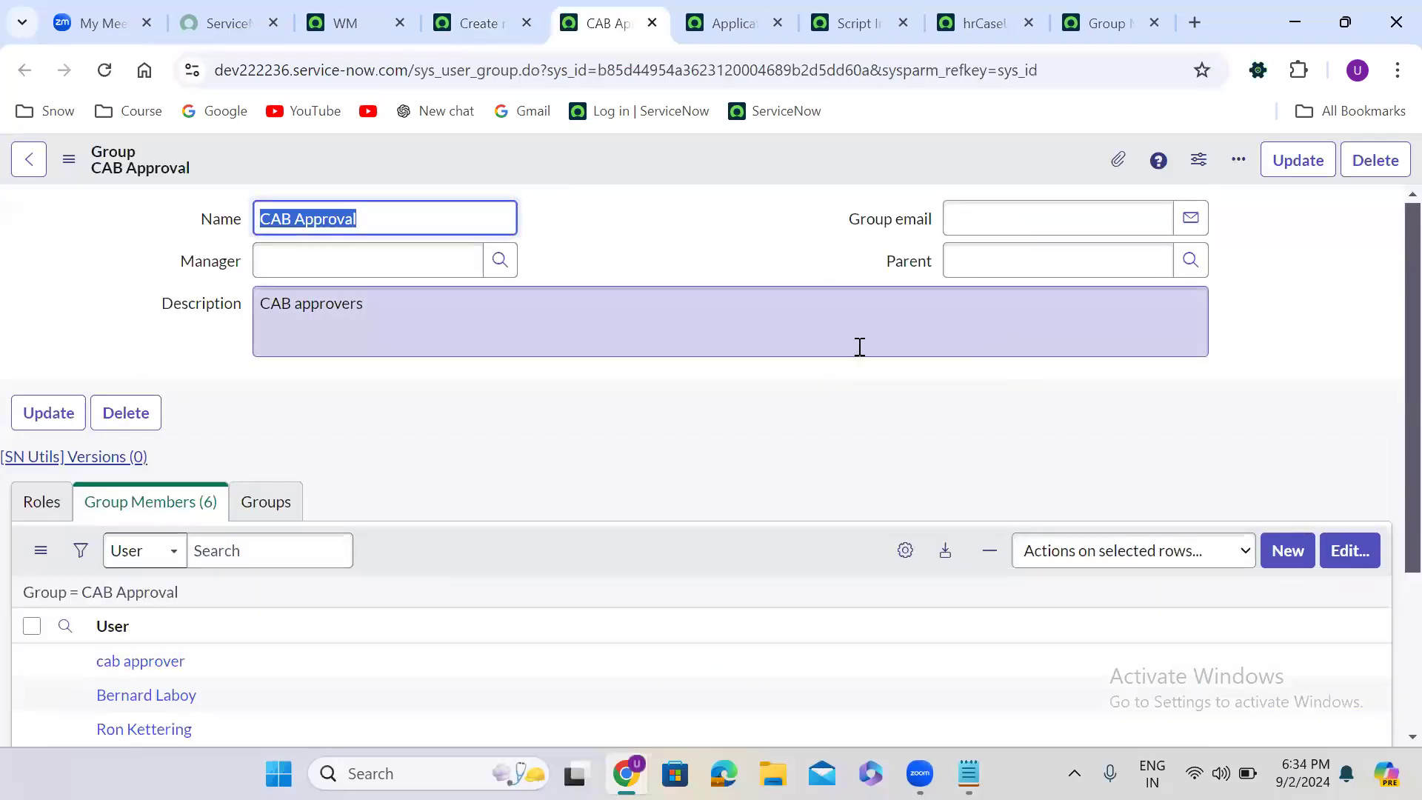
pyautogui.scroll(-3, 521, 426)
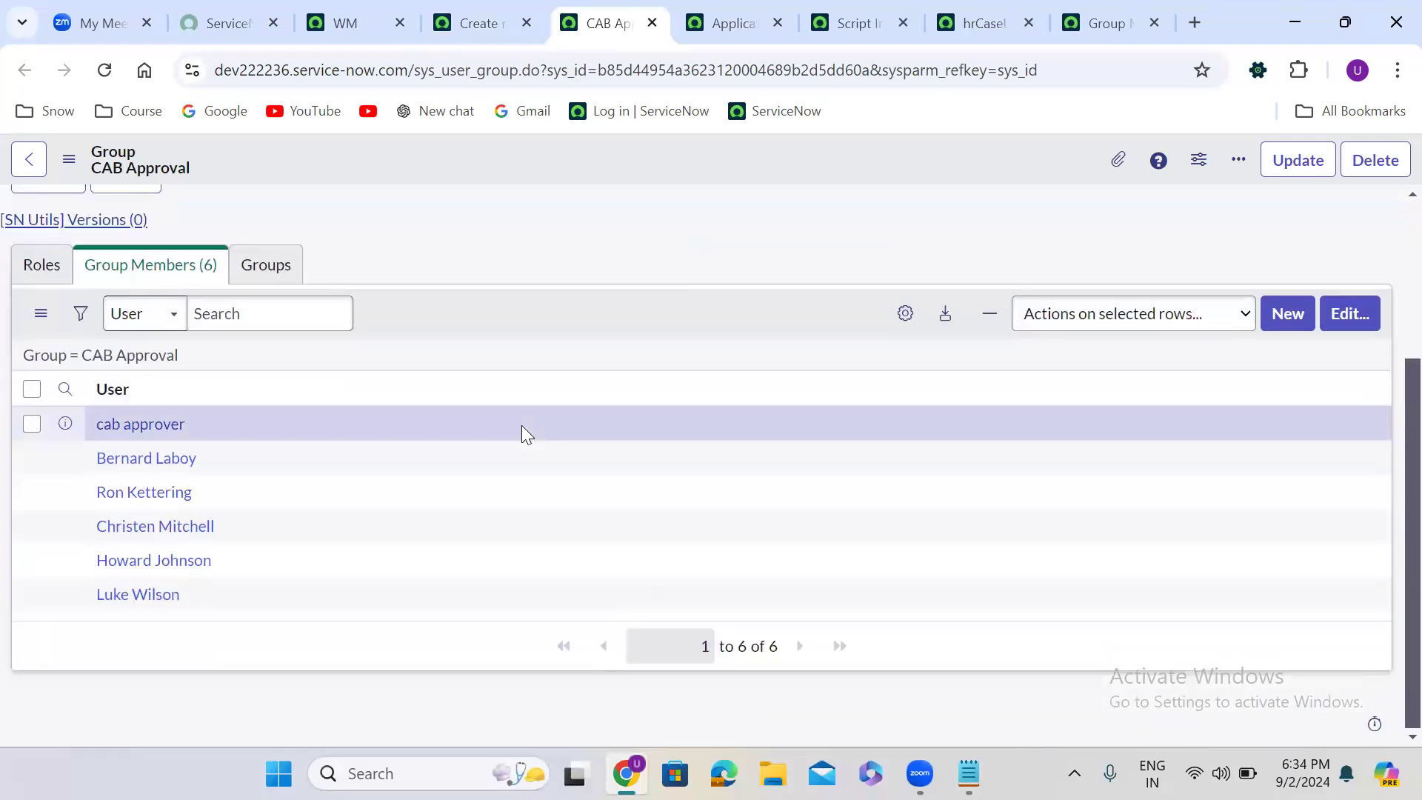
pyautogui.click(463, 18)
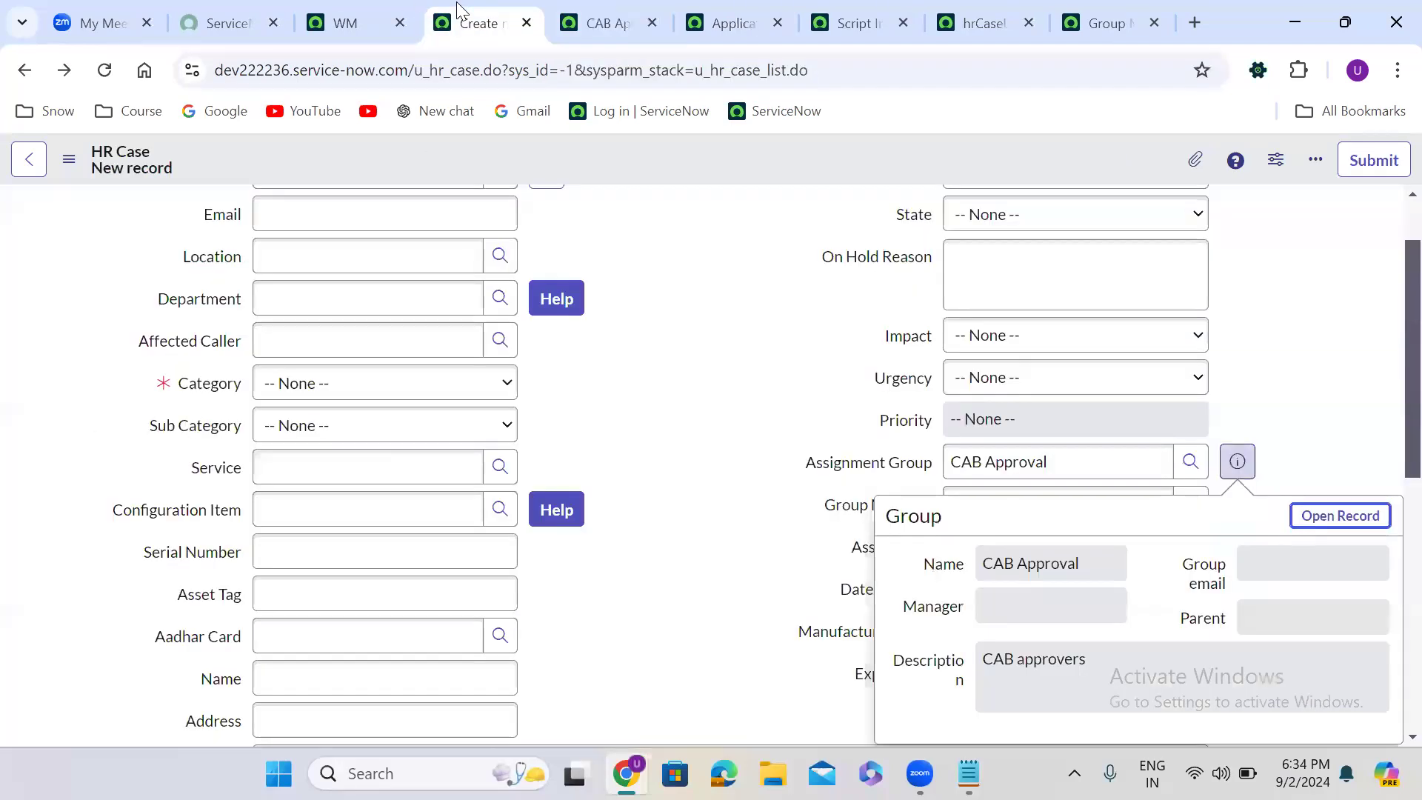
pyautogui.click(669, 460)
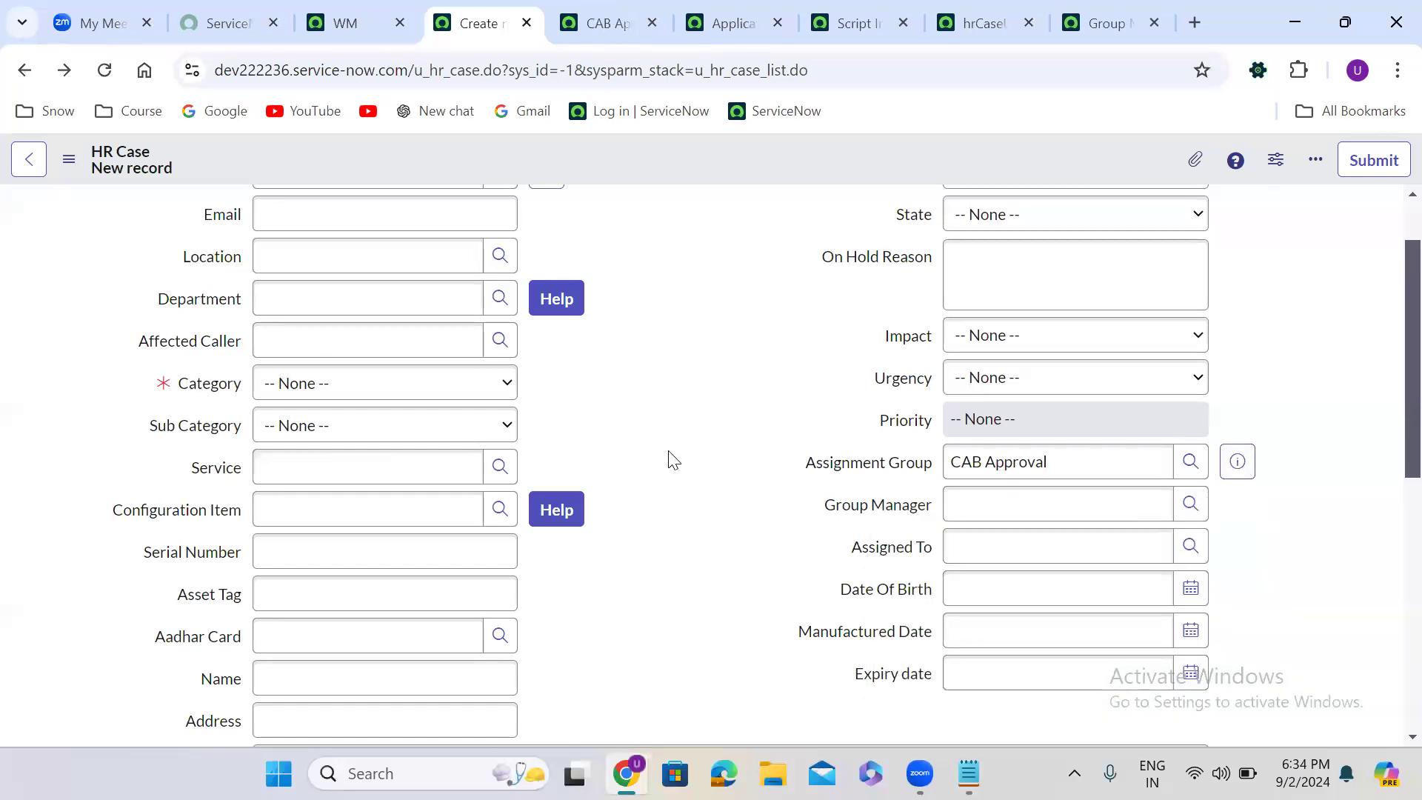
pyautogui.click(1191, 547)
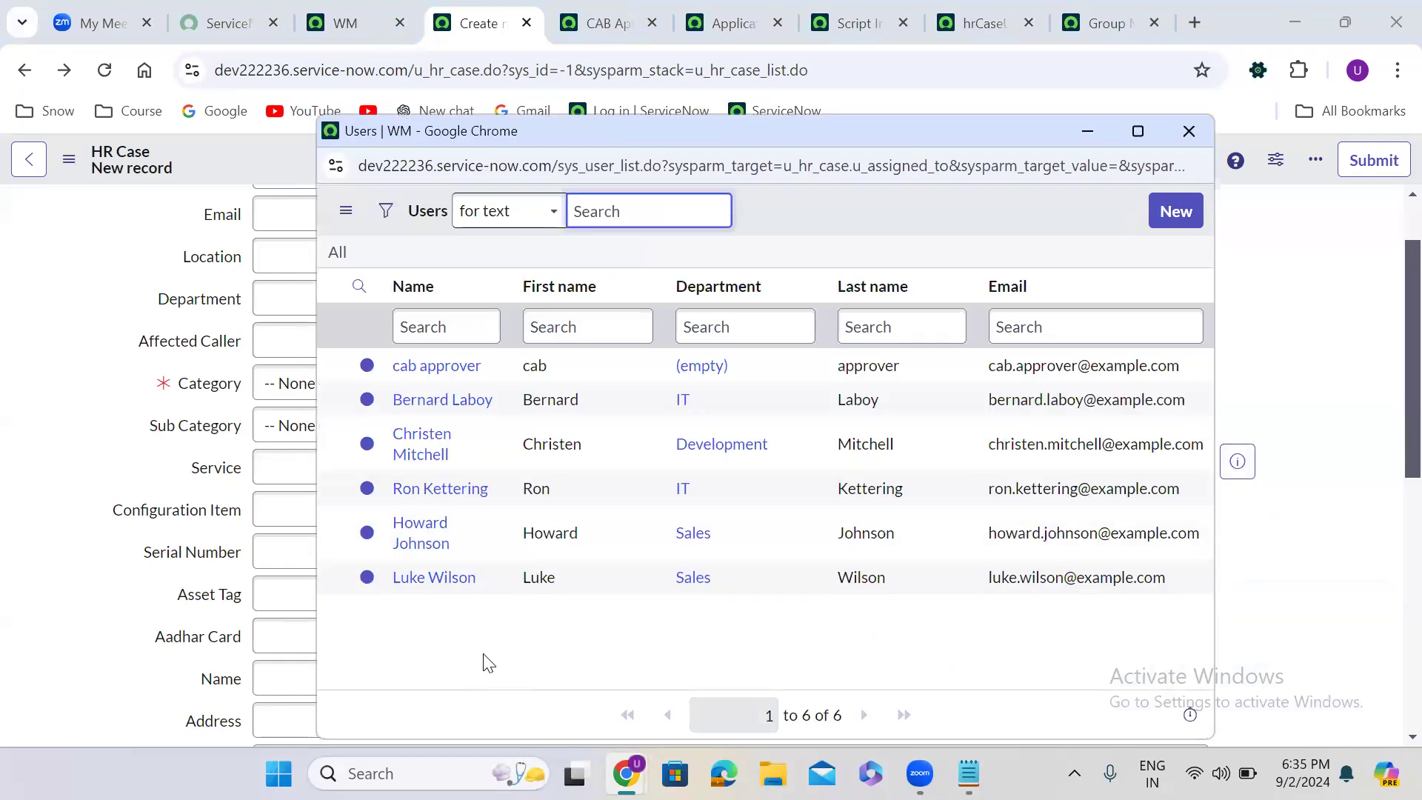
pyautogui.click(1188, 132)
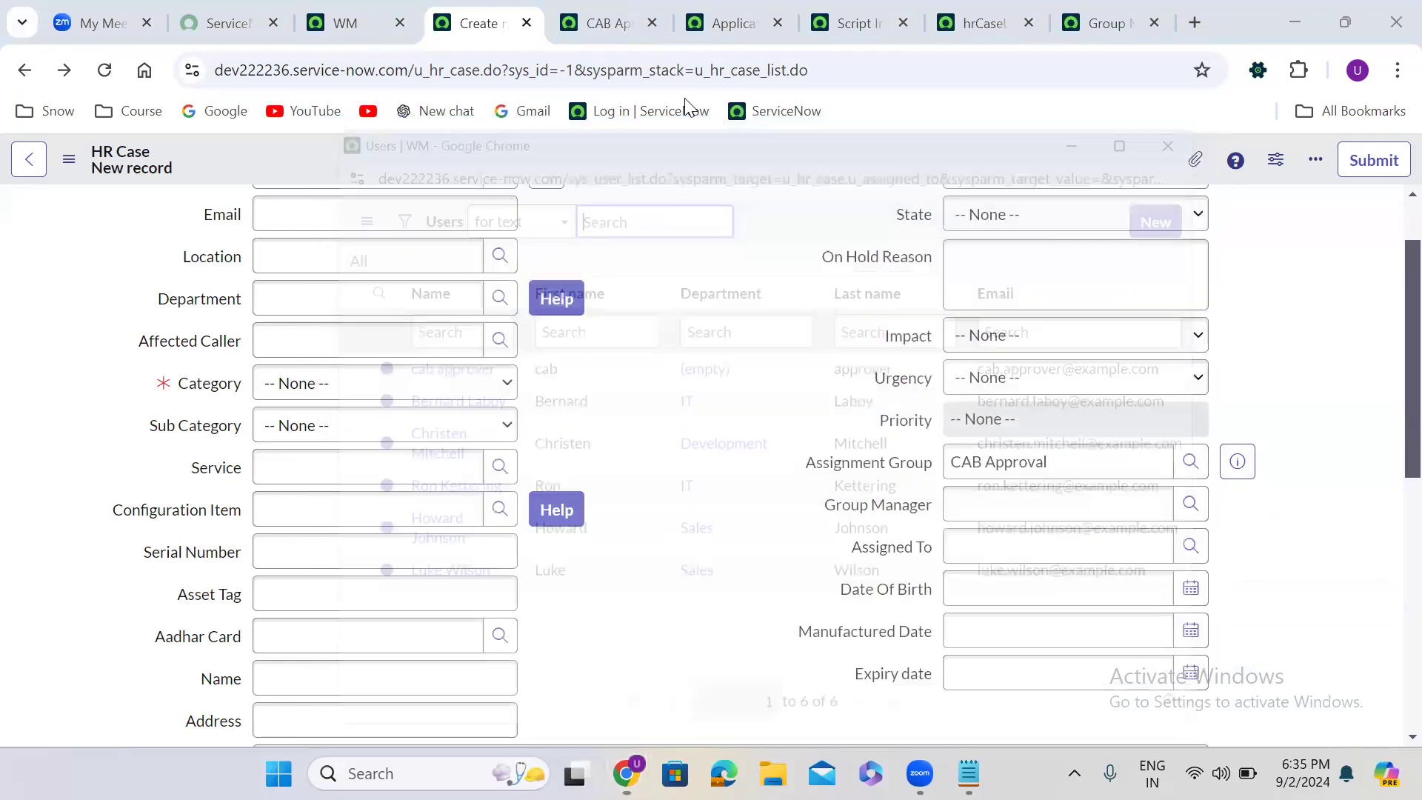
# - Set the Assignment Group to AWS Developers and review the users offered in the Assigned To lookup
pyautogui.tripleClick(990, 464)
pyautogui.write('aws de')
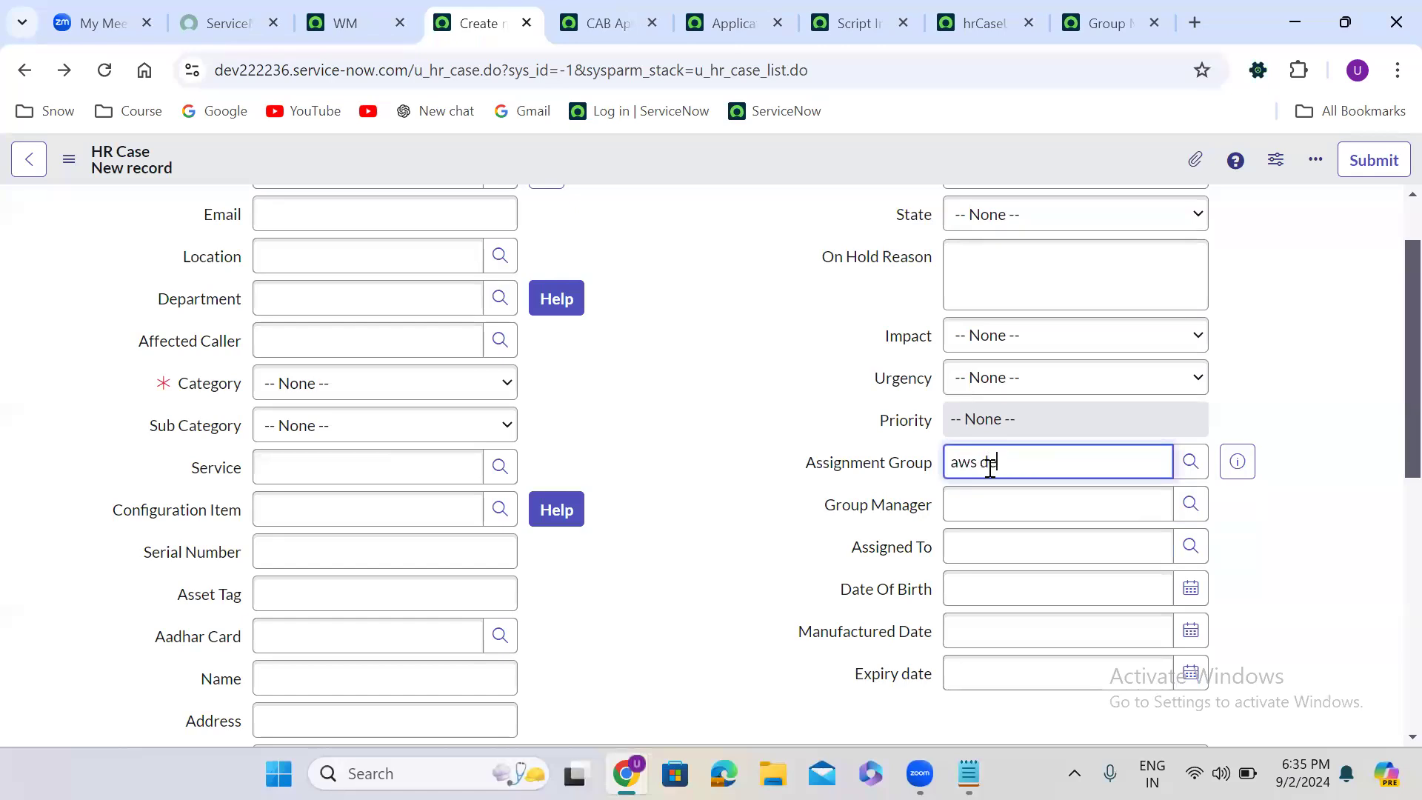
pyautogui.write('v')
pyautogui.click(1018, 494)
pyautogui.click(1276, 523)
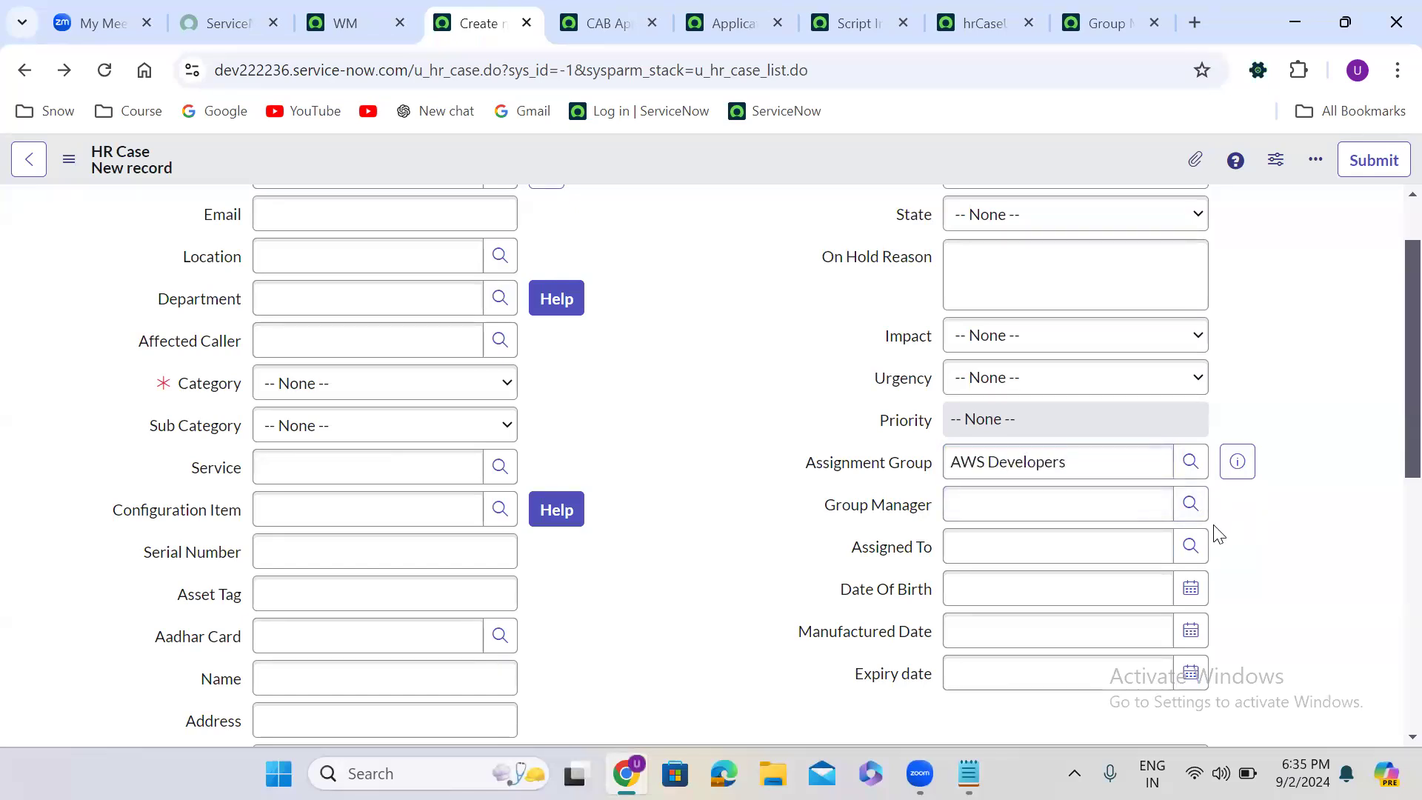
pyautogui.click(1189, 548)
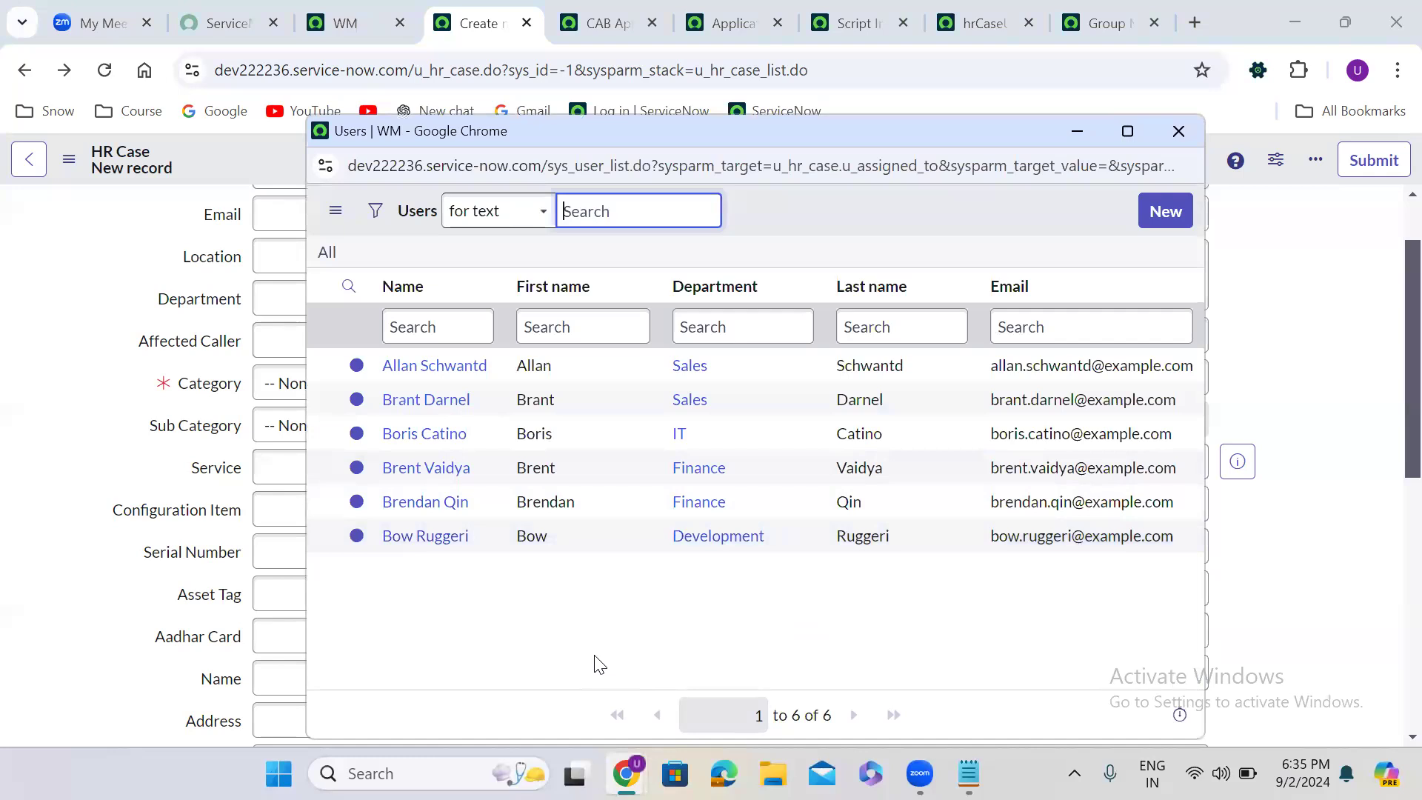
pyautogui.click(895, 631)
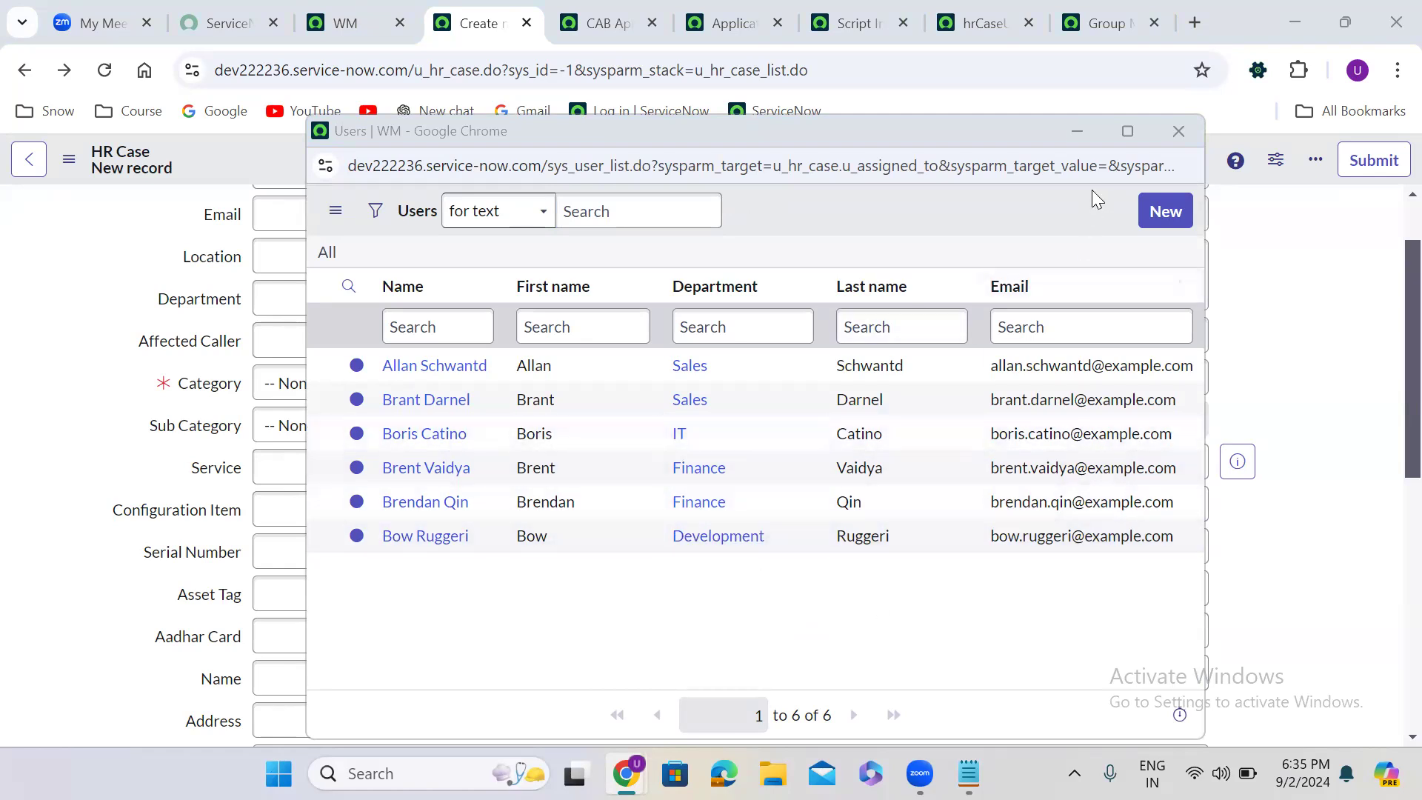
pyautogui.click(1174, 132)
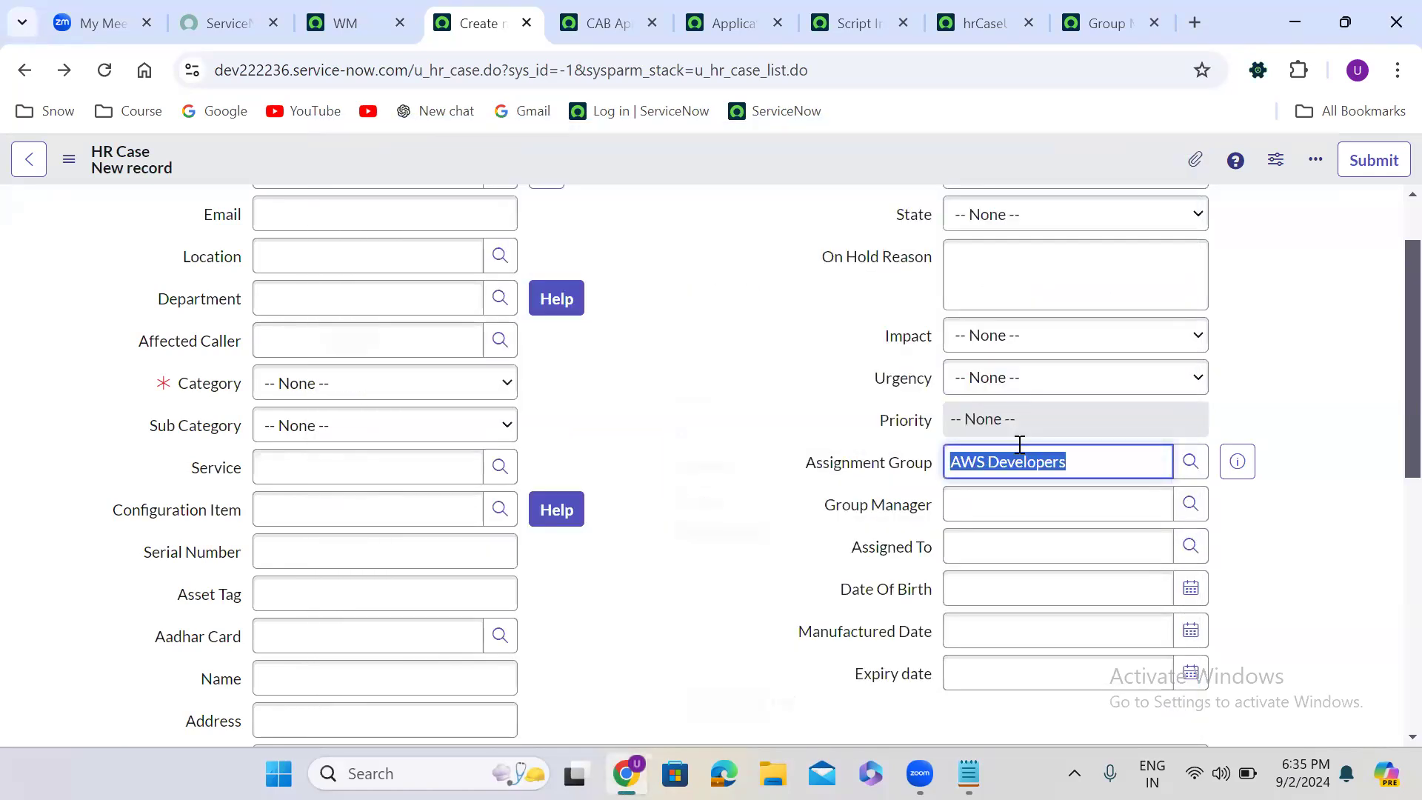
# - Set the Assignment Group to Salesforce Developers and open that group's record to view its members
pyautogui.write('sales')
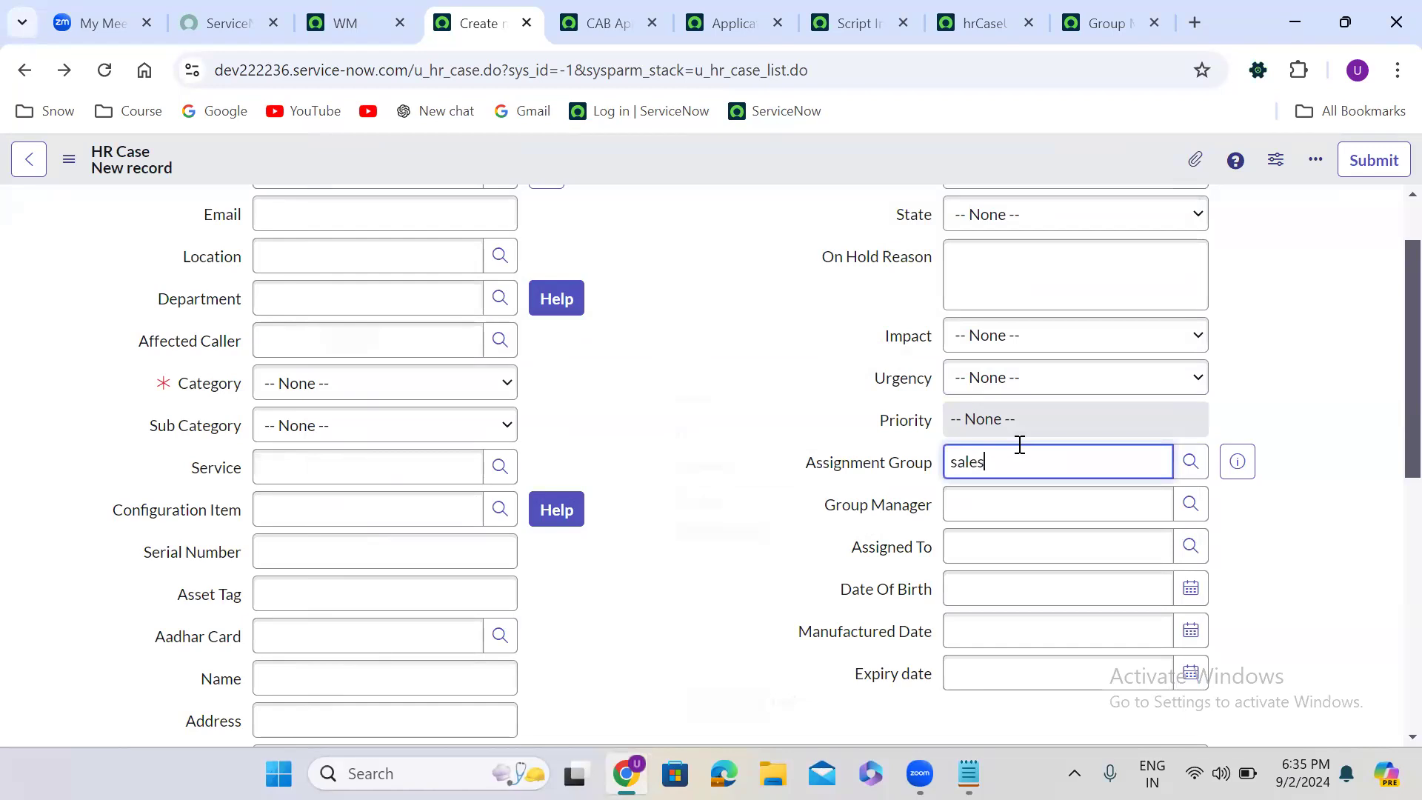
pyautogui.click(1031, 511)
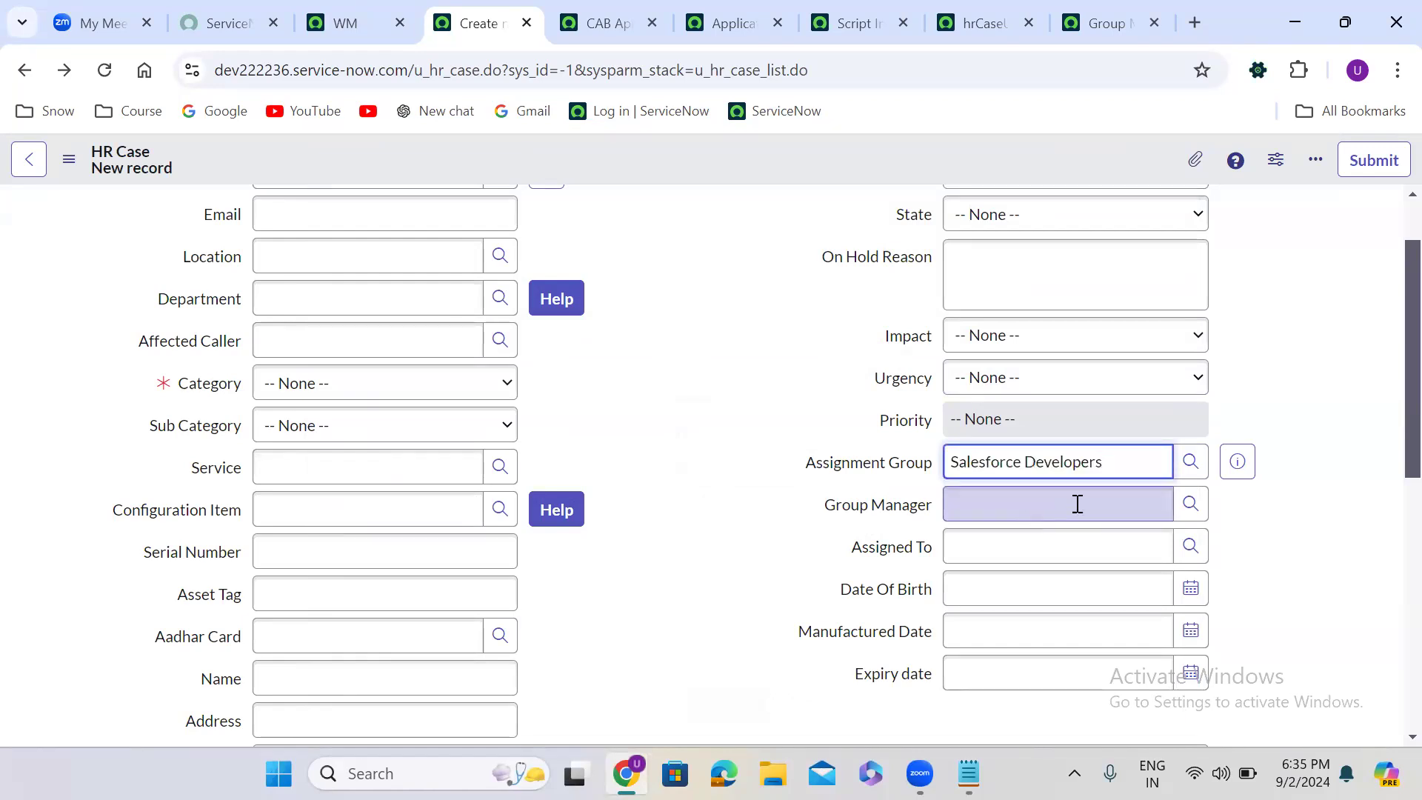
pyautogui.click(1232, 459)
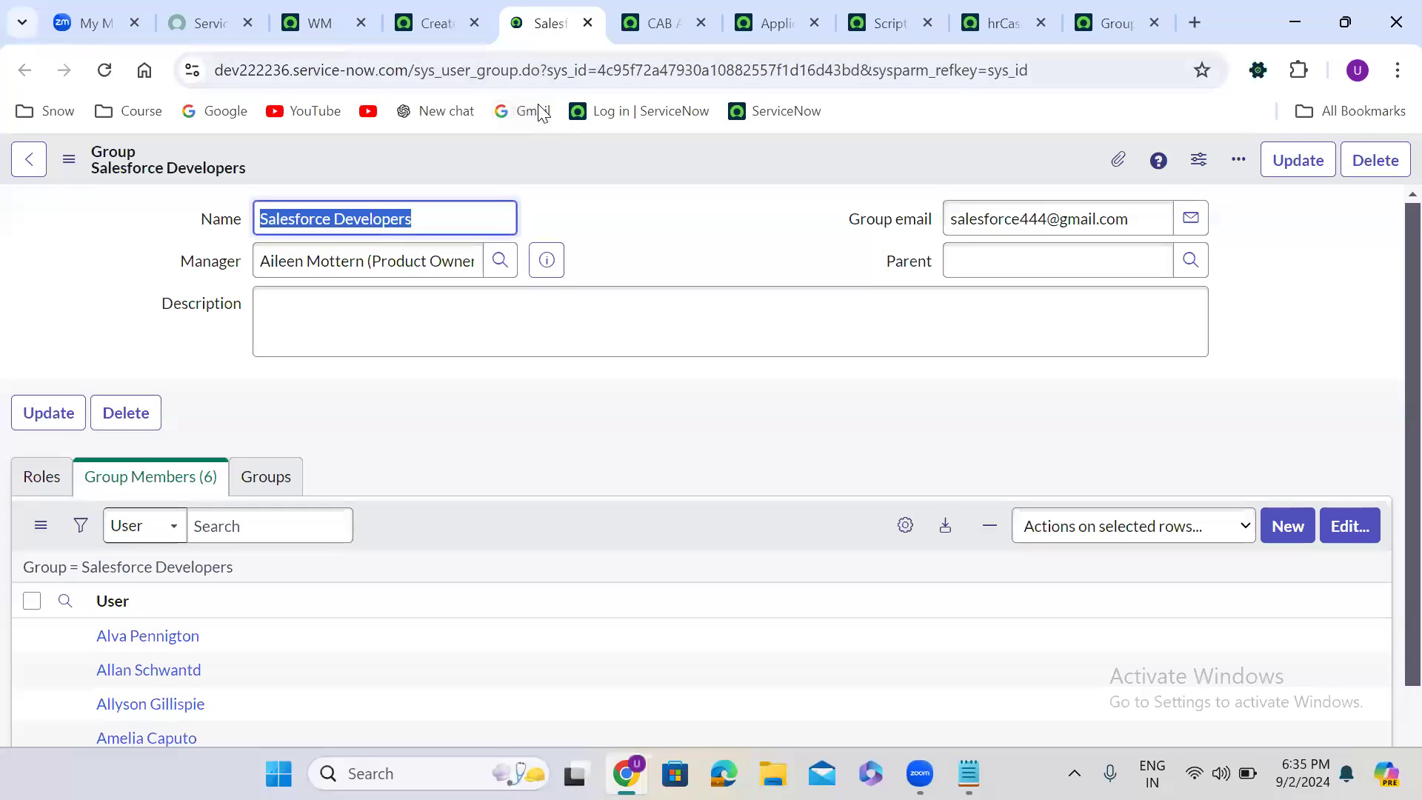
pyautogui.click(442, 377)
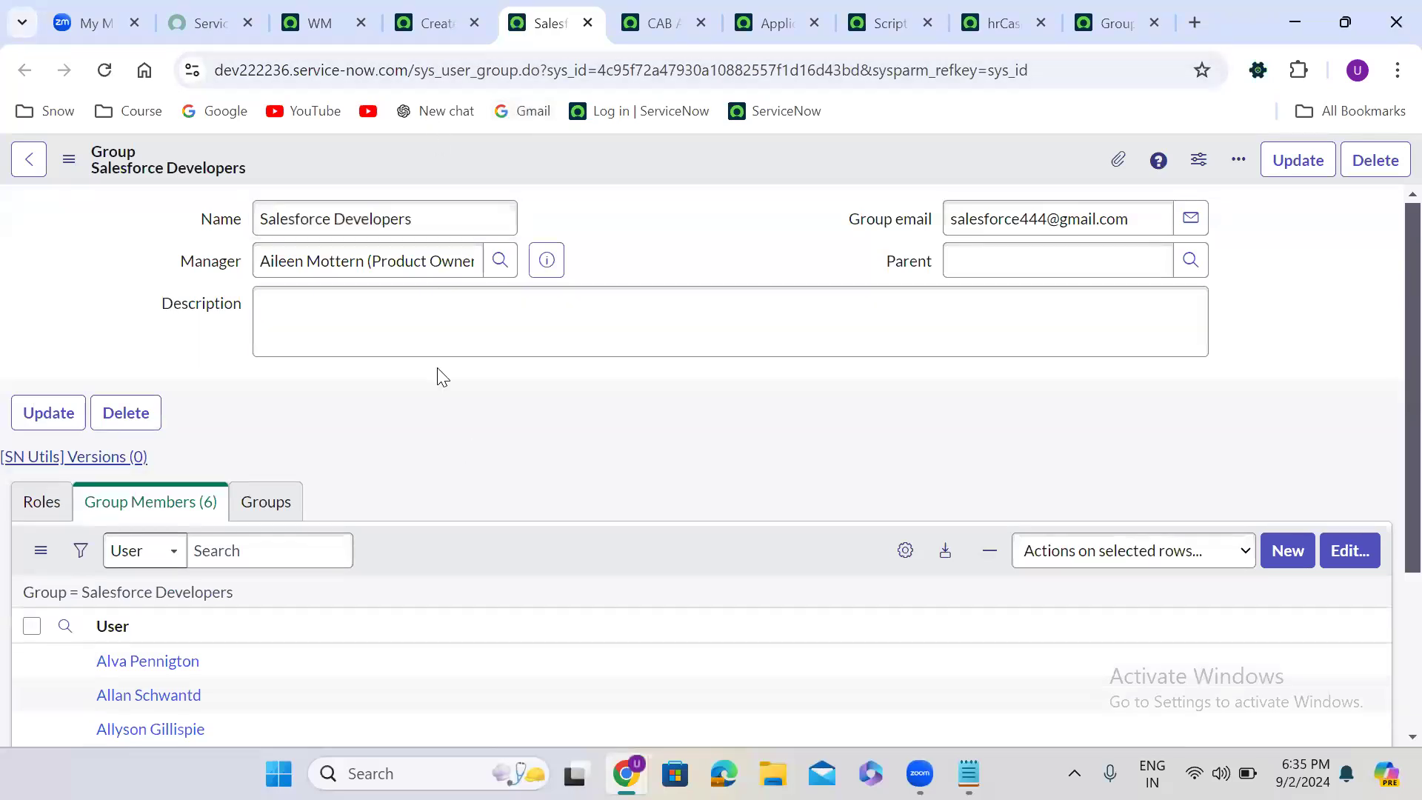
pyautogui.scroll(-3, 439, 374)
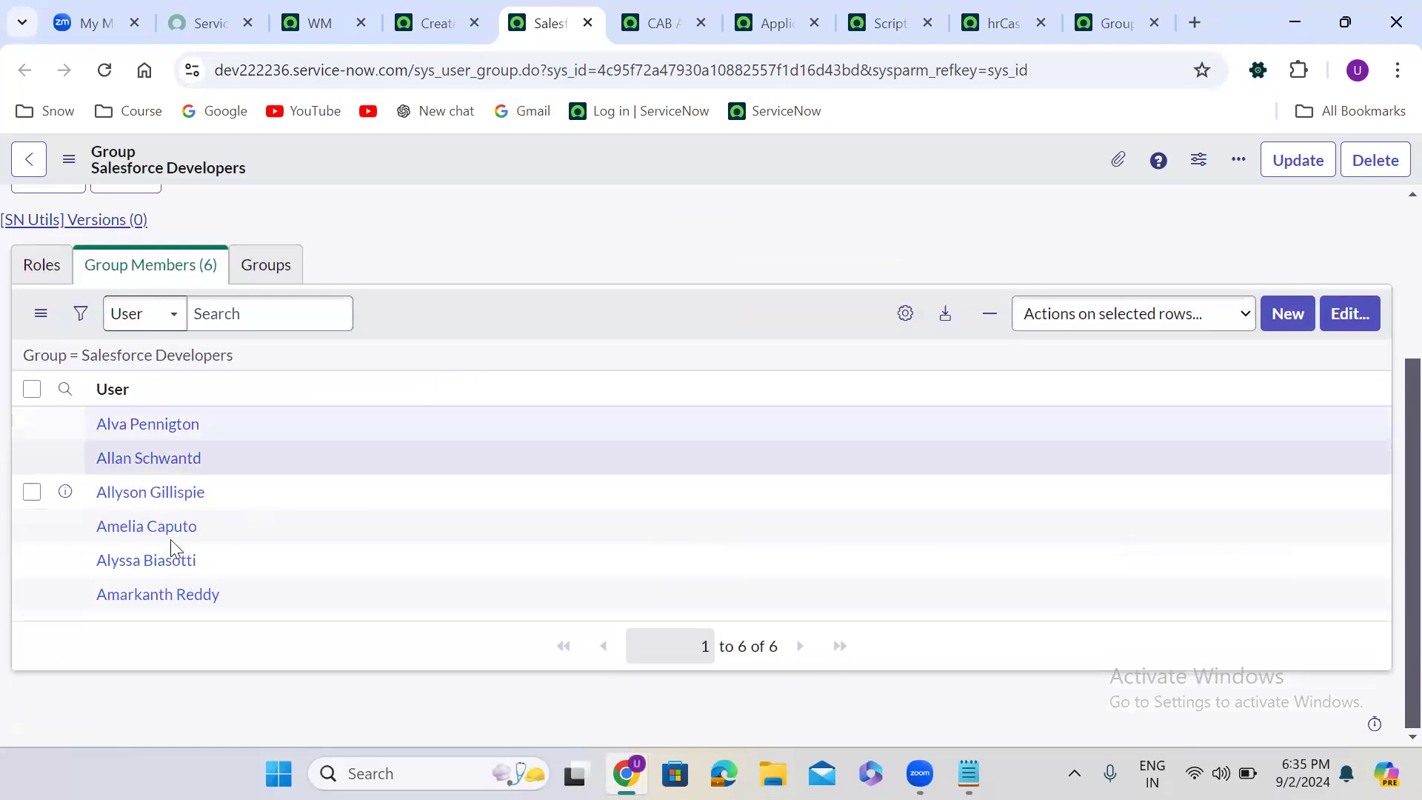
# - Return to the new HR Case and check the Assigned To lookup's users against the Salesforce Developers members
pyautogui.click(419, 21)
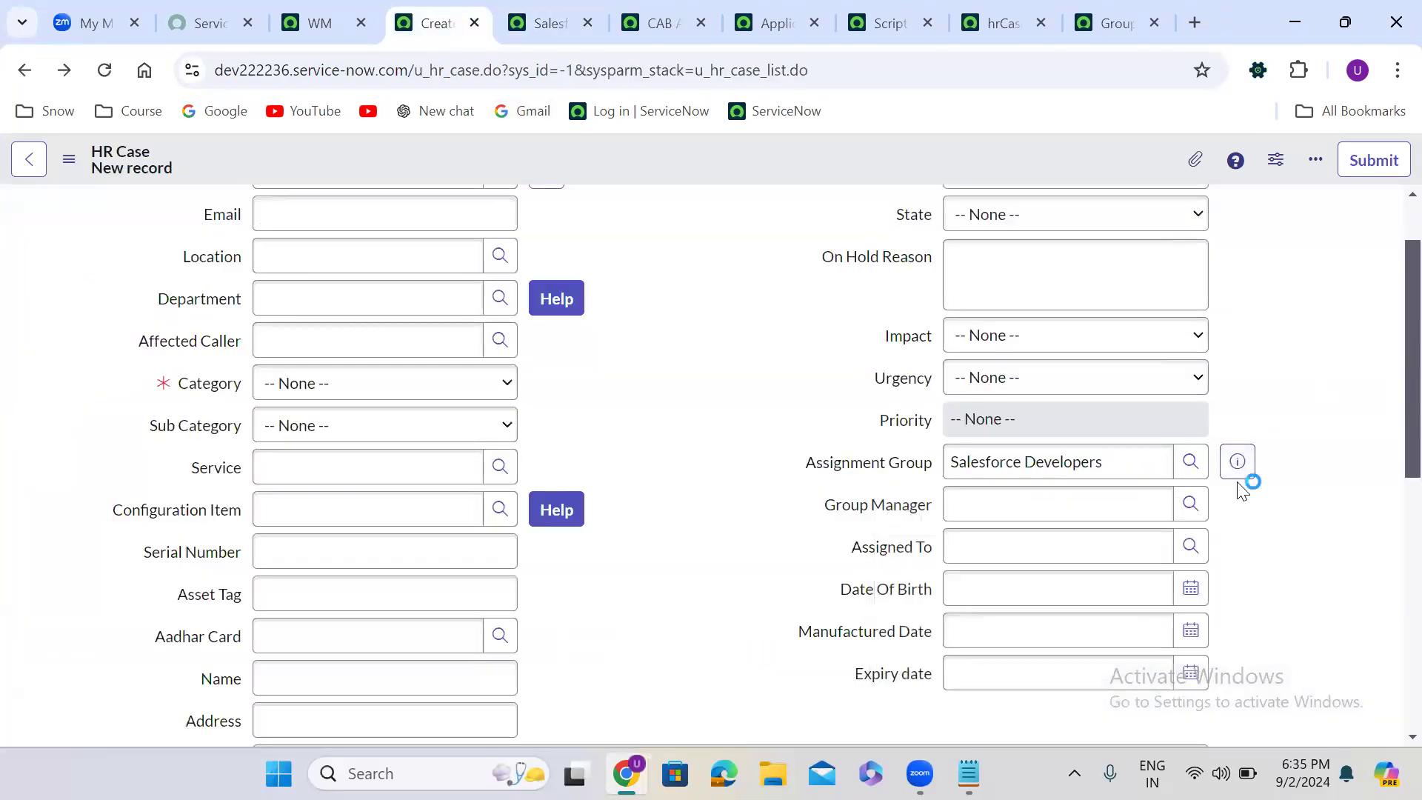
pyautogui.click(1190, 546)
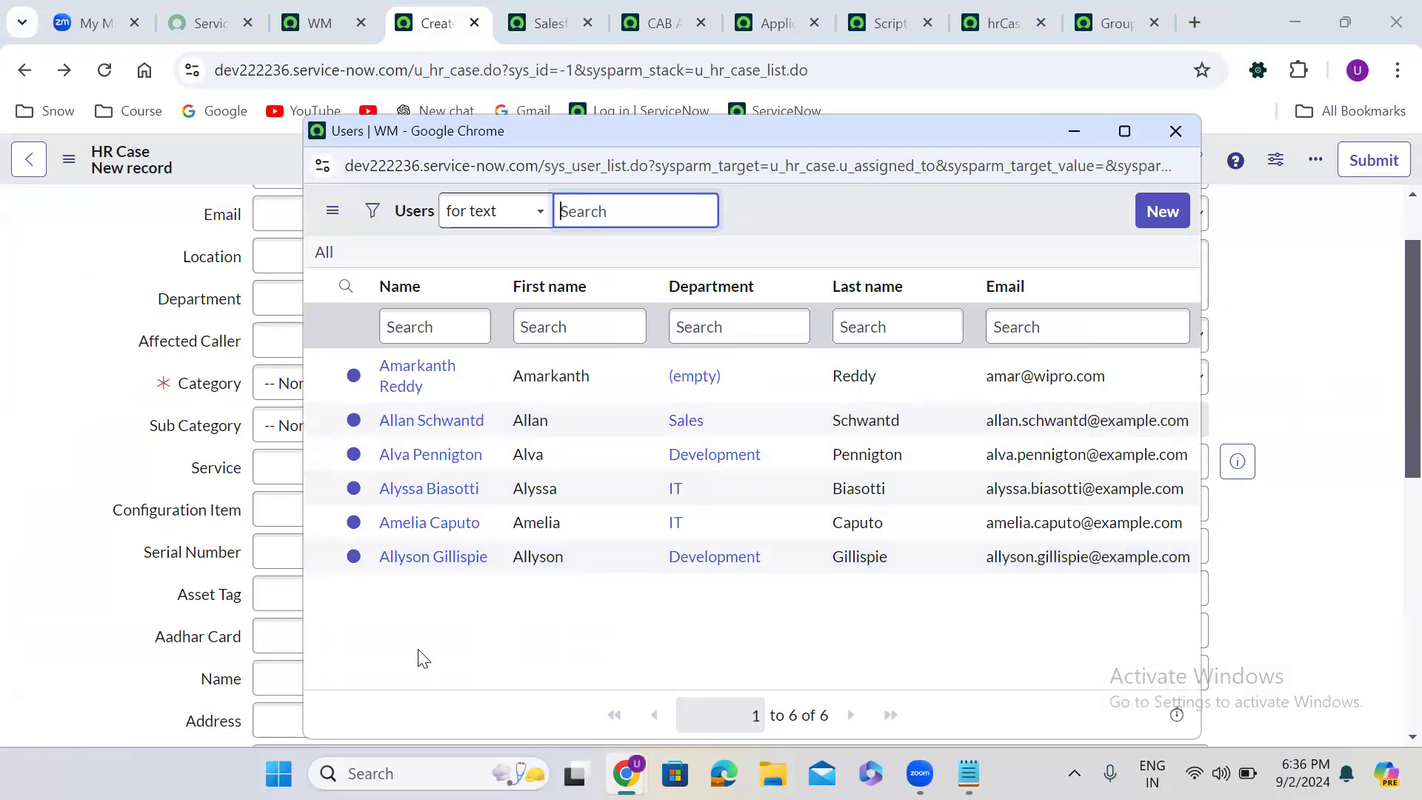
pyautogui.hotkey('alt', 'Tab')
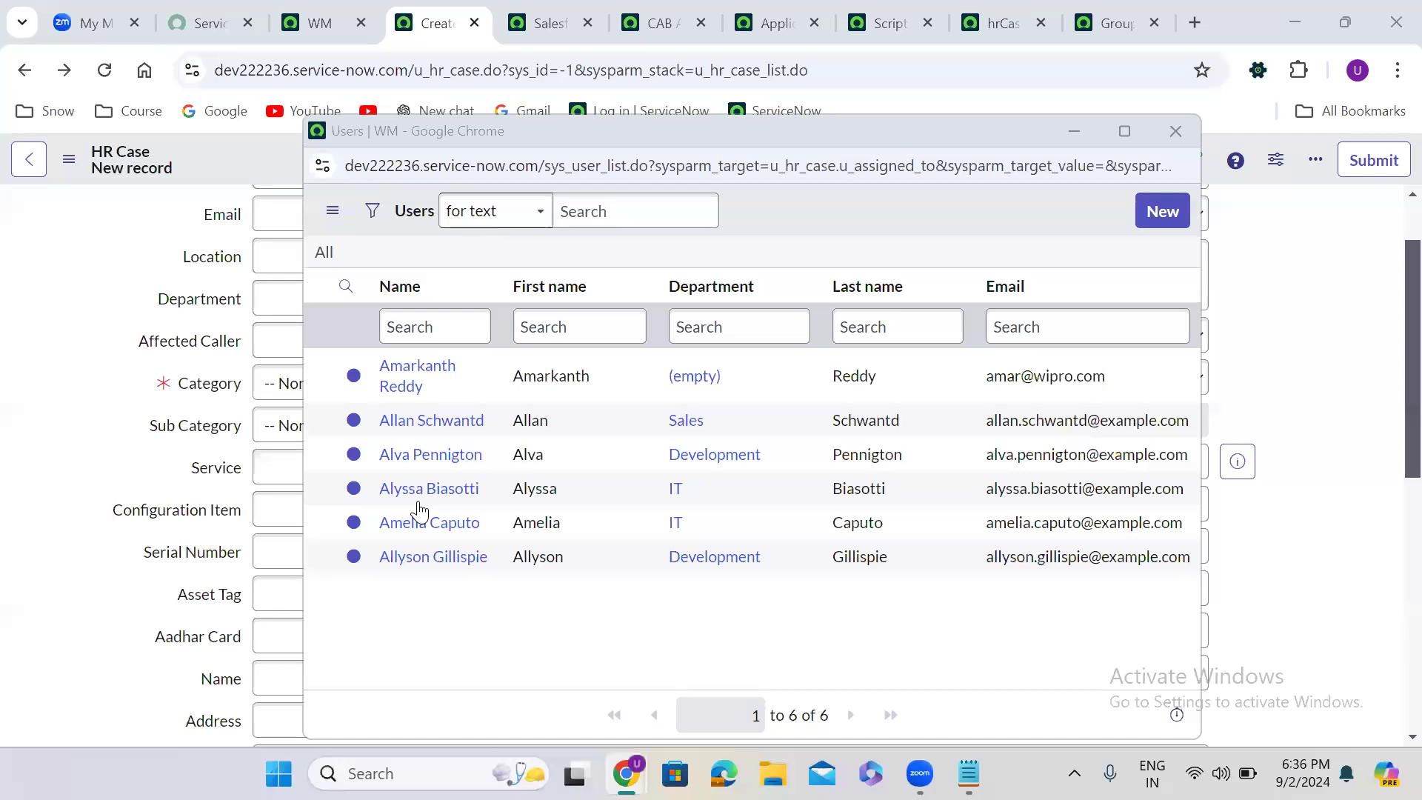
pyautogui.click(1180, 133)
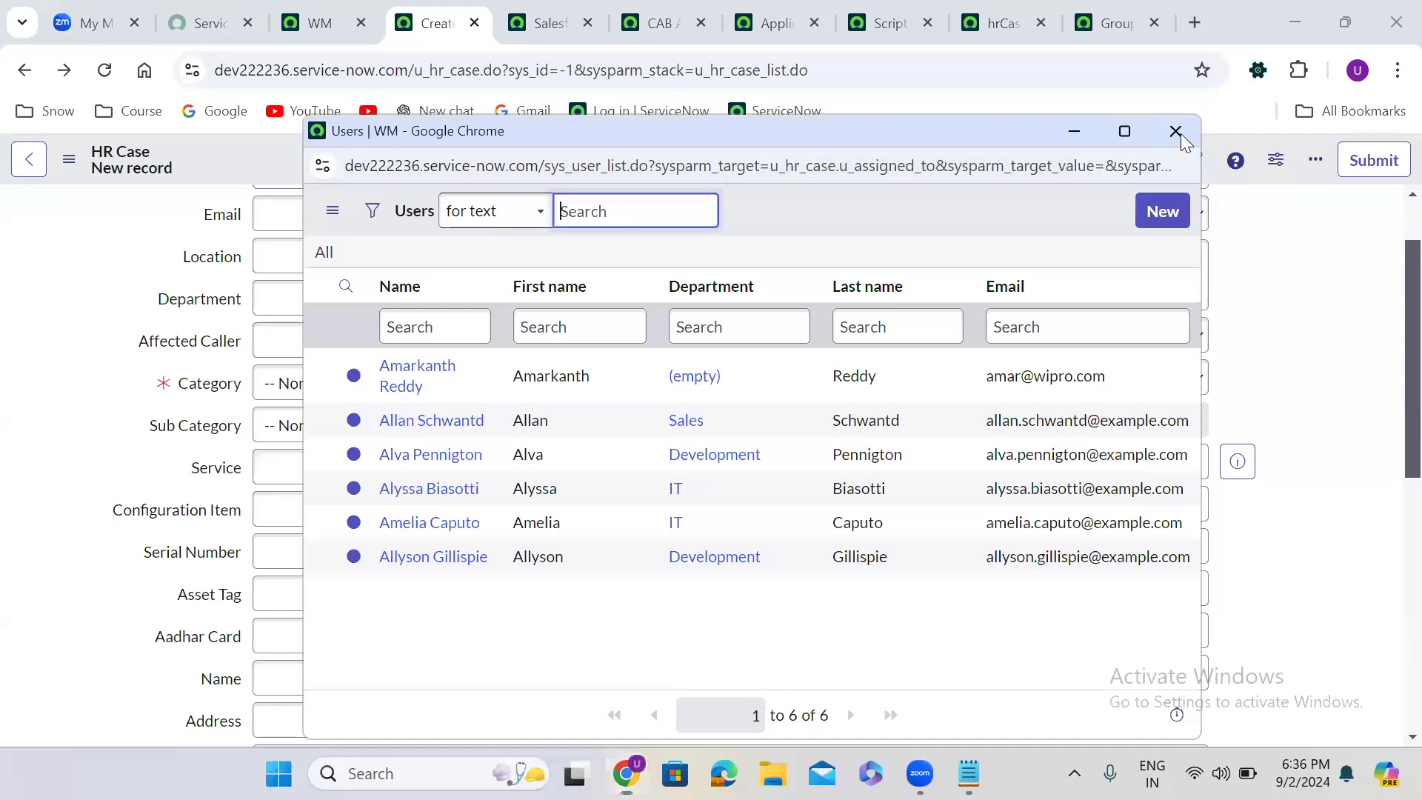
pyautogui.click(1177, 131)
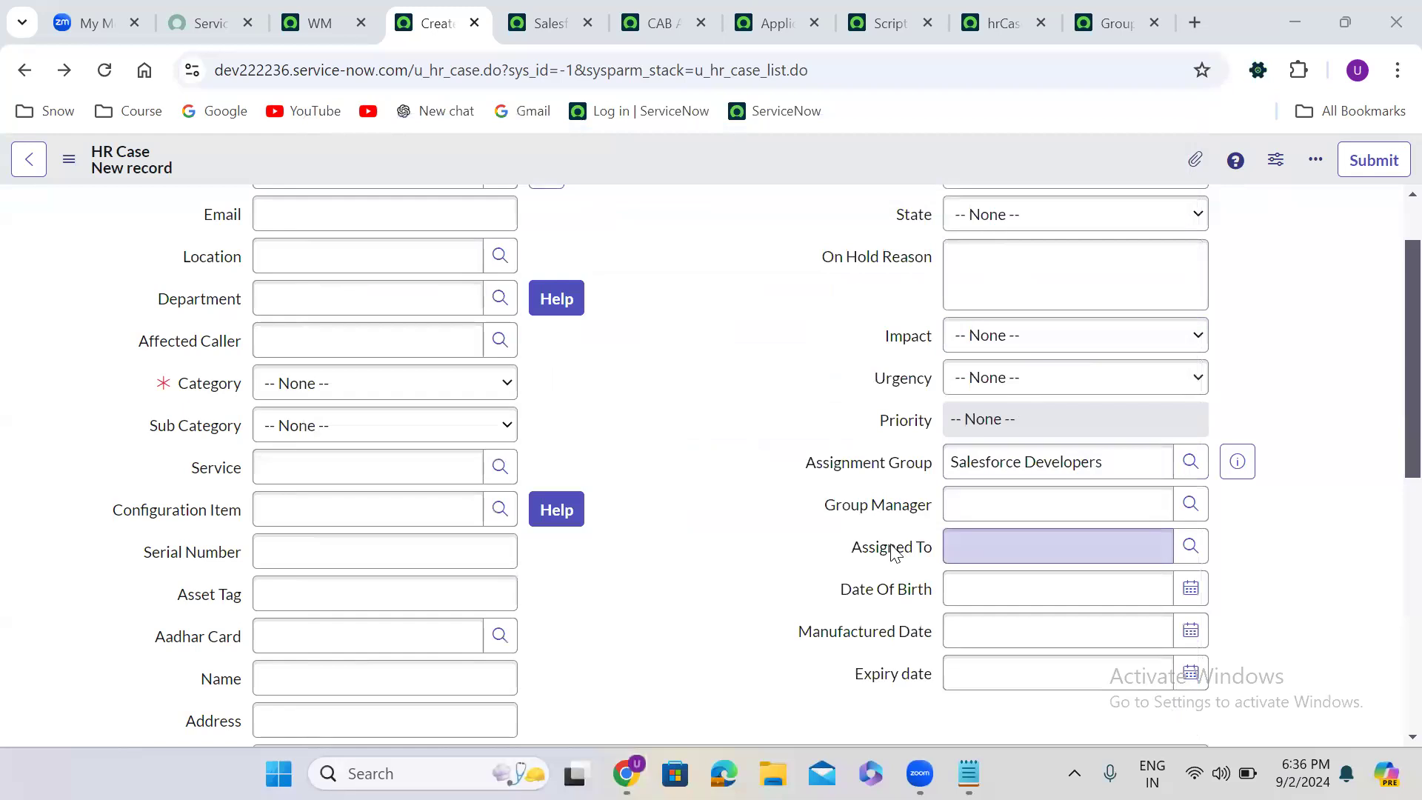
# - Leave the unsaved HR Case for the Assigned To field's dictionary entry and highlight the hrCaseUtils call in its Reference qual
pyautogui.rightClick(893, 551)
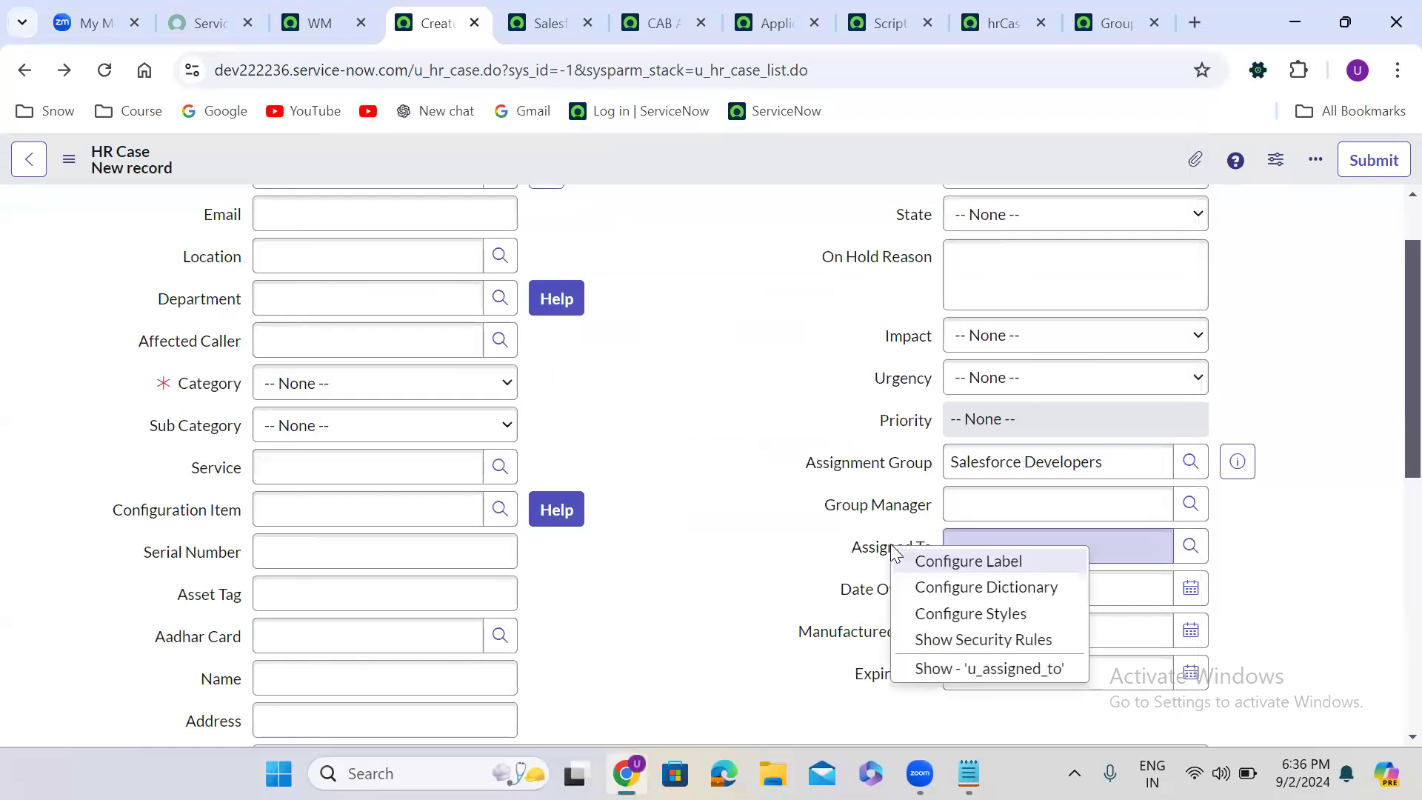
pyautogui.click(1022, 587)
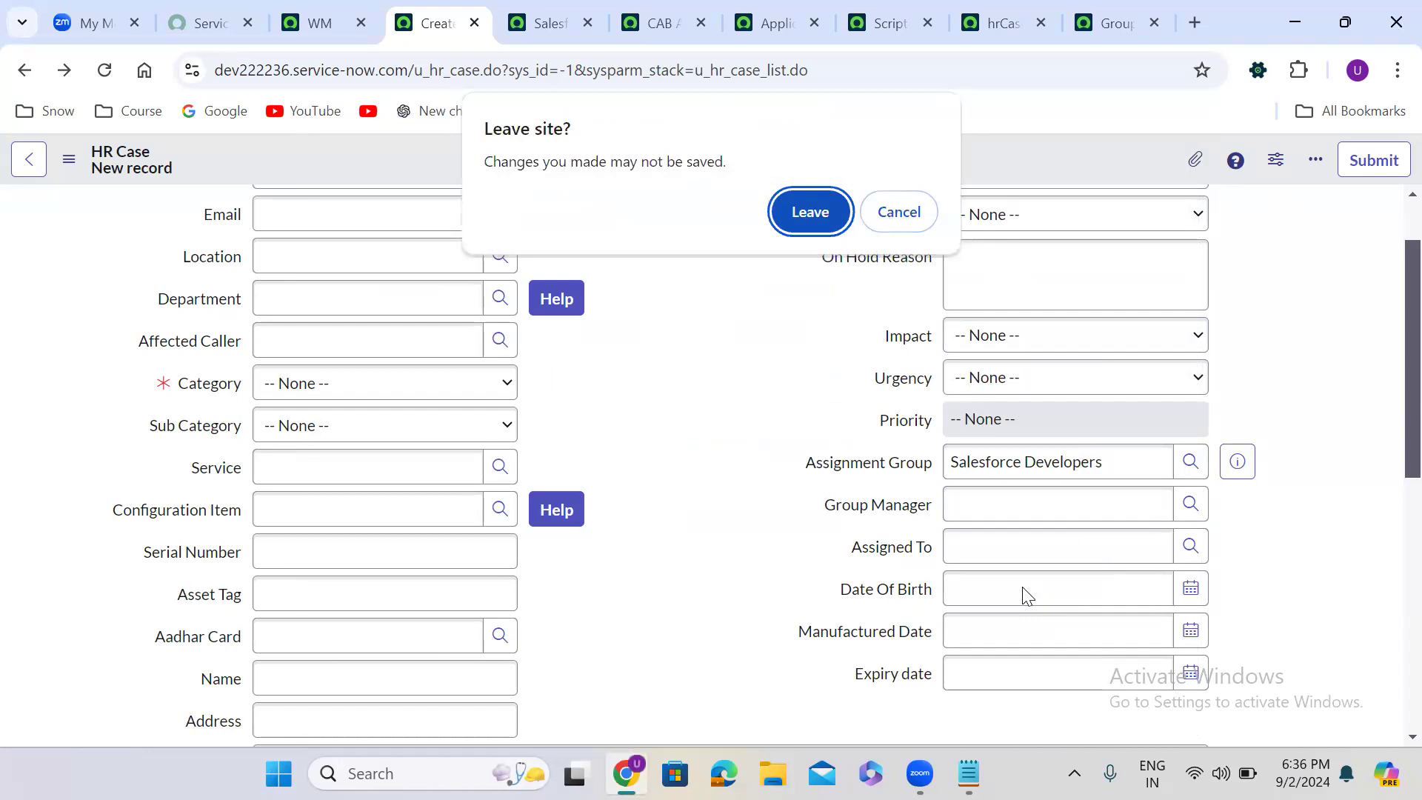
pyautogui.click(796, 215)
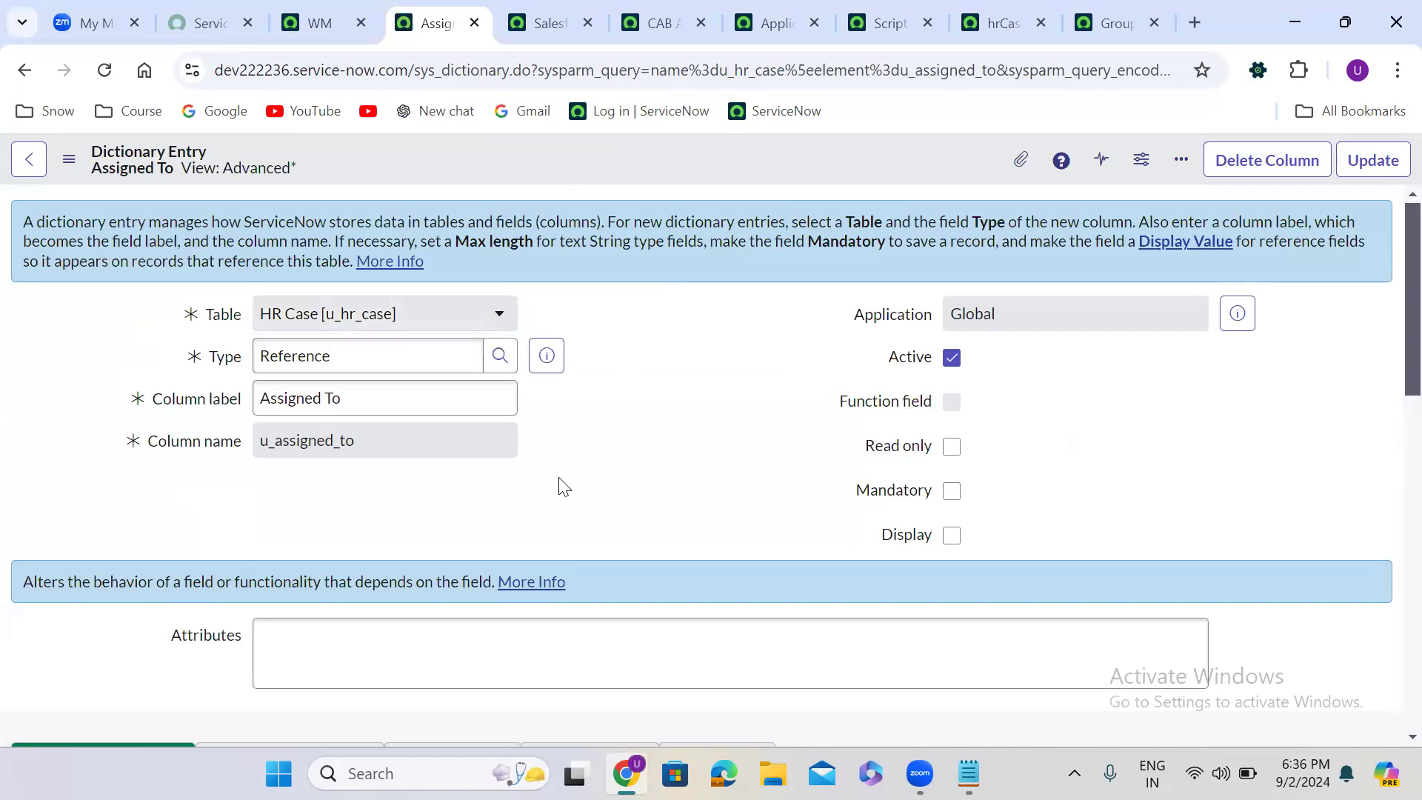
pyautogui.scroll(-8, 564, 487)
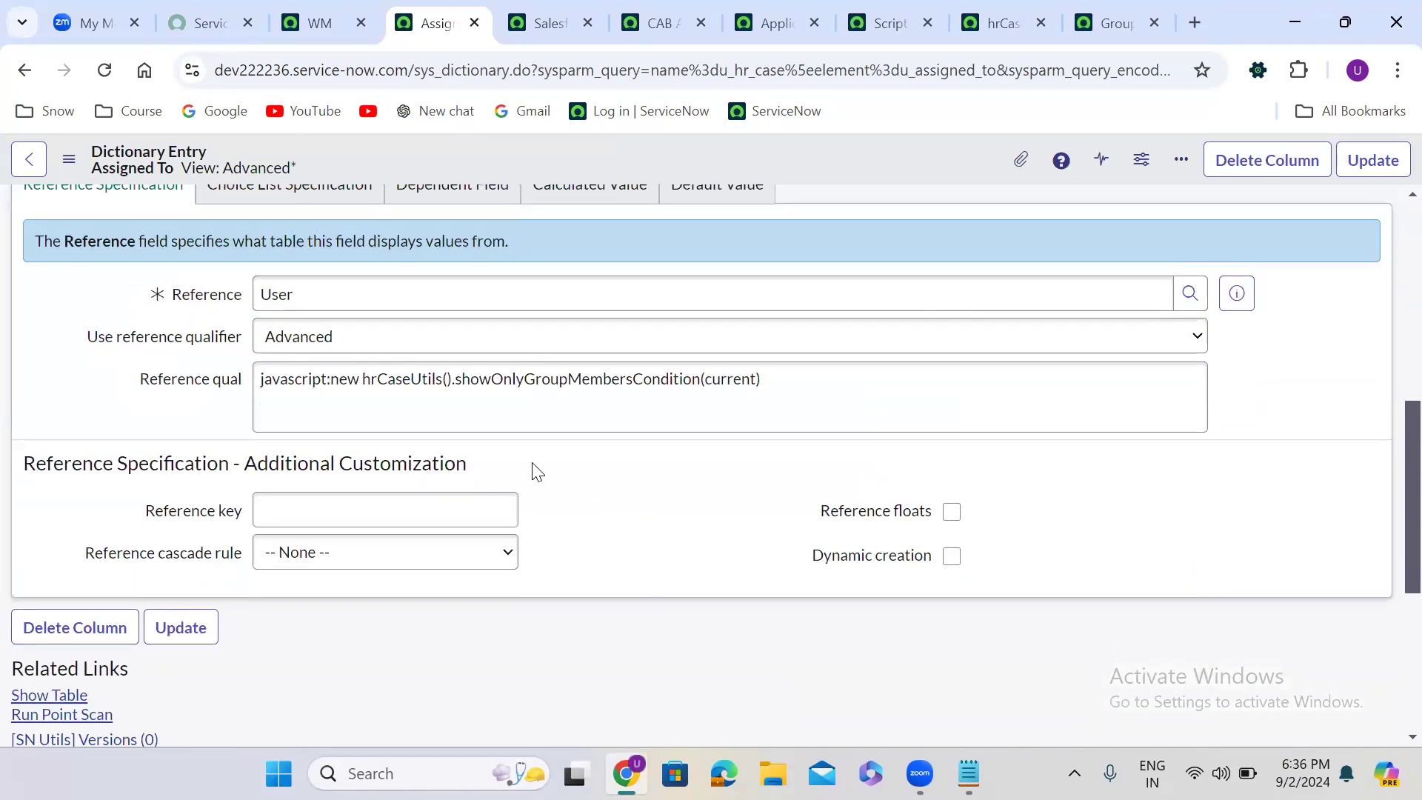
pyautogui.moveTo(331, 382); pyautogui.dragTo(857, 377)
pyautogui.hotkey('ctrl', 'c')
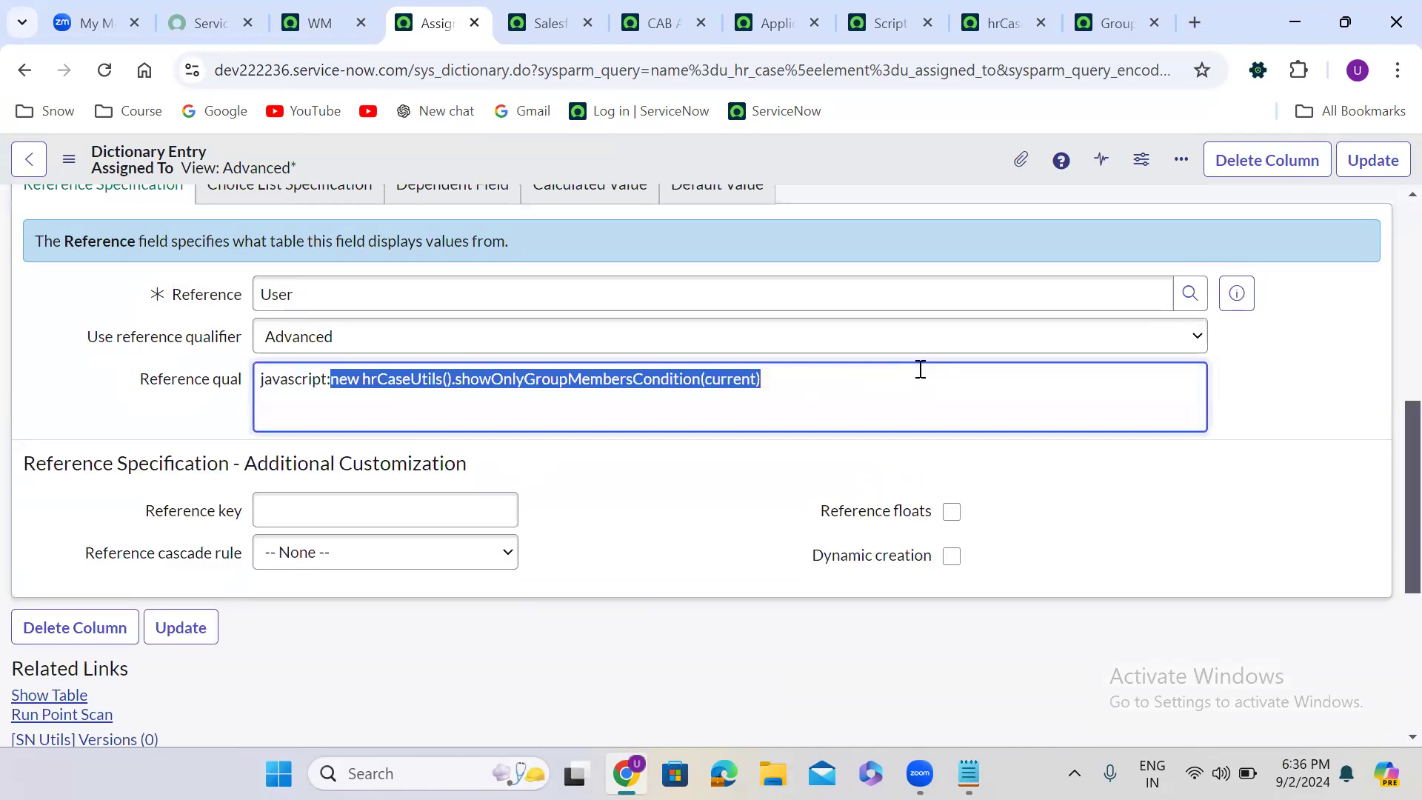
# - Replace the hrCaseUtils call in the Reference qual with empty quotes, and look up the showOnlyGroupMembersCondition function in the hrCaseUtils script include
pyautogui.press('BackSpace')
pyautogui.write("'")
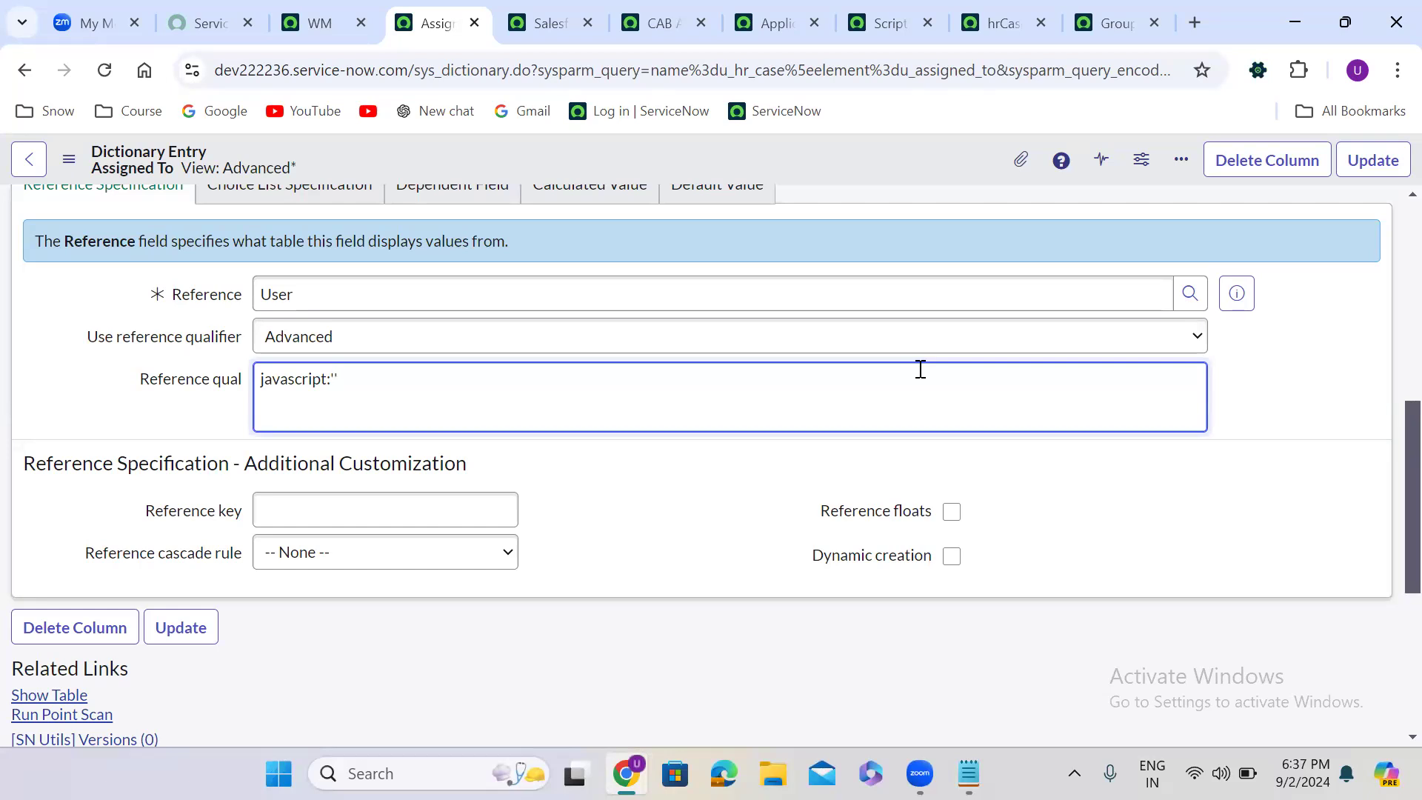
pyautogui.click(995, 14)
pyautogui.moveTo(994, 15); pyautogui.dragTo(544, 17)
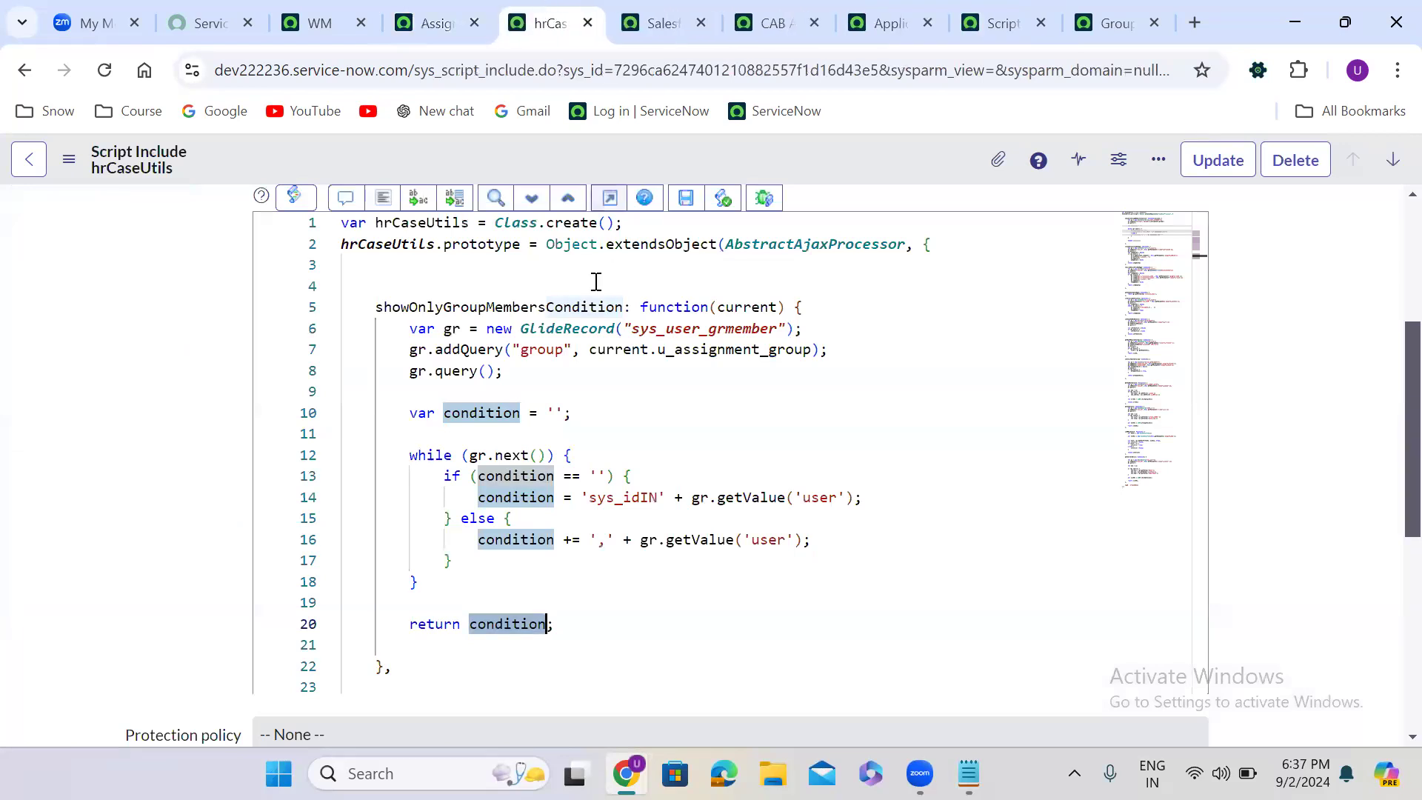
pyautogui.tripleClick(391, 305)
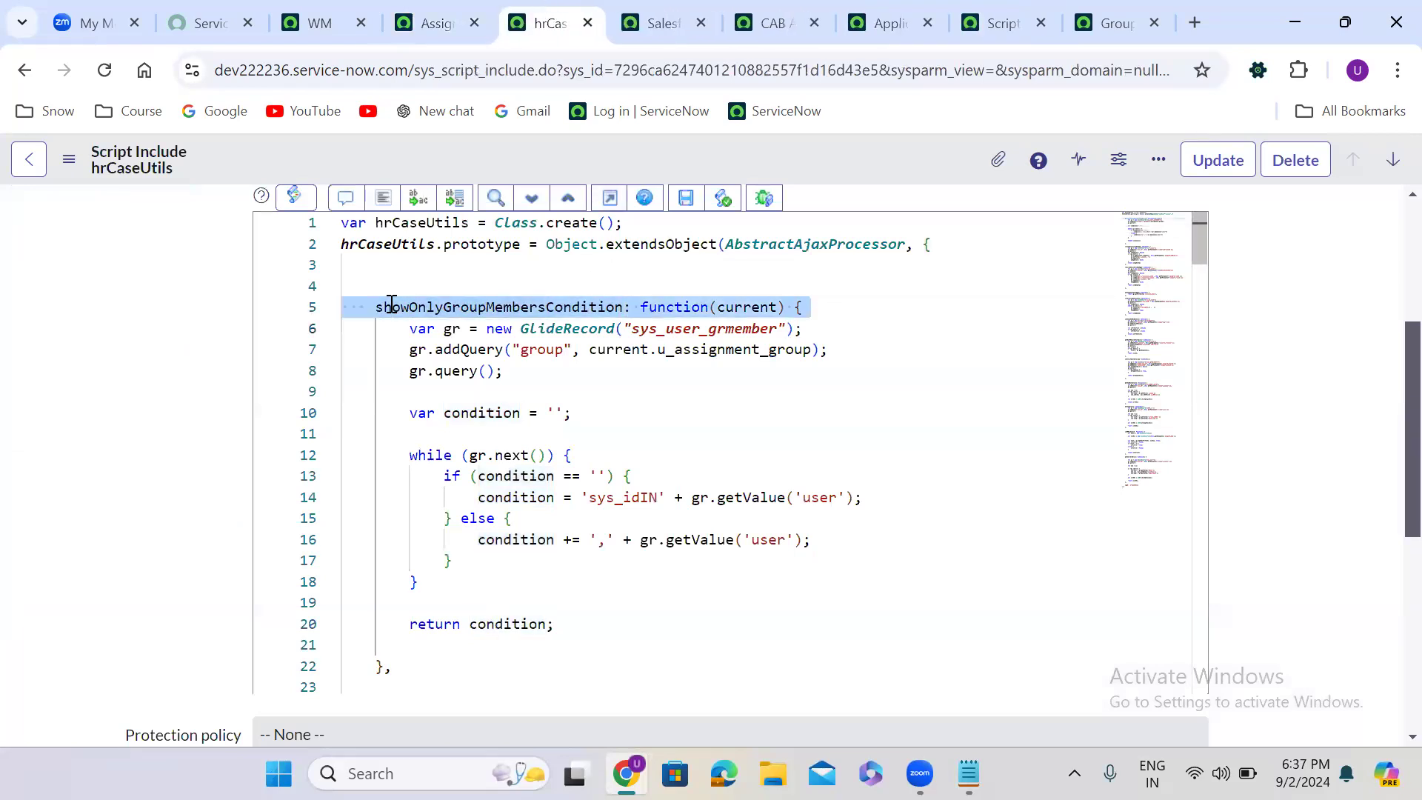
pyautogui.click(220, 326)
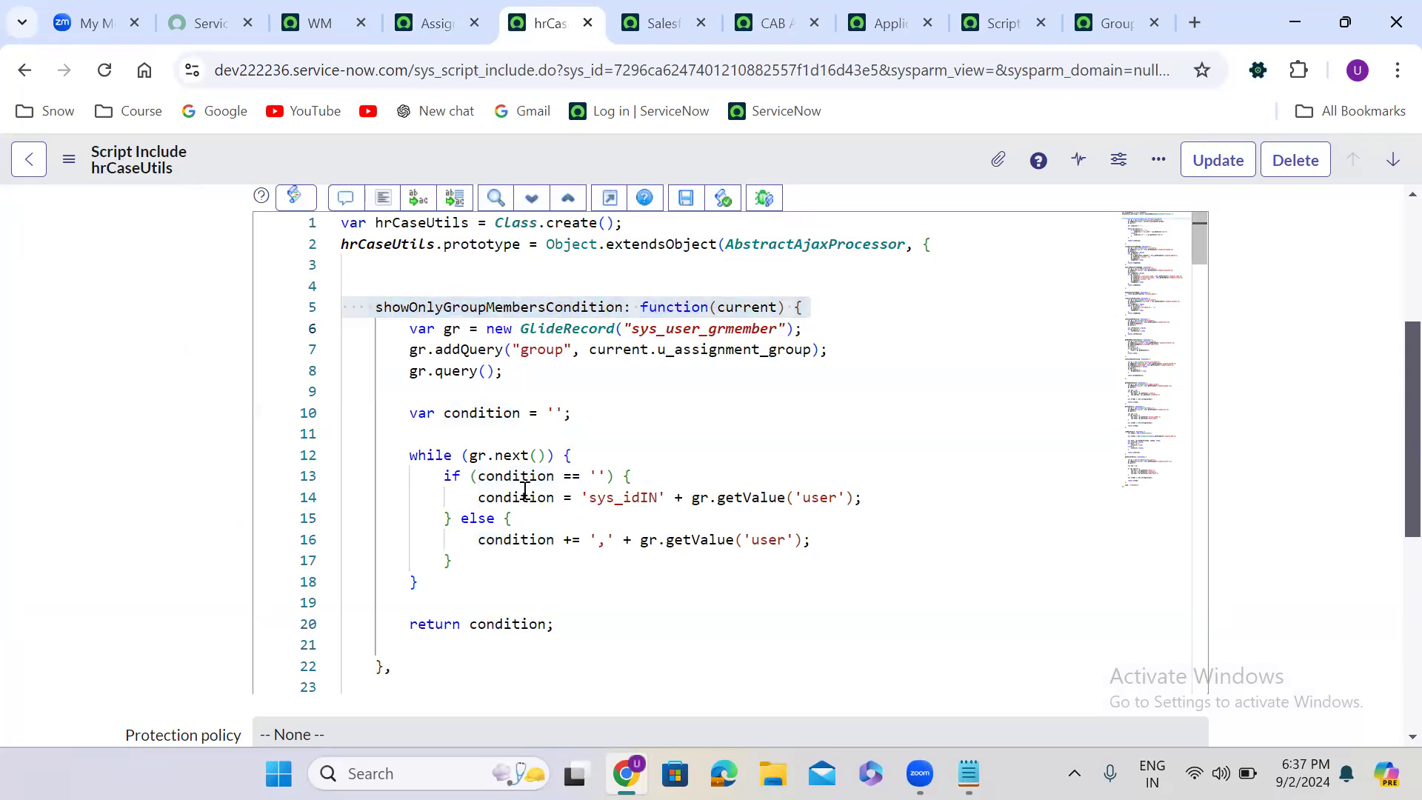
pyautogui.doubleClick(472, 304)
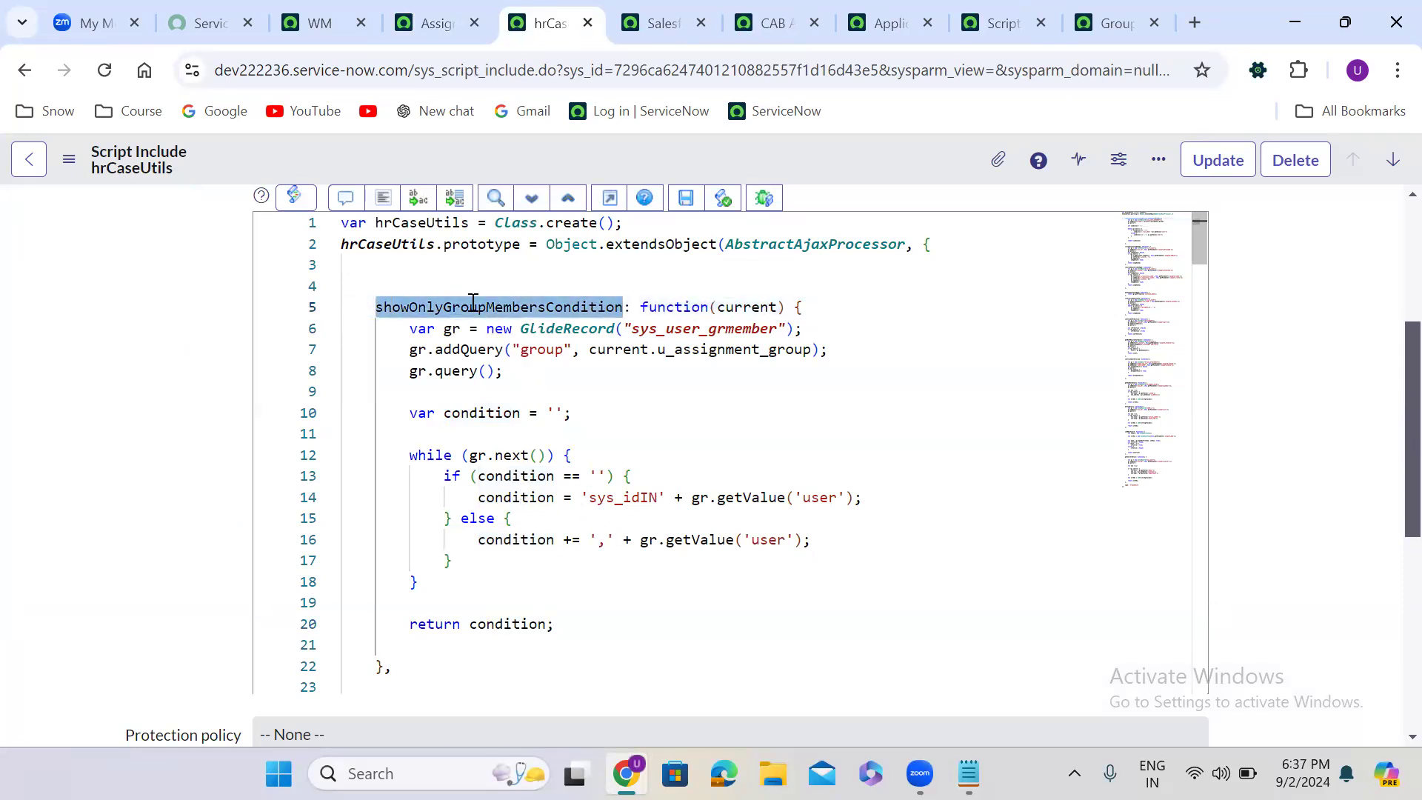
# - Return to the Assigned To dictionary entry and set the Reference qual to javascript:new hrCaseUtils().showOnlyGroupMembersCondition(current)
pyautogui.click(441, 18)
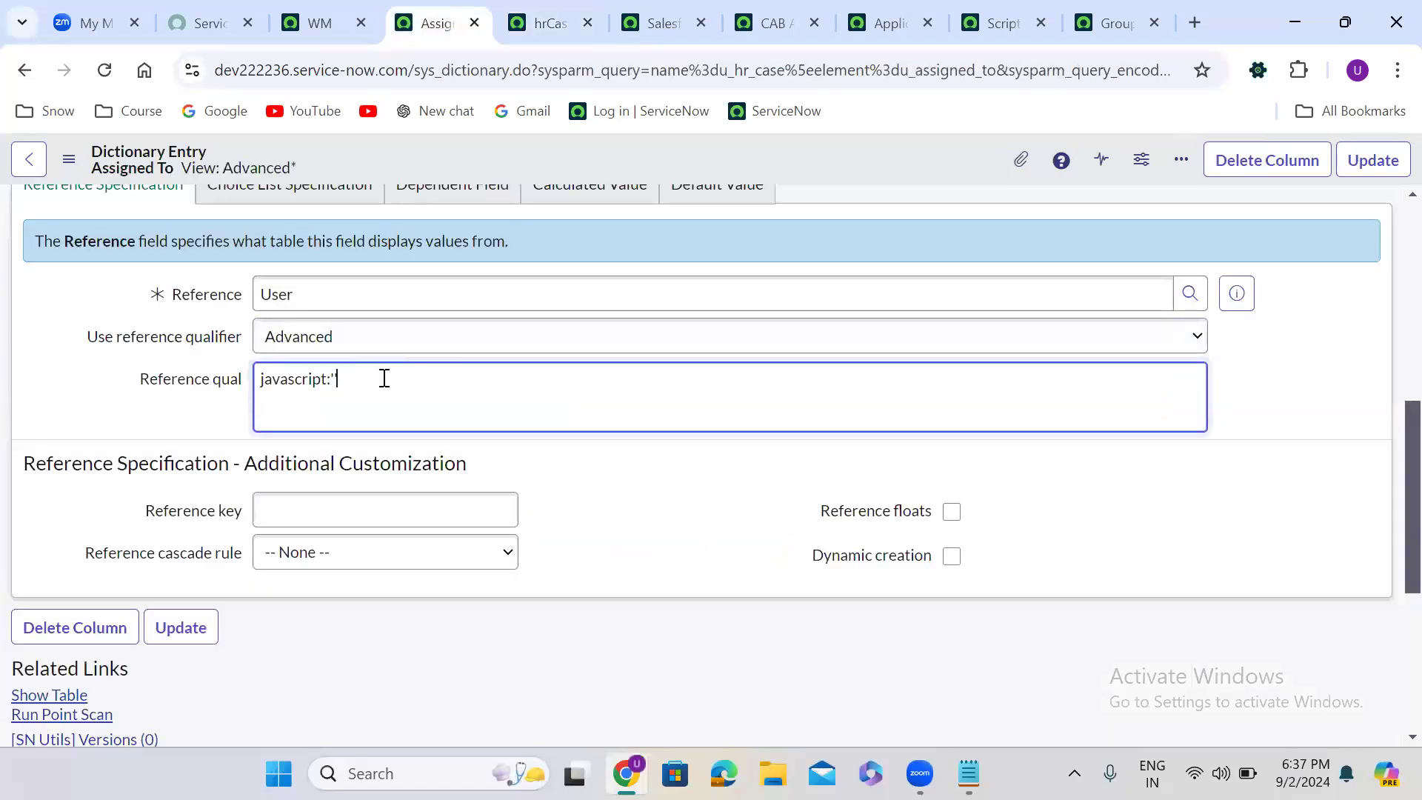
pyautogui.write('new')
pyautogui.press('BackSpace')
pyautogui.press('BackSpace')
pyautogui.press('BackSpace')
pyautogui.hotkey('ctrl', 'v')
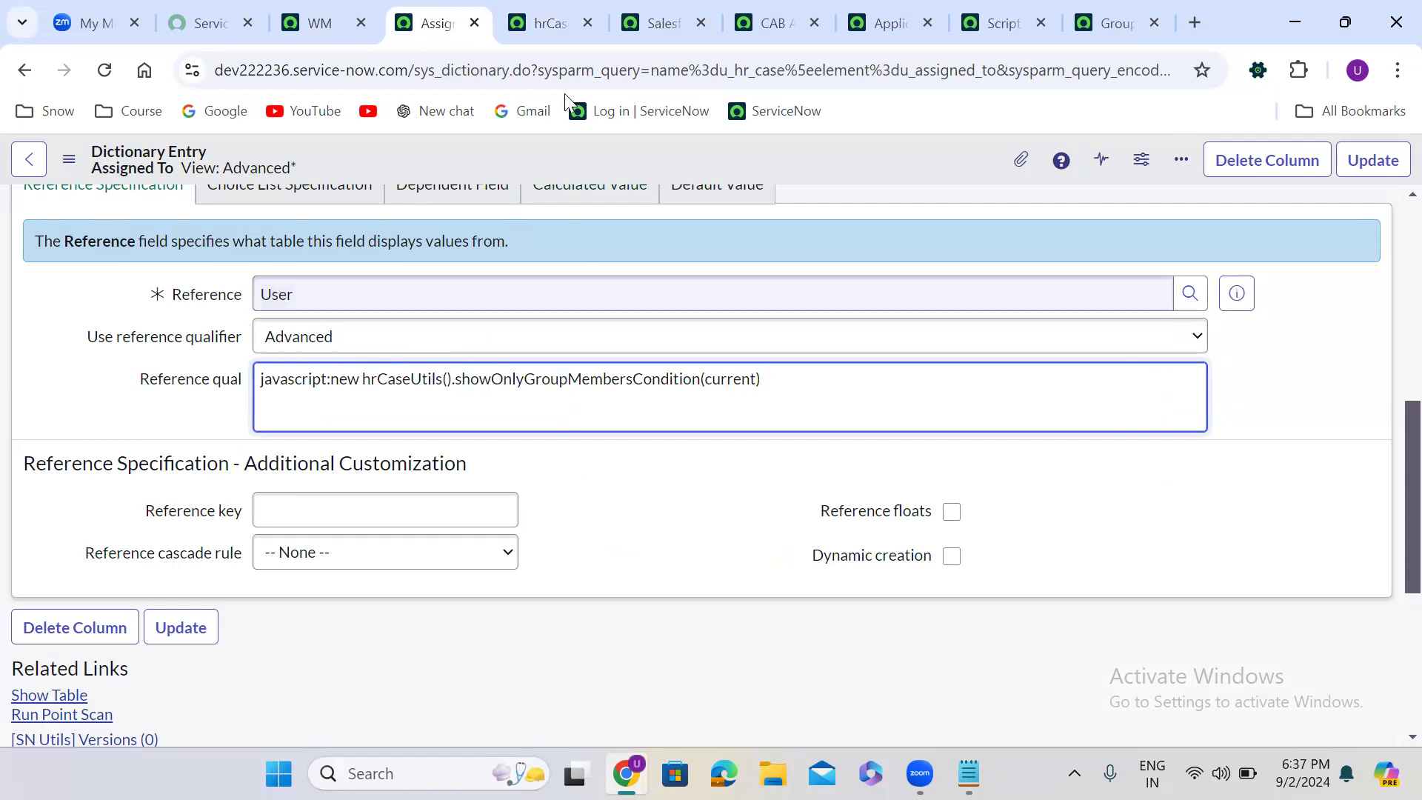
# - Compare the condition returned by showOnlyGroupMembersCondition in the script include with the call in Assigned To's Reference qual
pyautogui.click(551, 34)
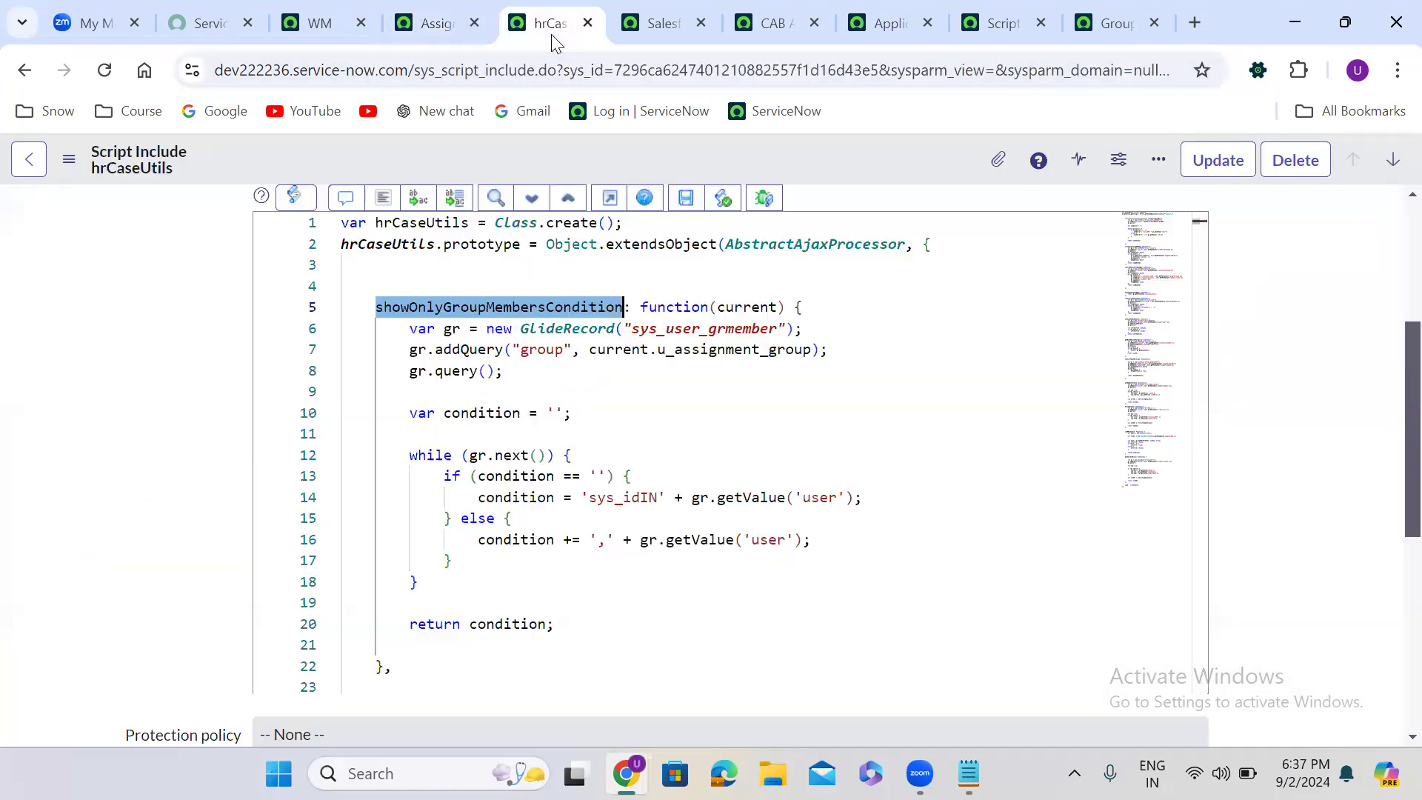
pyautogui.doubleClick(516, 625)
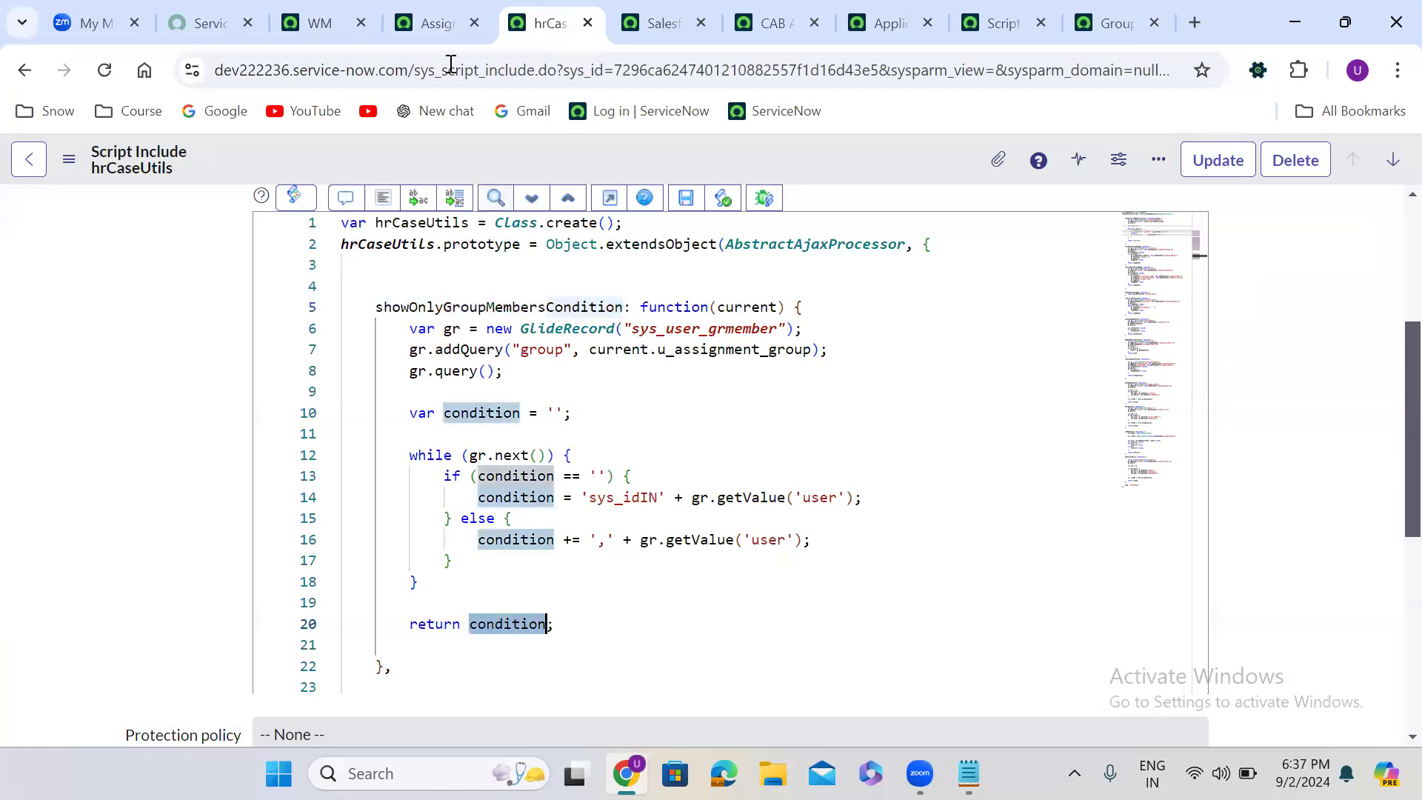
pyautogui.click(437, 30)
pyautogui.moveTo(331, 379); pyautogui.dragTo(816, 376)
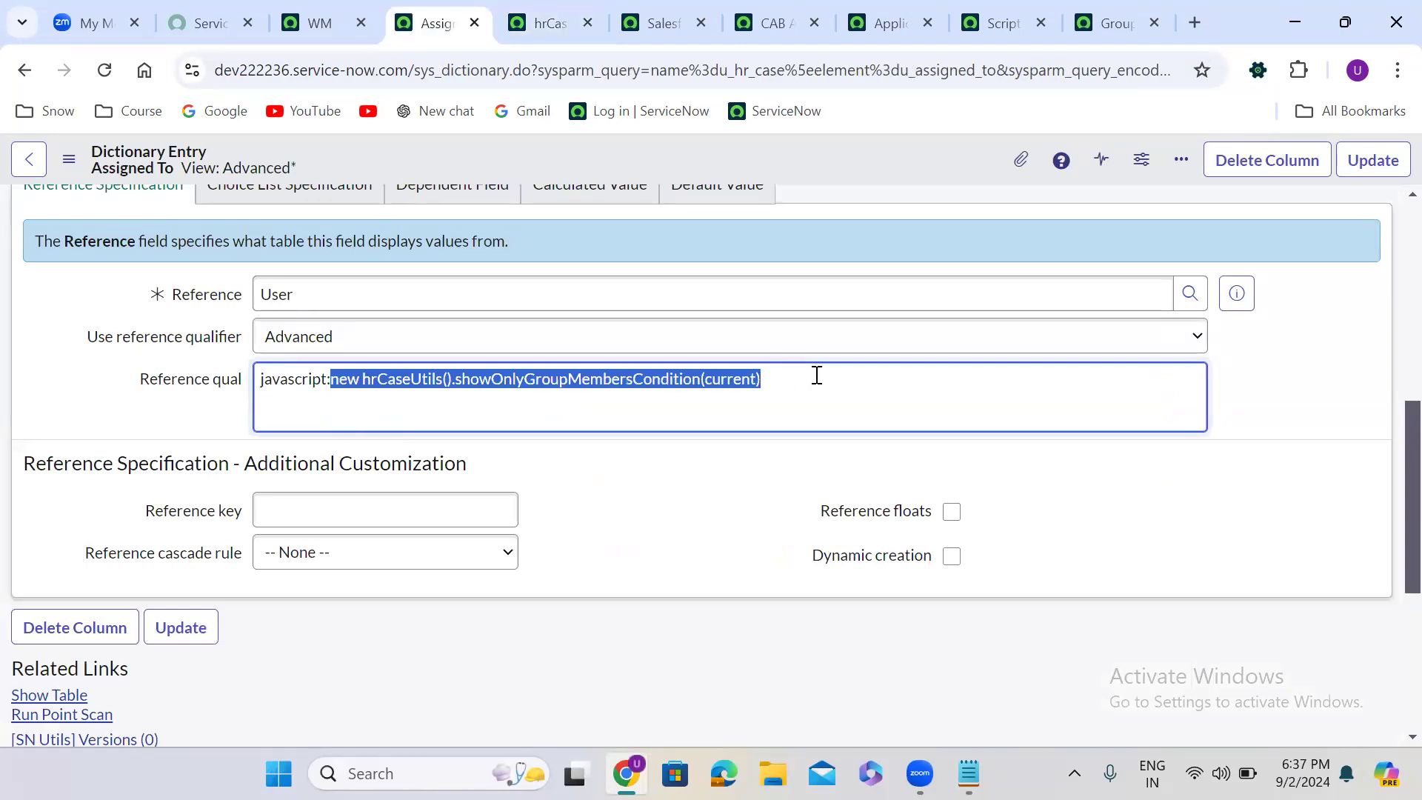
pyautogui.click(816, 375)
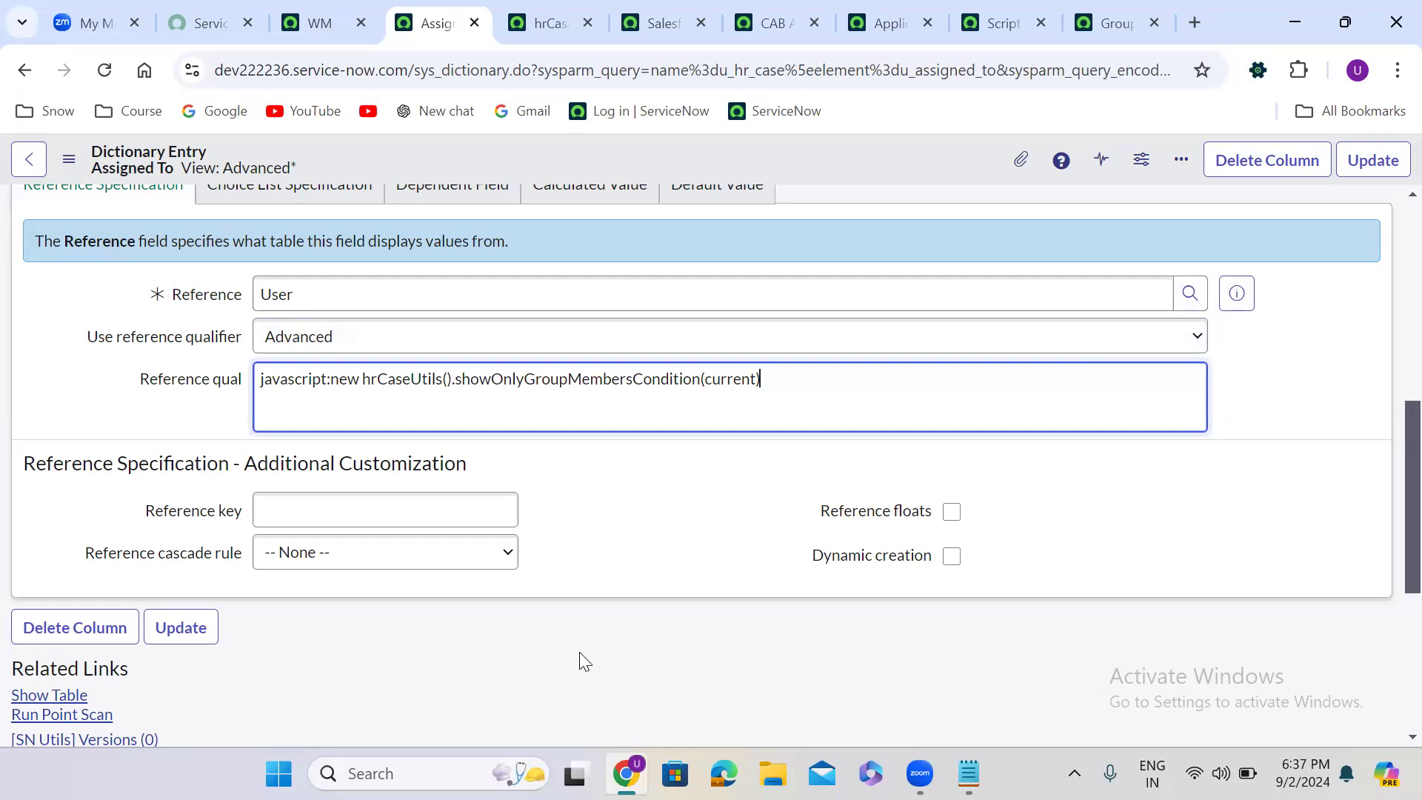
pyautogui.hotkey('alt', 'Tab')
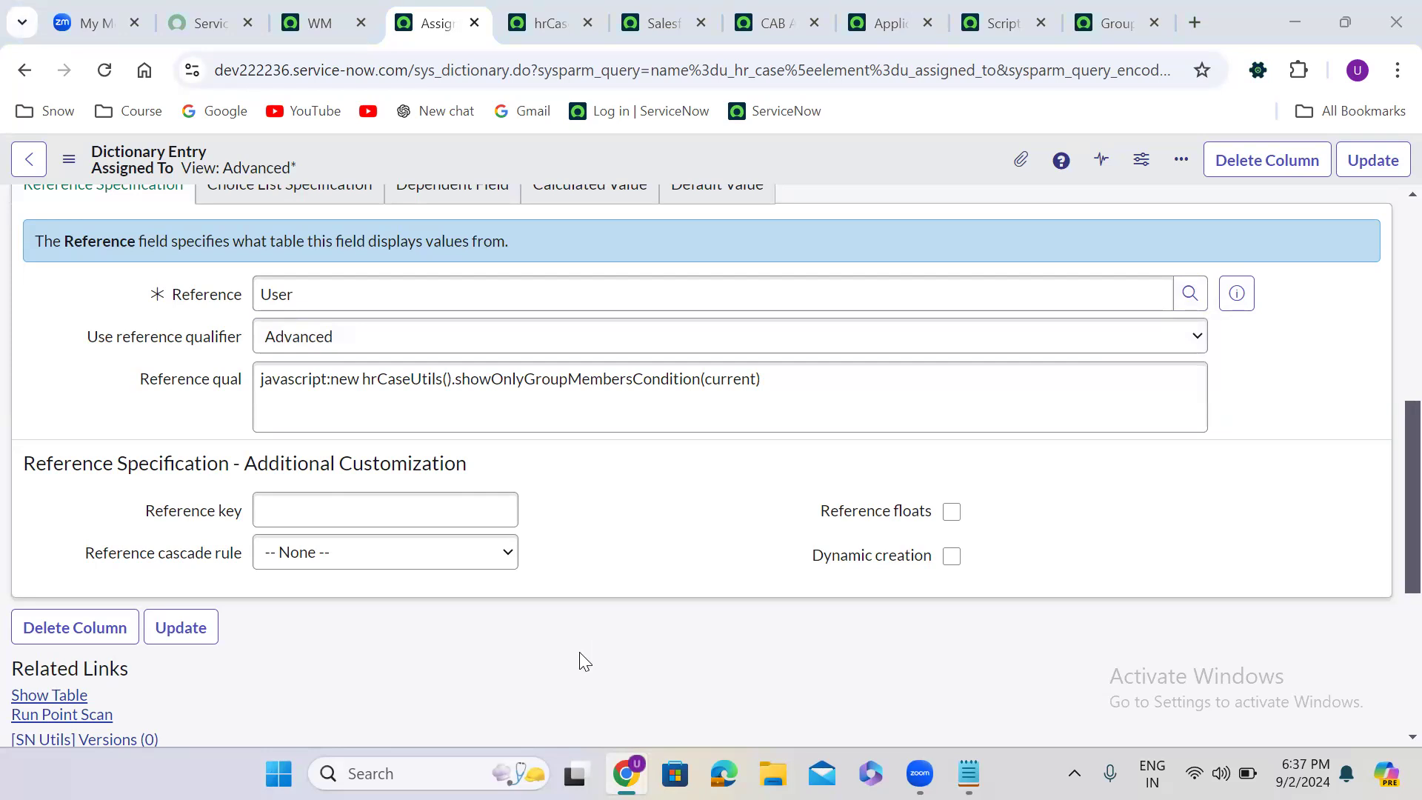
# - Clear Assigned To's Reference qual, set its reference qualifier to Simple without any condition, and update the dictionary entry
pyautogui.tripleClick(430, 379)
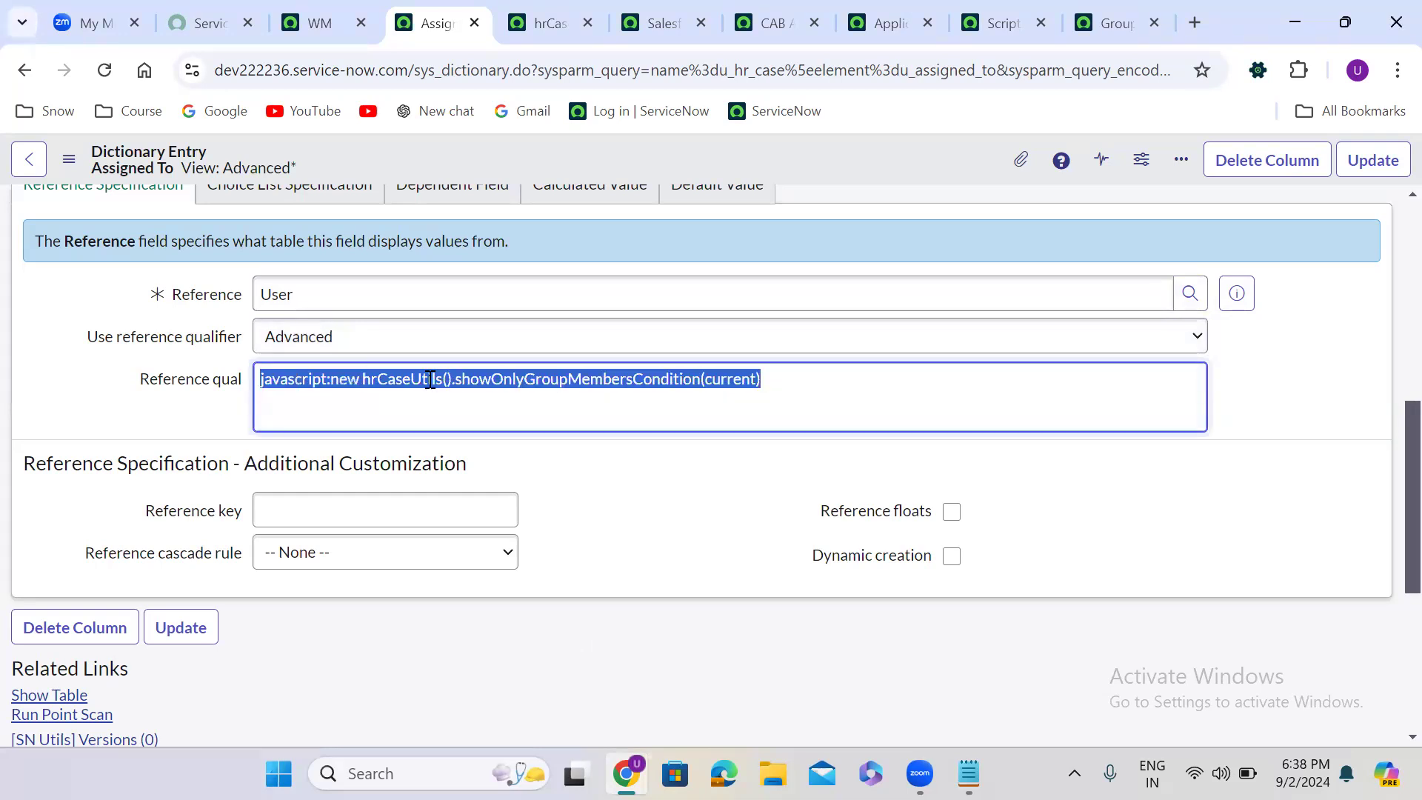
pyautogui.press('BackSpace')
pyautogui.click(356, 345)
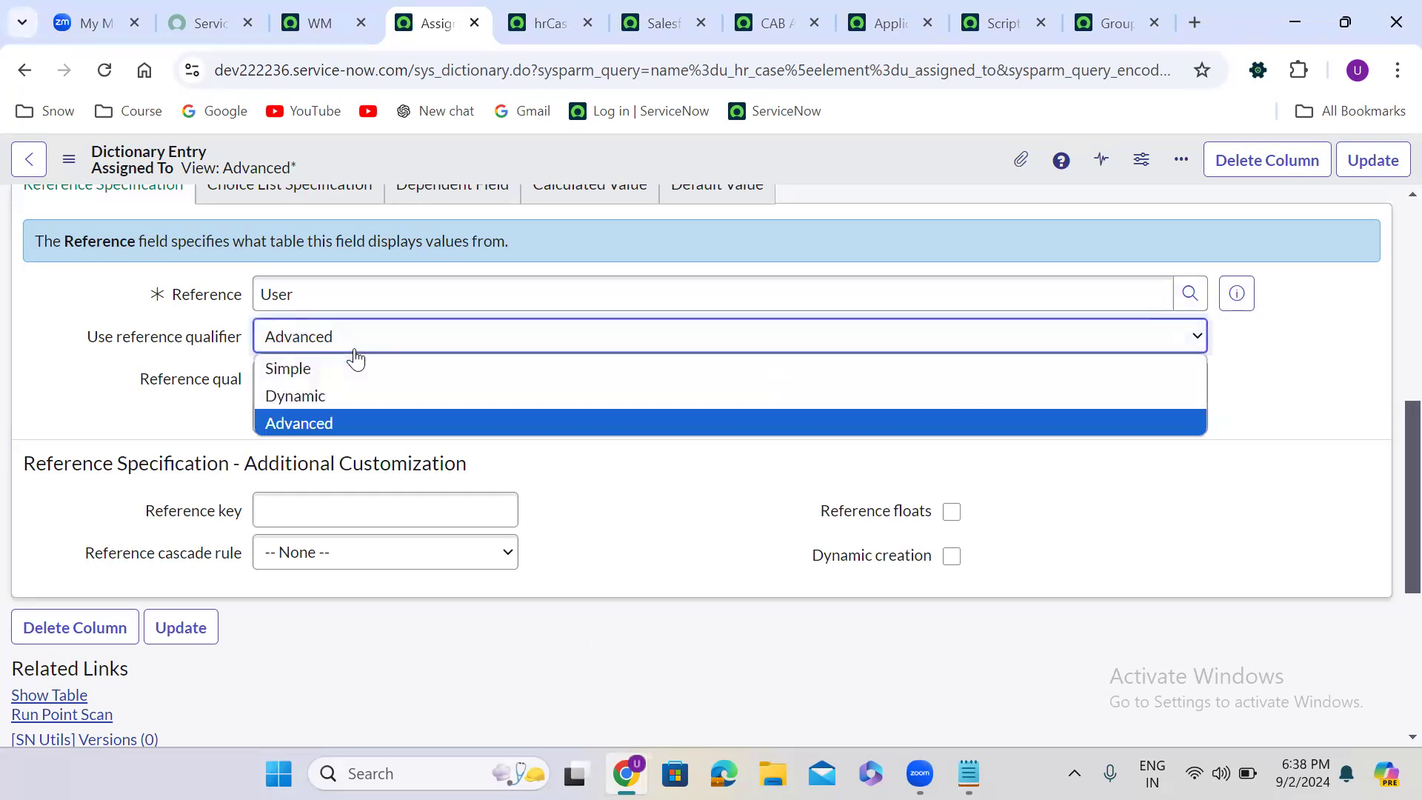
pyautogui.click(354, 368)
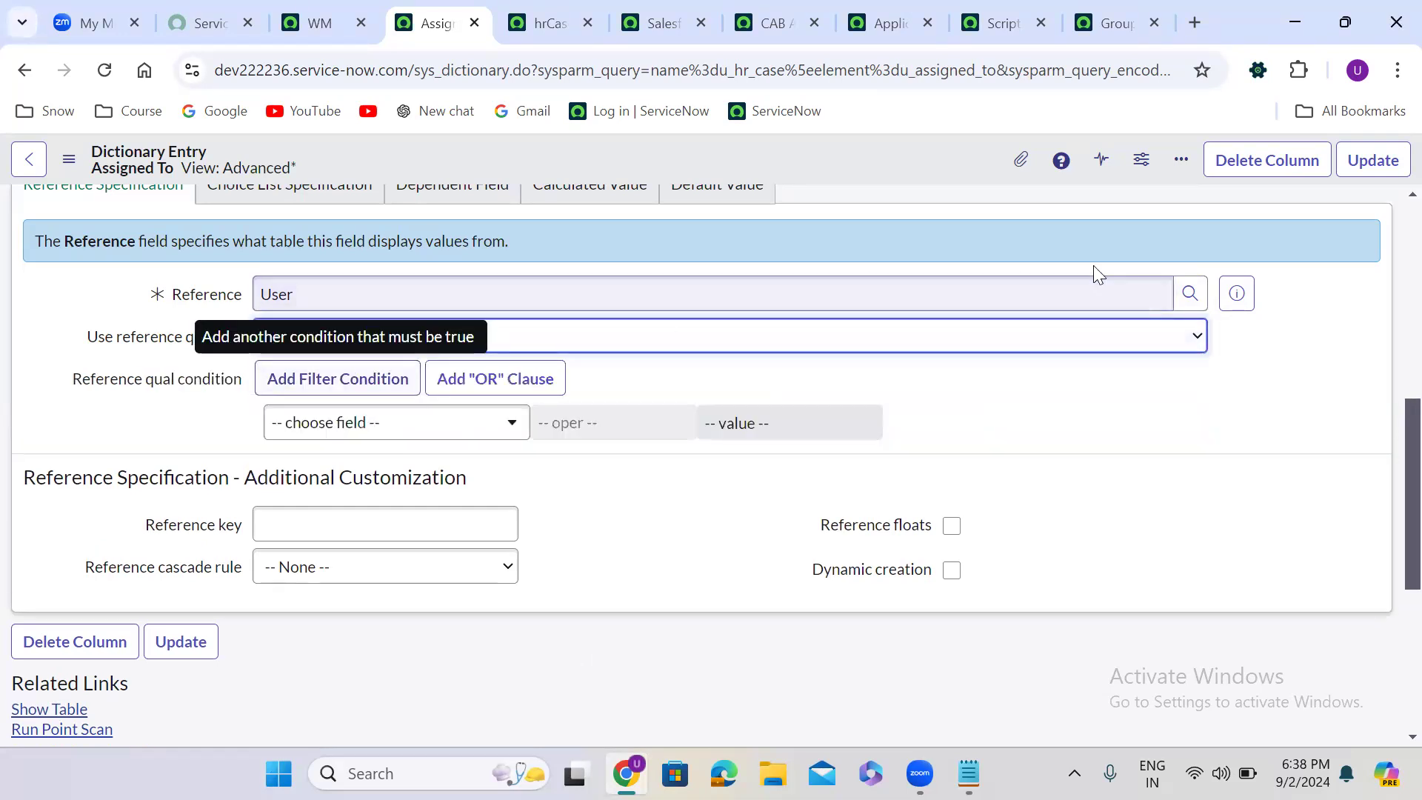
pyautogui.click(1379, 160)
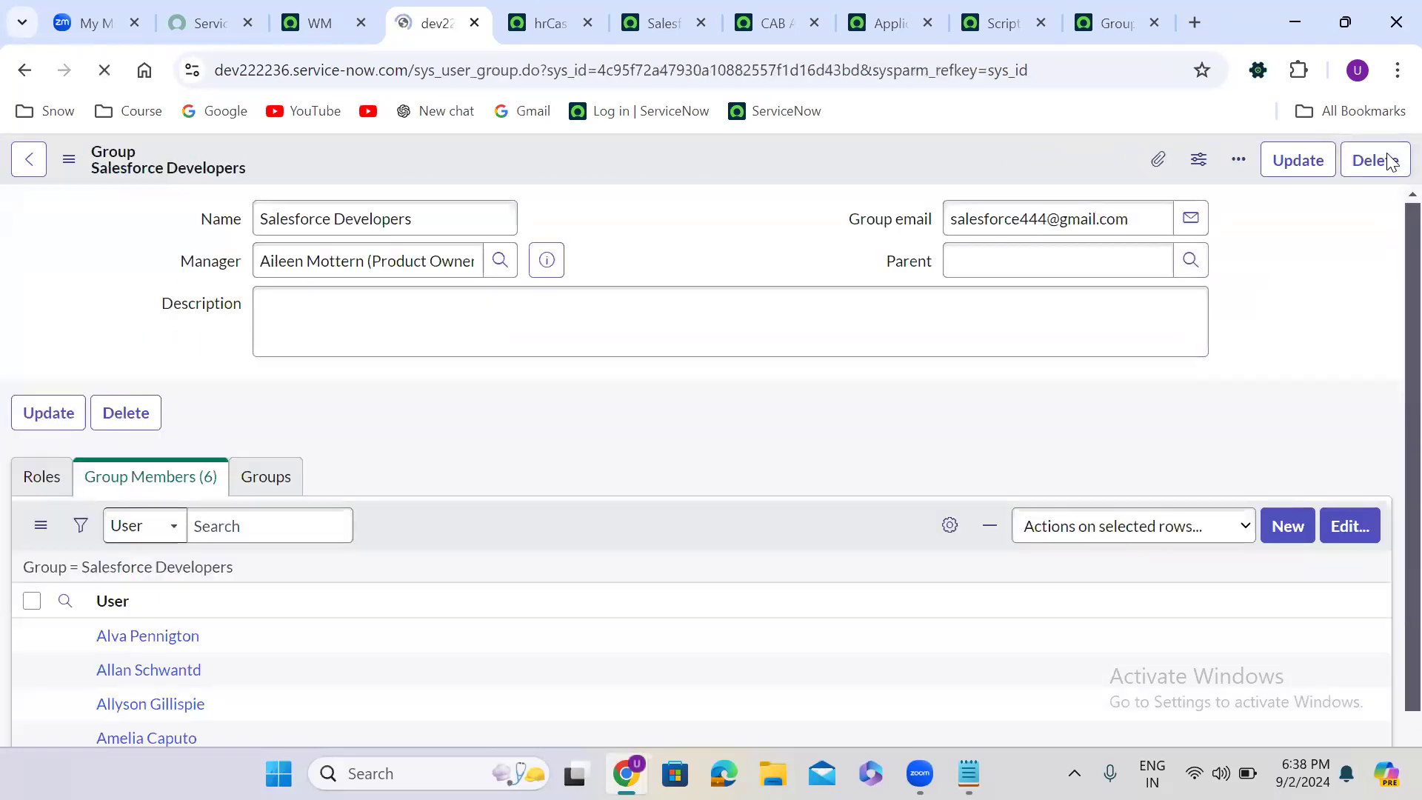
# - Go back from the Salesforce Developers group to the dictionary entry, and close all browser tabs after the hrCaseUtils script include
pyautogui.click(17, 72)
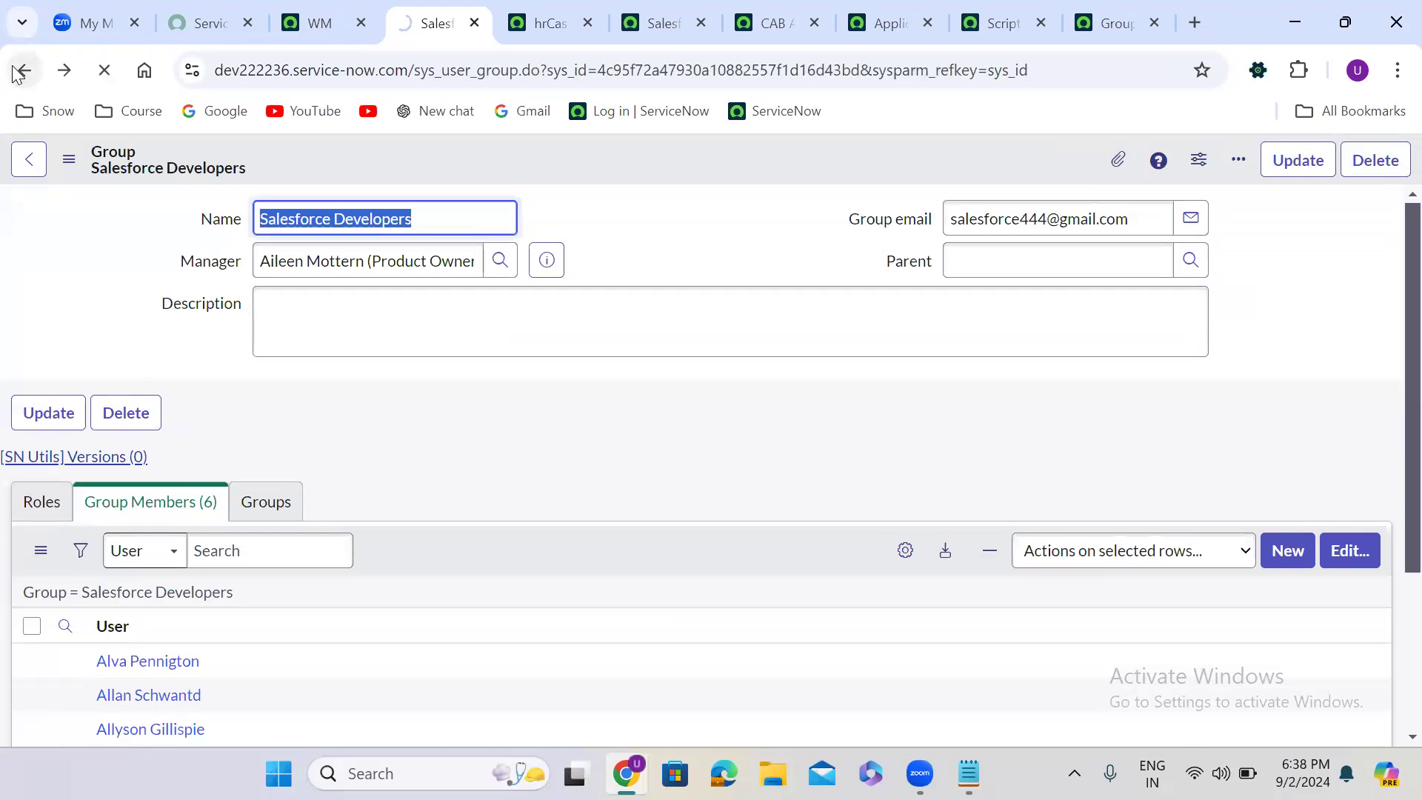
pyautogui.click(561, 7)
pyautogui.rightClick(561, 8)
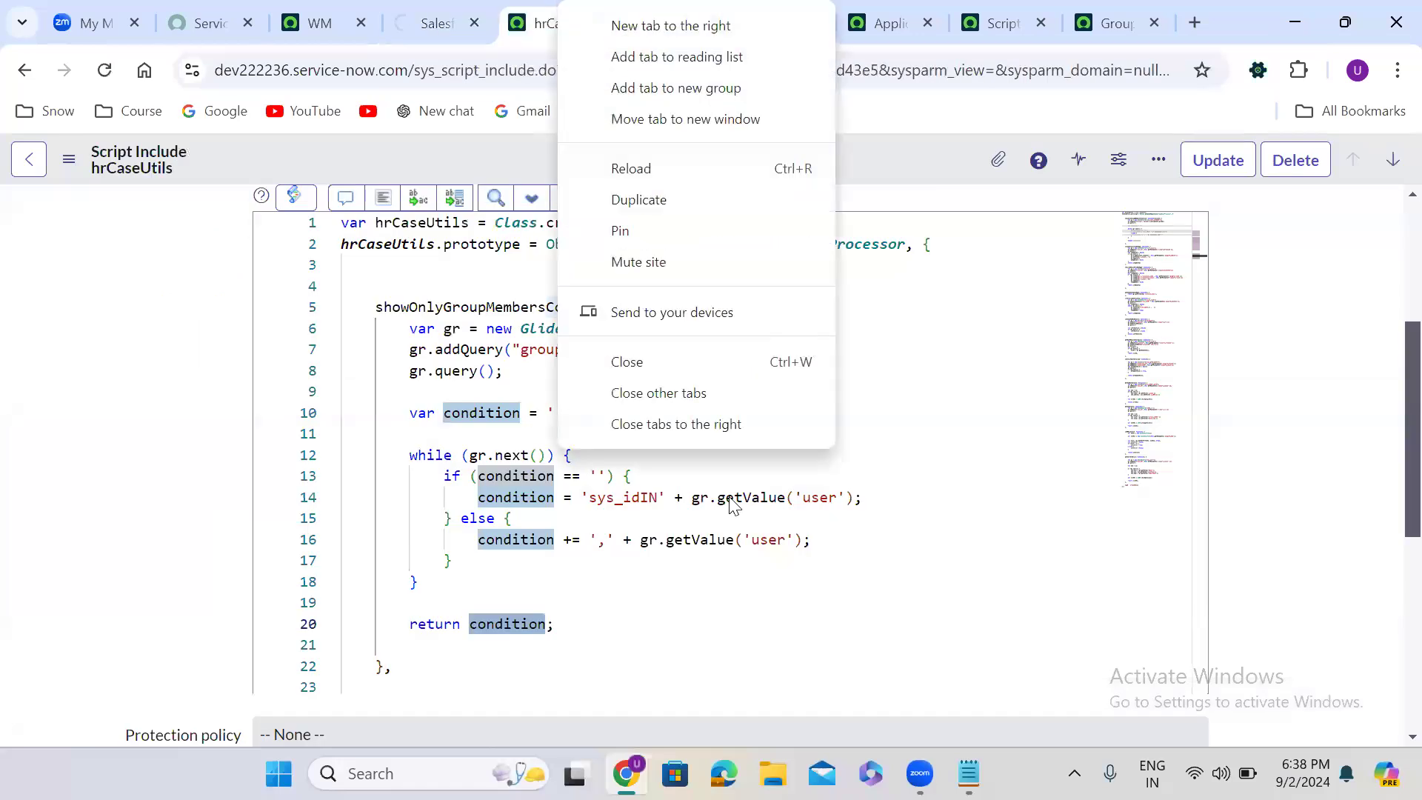
pyautogui.click(698, 426)
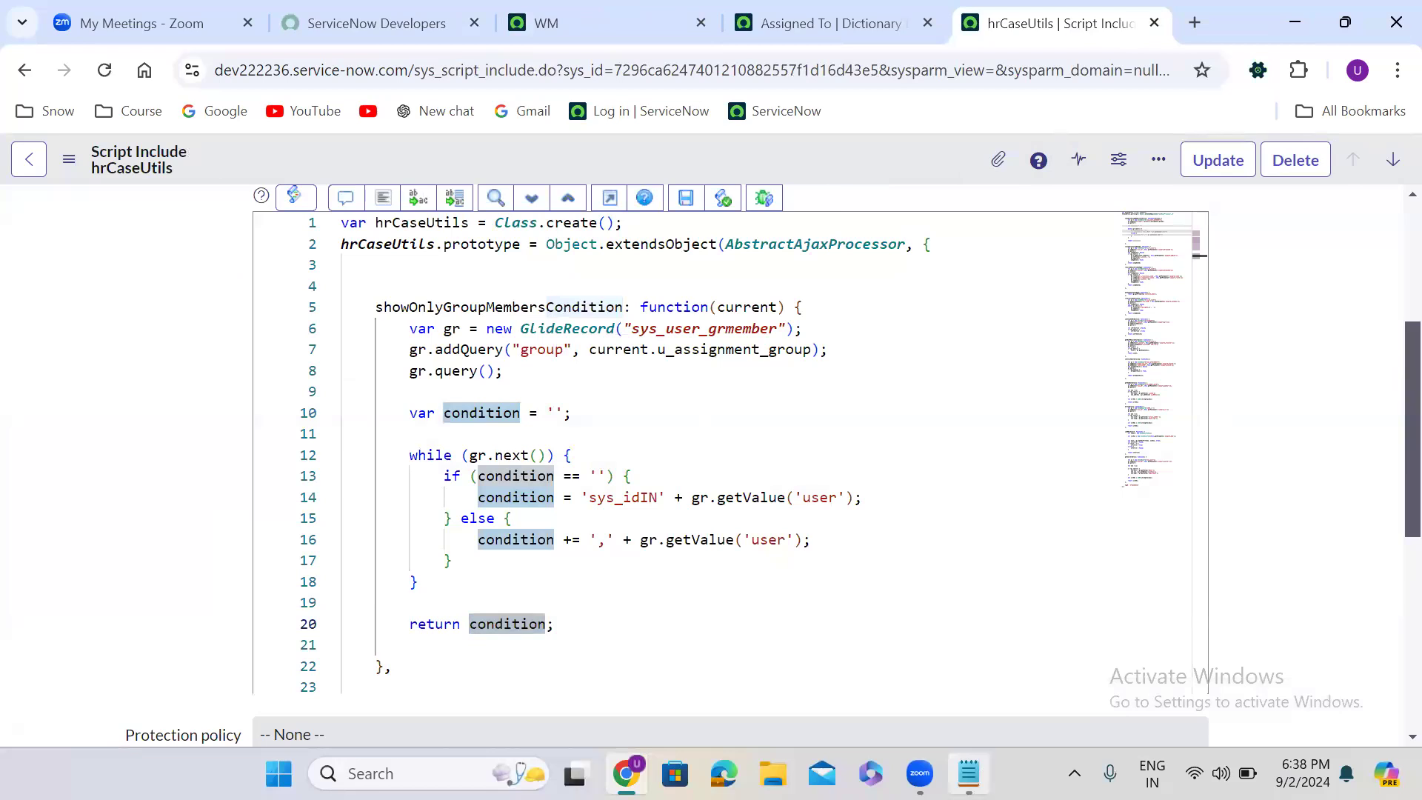
# - Switch to the Notepad notes and add the line "Reference Qualifer is a server side script" below the qualifier types
pyautogui.hotkey('alt', 'Tab')
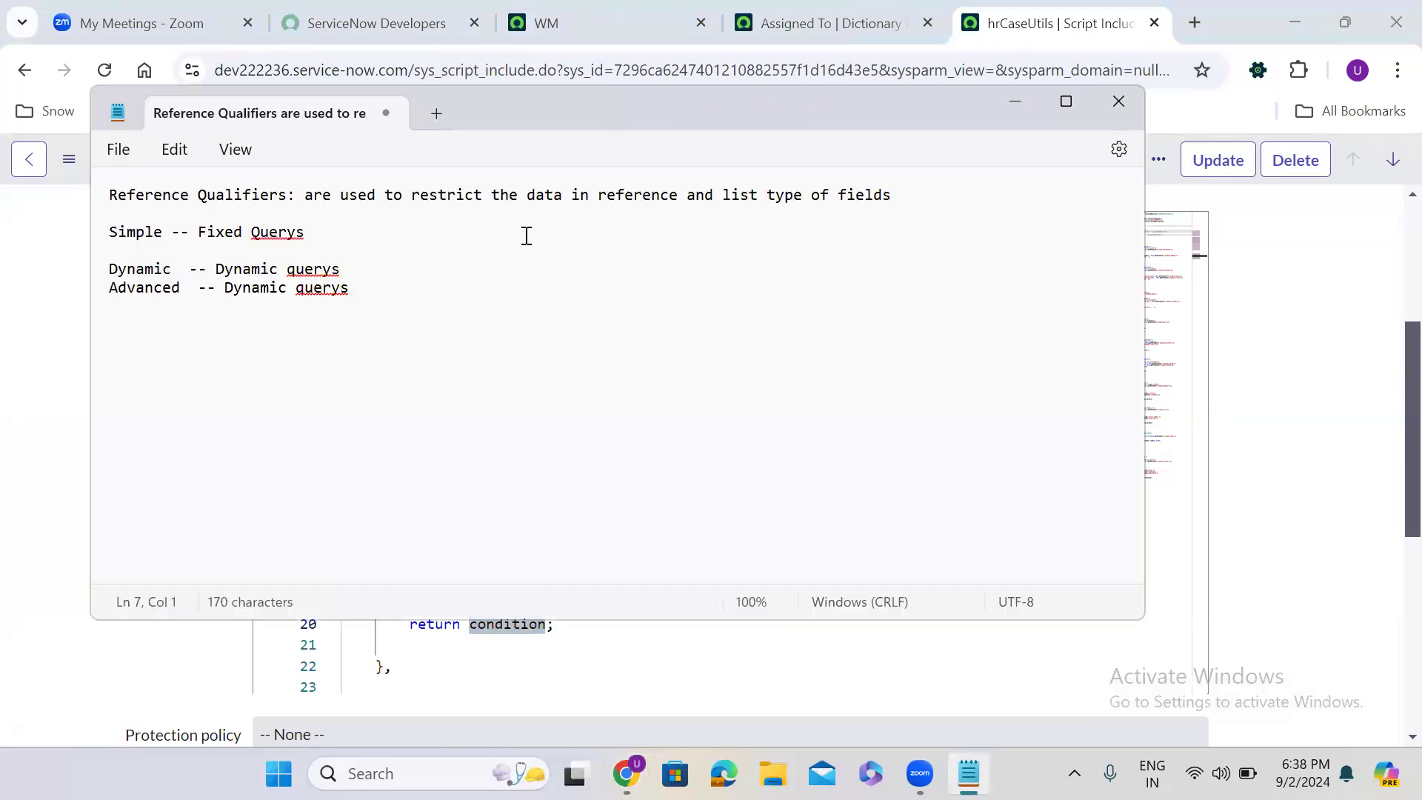
pyautogui.press('Return')
pyautogui.press('Return')
pyautogui.write('Reference Qualifer is a ')
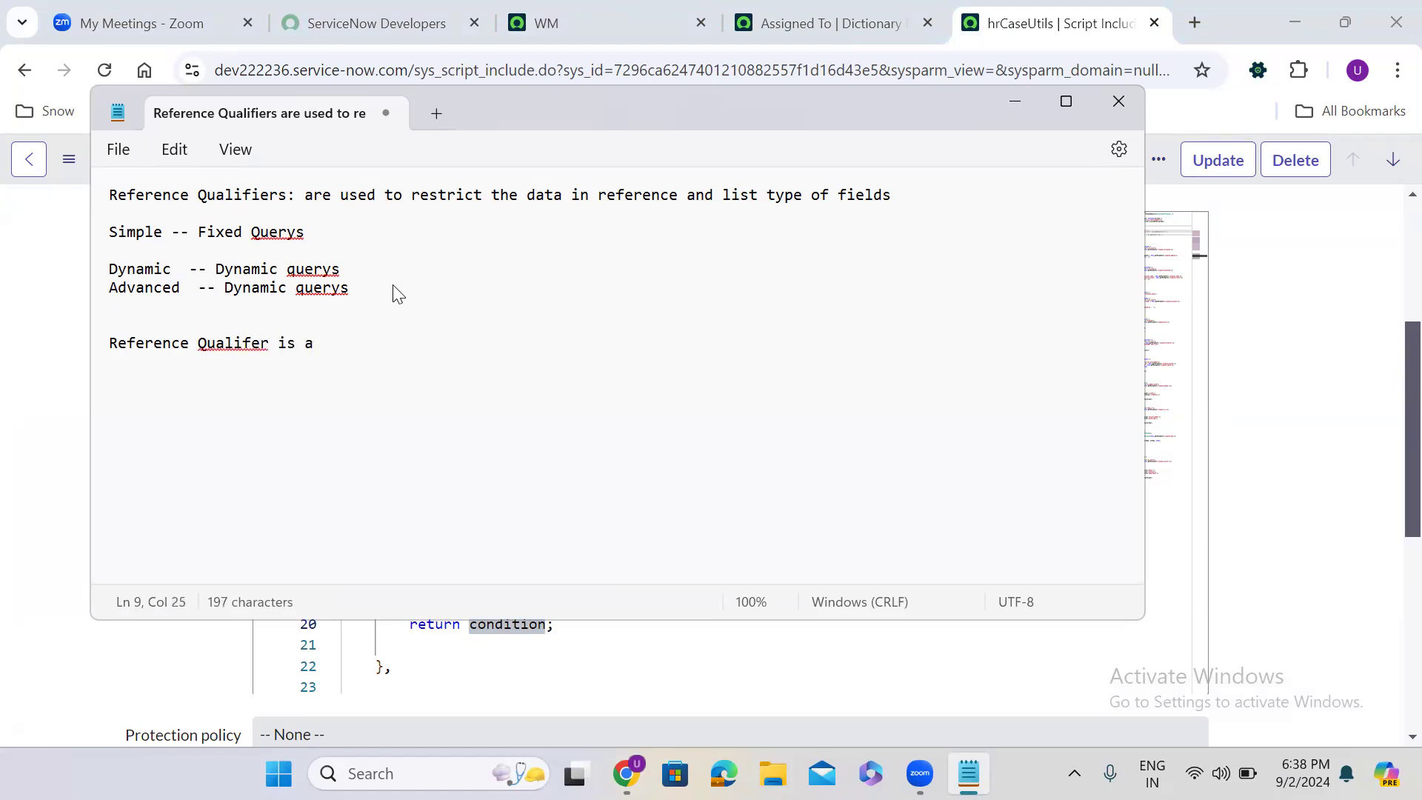
pyautogui.write('server side sc')
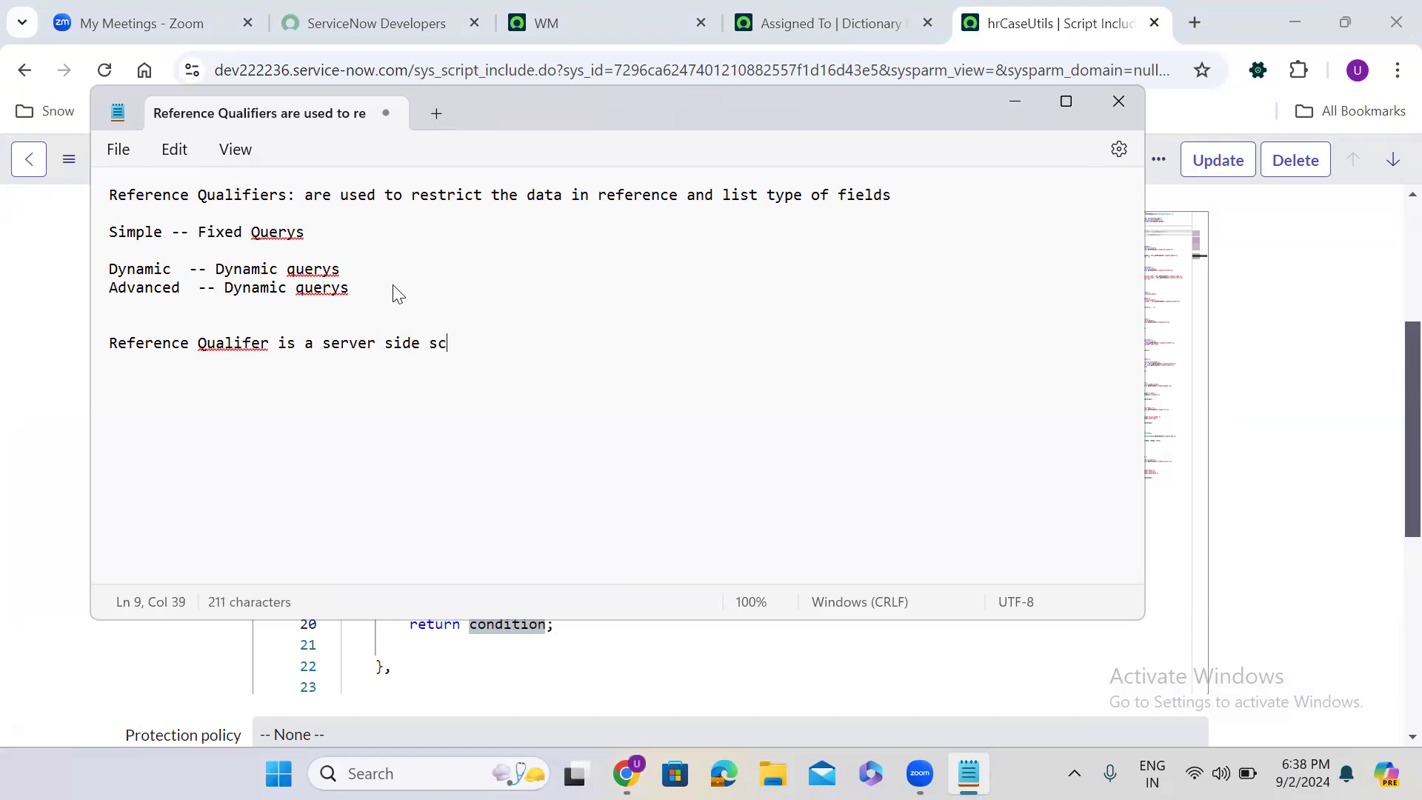
pyautogui.write('ript')
pyautogui.press('Return')
pyautogui.press('Return')
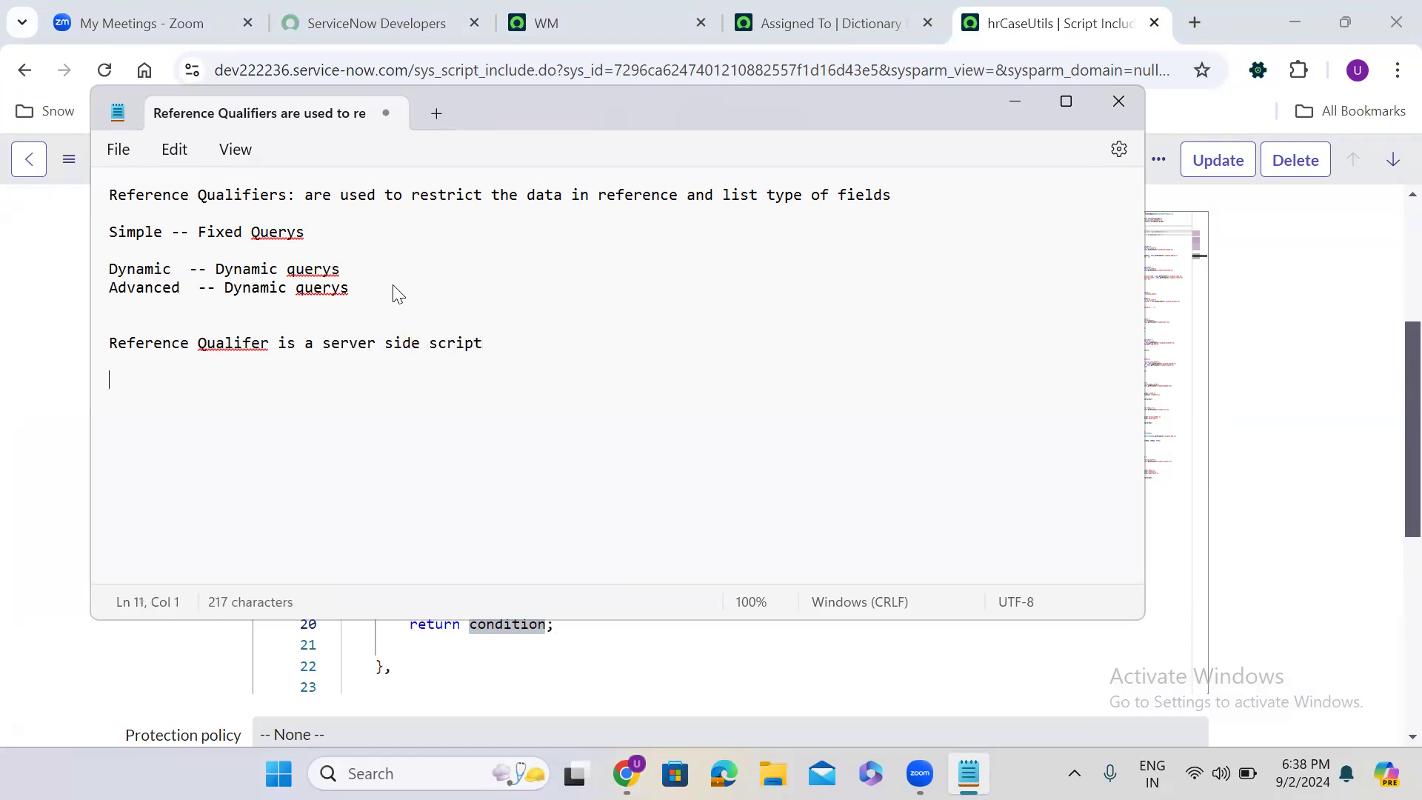
# - Correct the spelling to "Qualifier" in the new note line and add blank lines after it
pyautogui.click(226, 342)
pyautogui.click(255, 385)
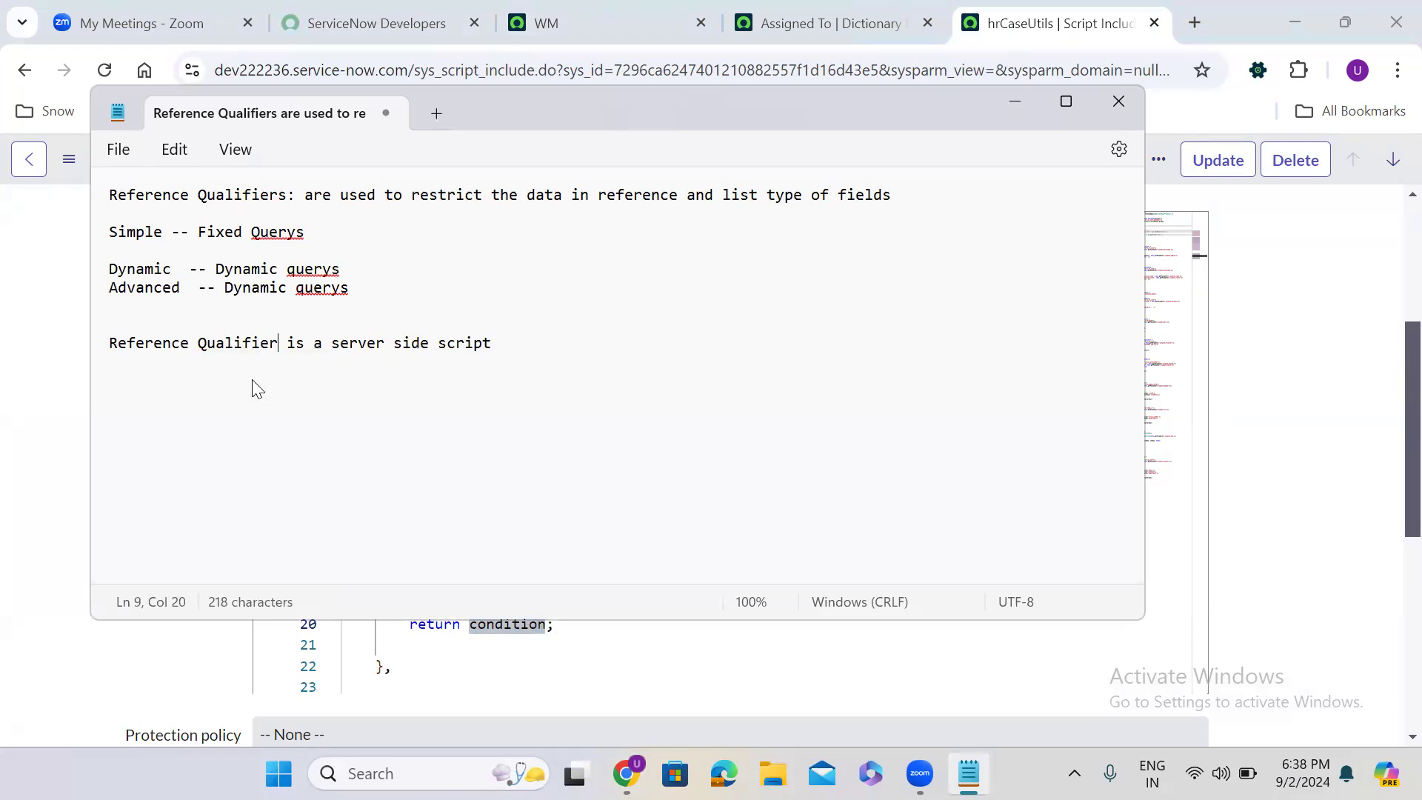
pyautogui.click(559, 343)
pyautogui.press('Return')
pyautogui.press('Return')
# - Review Assigned To's Simple reference qualifier in the dictionary entry and the showOnlyGroupMembersCondition function in the hrCaseUtils script include
pyautogui.click(788, 30)
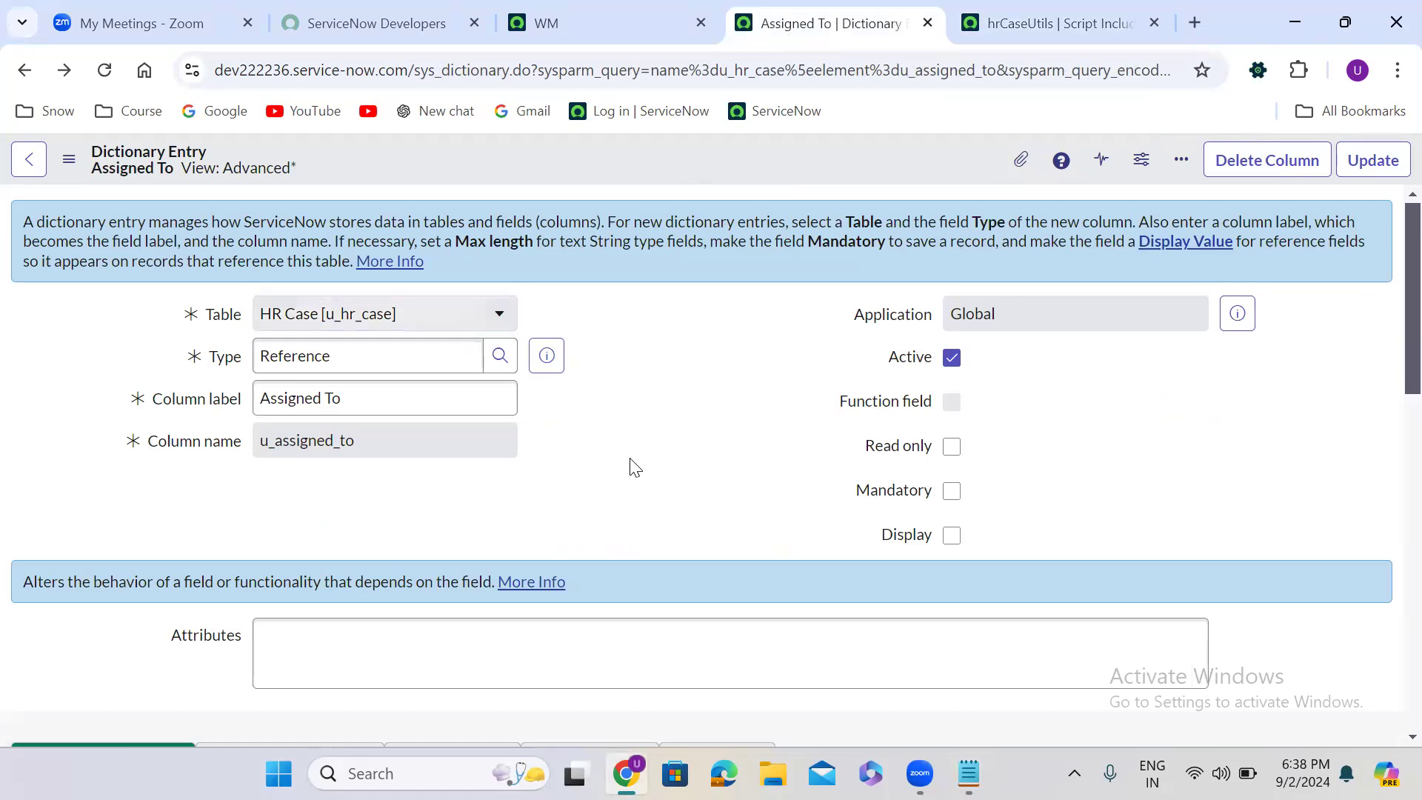
pyautogui.scroll(-7, 633, 465)
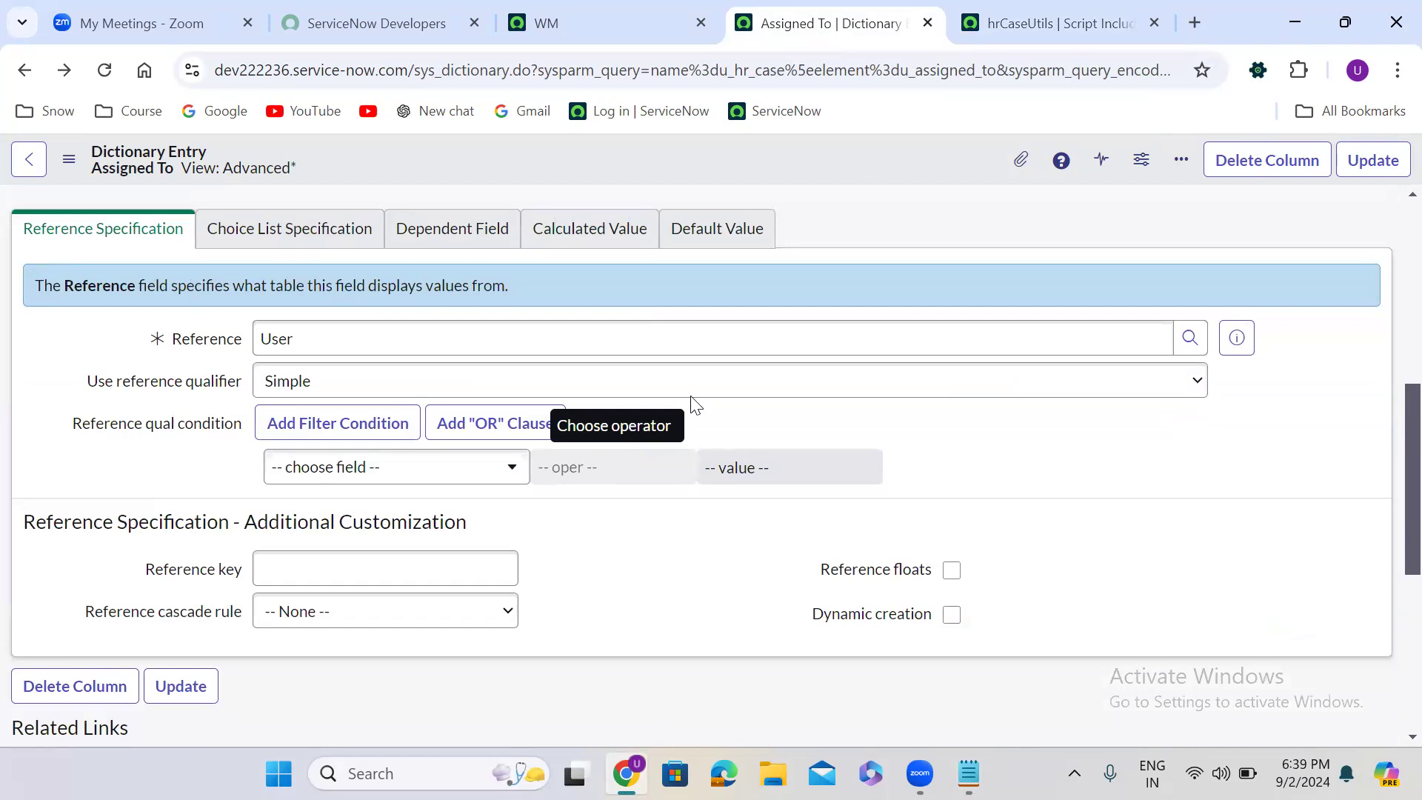
pyautogui.click(1016, 21)
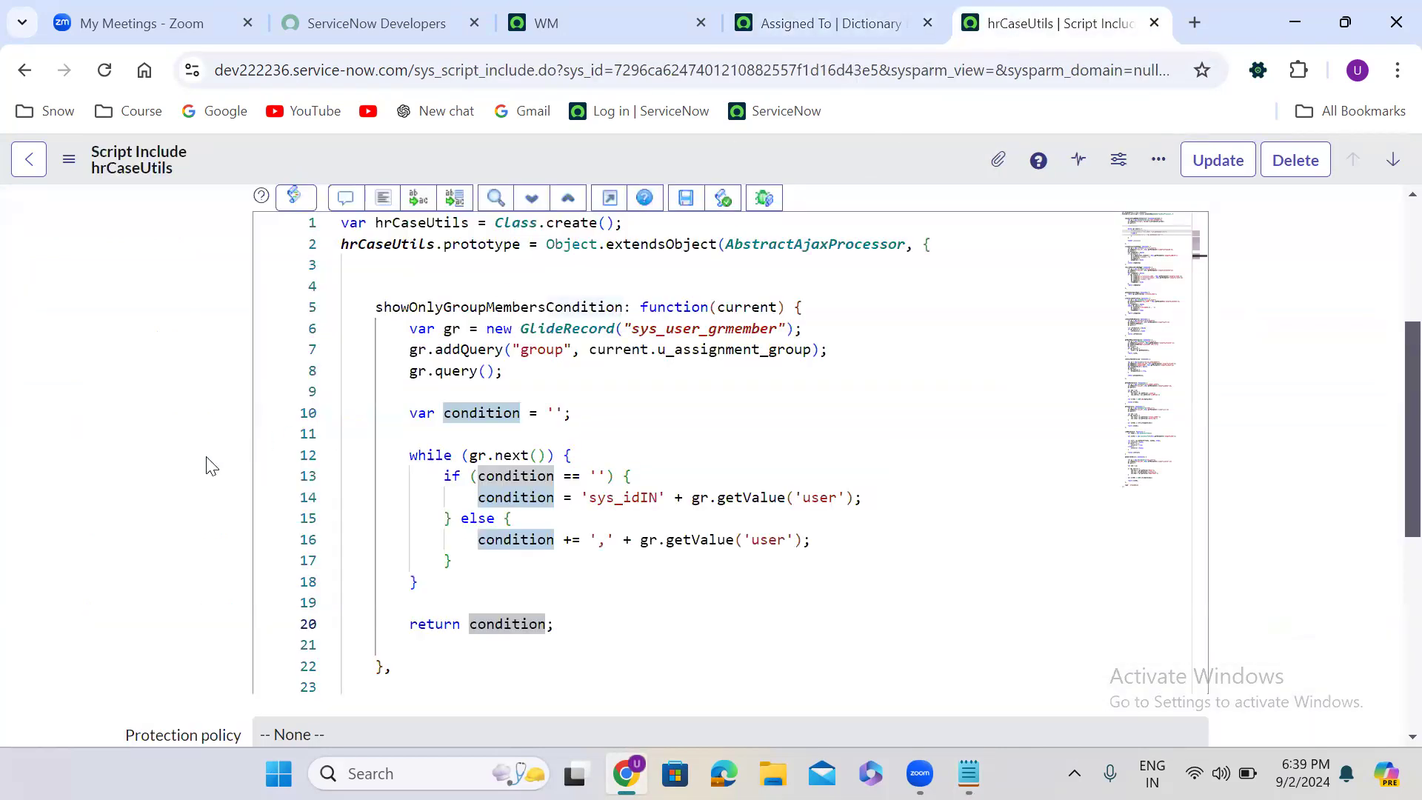
pyautogui.click(463, 496)
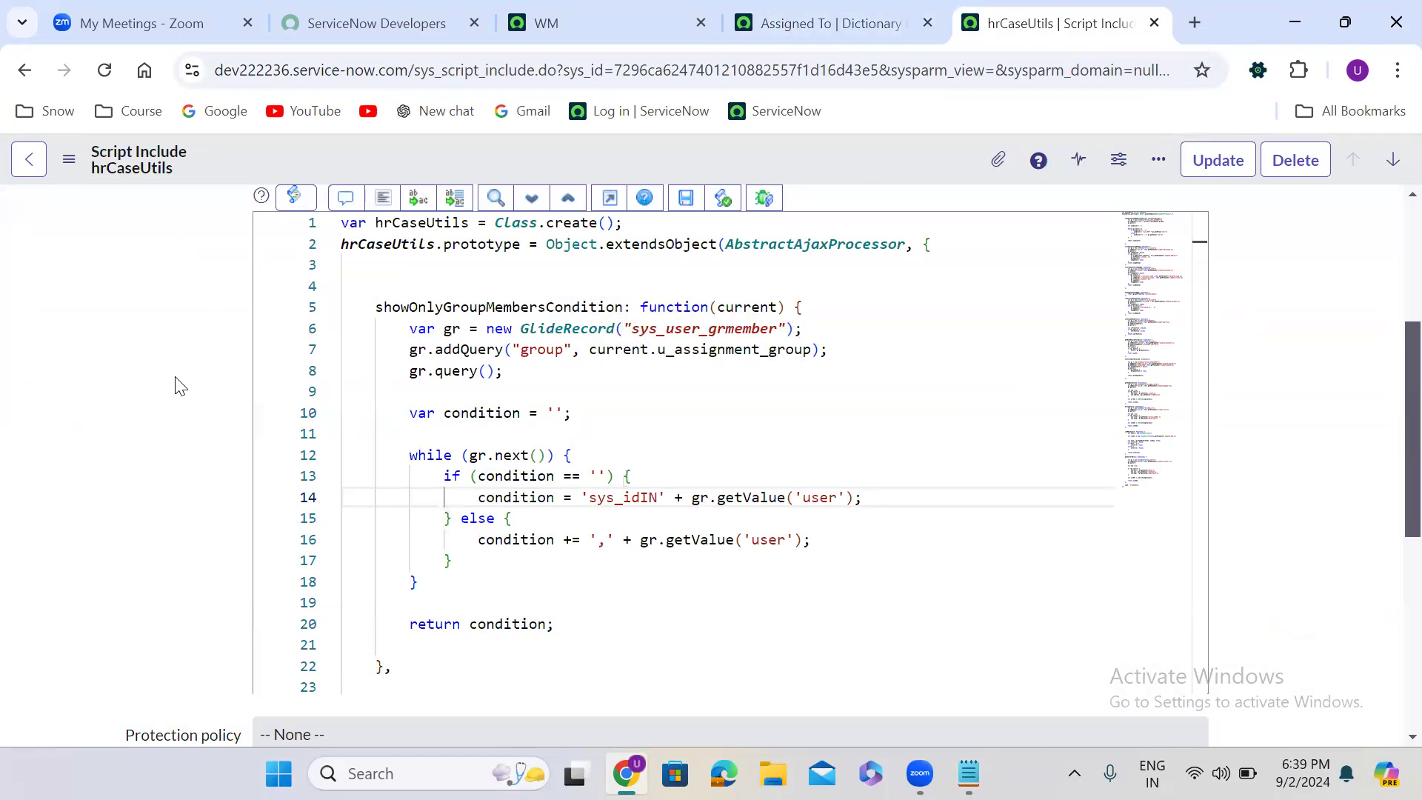
pyautogui.scroll(4, 176, 378)
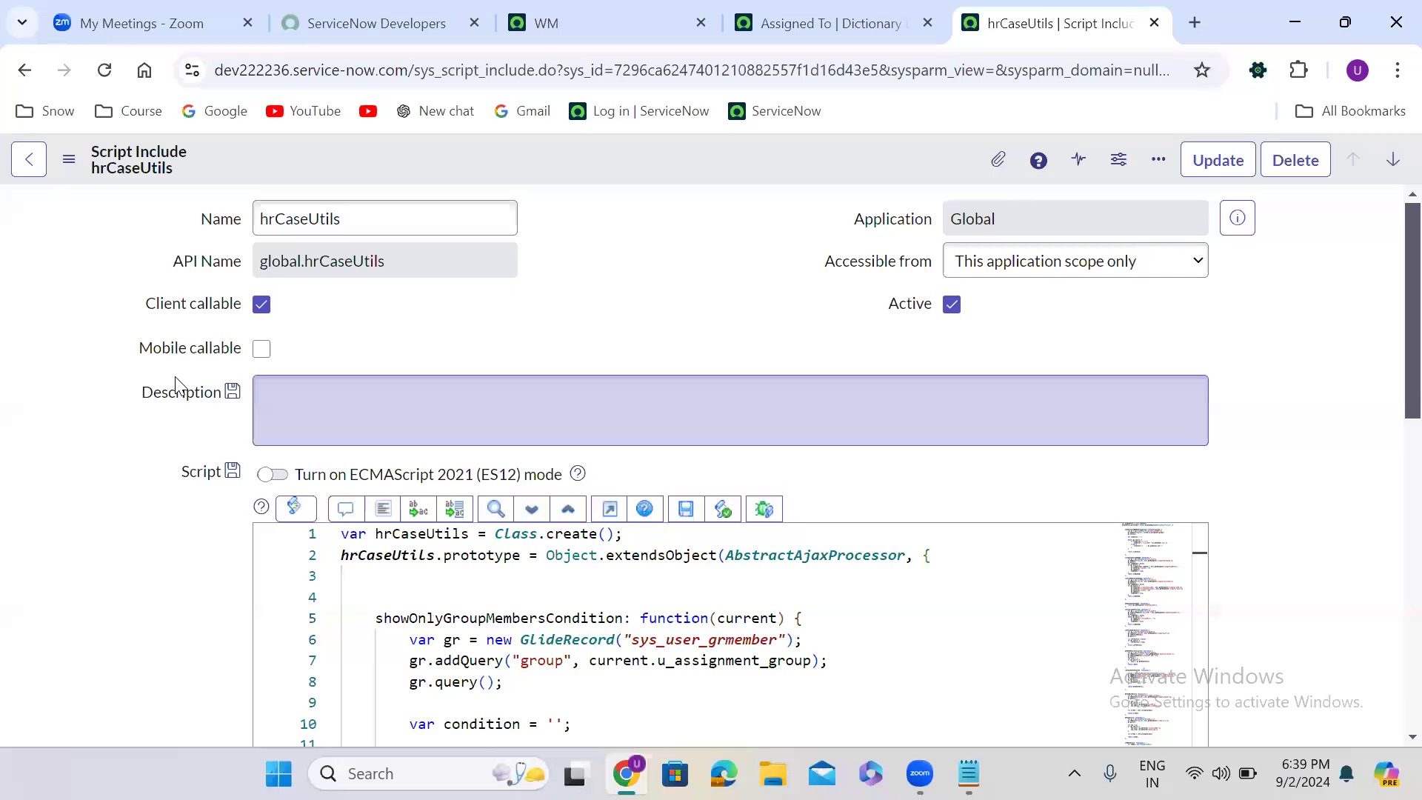
pyautogui.doubleClick(504, 639)
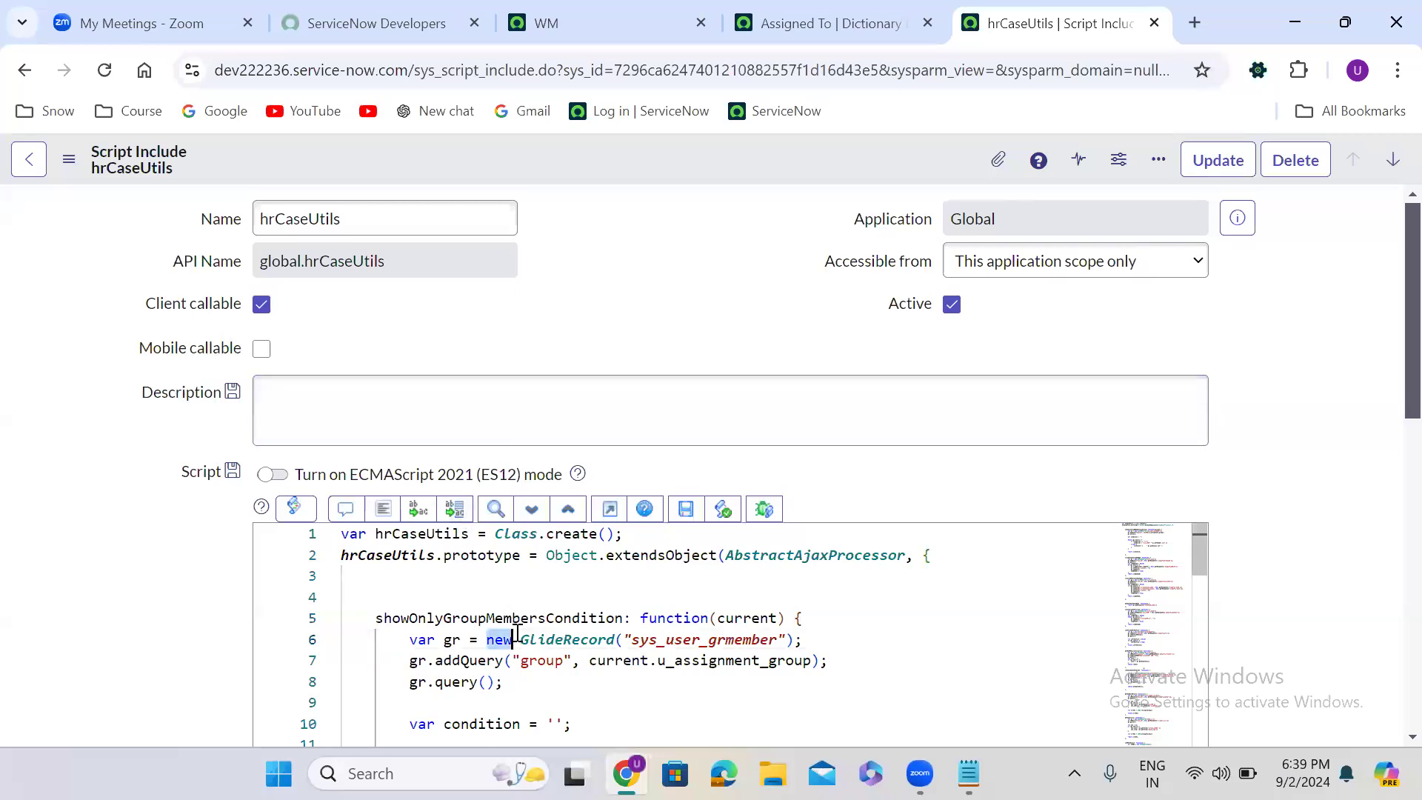
pyautogui.doubleClick(511, 618)
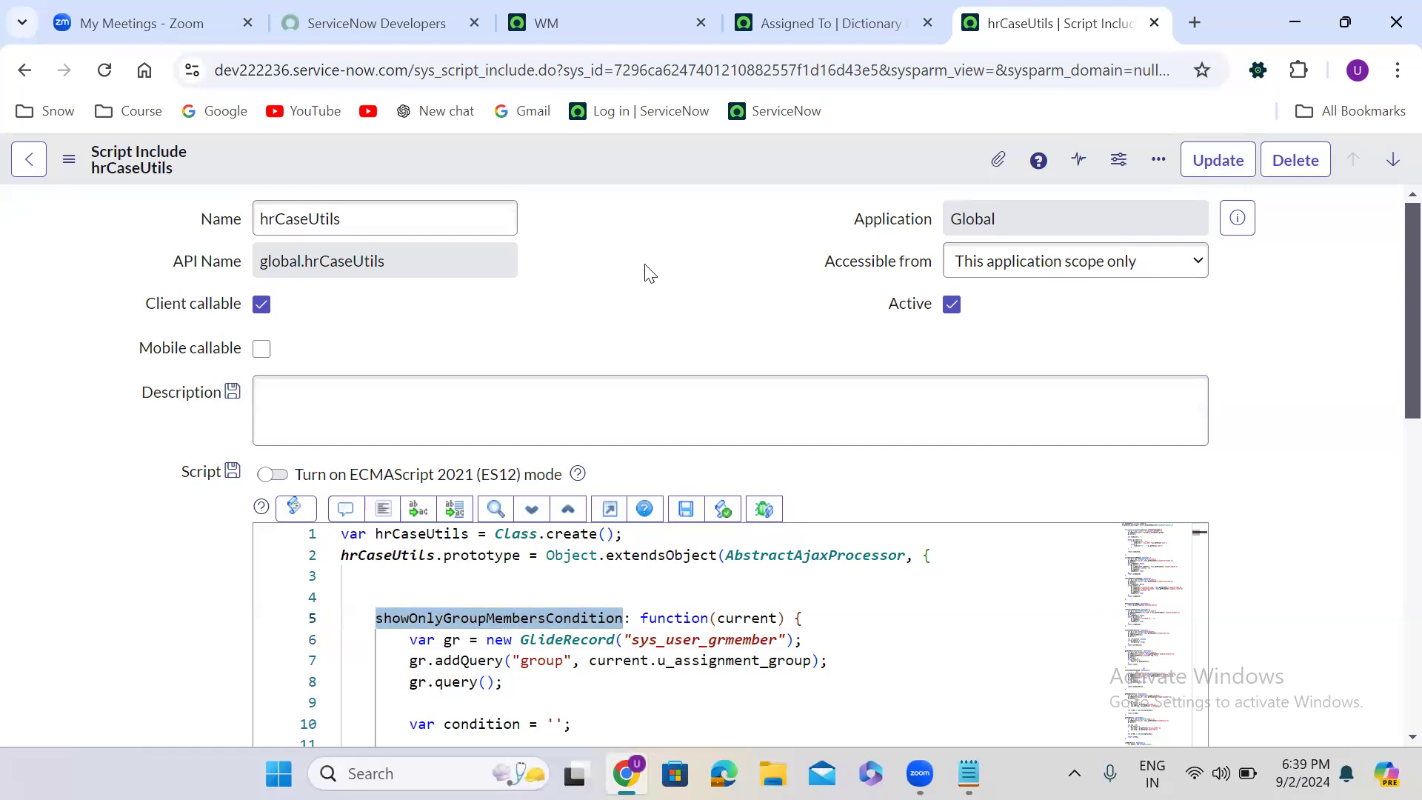
# - Find Dynamic Filter Options with the navigator filter "dynamic", open it in a new browser tab, and place that tab after the Assigned To dictionary tab
pyautogui.click(595, 28)
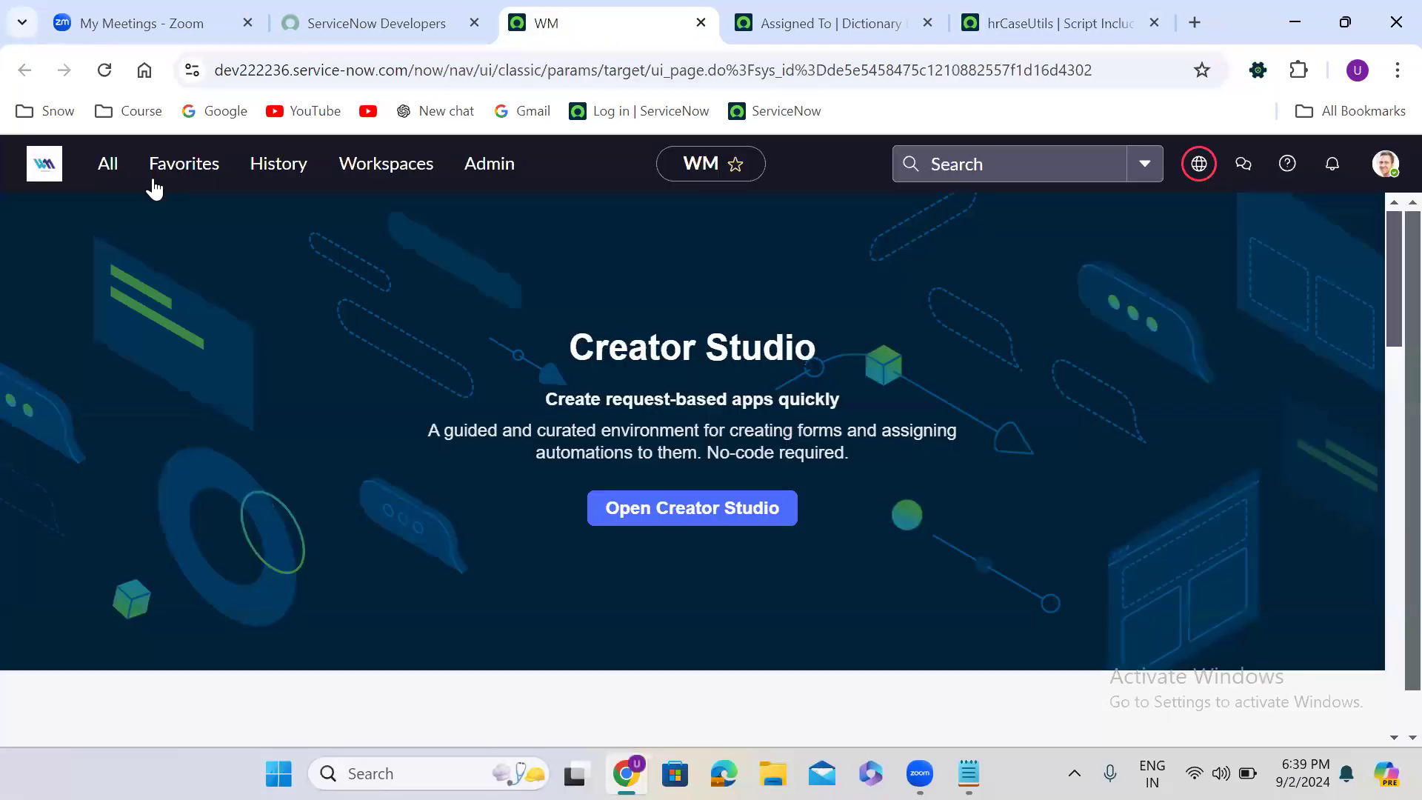
pyautogui.click(103, 172)
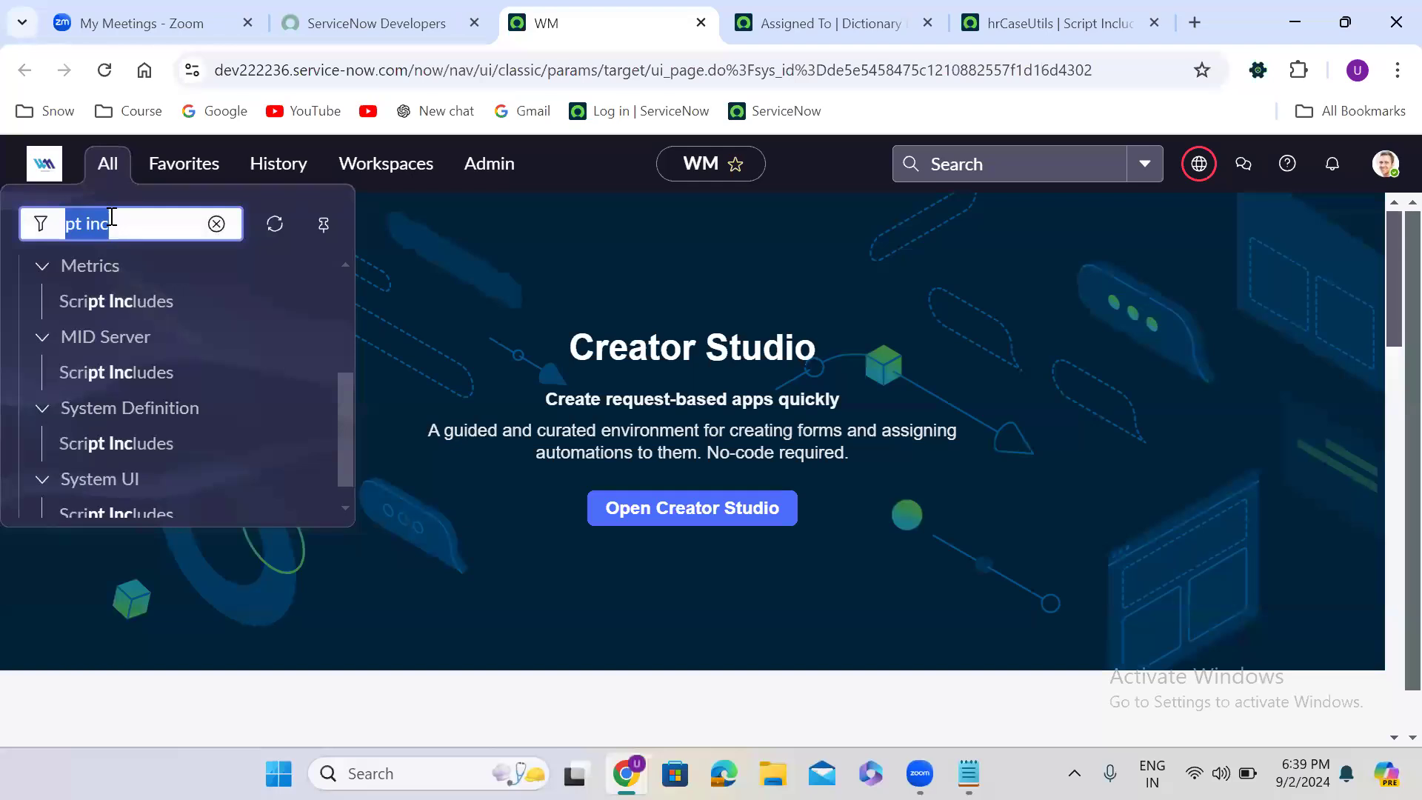
pyautogui.write('dyna')
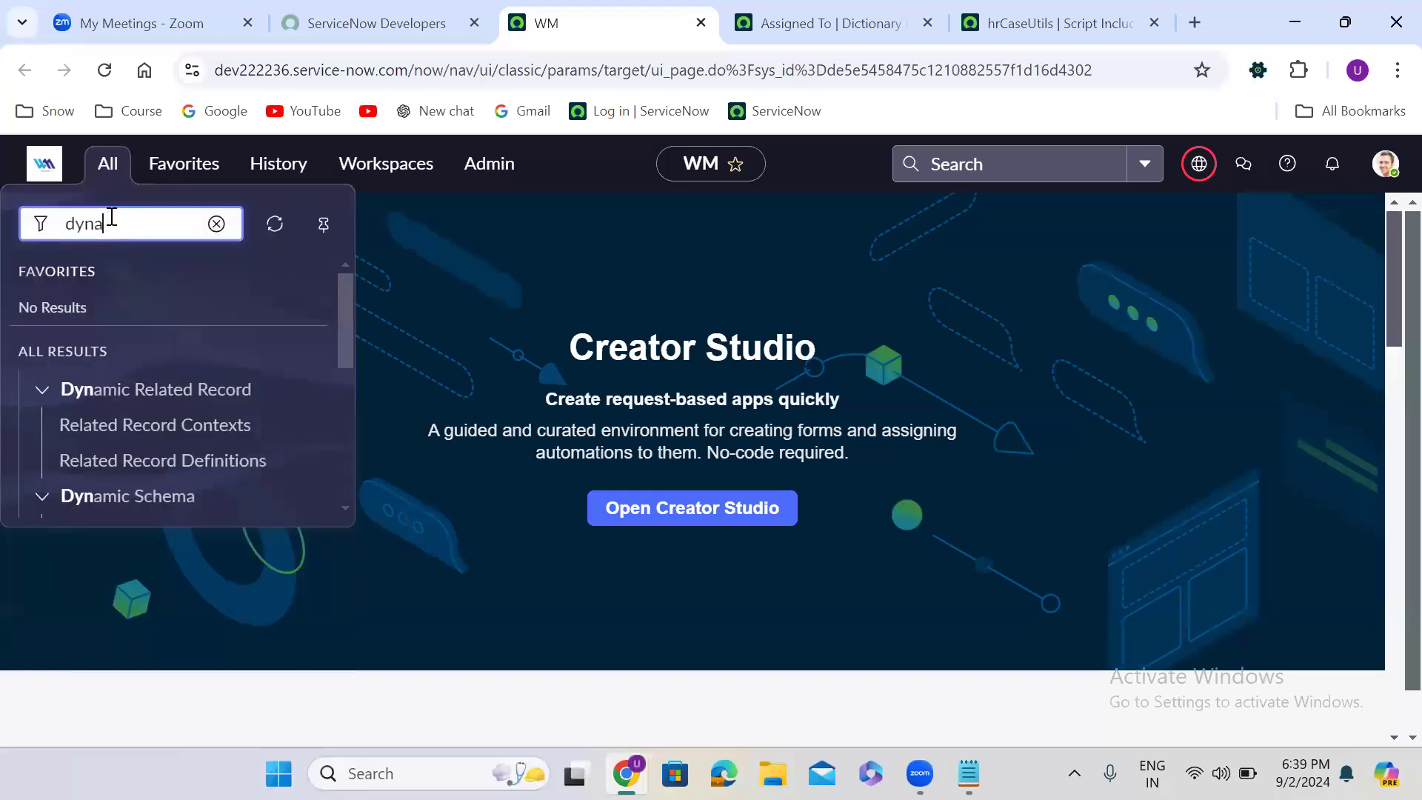
pyautogui.write('mic')
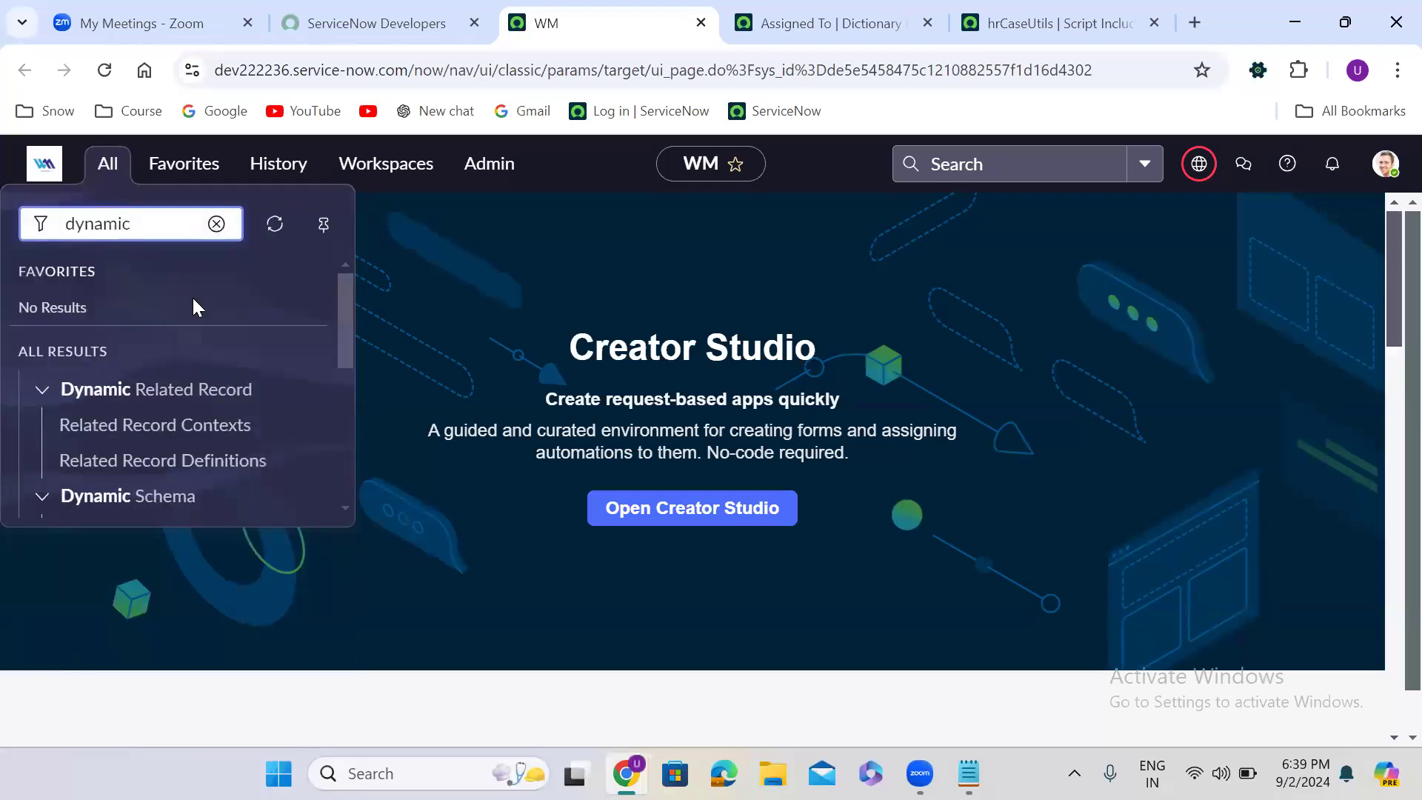
pyautogui.moveTo(340, 325); pyautogui.dragTo(346, 479)
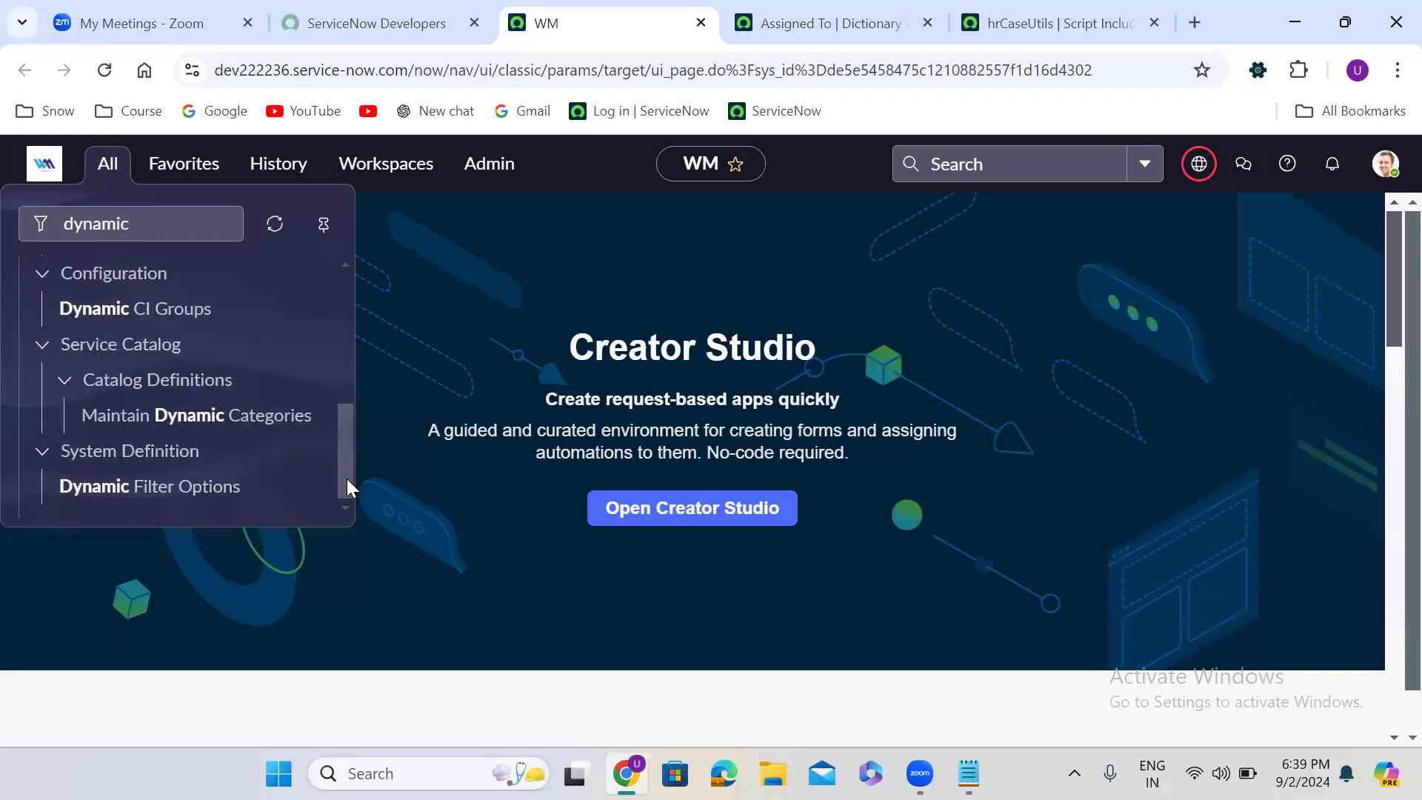
pyautogui.middleClick(176, 502)
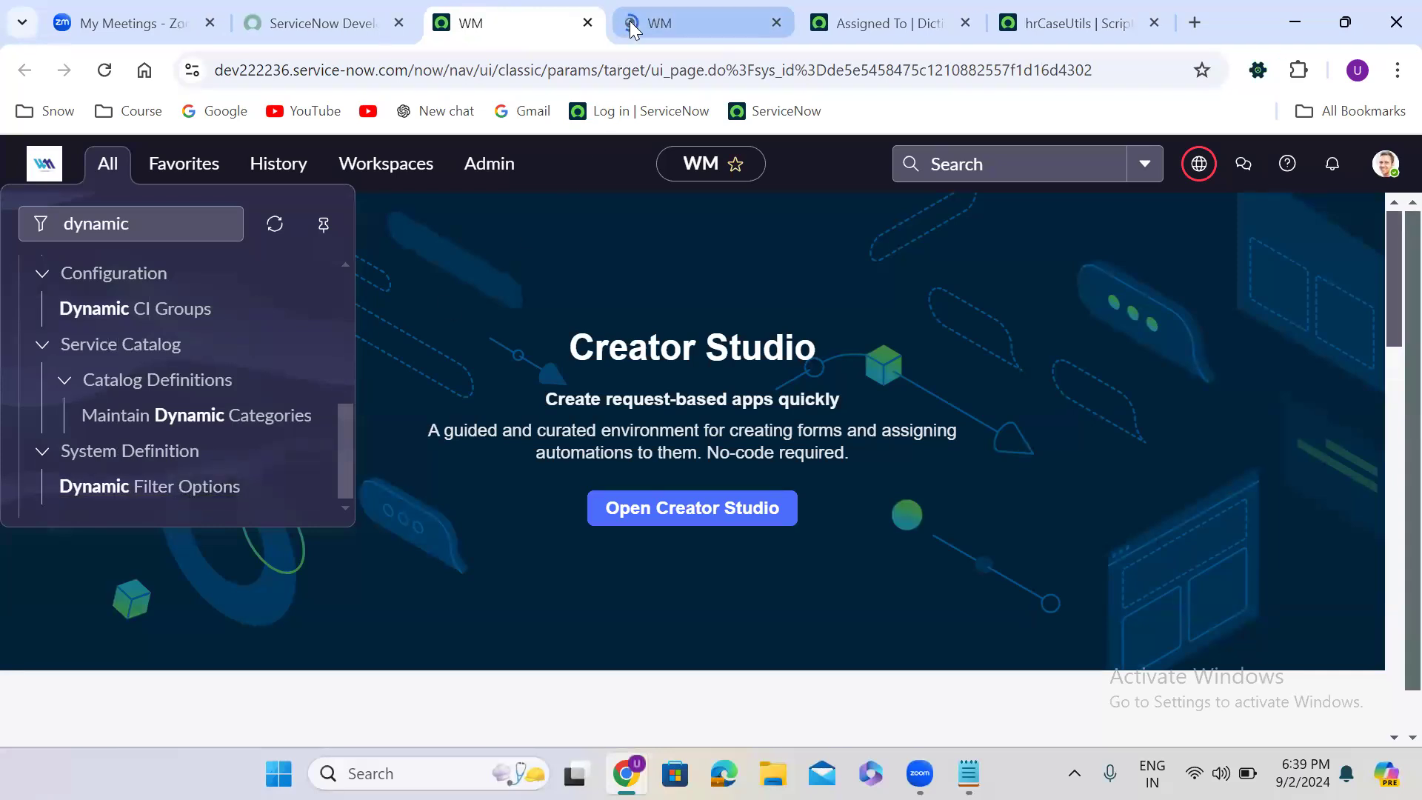
pyautogui.click(630, 21)
pyautogui.moveTo(629, 21); pyautogui.dragTo(822, 22)
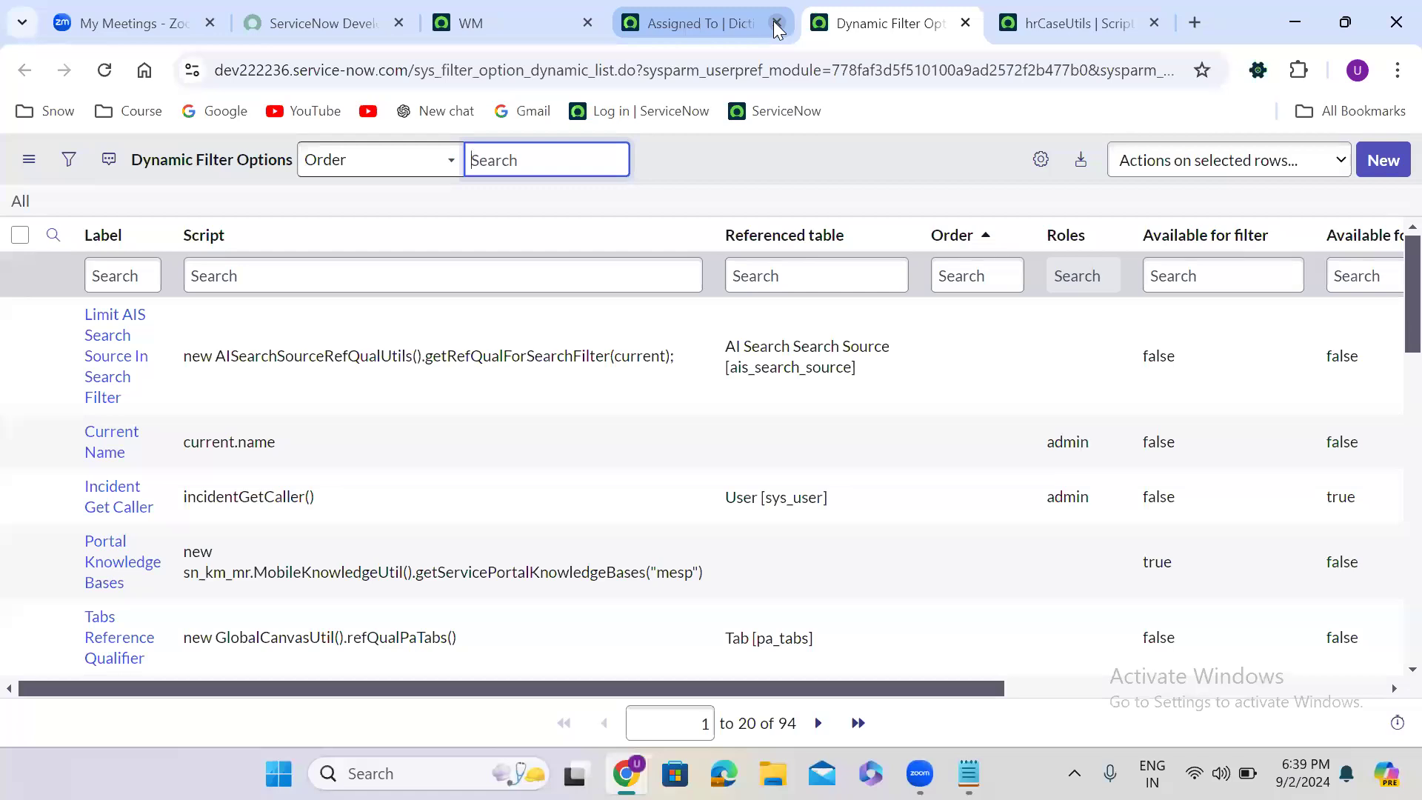
# - Start a new dynamic filter option record and label it "Show Only assignment Group Members"
pyautogui.click(1387, 165)
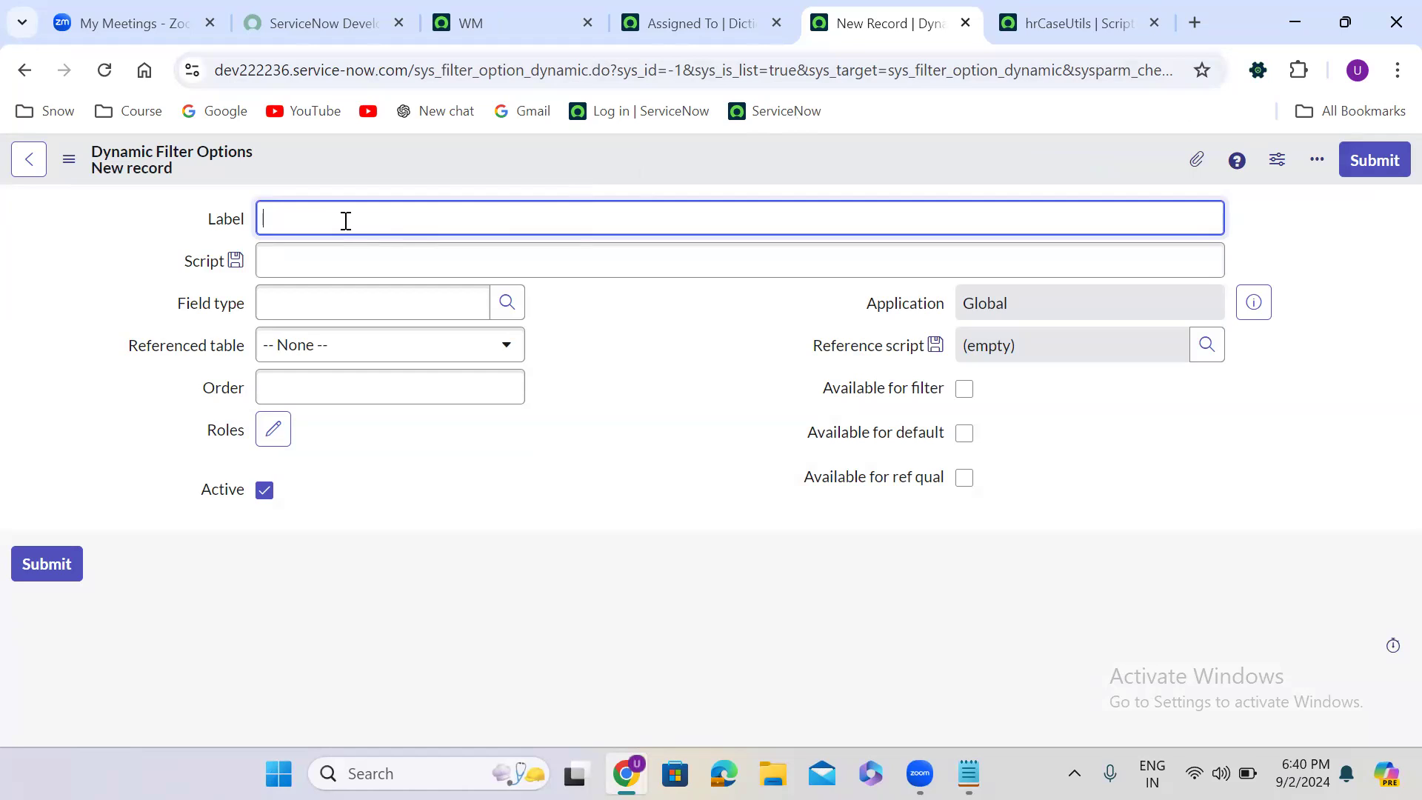
pyautogui.write('Show Only assignment Group Mem')
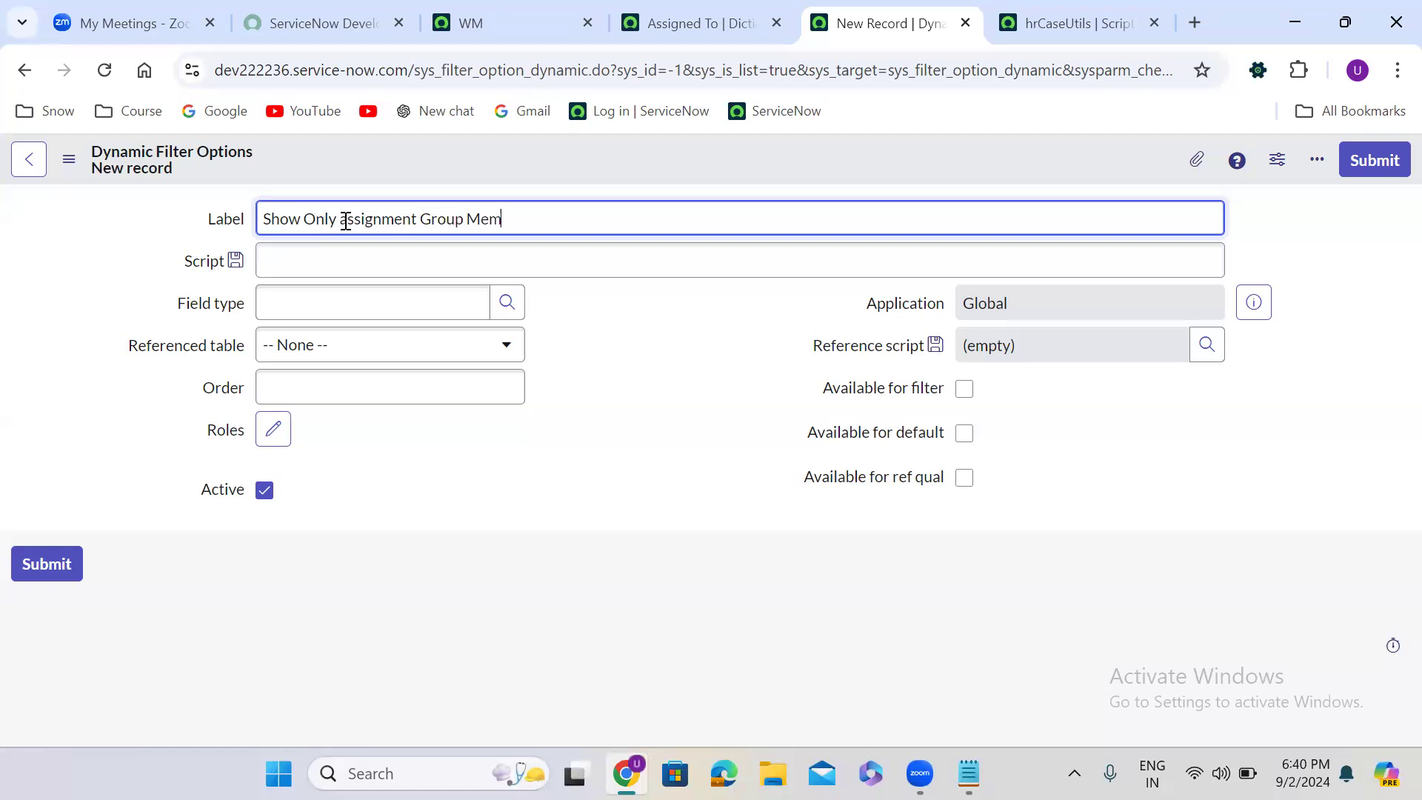
pyautogui.write('bers')
# - Set the filter option's field type to Reference and its referenced table to User [sys_user]
pyautogui.click(377, 310)
pyautogui.write('refe')
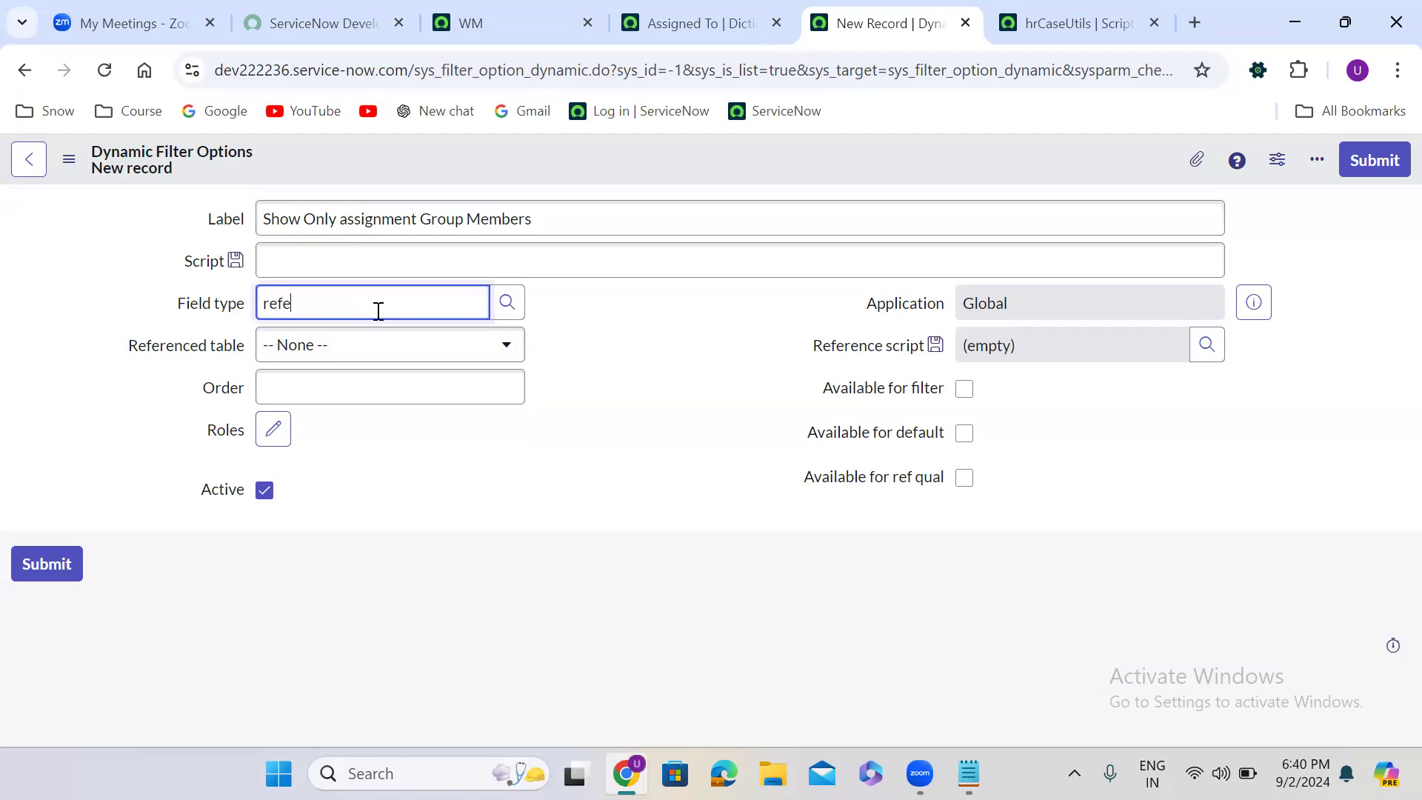
pyautogui.click(370, 355)
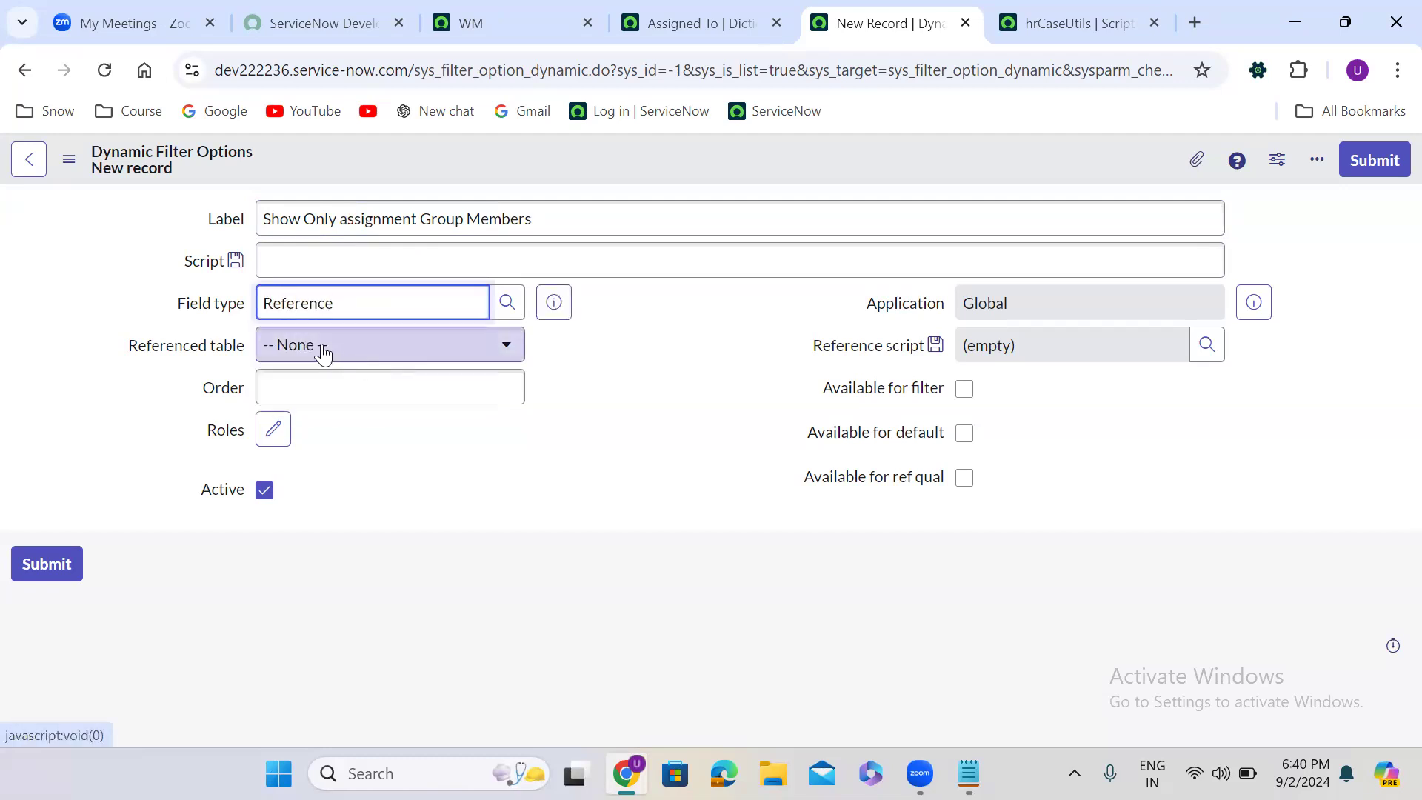
pyautogui.click(323, 348)
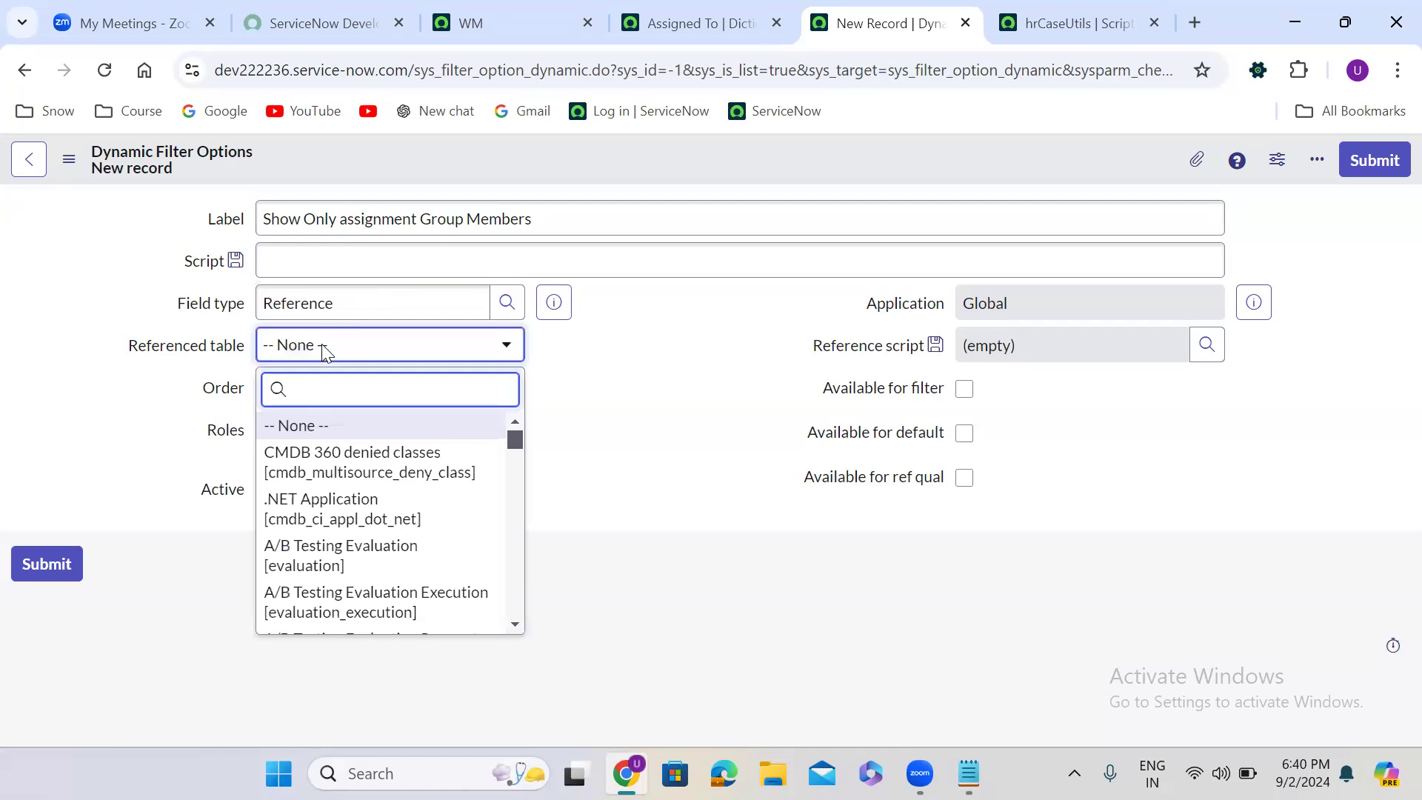
pyautogui.write('sys')
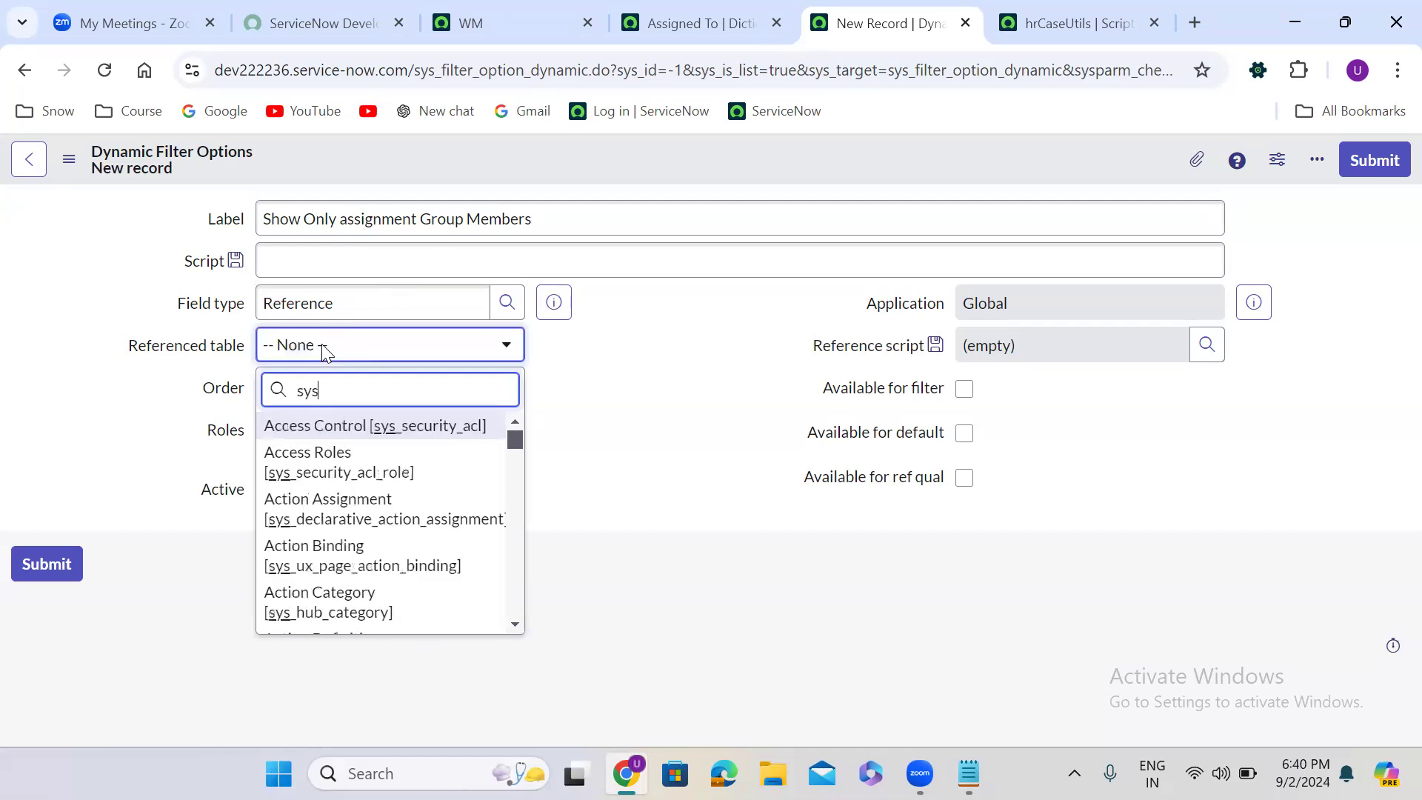
pyautogui.write('_user')
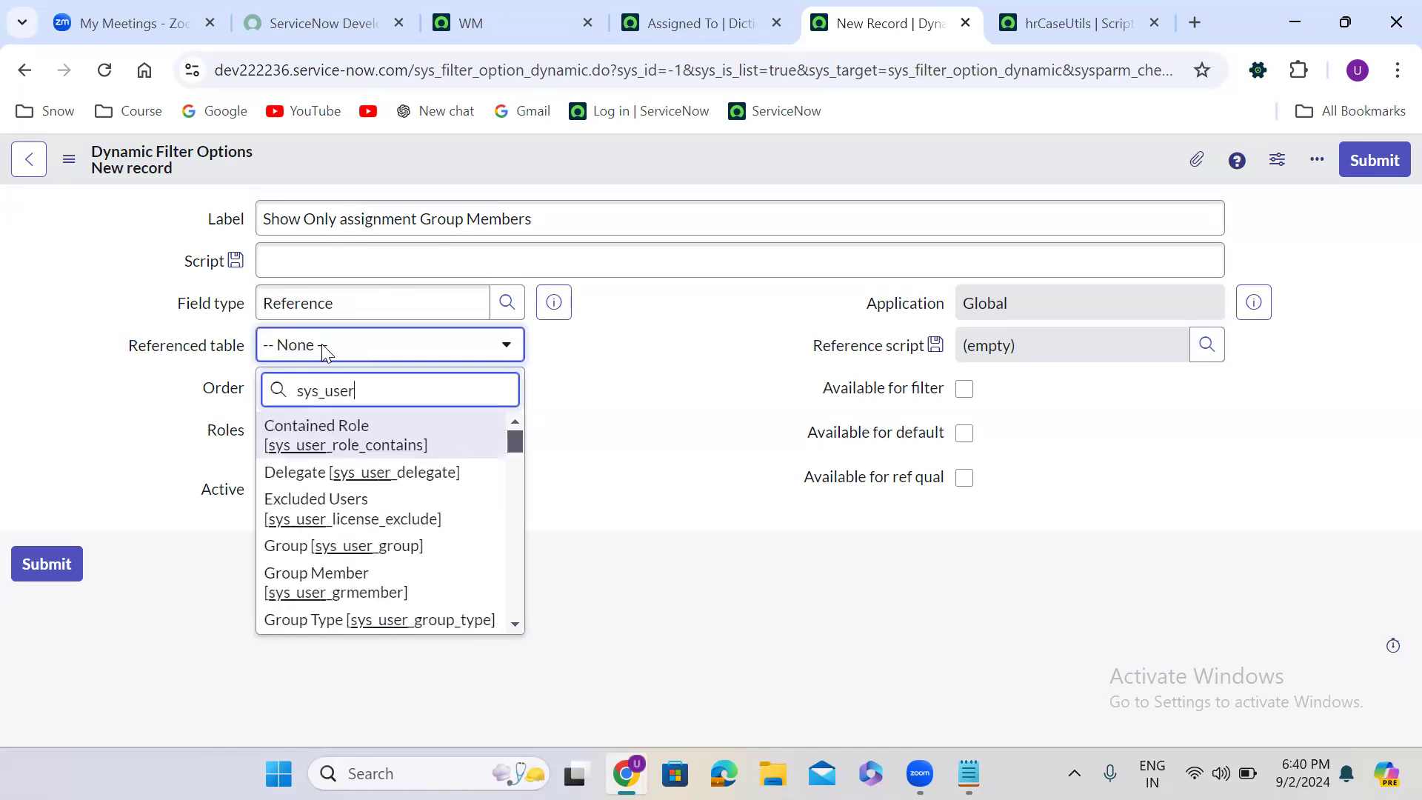
pyautogui.press('Down')
pyautogui.press('Return')
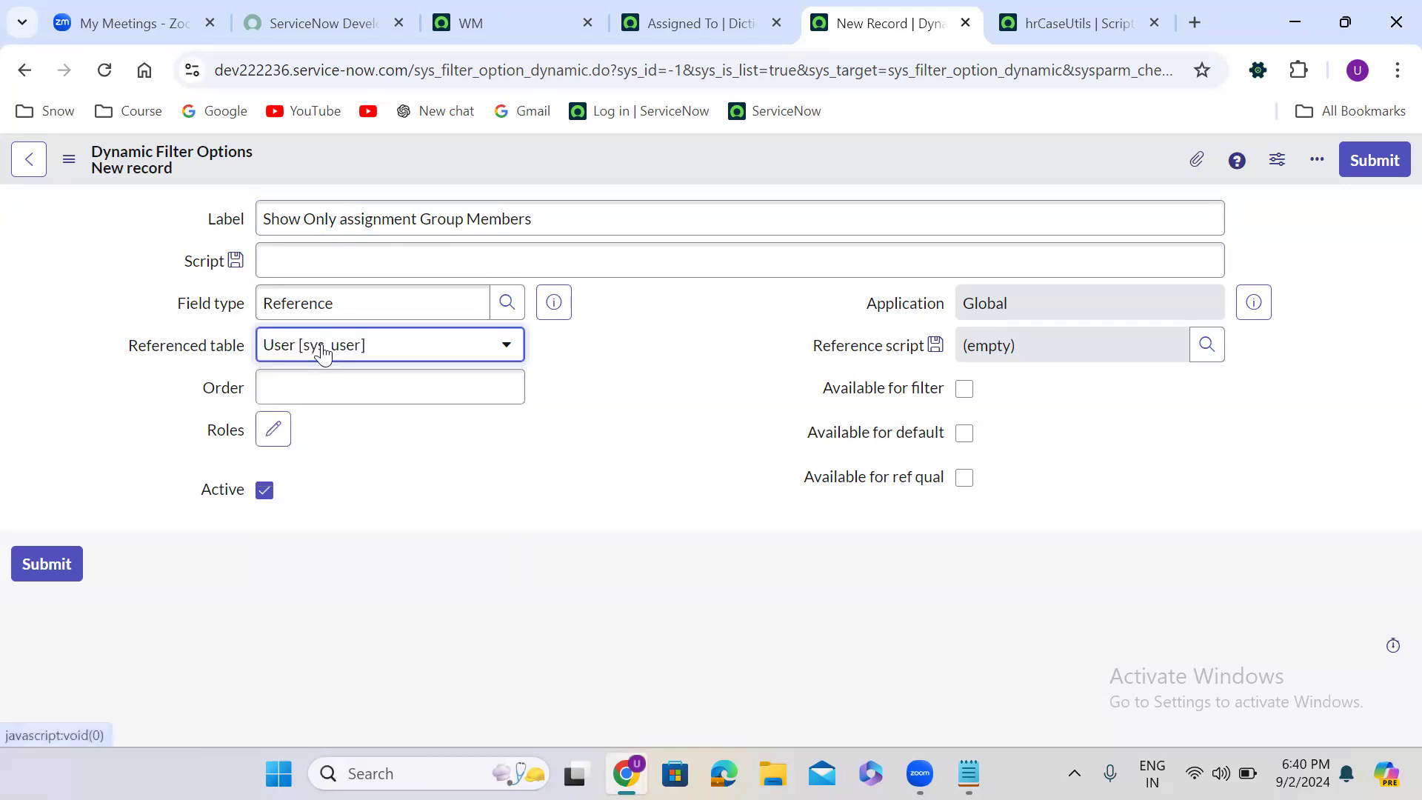
pyautogui.click(712, 334)
# - Set the reference script to the hrCaseUtils document from the Script Include [sys_script_include] table
pyautogui.click(1209, 358)
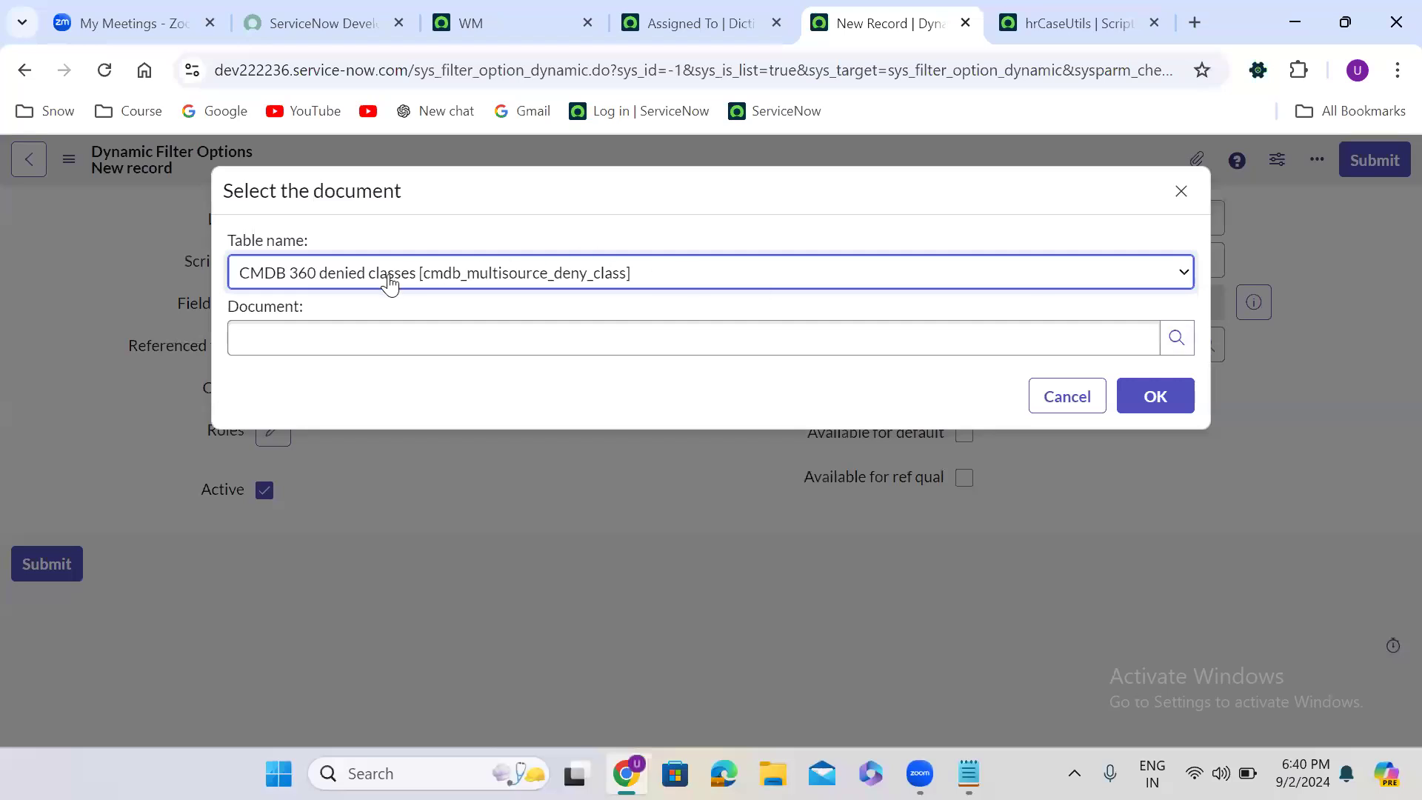
pyautogui.click(391, 284)
pyautogui.write('script')
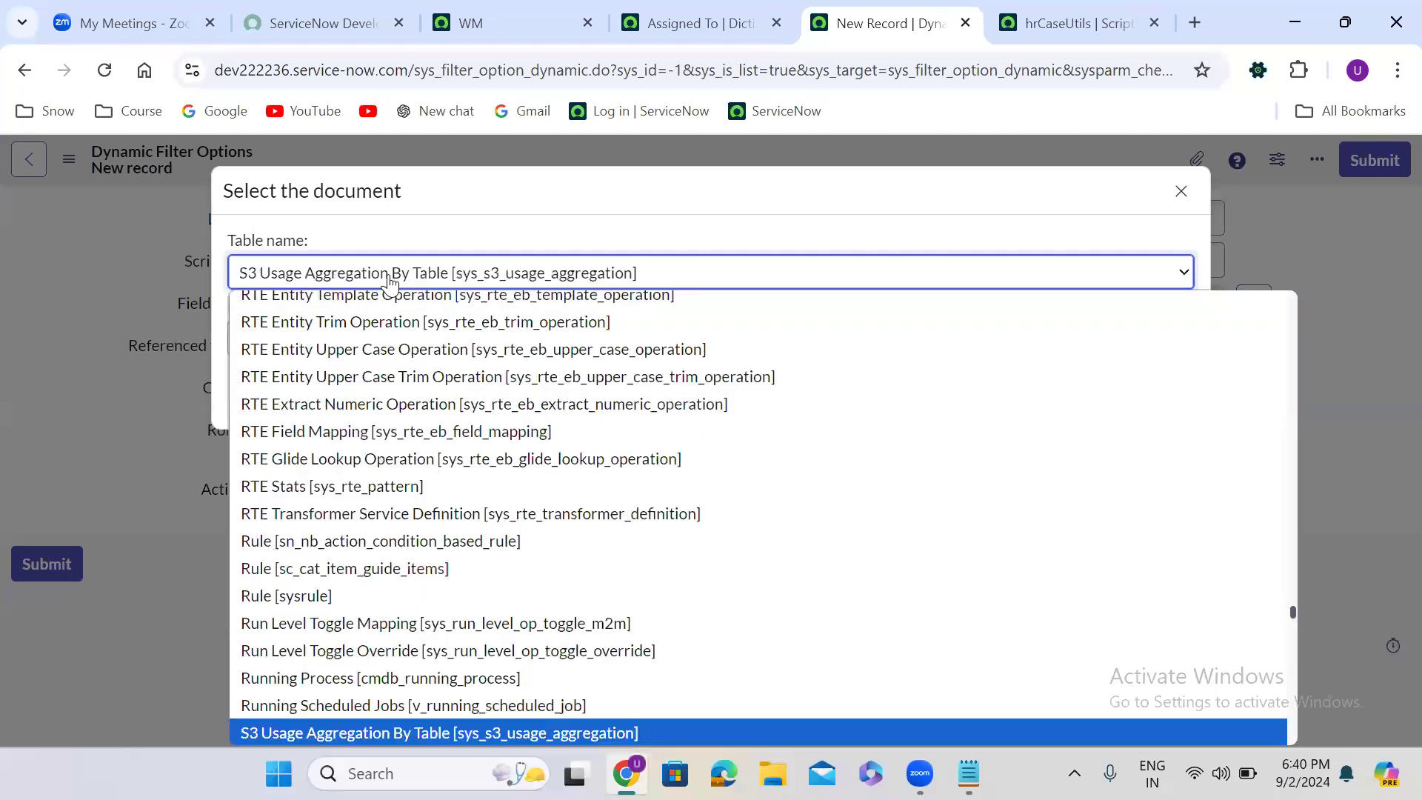
pyautogui.press('Down')
pyautogui.press('Down')
pyautogui.press('Down')
pyautogui.press('Down')
pyautogui.press('Down')
pyautogui.press('Down')
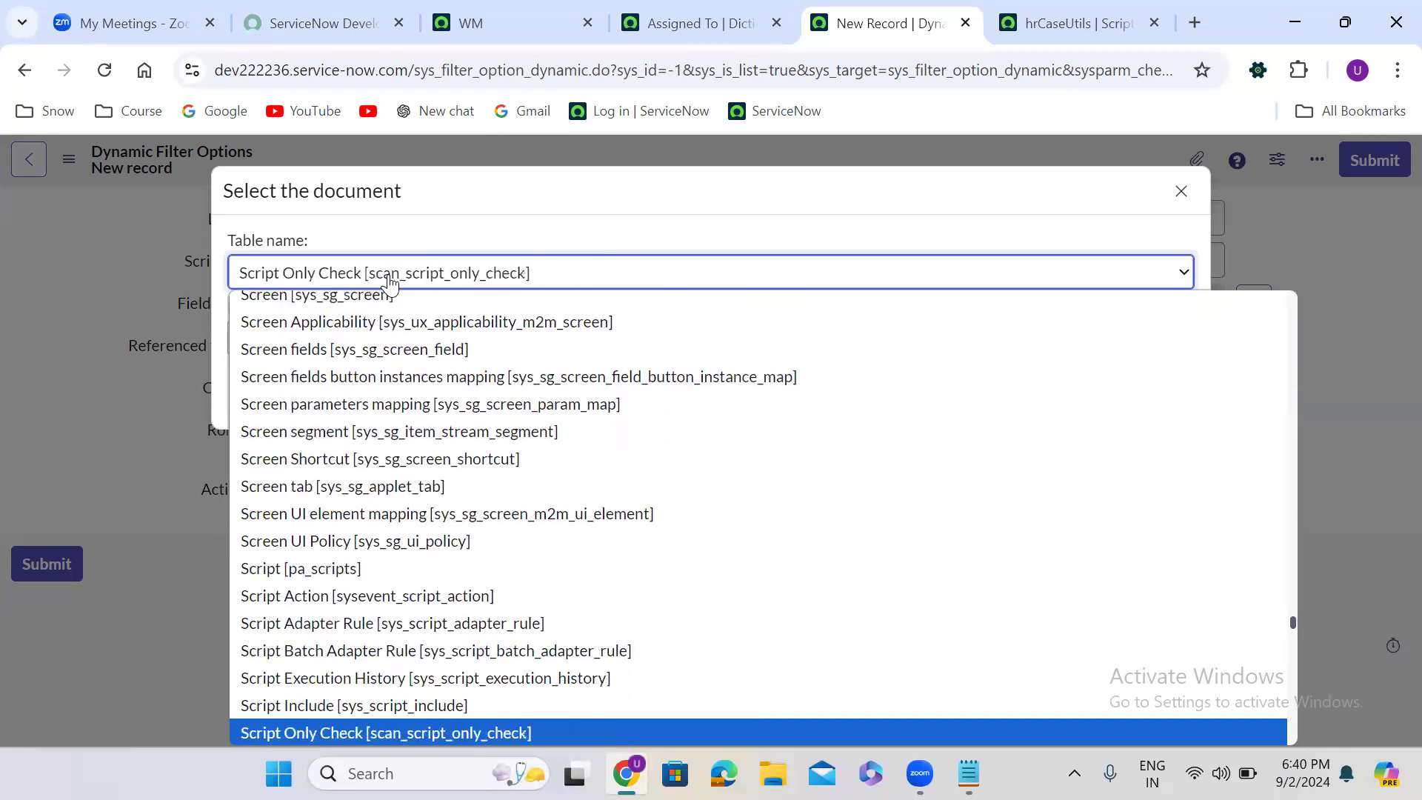
pyautogui.press('Up')
pyautogui.press('Return')
pyautogui.click(379, 322)
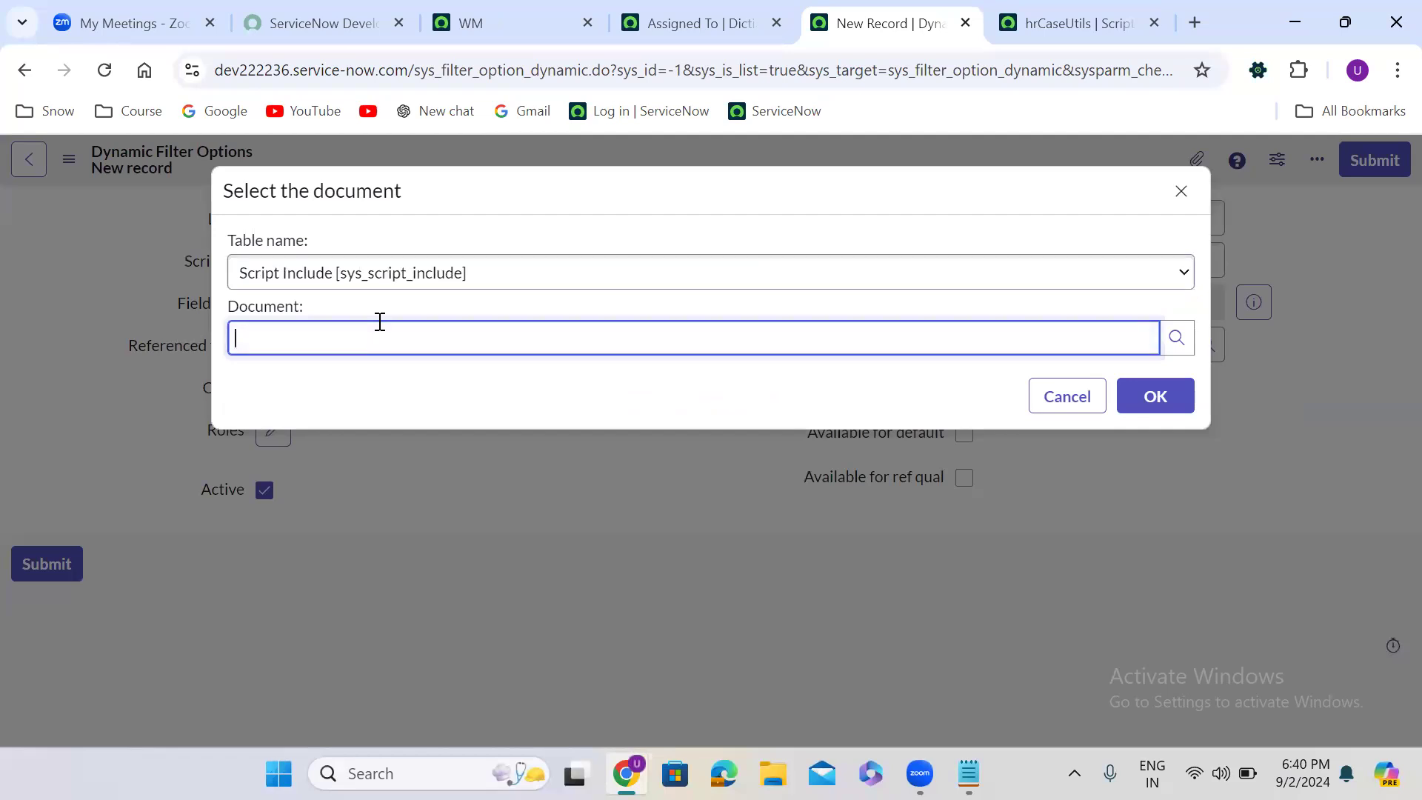
pyautogui.write('hr')
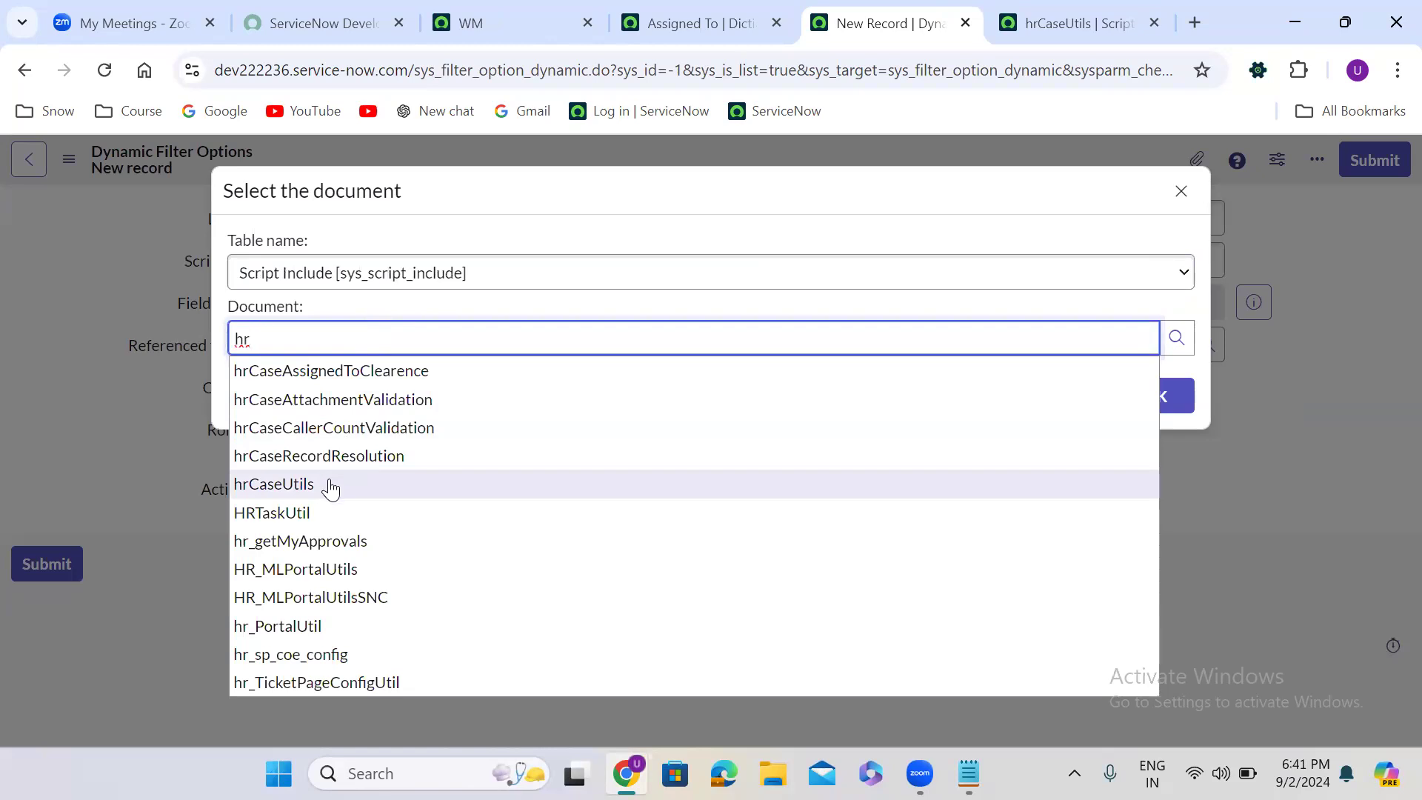
pyautogui.click(330, 486)
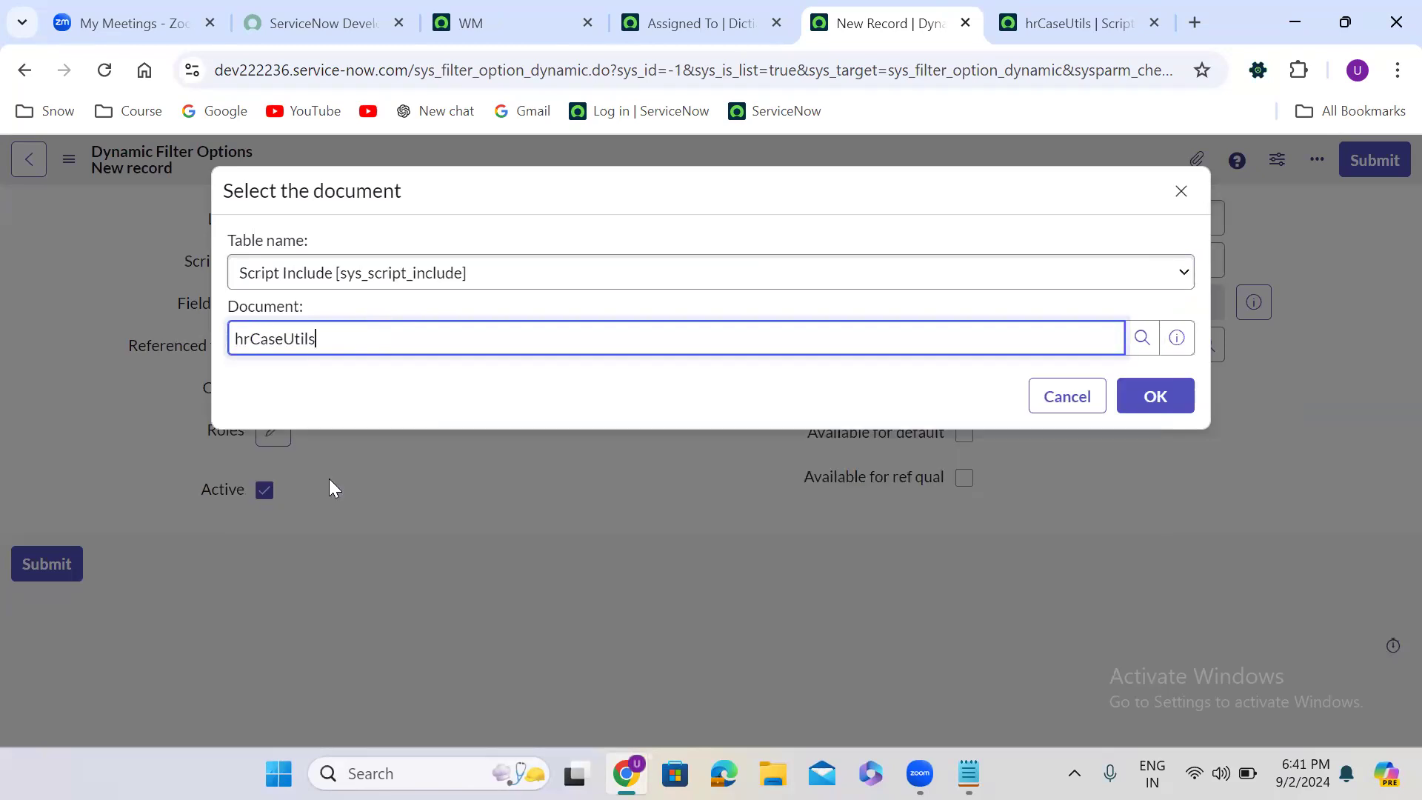
pyautogui.click(1170, 407)
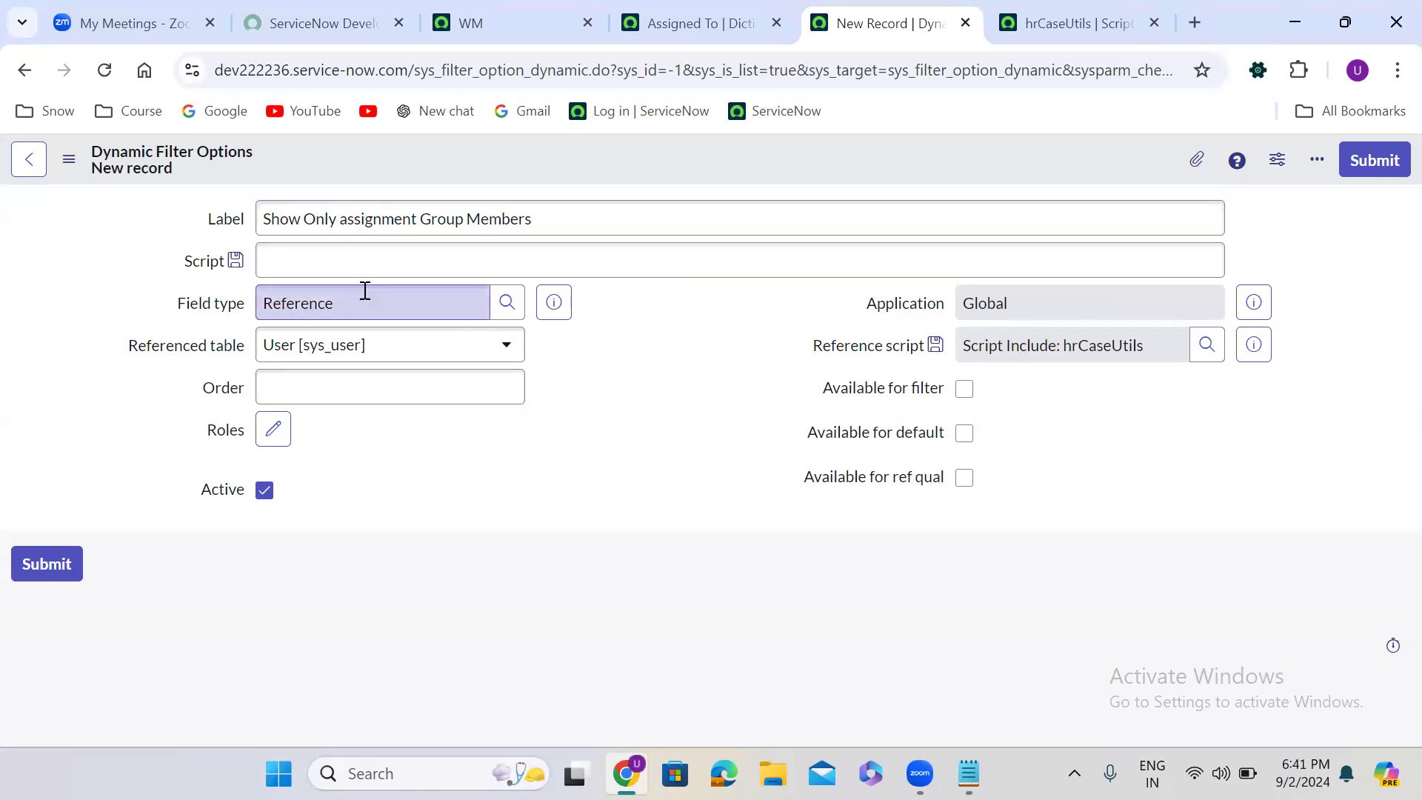
# - Begin the filter option's script with "new hrCaseUtils().", copying the class name from the script include record
pyautogui.click(350, 268)
pyautogui.write('new')
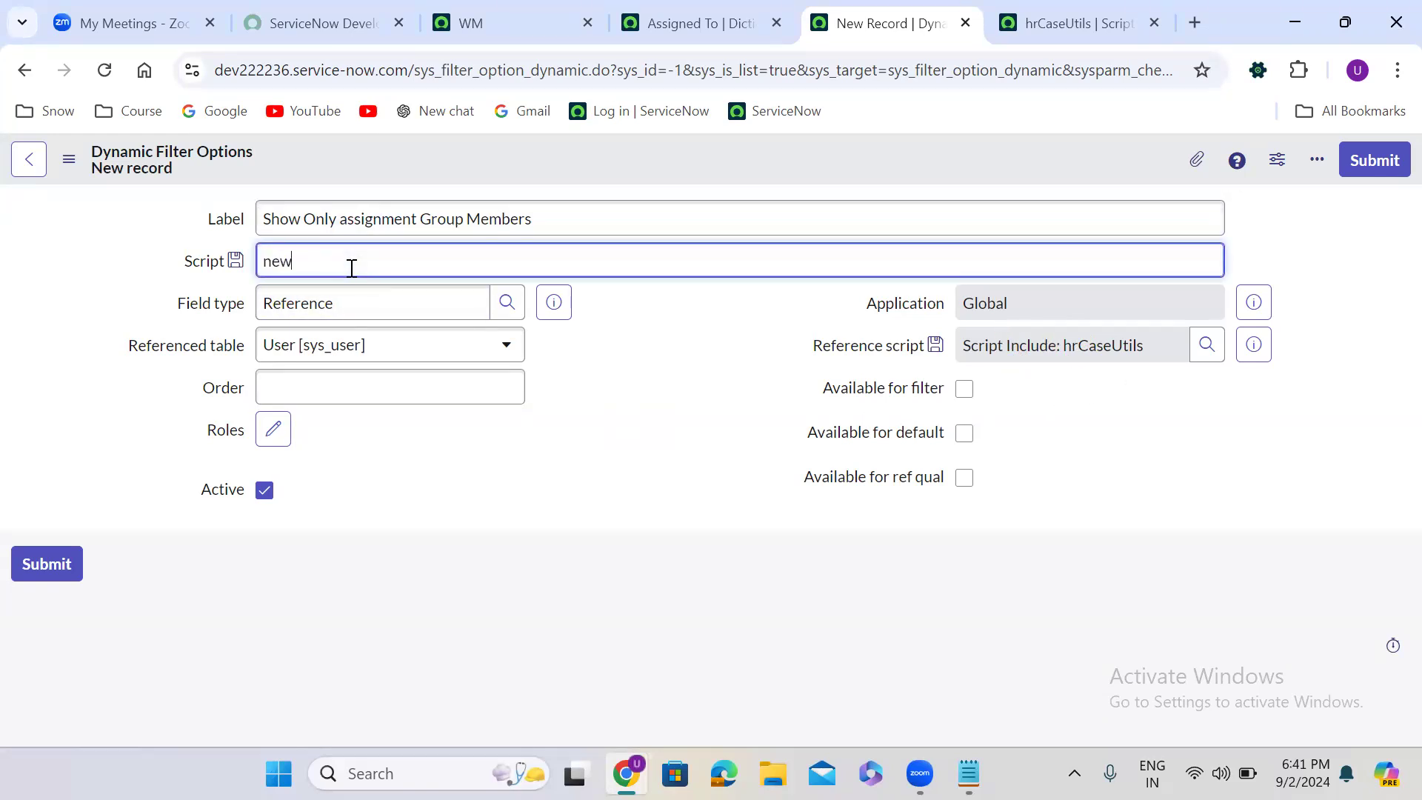
pyautogui.click(1028, 30)
pyautogui.doubleClick(317, 222)
pyautogui.hotkey('ctrl', 'c')
pyautogui.click(889, 21)
pyautogui.hotkey('ctrl', 'v')
pyautogui.write('()')
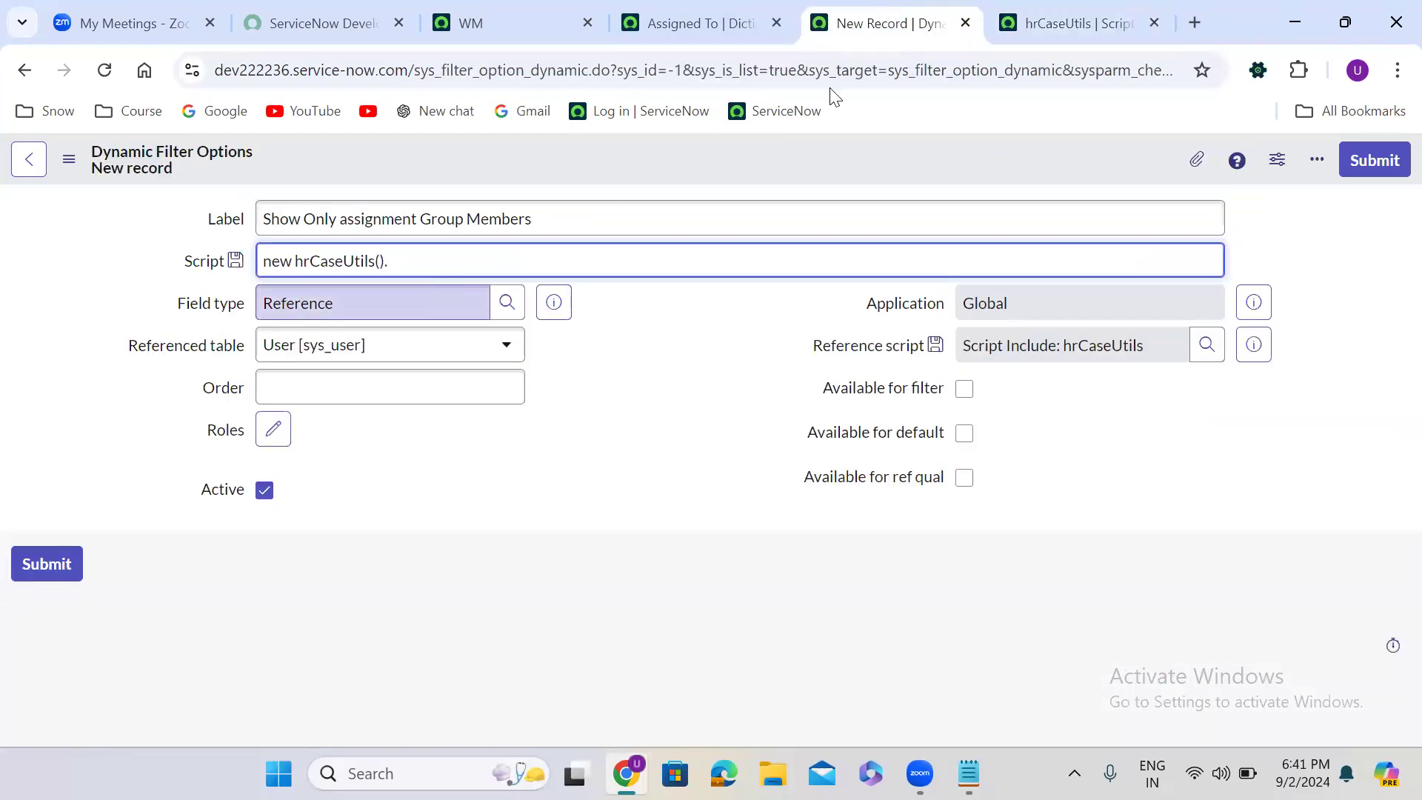
# - Append the call showOnlyGroupMembersCondition() to the script, copying the function name from the hrCaseUtils script include
pyautogui.click(1066, 22)
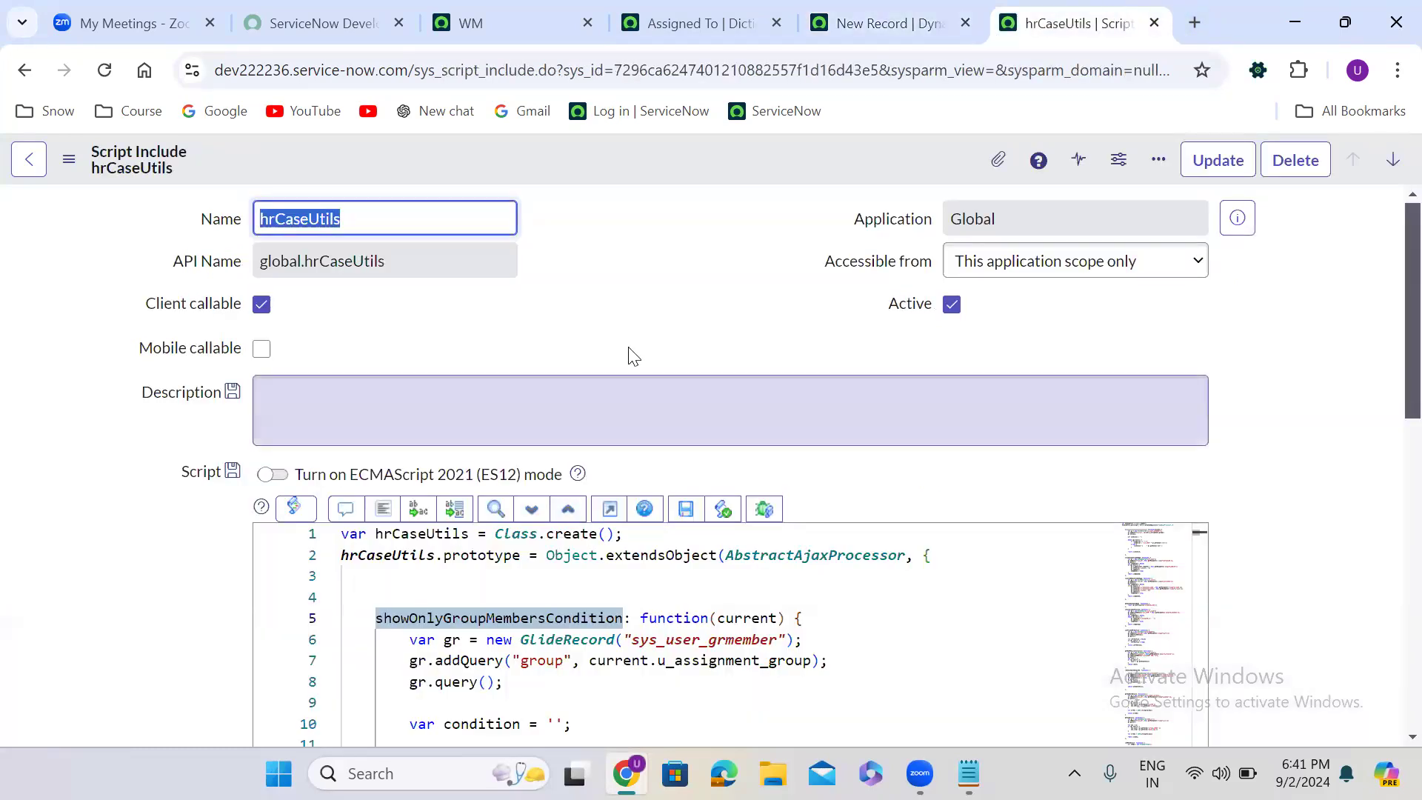
pyautogui.click(489, 595)
pyautogui.doubleClick(463, 619)
pyautogui.hotkey('ctrl', 'c')
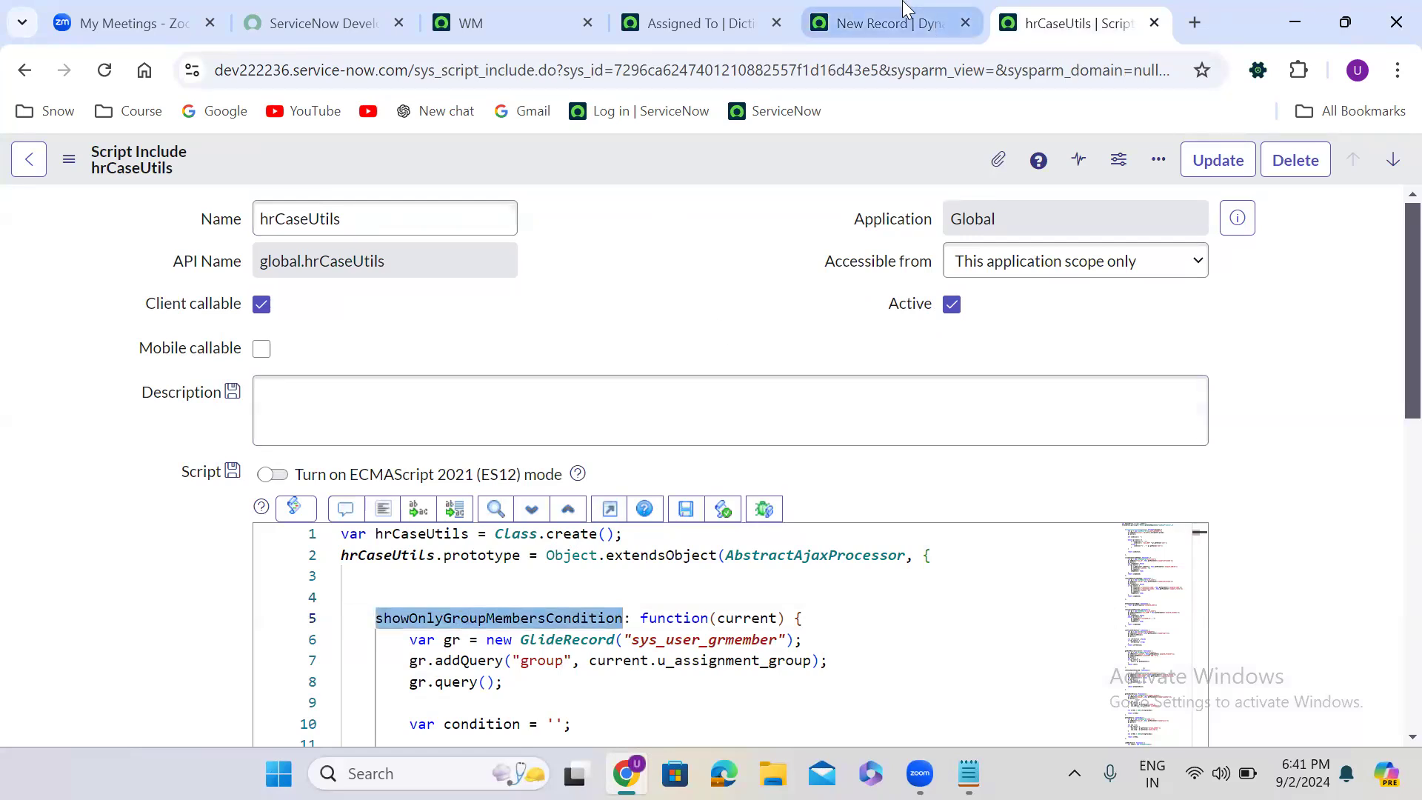
pyautogui.click(896, 23)
pyautogui.hotkey('ctrl', 'v')
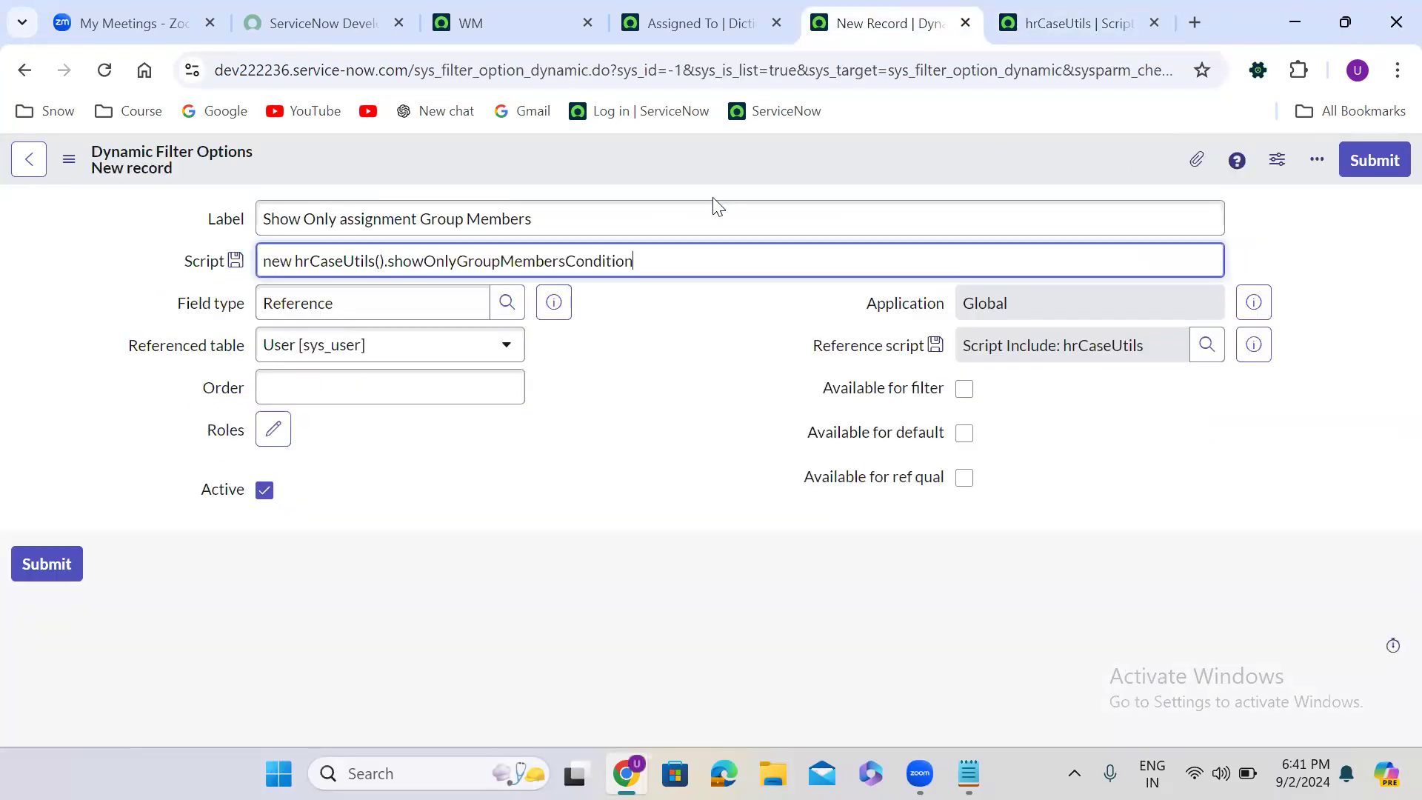
pyautogui.write('()')
pyautogui.click(667, 381)
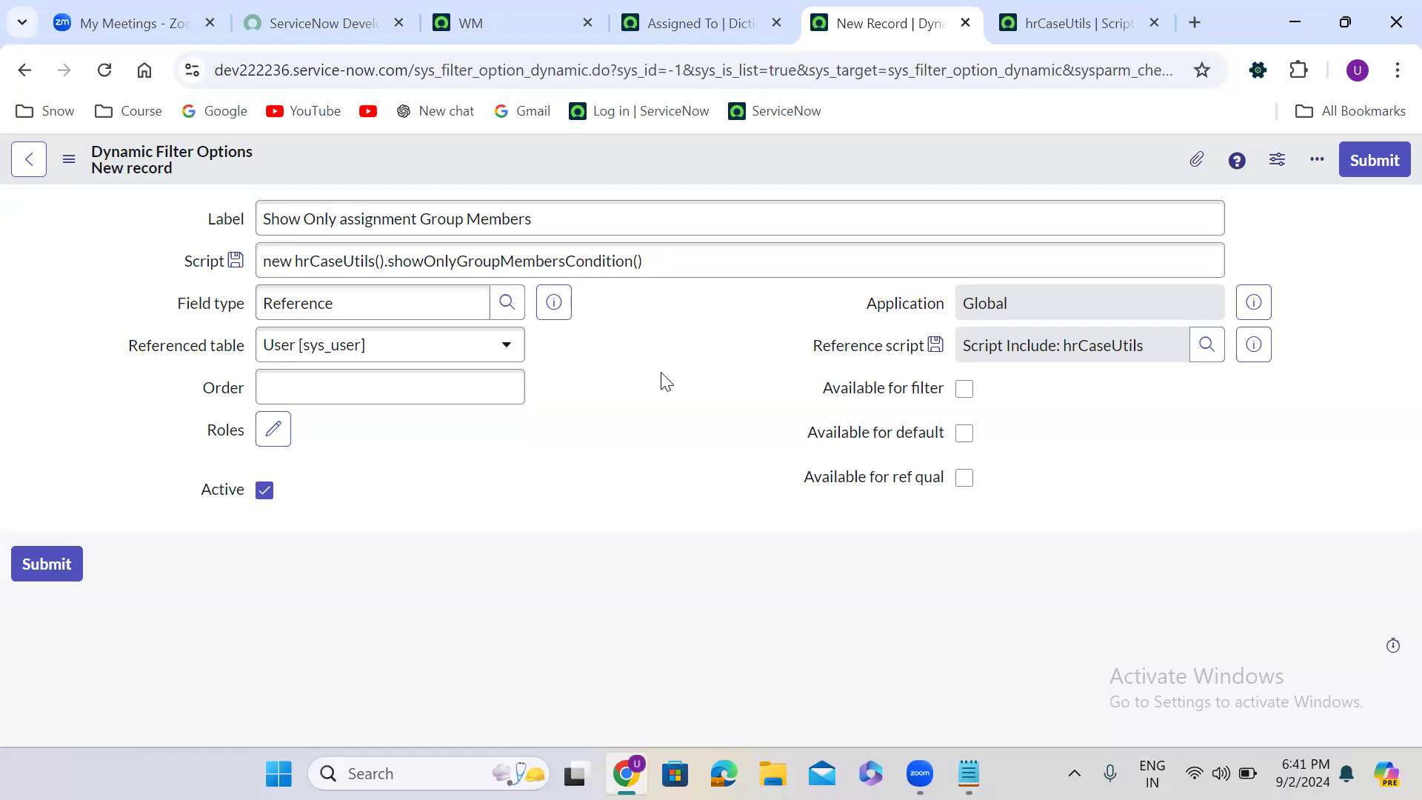
# - Pass current as the argument of showOnlyGroupMembersCondition and save the dynamic filter option, staying on the record
pyautogui.click(638, 262)
pyautogui.write('curren')
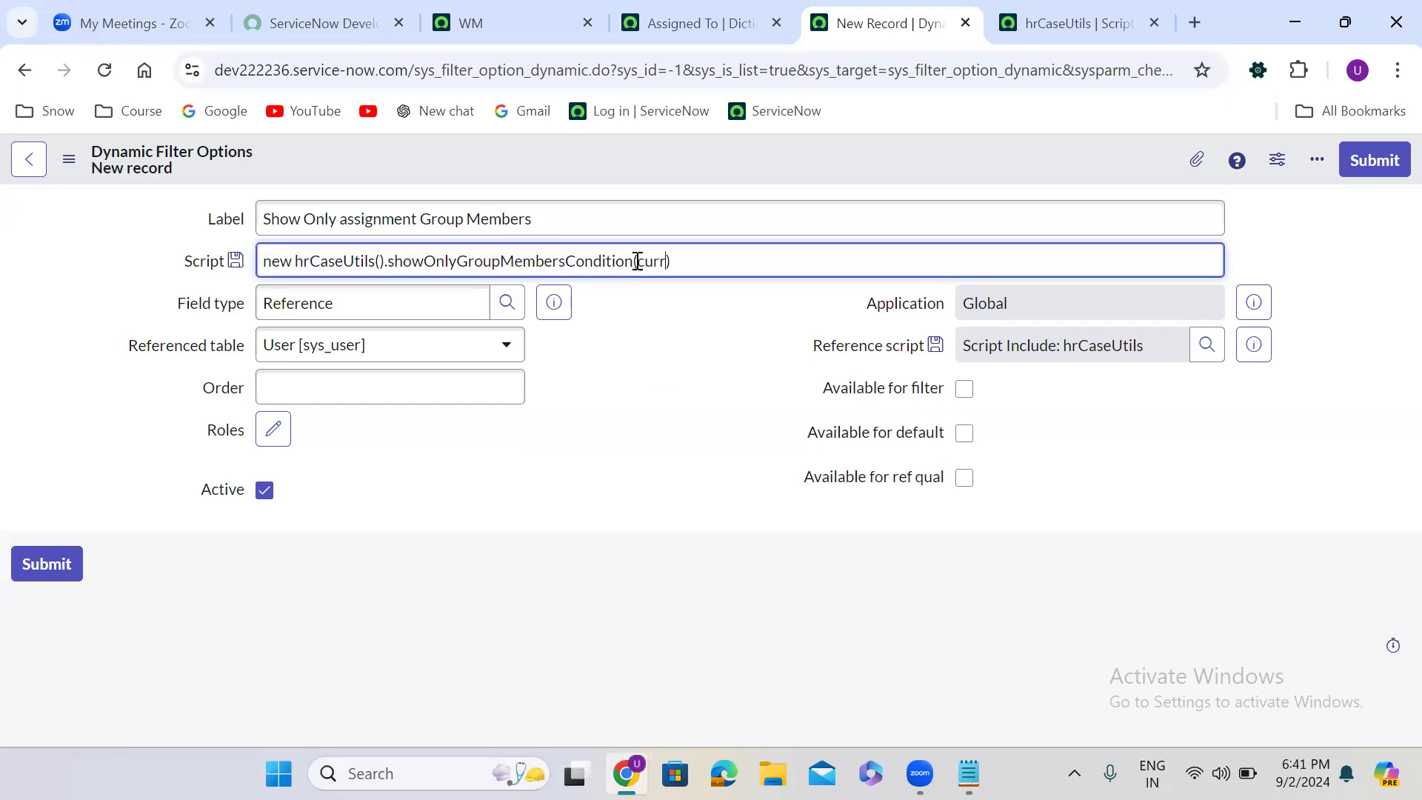
pyautogui.write('t')
pyautogui.rightClick(700, 151)
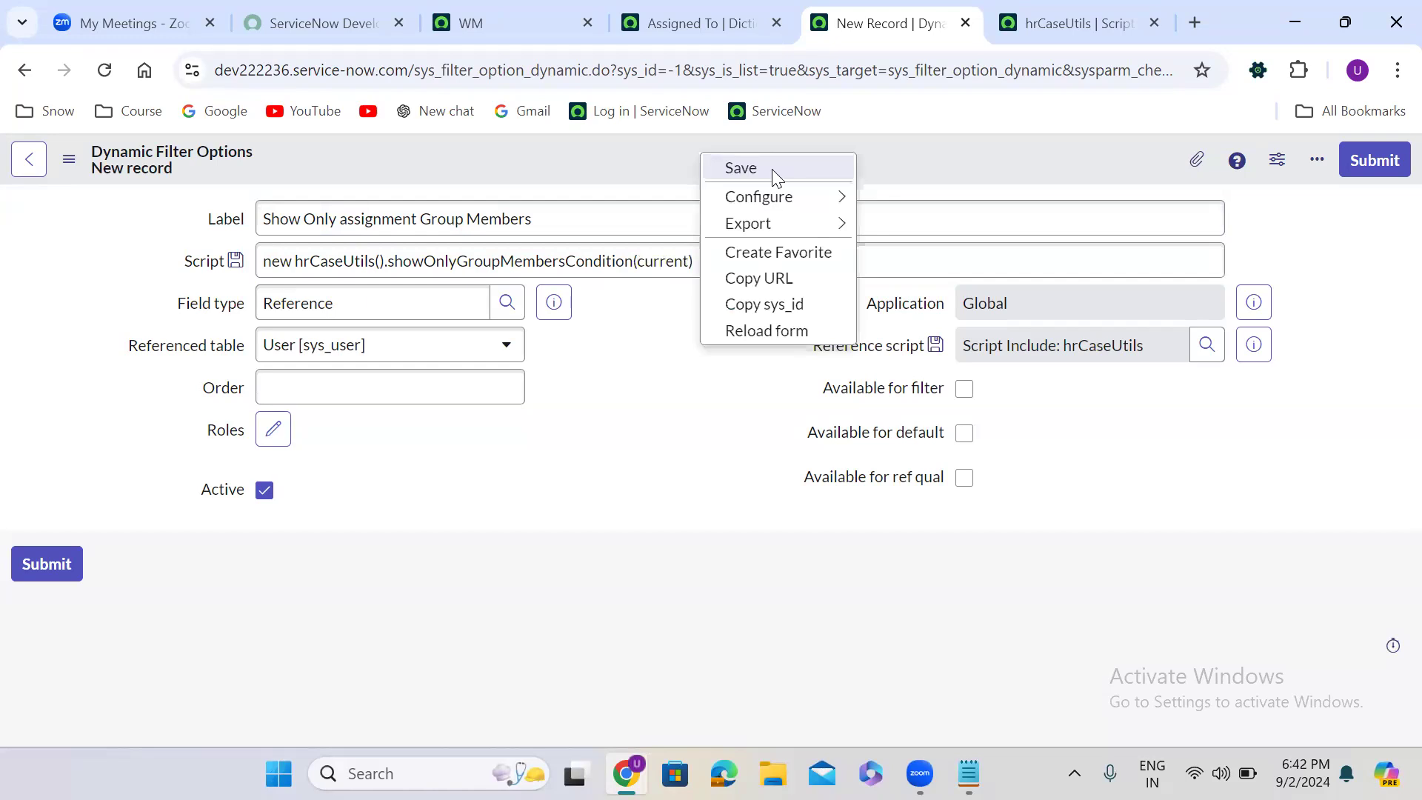
pyautogui.click(774, 169)
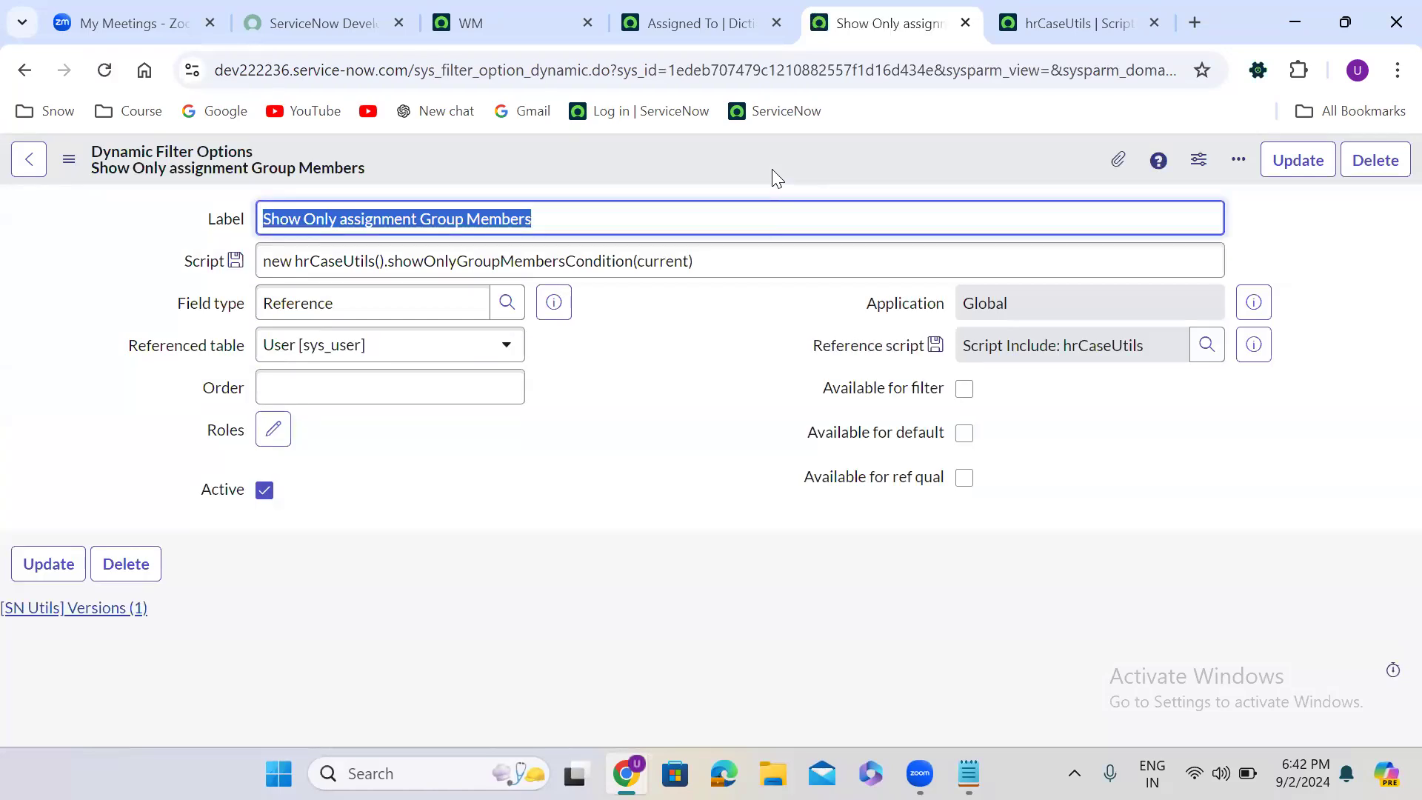
# - Set the Assigned To dictionary entry to use a Dynamic reference qualifier and search the dynamic qualifiers for "sho"
pyautogui.click(692, 21)
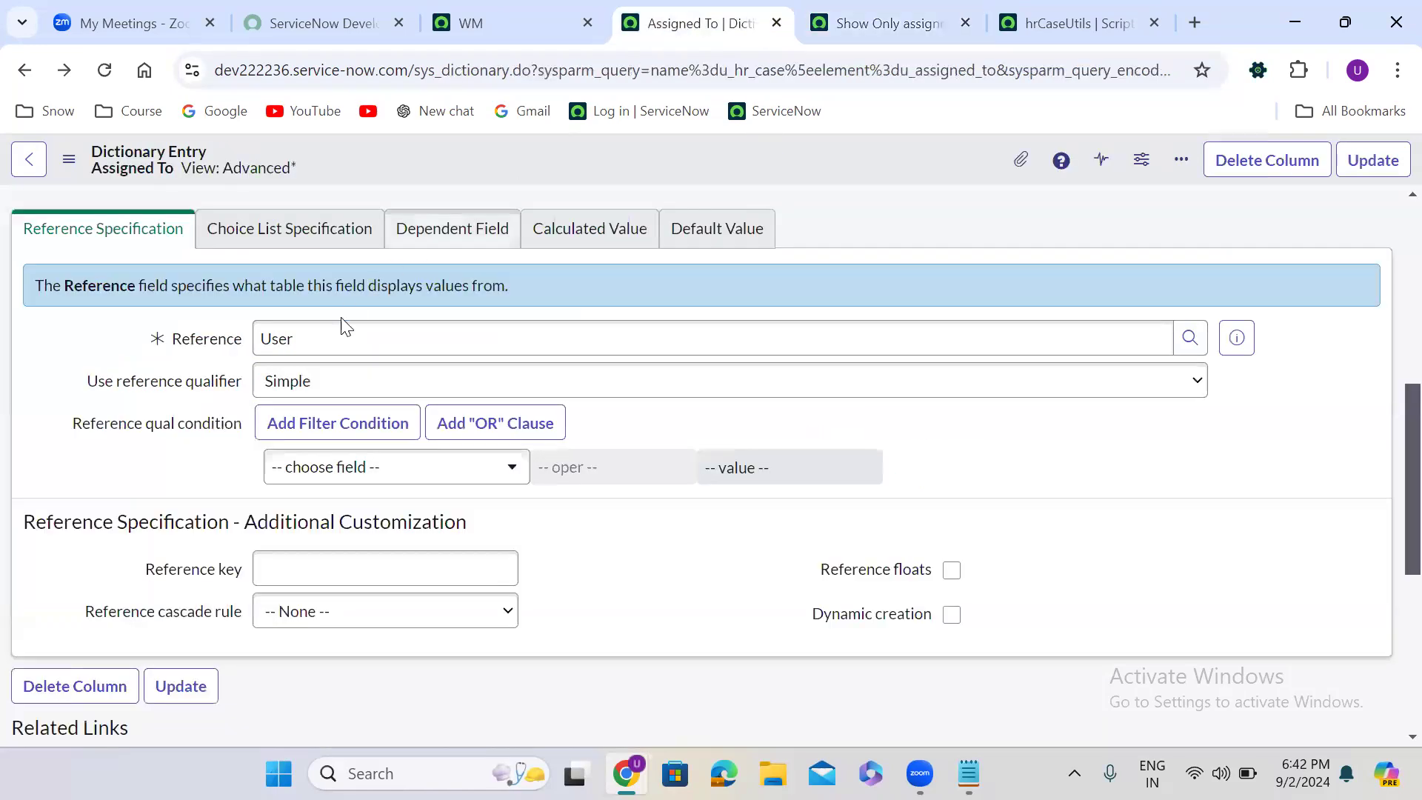
pyautogui.click(325, 385)
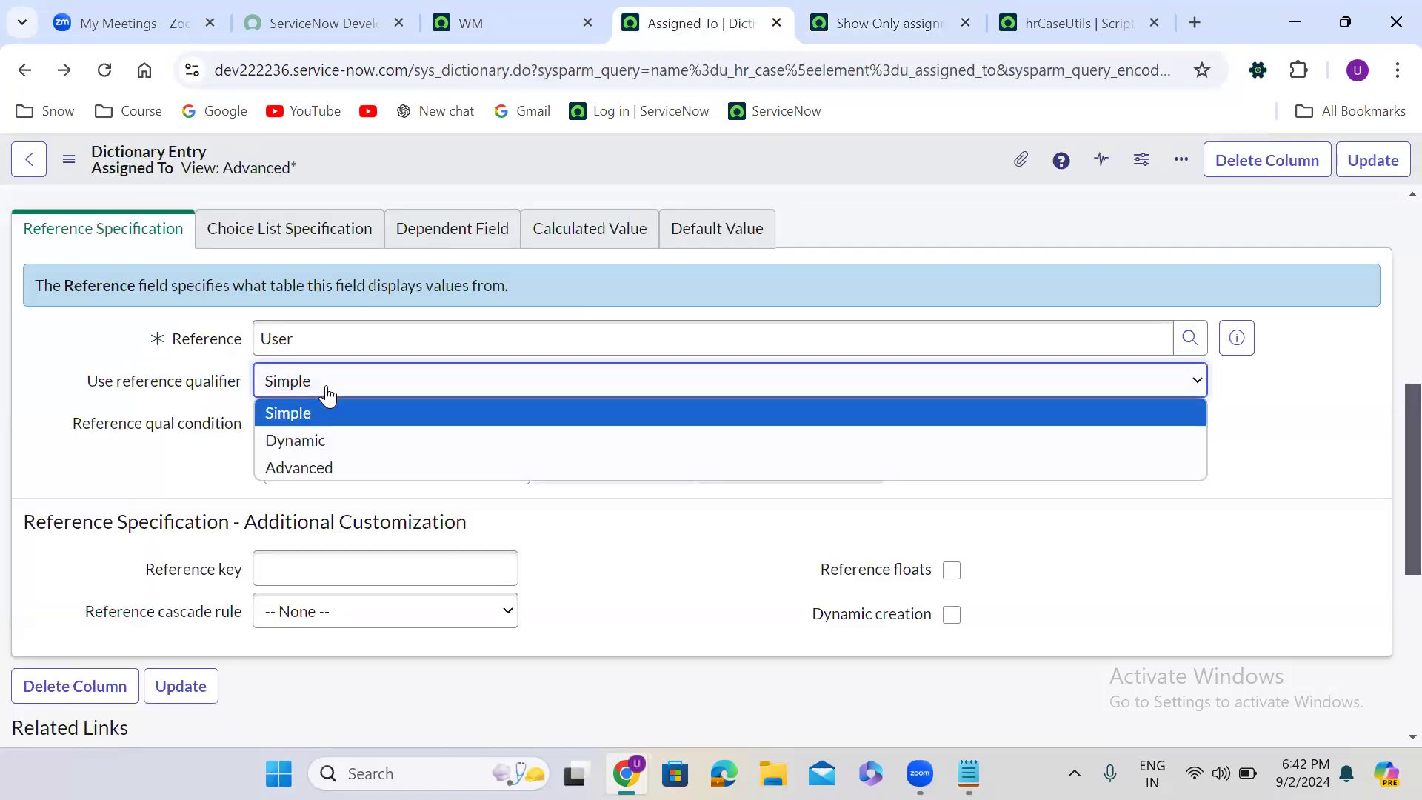
pyautogui.click(306, 440)
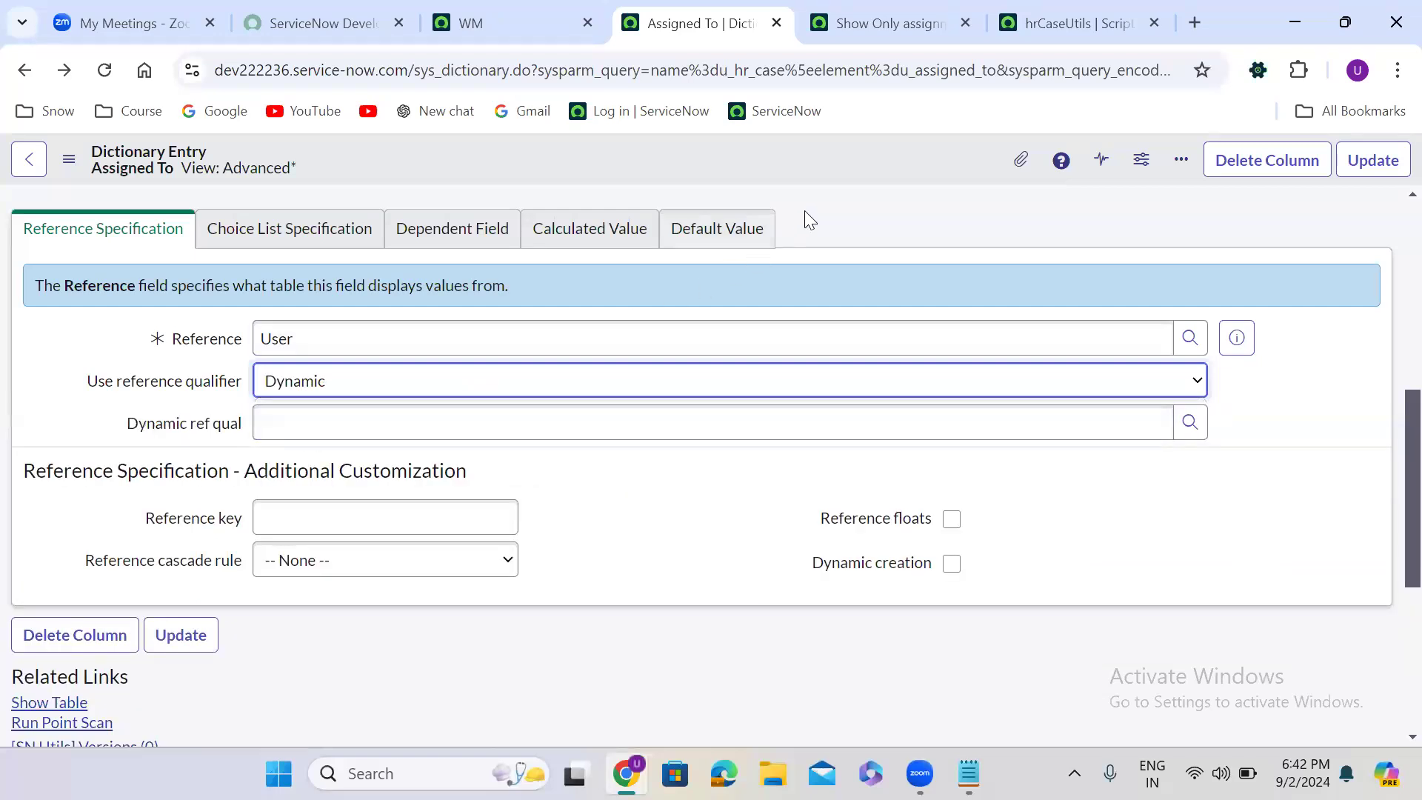
pyautogui.click(375, 425)
pyautogui.write('sho')
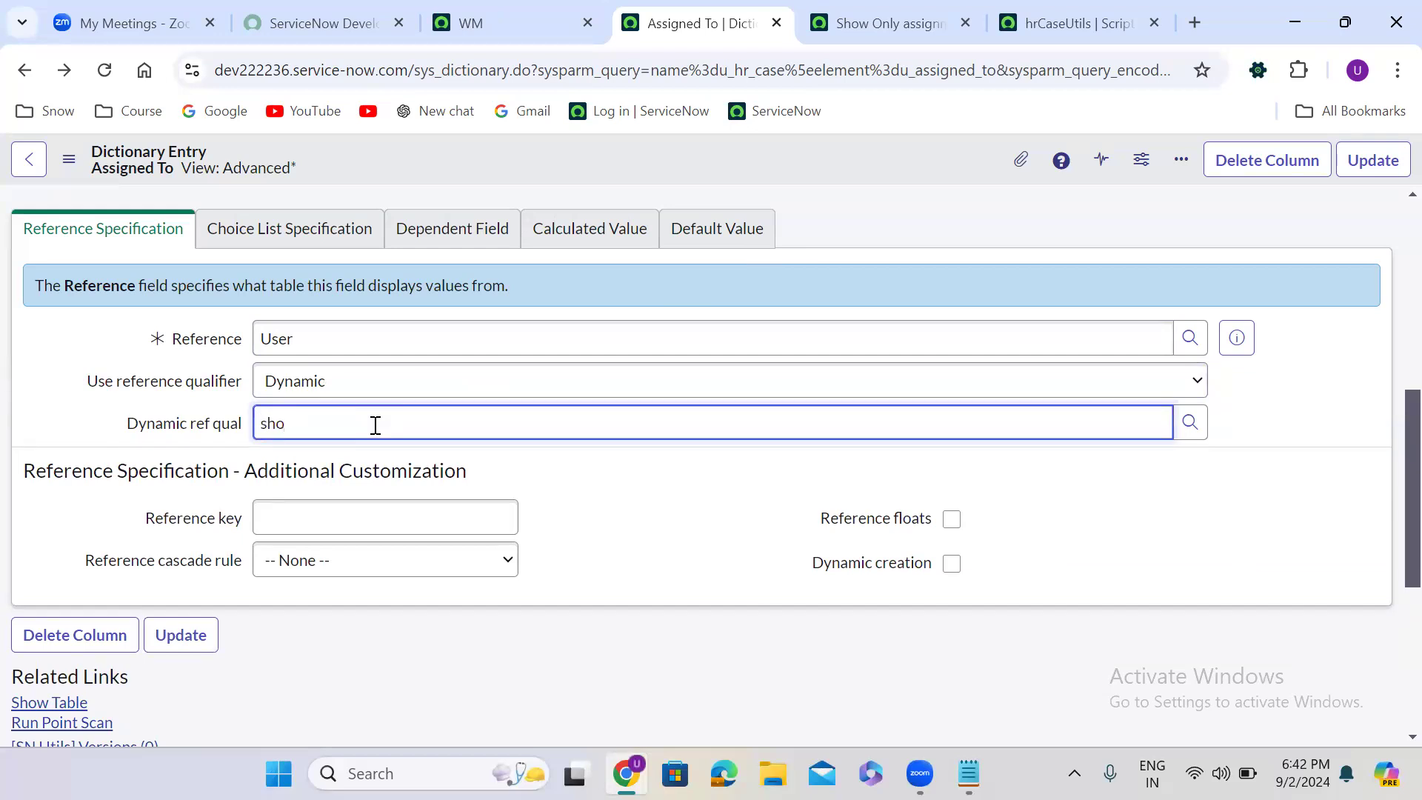
# - Make the Show Only assignment Group Members filter option available for ref qual and save it, staying on the record
pyautogui.click(883, 30)
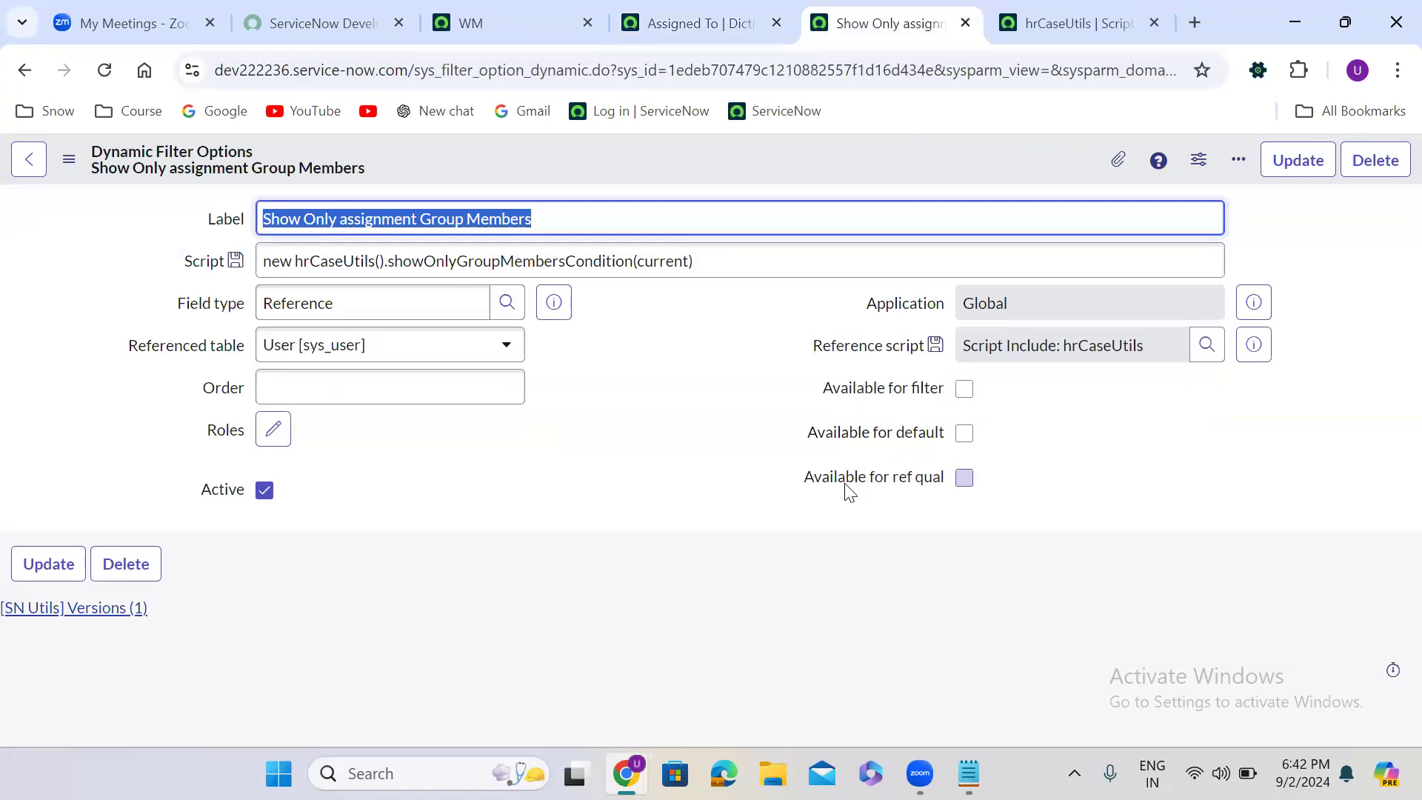
pyautogui.click(964, 477)
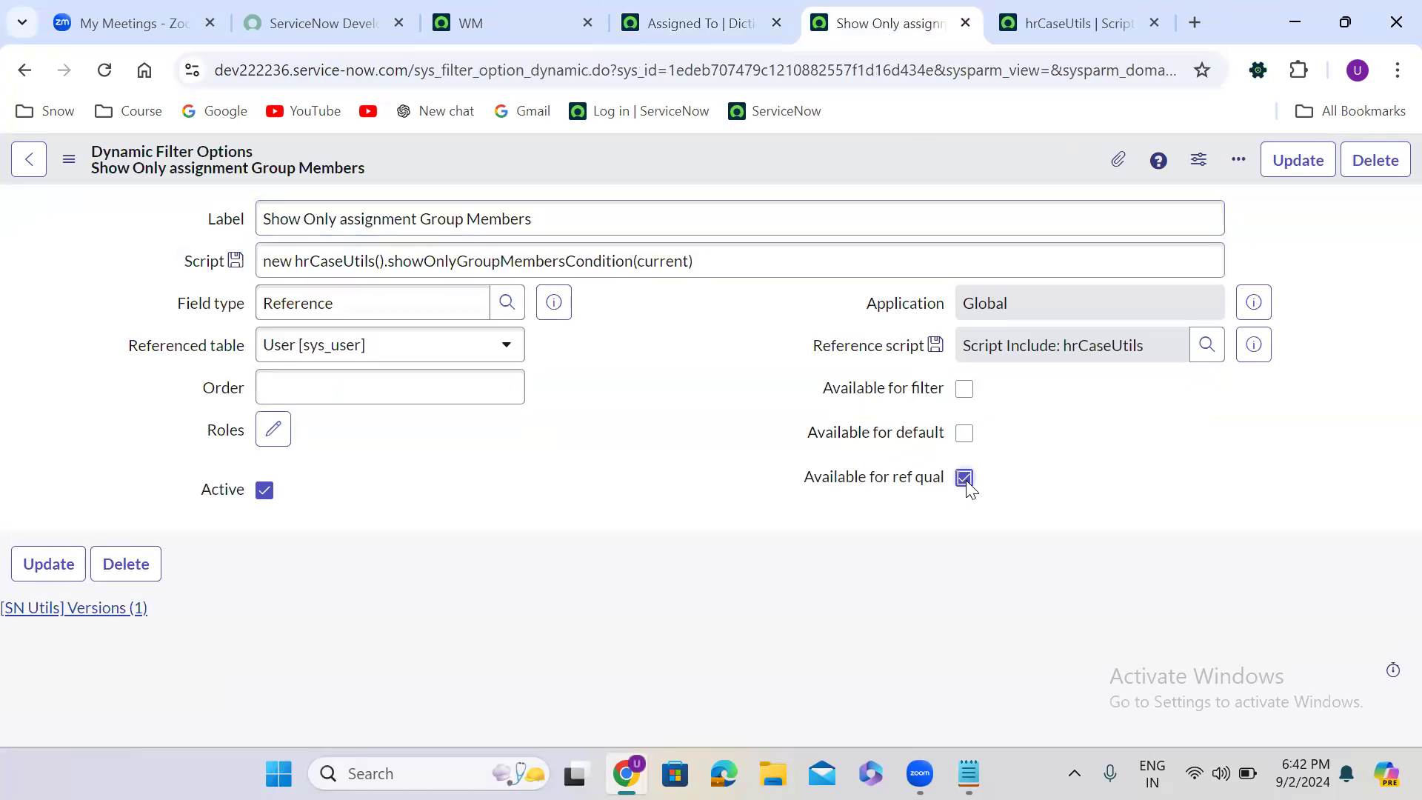
pyautogui.rightClick(639, 157)
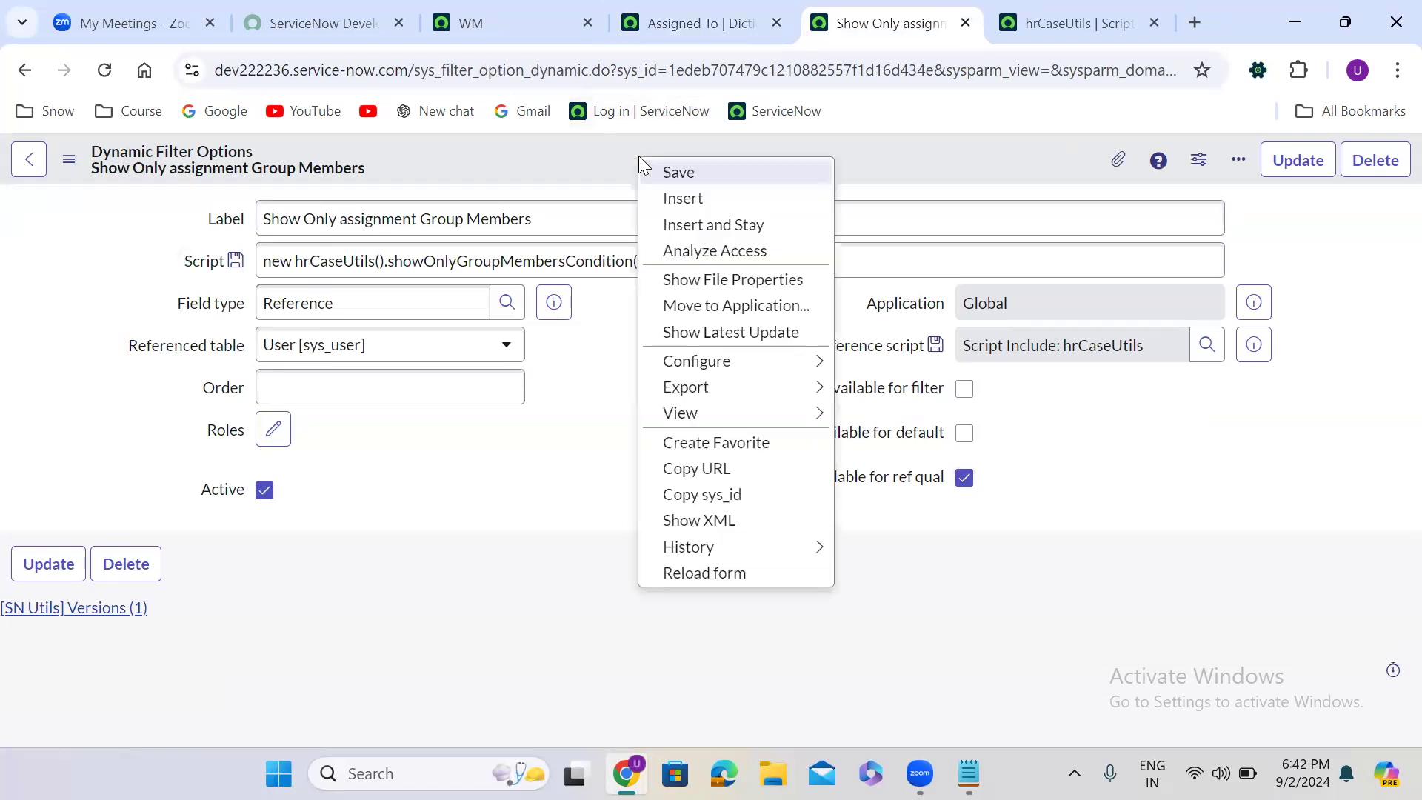
pyautogui.click(731, 180)
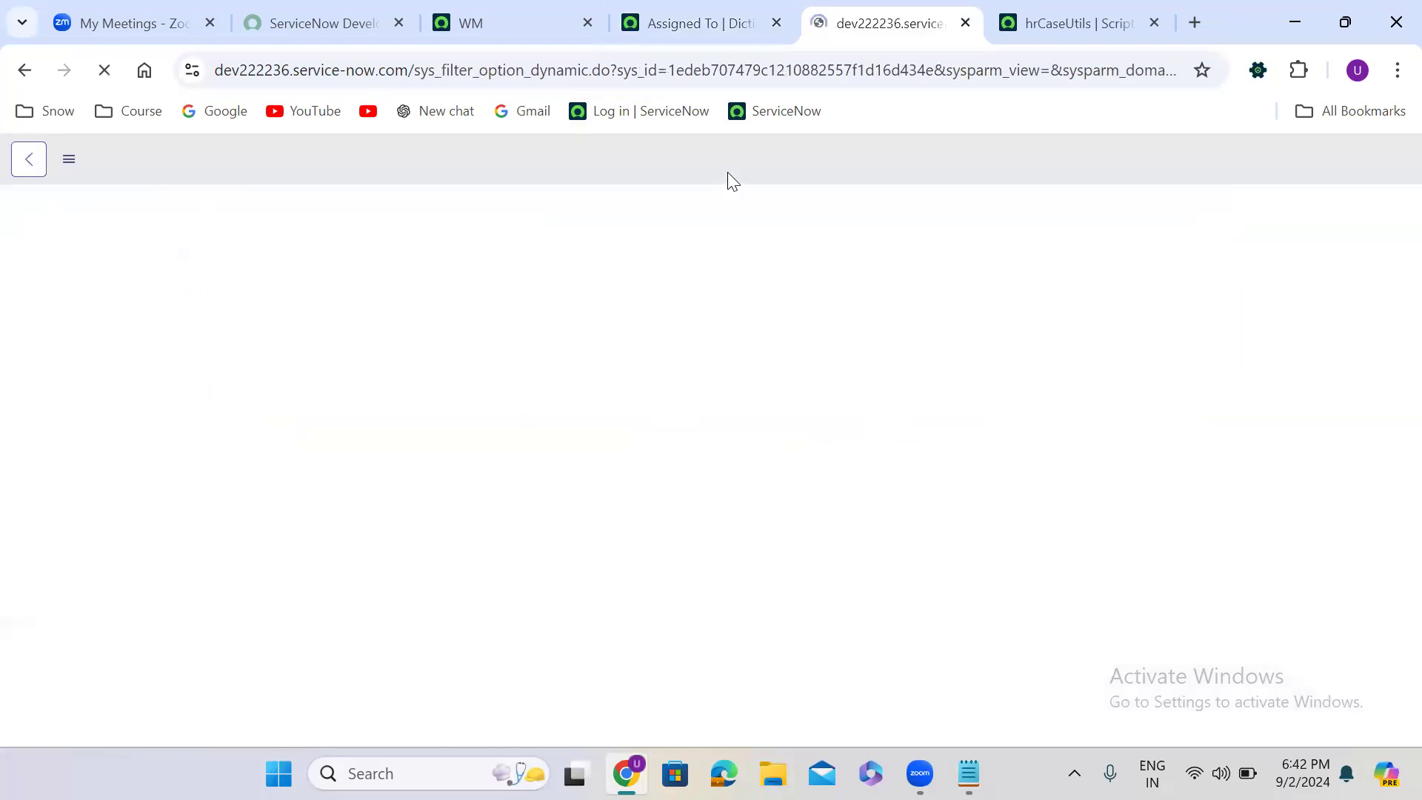
# - Set Assigned To's dynamic ref qual to Show Only assignment Group Members
pyautogui.click(666, 25)
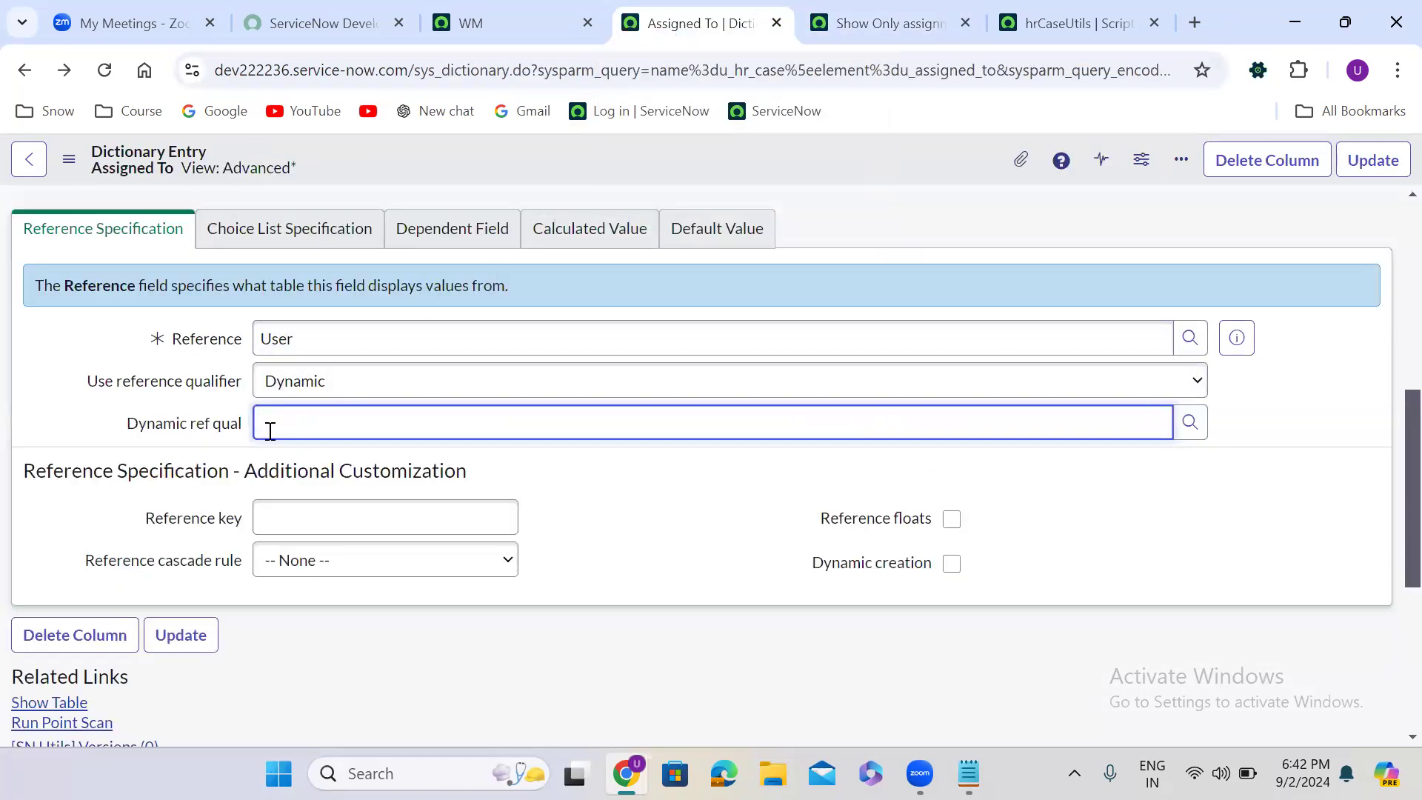
pyautogui.write('show')
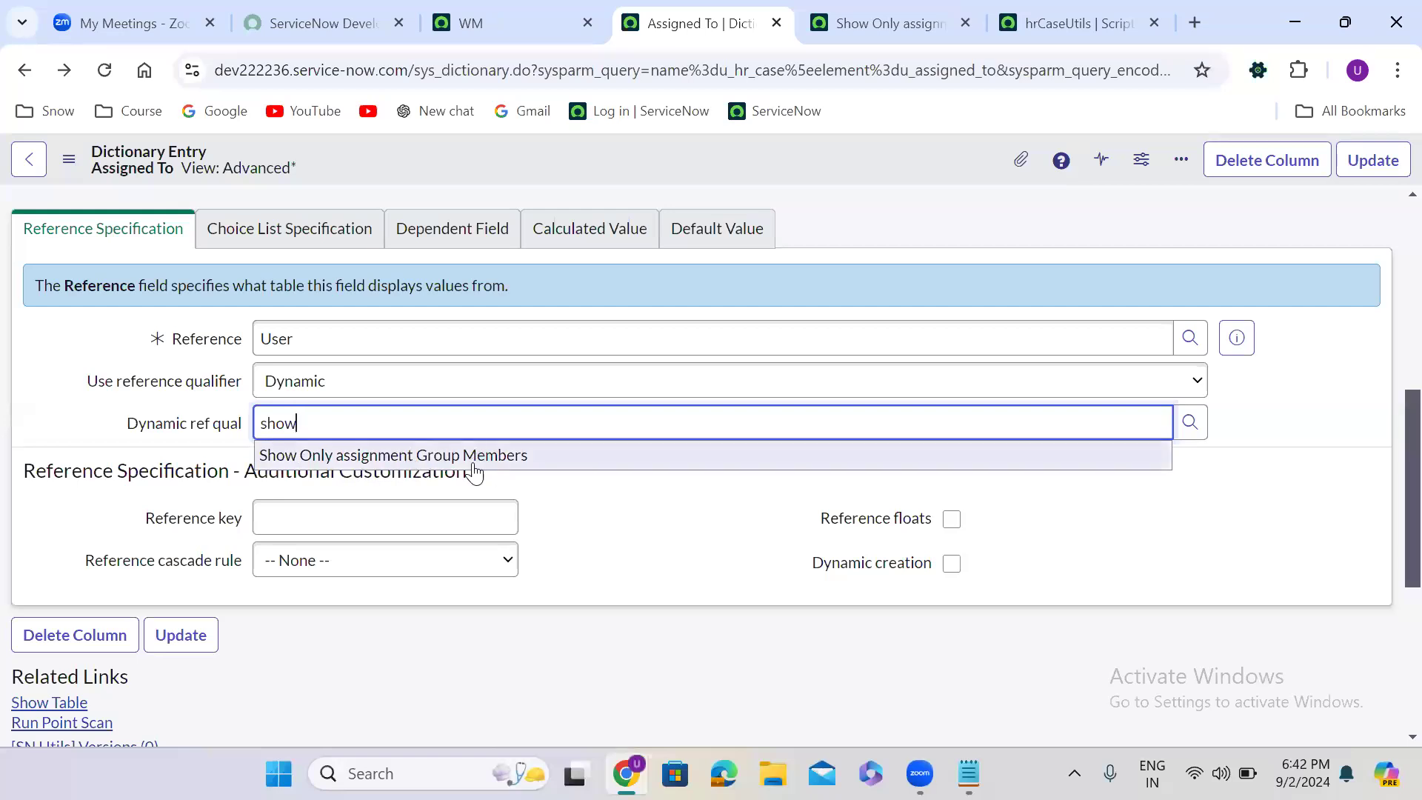
pyautogui.click(482, 461)
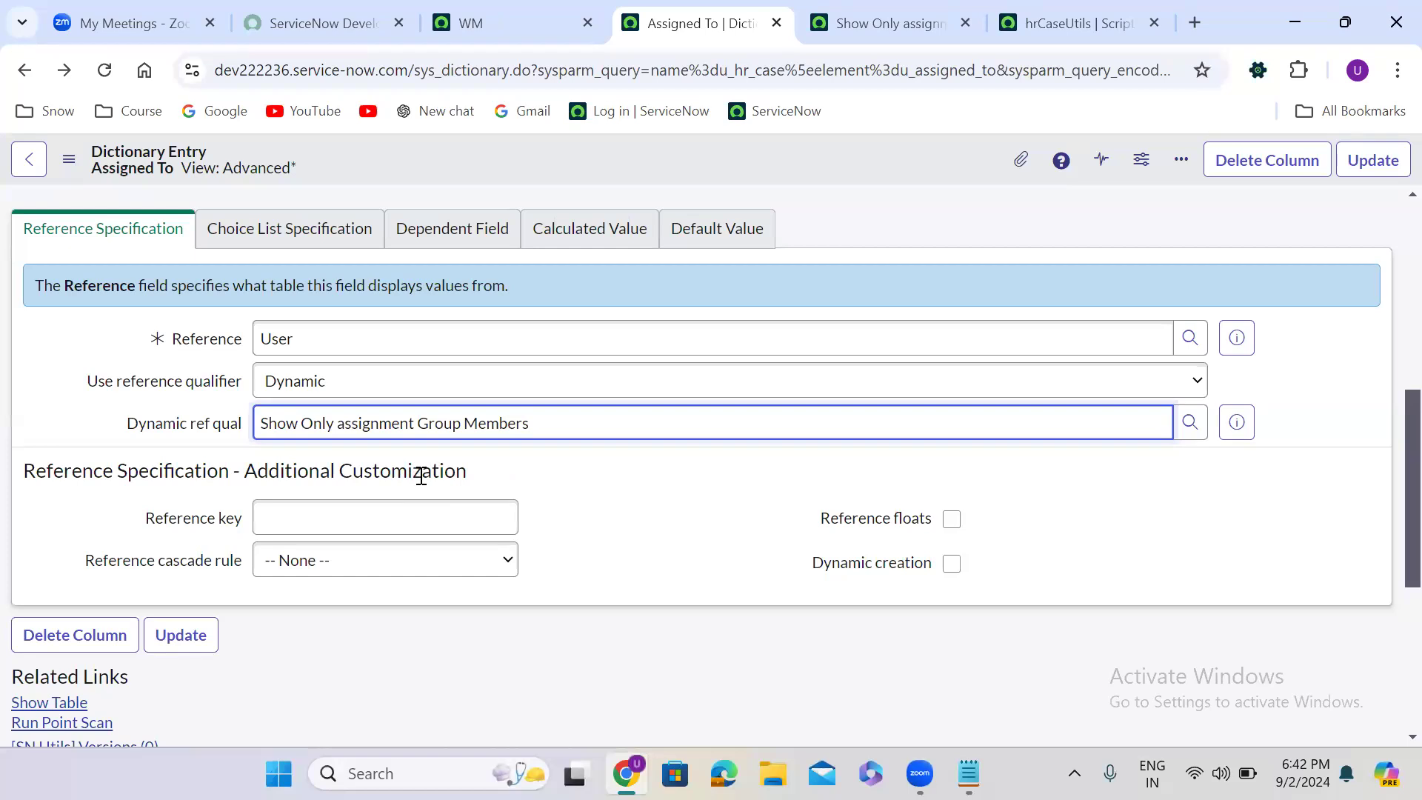
pyautogui.click(545, 475)
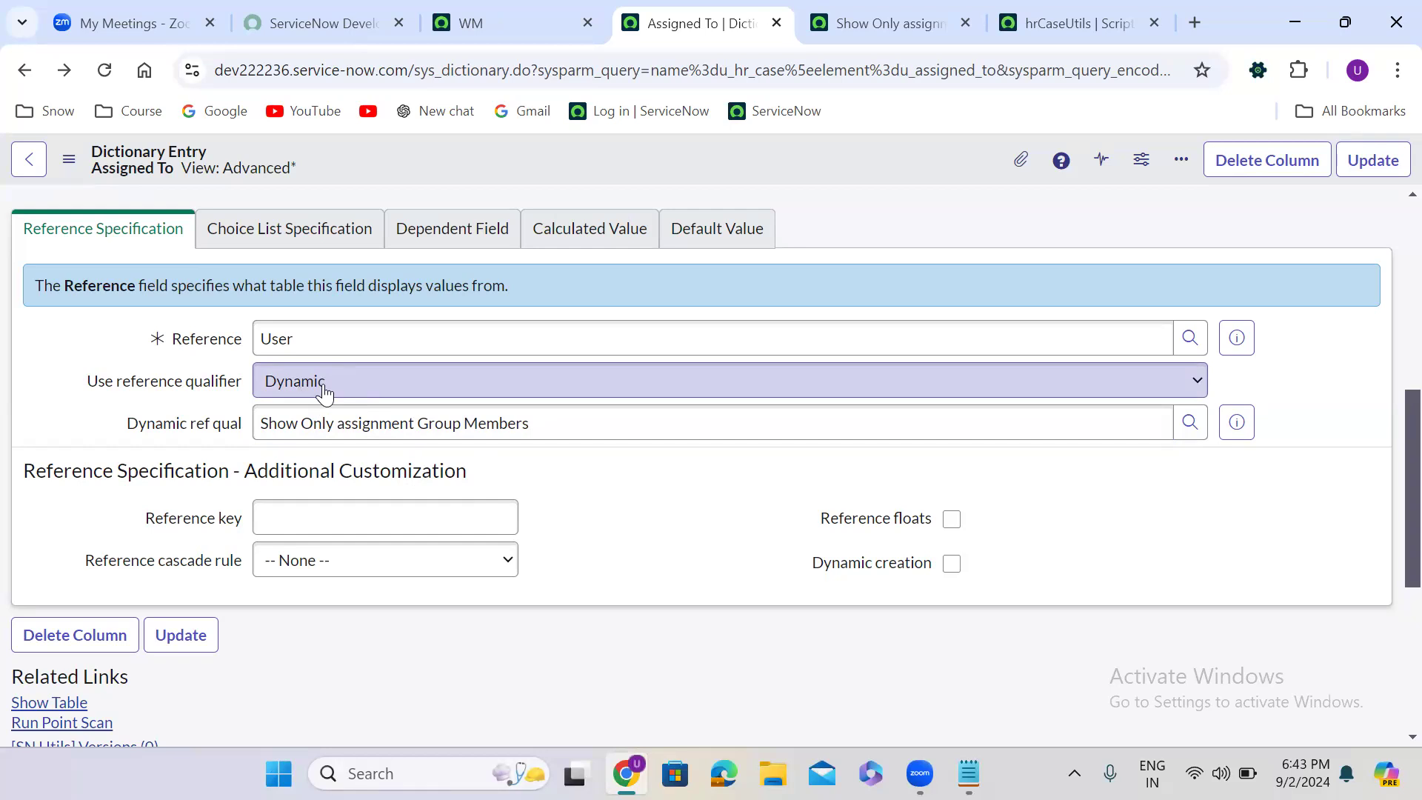
# - Review the filter option's script, going through its class name, function name and current argument, and its ref qual availability
pyautogui.click(876, 19)
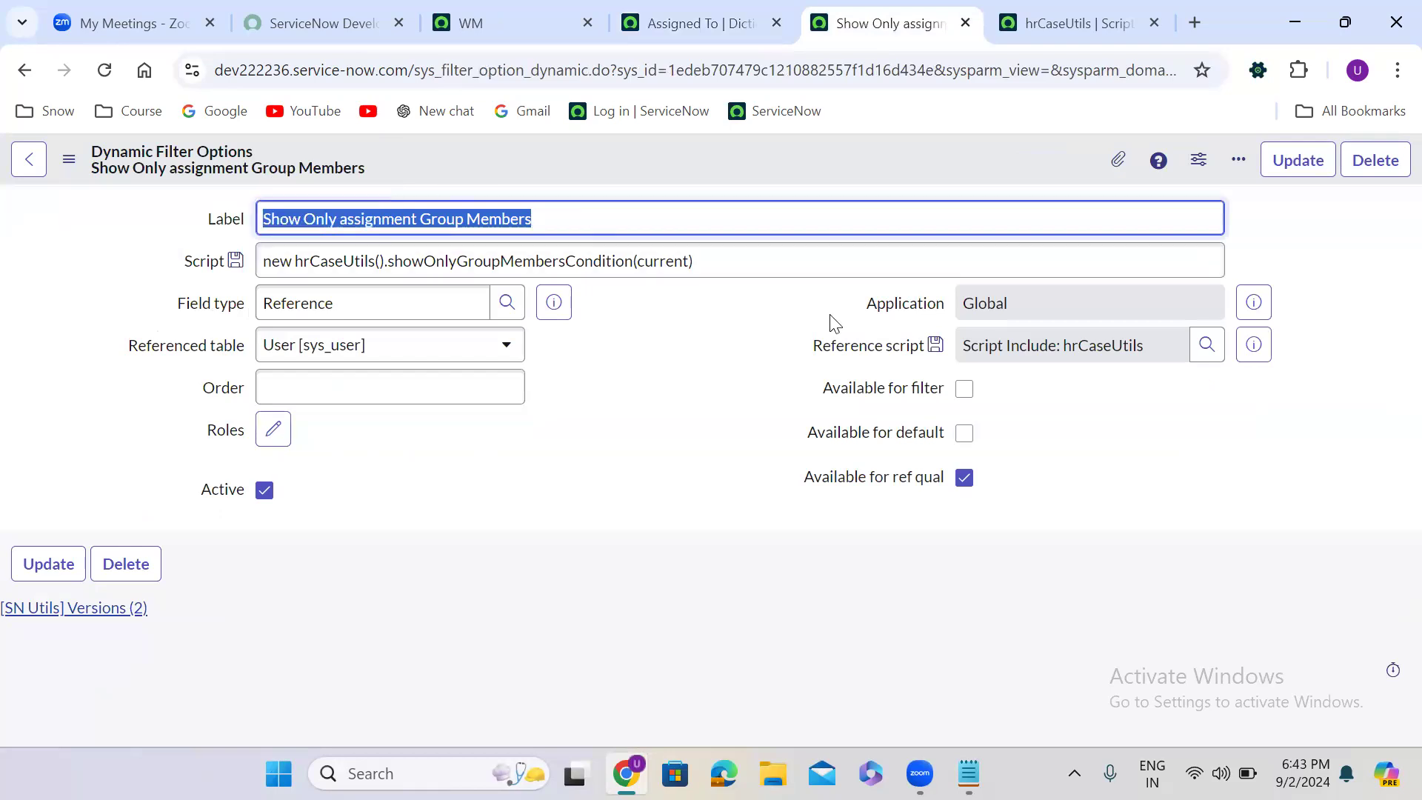
pyautogui.click(651, 362)
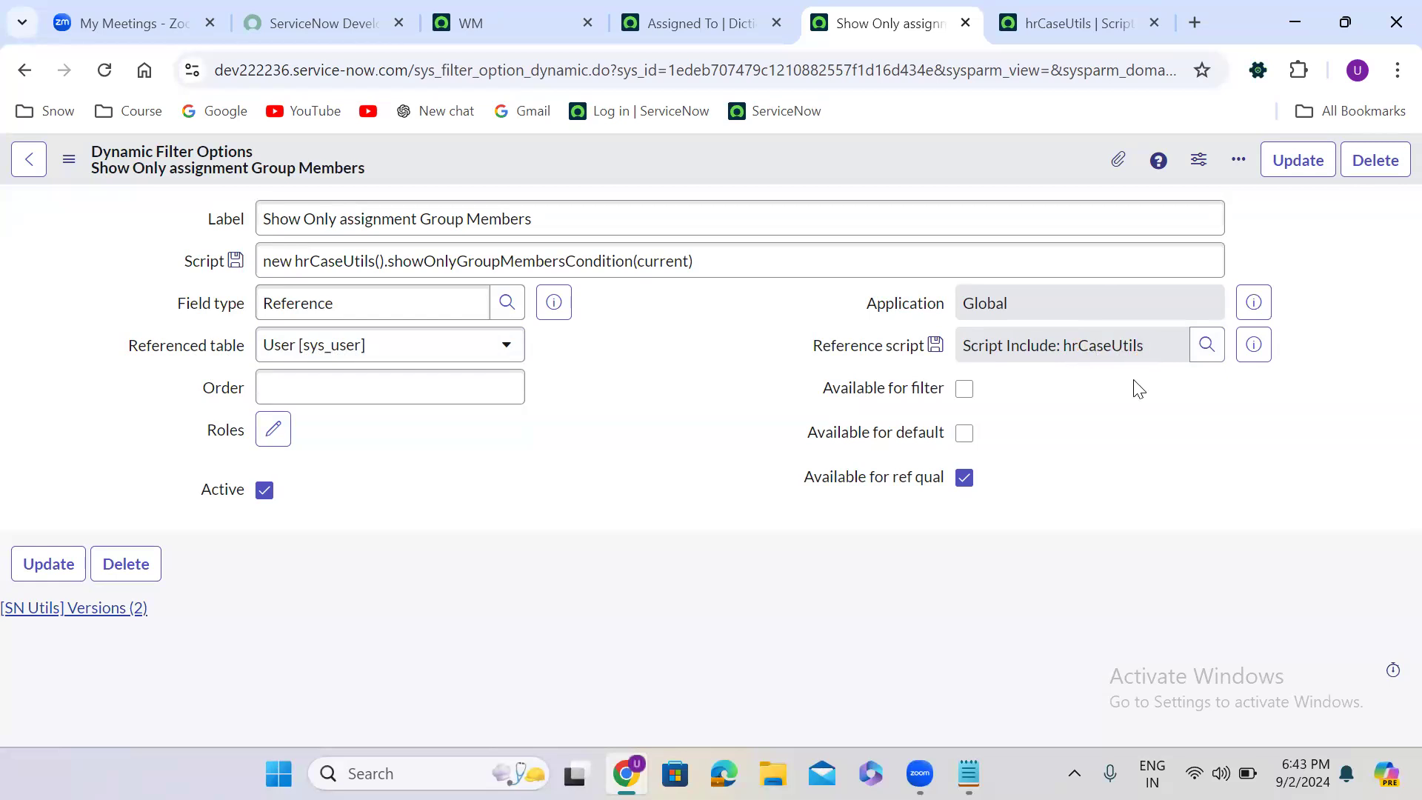
pyautogui.doubleClick(281, 263)
pyautogui.doubleClick(327, 260)
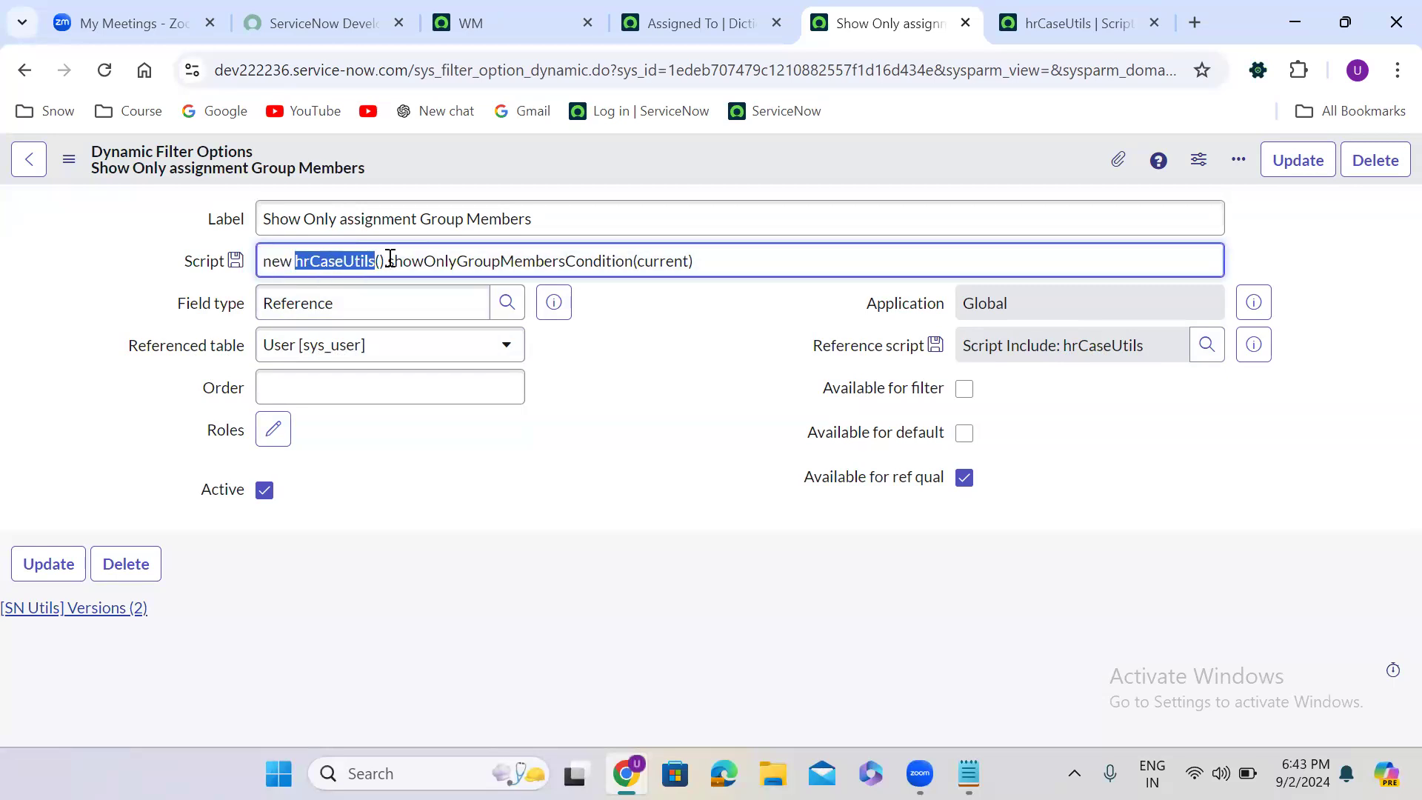
pyautogui.doubleClick(453, 261)
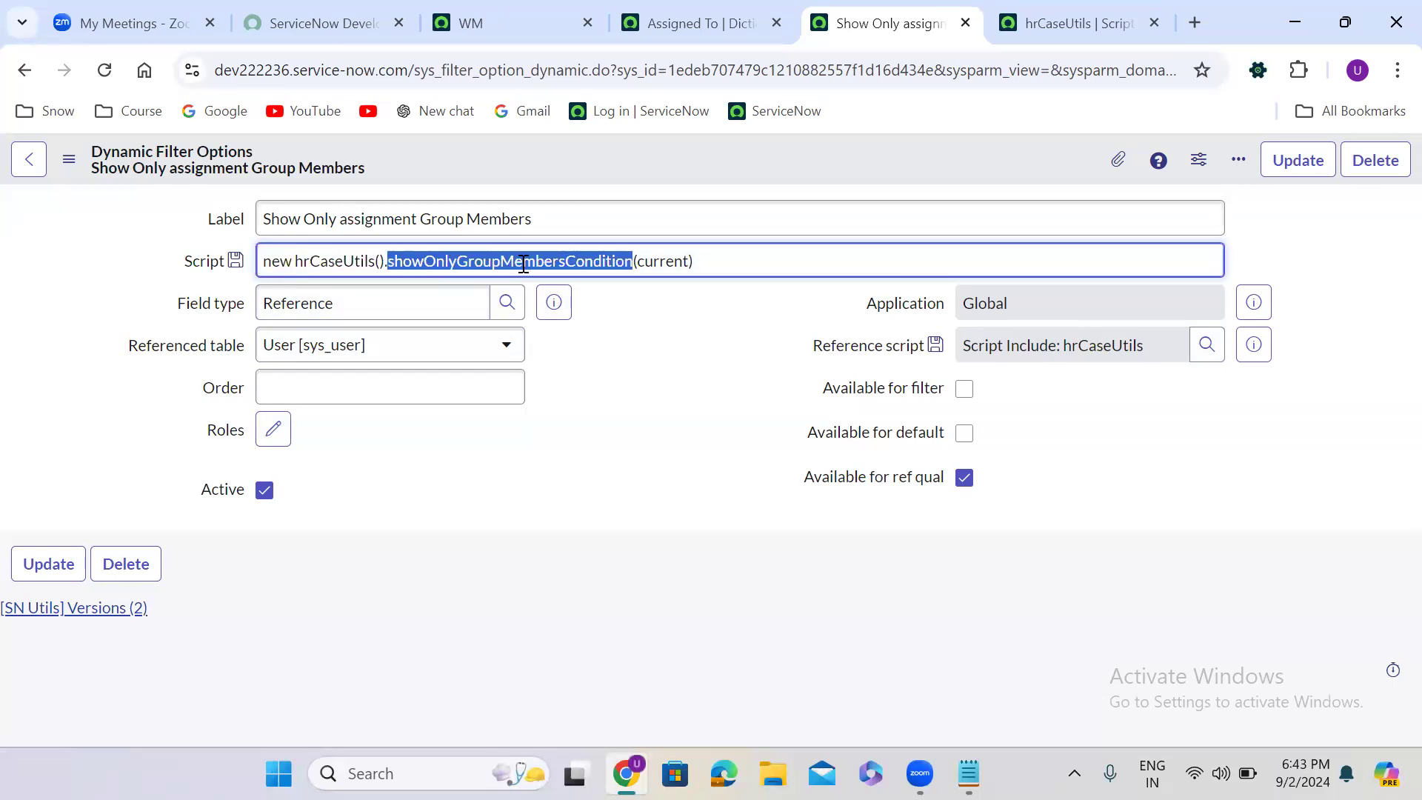
pyautogui.doubleClick(670, 262)
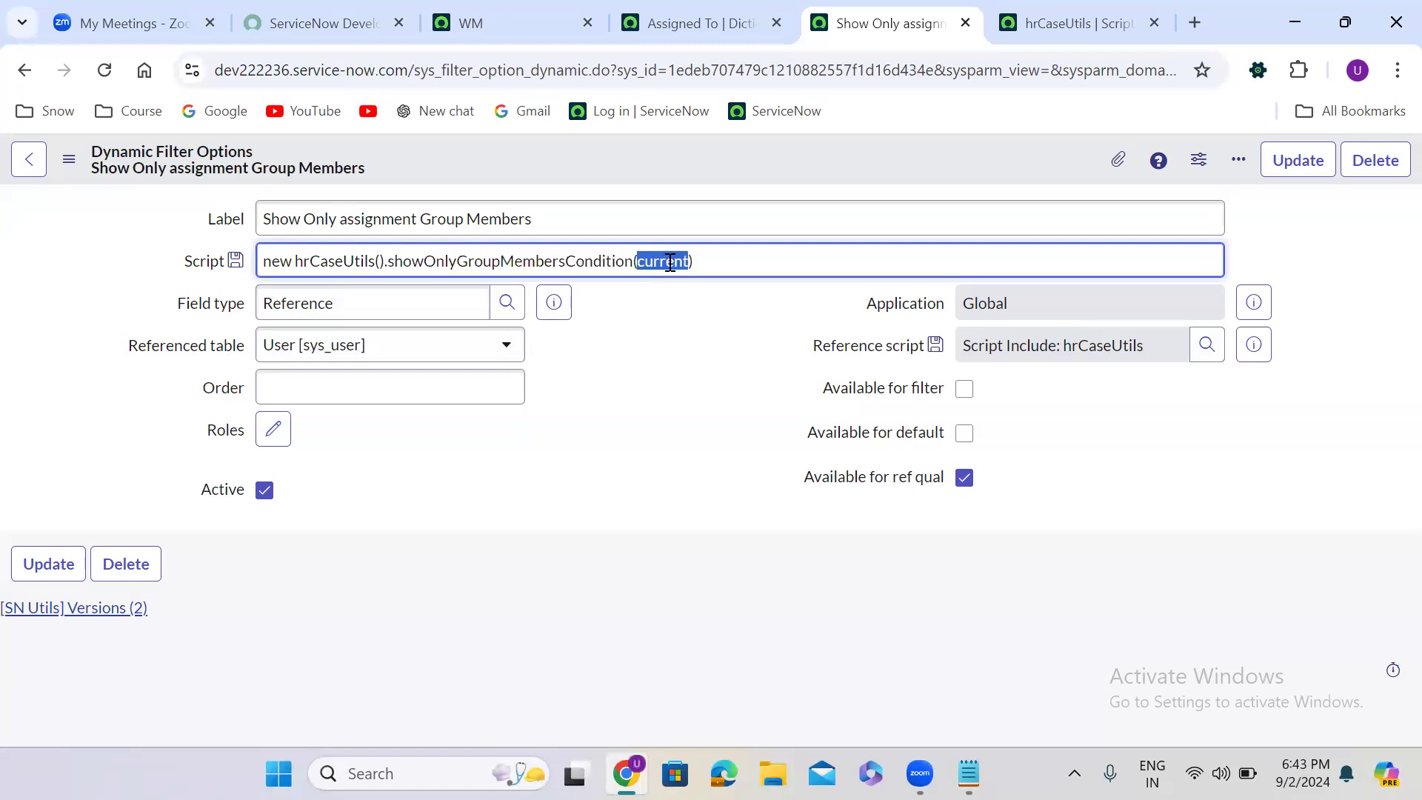
pyautogui.moveTo(878, 487)
# - Reselect Dynamic as Assigned To's reference qualifier type and update the dictionary entry
pyautogui.click(691, 18)
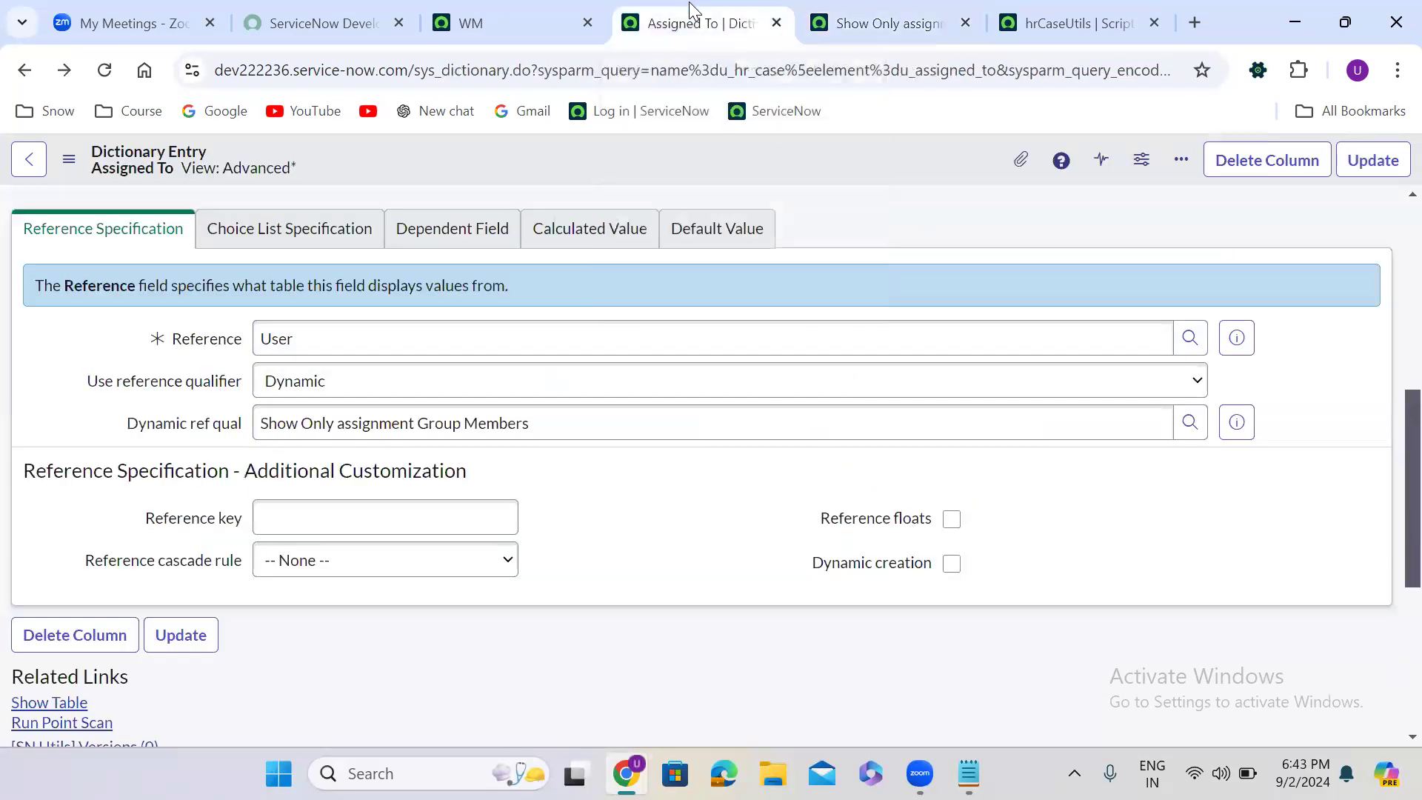
pyautogui.click(297, 383)
pyautogui.click(311, 440)
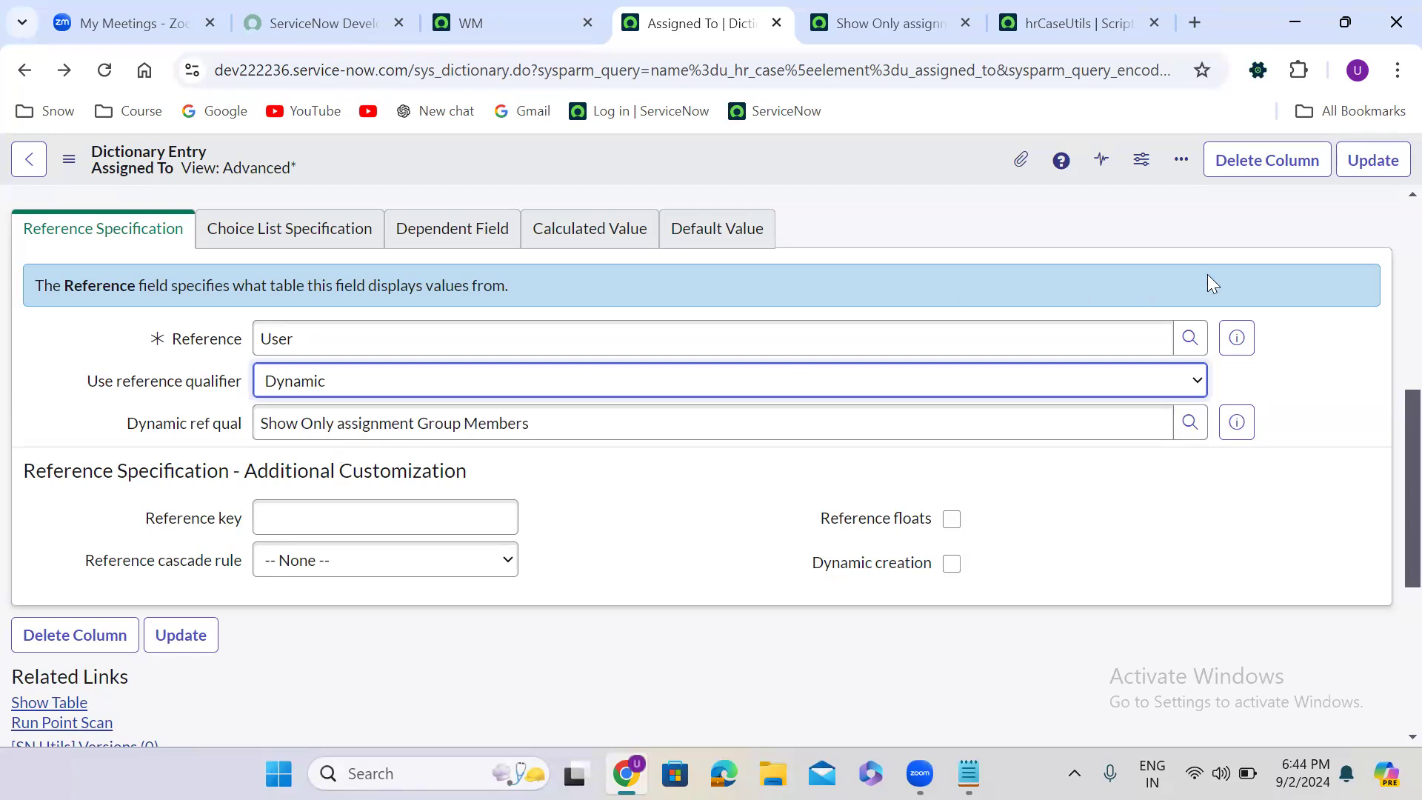
pyautogui.click(1371, 164)
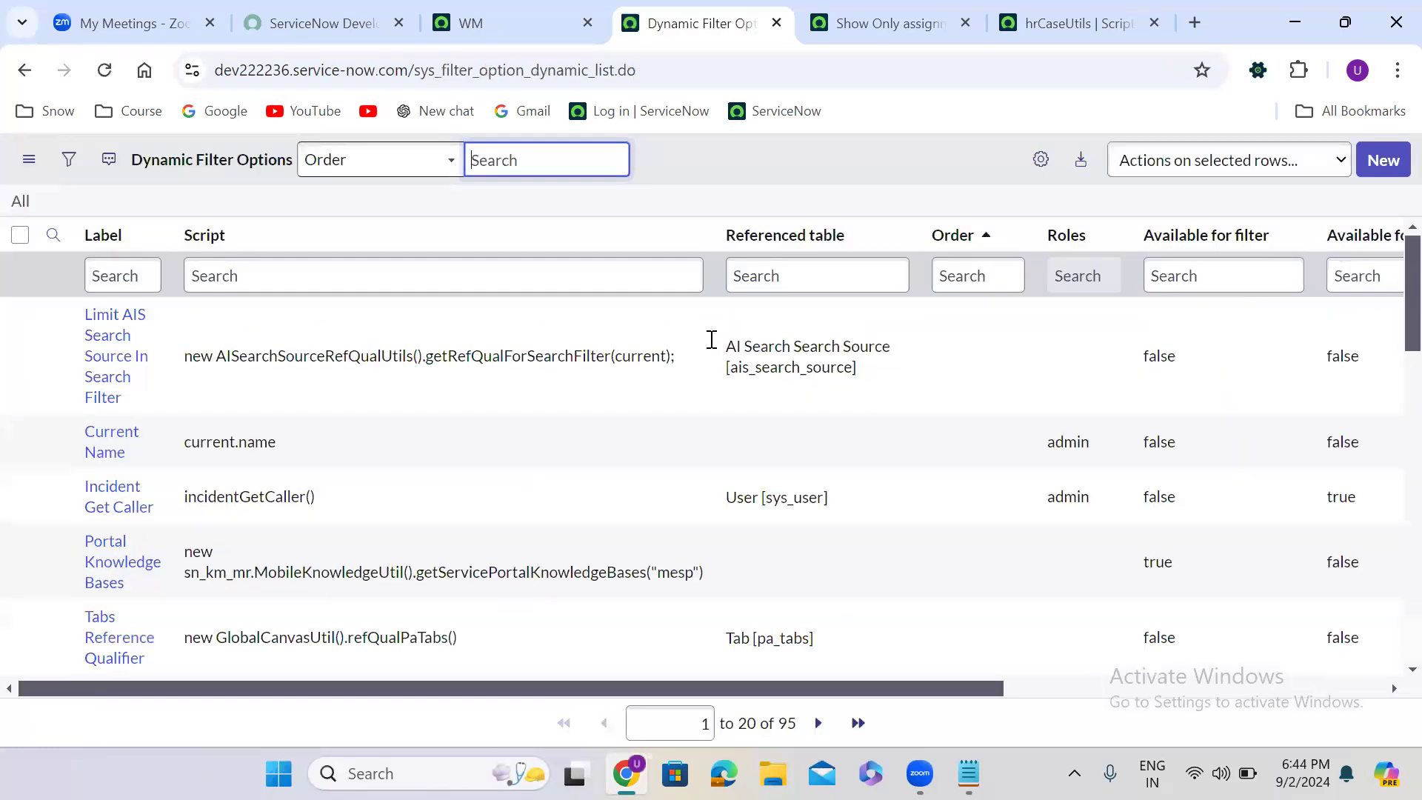
# - On the new HR Case form, set Assignment Group to AWS Developers and check which users the Assigned To lookup offers
pyautogui.click(23, 71)
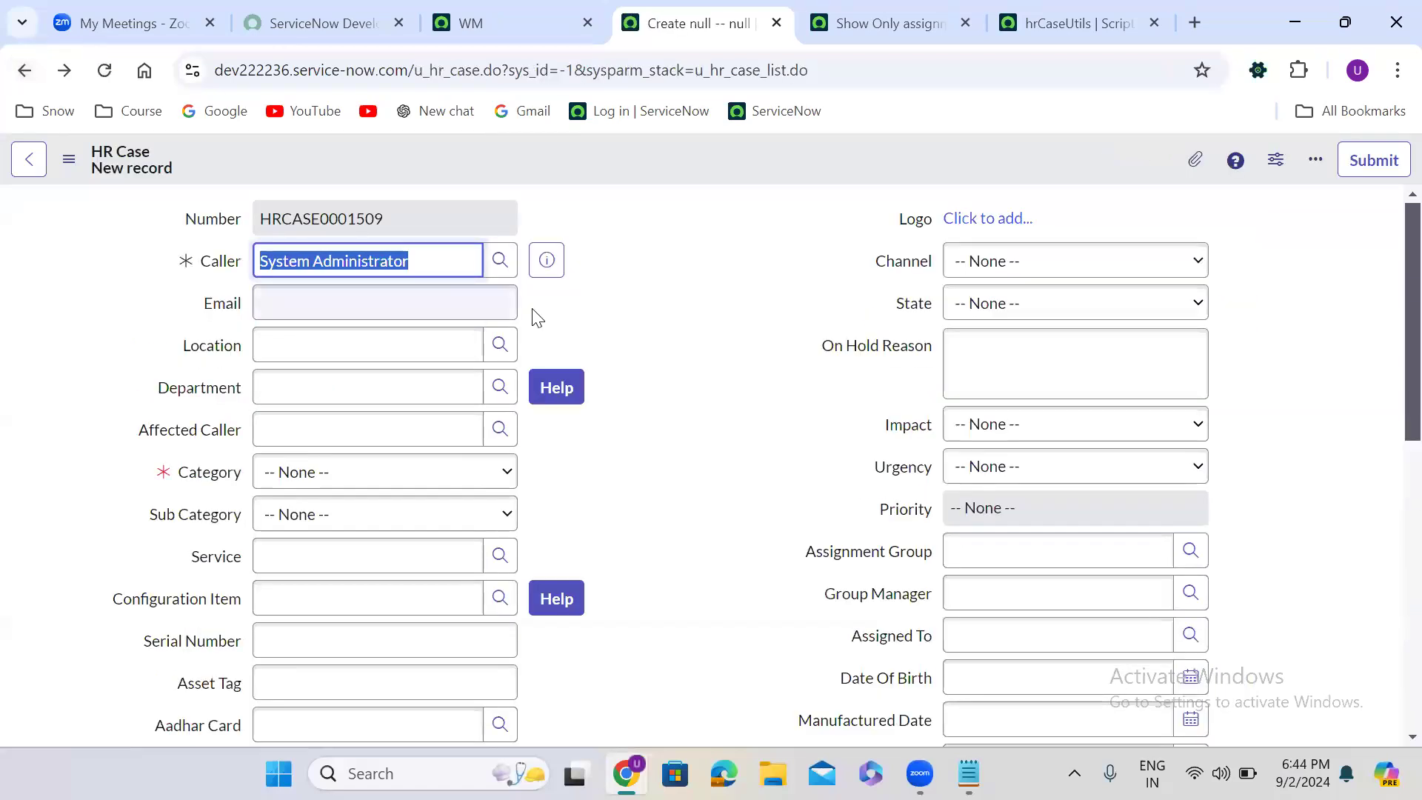
pyautogui.click(681, 413)
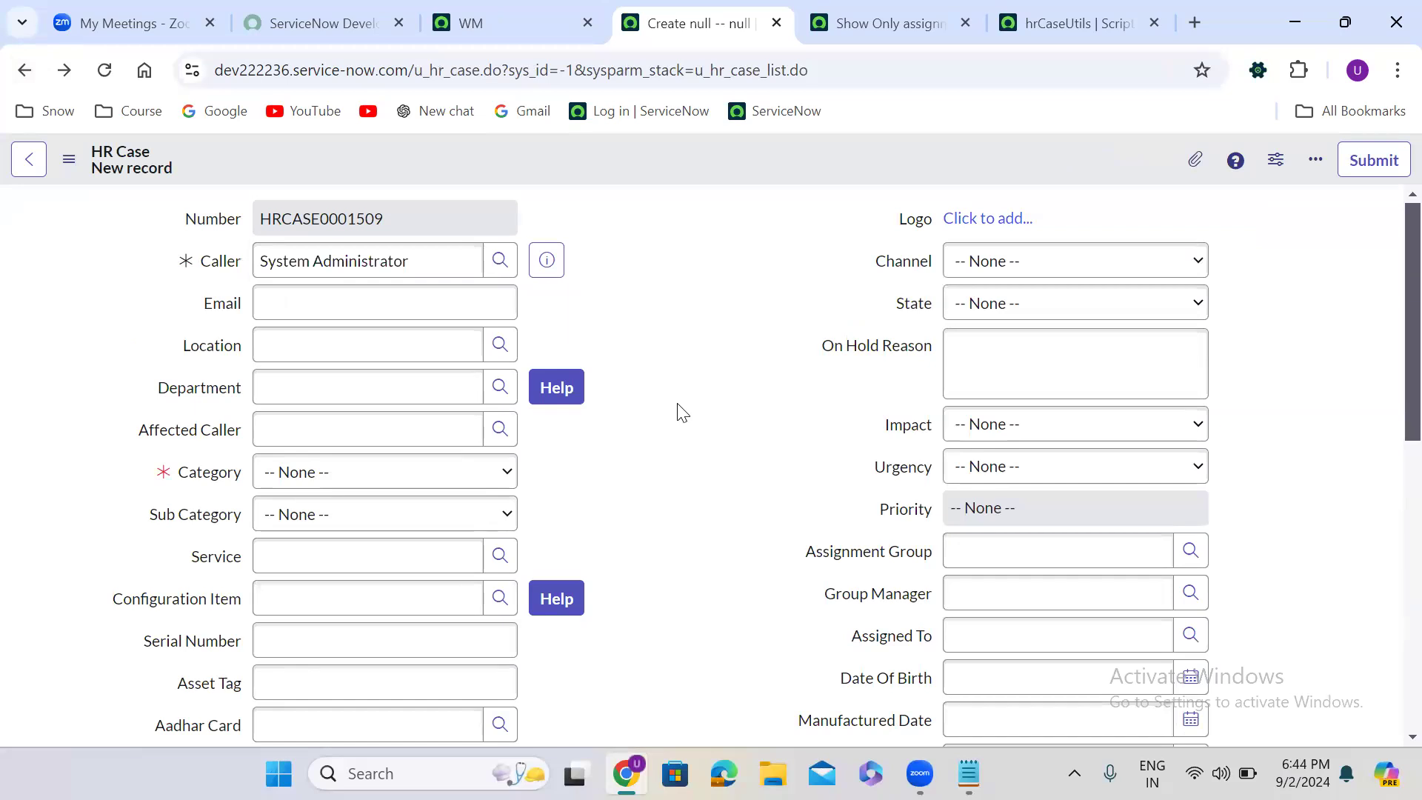
pyautogui.scroll(-4, 681, 412)
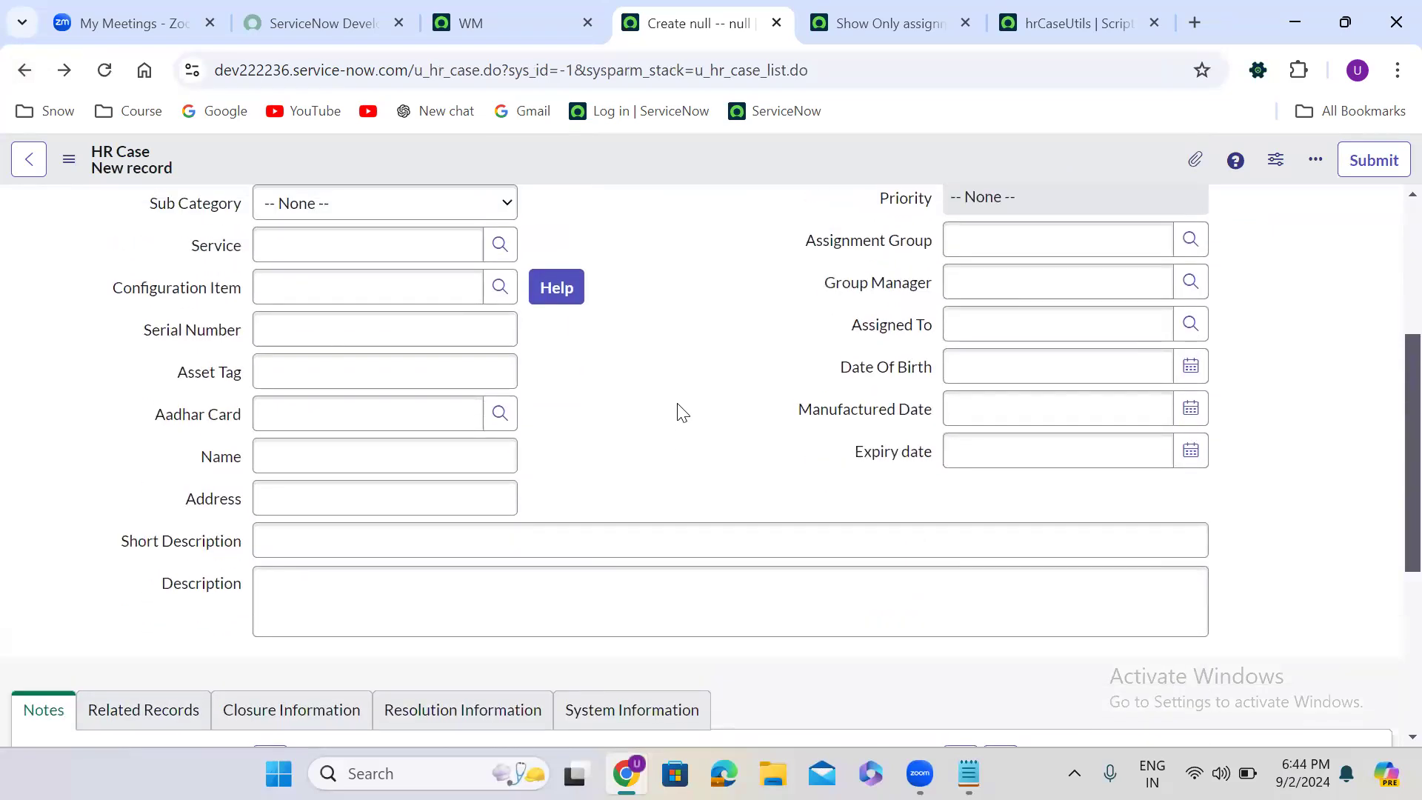
pyautogui.scroll(3, 676, 409)
pyautogui.scroll(-1, 676, 409)
pyautogui.click(997, 377)
pyautogui.write('aws')
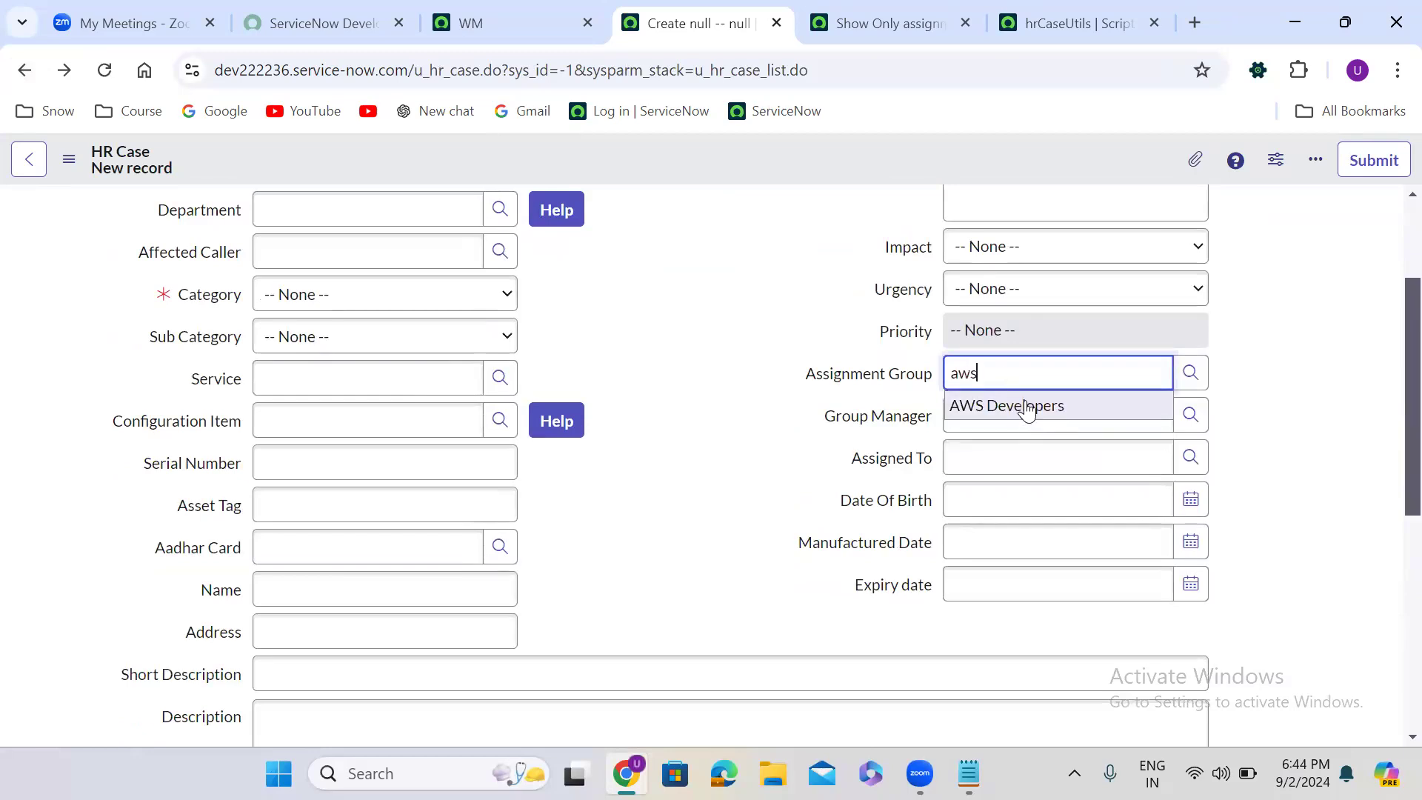
pyautogui.click(1026, 406)
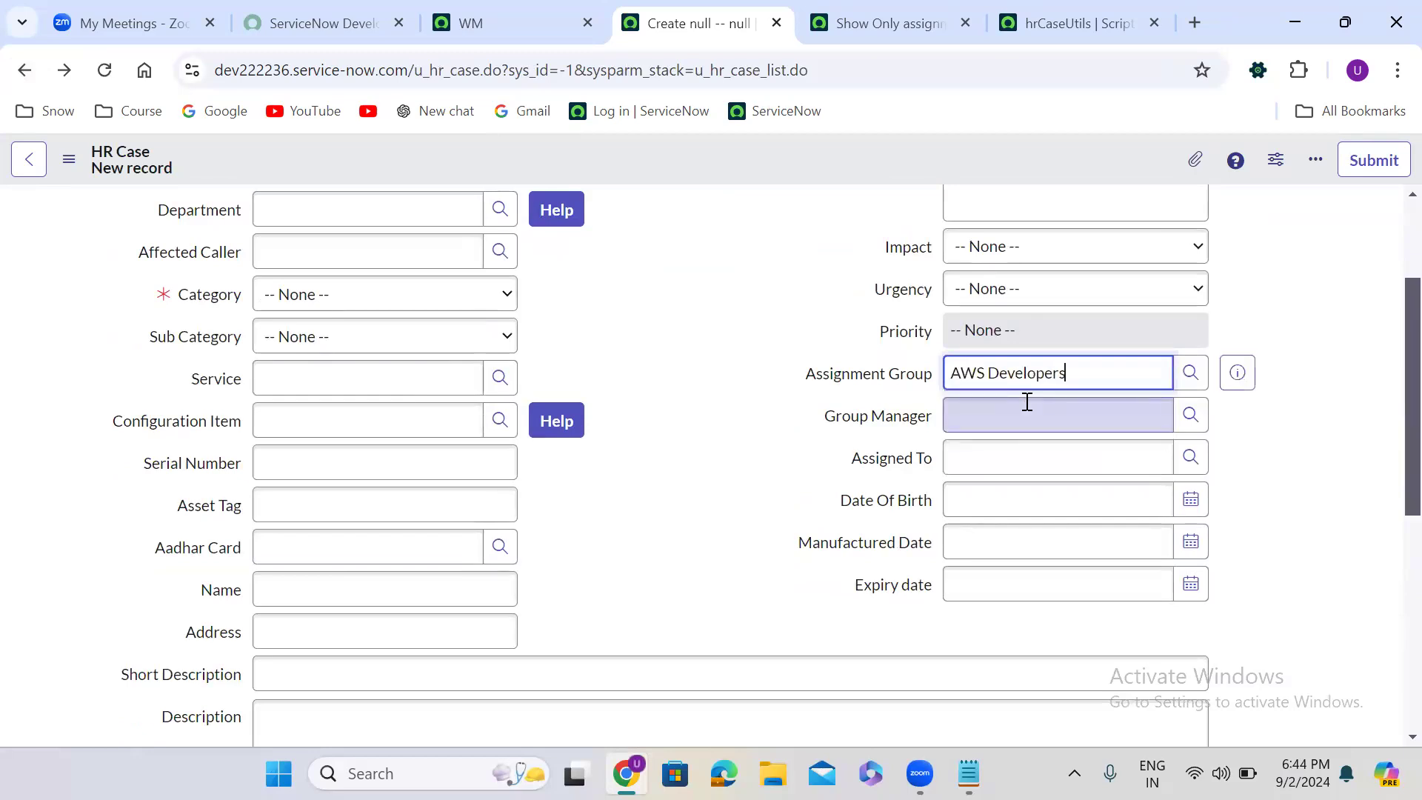
pyautogui.click(1190, 457)
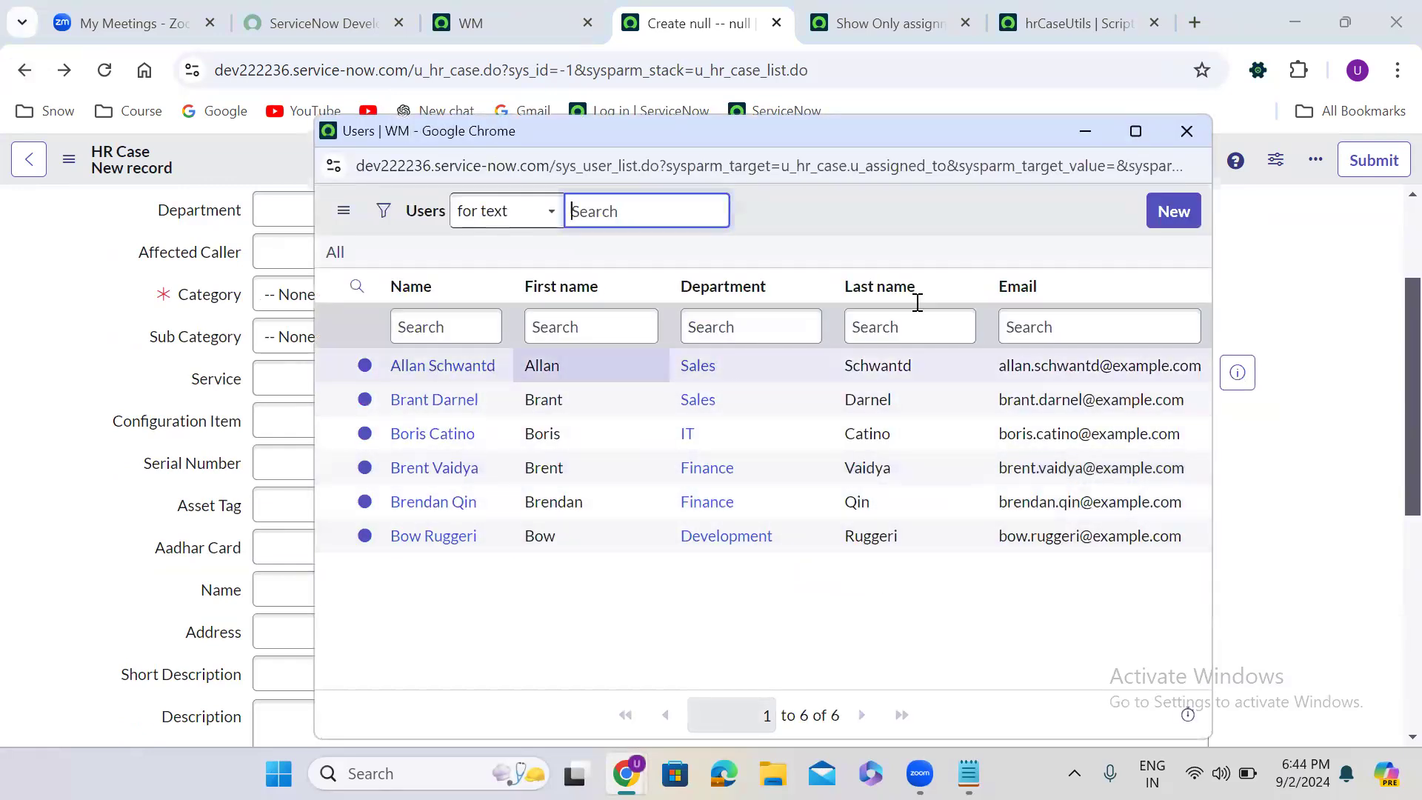
pyautogui.click(1203, 137)
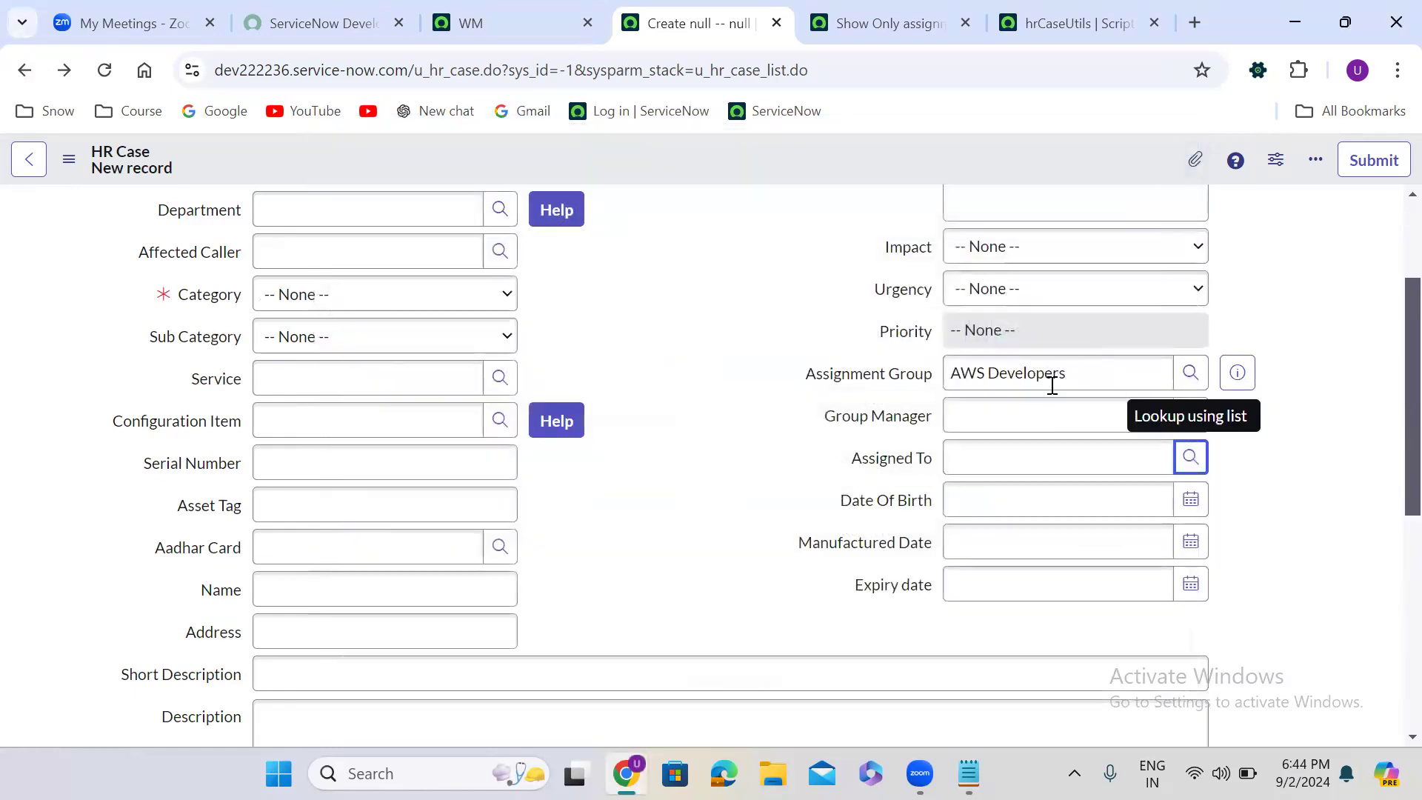
# - Change Assignment Group to Salesforce Developers and check the users in the Assigned To lookup
pyautogui.tripleClick(1037, 381)
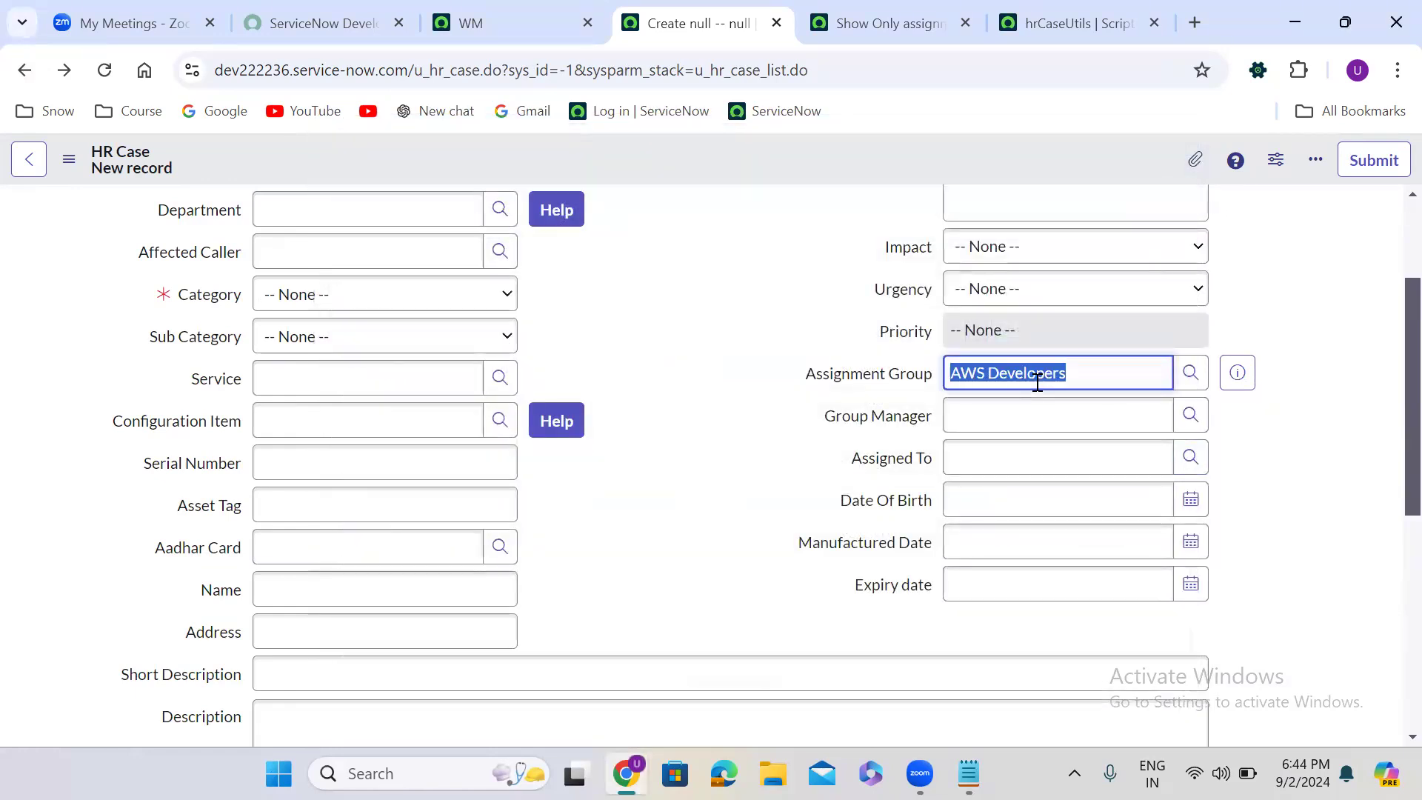
pyautogui.write('sal')
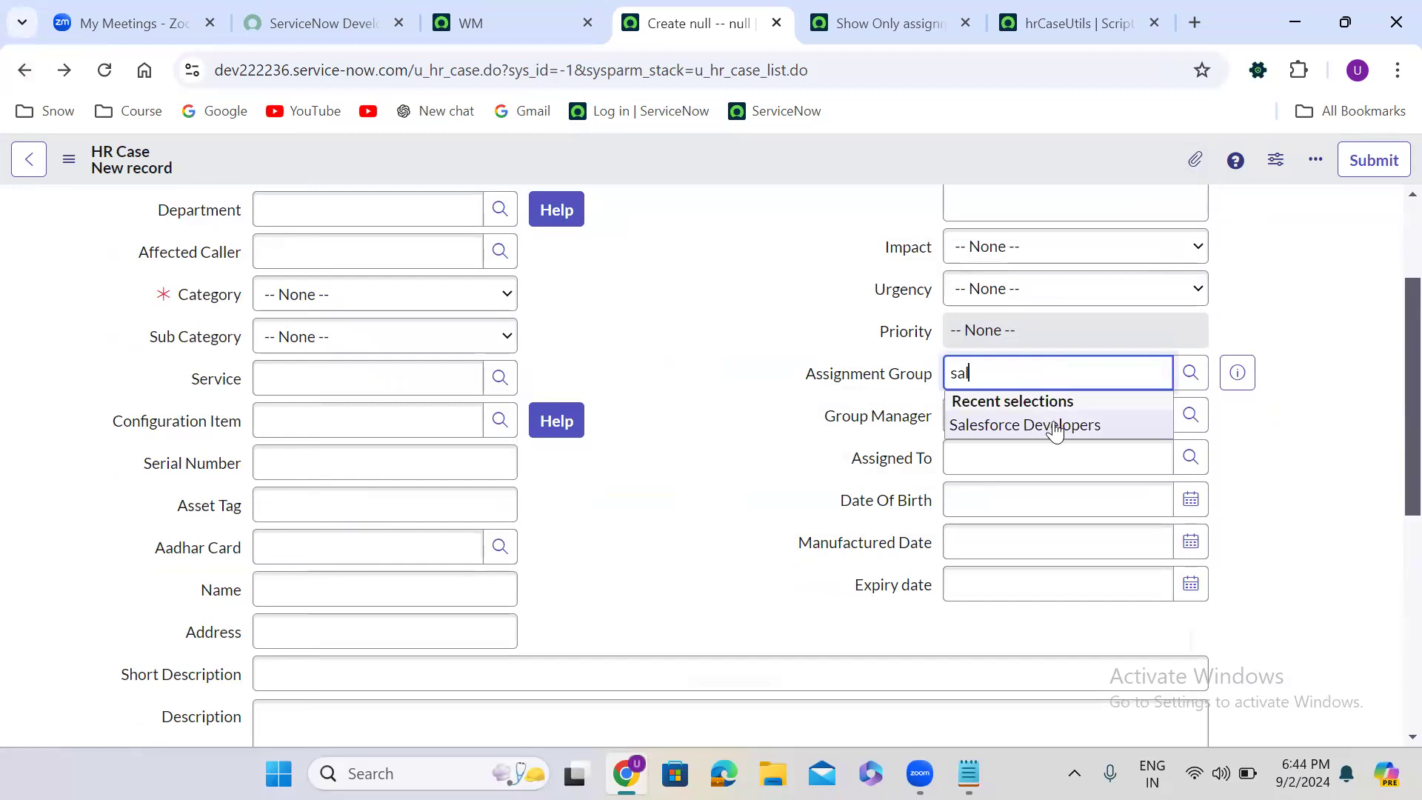
pyautogui.click(1047, 422)
pyautogui.click(1191, 458)
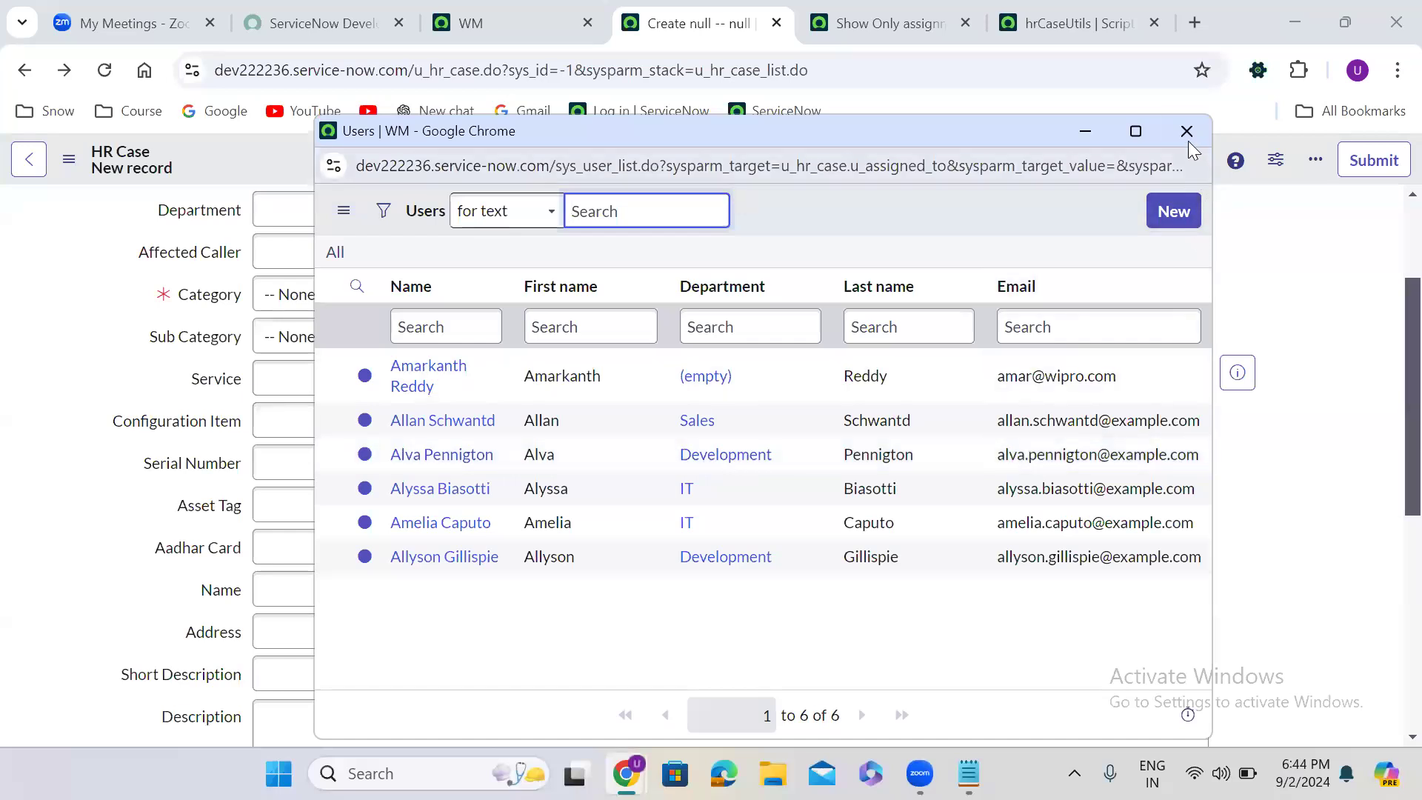
# - Change Assignment Group to CAB Approval, check the users in the Assigned To lookup and close the lookup
pyautogui.click(972, 372)
pyautogui.tripleClick(976, 376)
pyautogui.write('dab')
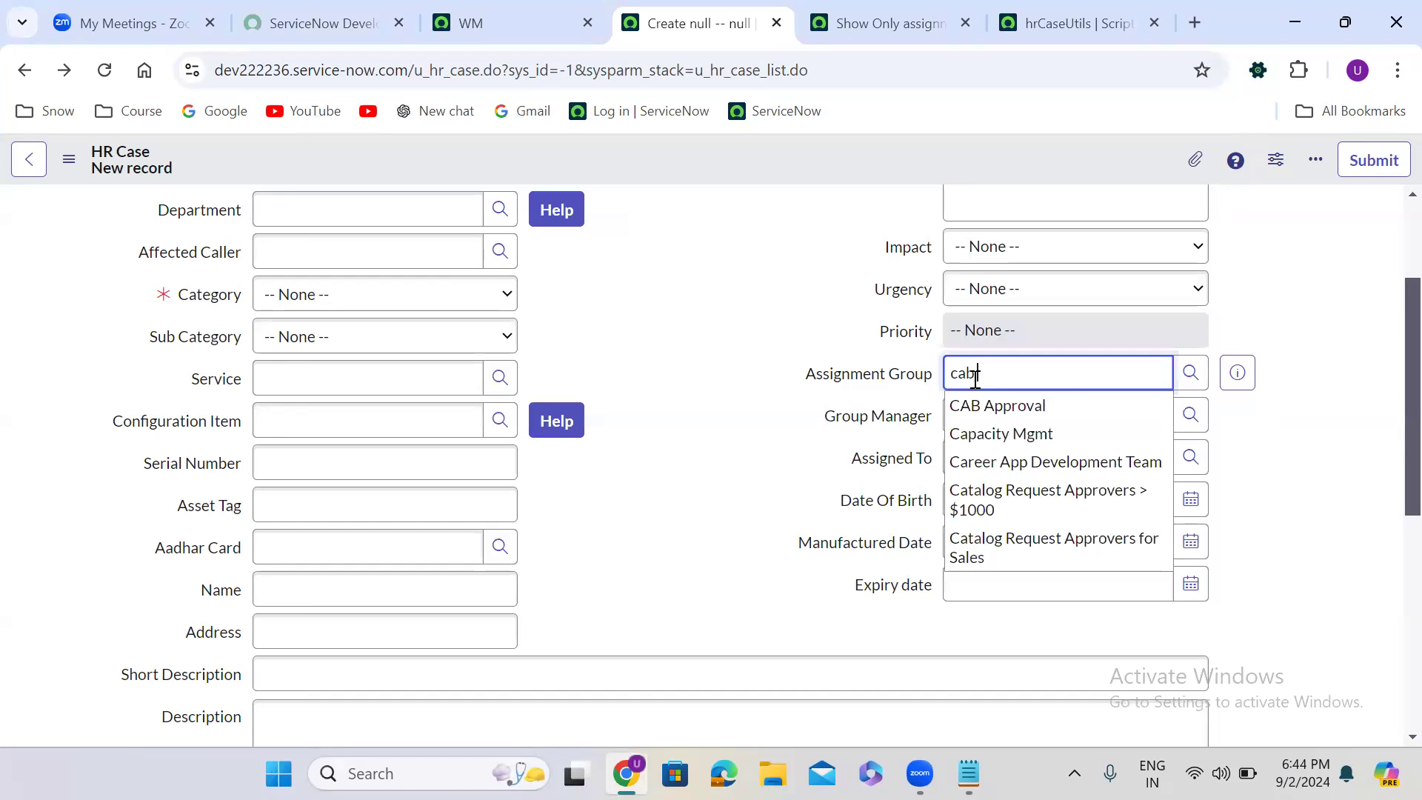
pyautogui.click(1012, 410)
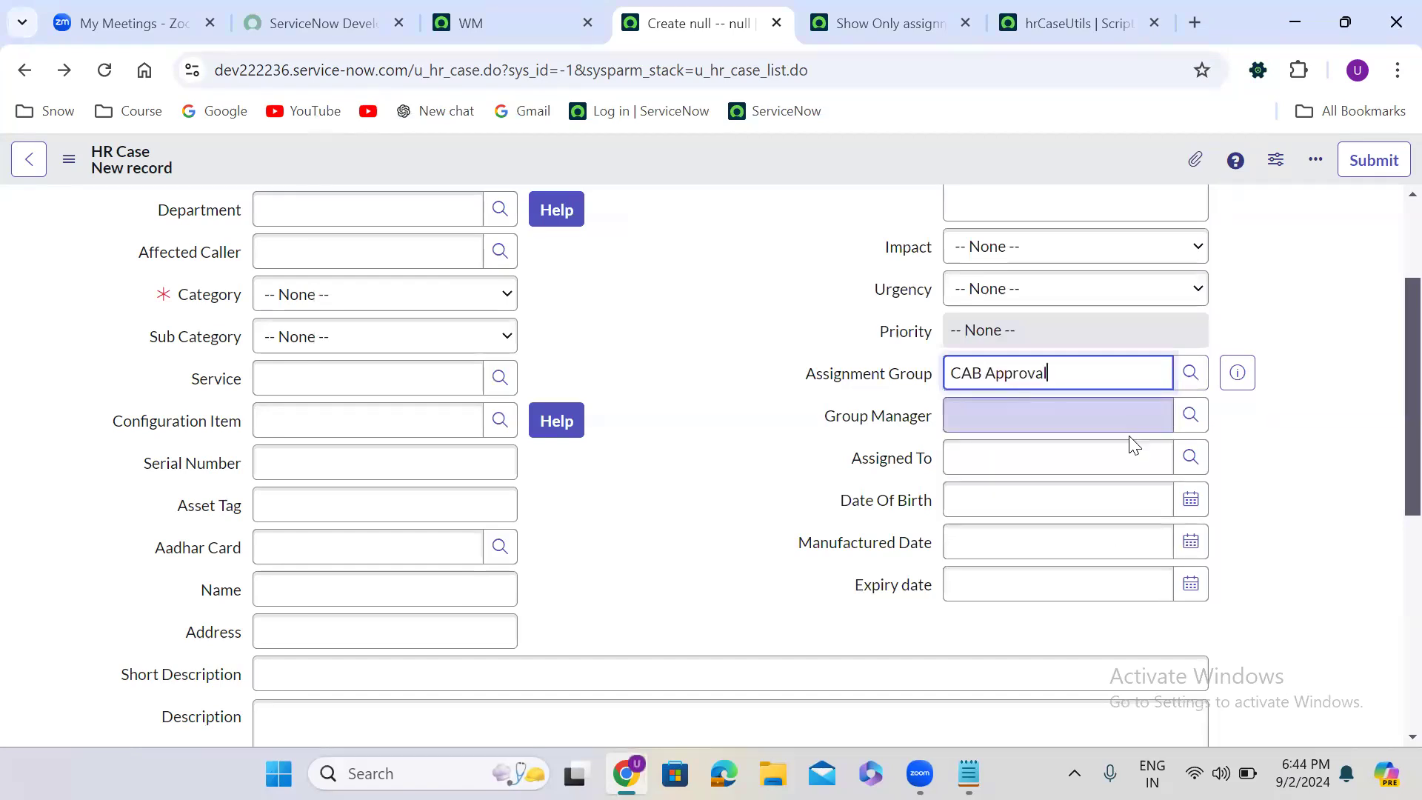
pyautogui.click(1192, 460)
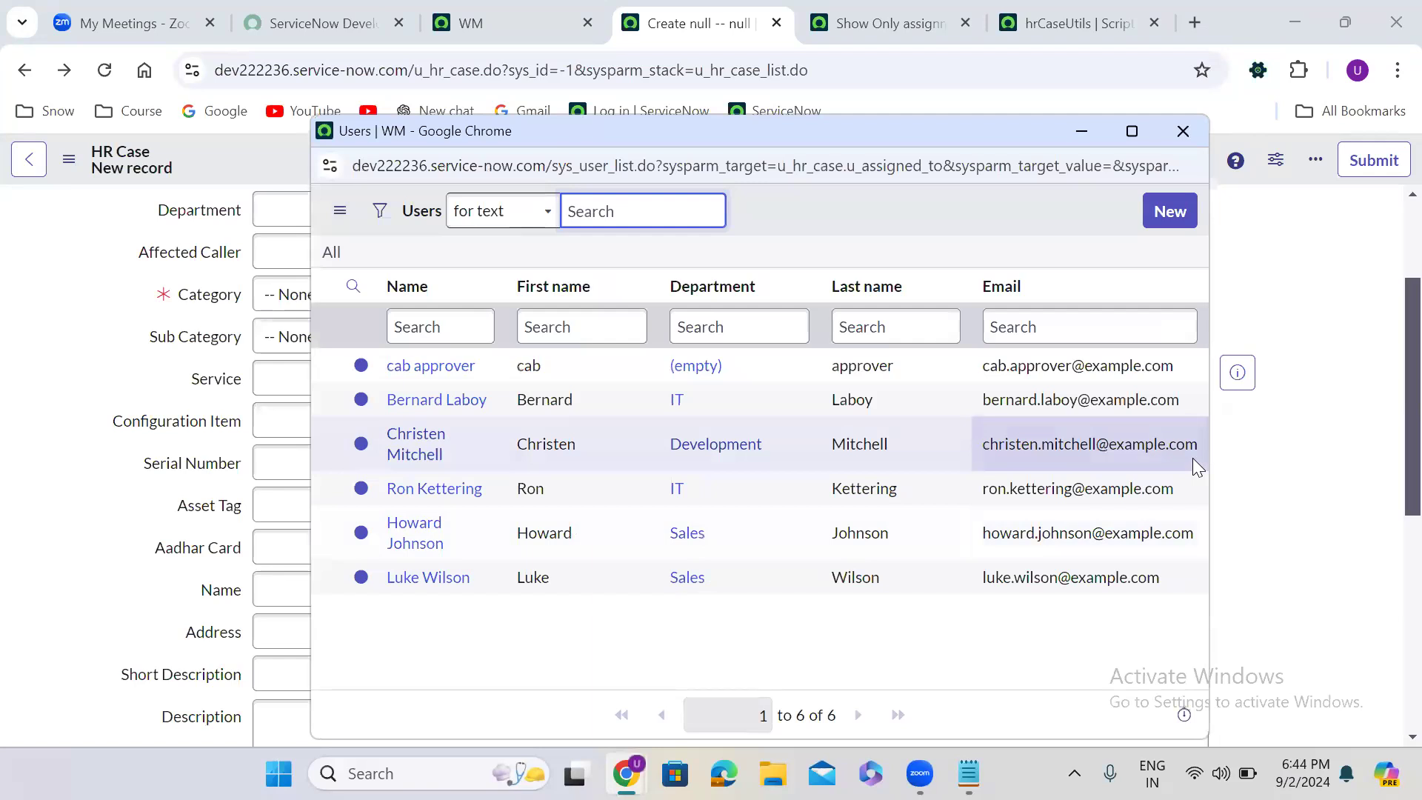
pyautogui.click(1183, 131)
# - Change Assignment Group to Application Development, check which users the Assigned To lookup offers and close the lookup
pyautogui.tripleClick(1041, 370)
pyautogui.write('app')
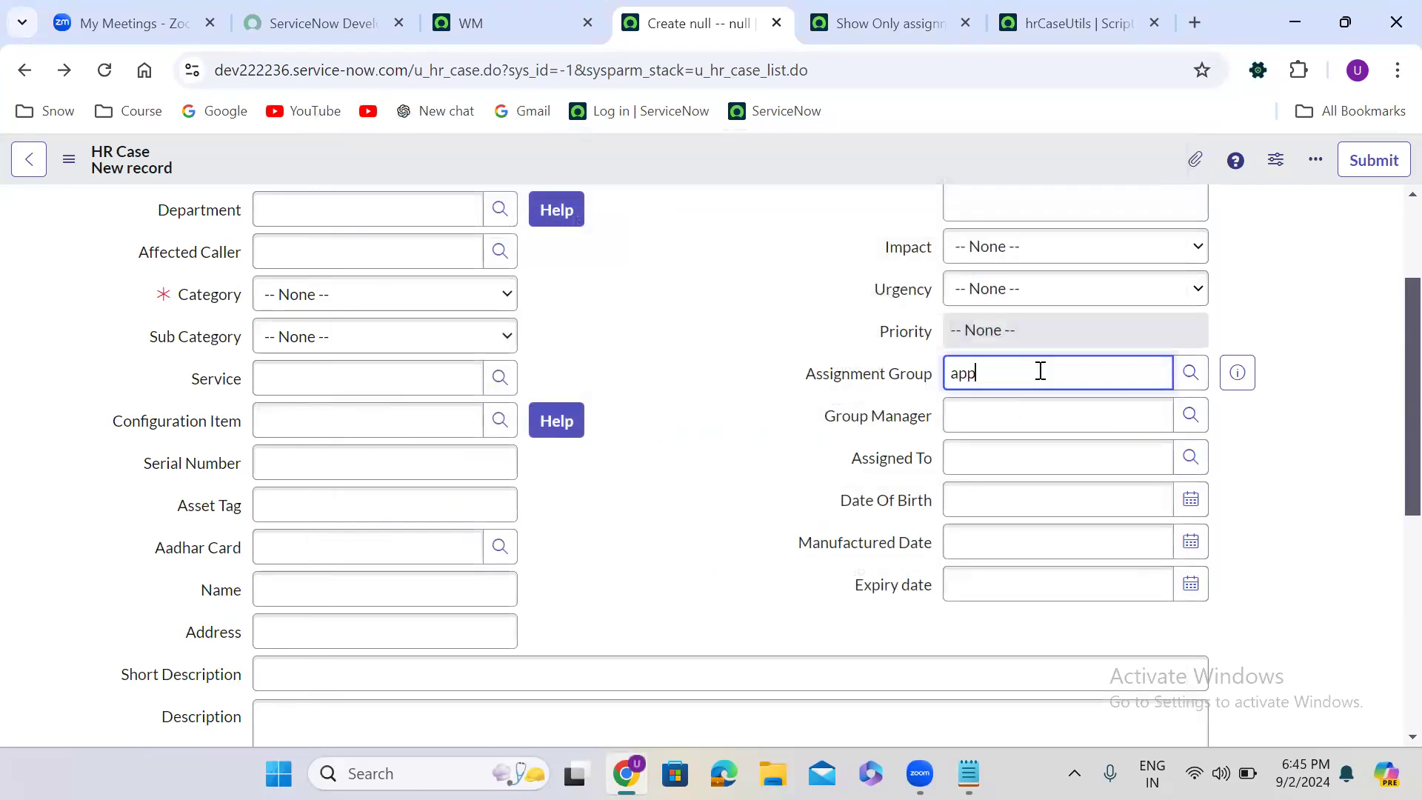
pyautogui.click(1037, 435)
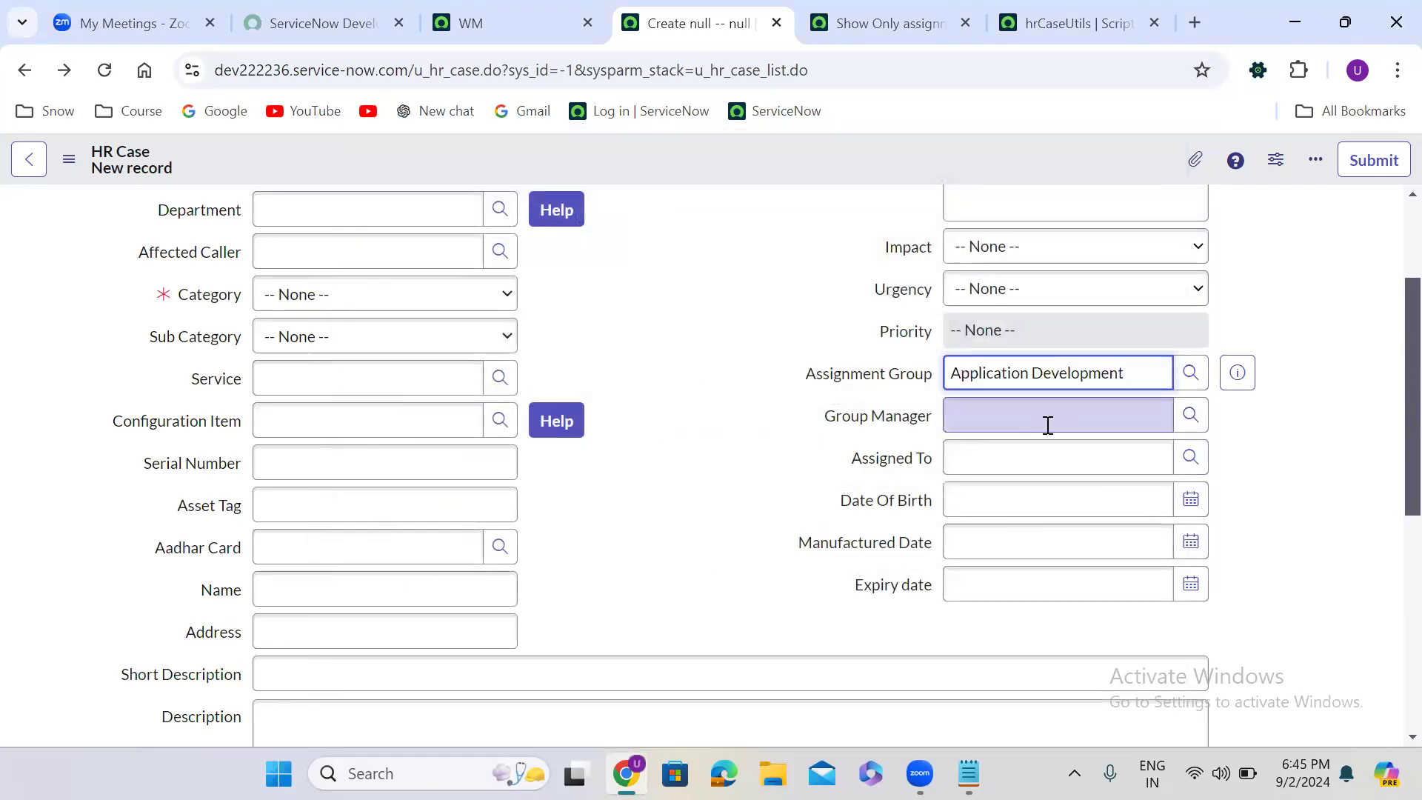
pyautogui.click(1196, 464)
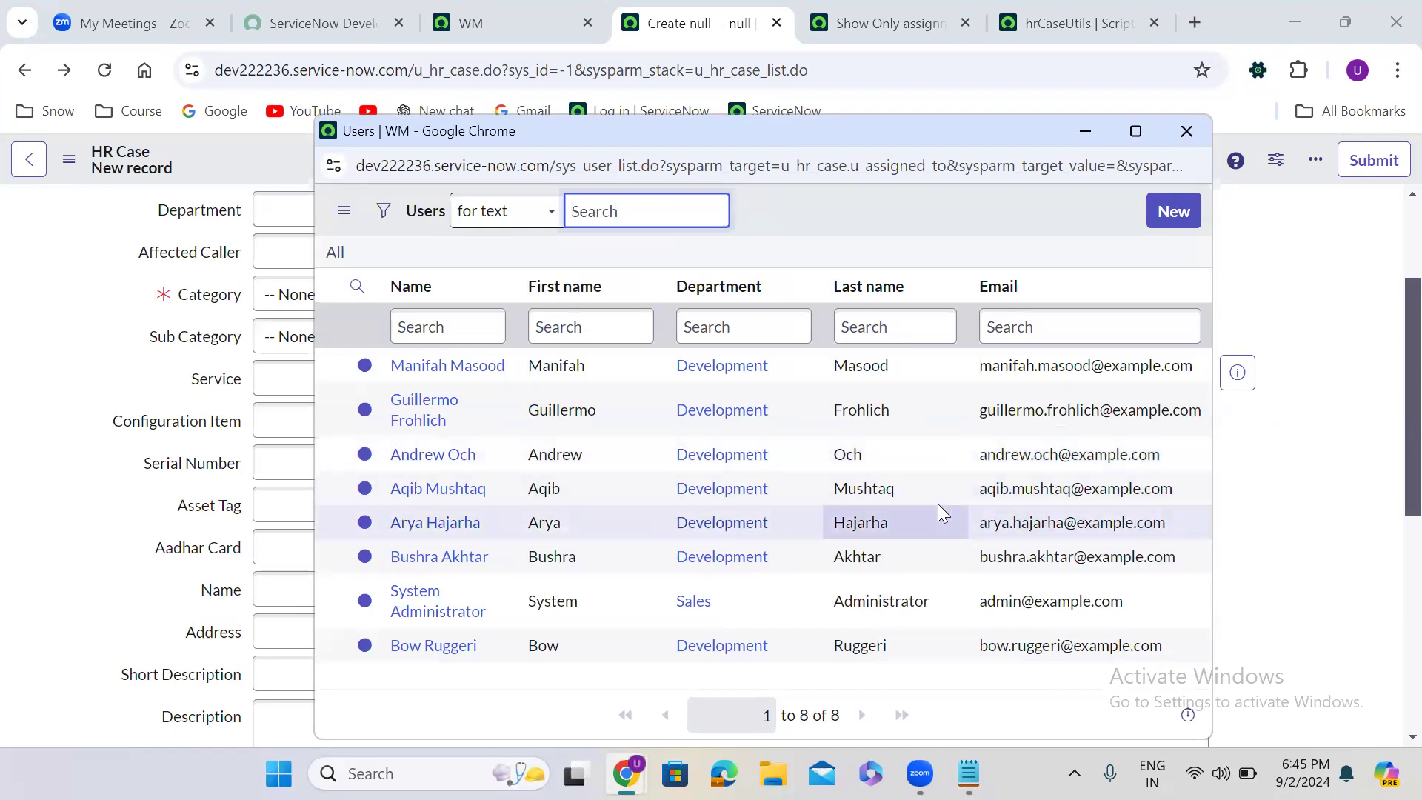
pyautogui.click(1184, 136)
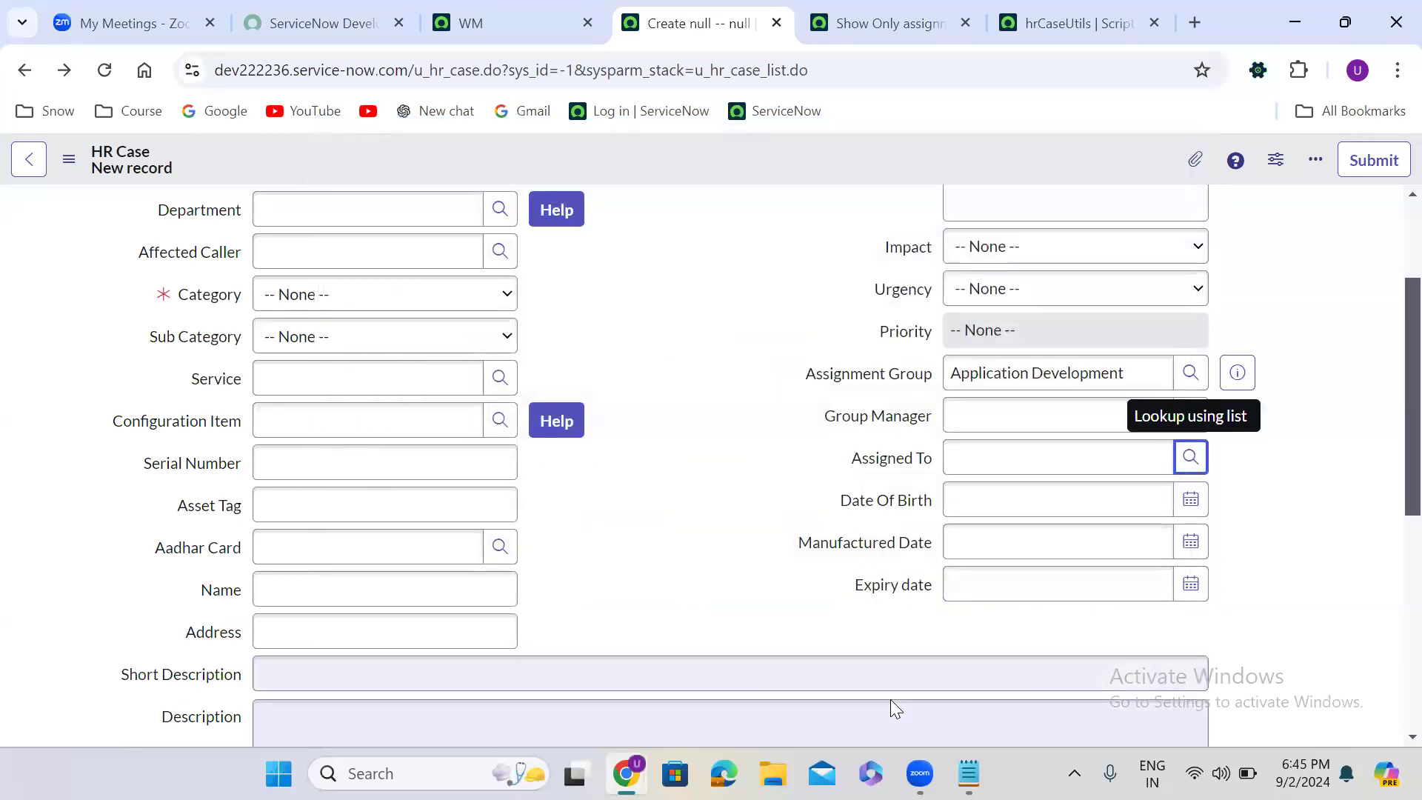
# - Switch to Notepad to review the notes on Simple, Dynamic and Advanced reference qualifiers, and minimize it
pyautogui.click(968, 773)
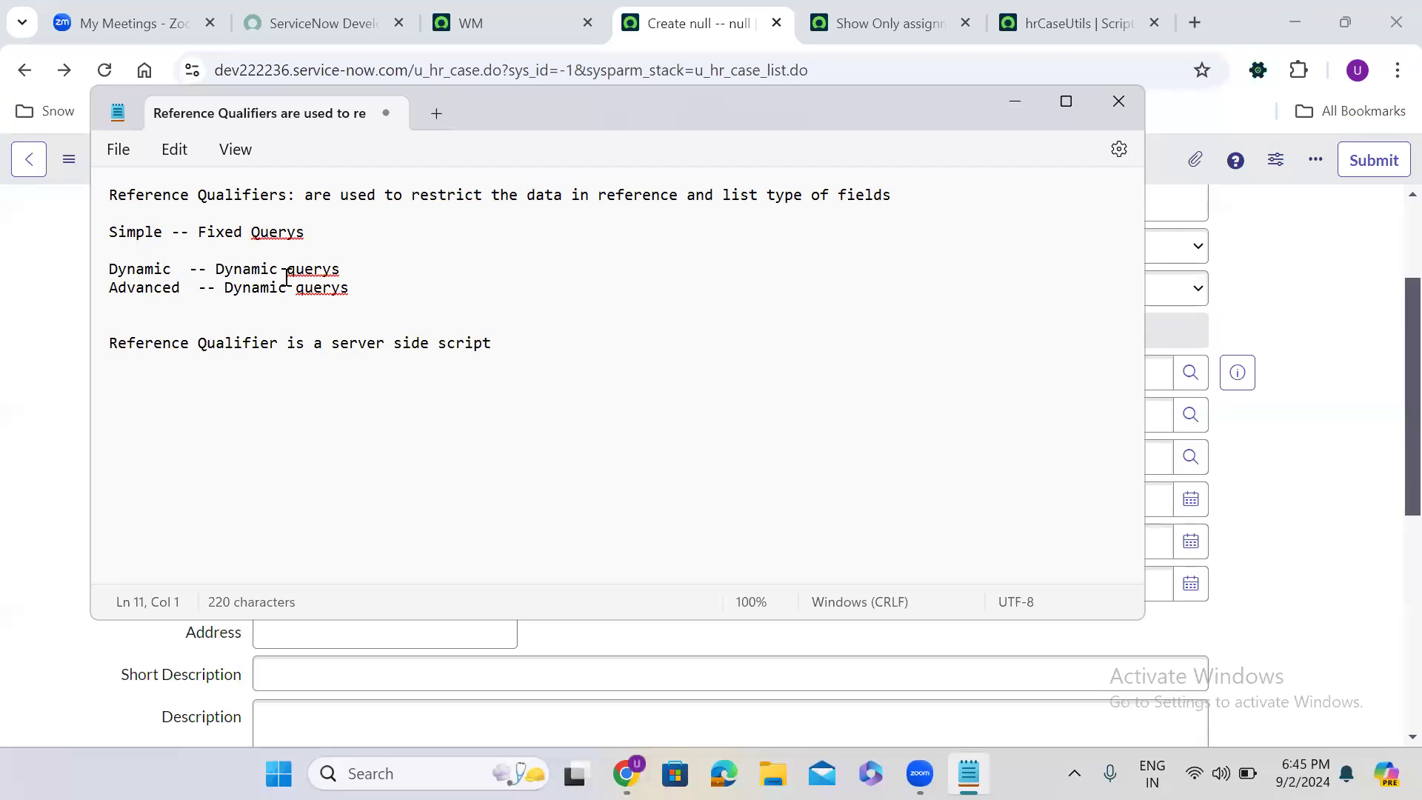
pyautogui.click(521, 656)
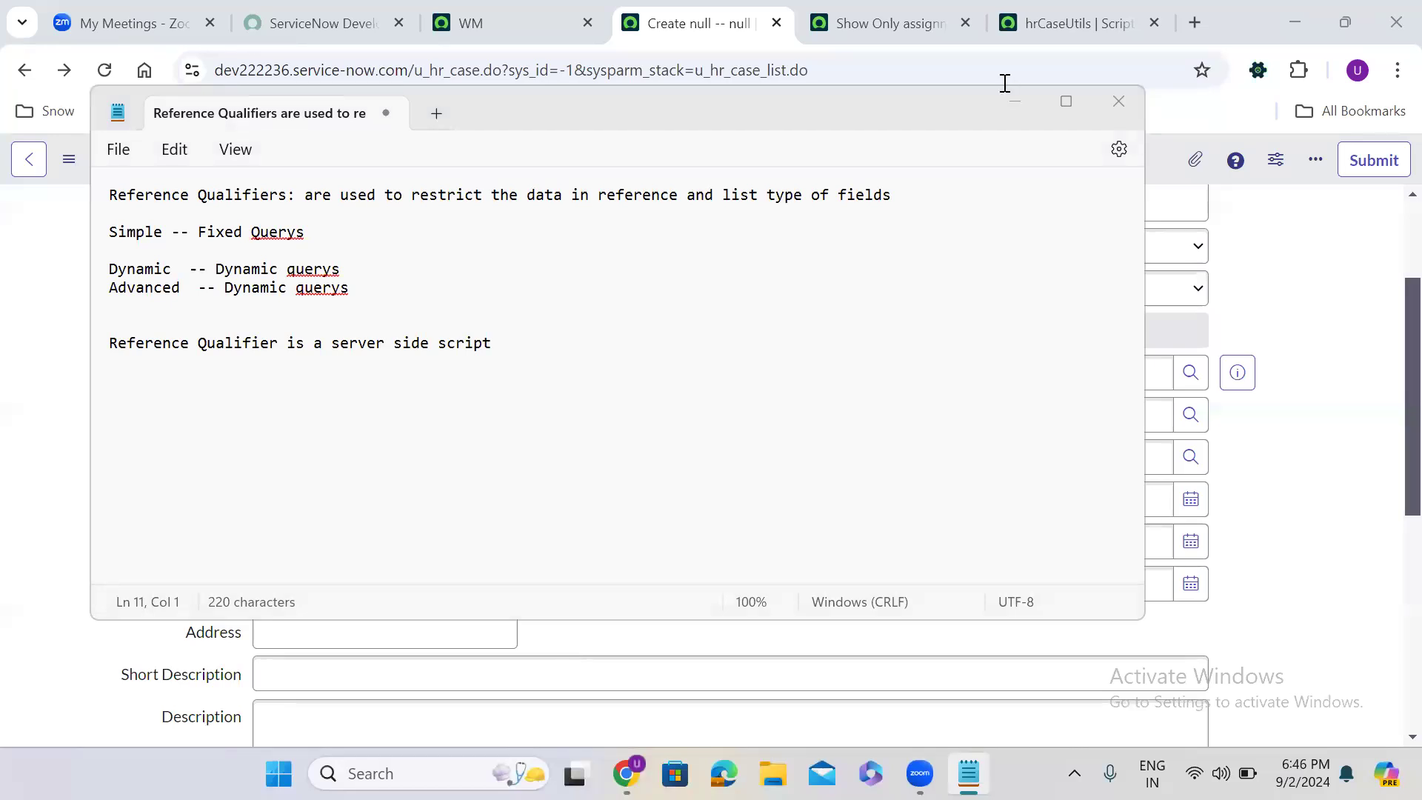
pyautogui.click(1016, 103)
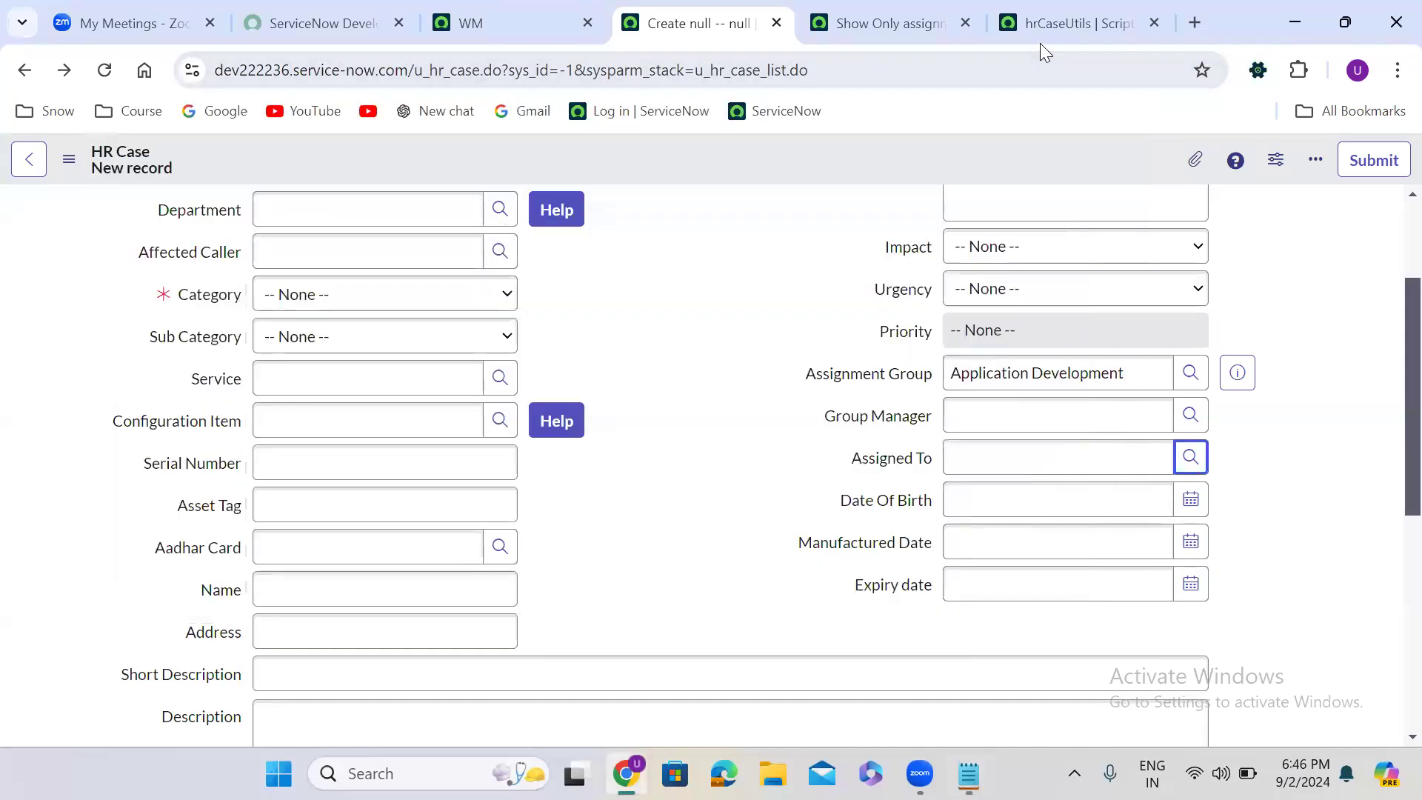
# - Review the showOnlyGroupMembersCondition function in hrCaseUtils and the dynamic filter option's script that calls it
pyautogui.click(1055, 26)
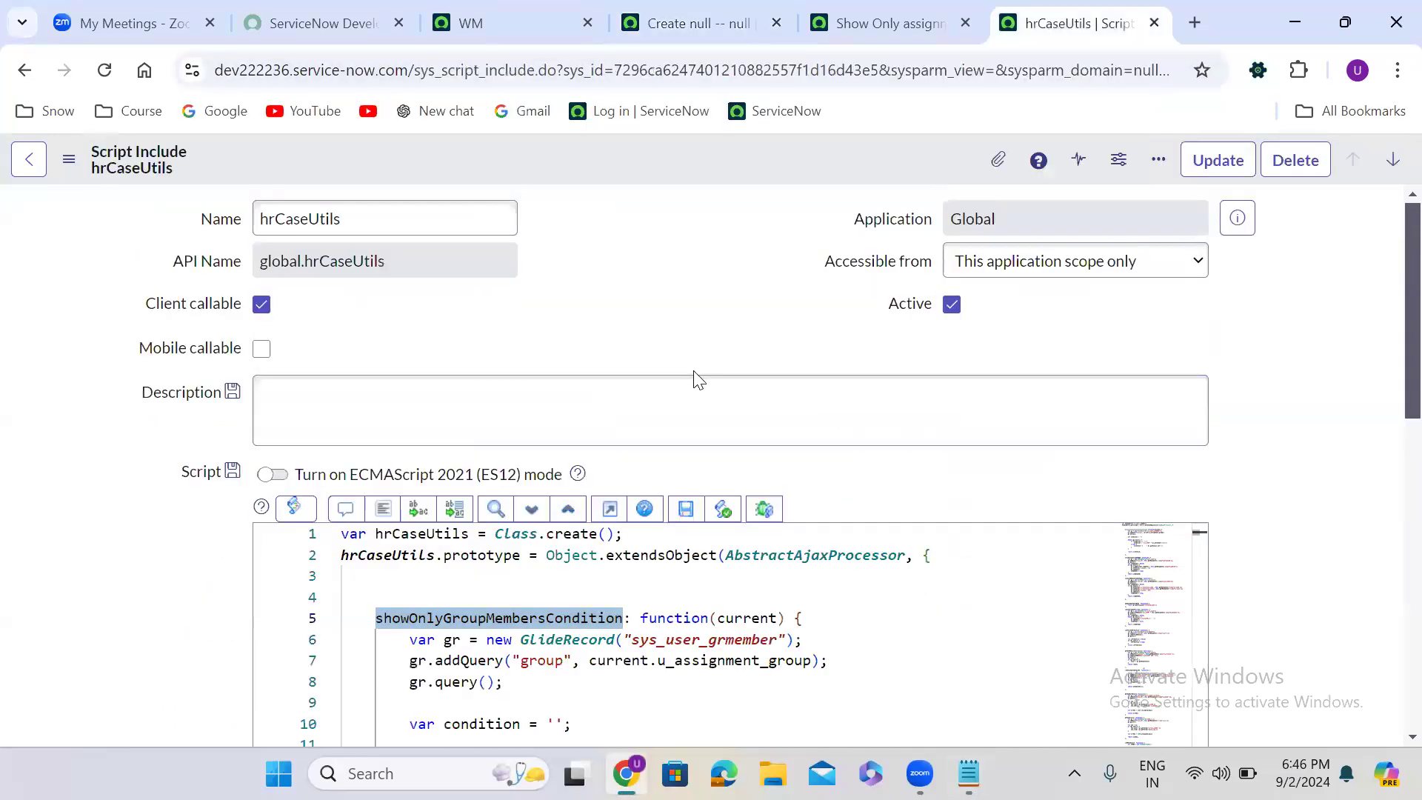
pyautogui.scroll(-4, 696, 377)
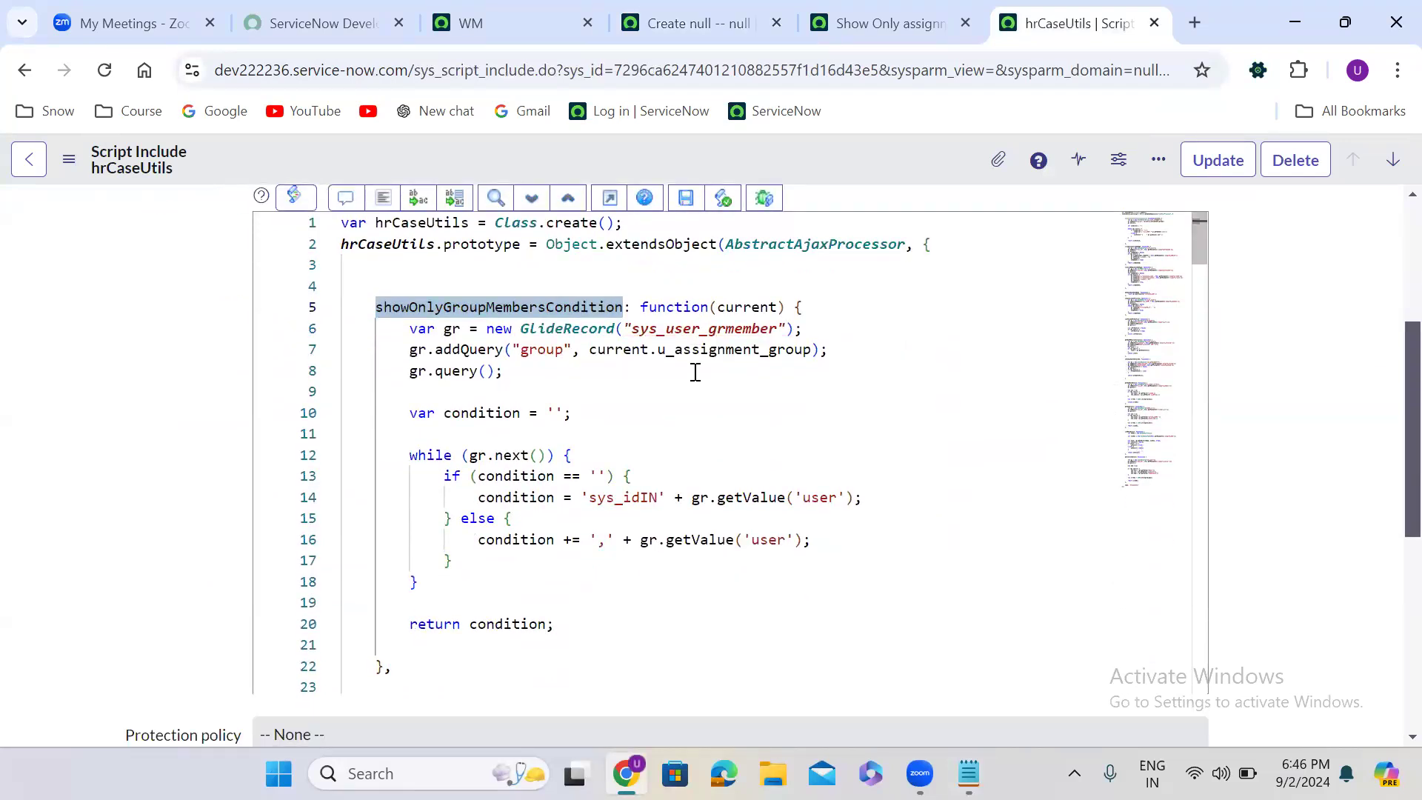
pyautogui.click(868, 24)
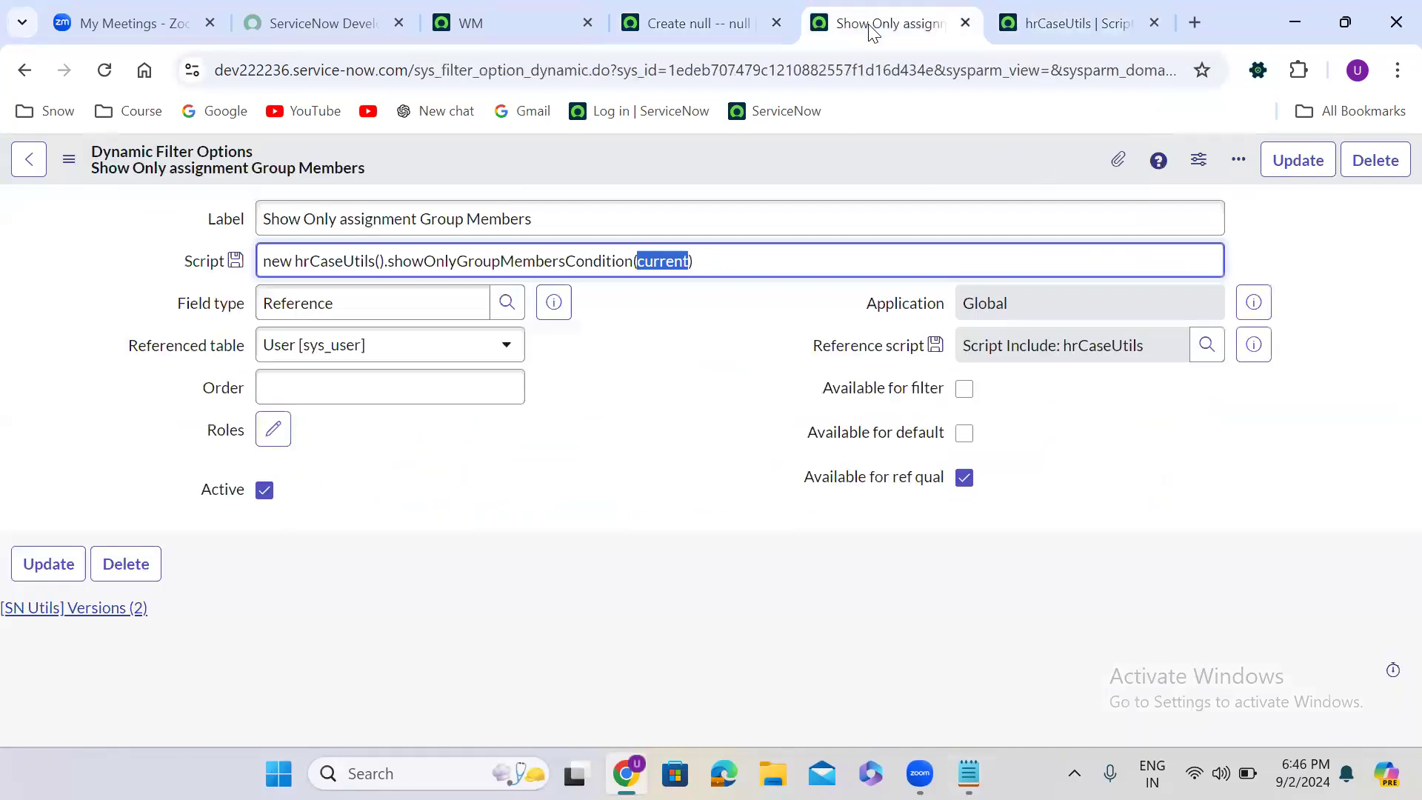
pyautogui.click(687, 379)
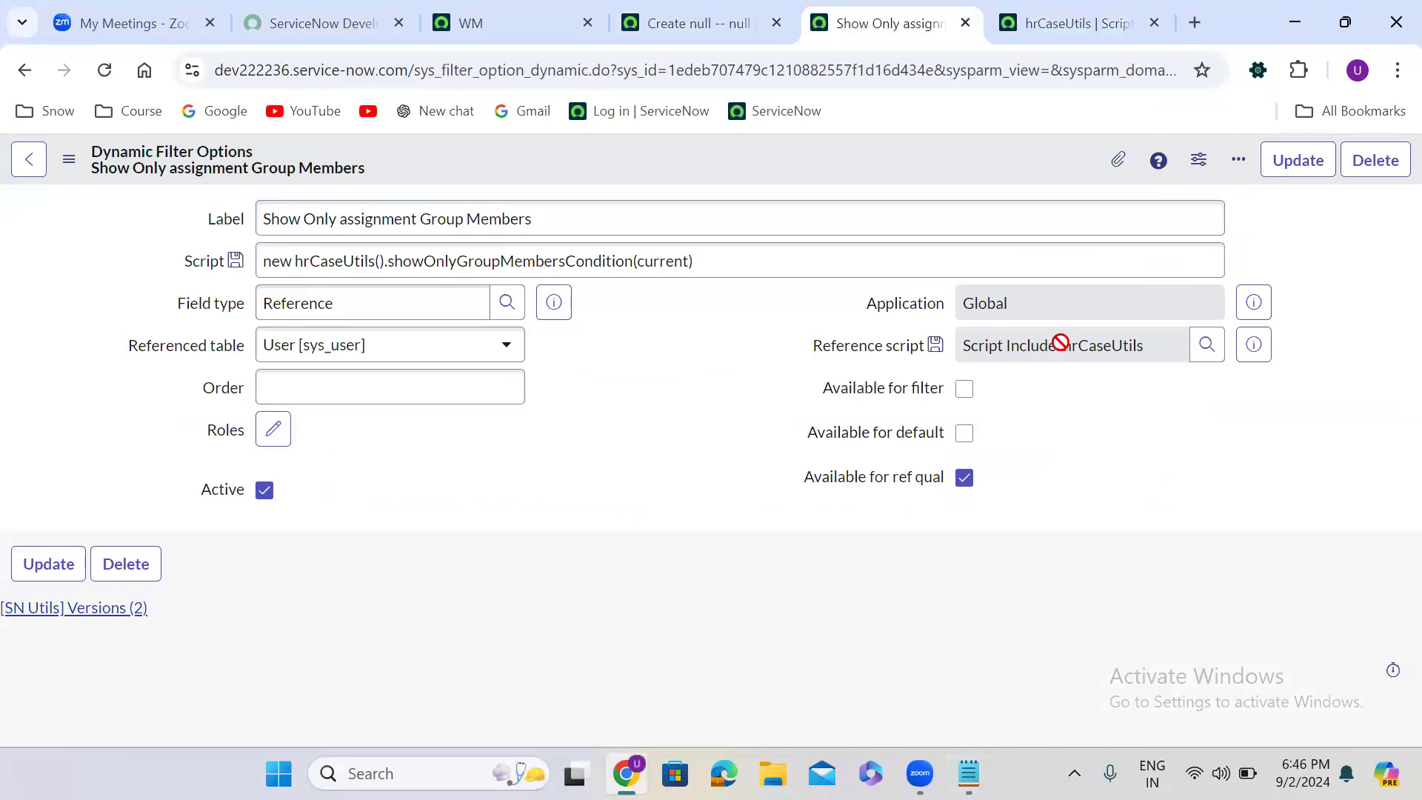
pyautogui.click(524, 264)
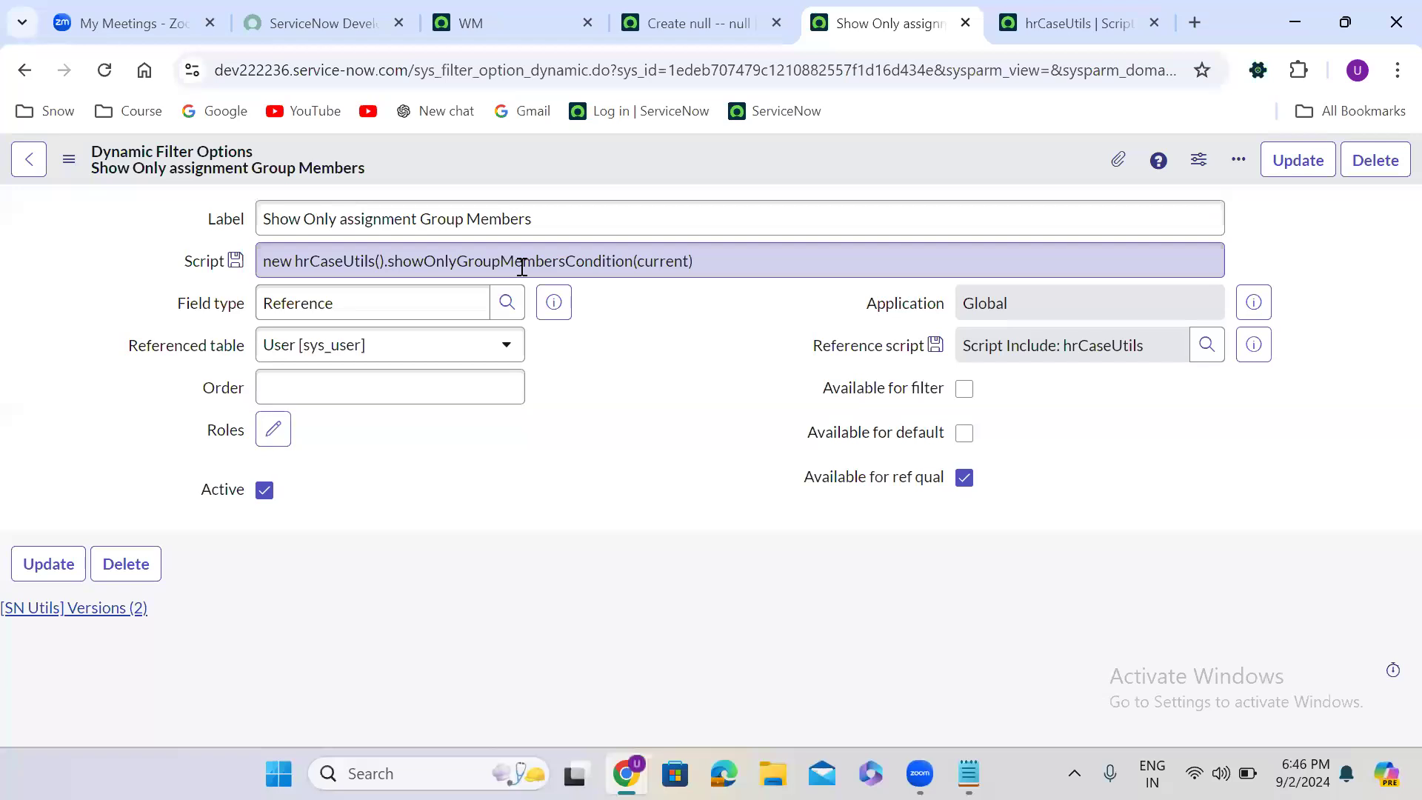
# - Open Assigned To's dictionary entry, discarding the unsaved HR case, and switch its reference qualifier type to Advanced
pyautogui.click(703, 10)
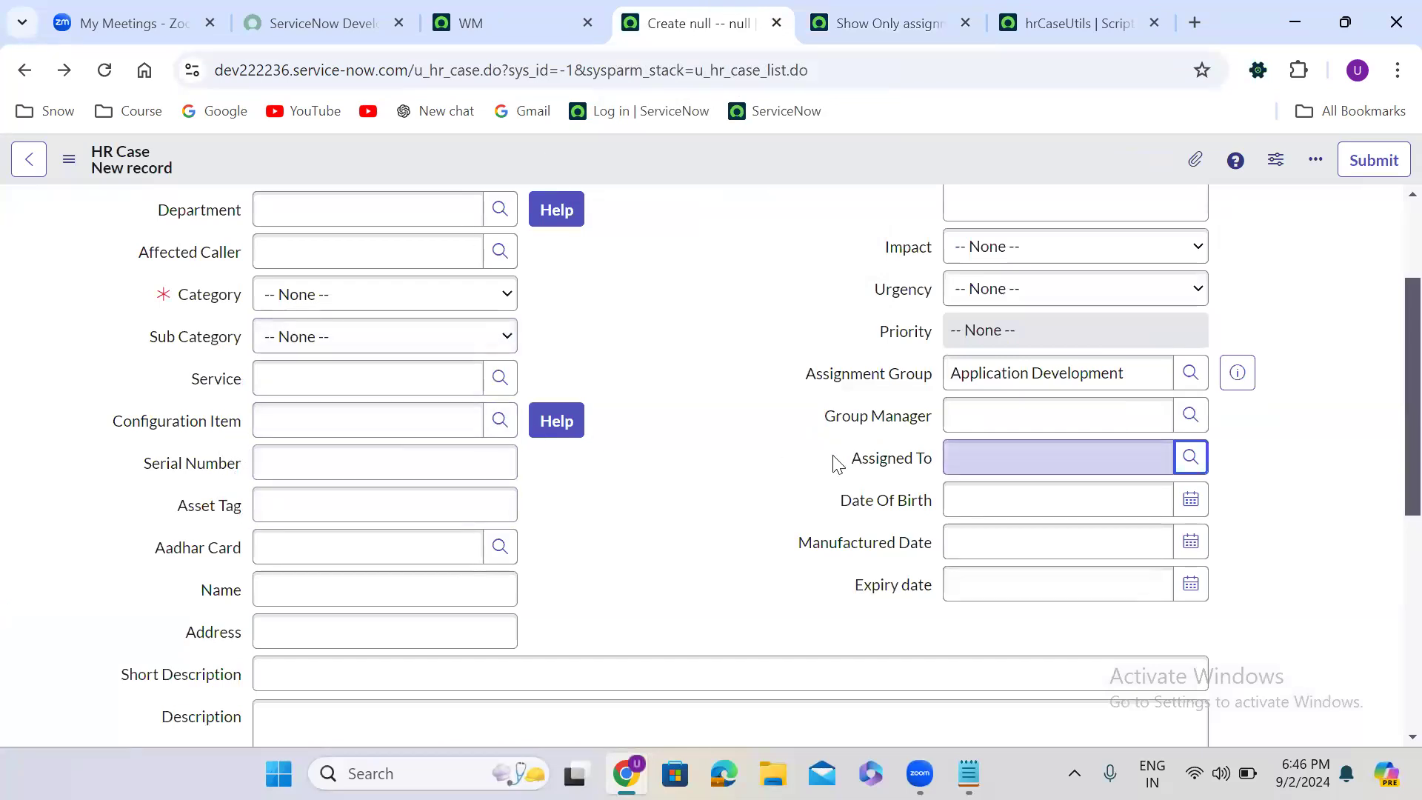
pyautogui.rightClick(909, 453)
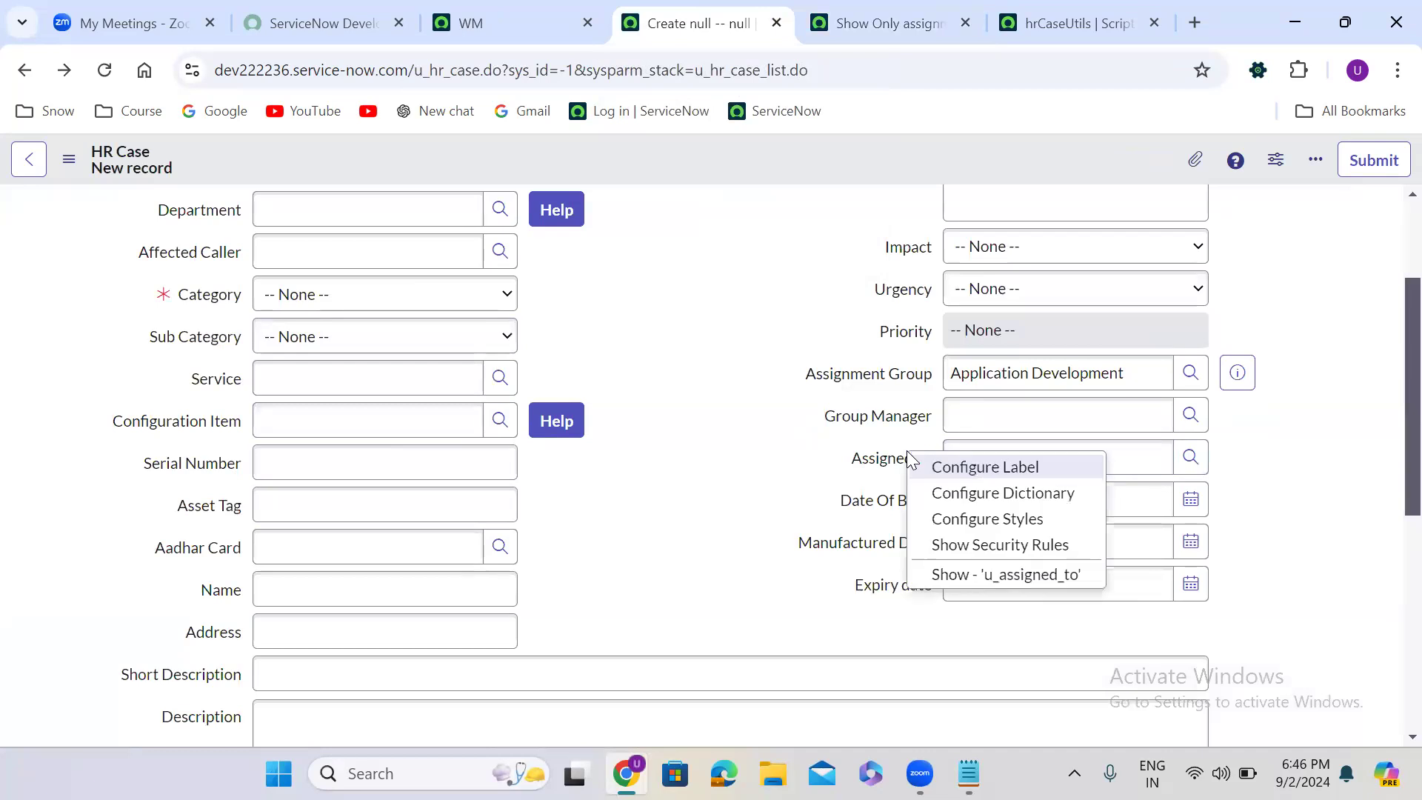
pyautogui.click(1011, 494)
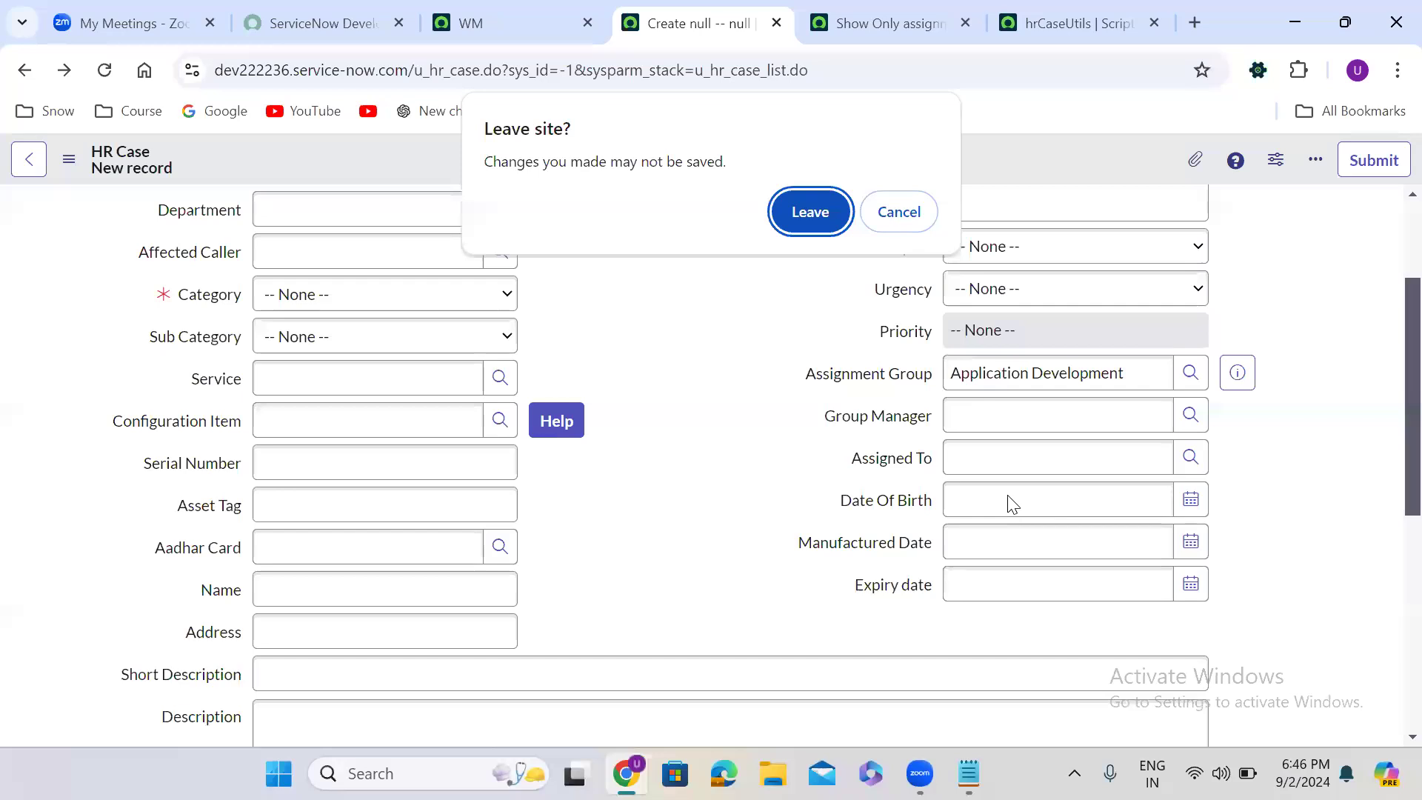
pyautogui.click(809, 212)
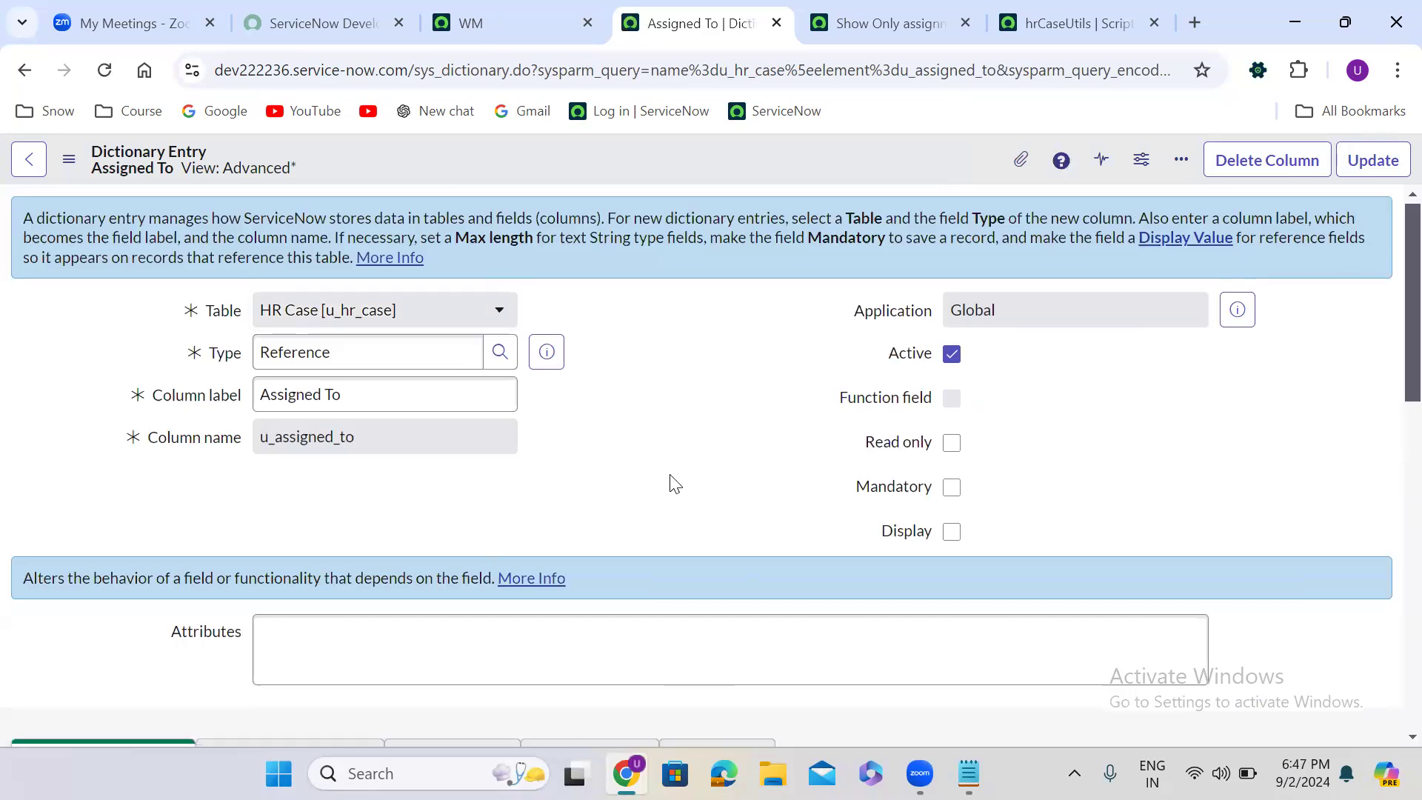
pyautogui.scroll(-5, 672, 482)
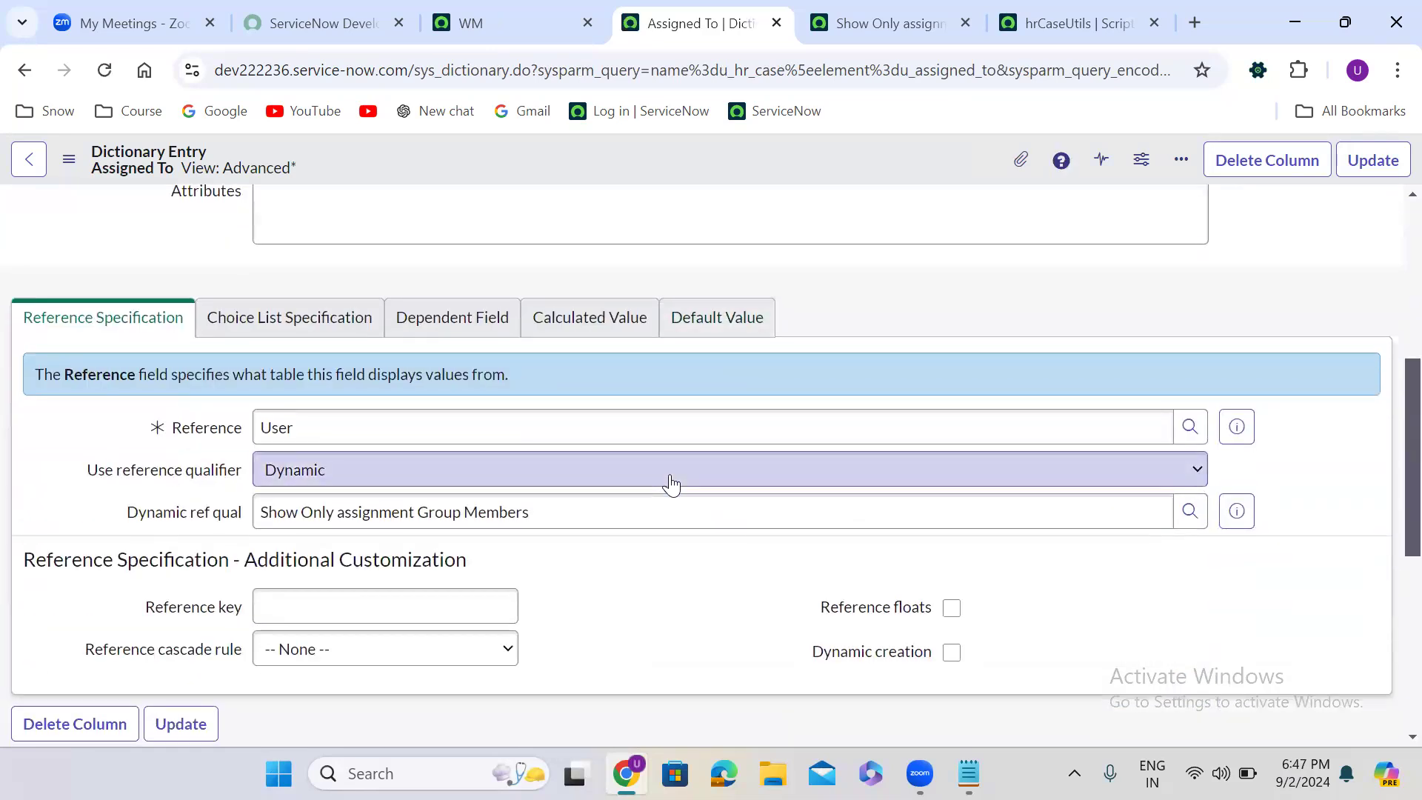
pyautogui.scroll(-1, 672, 483)
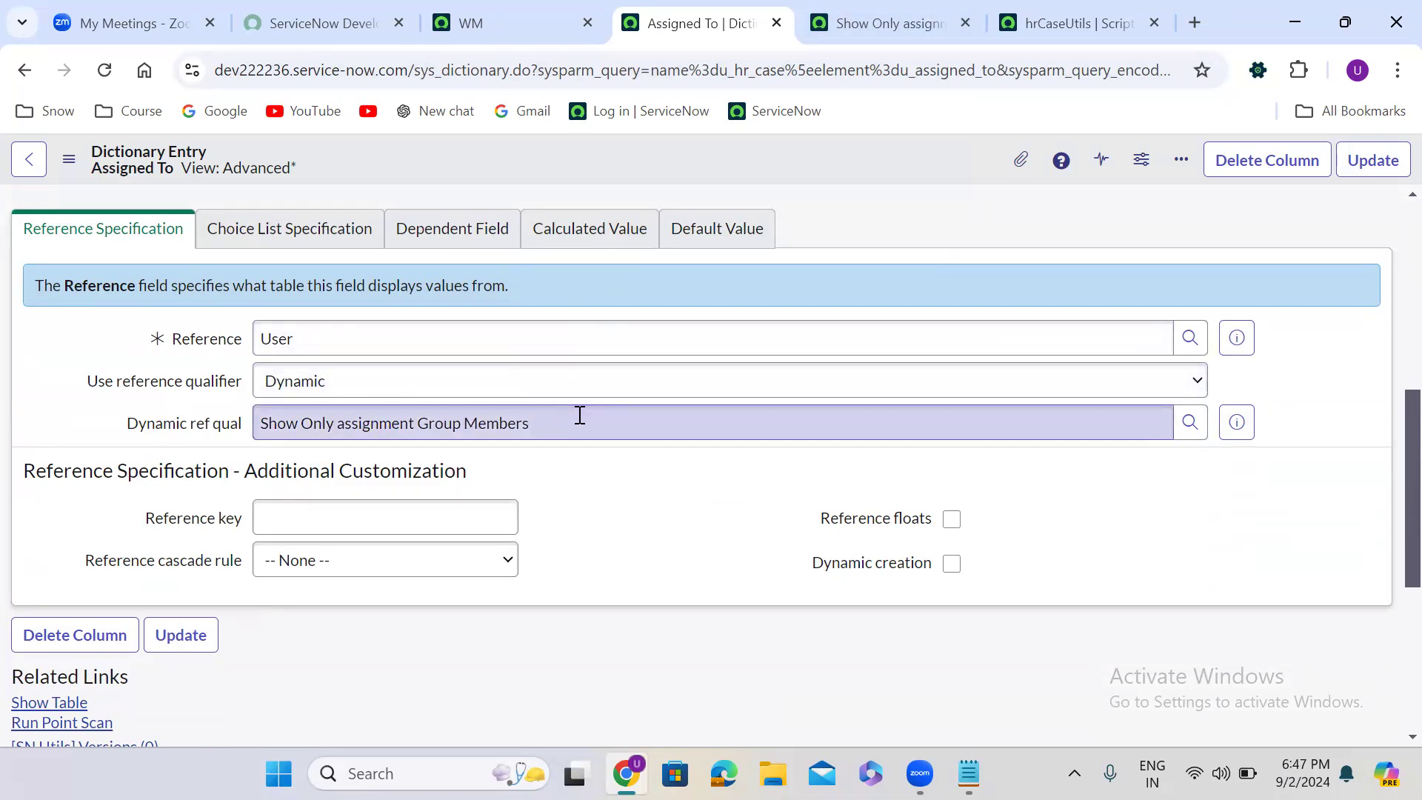
pyautogui.click(365, 394)
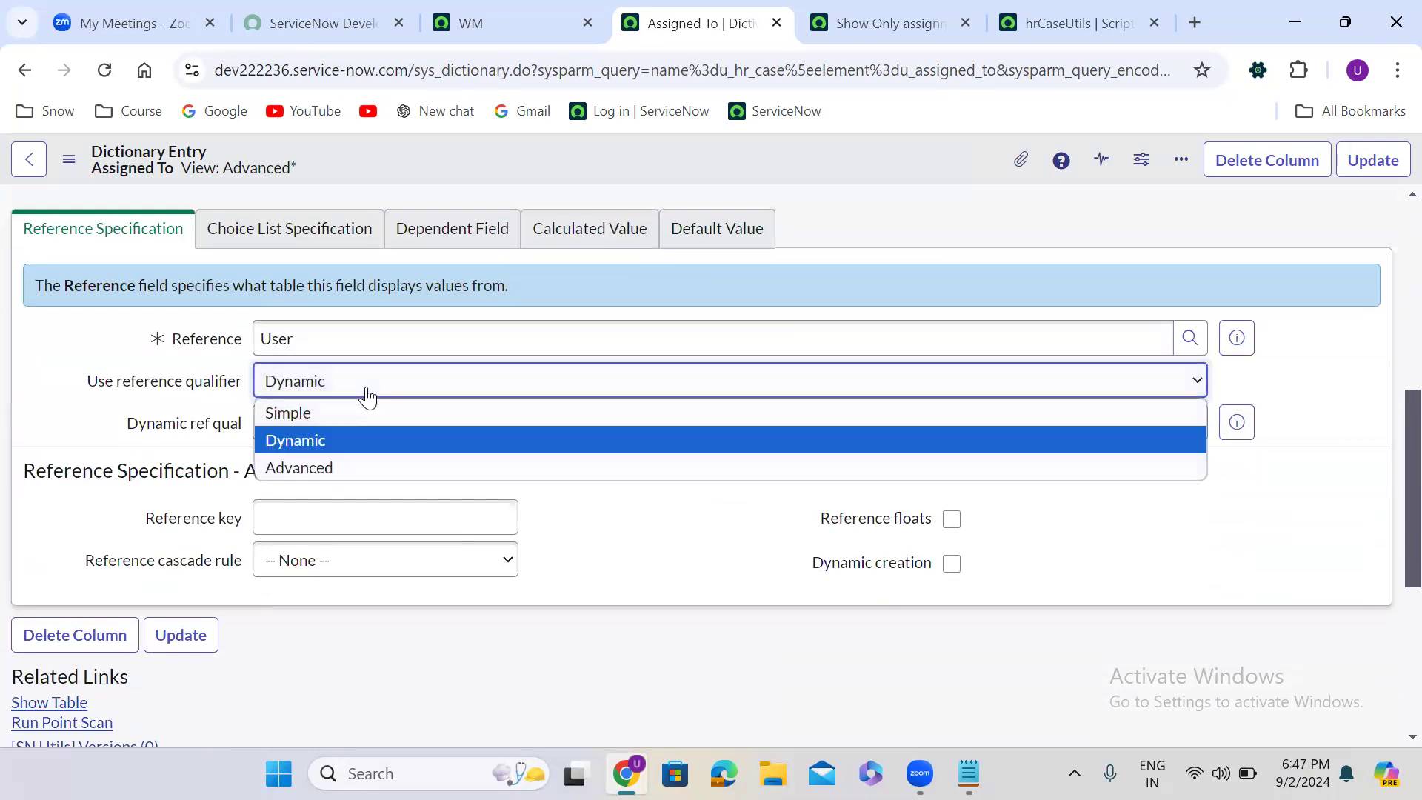
pyautogui.click(388, 469)
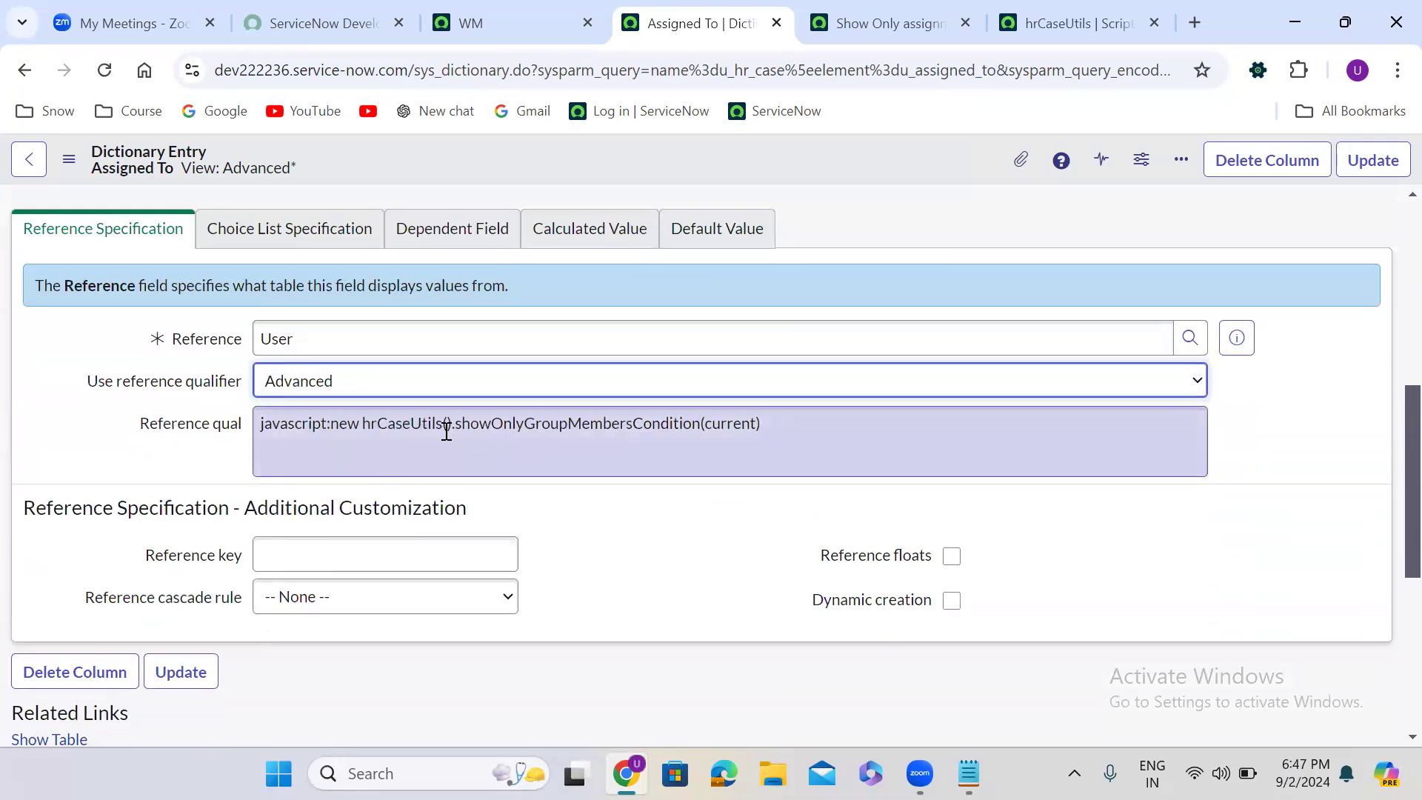
# - Close the dynamic filter option page and examine each part of Assigned To's Advanced reference qualifier script
pyautogui.click(965, 23)
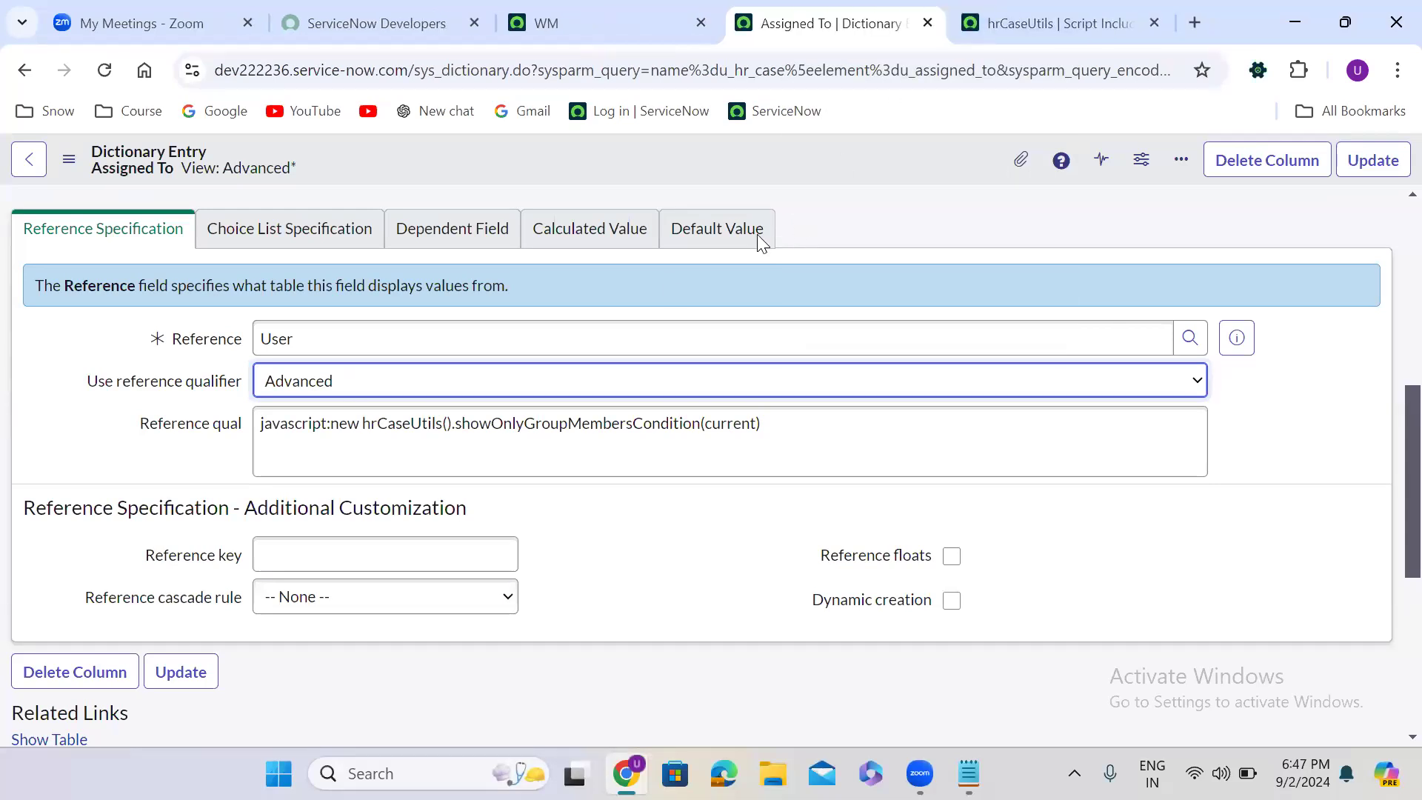
pyautogui.doubleClick(301, 425)
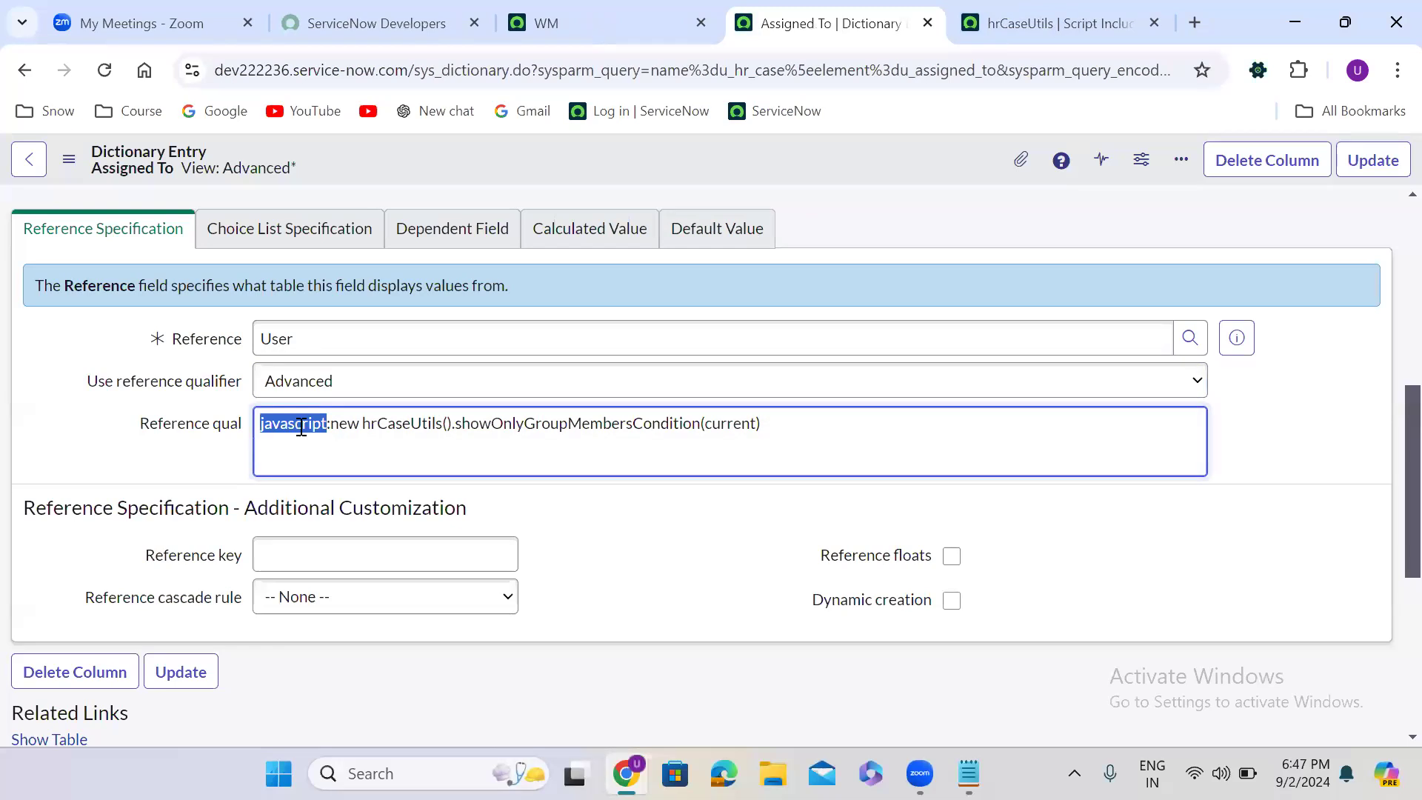
pyautogui.doubleClick(343, 425)
pyautogui.doubleClick(407, 423)
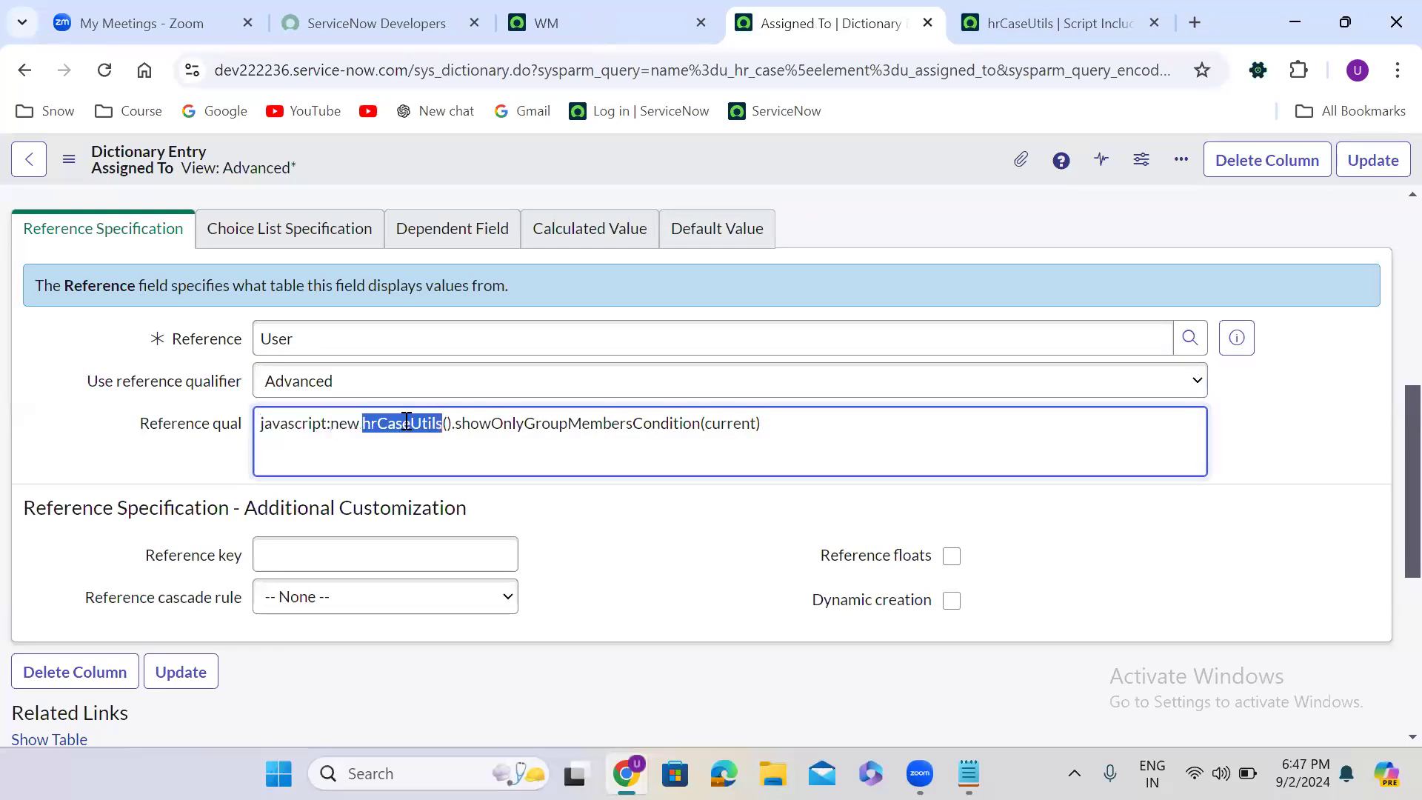
pyautogui.doubleClick(518, 426)
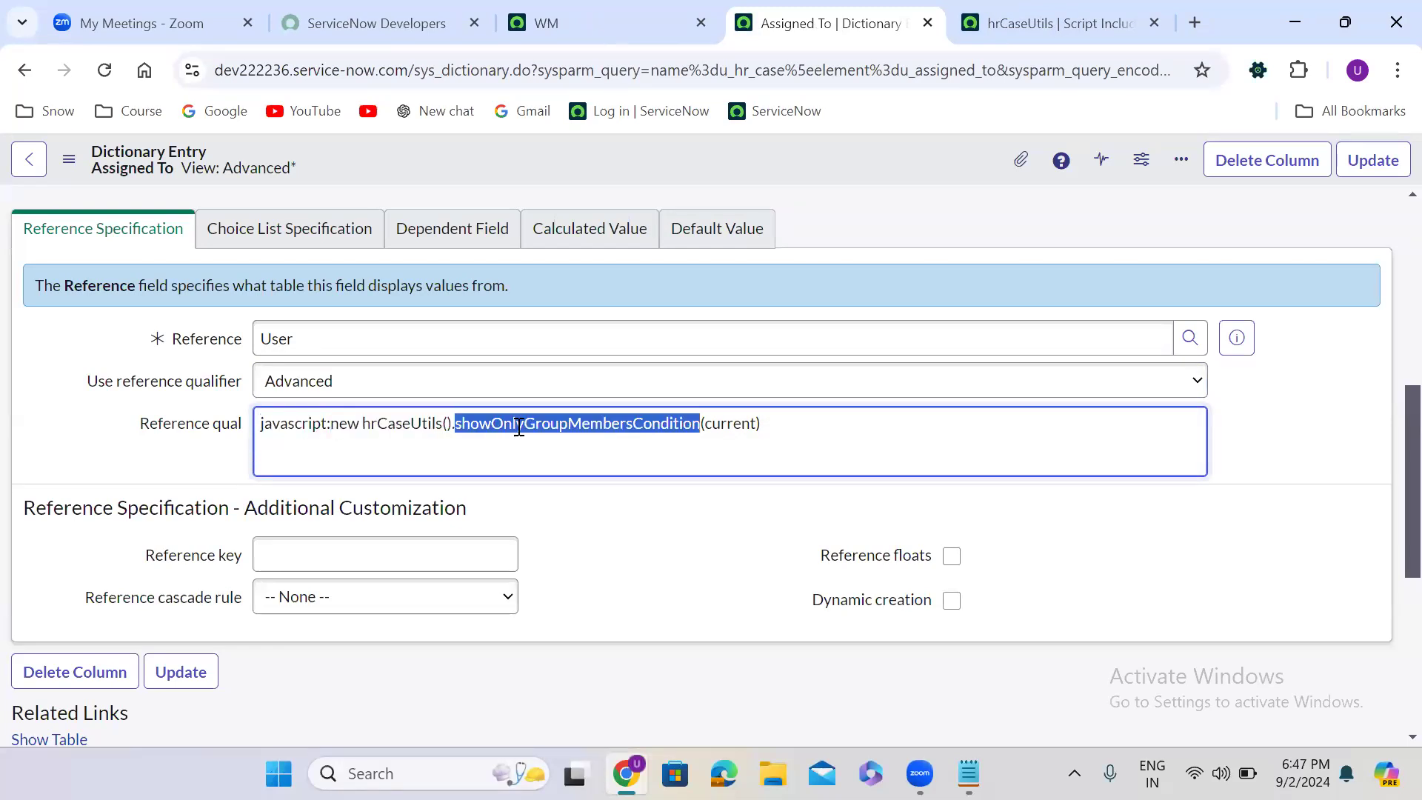
pyautogui.doubleClick(741, 423)
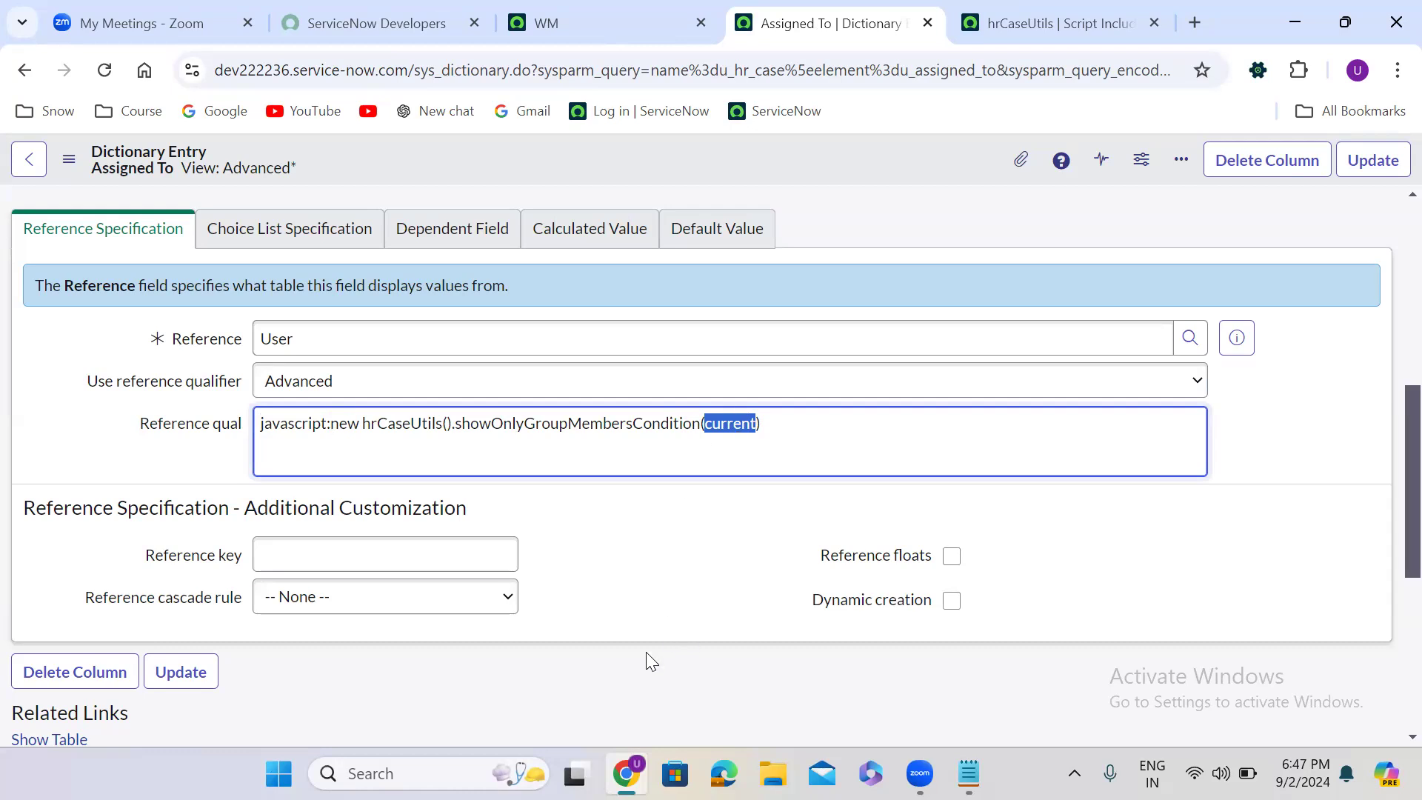
# - Leave Assigned To's dictionary entry without saving and look over the fields of the new HR Case form
pyautogui.hotkey('alt', 'Tab')
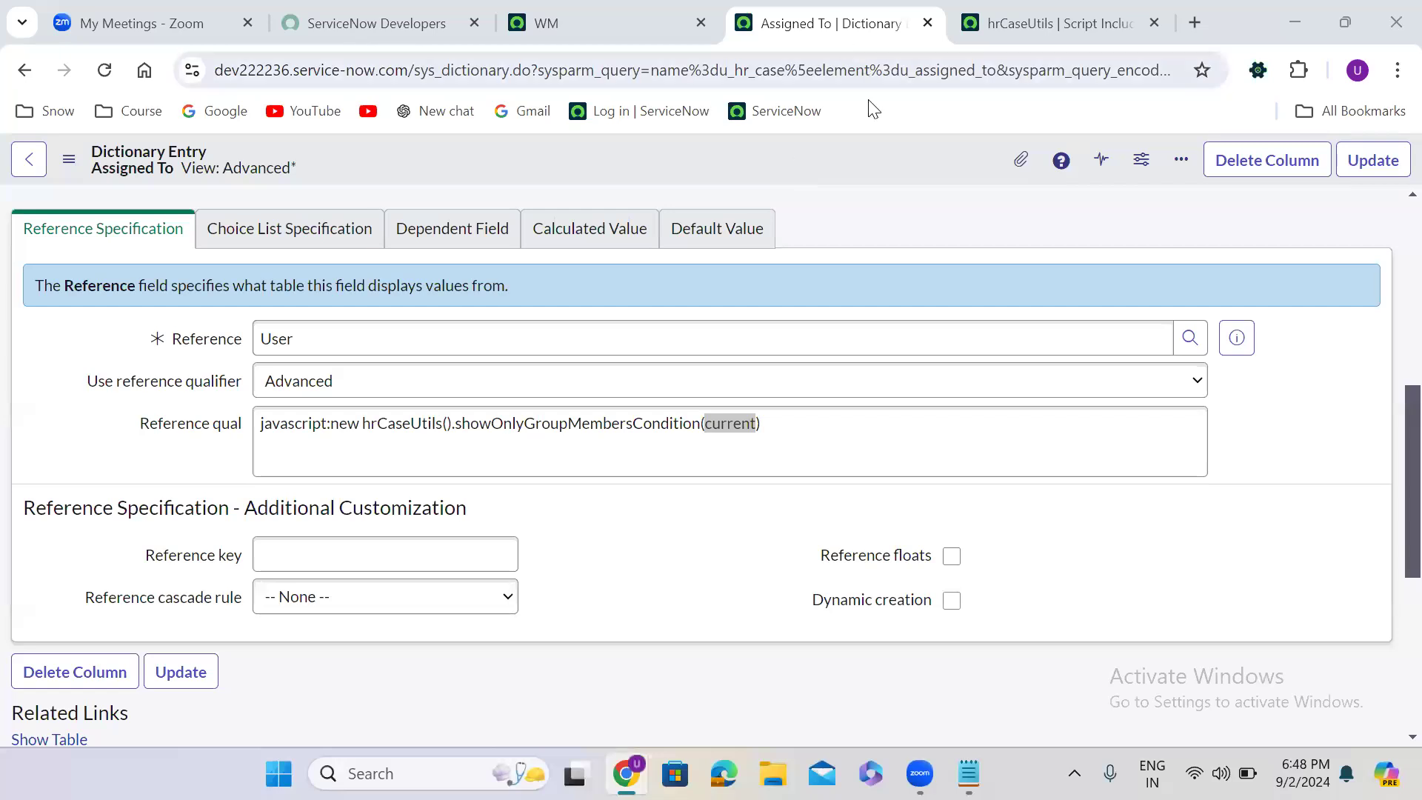
pyautogui.click(24, 70)
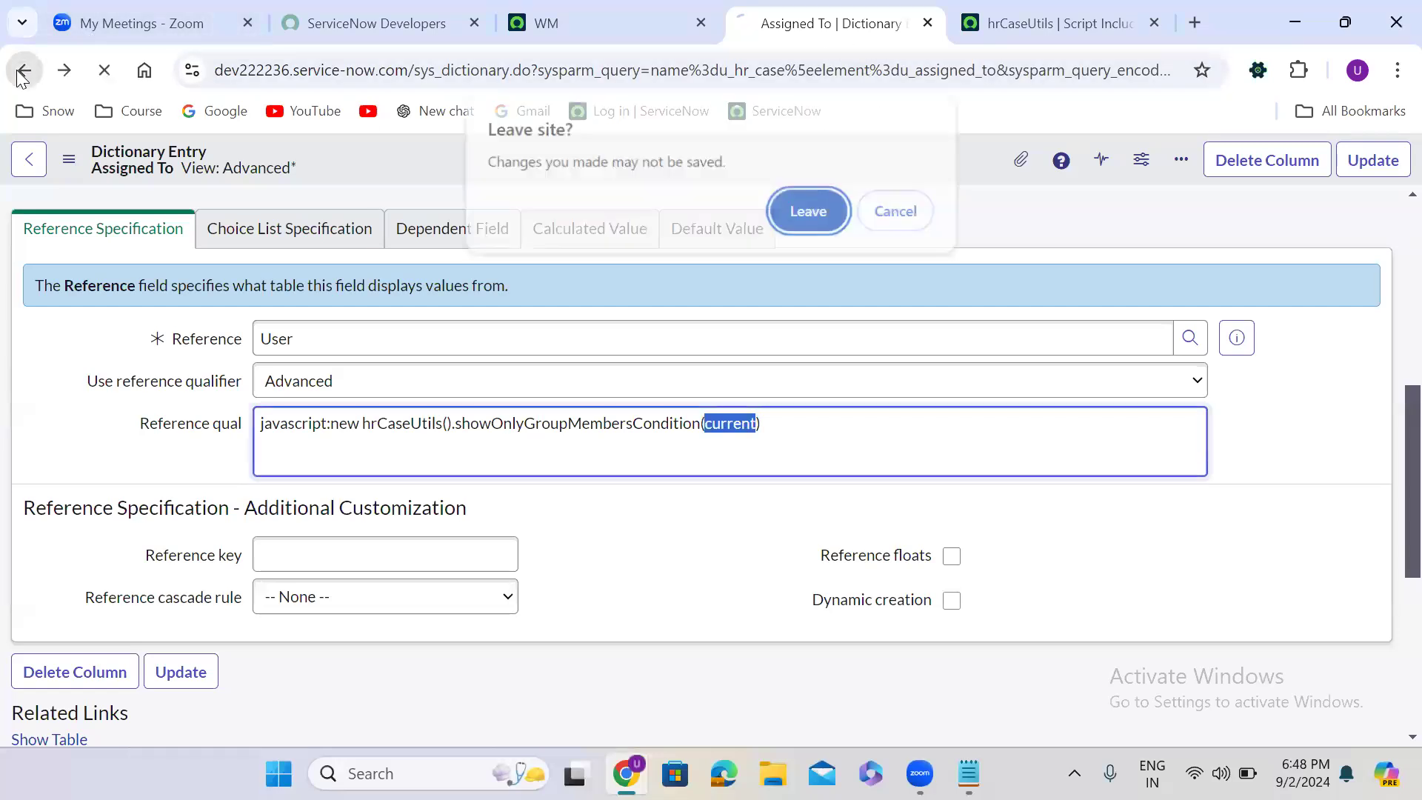
pyautogui.click(798, 218)
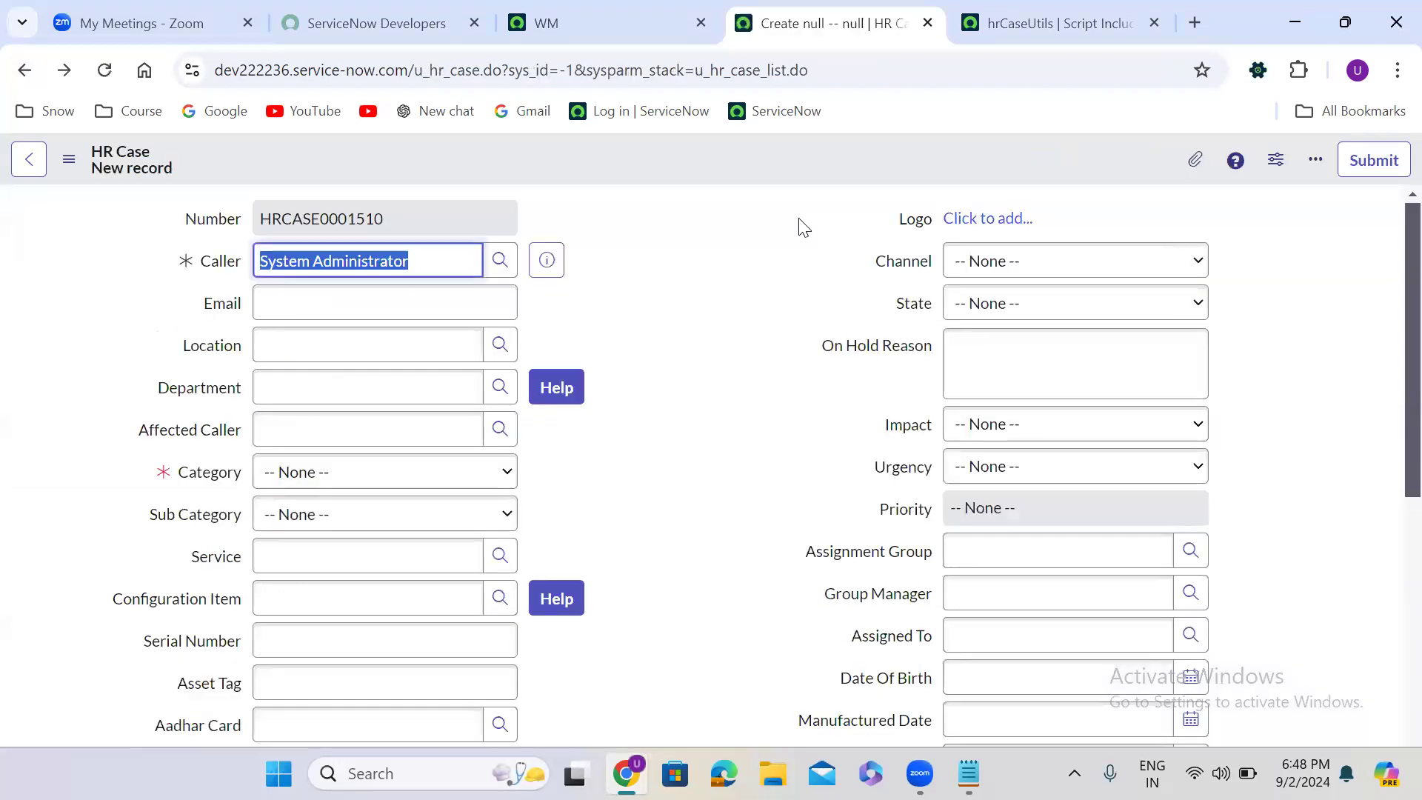
pyautogui.click(689, 472)
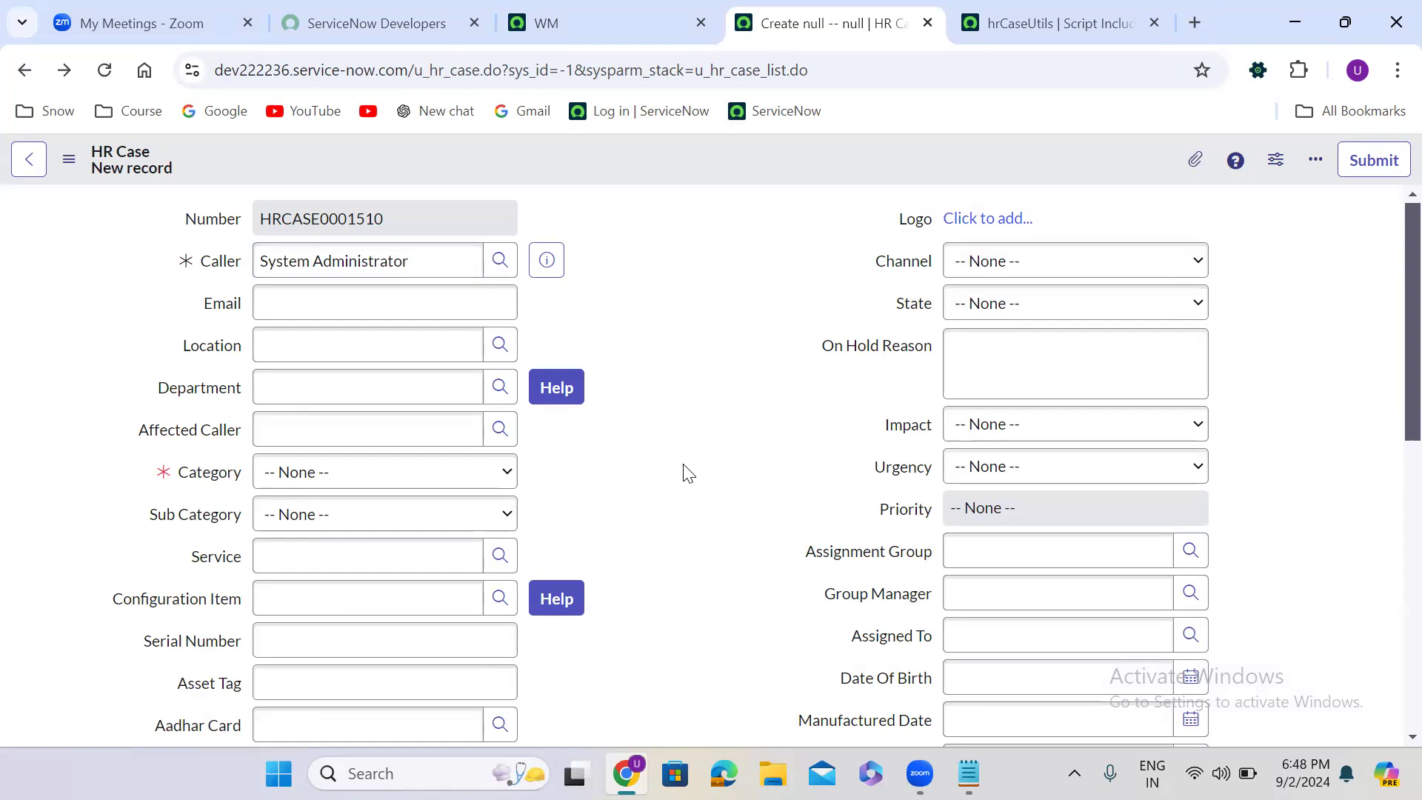
pyautogui.scroll(-3, 688, 474)
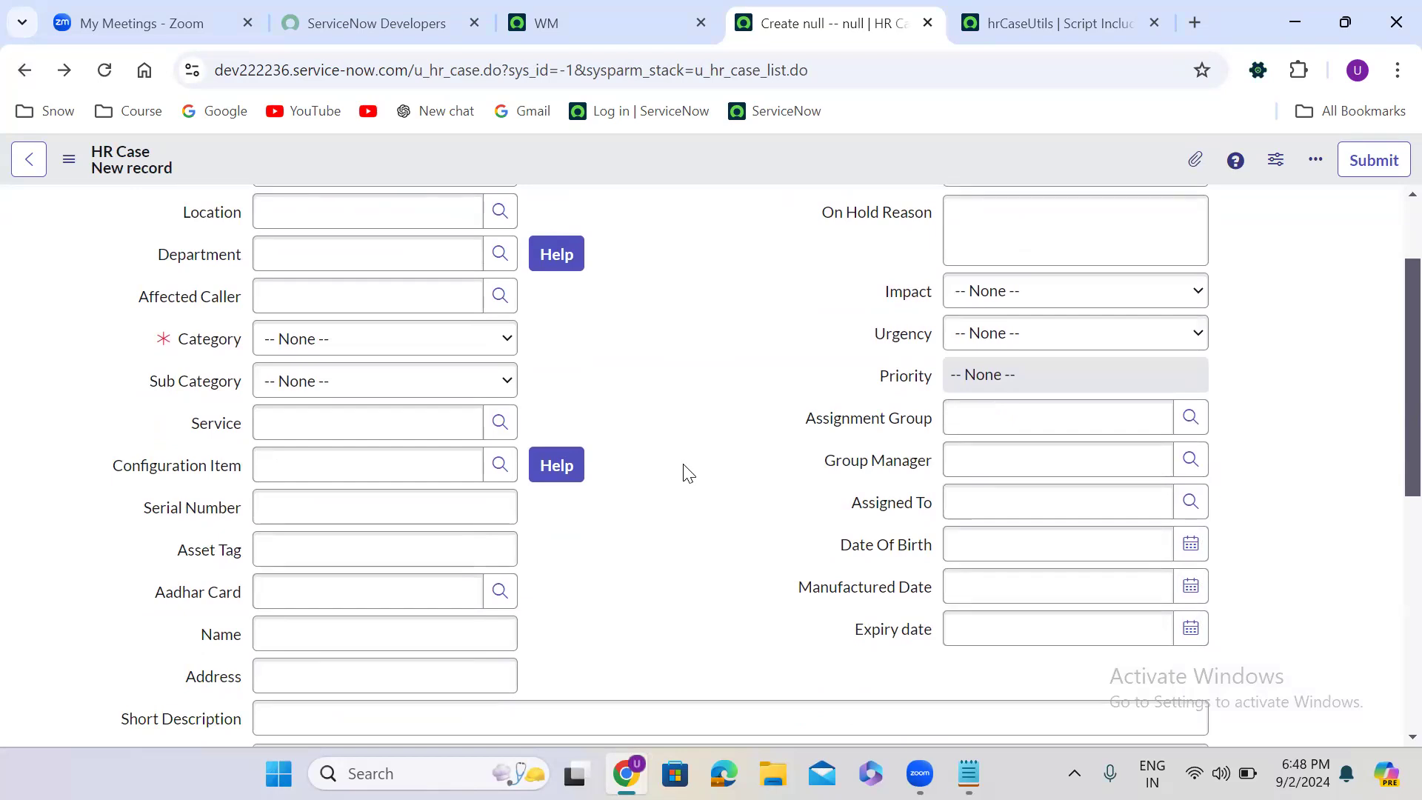
pyautogui.scroll(-10, 688, 474)
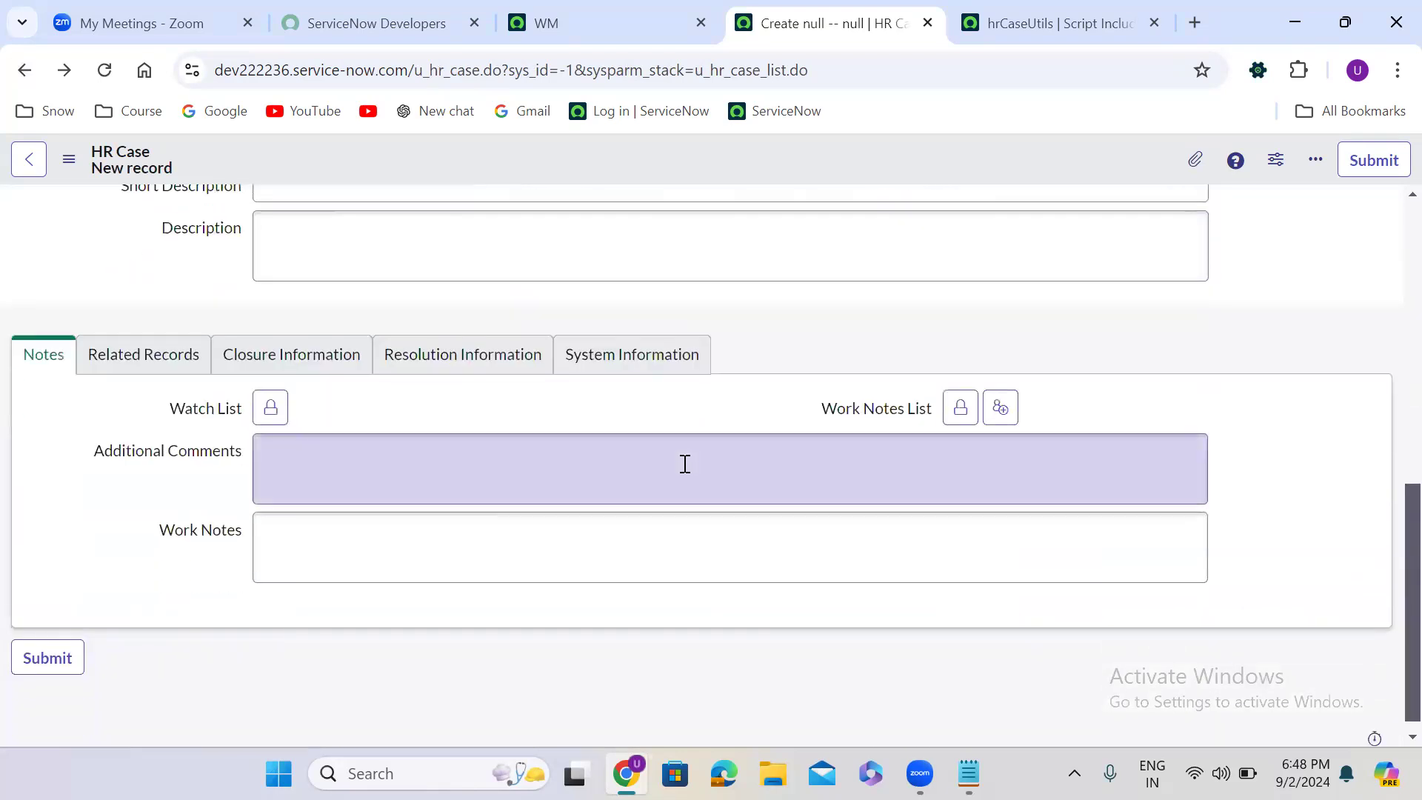
pyautogui.scroll(10, 685, 464)
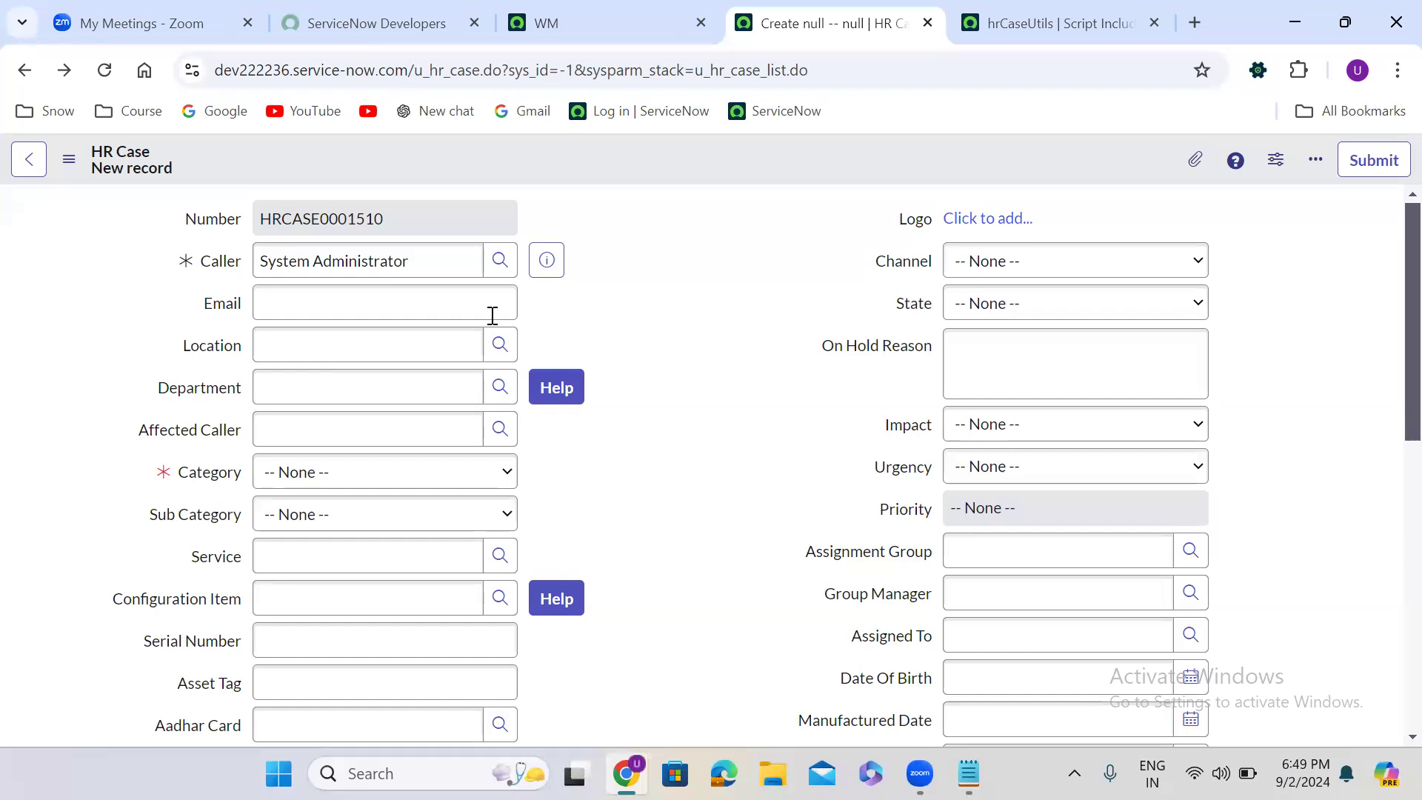
# - Open the dictionary entry of the HR Case form's Caller field
pyautogui.click(412, 261)
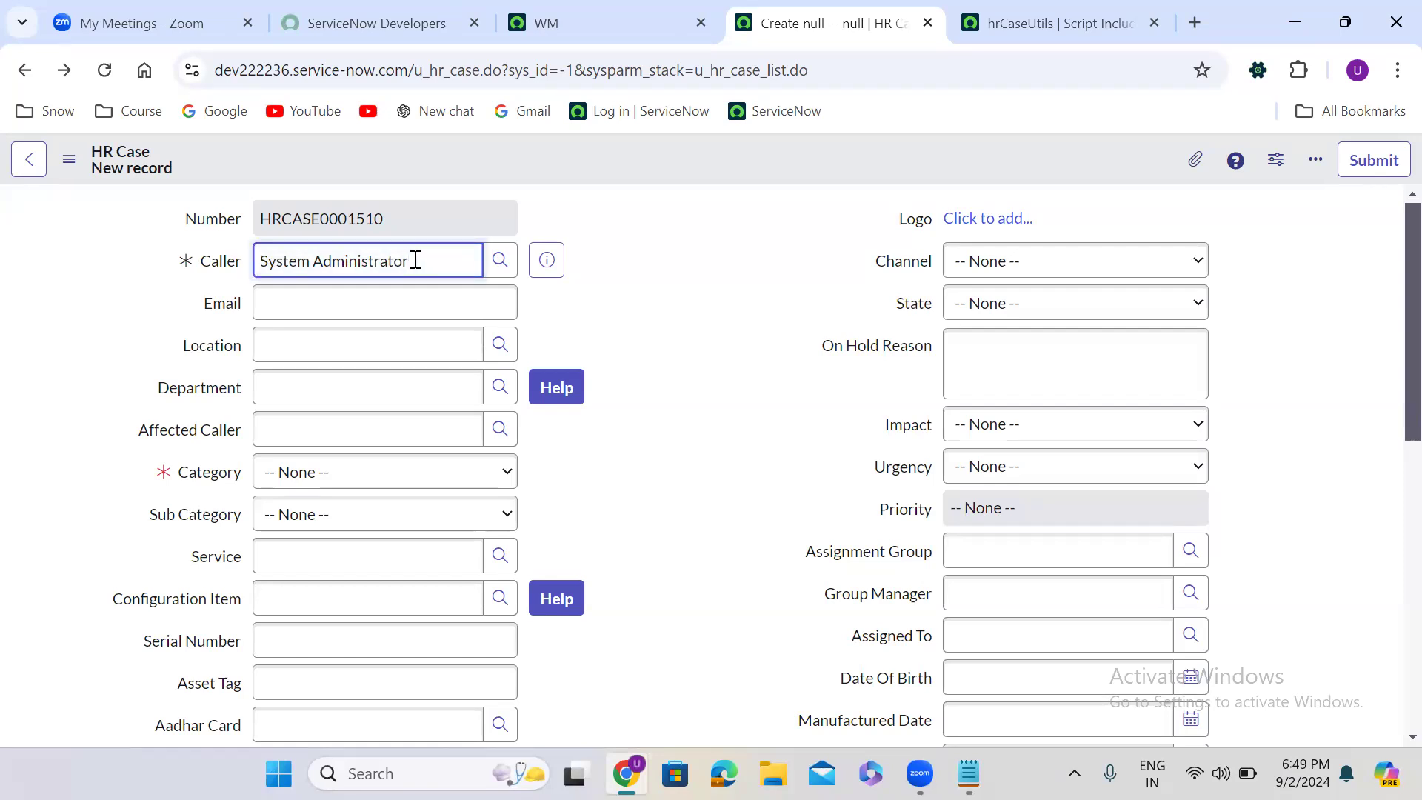
pyautogui.rightClick(213, 261)
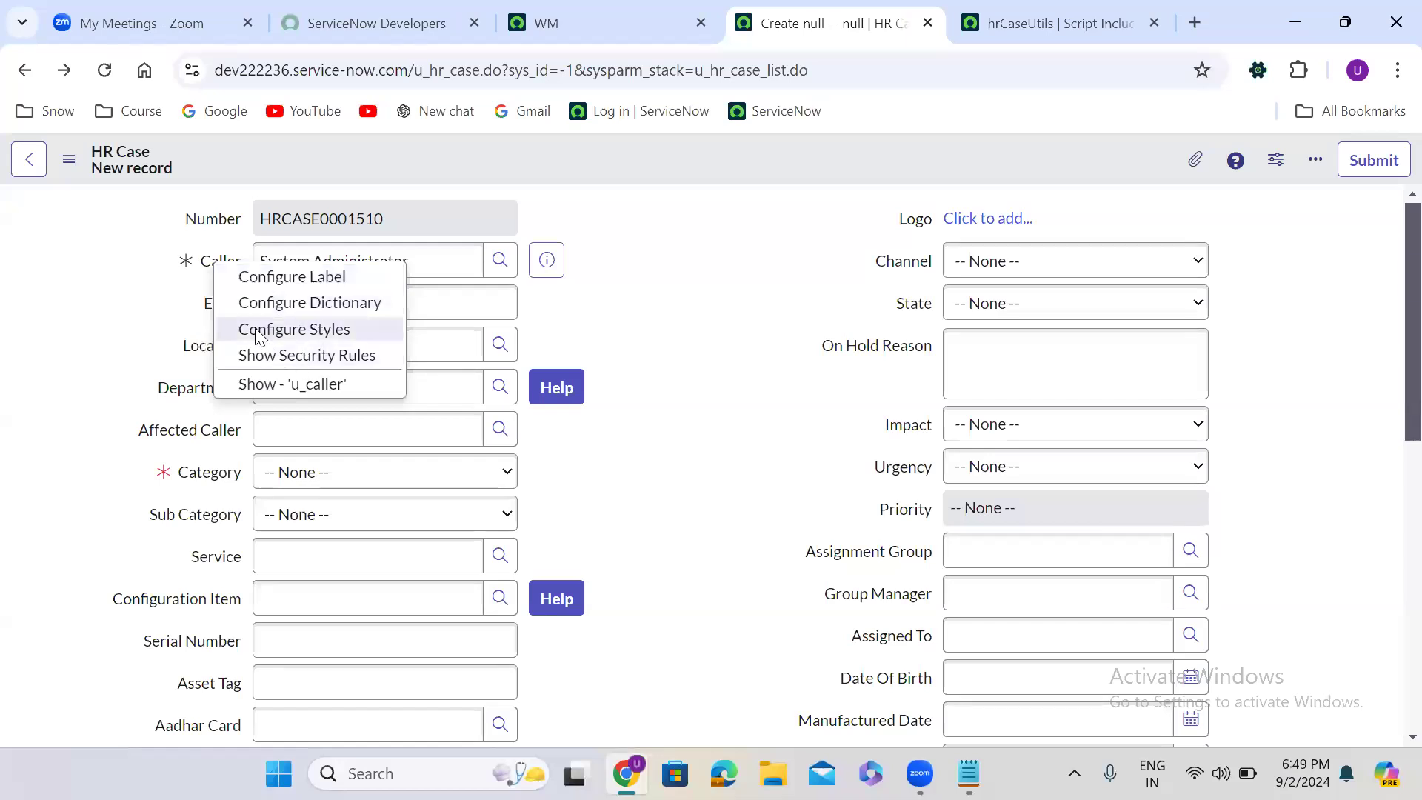
pyautogui.click(334, 304)
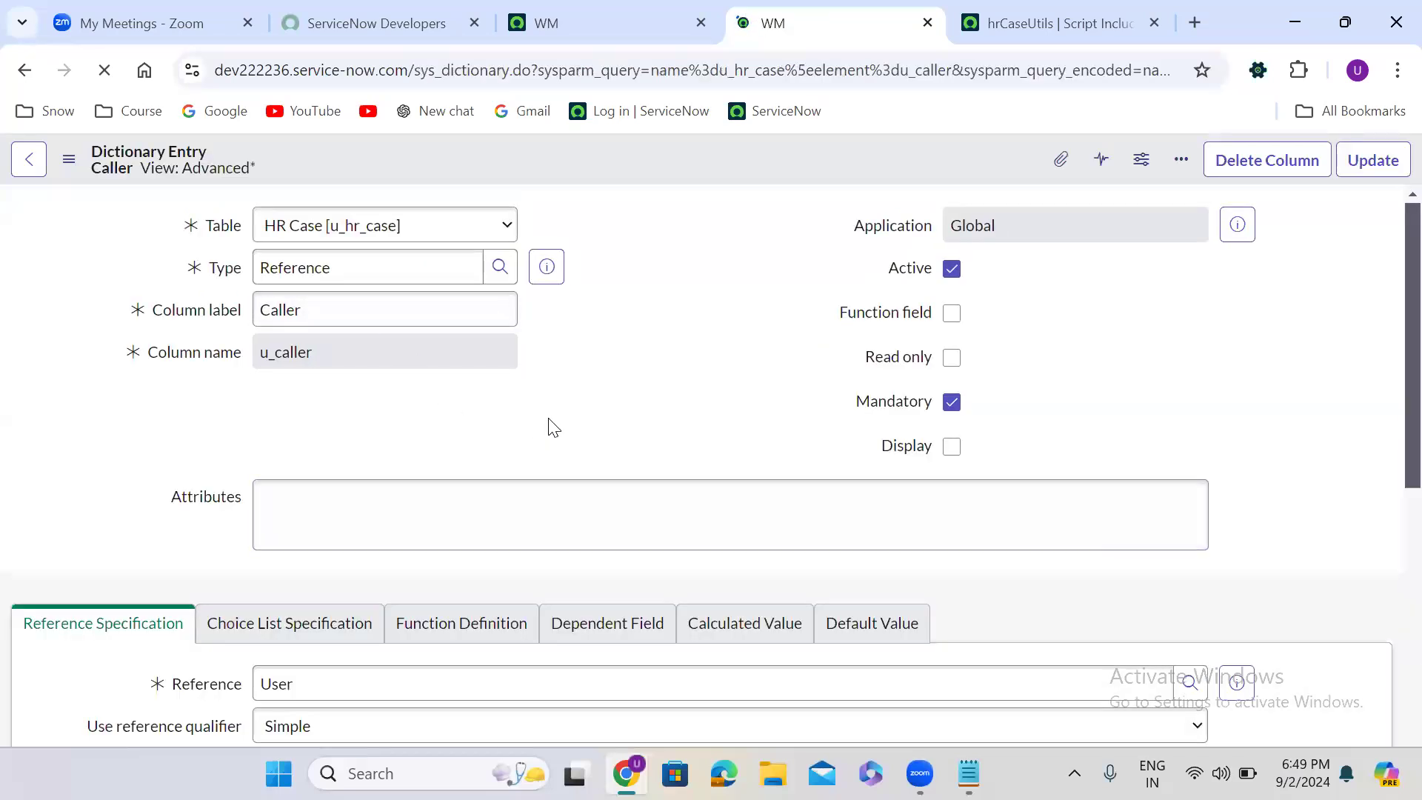
# - Remove the Department is Customer Support condition from Caller's Simple reference qualifier and save the dictionary entry
pyautogui.press('Down')
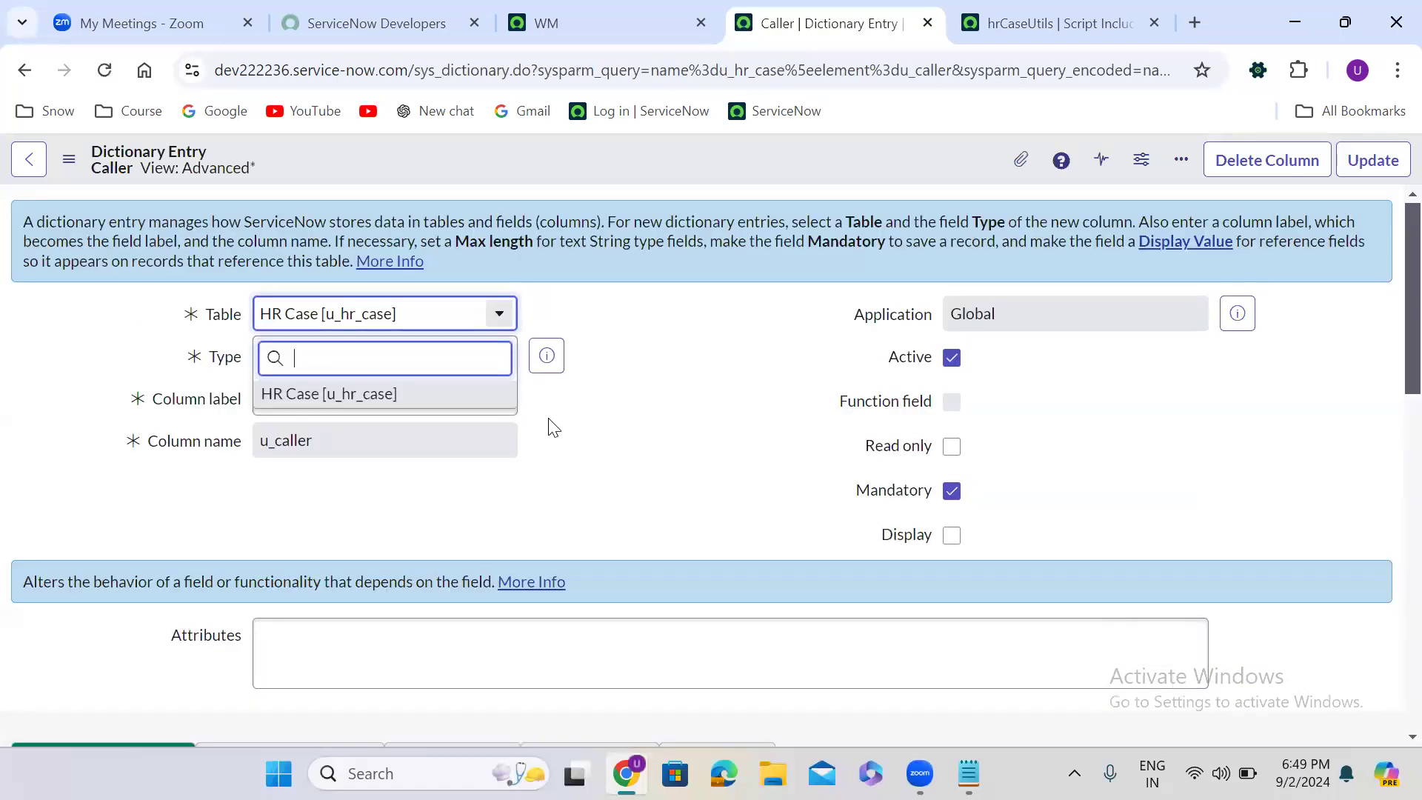
pyautogui.click(567, 466)
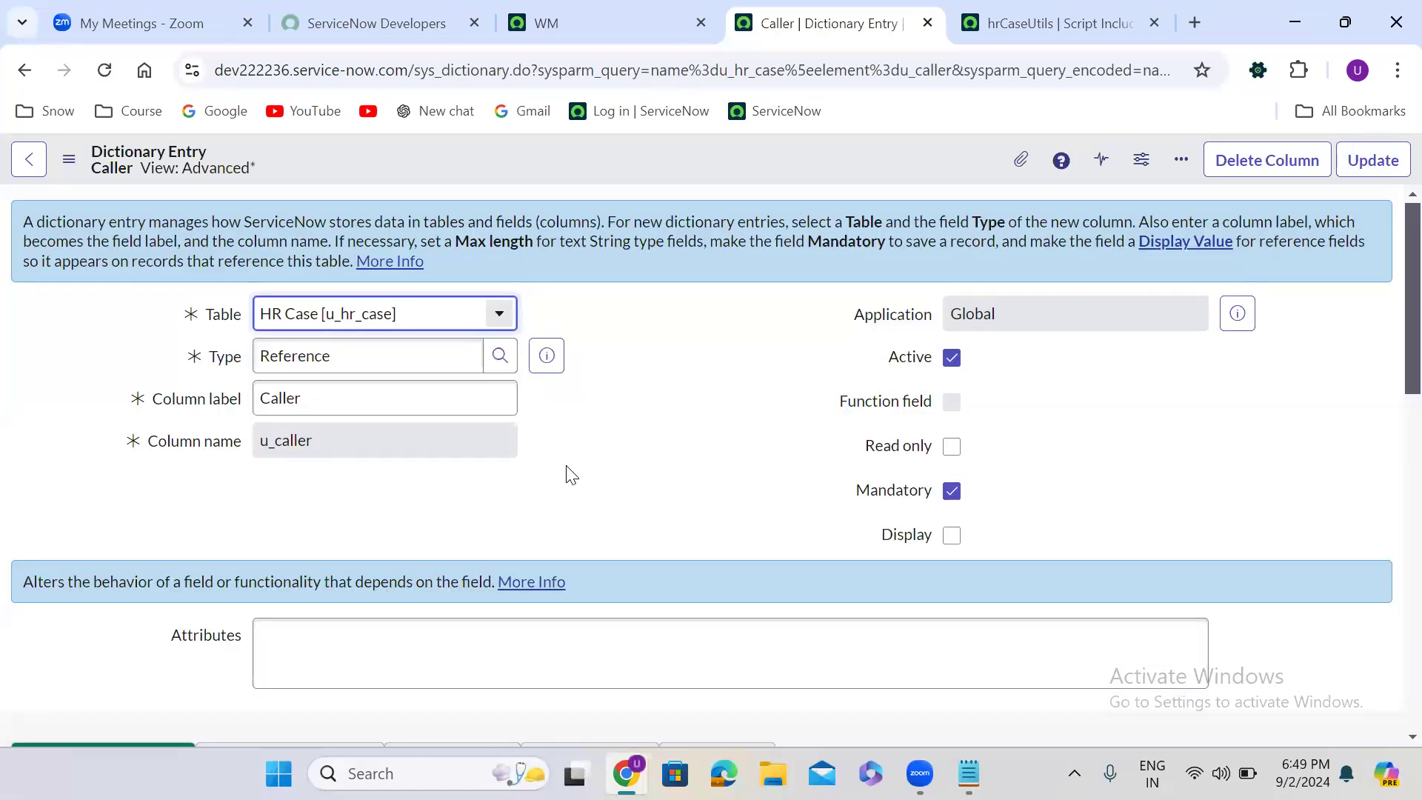
pyautogui.press('Down')
pyautogui.click(659, 579)
pyautogui.press('Down')
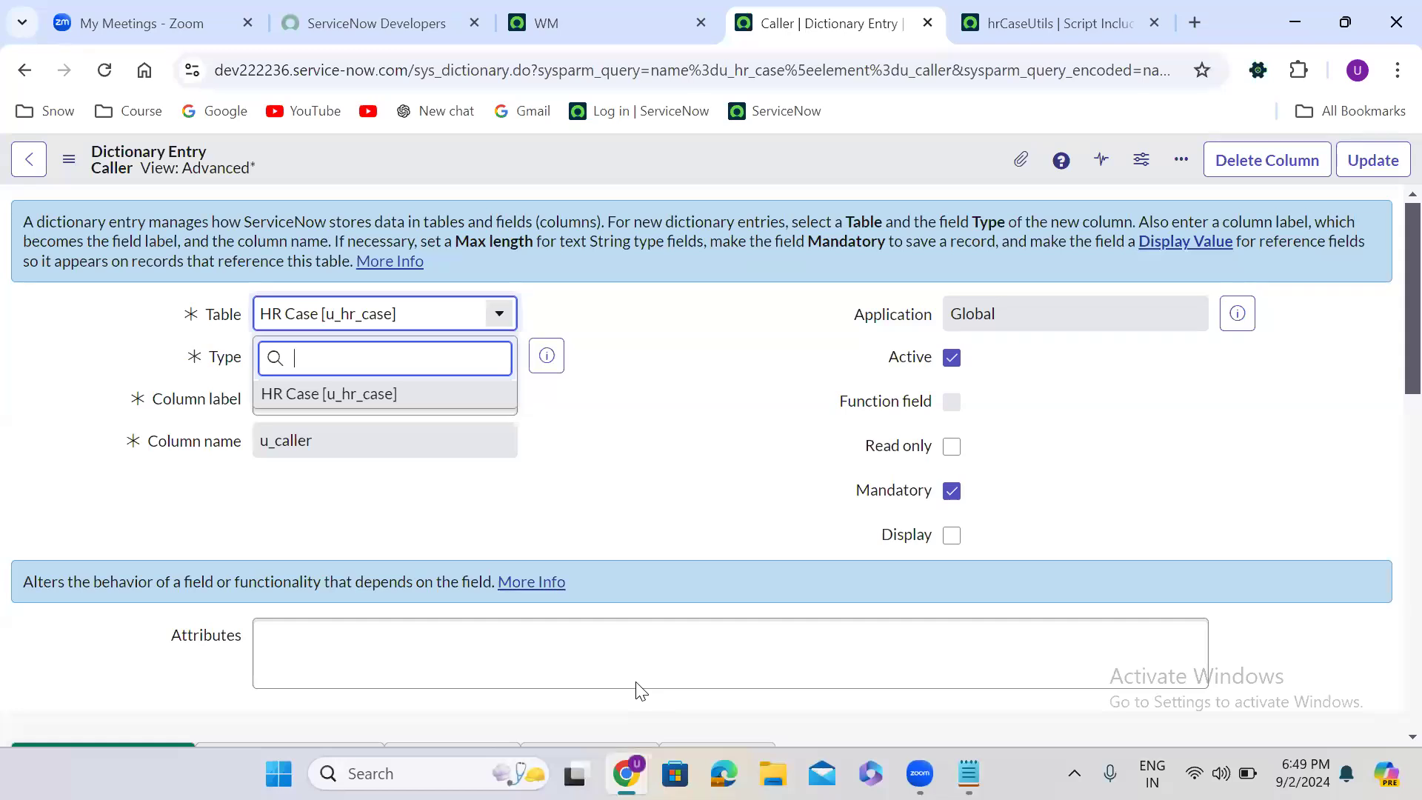
pyautogui.click(646, 538)
pyautogui.press('Down')
pyautogui.click(592, 609)
pyautogui.press('Down')
pyautogui.click(1390, 539)
pyautogui.scroll(-6, 1391, 539)
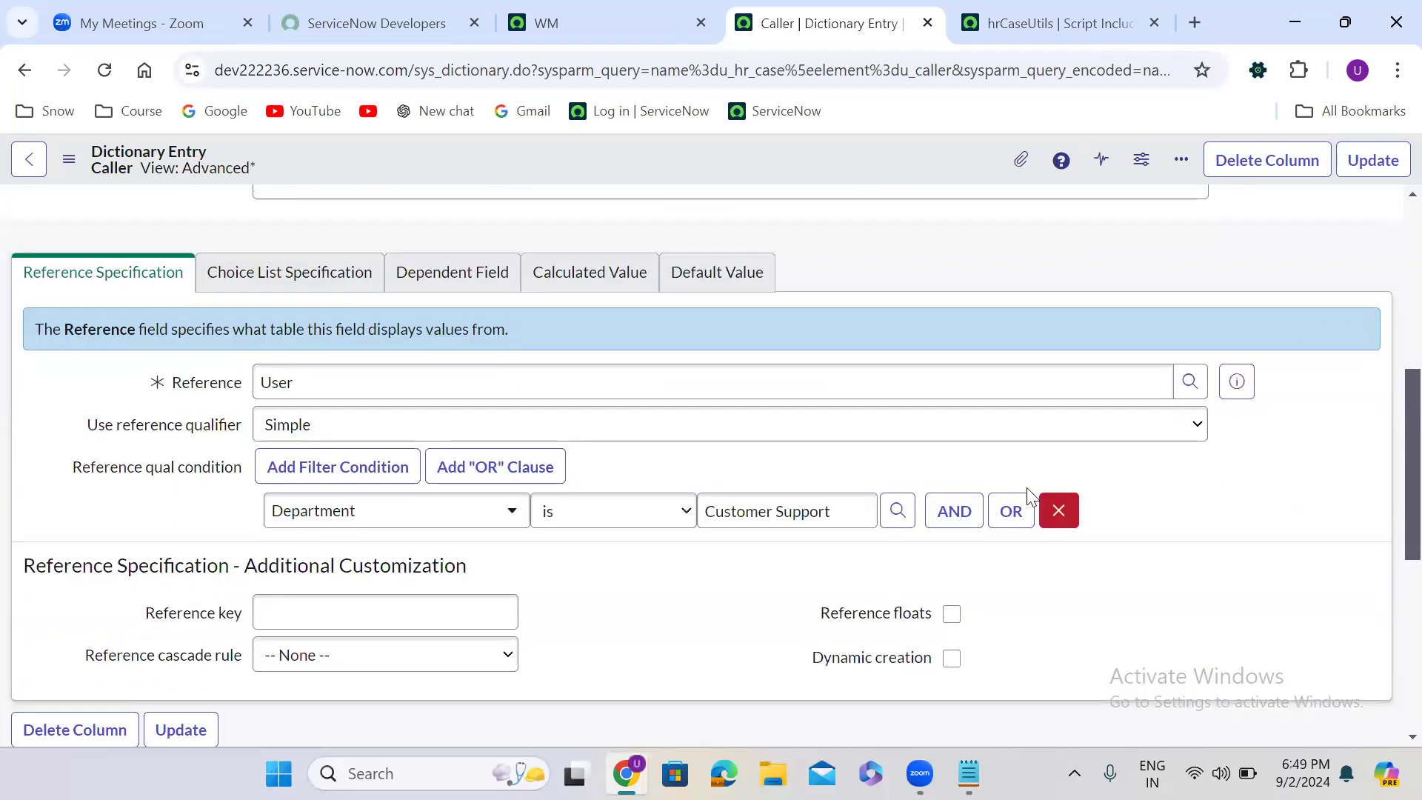
pyautogui.click(1058, 511)
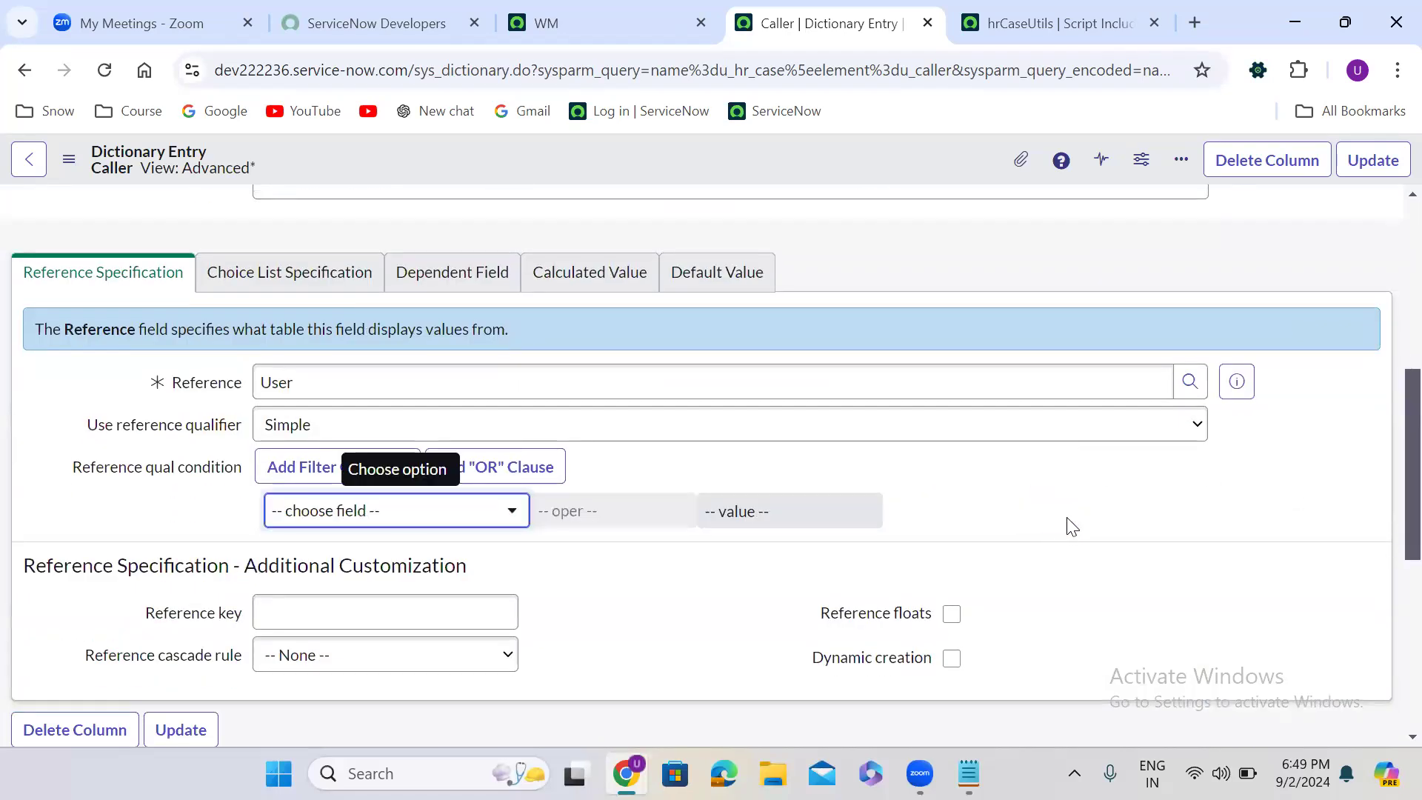
pyautogui.click(1380, 163)
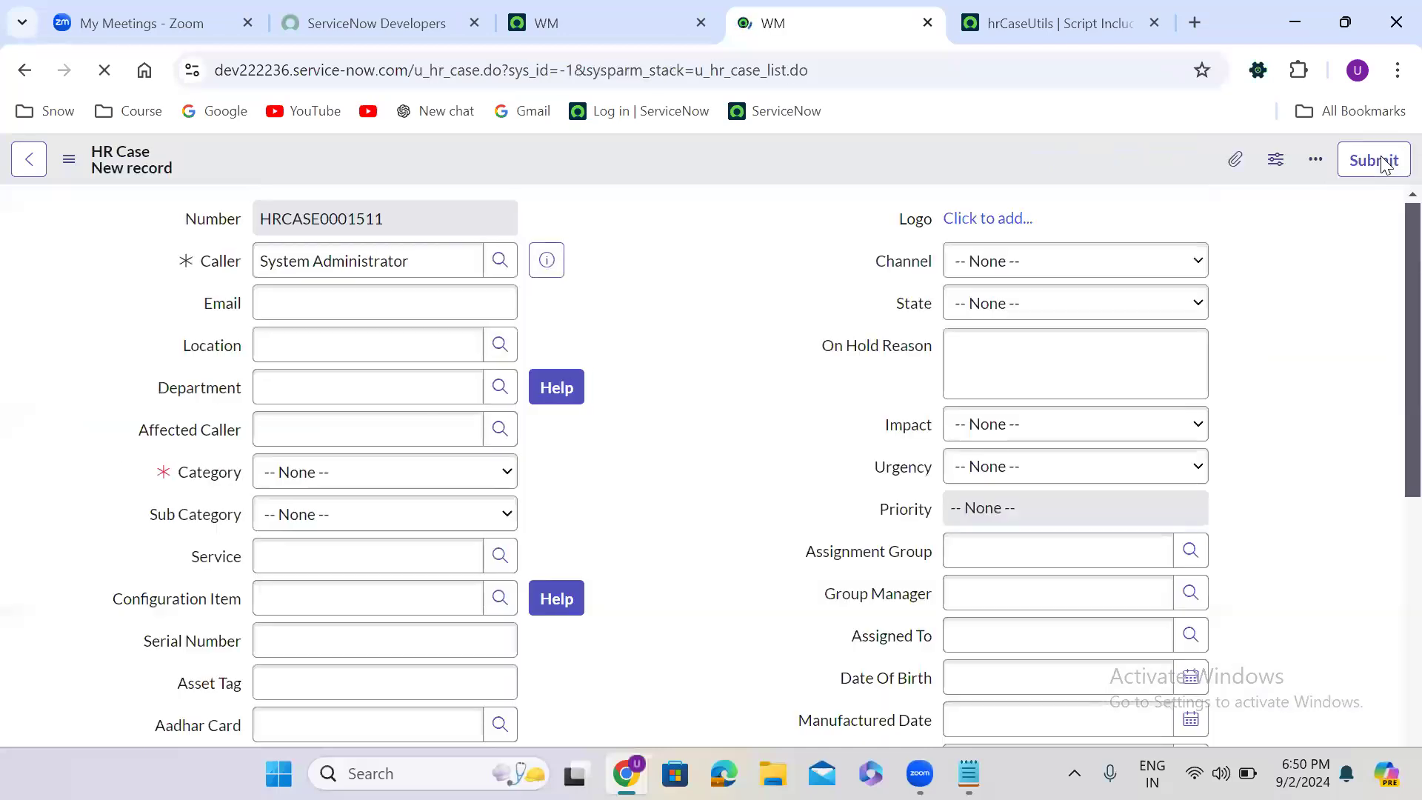
# - Examine the users offered in Caller's lookup list on the new HR Case form, and look over the form's fields
pyautogui.click(663, 497)
pyautogui.click(500, 263)
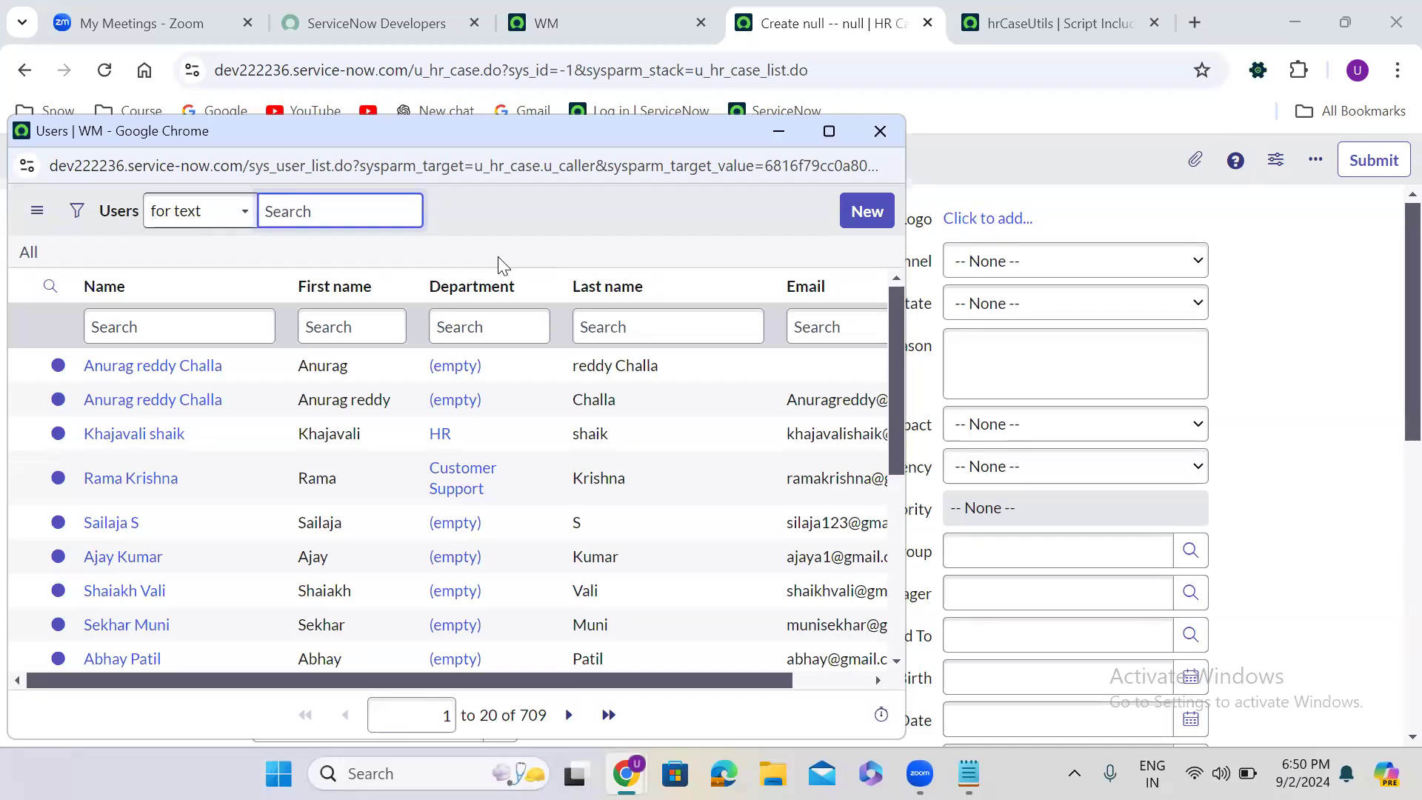
pyautogui.click(878, 133)
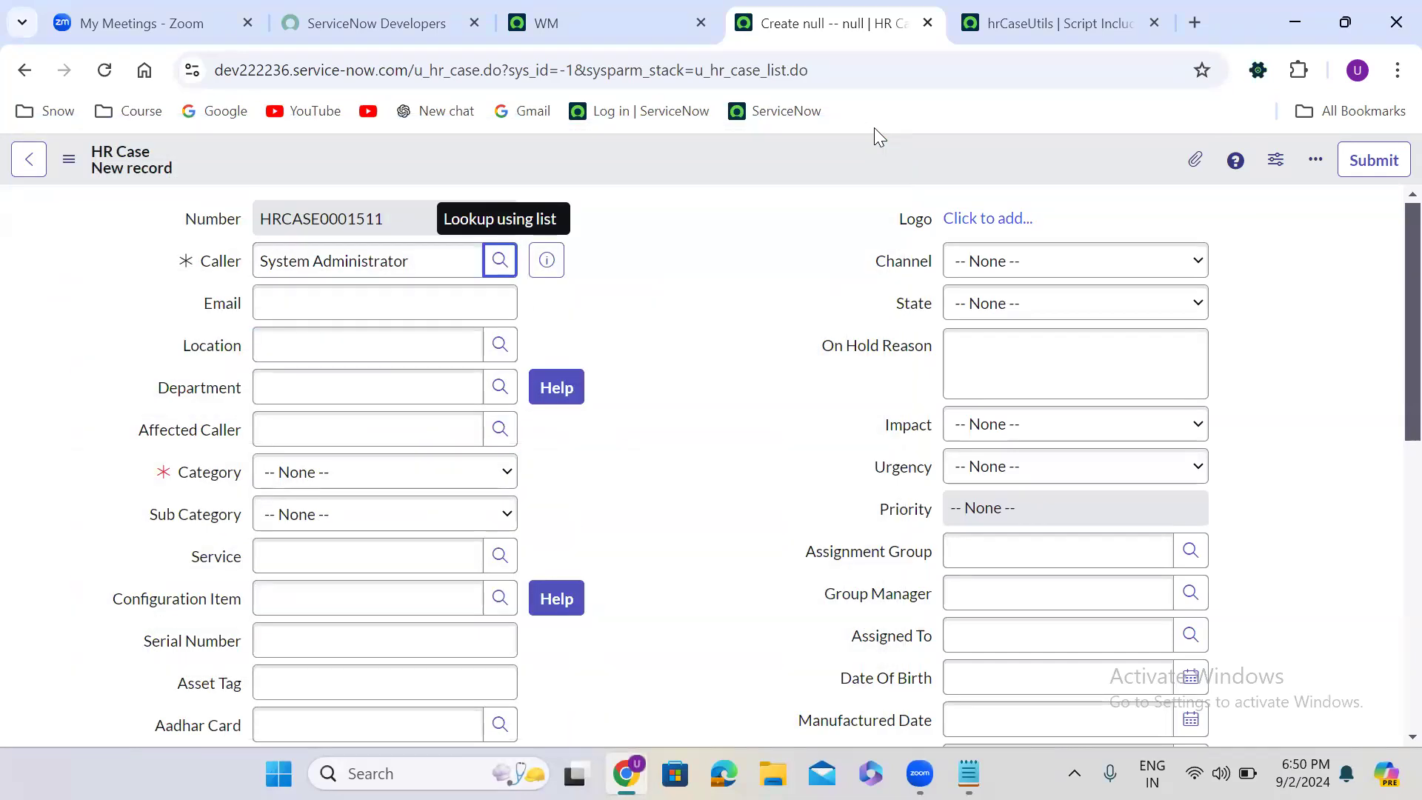
pyautogui.click(668, 264)
pyautogui.click(500, 259)
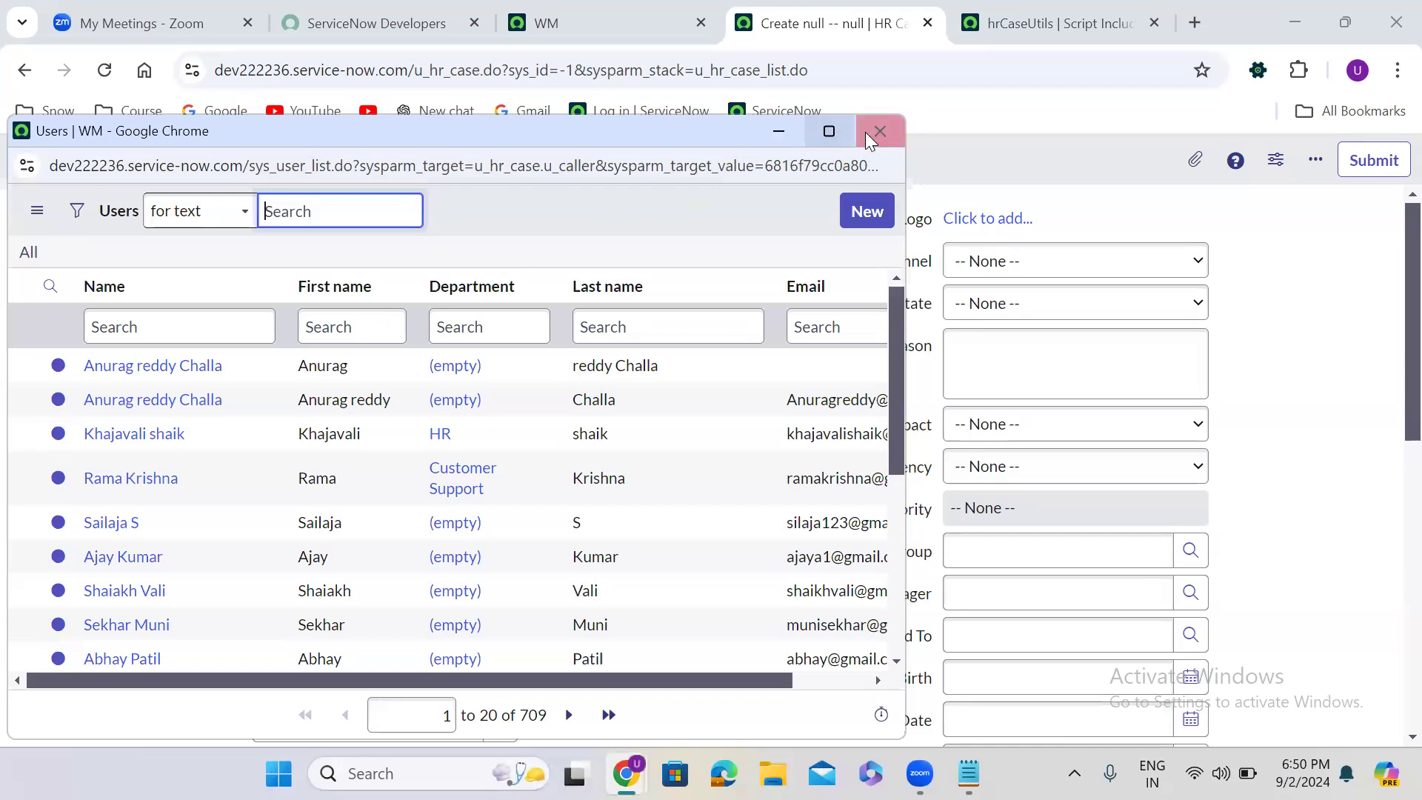
pyautogui.click(875, 131)
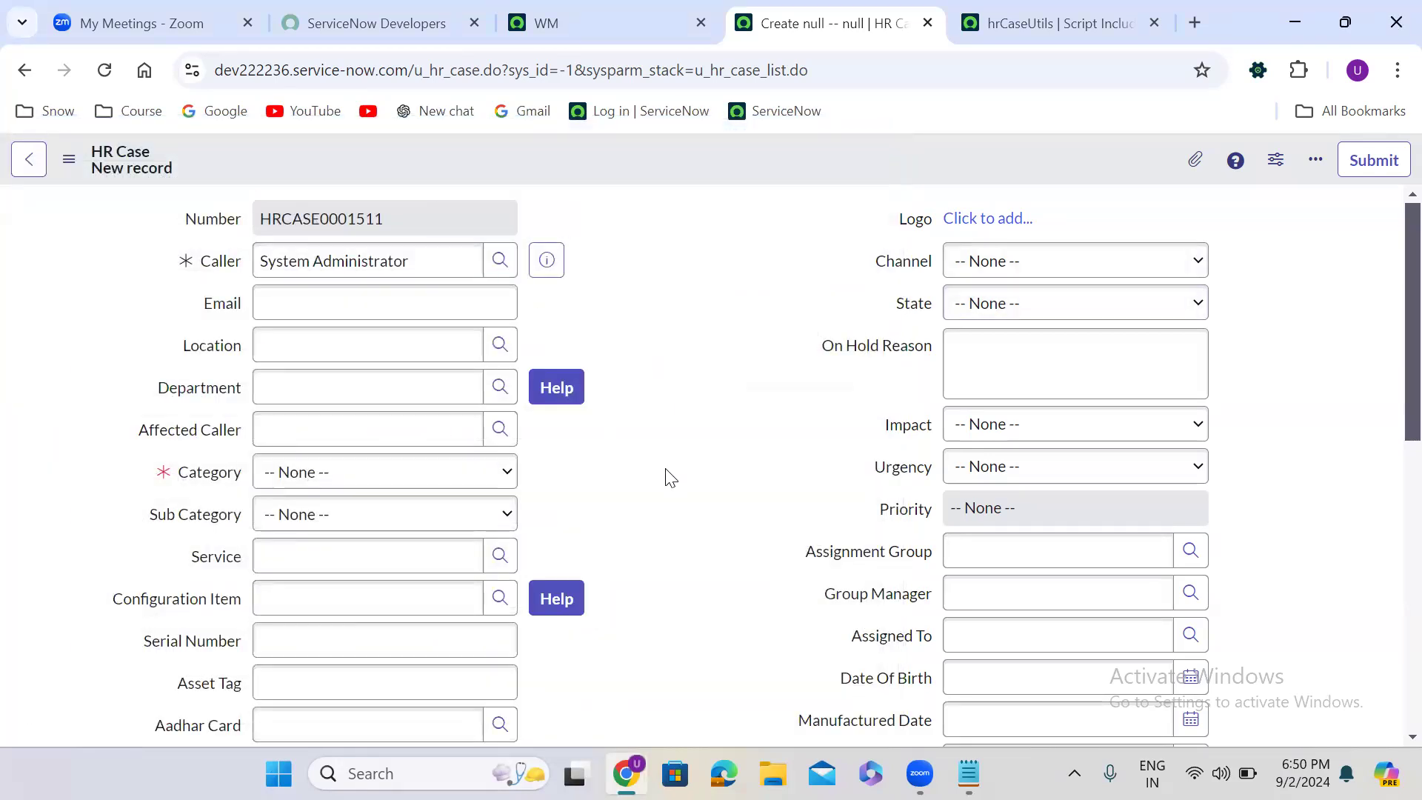
pyautogui.scroll(-7, 671, 476)
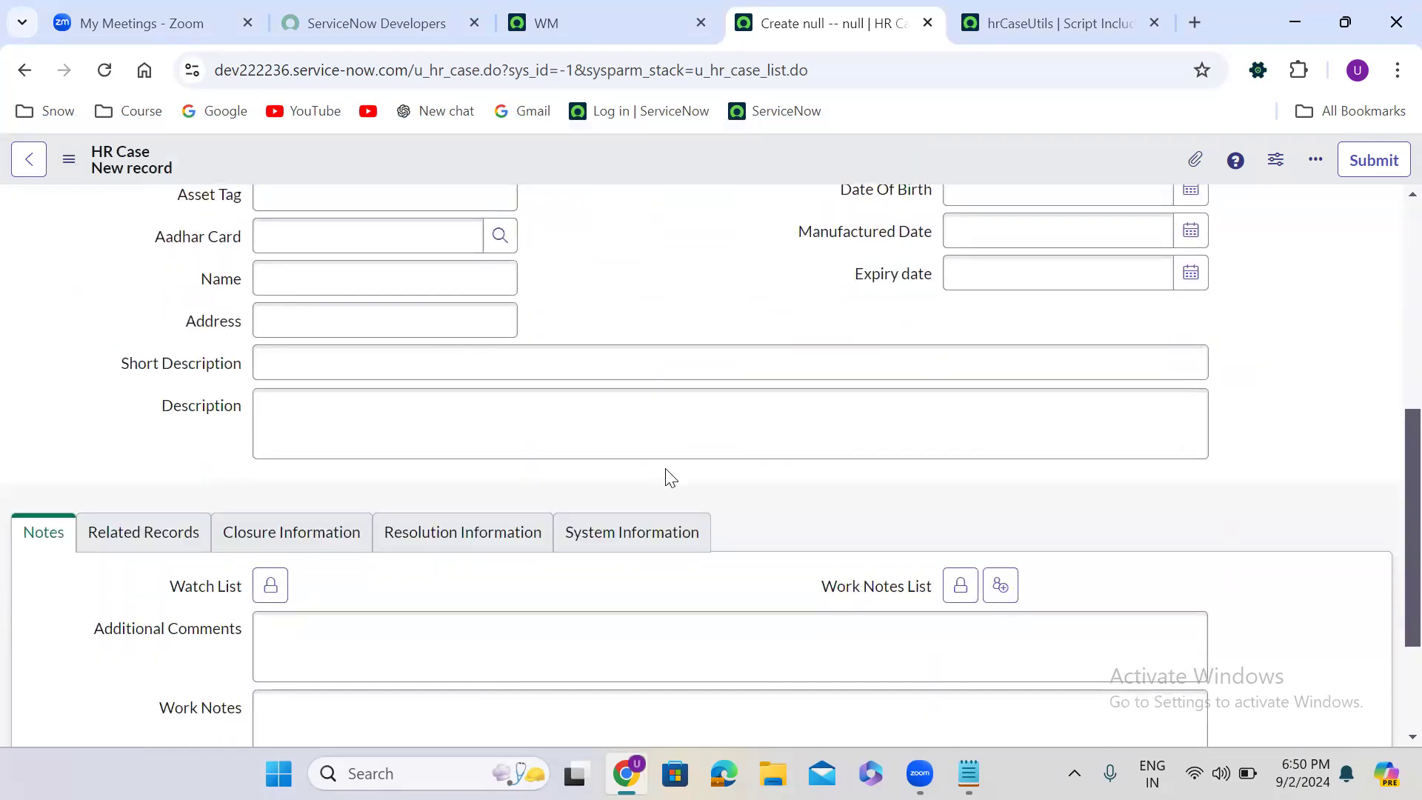
pyautogui.scroll(7, 670, 476)
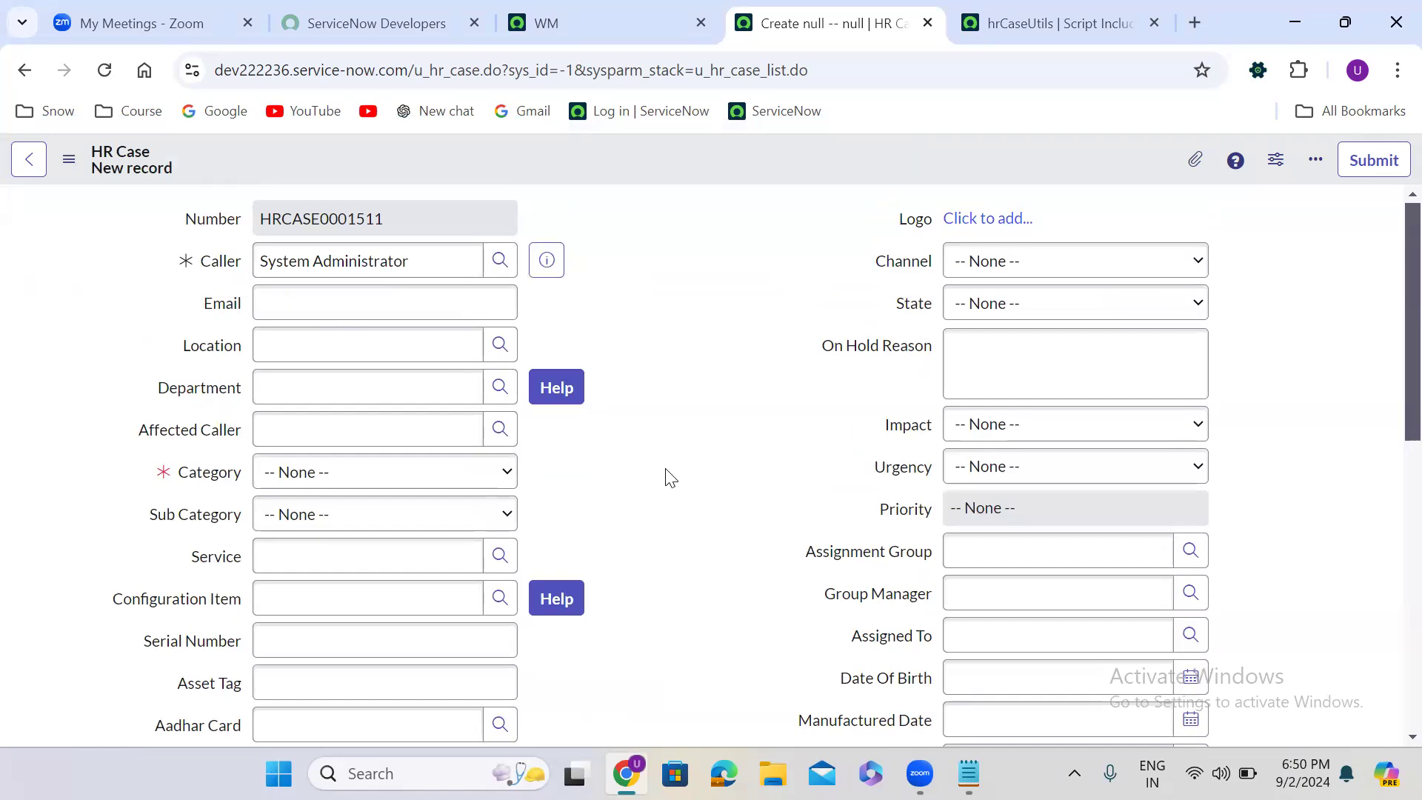
# - Set Caller to the Customer Support user, examining that user's department and the users offered for Affected Caller
pyautogui.click(501, 260)
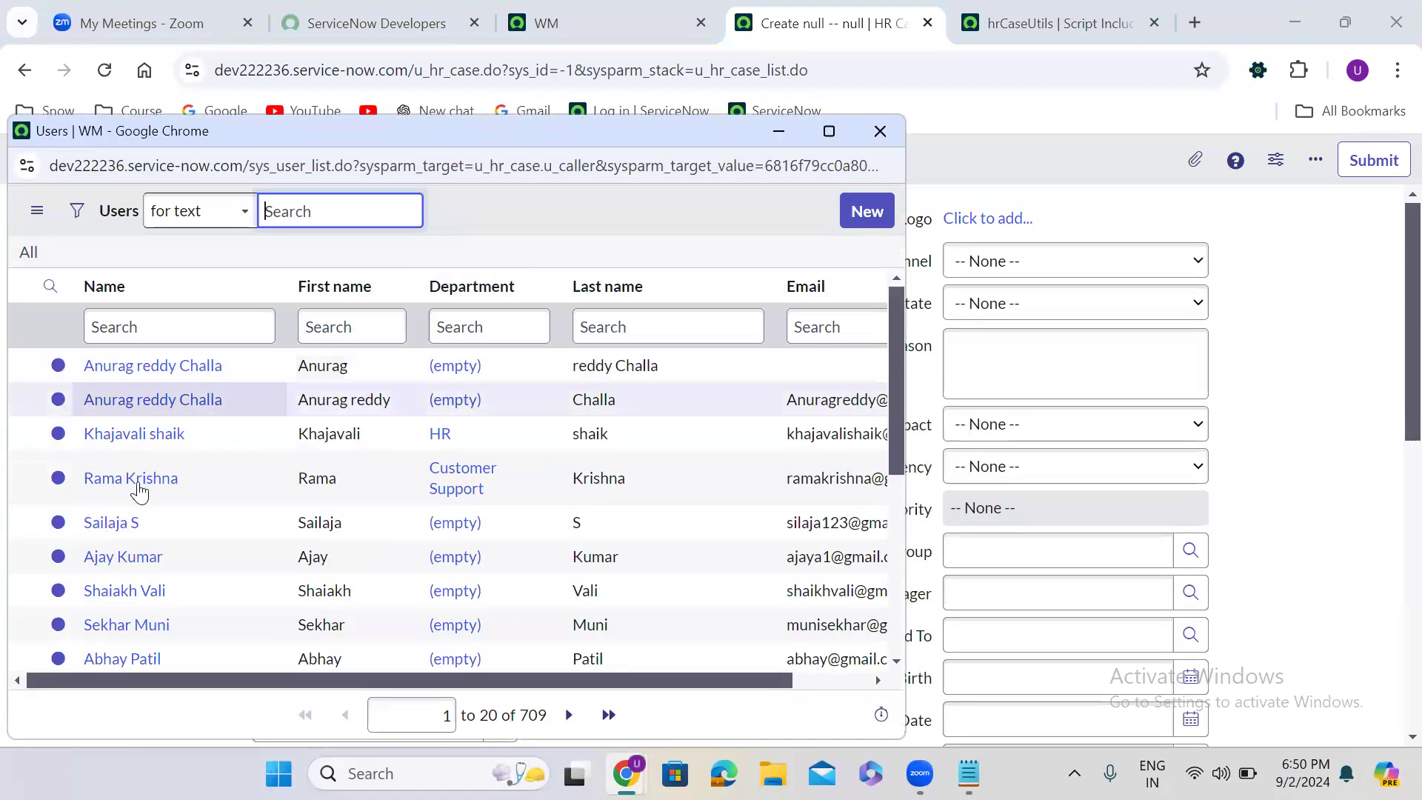
pyautogui.click(125, 480)
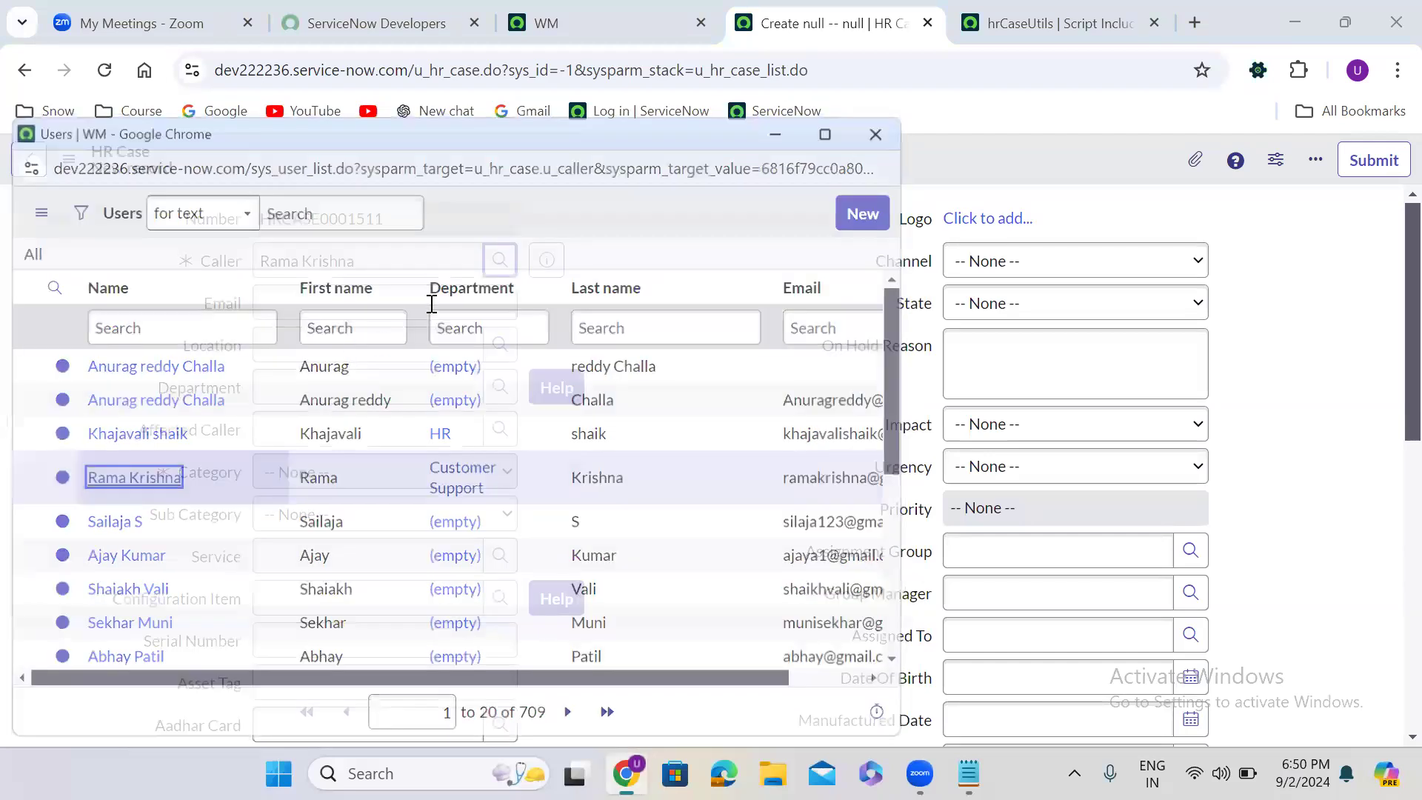
pyautogui.click(547, 261)
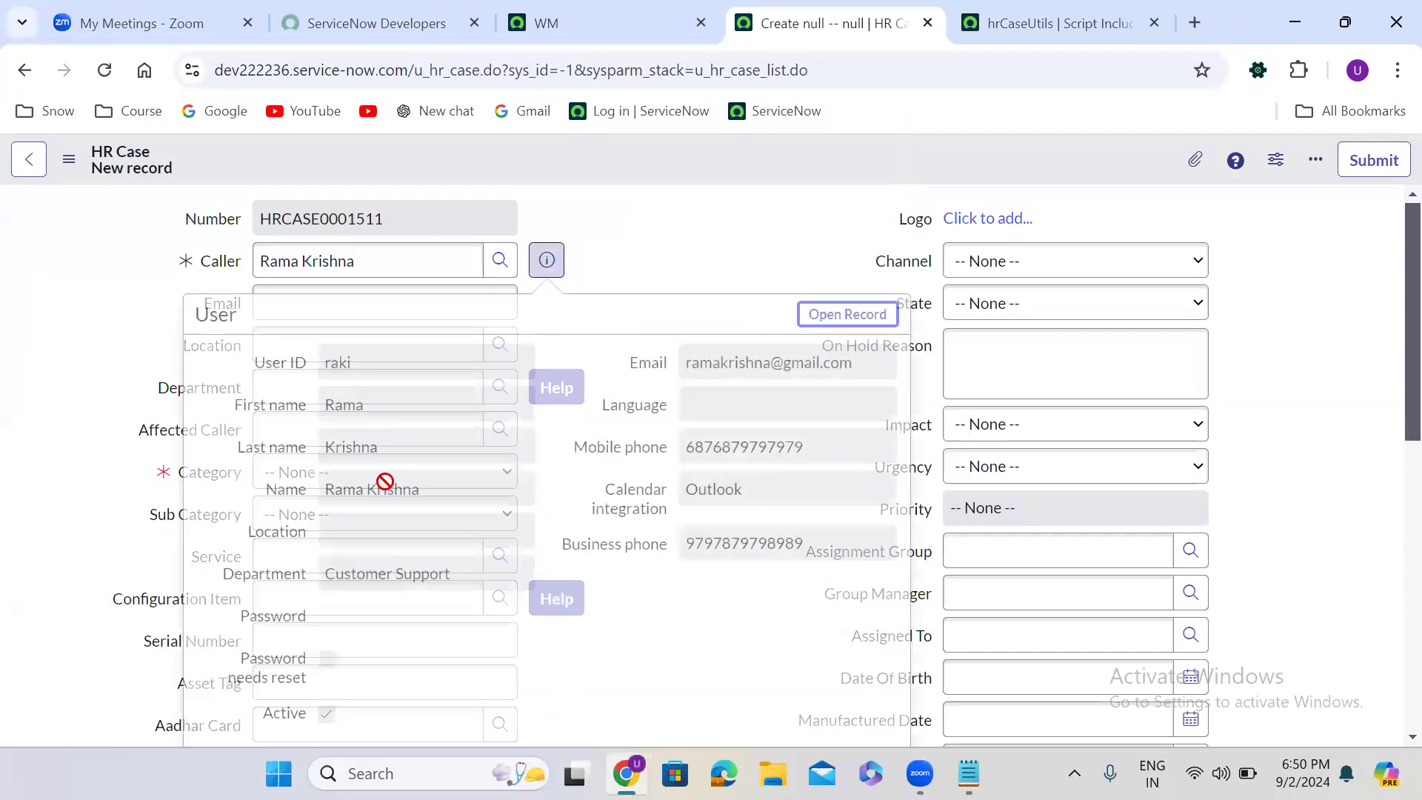
pyautogui.tripleClick(386, 577)
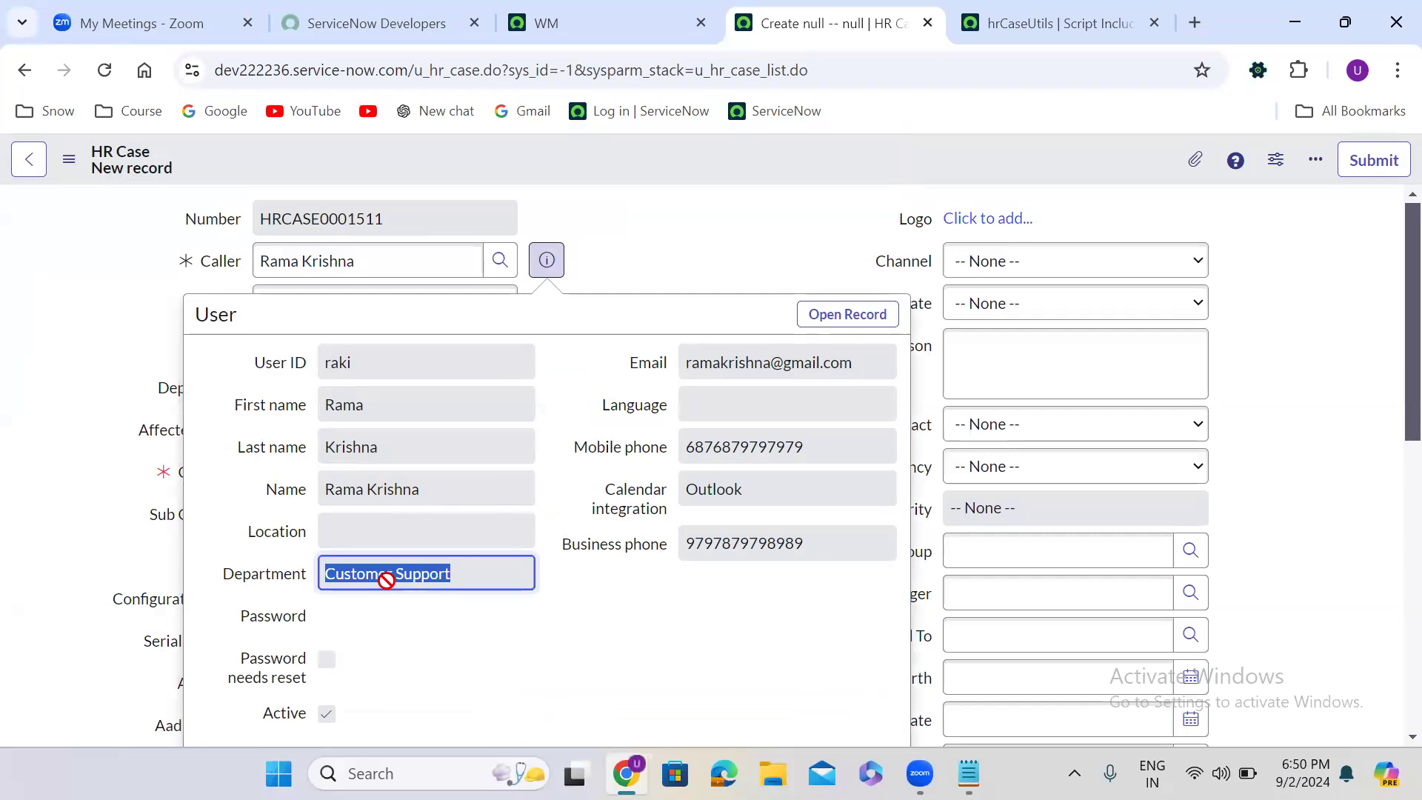
pyautogui.click(689, 239)
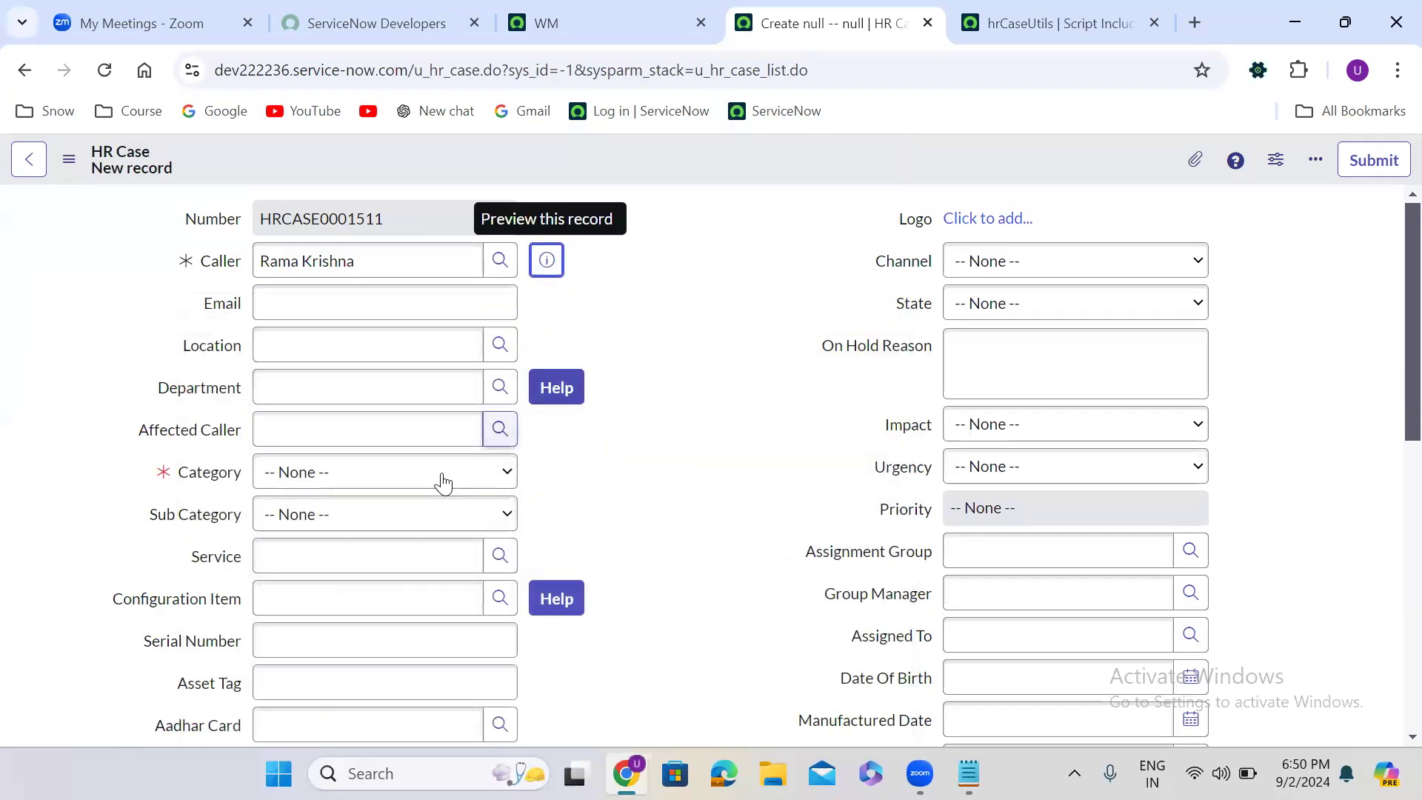
pyautogui.click(497, 430)
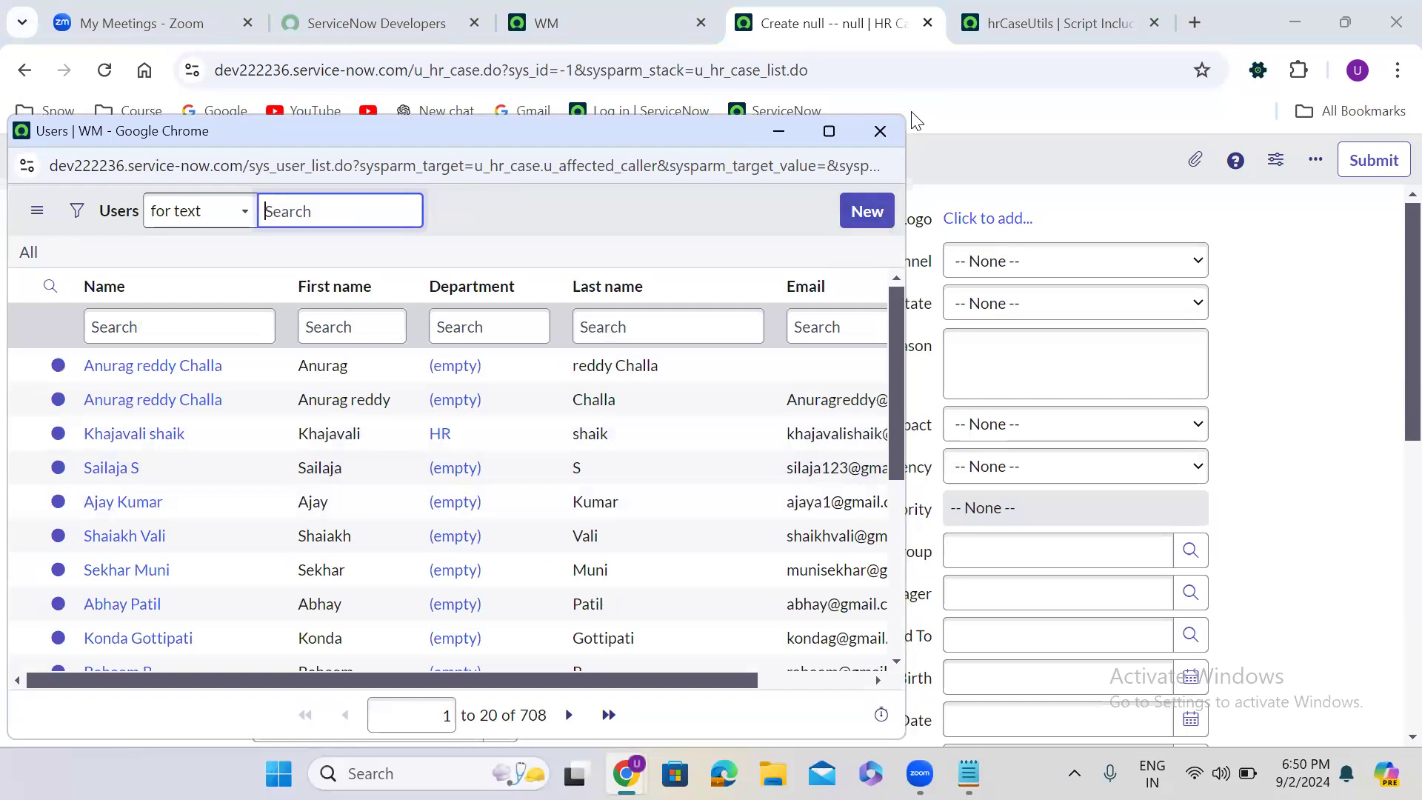
pyautogui.click(882, 132)
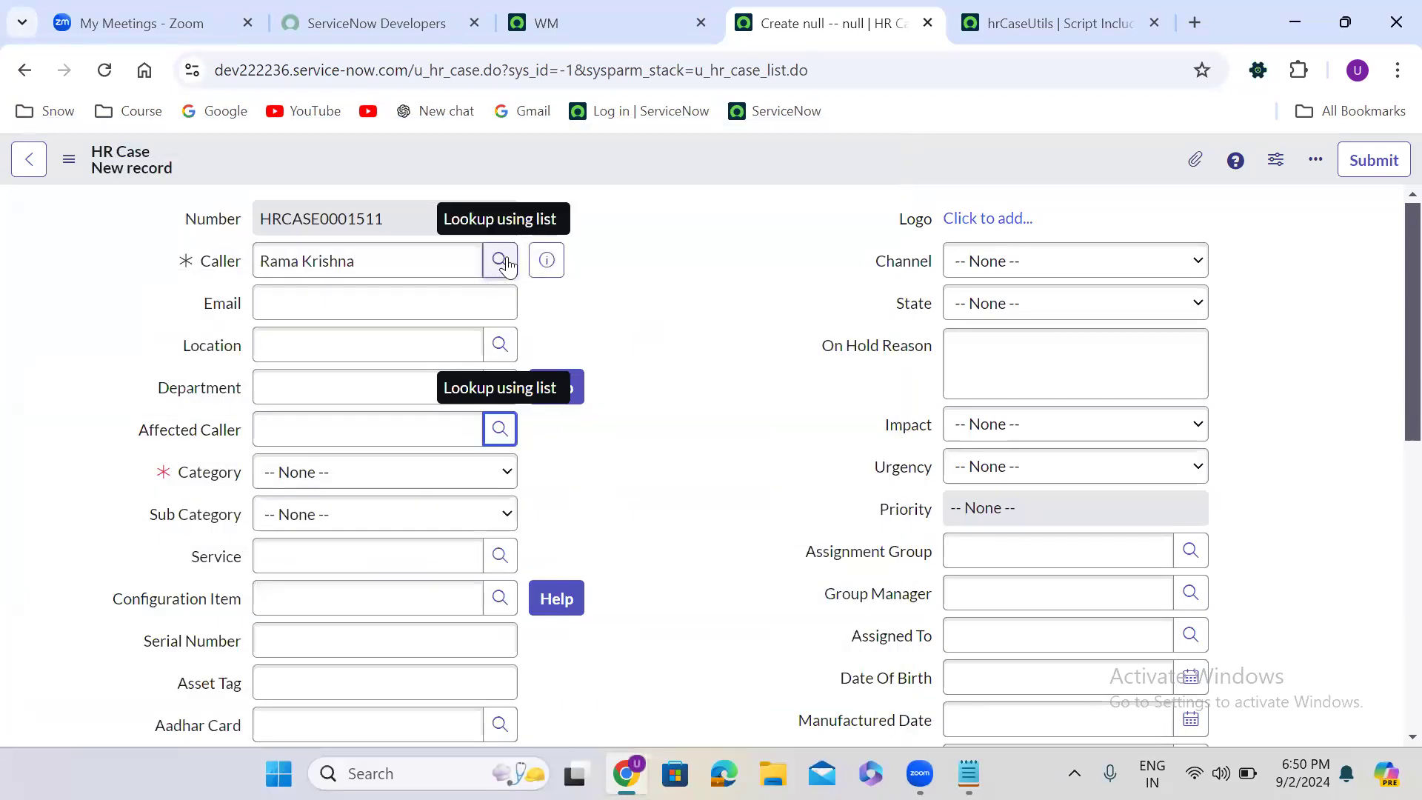
# - Change Caller to the user in the HR department and check which users Affected Caller's lookup list offers
pyautogui.click(501, 260)
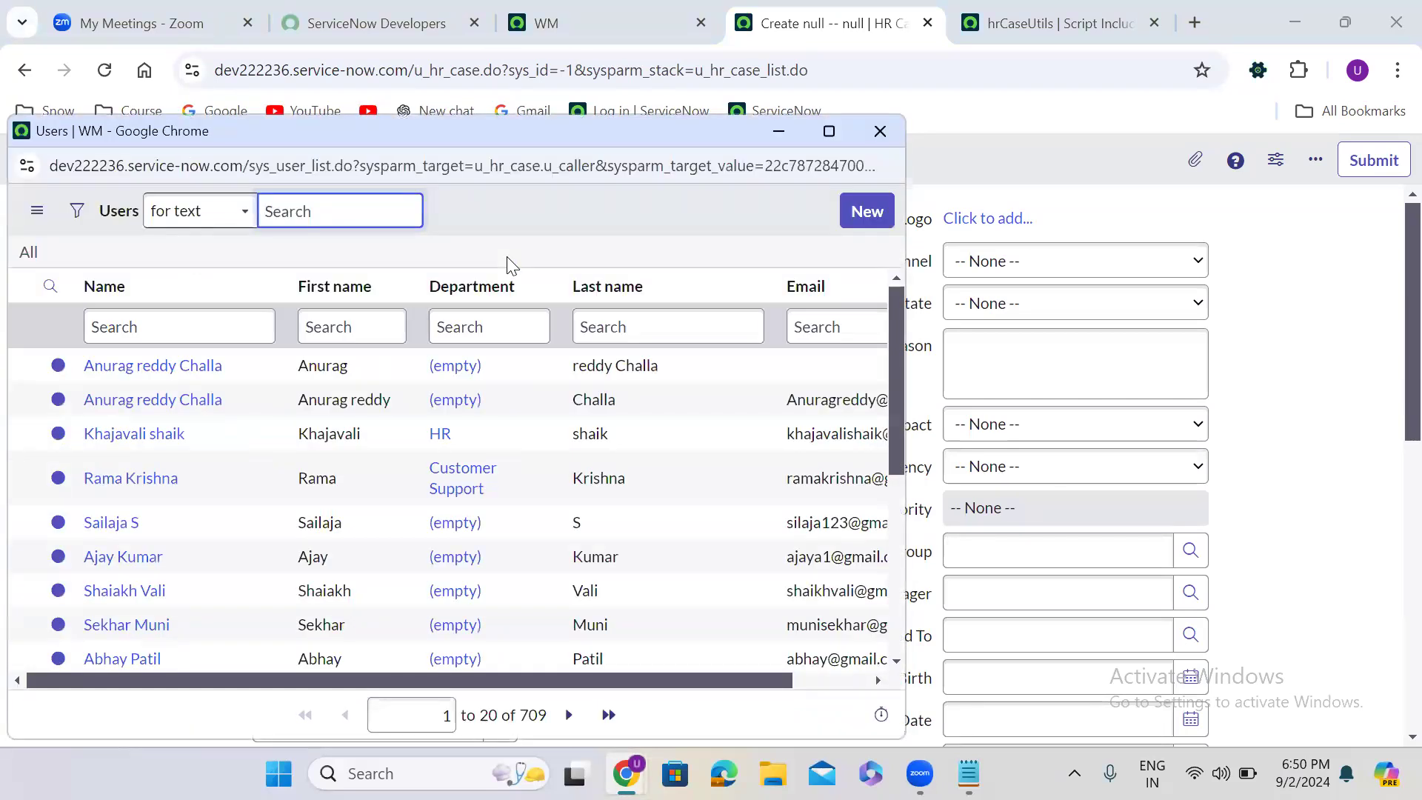
pyautogui.click(133, 434)
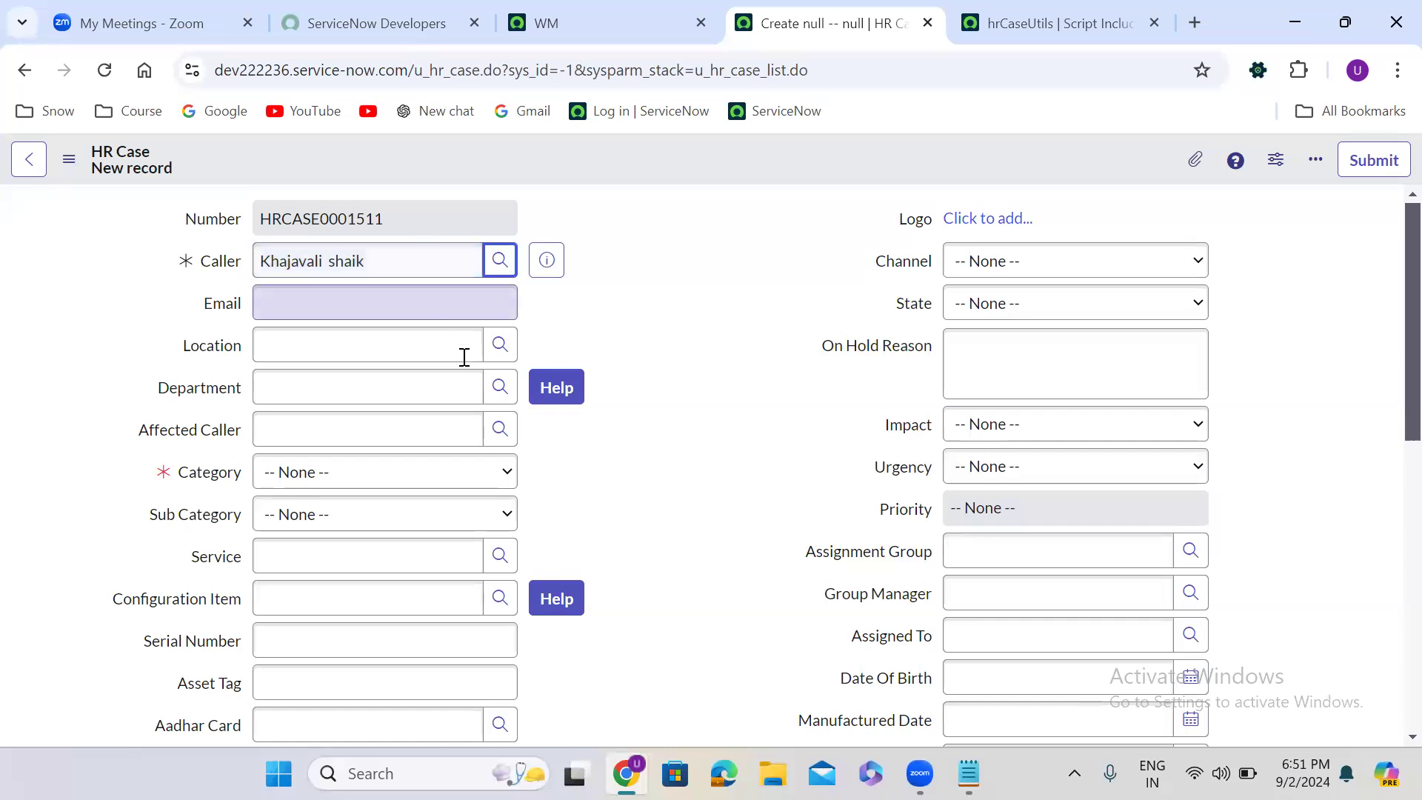
pyautogui.click(501, 429)
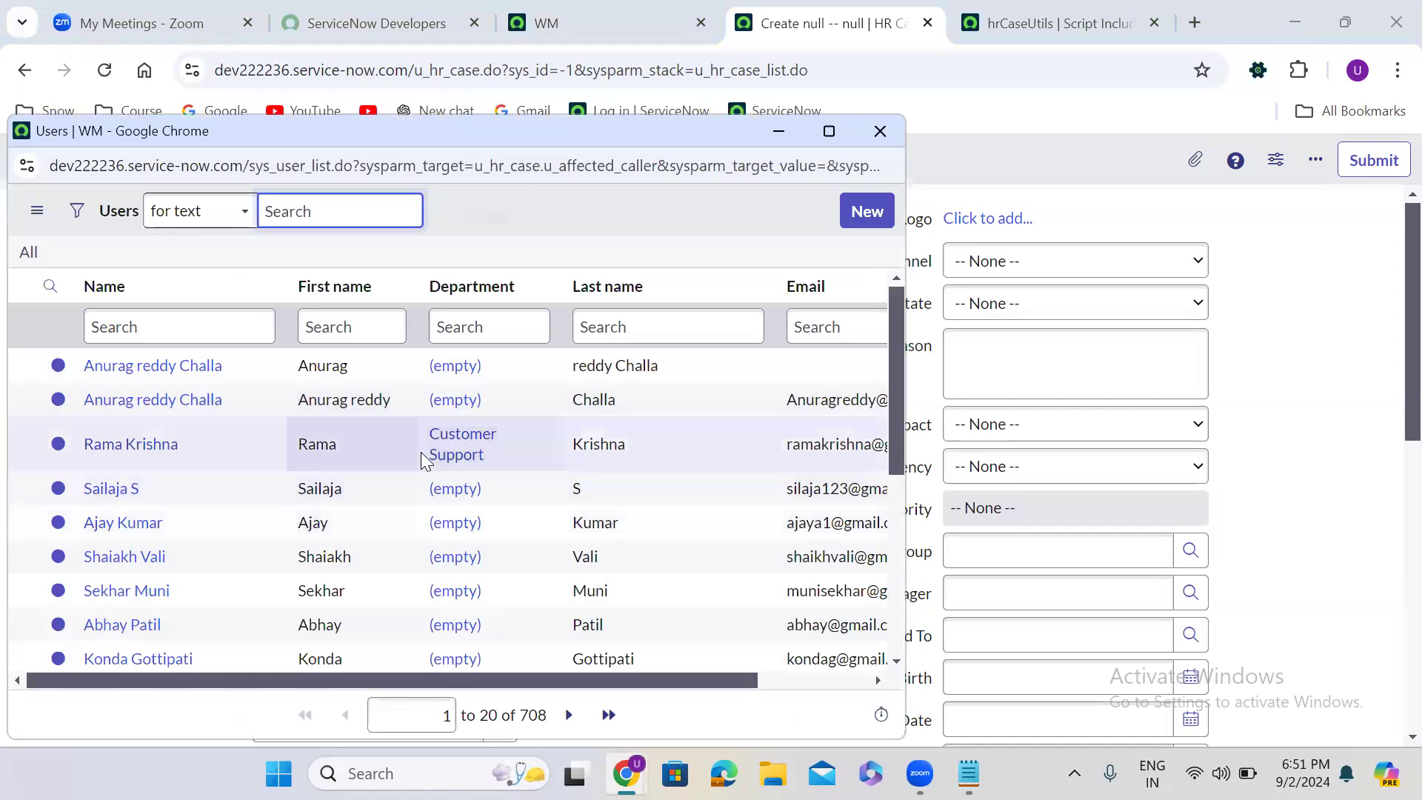
pyautogui.click(884, 131)
# - Filter Caller's lookup by department Sales, choose a Sales user as Caller, and check the users offered for Affected Caller
pyautogui.click(501, 259)
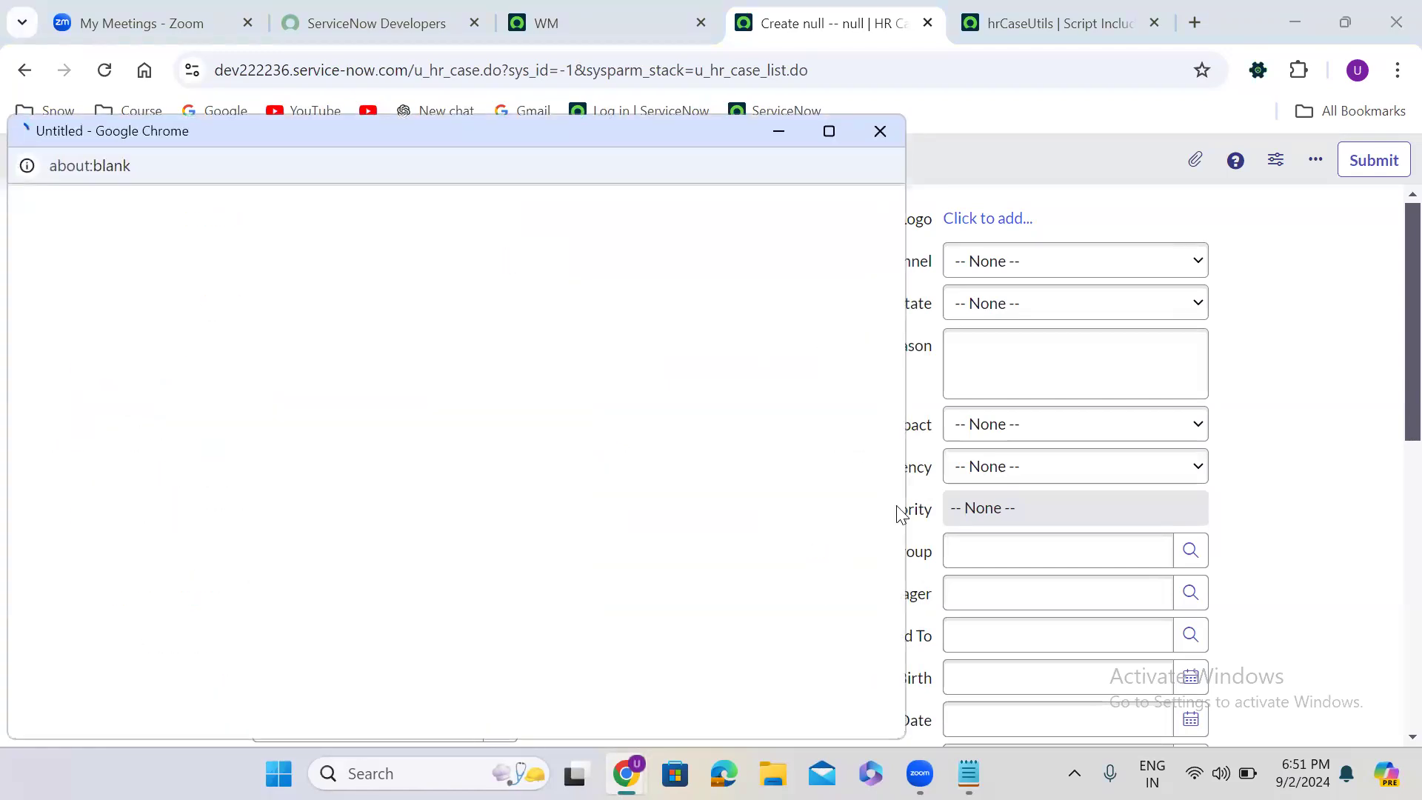
pyautogui.scroll(-5, 903, 622)
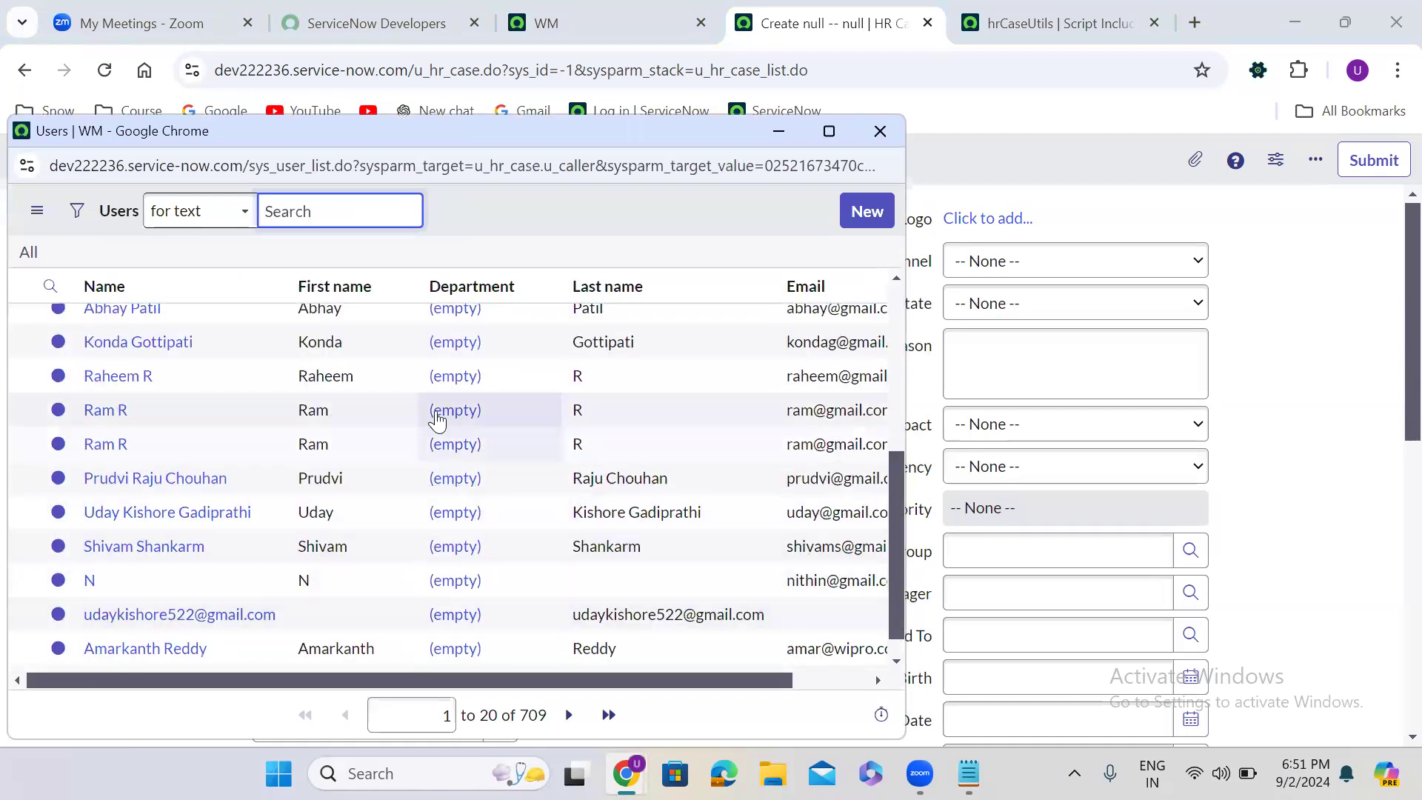
pyautogui.scroll(1, 901, 303)
pyautogui.scroll(3, 902, 303)
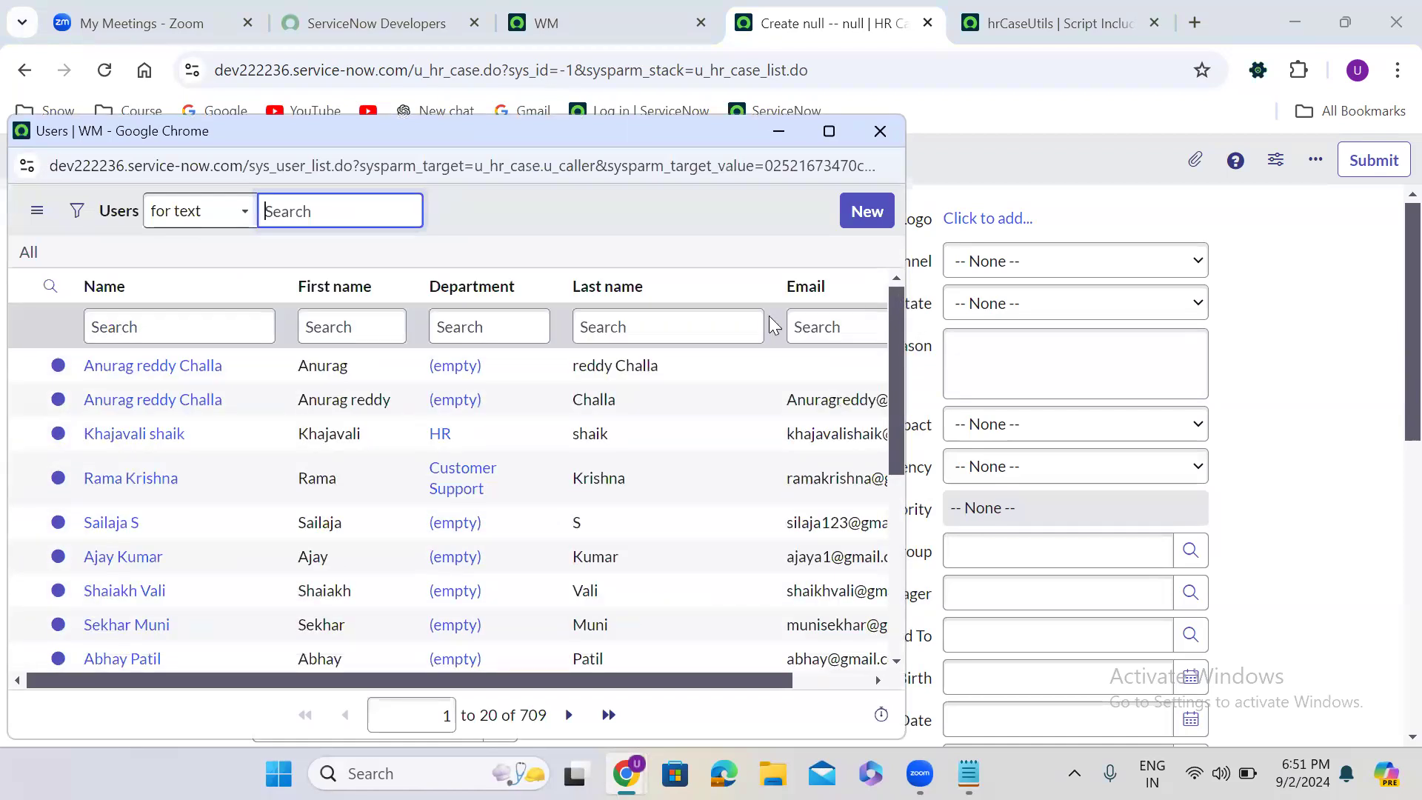
pyautogui.click(453, 331)
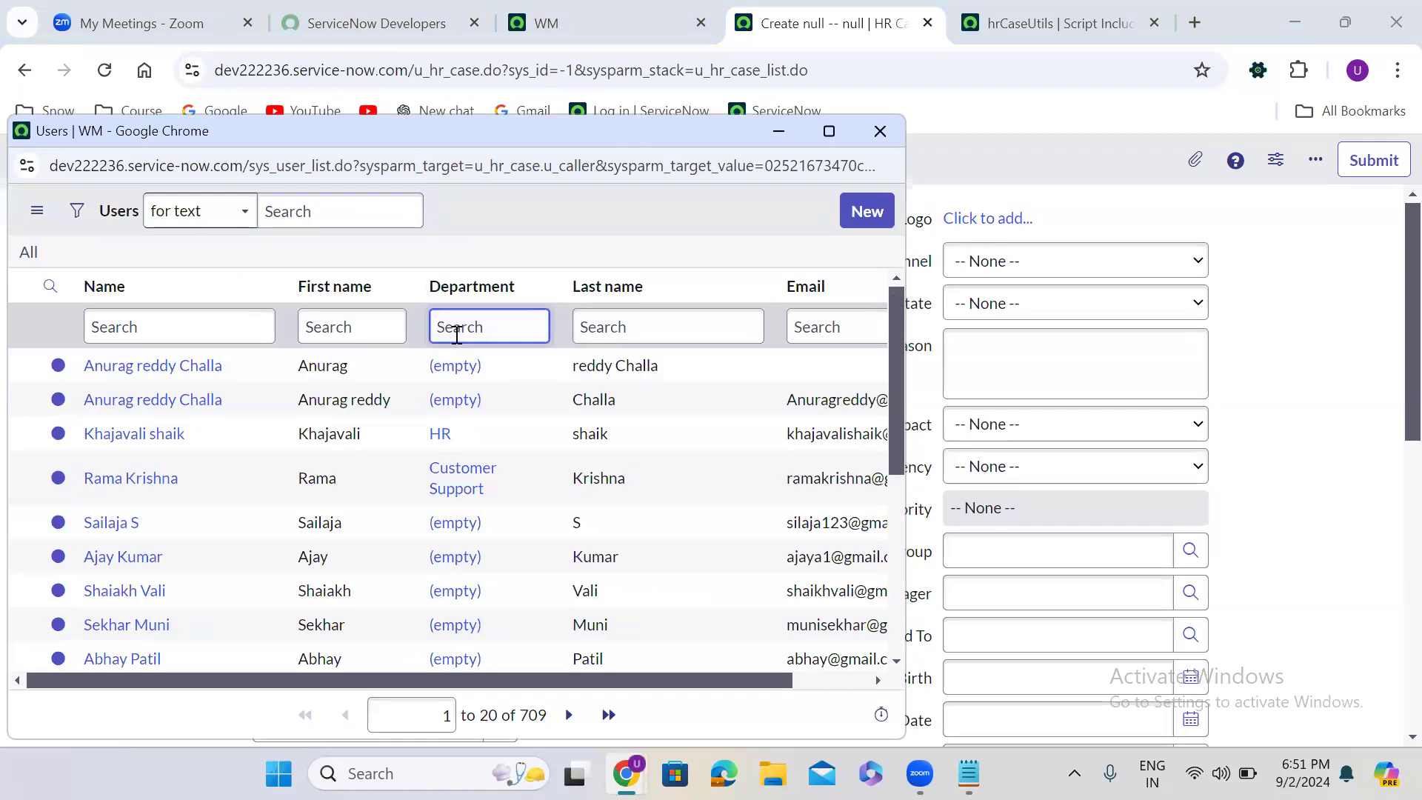
pyautogui.write('Sales')
pyautogui.press('Return')
pyautogui.click(105, 519)
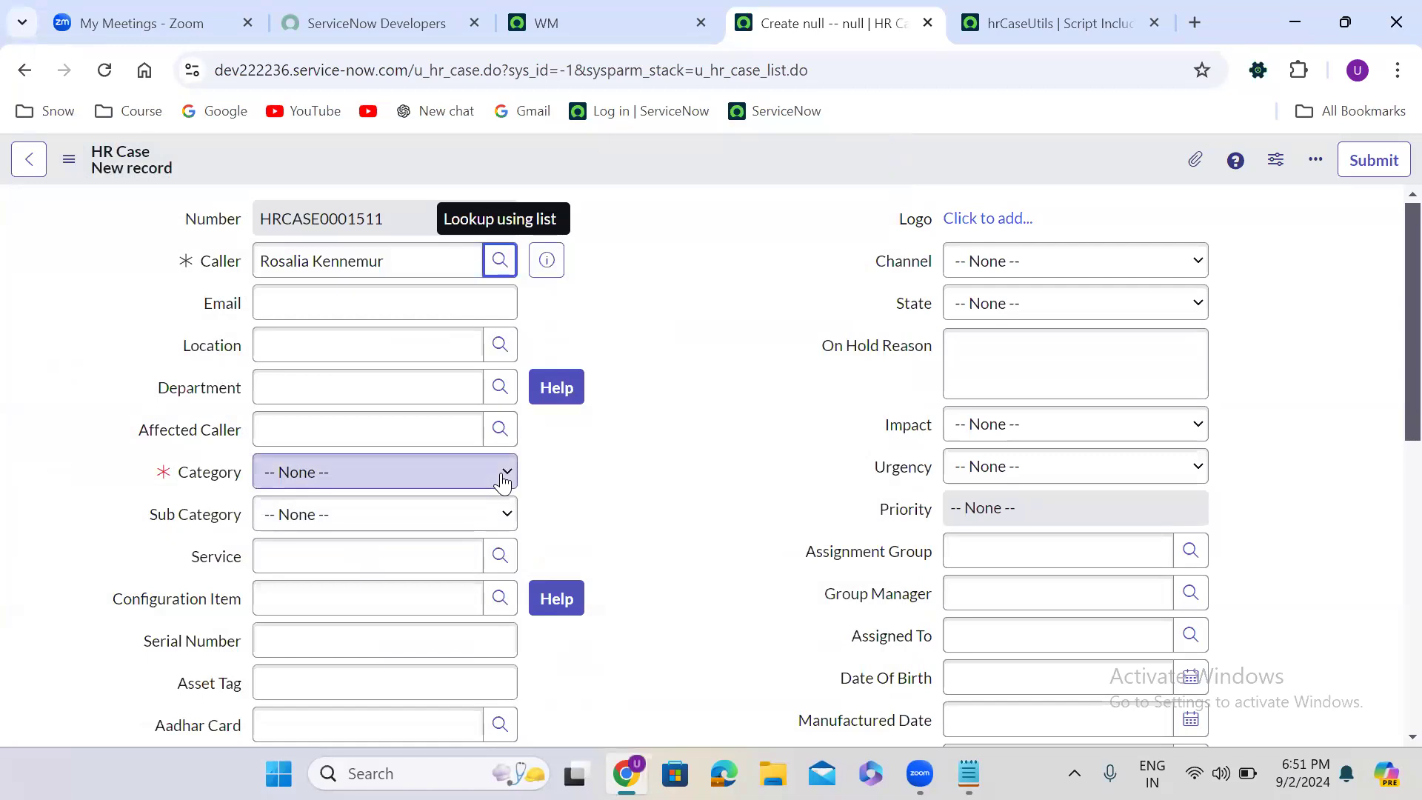
pyautogui.click(605, 322)
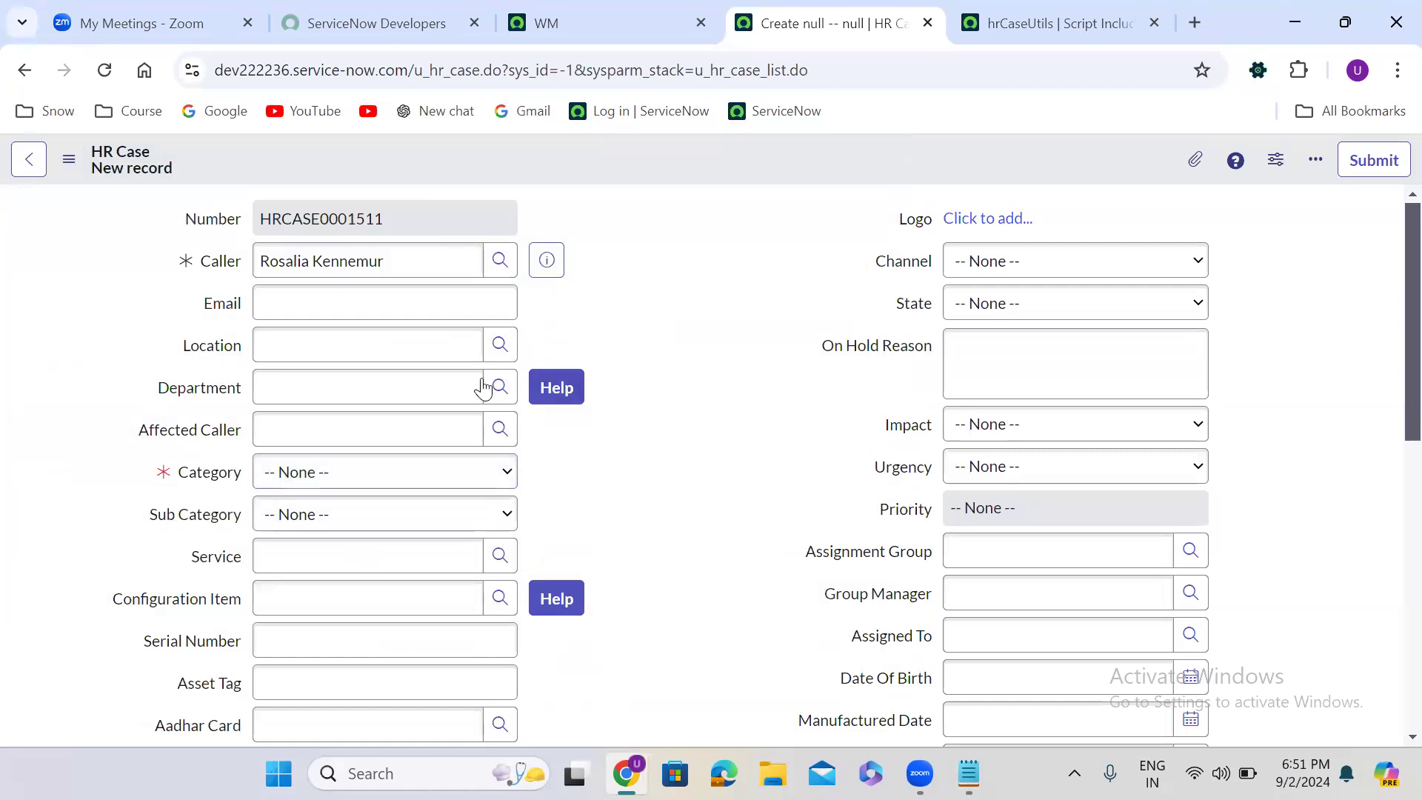
pyautogui.click(500, 430)
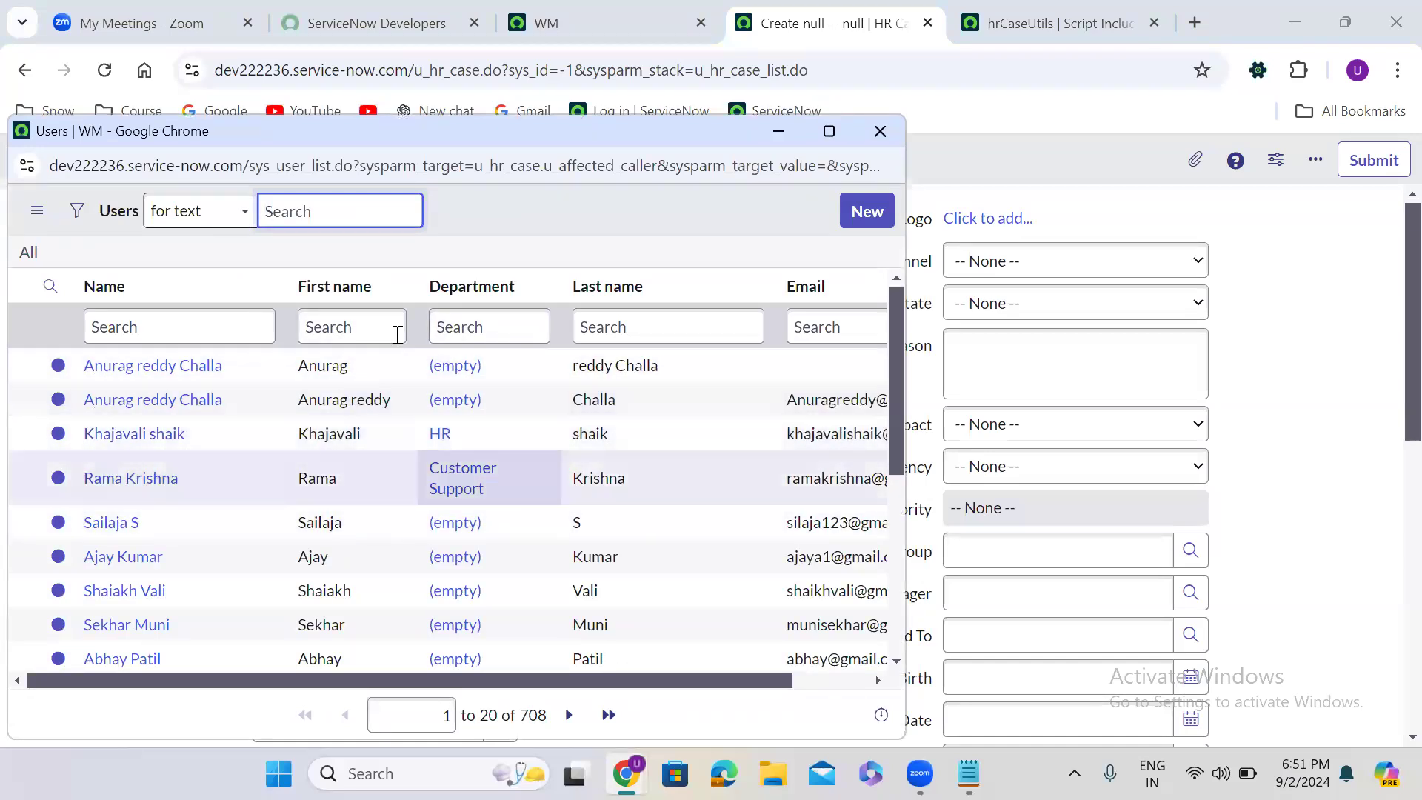
pyautogui.click(880, 132)
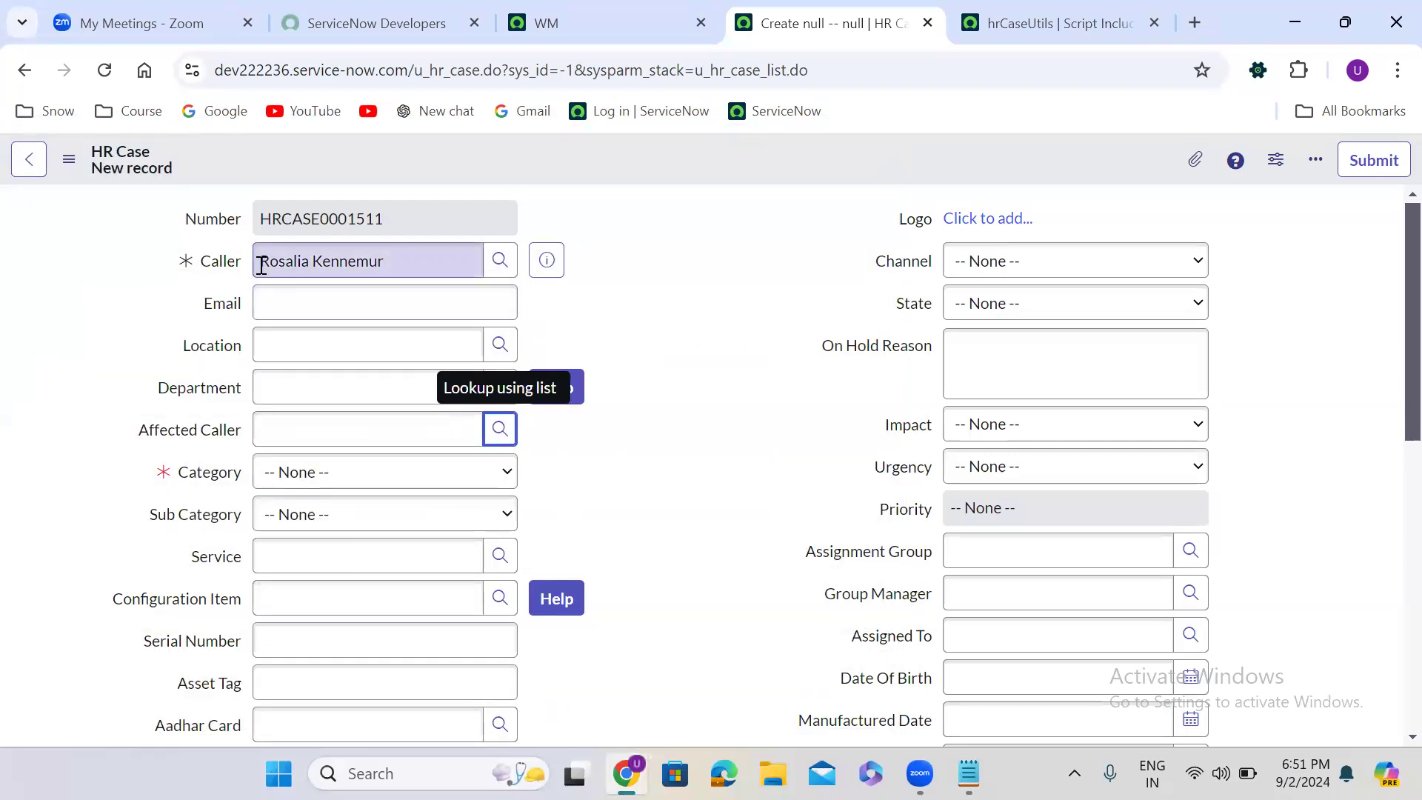
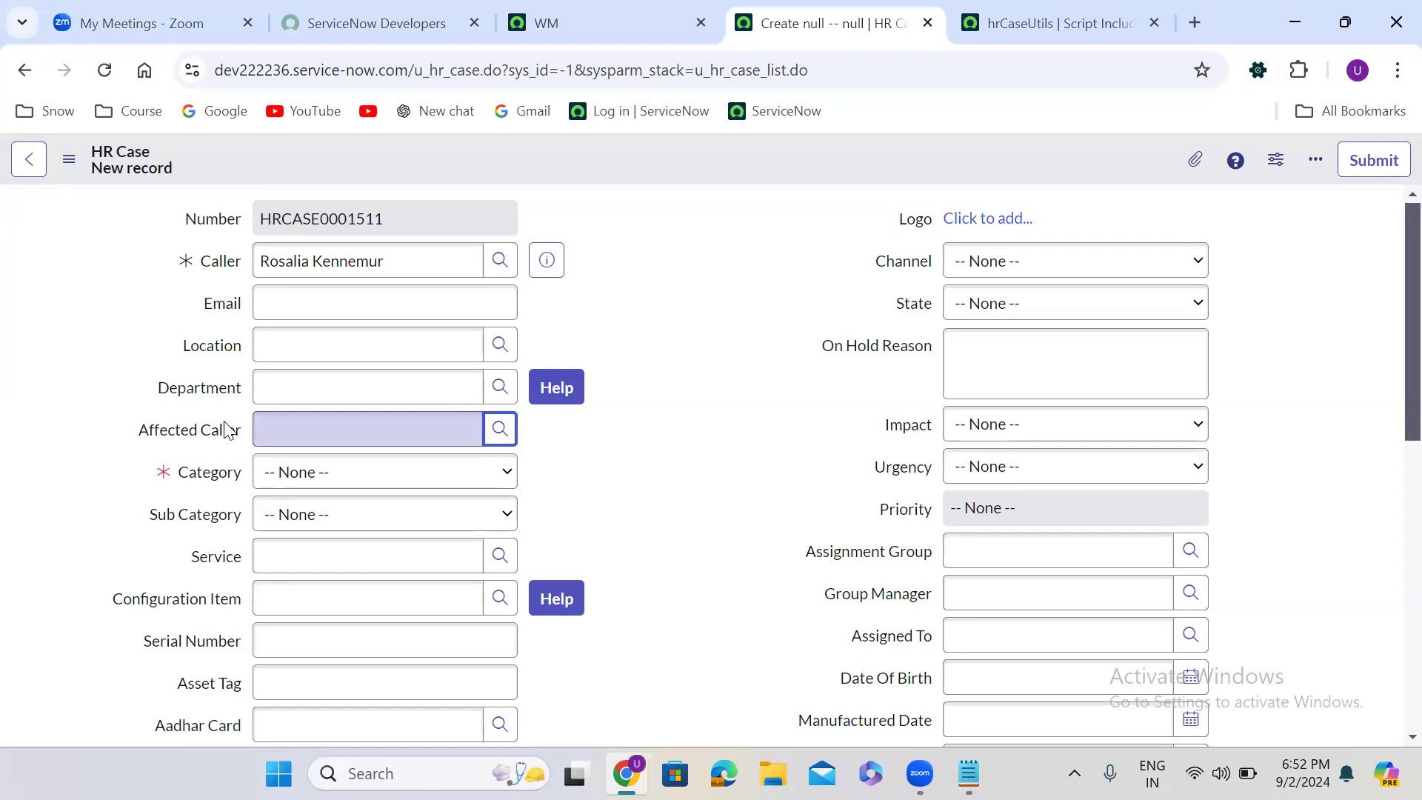
# - In the hrCaseUtils script include, add an empty function showOnlyCallerDeptUsers above showOnlyGroupMembersCondition, with a comma after its closing brace
pyautogui.click(997, 21)
pyautogui.click(946, 245)
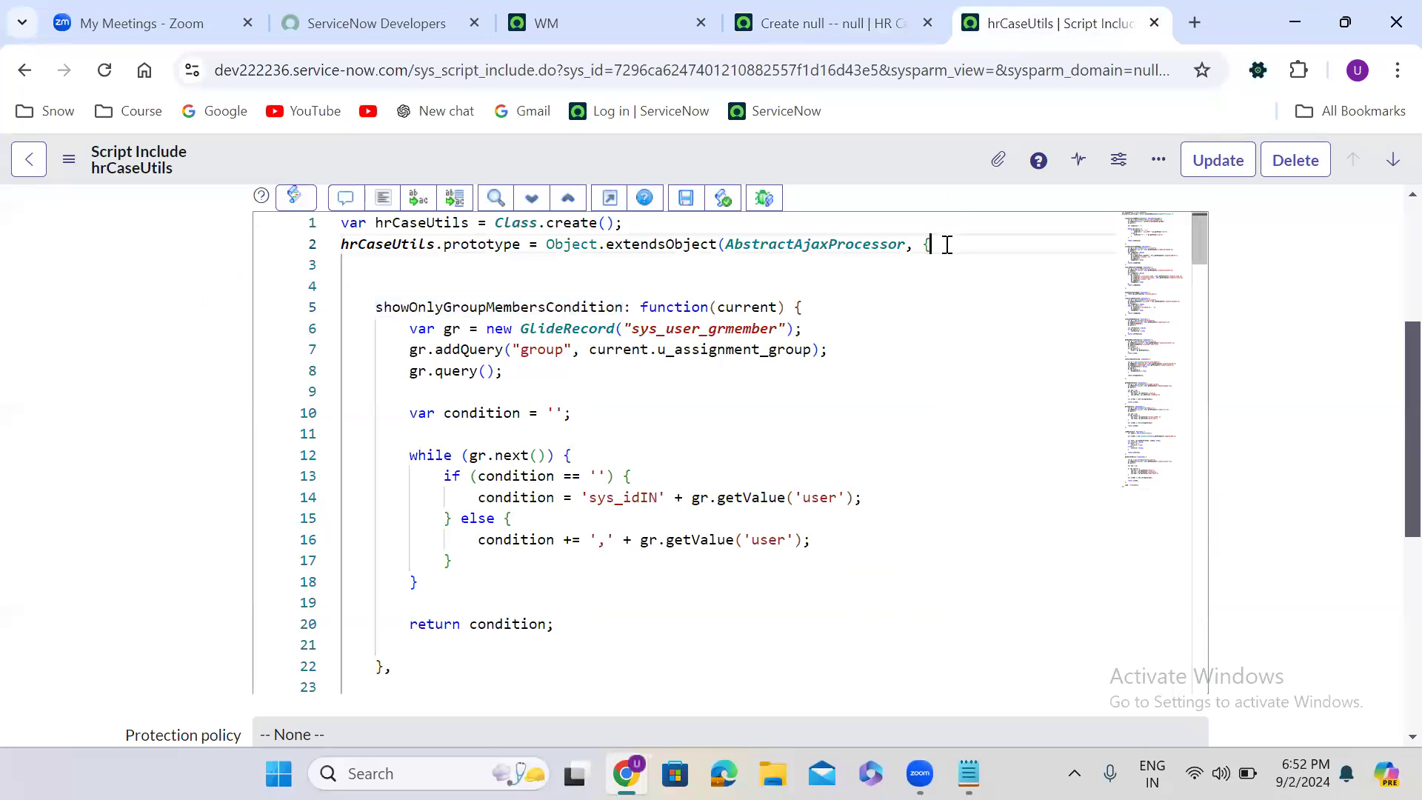
pyautogui.press('Return')
pyautogui.press('Return')
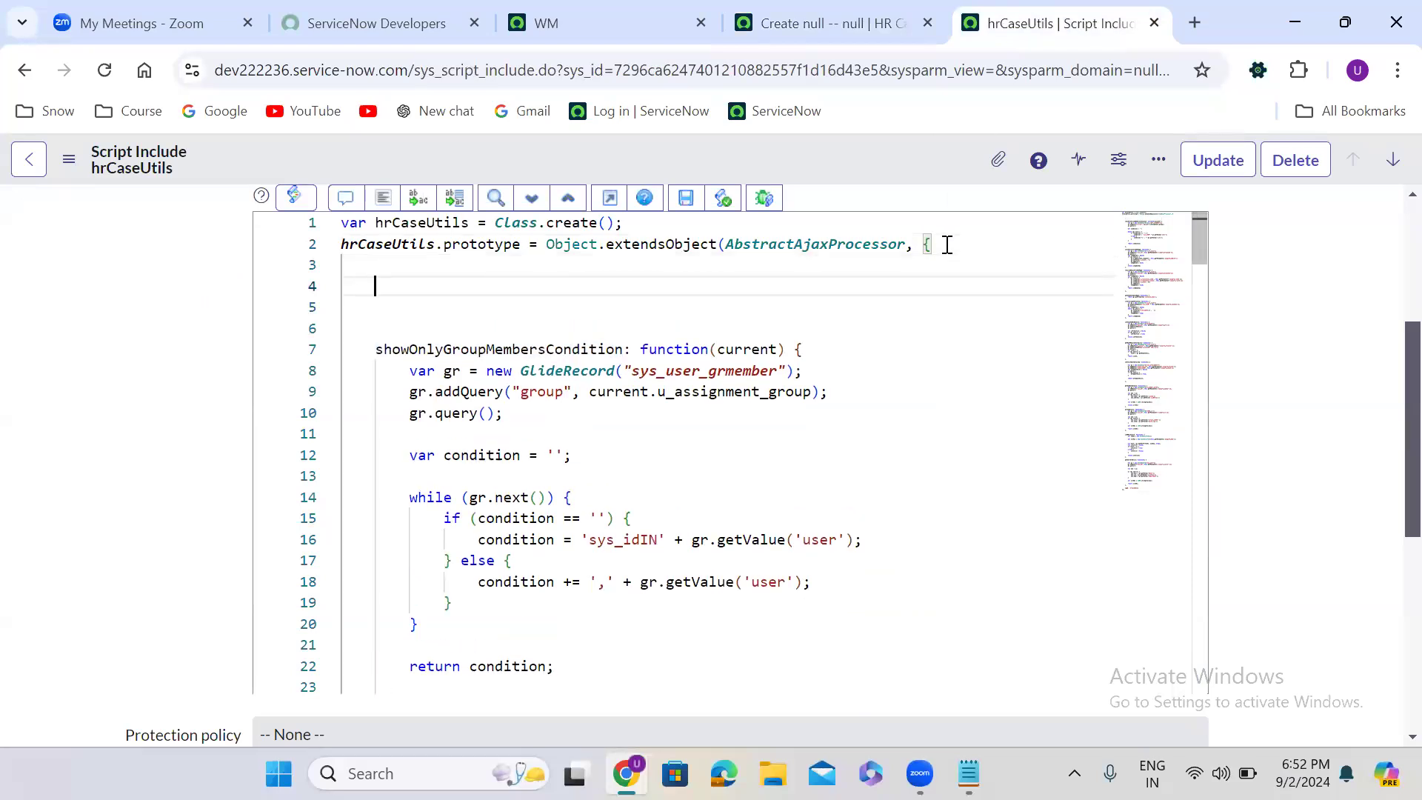
pyautogui.write('s')
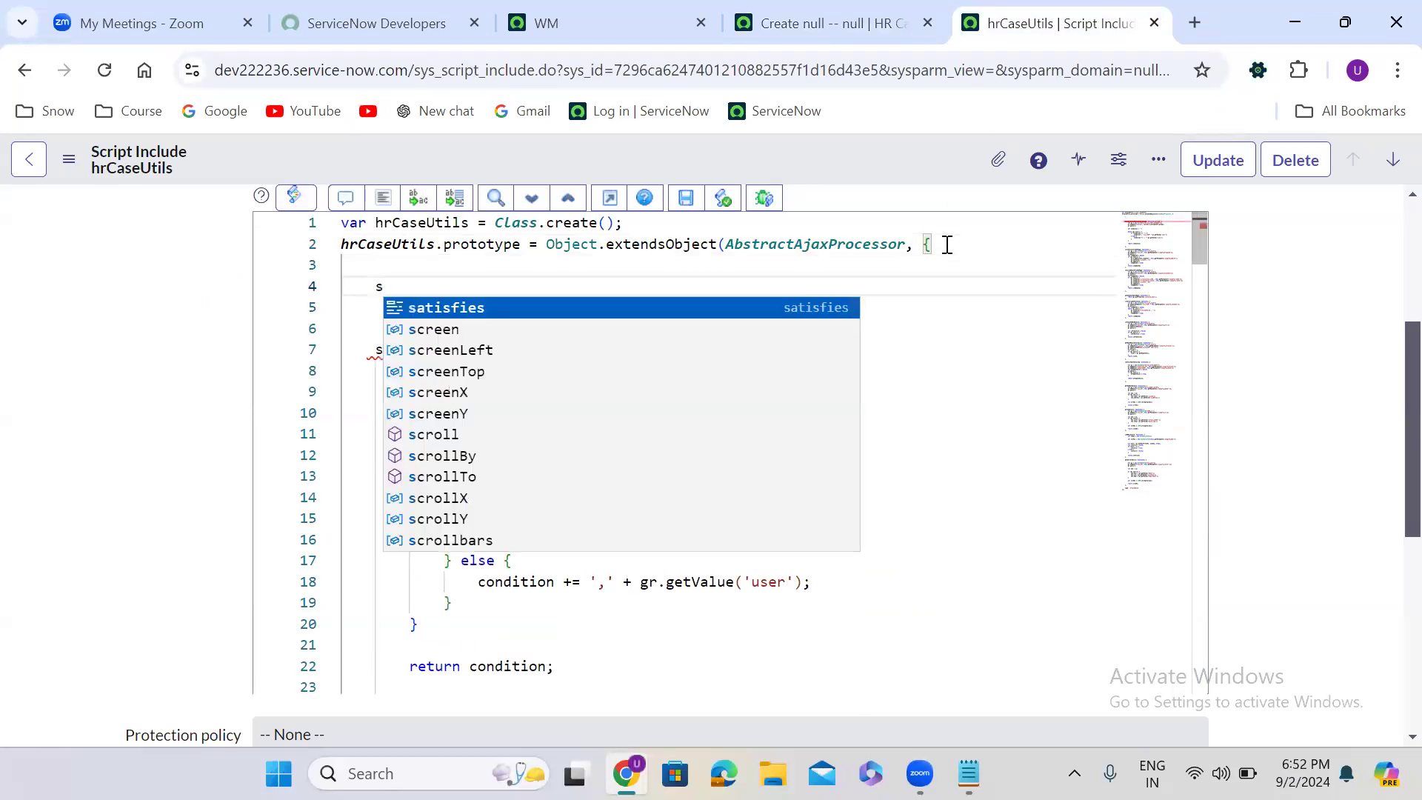
pyautogui.write('how')
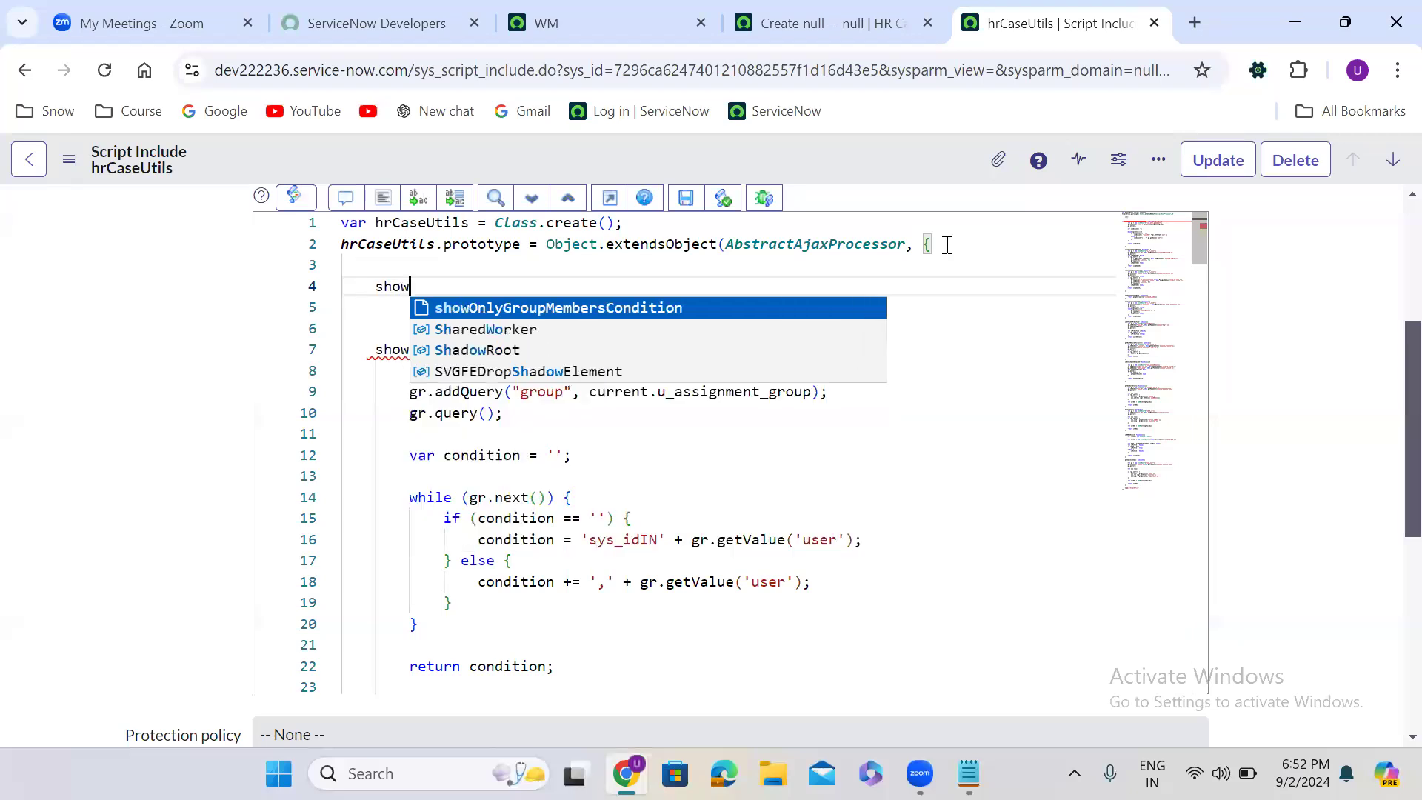
pyautogui.write('Onl')
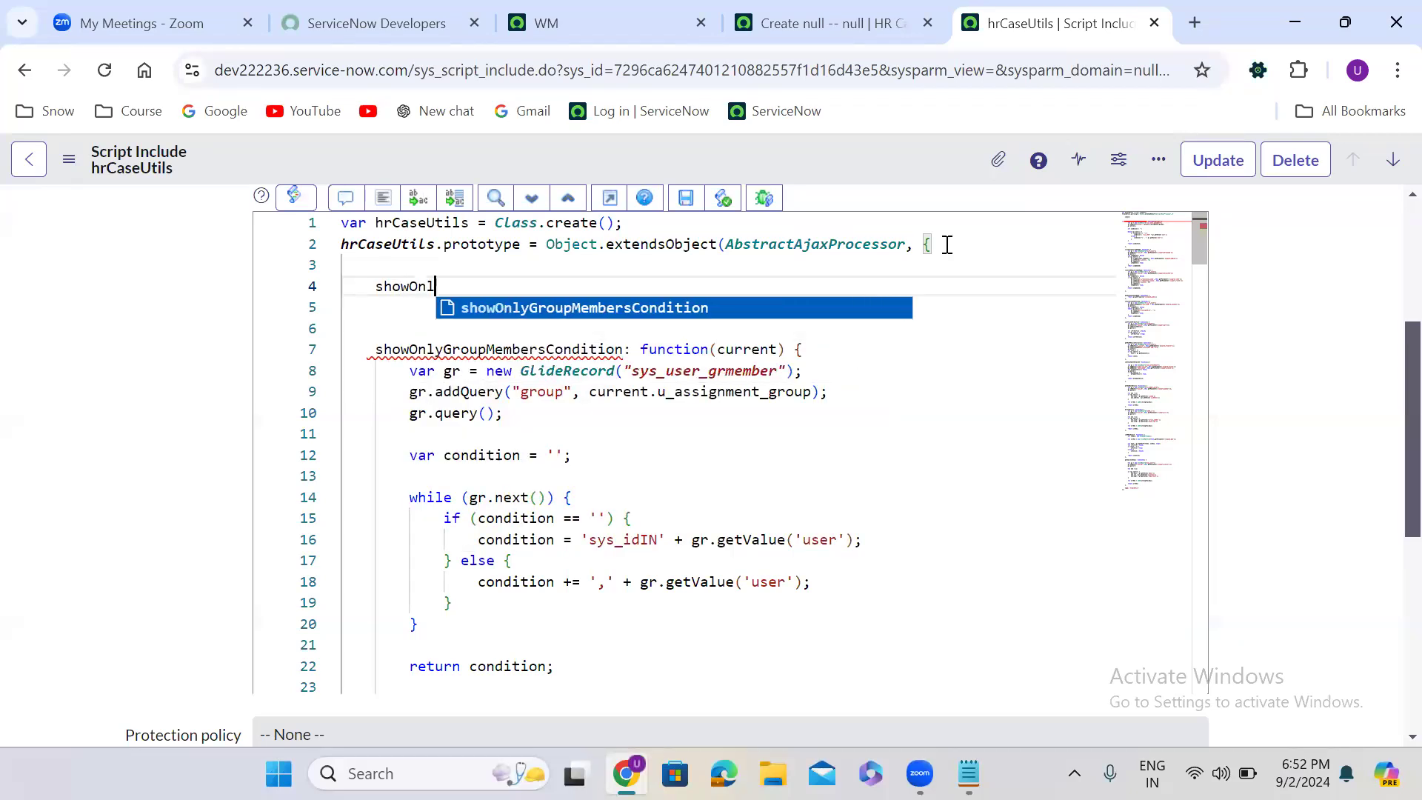
pyautogui.write('yC')
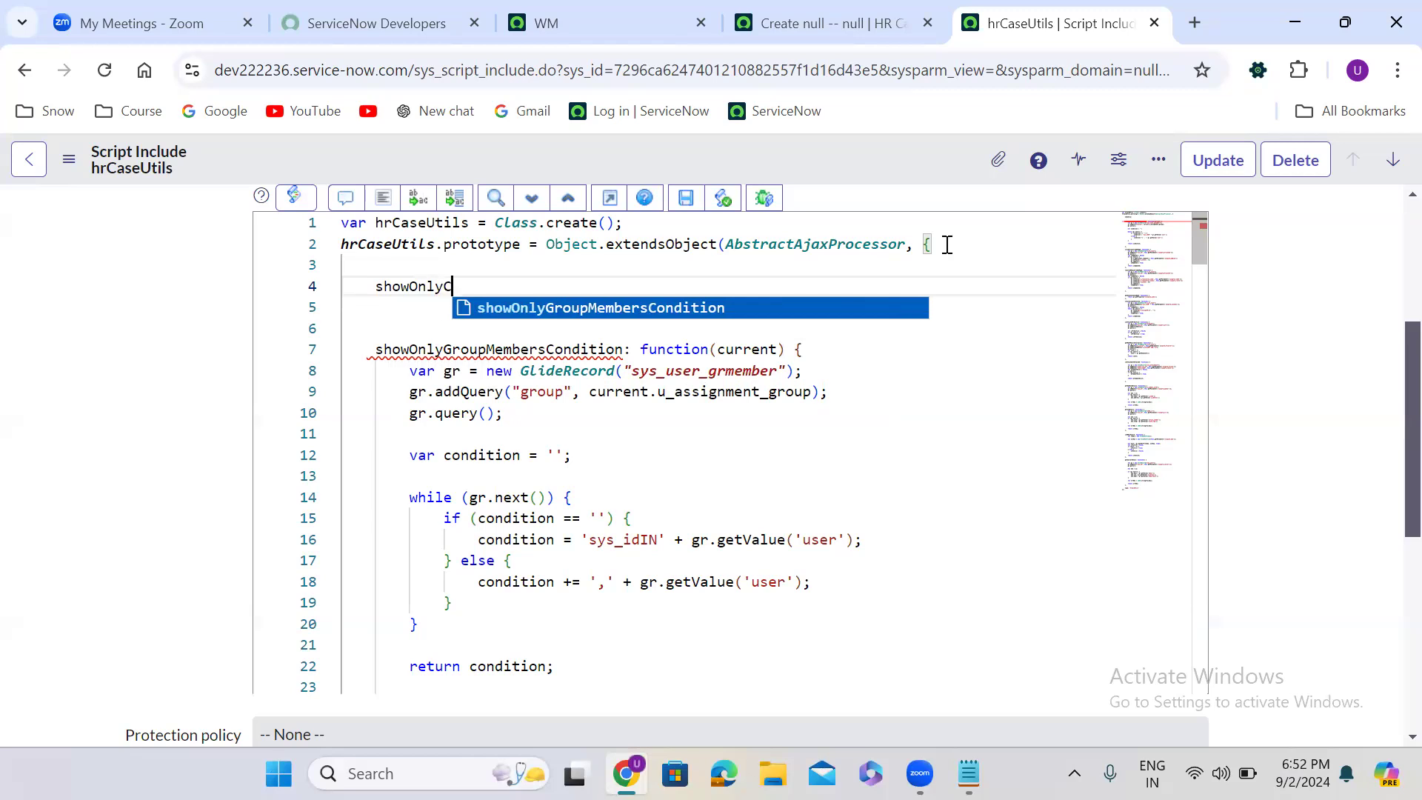
pyautogui.write('aller')
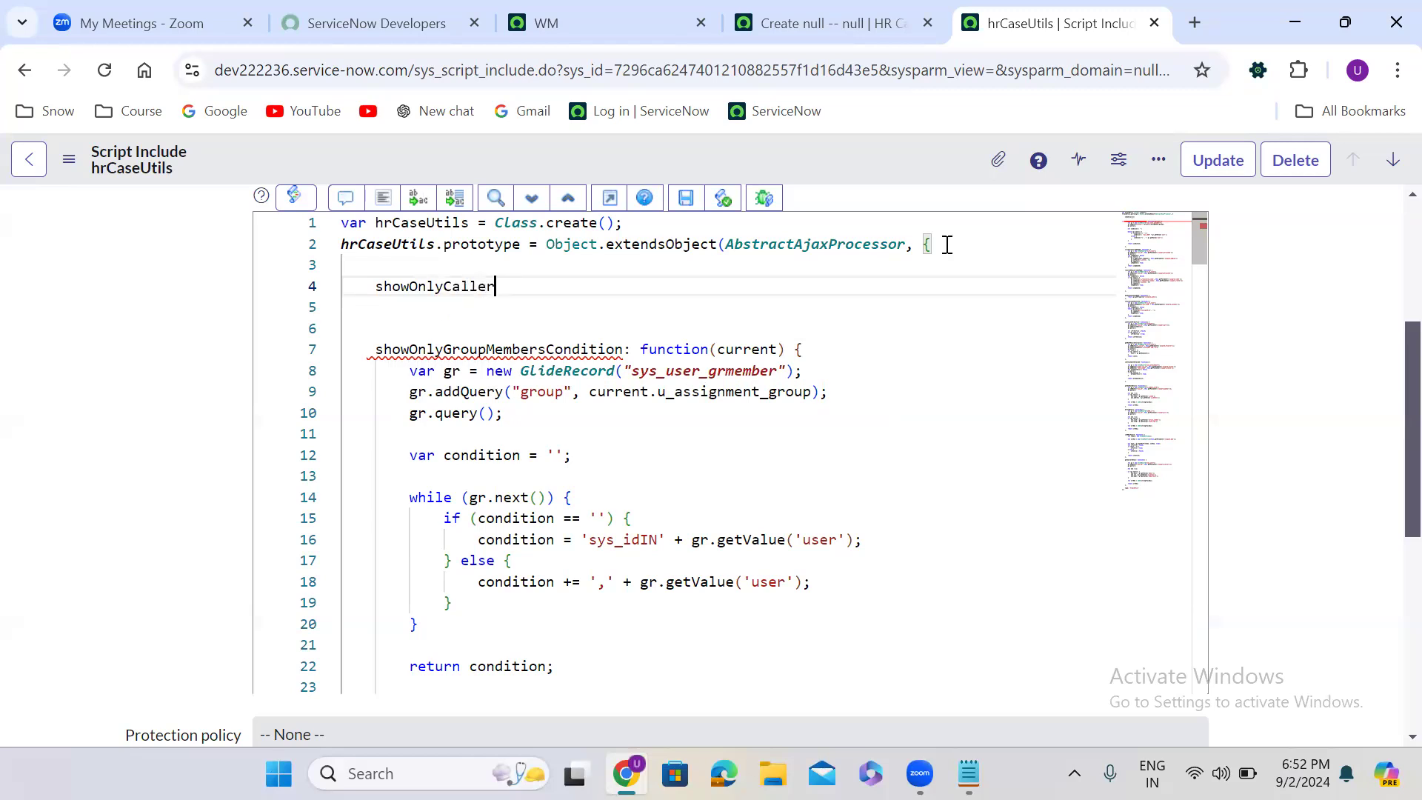
pyautogui.write('Dept')
pyautogui.press('BackSpace')
pyautogui.write('Users: funct')
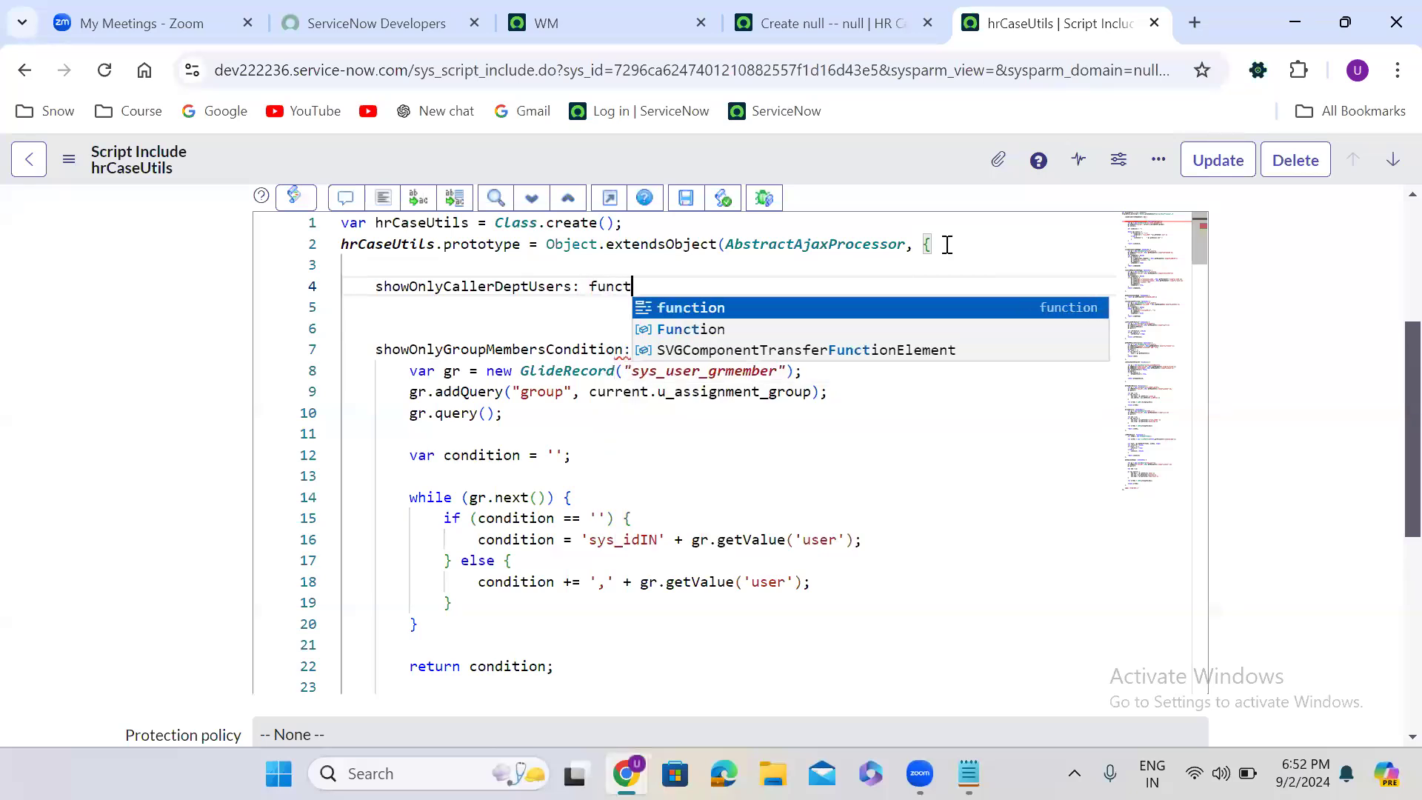
pyautogui.write('ion(){')
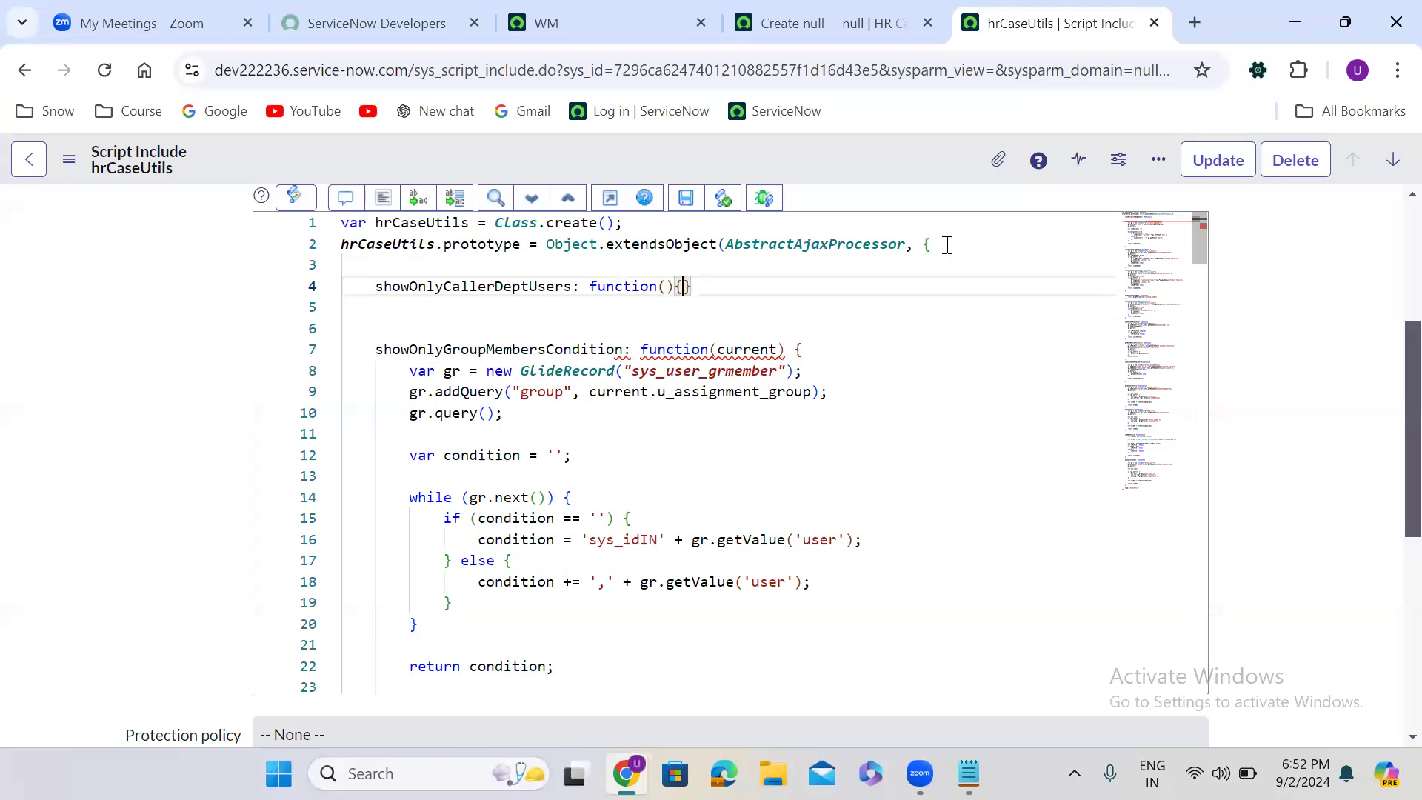
pyautogui.press('Return')
pyautogui.press('Down')
pyautogui.write(',')
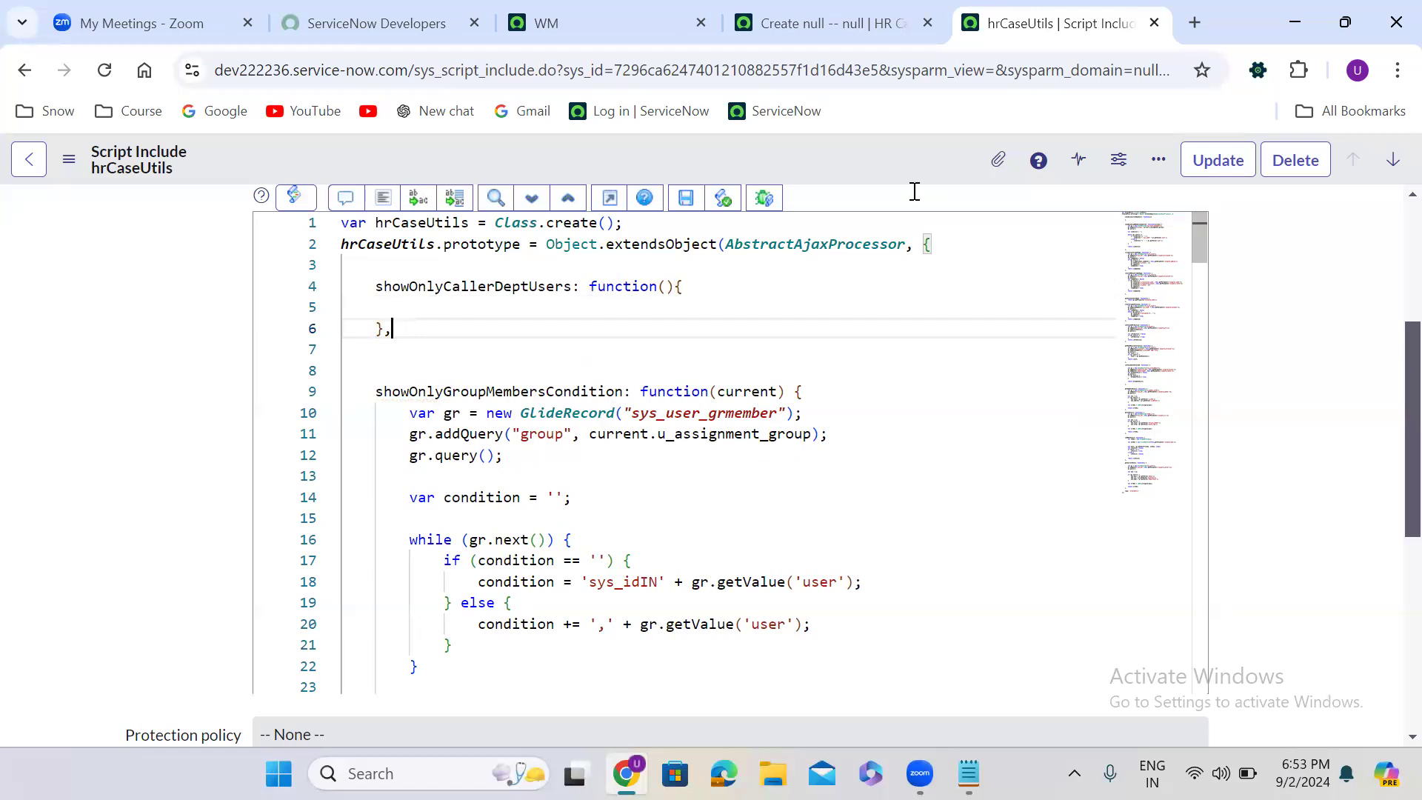
# - Insert the GlideRecord query snippet with its if block into the showOnlyCallerDeptUsers body and format the code
pyautogui.click(402, 308)
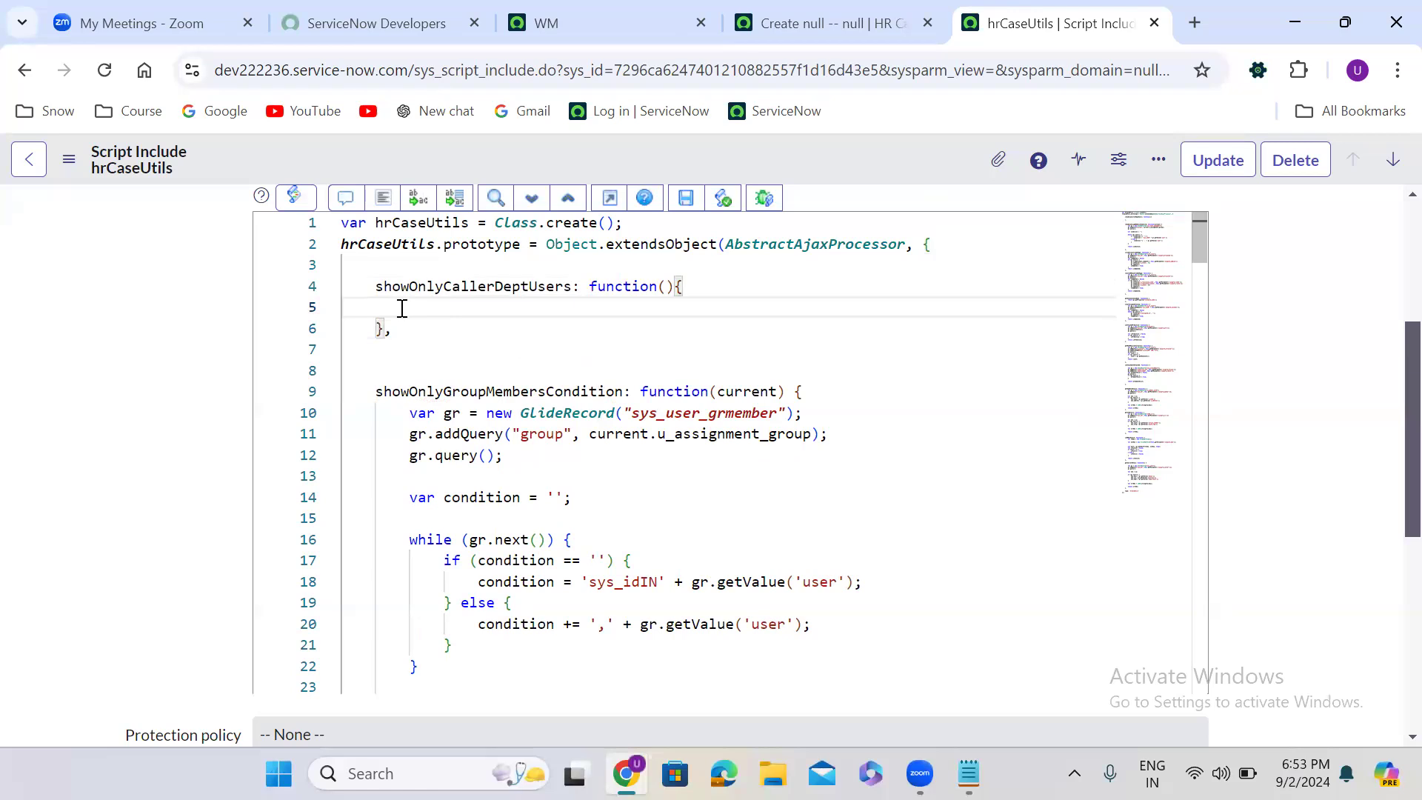
pyautogui.write('varg')
pyautogui.press('Return')
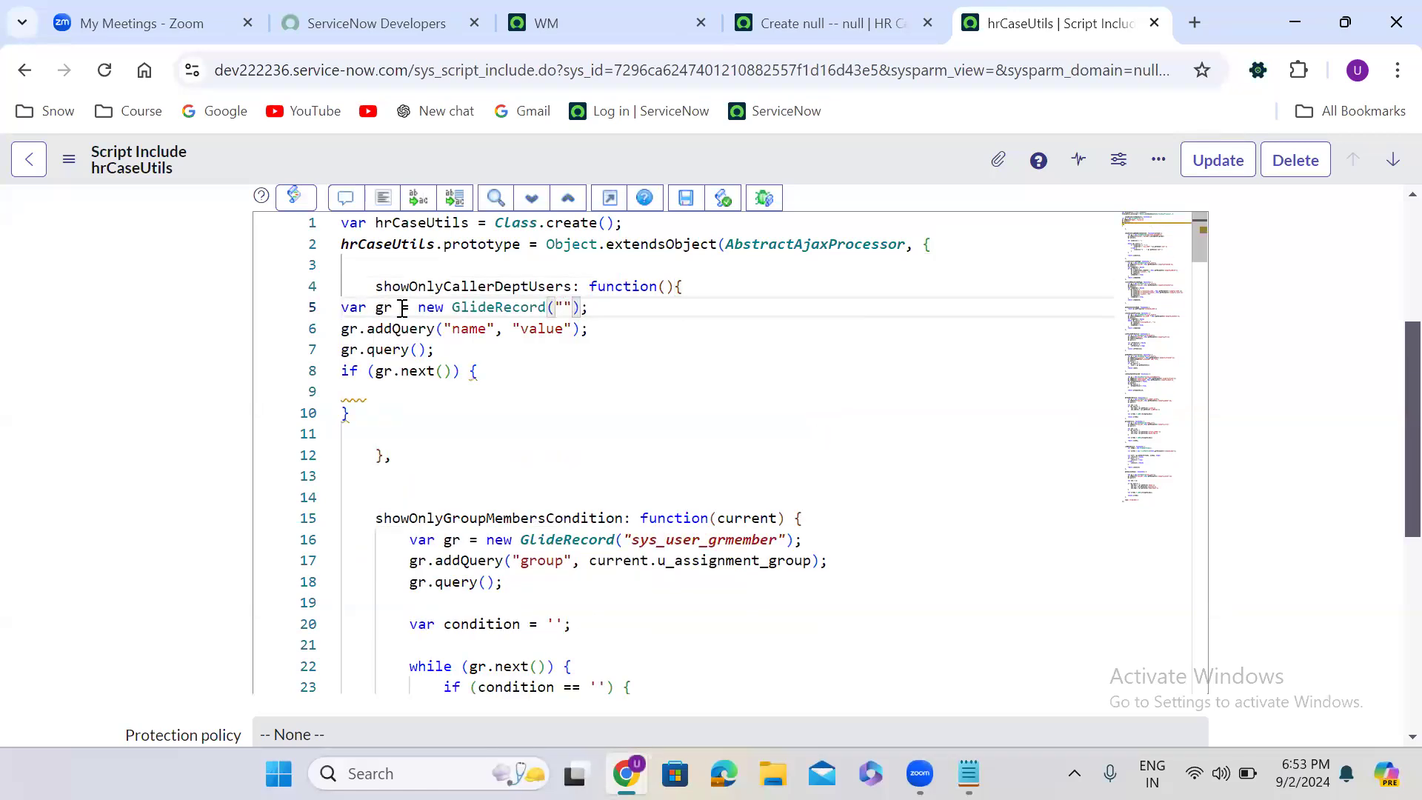
pyautogui.click(376, 213)
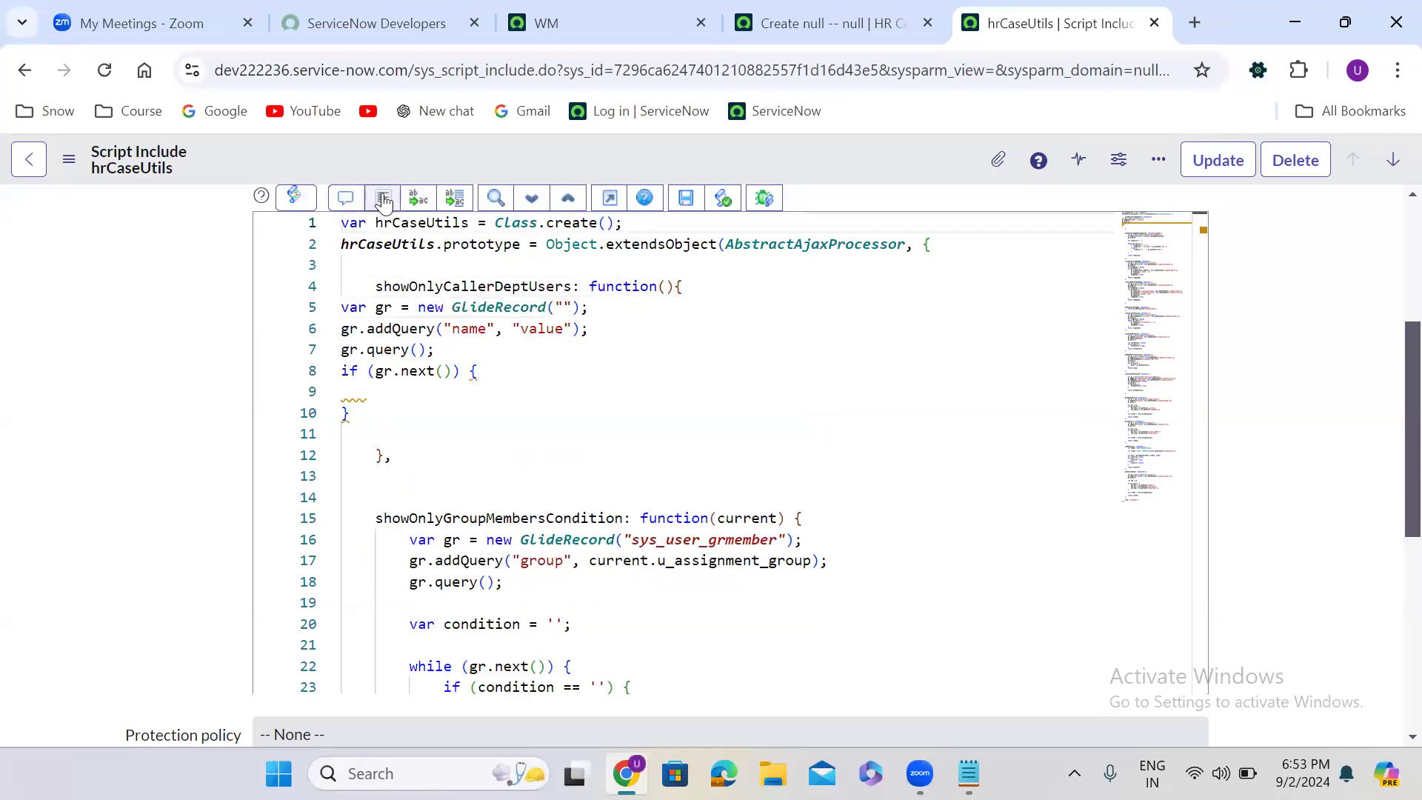
pyautogui.click(382, 198)
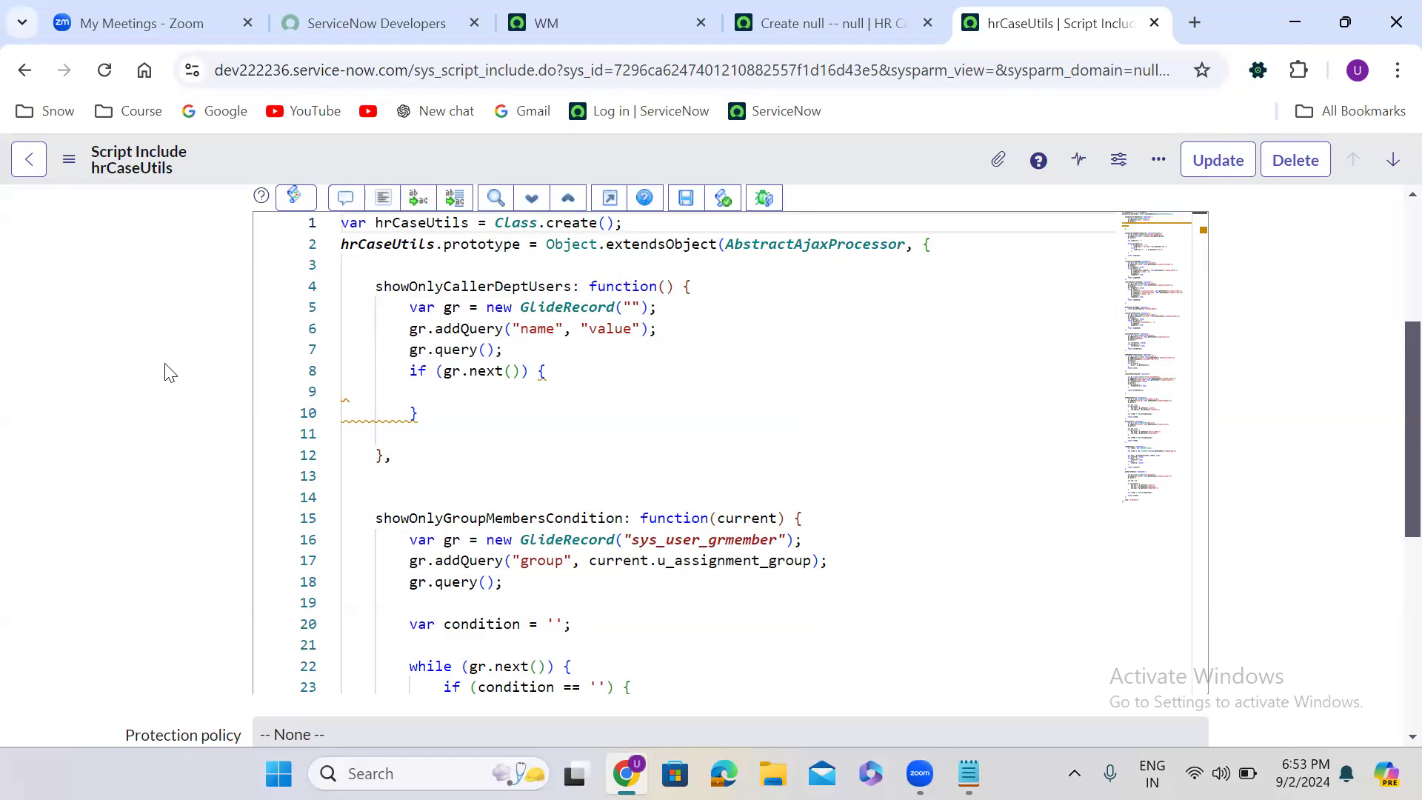
# - Make the GlideRecord query the sys_user table, with addQuery matching "sys_id" to current.u_caller
pyautogui.click(631, 308)
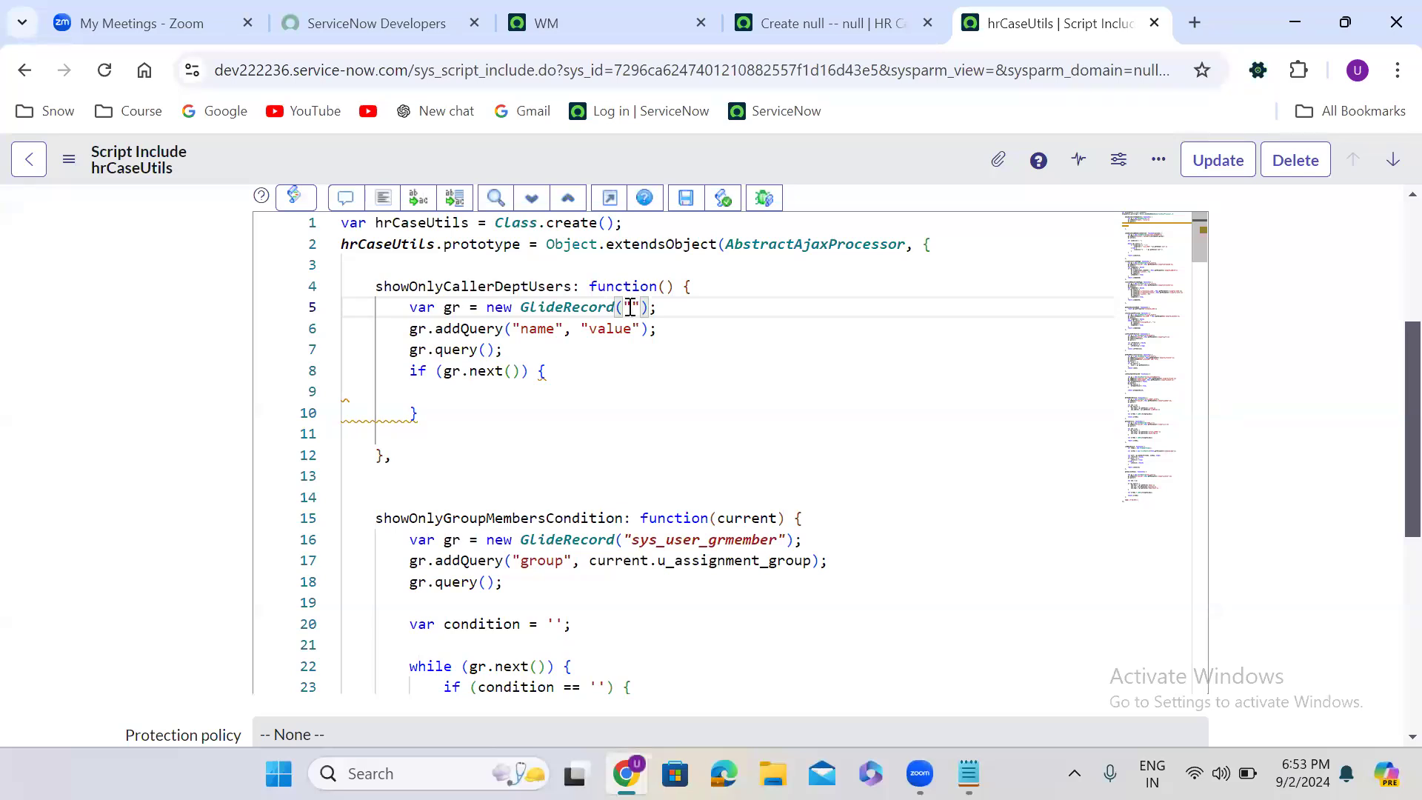
pyautogui.write('sys_')
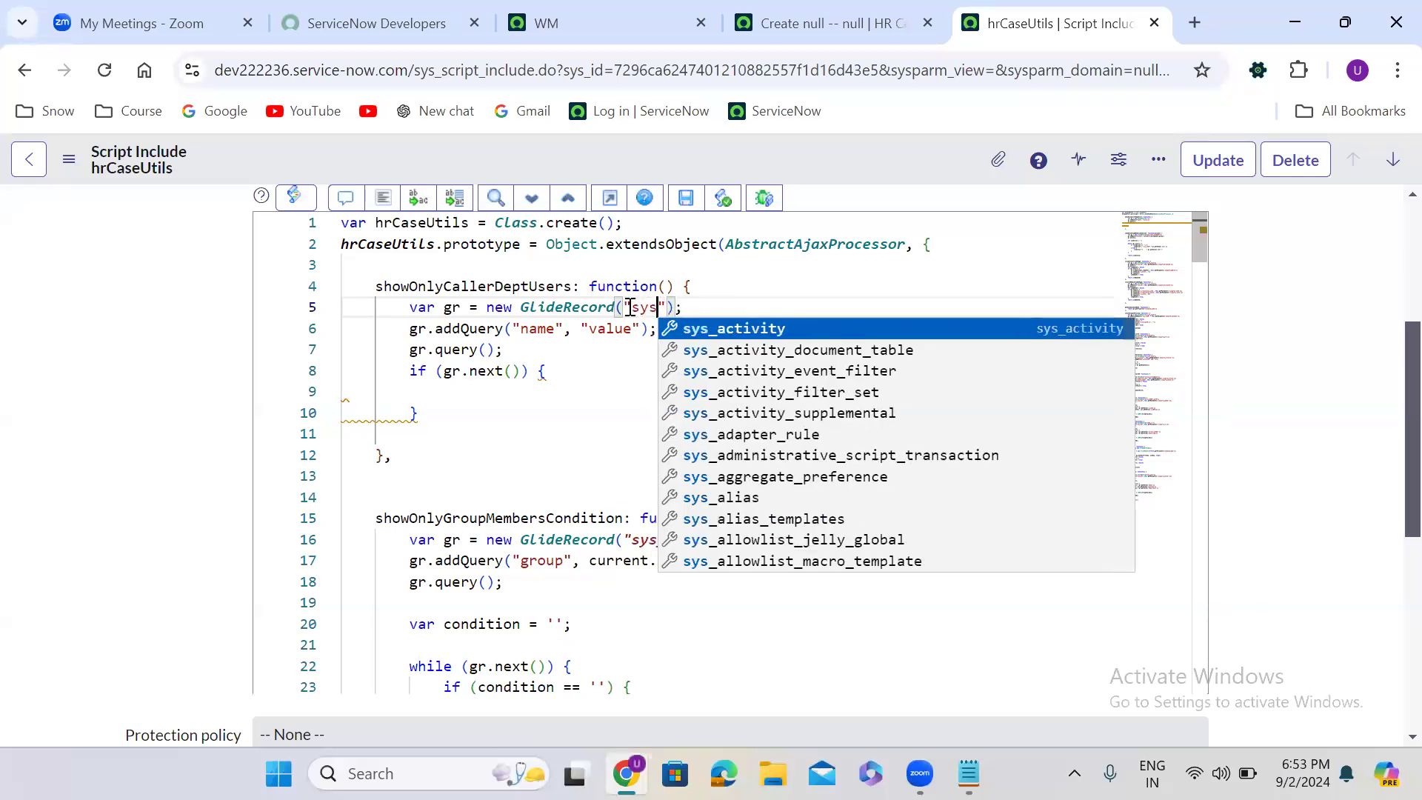
pyautogui.write('user')
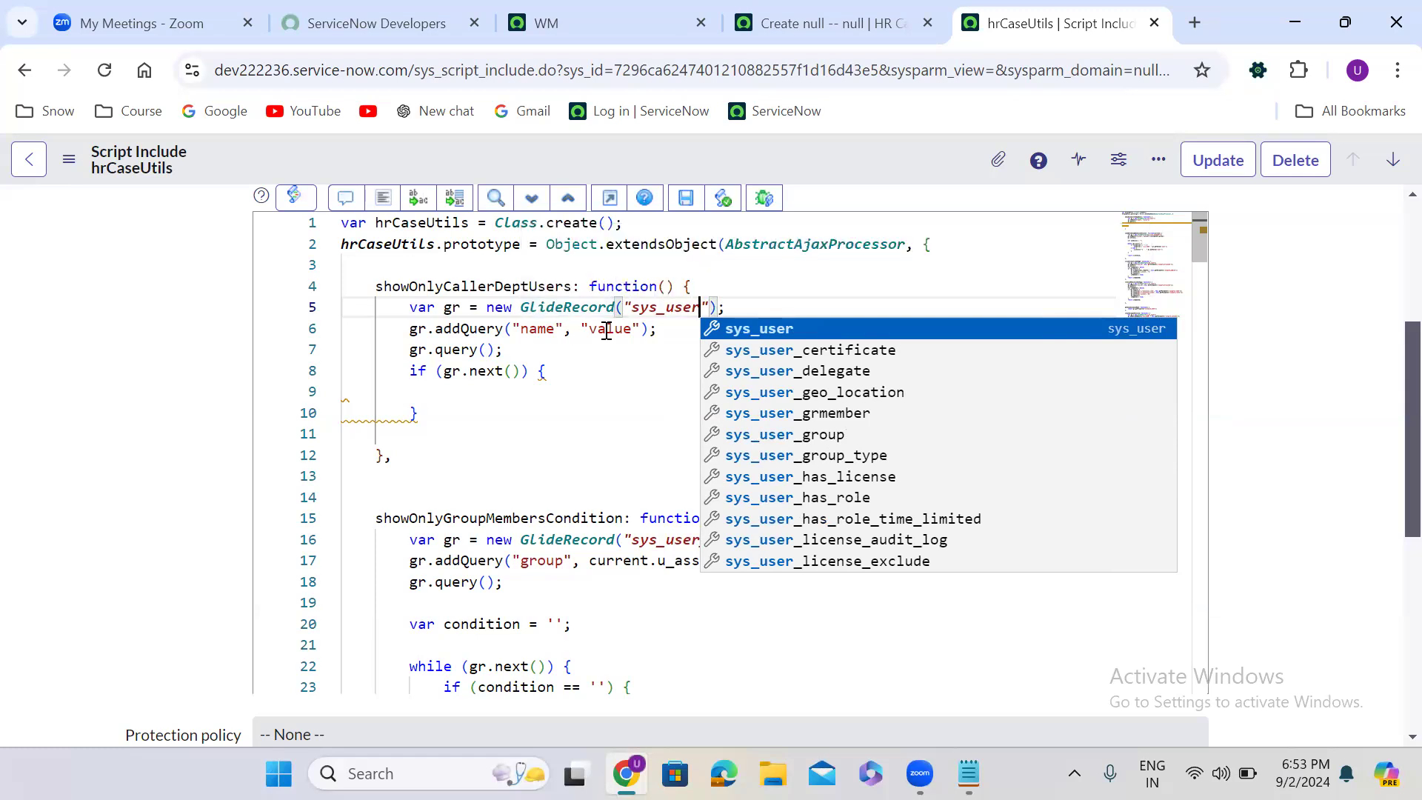
pyautogui.doubleClick(548, 333)
pyautogui.write('sys')
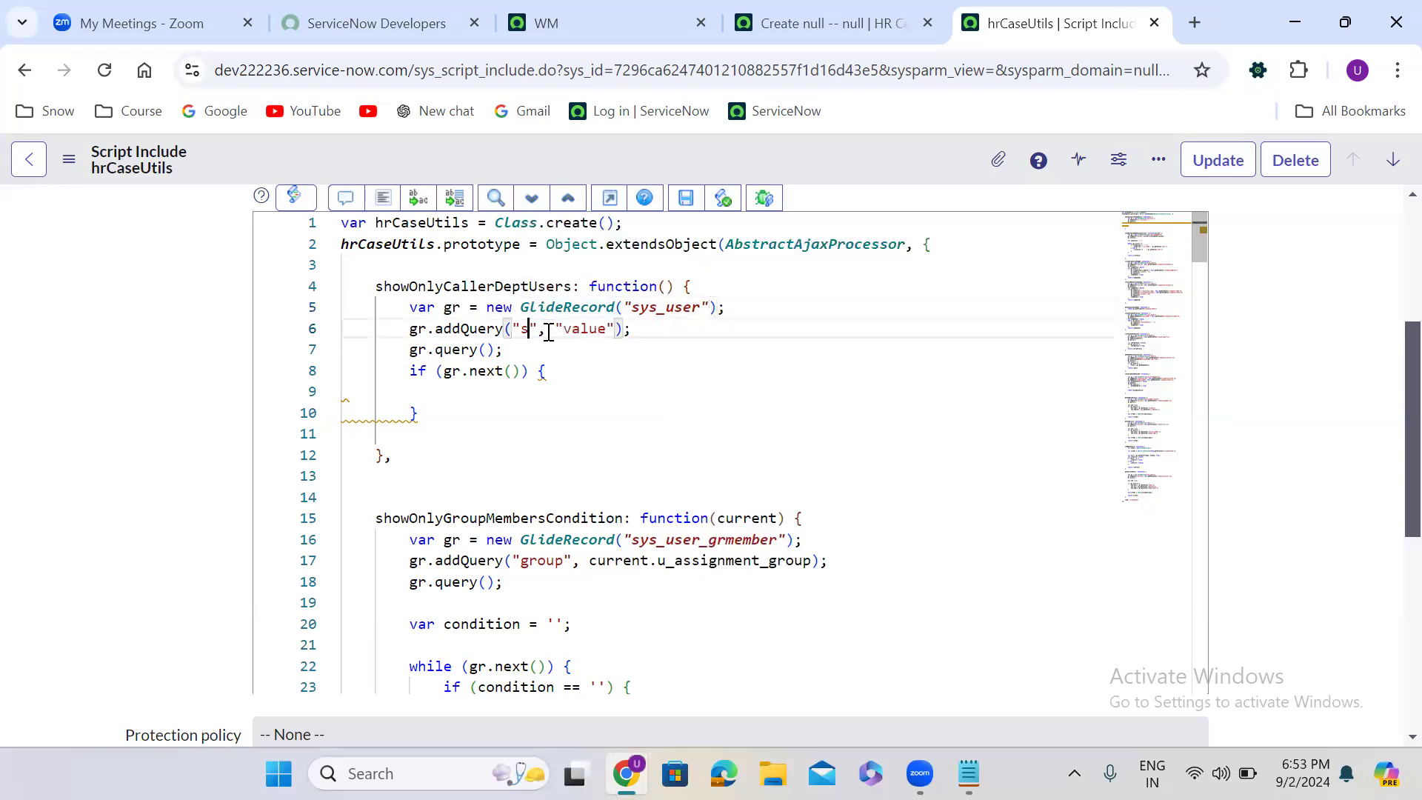
pyautogui.write('_id')
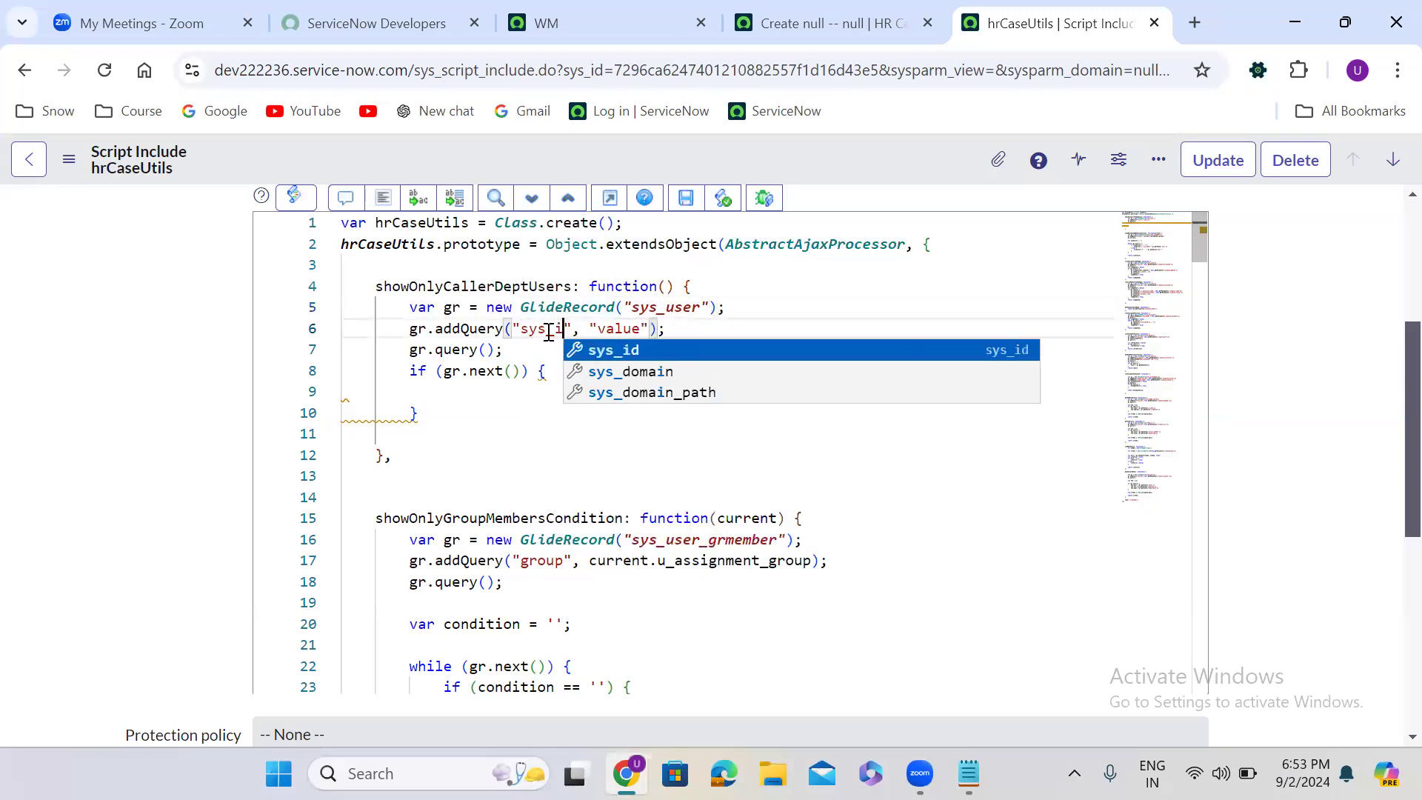
pyautogui.moveTo(597, 332); pyautogui.dragTo(657, 329)
pyautogui.write('current')
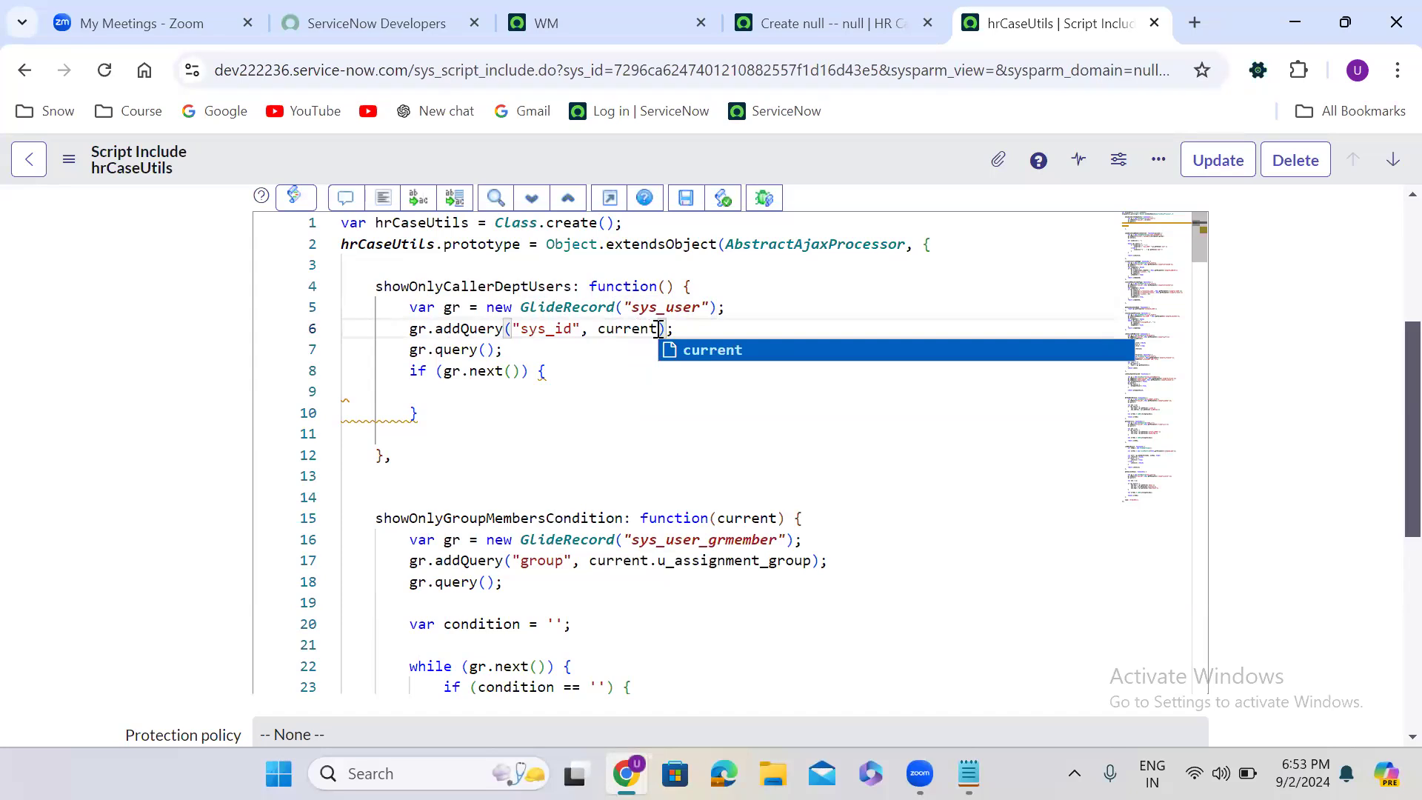
pyautogui.write('.u_caller')
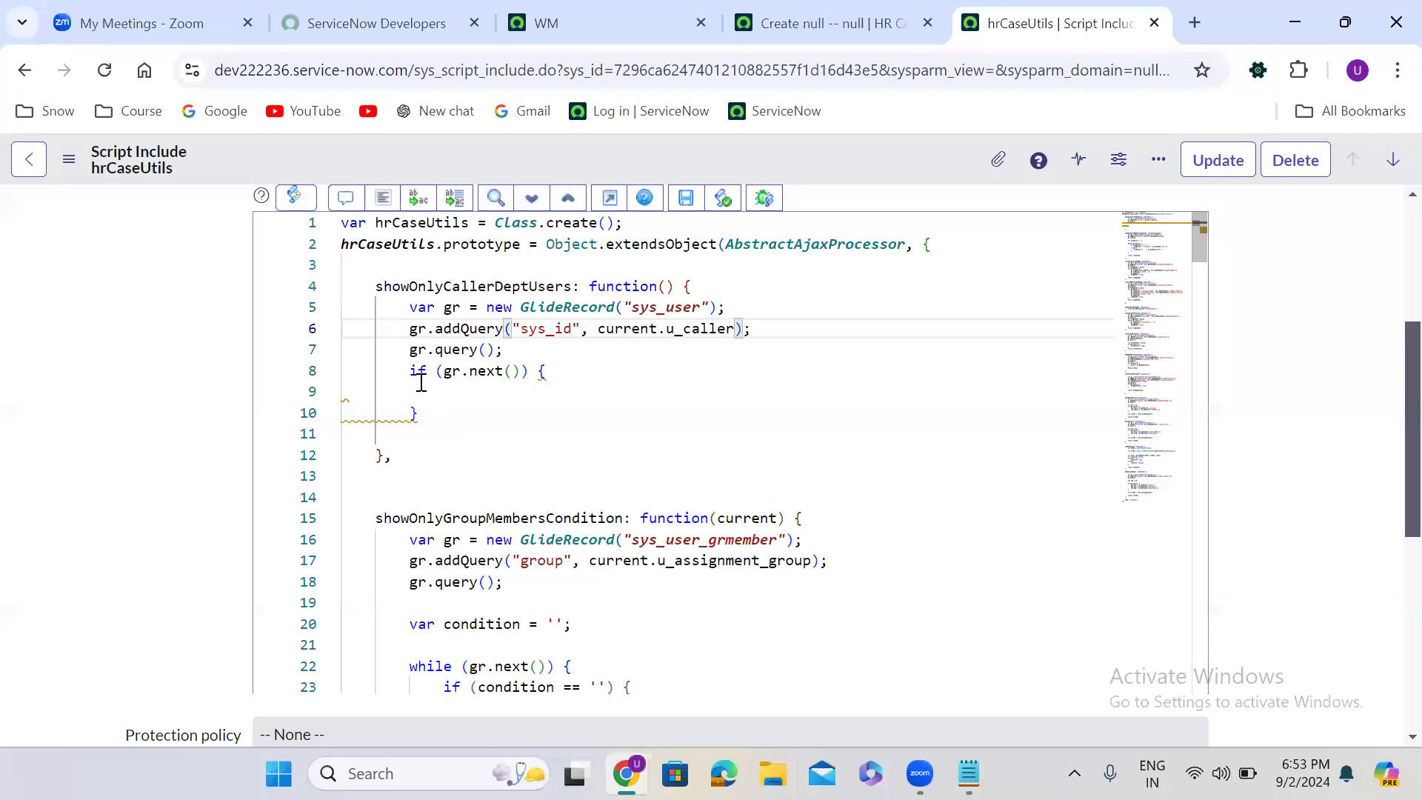
# - Declare a condition variable initialised to an empty string directly after gr.query() in showOnlyCallerDeptUsers
pyautogui.click(507, 350)
pyautogui.press('Return')
pyautogui.write('var condition ')
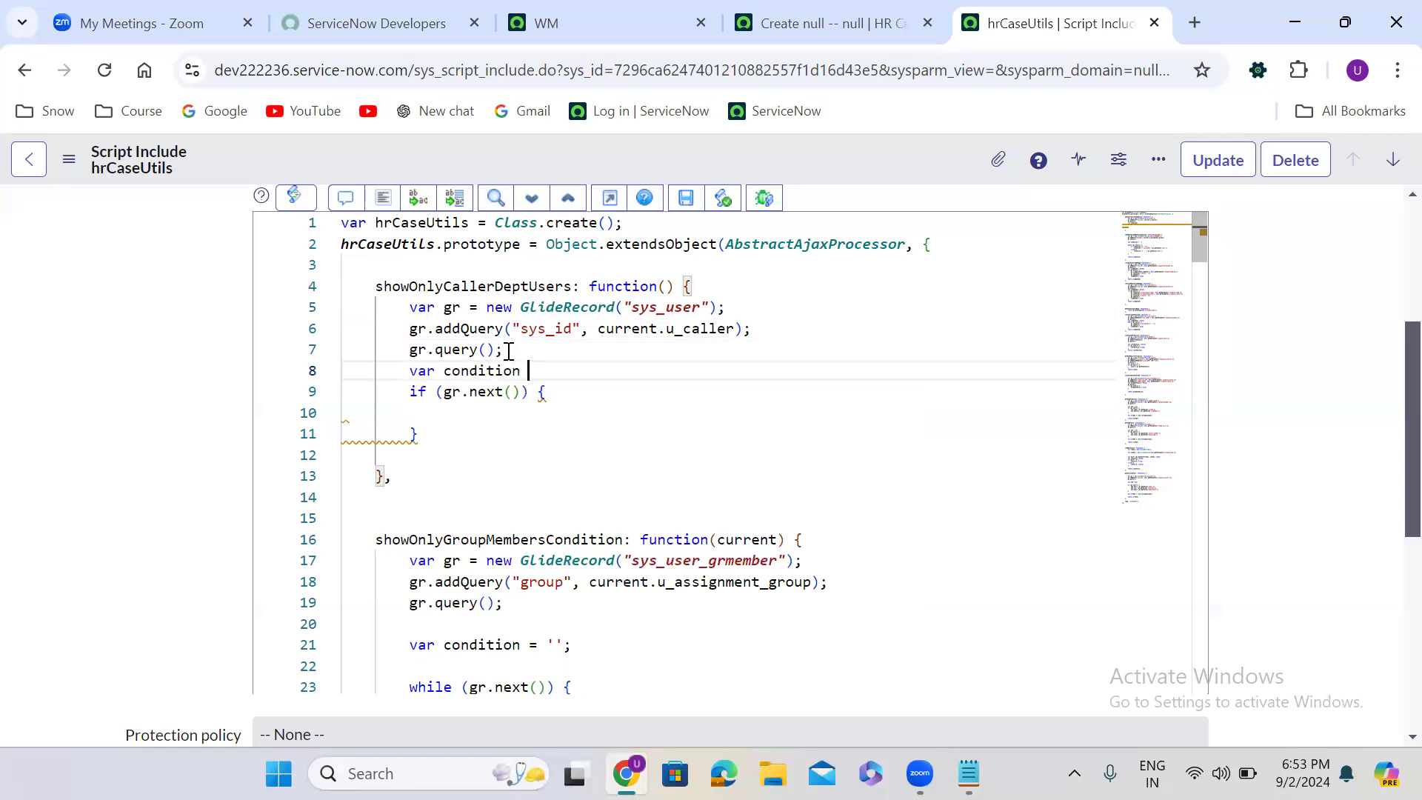
pyautogui.write("= '';")
# - Inside the if block, assign condition the value 'department=' + gr.getValue('department') and format the code
pyautogui.click(444, 420)
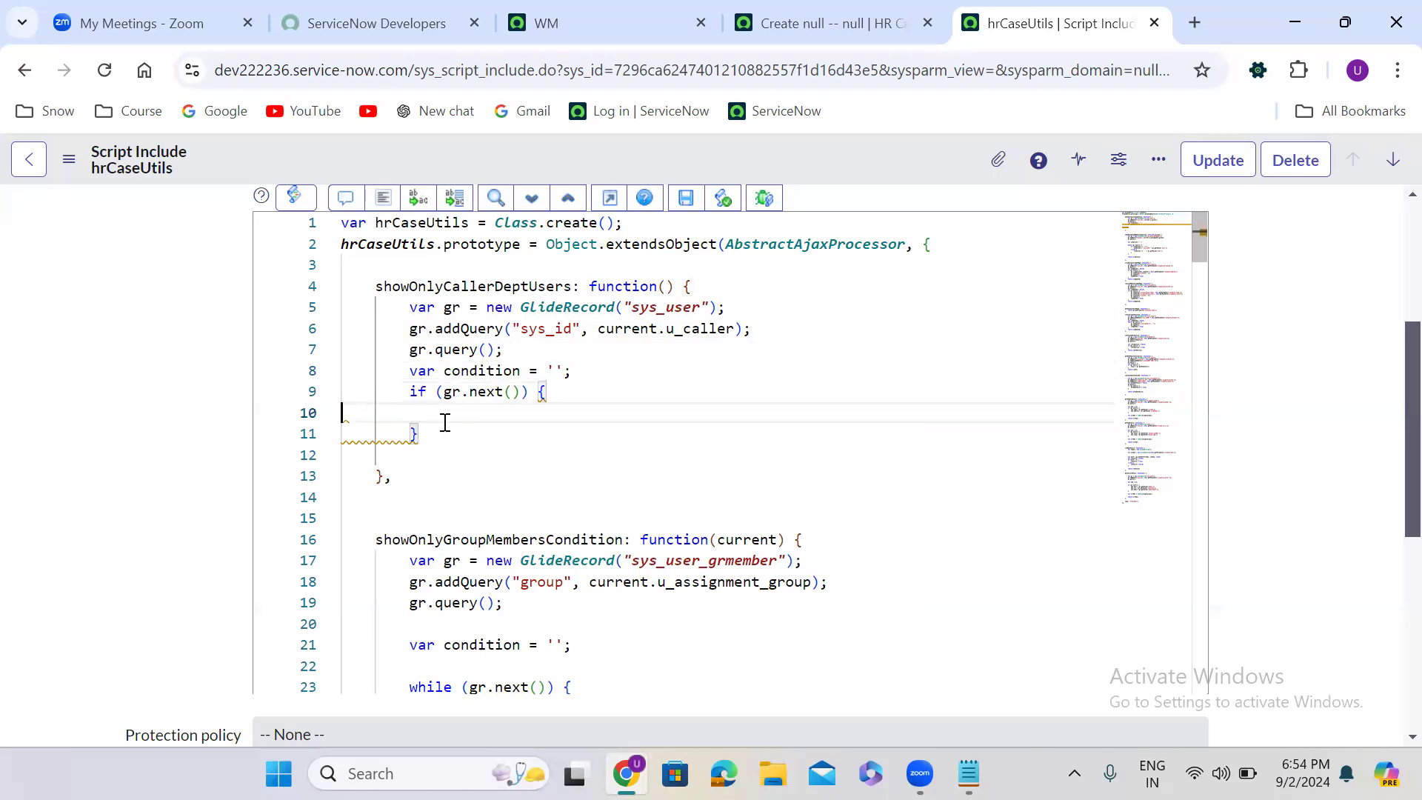
pyautogui.write('con')
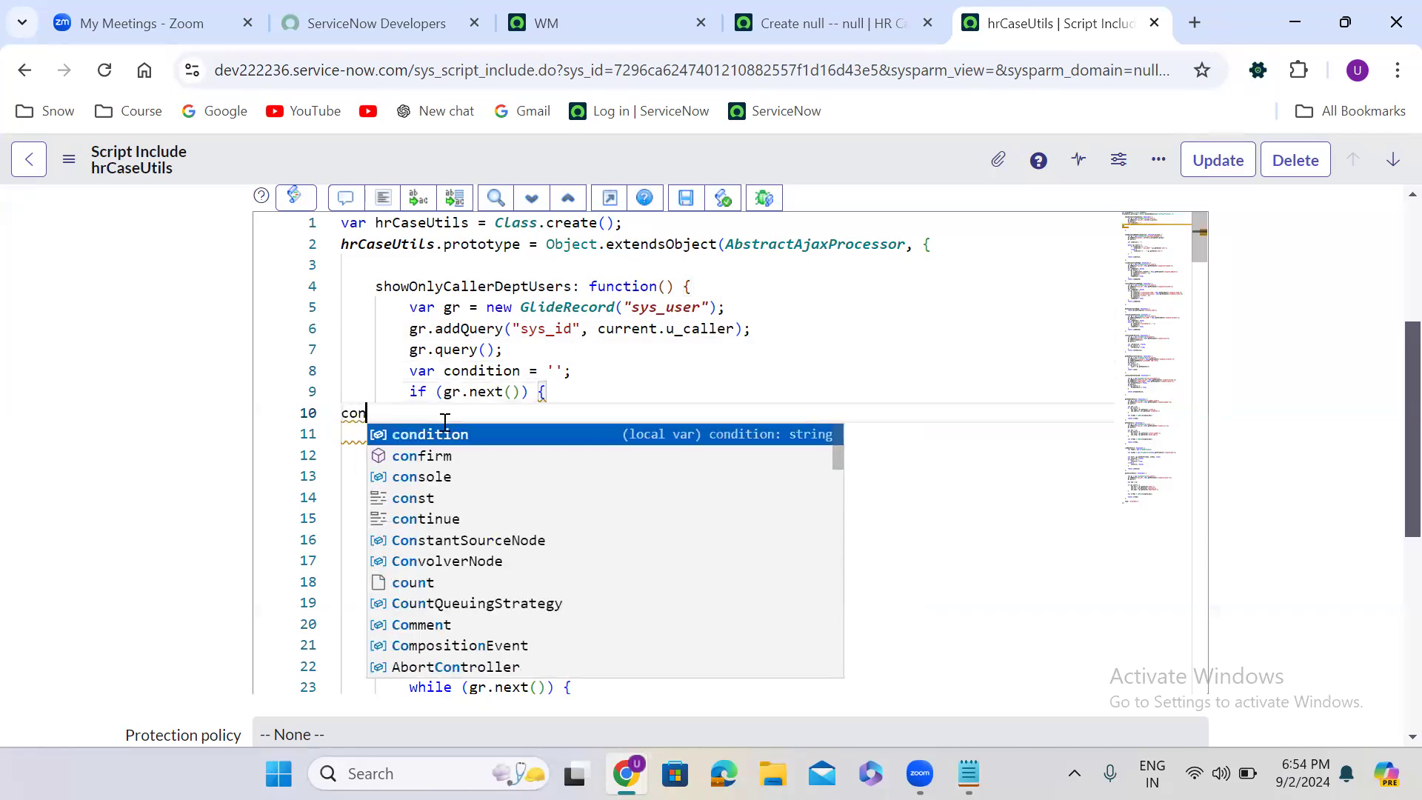
pyautogui.press('Return')
pyautogui.write('= ')
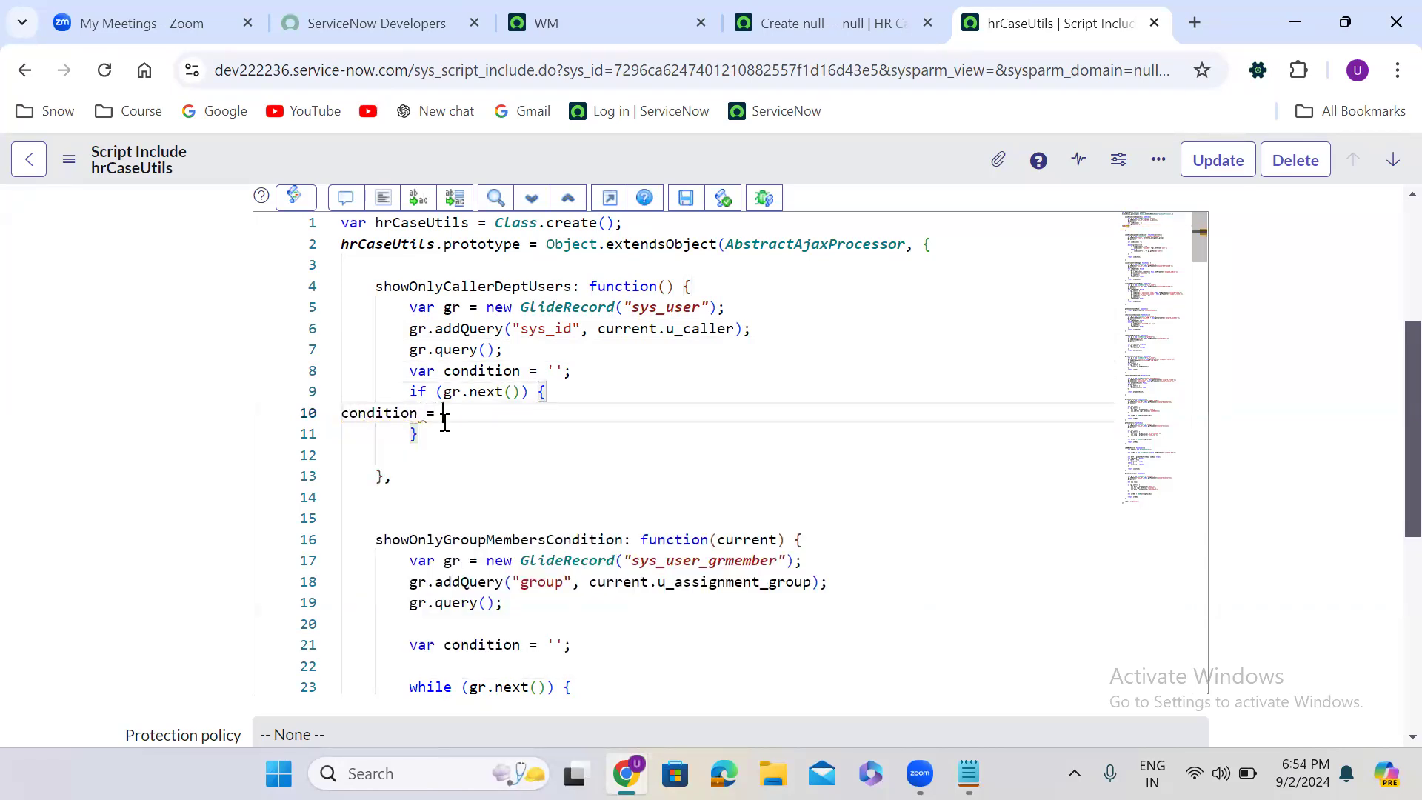
pyautogui.write("'department='+gr")
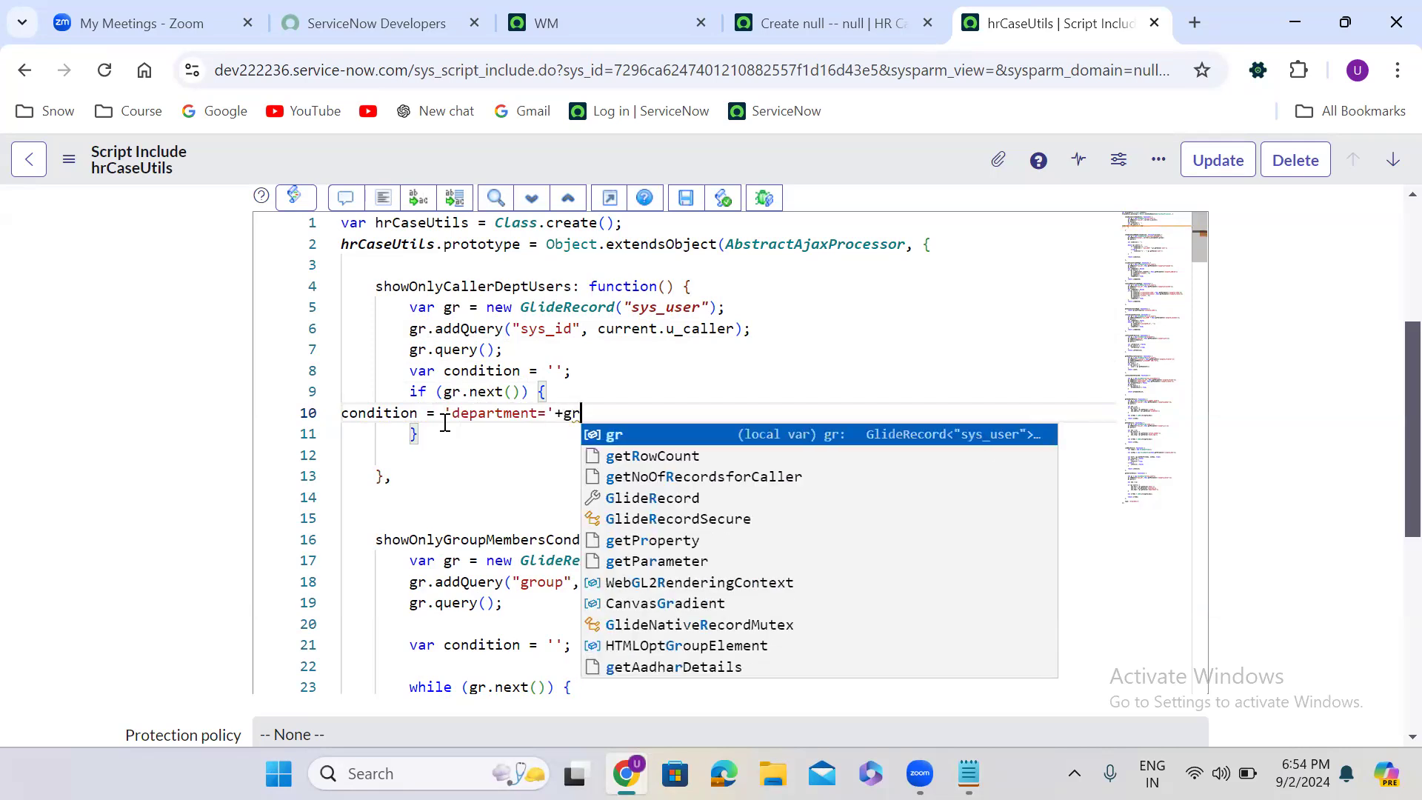
pyautogui.write('.')
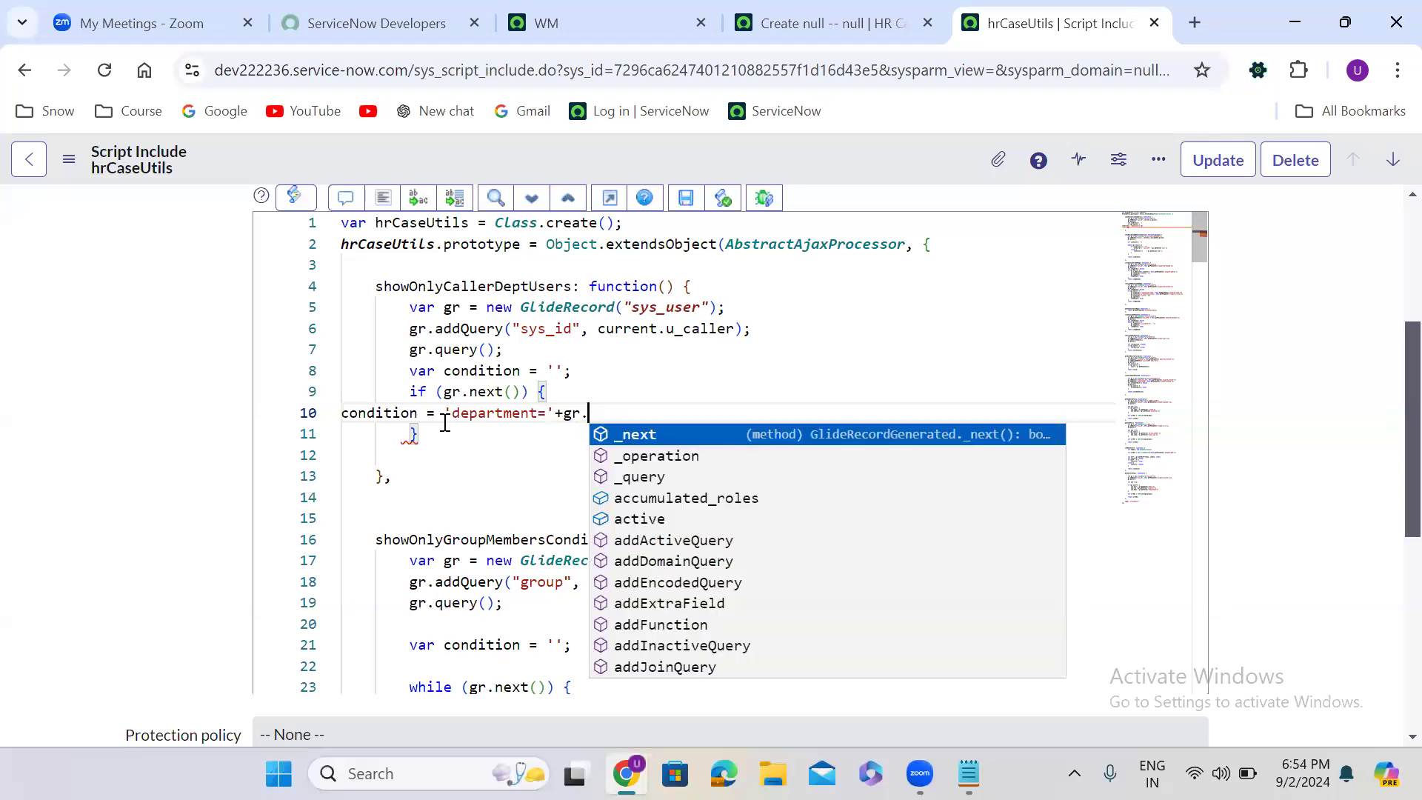
pyautogui.write('getVa')
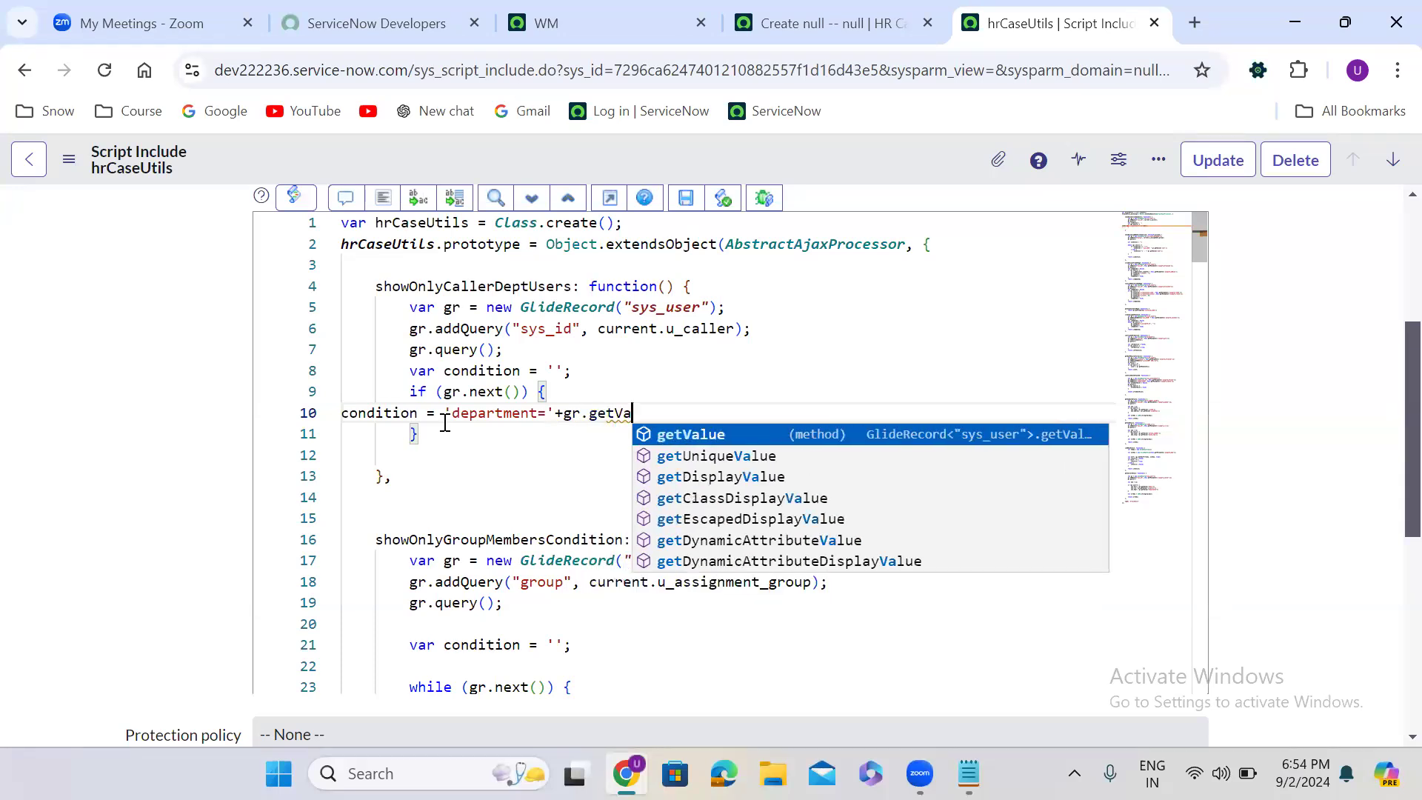
pyautogui.write('lue();')
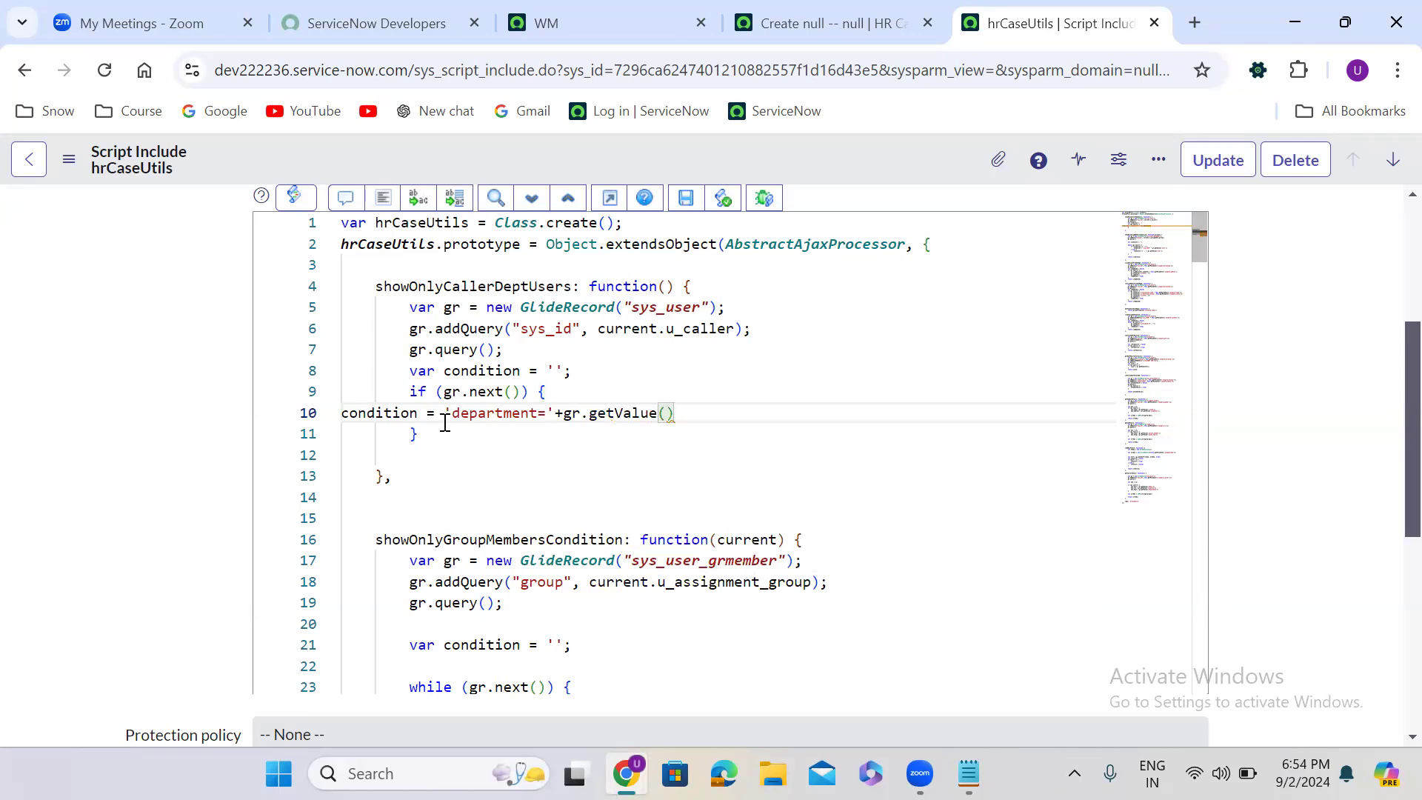
pyautogui.write("'departmen")
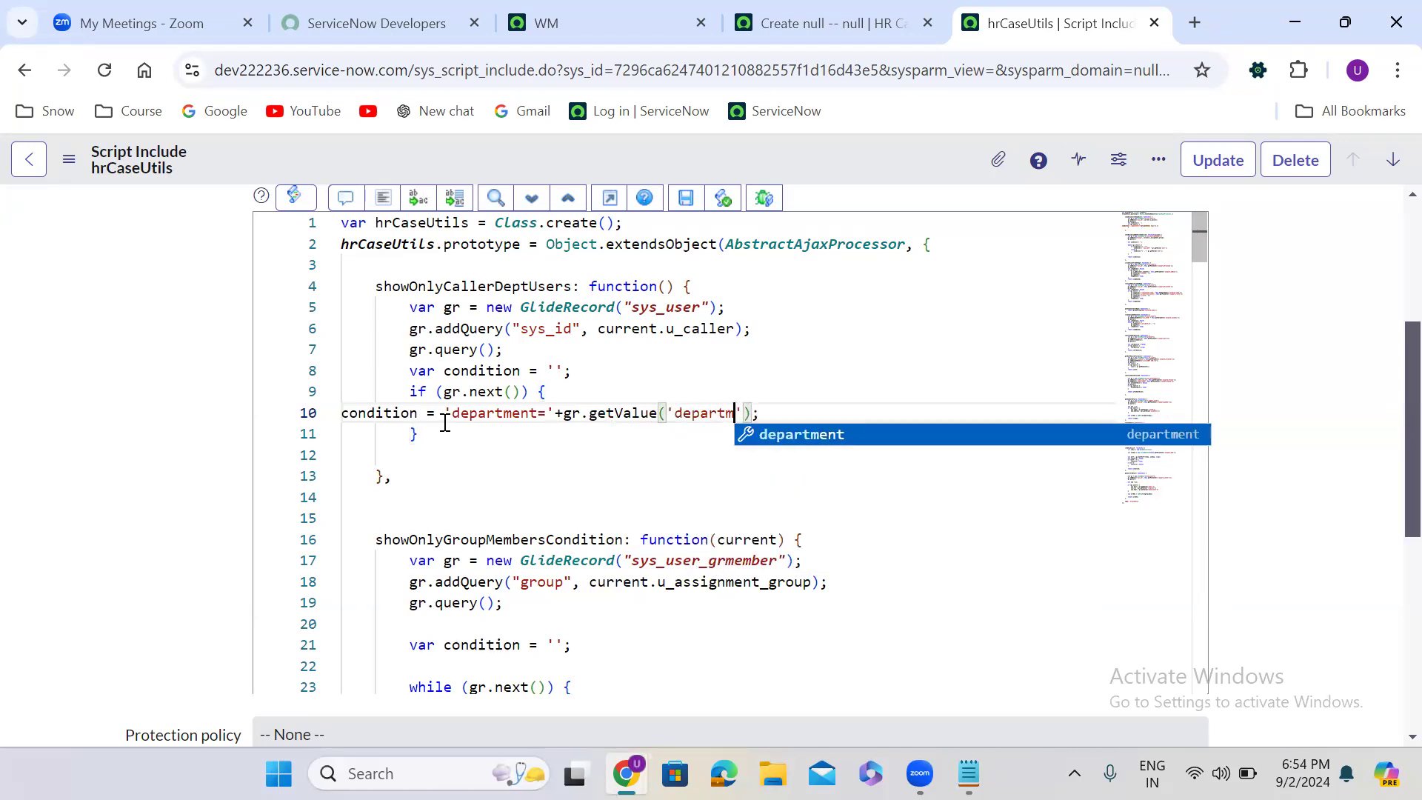
pyautogui.write('t')
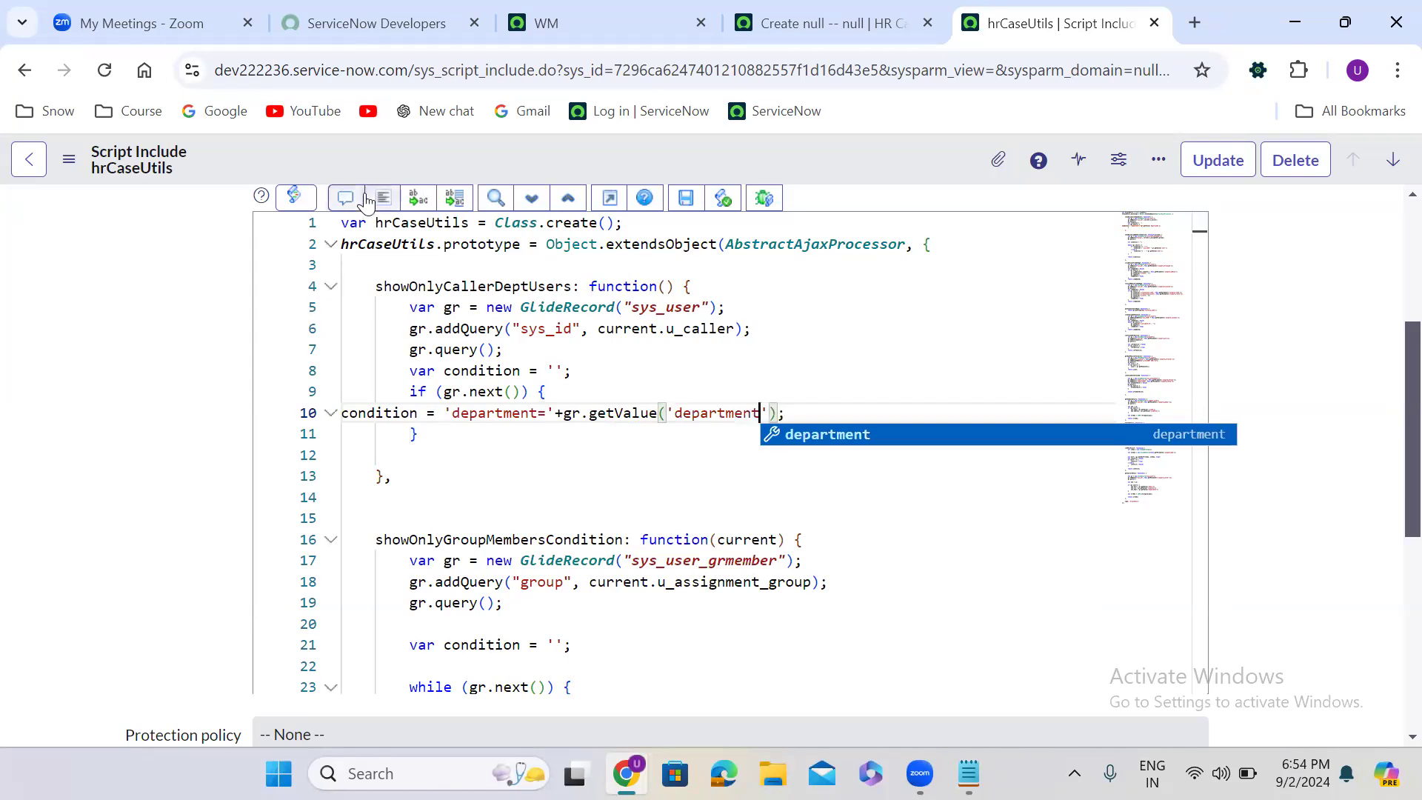
pyautogui.click(383, 198)
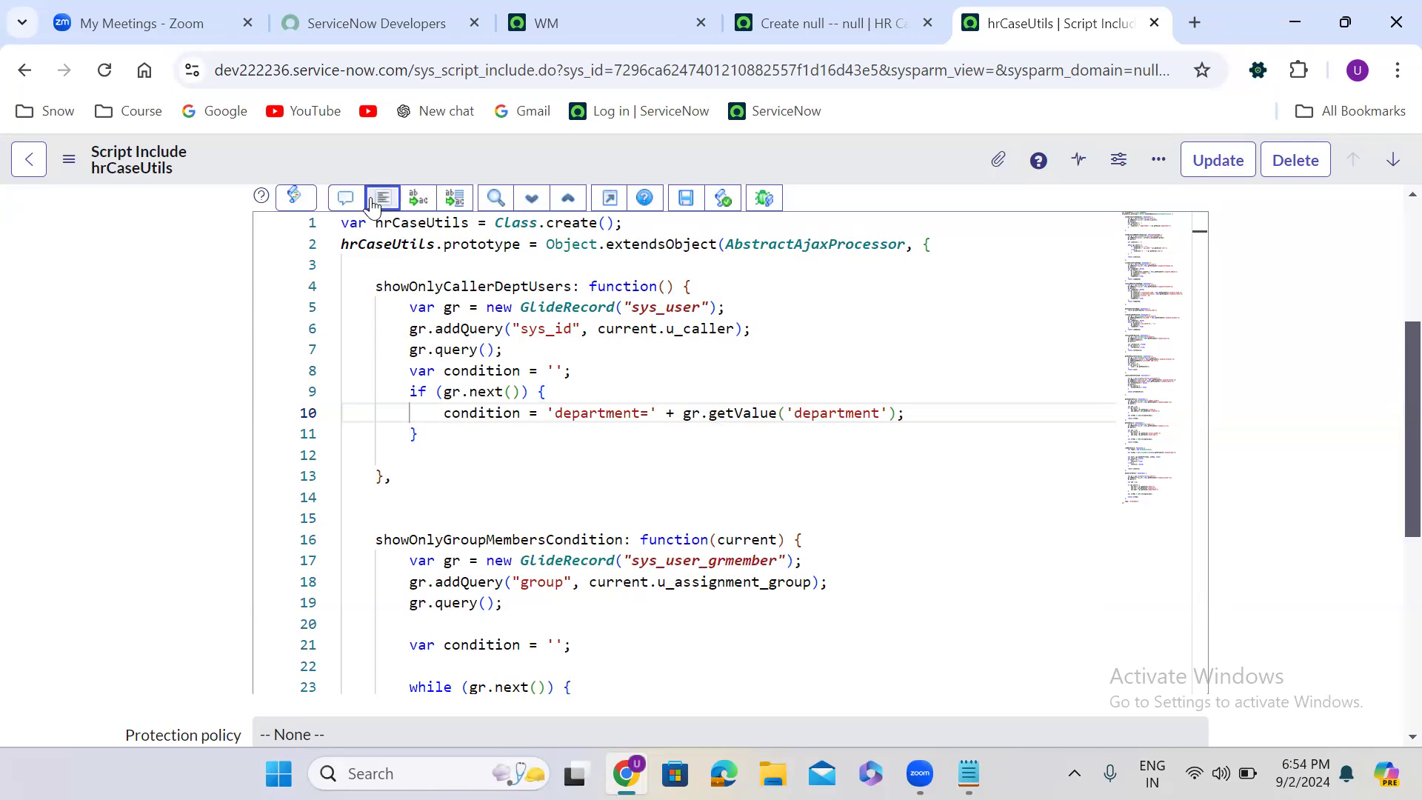
# - Return condition after the if block of showOnlyCallerDeptUsers and reformat the script
pyautogui.click(402, 455)
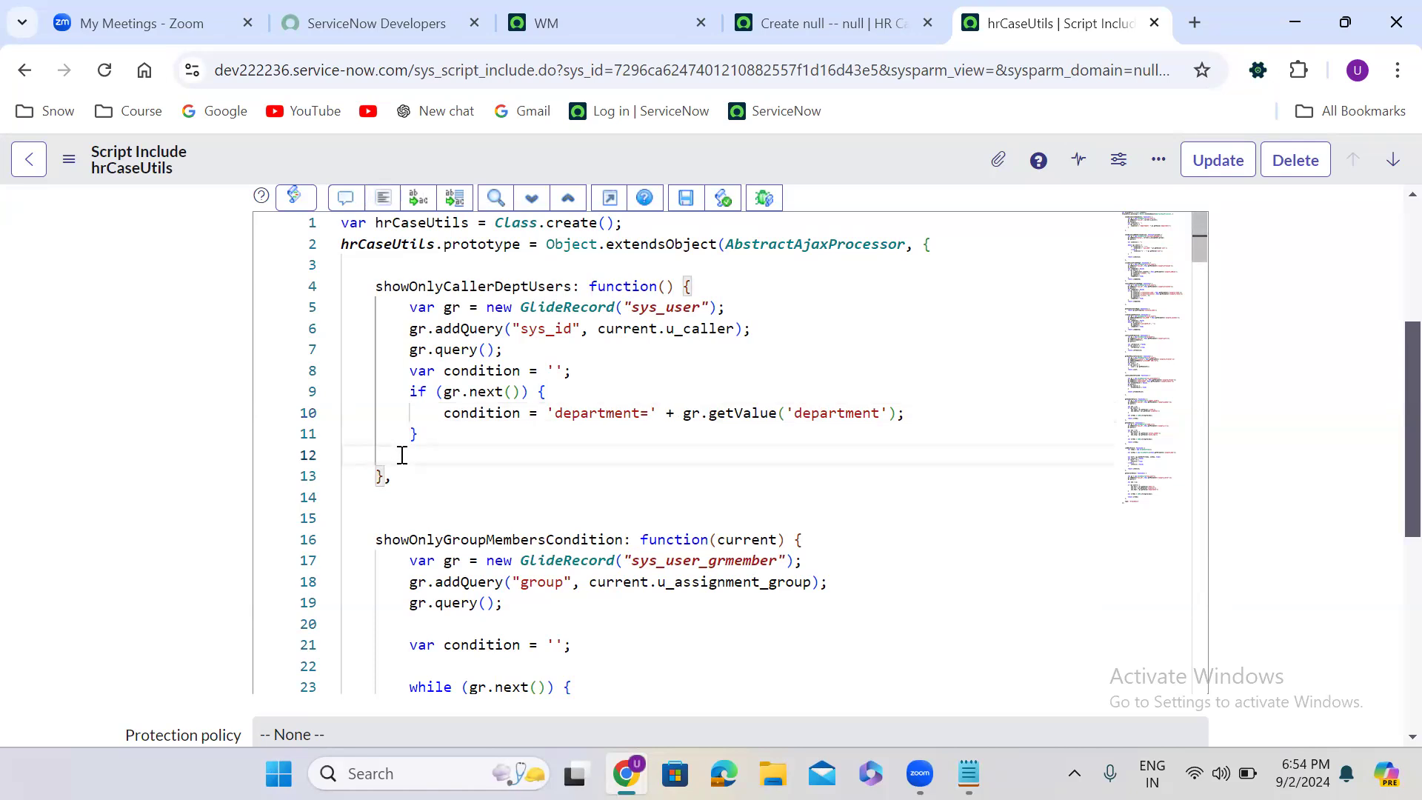
pyautogui.write('return')
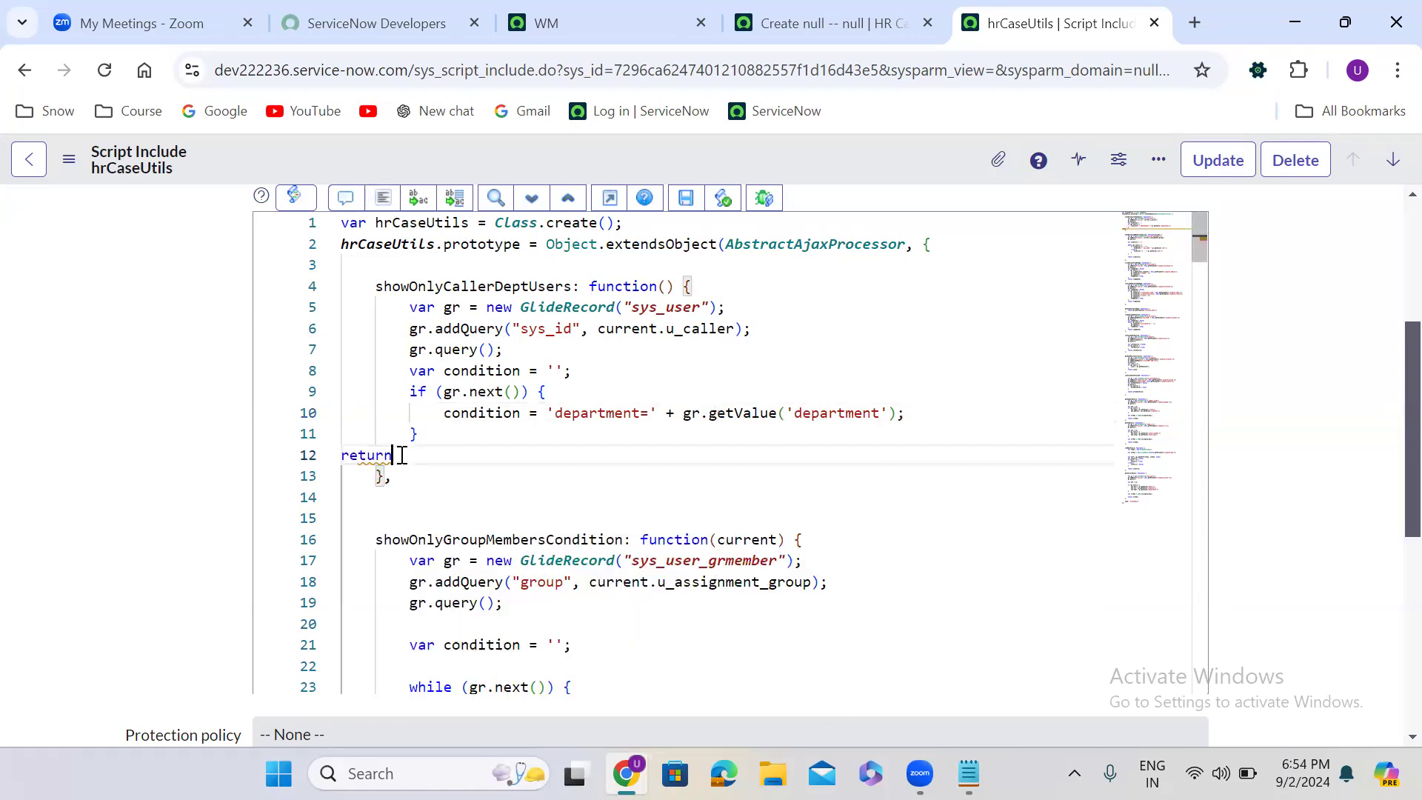
pyautogui.write(' cond')
pyautogui.press('Return')
pyautogui.write(';')
pyautogui.click(386, 205)
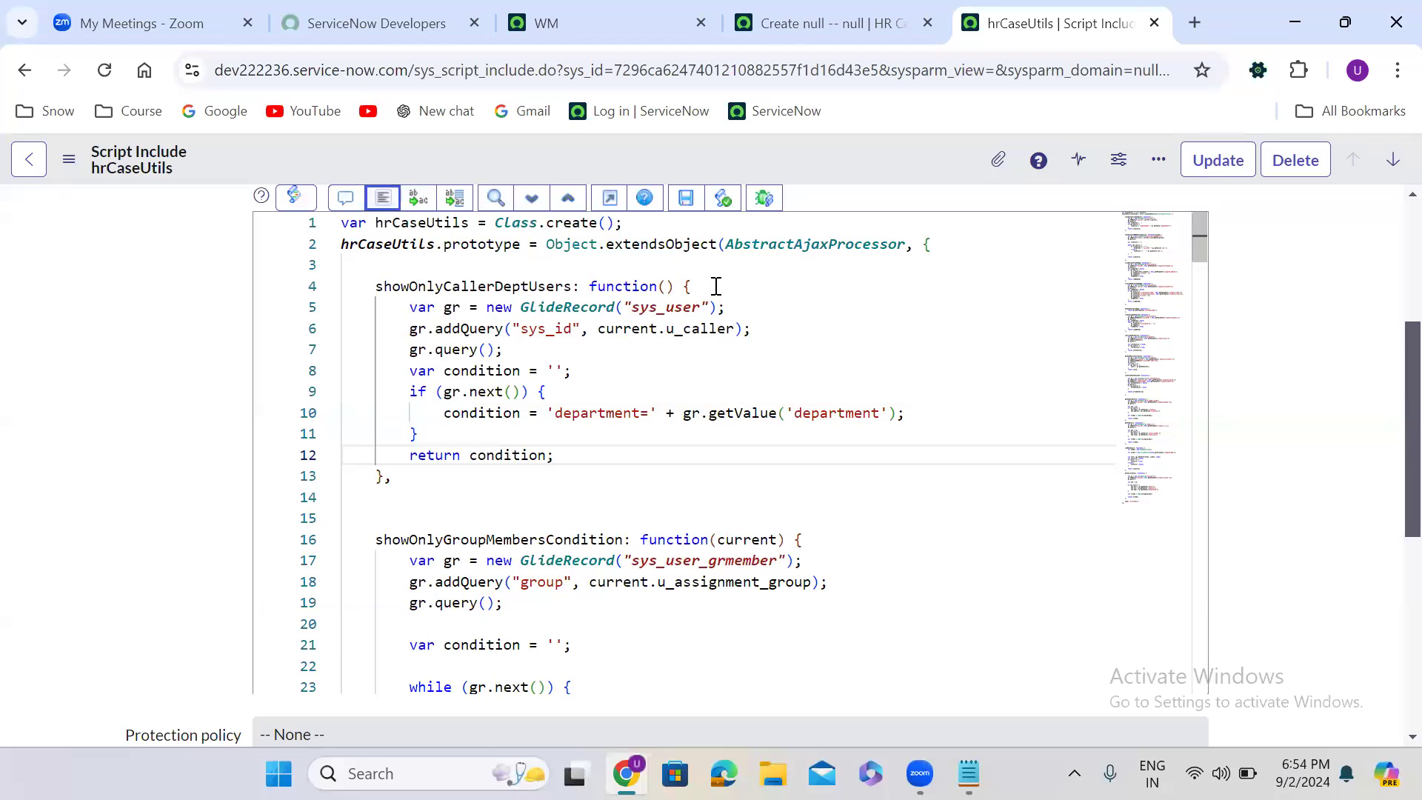
# - Add current as the parameter of the showOnlyCallerDeptUsers function and save the hrCaseUtils script include
pyautogui.click(666, 287)
pyautogui.write('current')
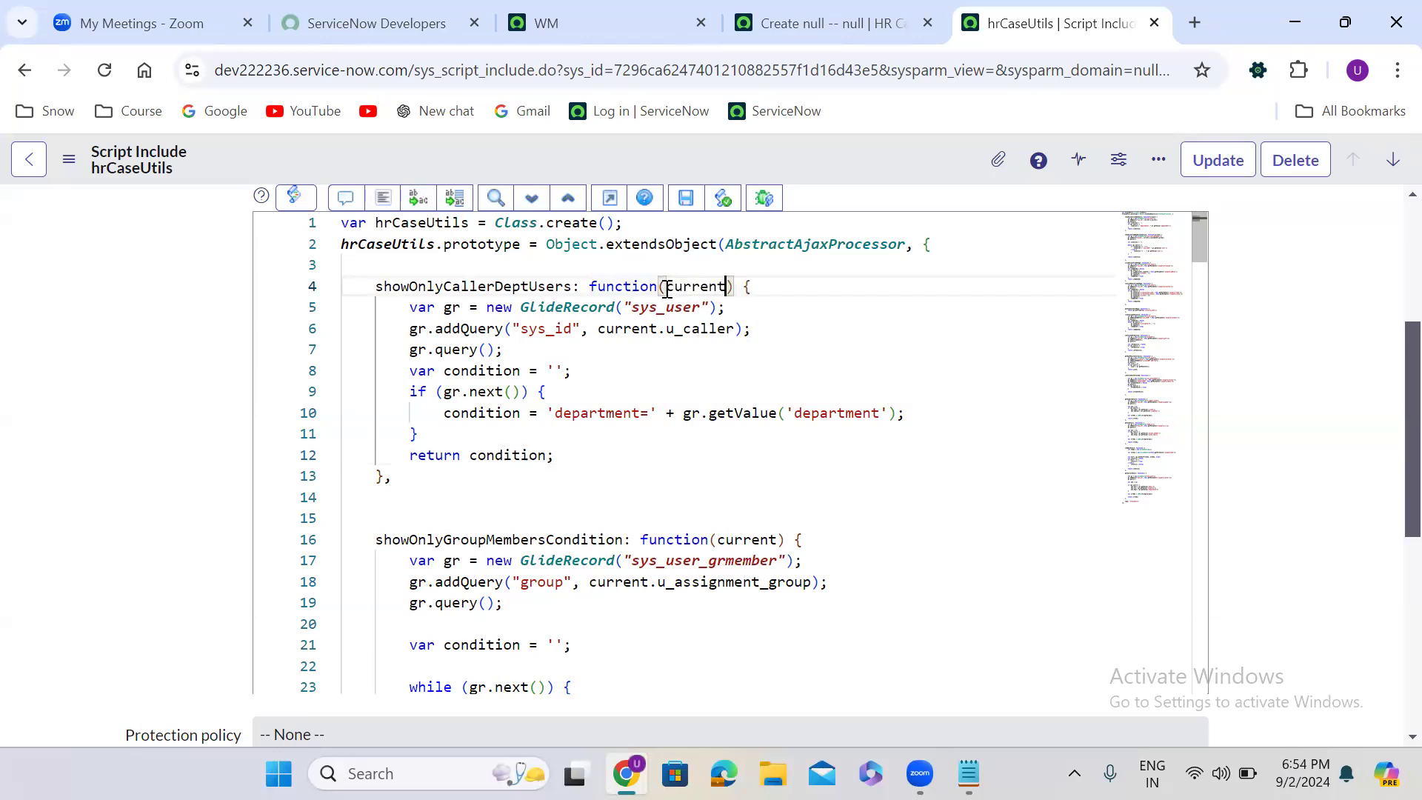
pyautogui.rightClick(686, 154)
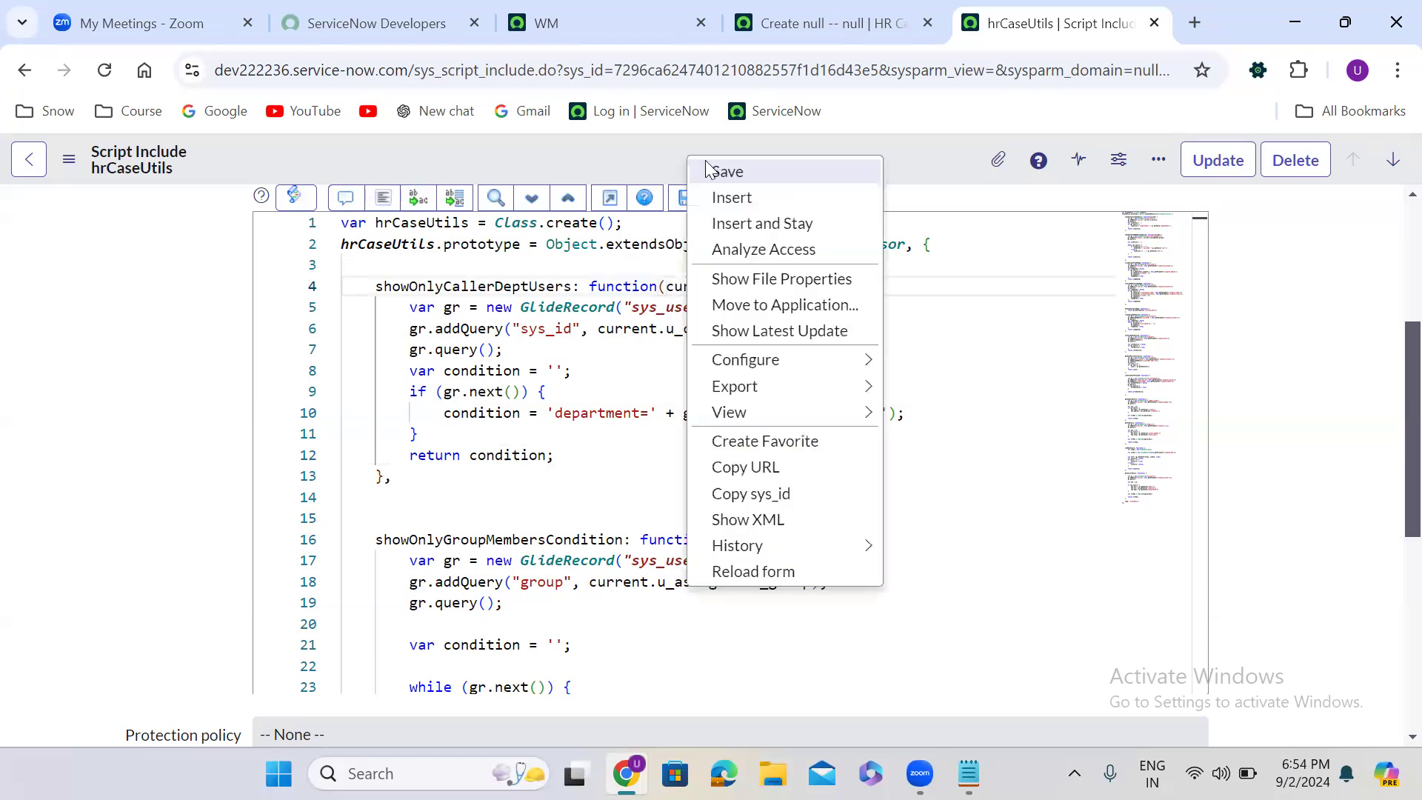
pyautogui.click(770, 173)
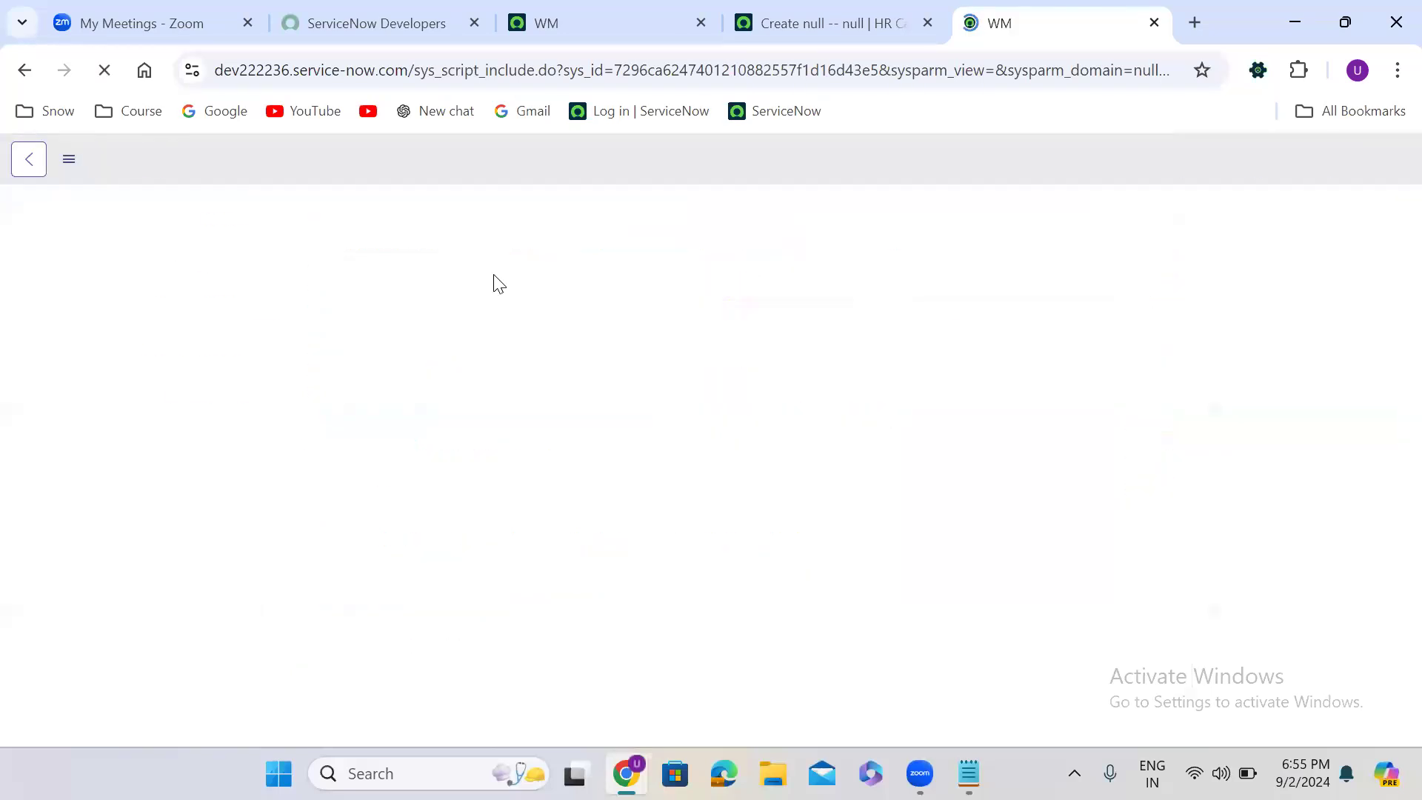
# - Open the dictionary entry of the Affected Caller field from the HR Case form, leaving the unsaved record
pyautogui.click(804, 24)
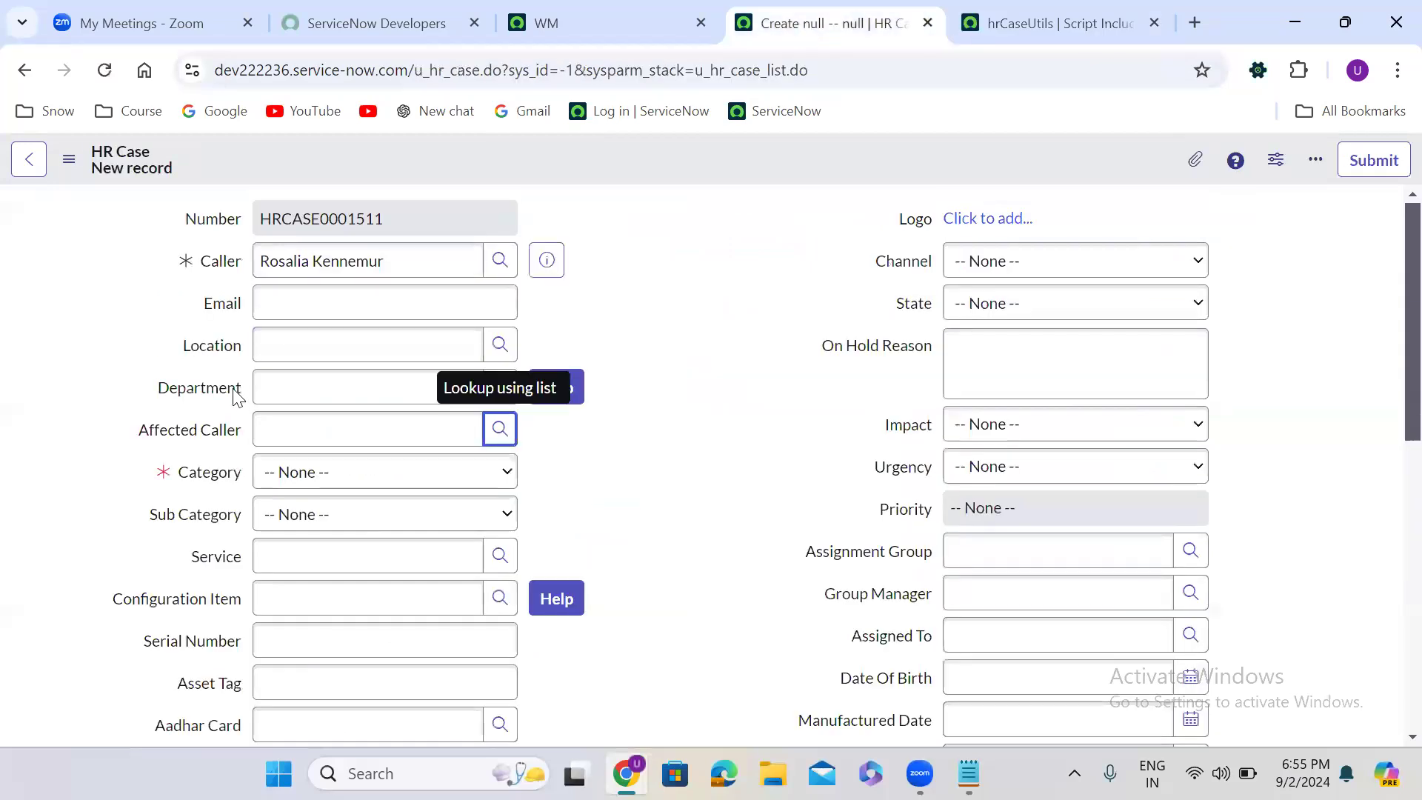
pyautogui.rightClick(192, 430)
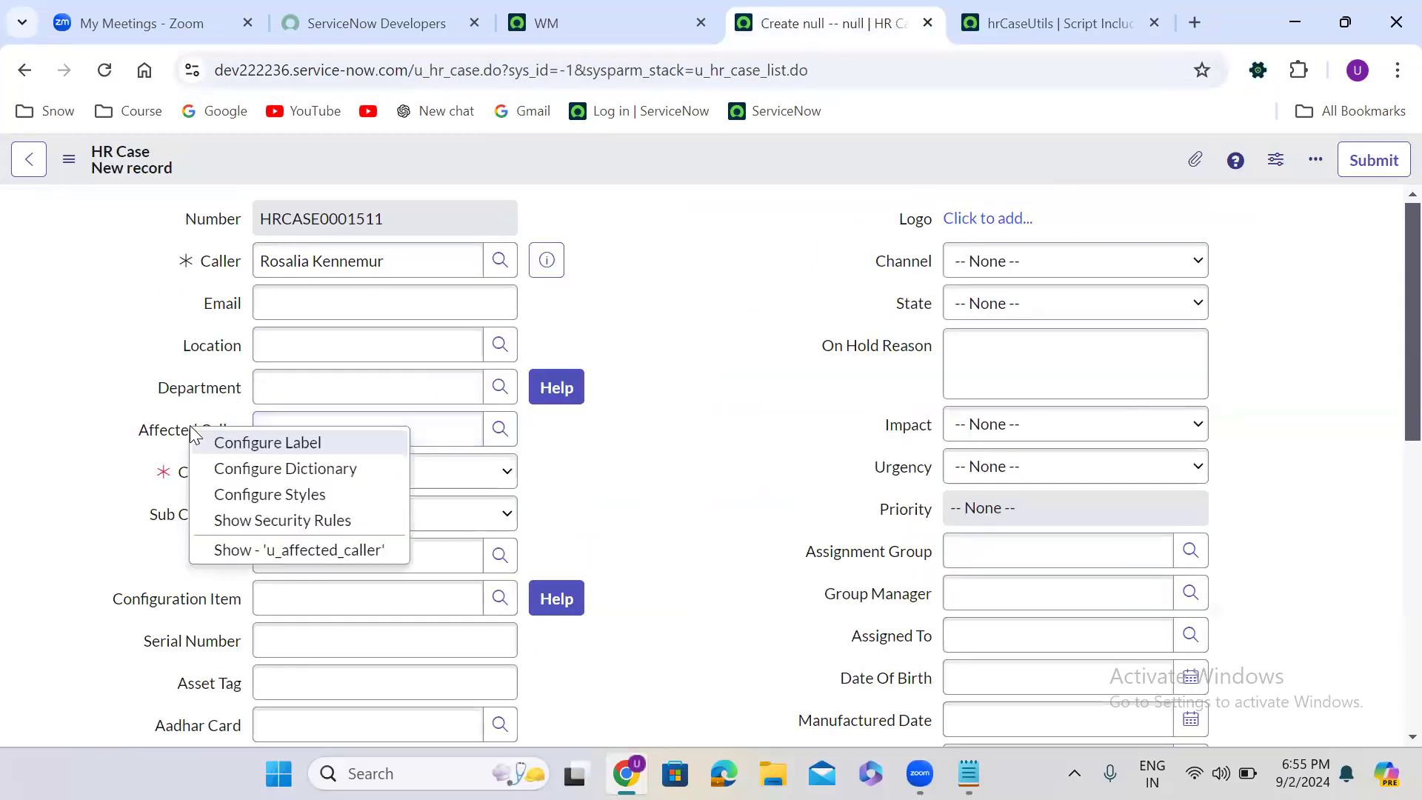
pyautogui.click(319, 467)
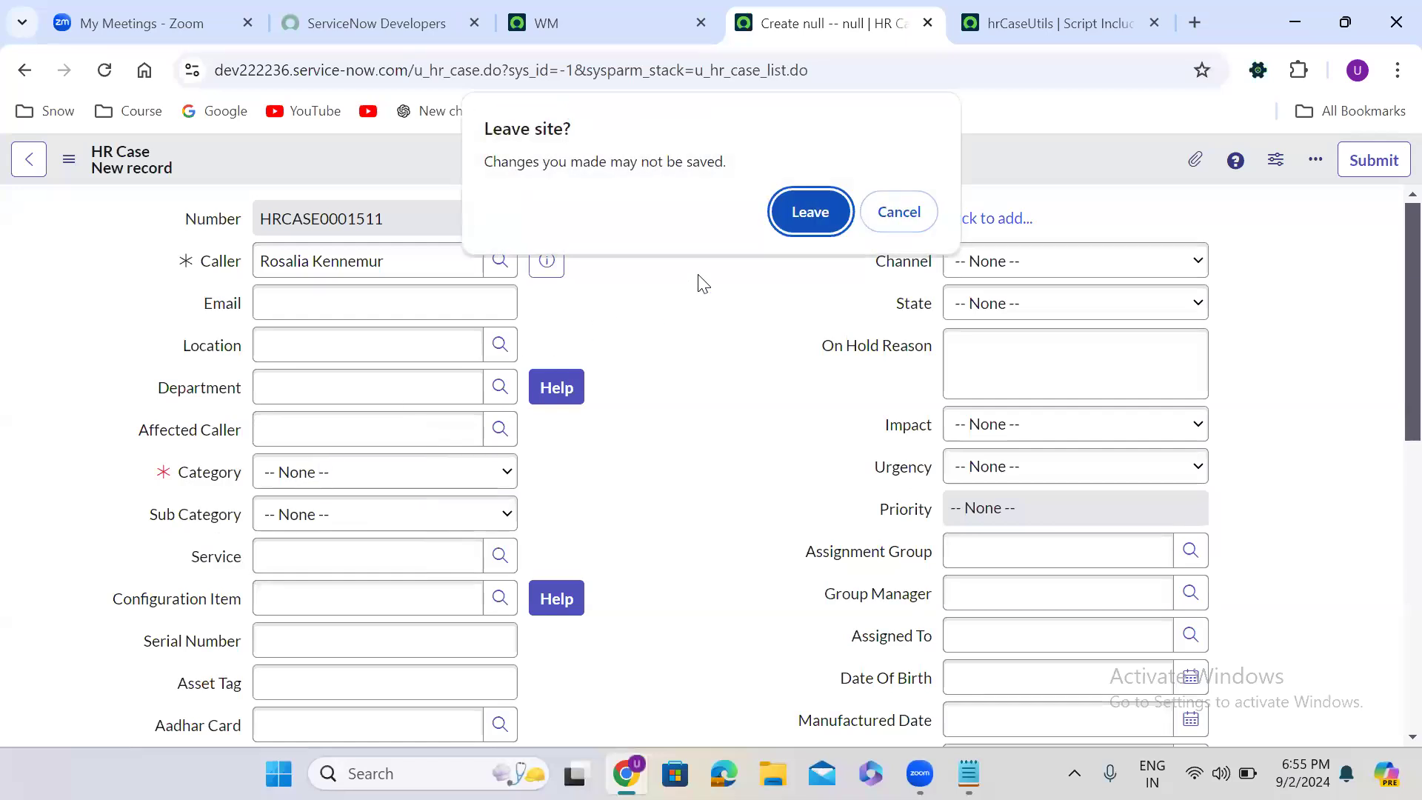
pyautogui.click(810, 214)
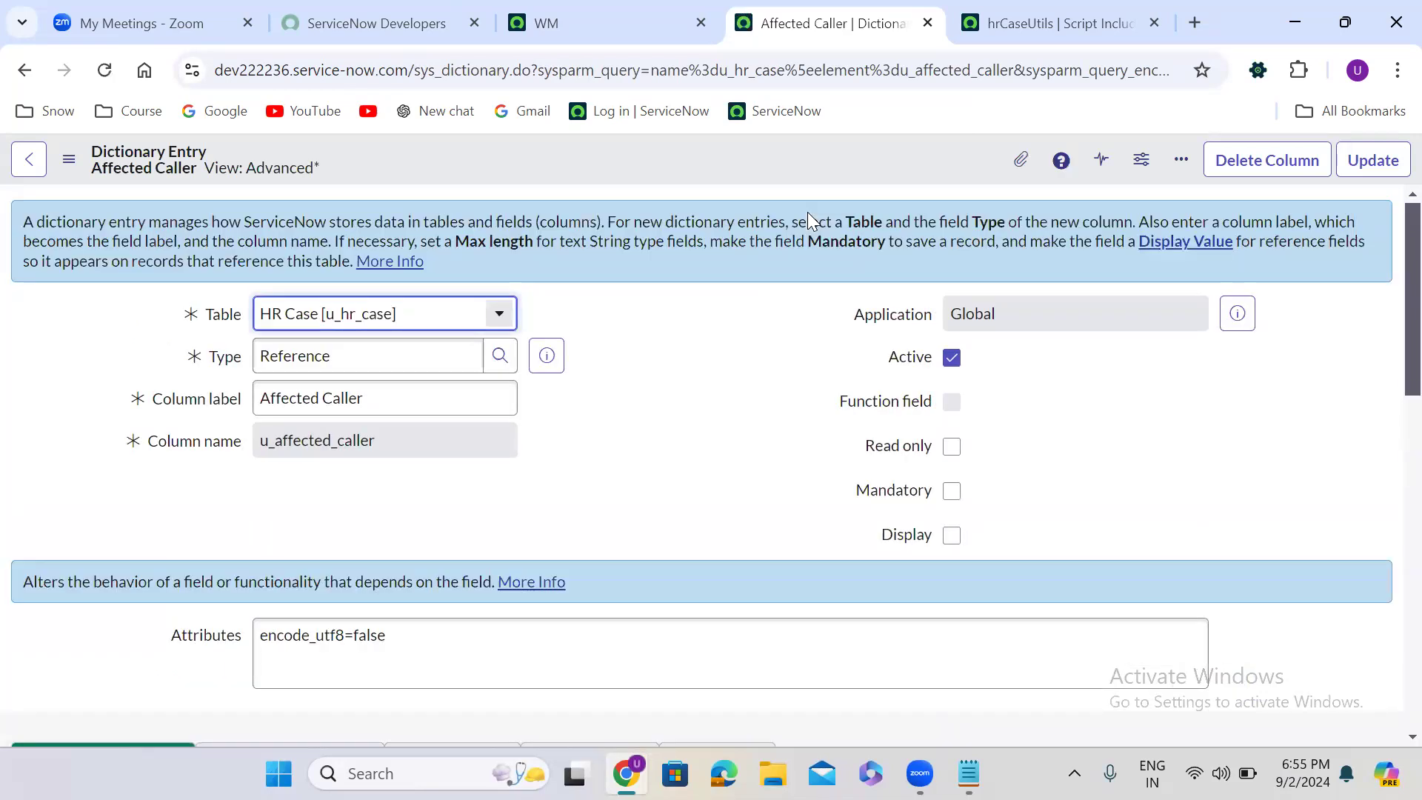
# - Replace the expression after "javascript:" in Affected Caller's reference qualifier with "new hrCaseUtils().", copying the class name from the script include
pyautogui.click(641, 456)
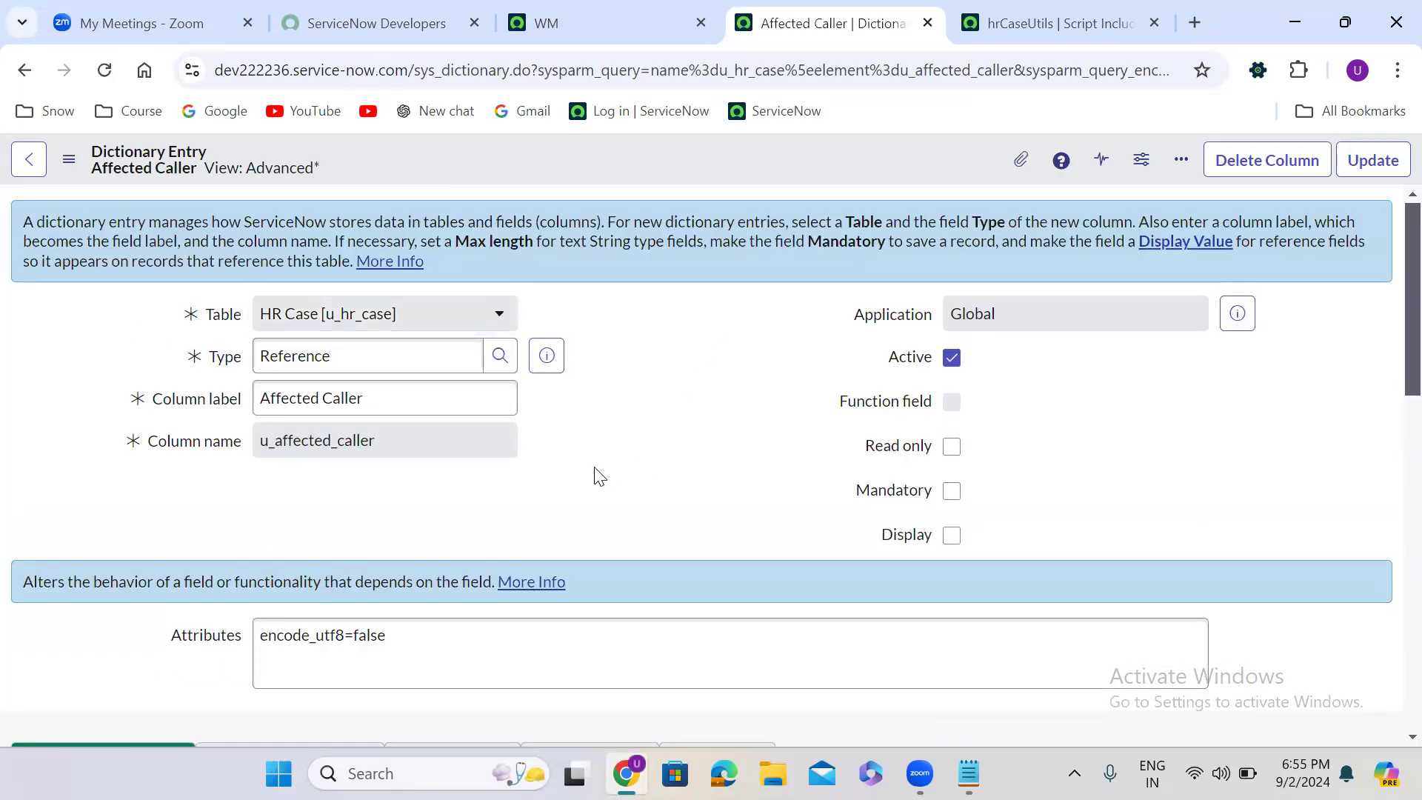
pyautogui.scroll(-8, 599, 476)
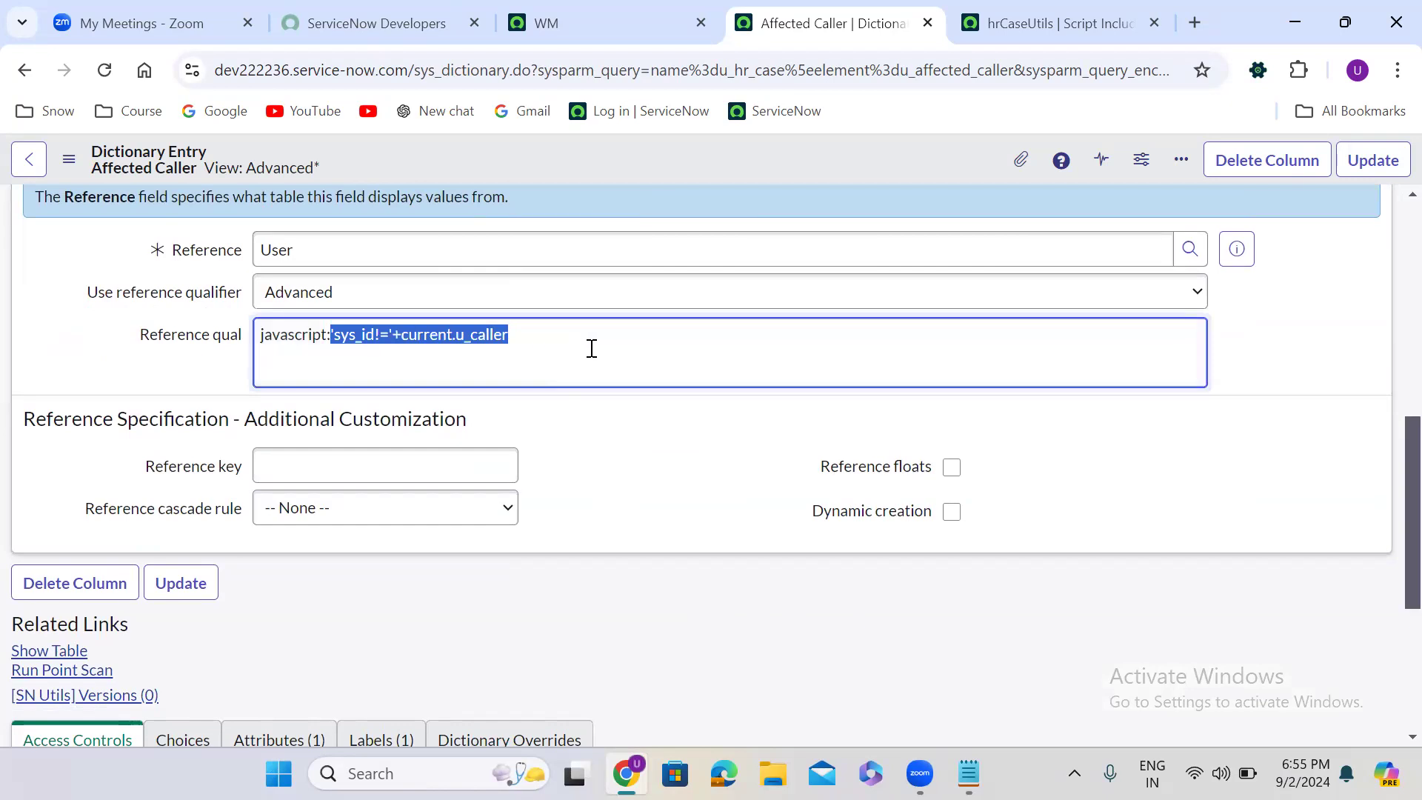
pyautogui.press('BackSpace')
pyautogui.write('new')
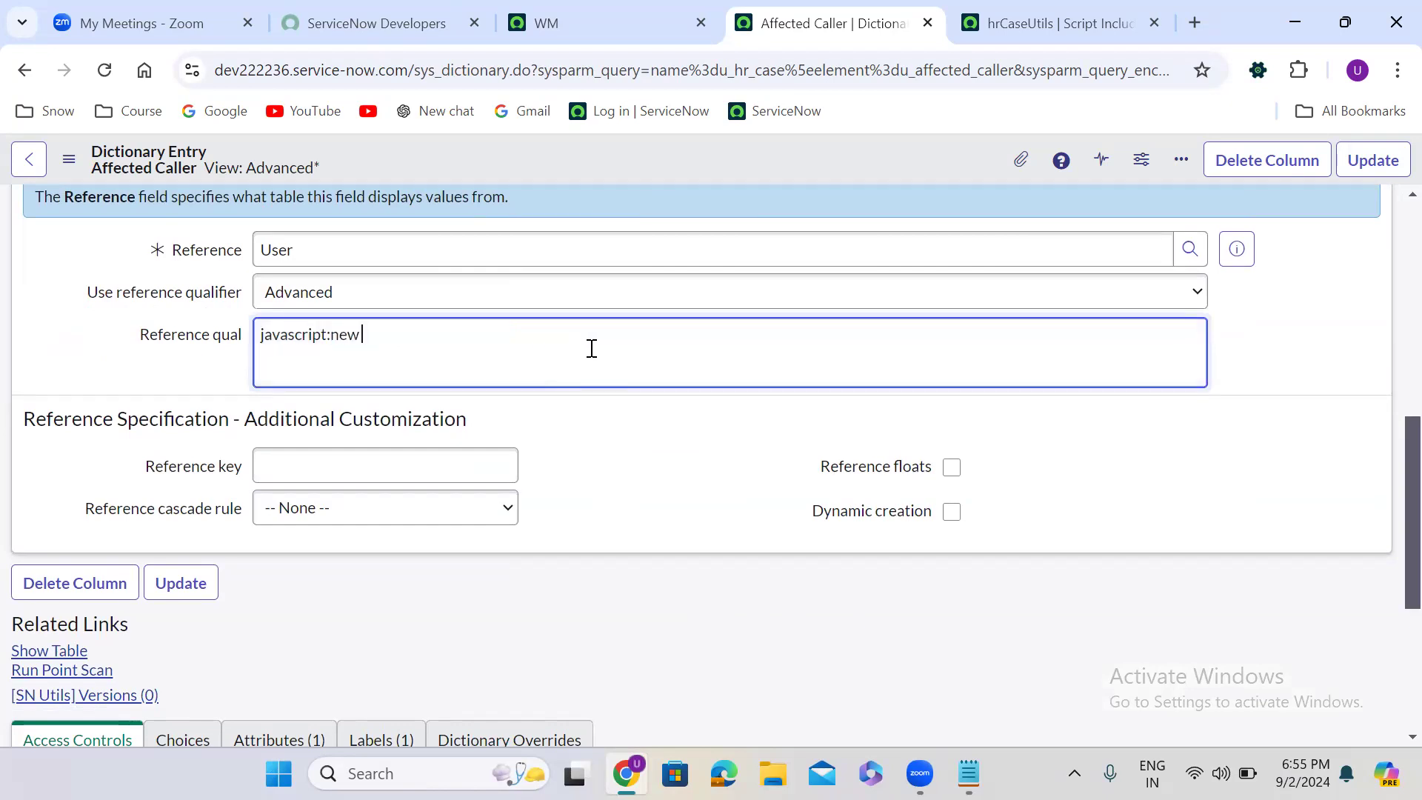
pyautogui.click(1065, 10)
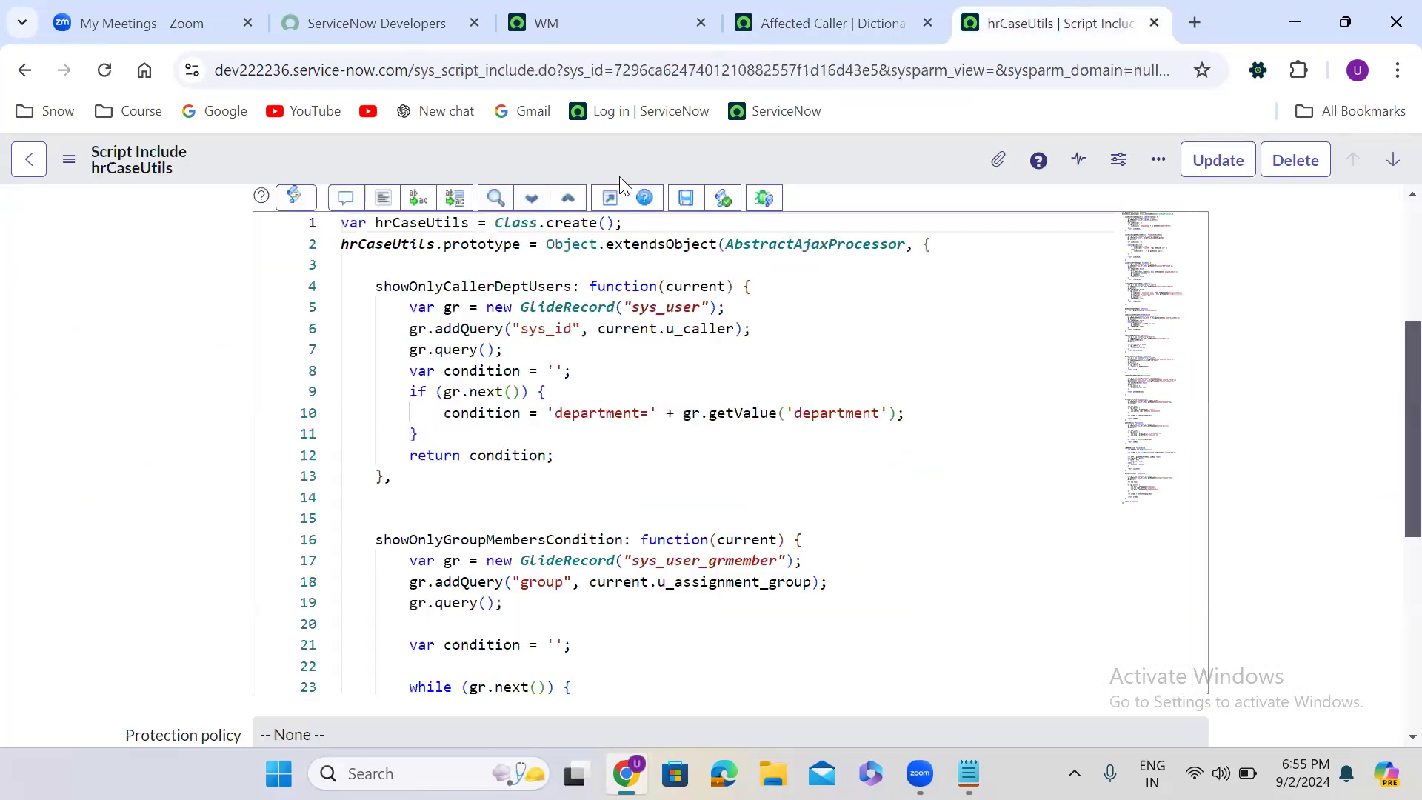
pyautogui.doubleClick(443, 222)
pyautogui.hotkey('ctrl', 'c')
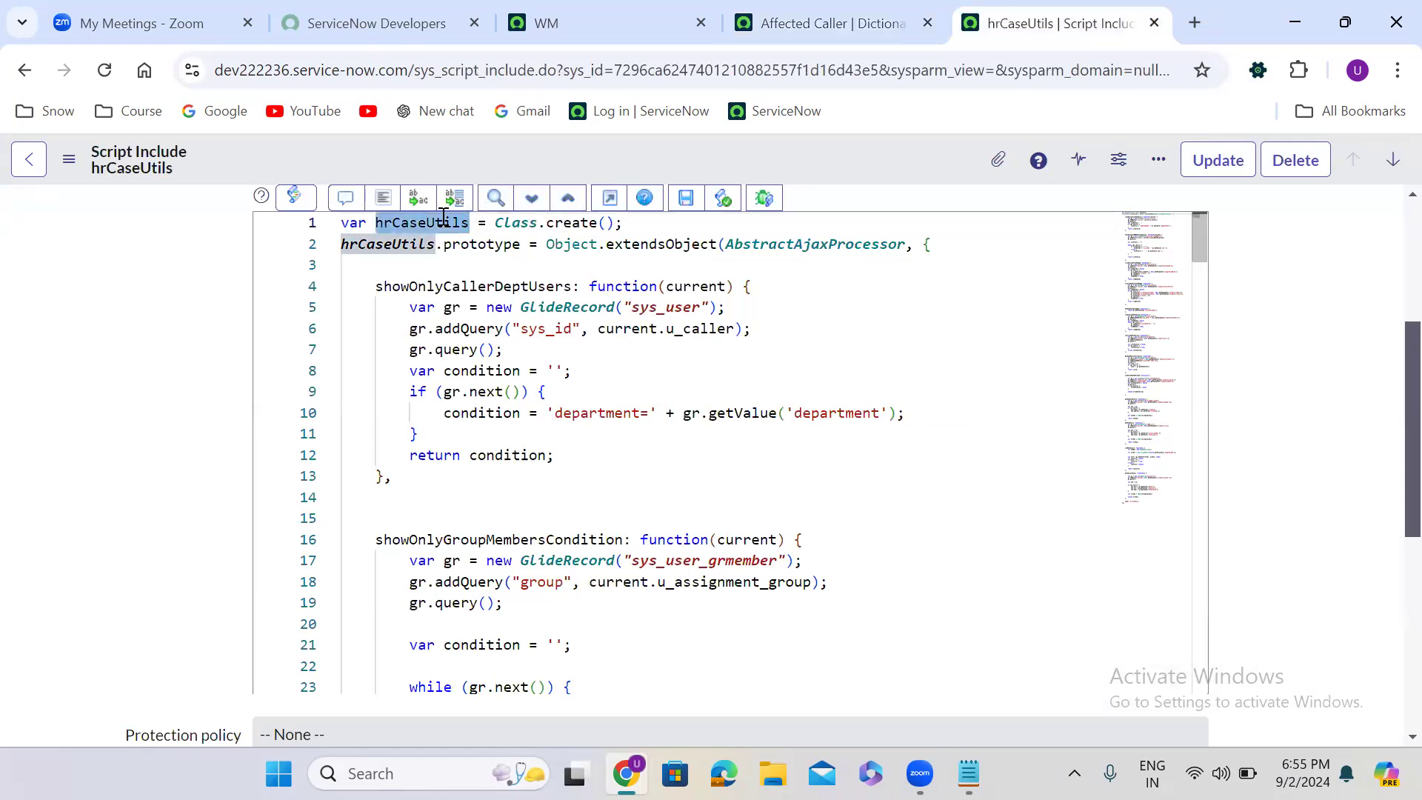
pyautogui.click(842, 9)
pyautogui.hotkey('ctrl', 'v')
pyautogui.write('().')
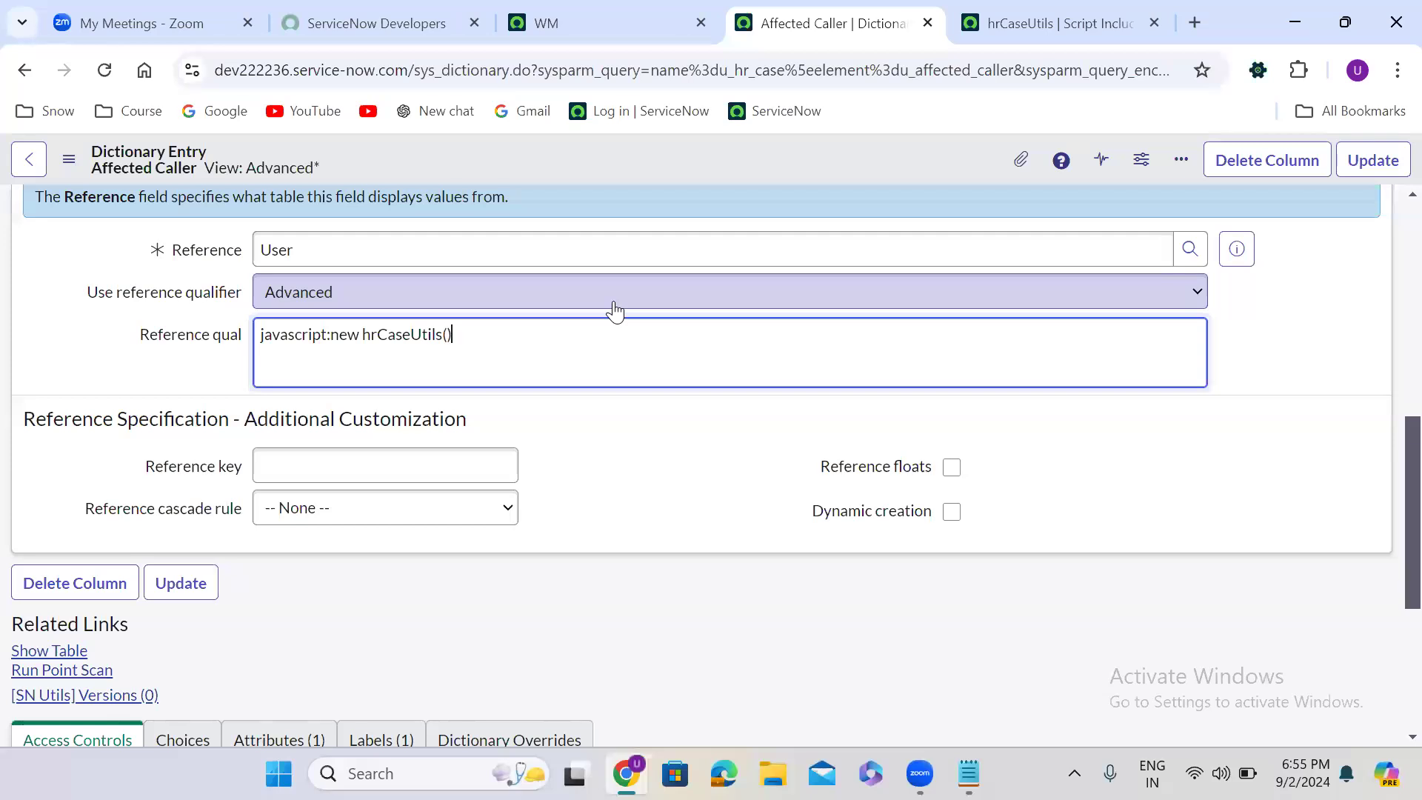
# - Complete the reference qualifier with the copied function call showOnlyCallerDeptUsers(current) and update the dictionary entry
pyautogui.click(1037, 23)
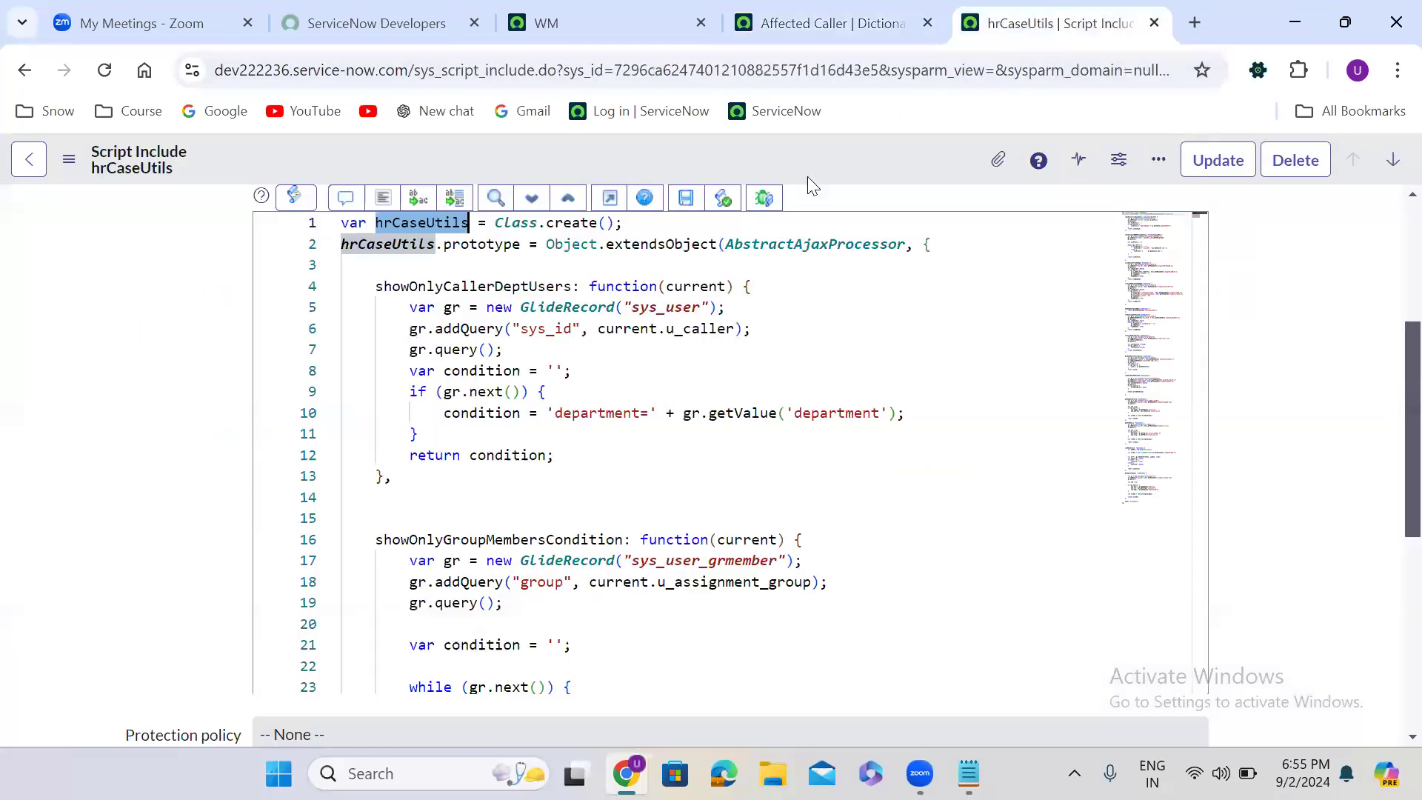
pyautogui.doubleClick(460, 286)
pyautogui.hotkey('ctrl', 'c')
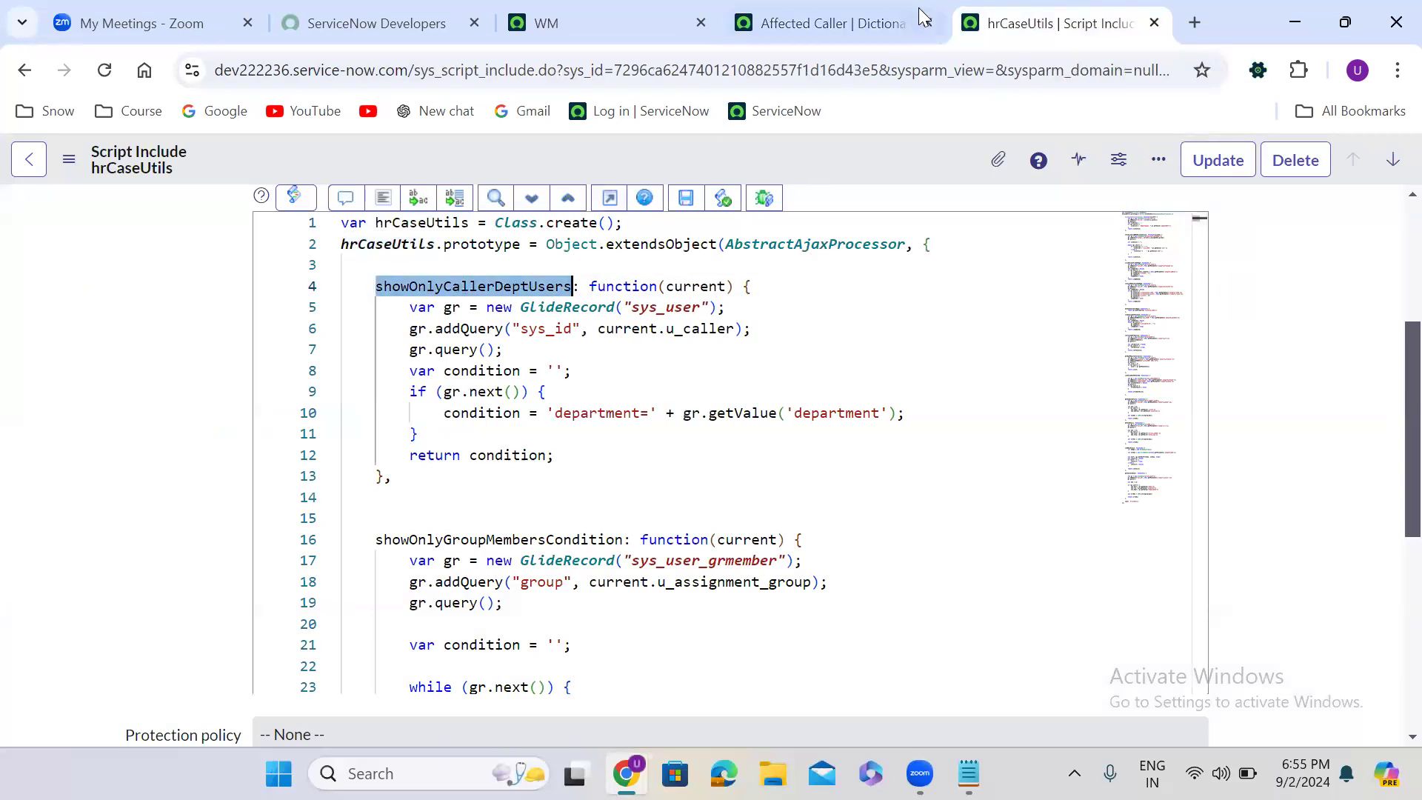
pyautogui.click(831, 23)
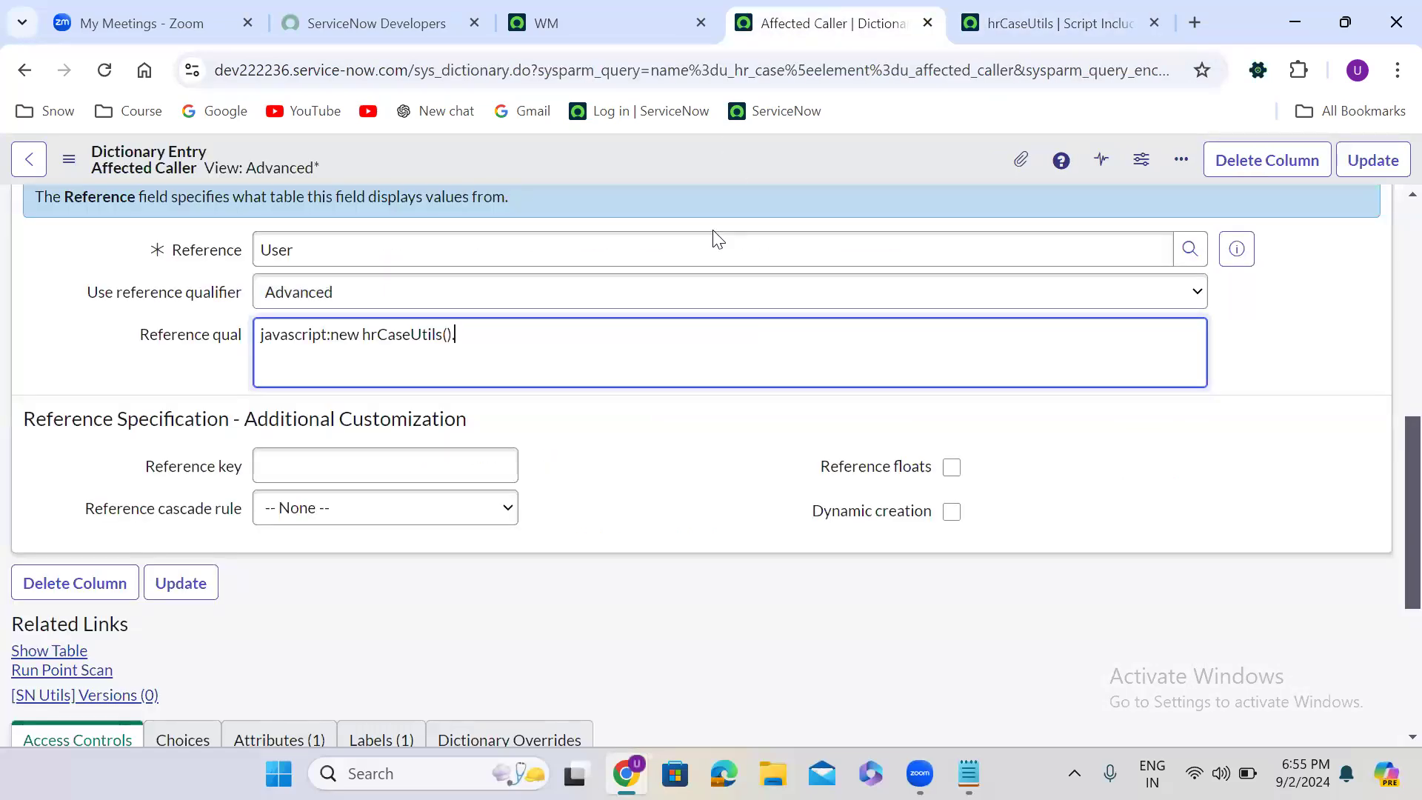
pyautogui.hotkey('ctrl', 'v')
pyautogui.write('()')
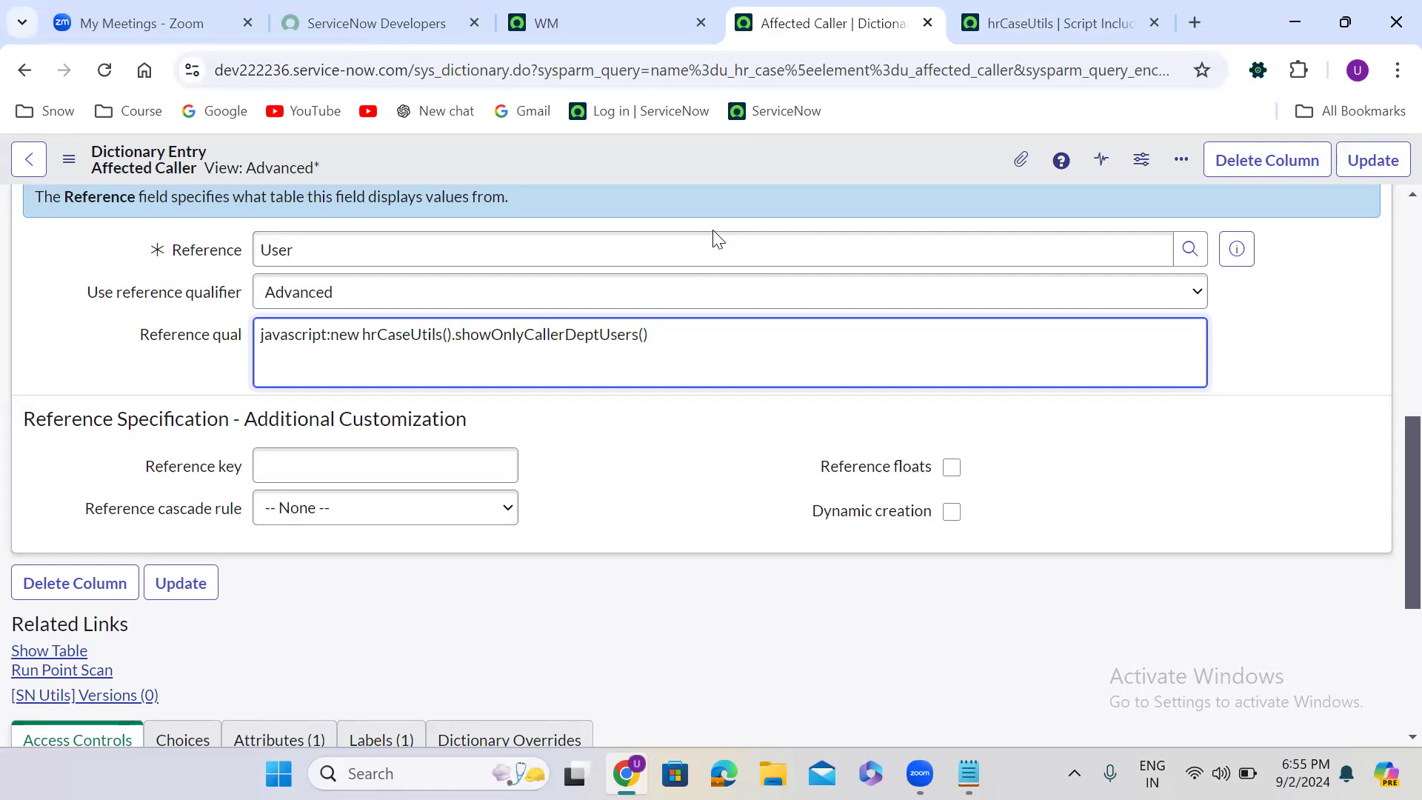
pyautogui.write('current')
pyautogui.click(1375, 161)
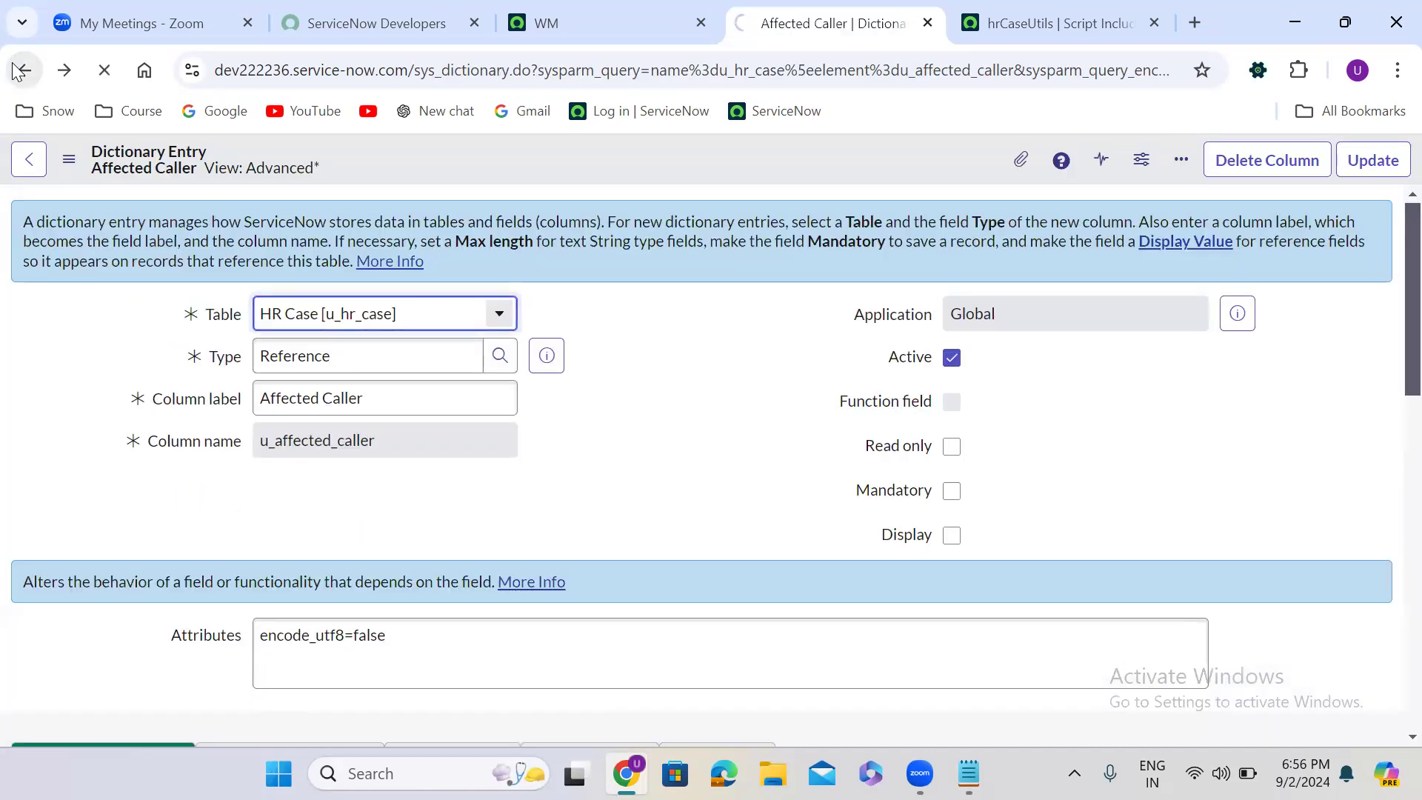
# - Return to the new HR Case record and set the Caller to the user from the Customer Support department
pyautogui.click(20, 70)
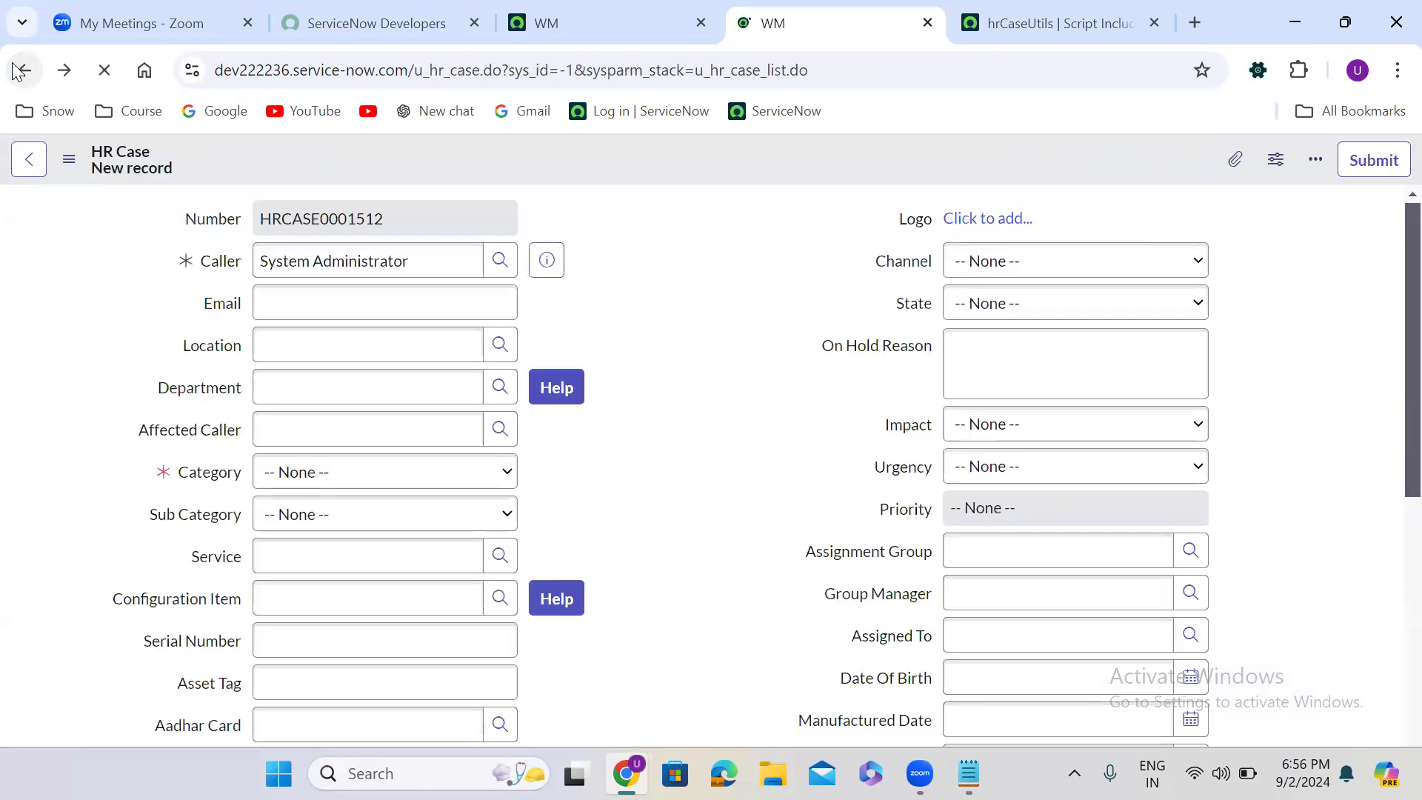
pyautogui.click(579, 285)
pyautogui.click(499, 261)
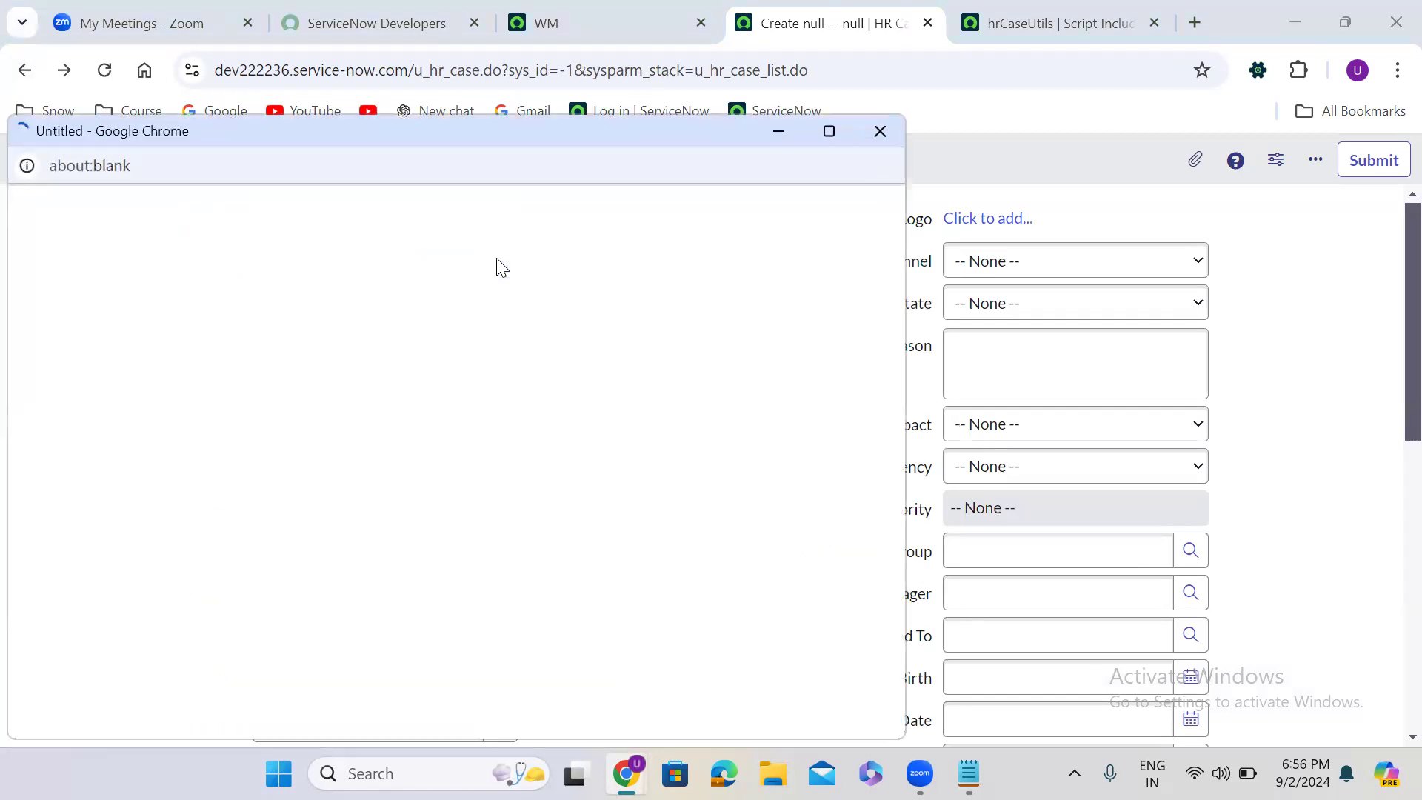
pyautogui.click(104, 478)
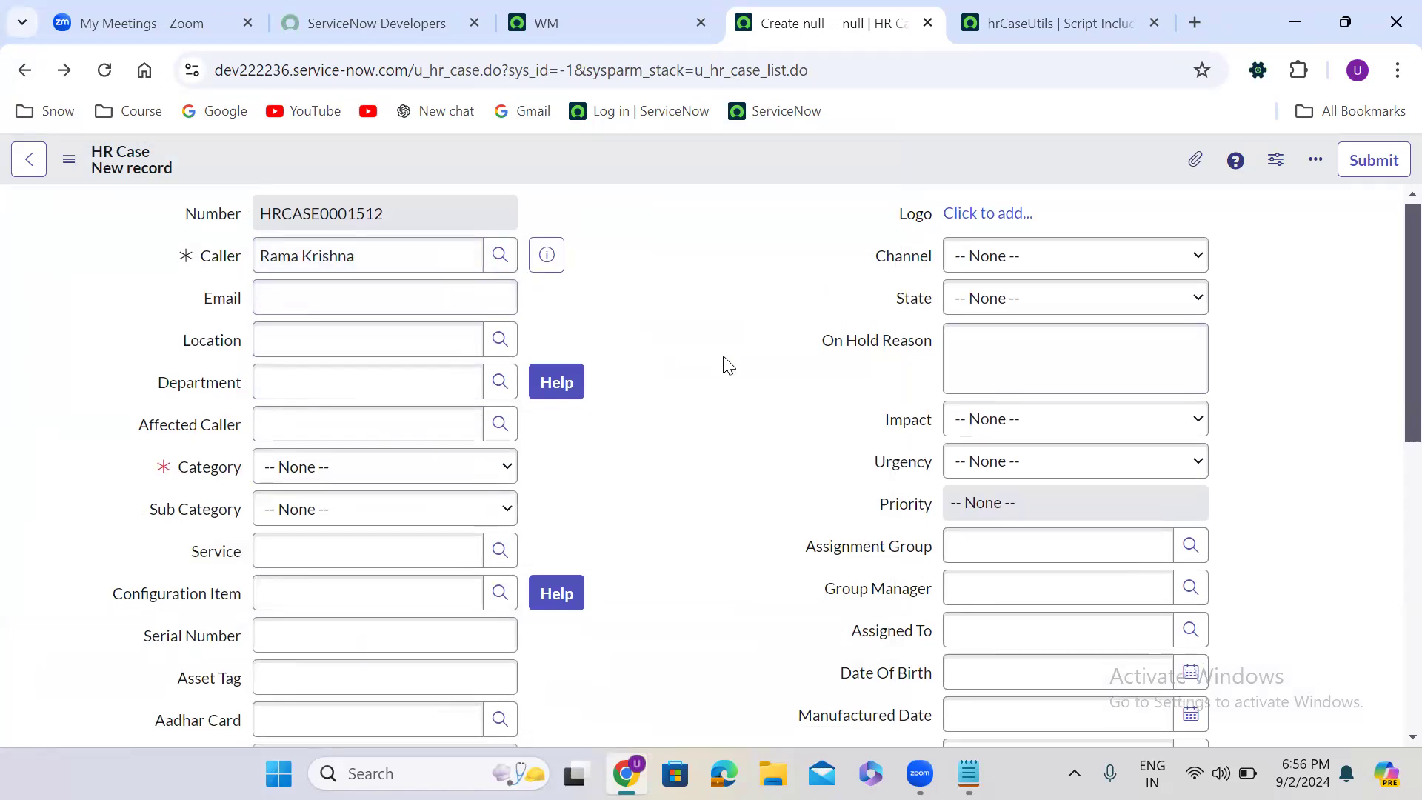
# - Check which departments the Affected Caller lookup offers for the Customer Support caller, then close the list
pyautogui.scroll(-1, 721, 365)
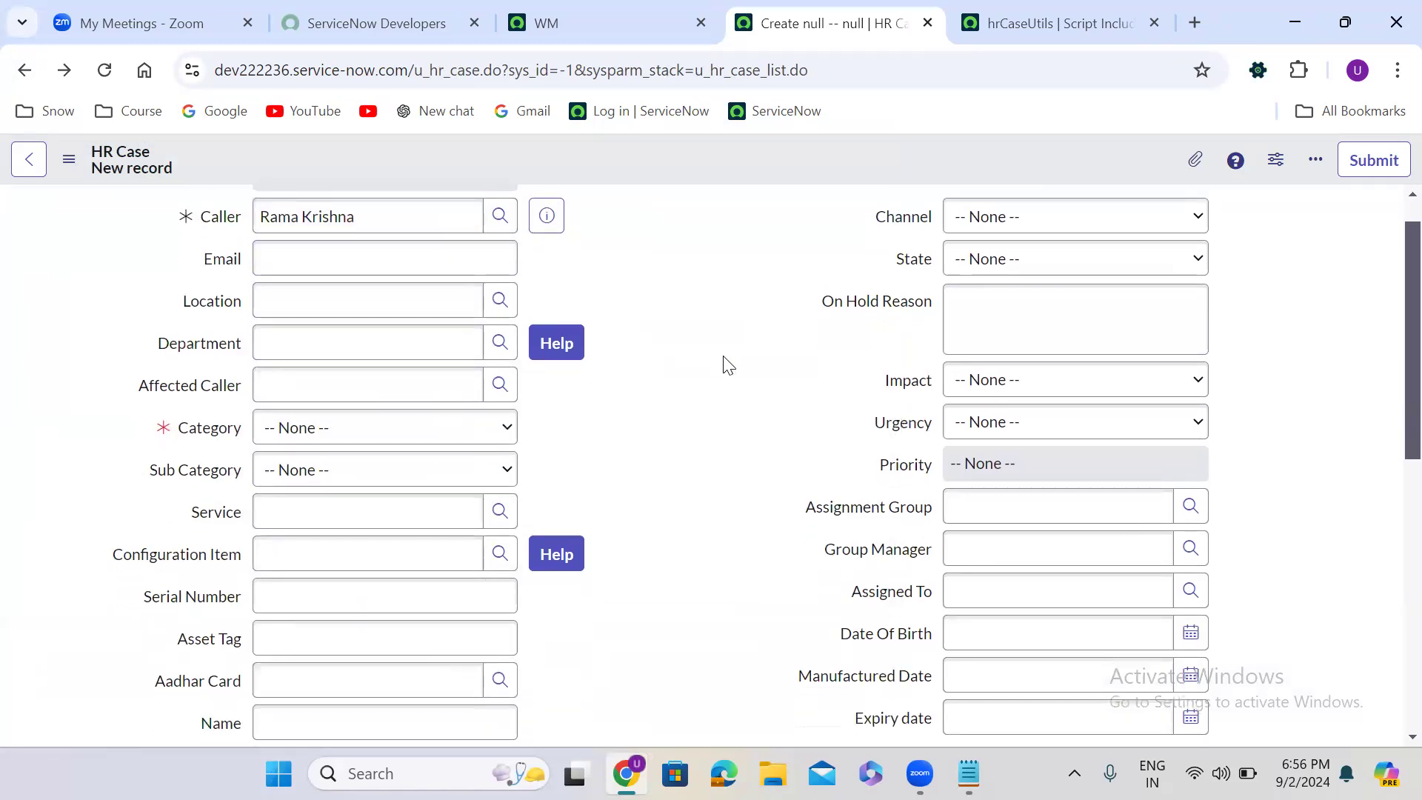
pyautogui.click(485, 385)
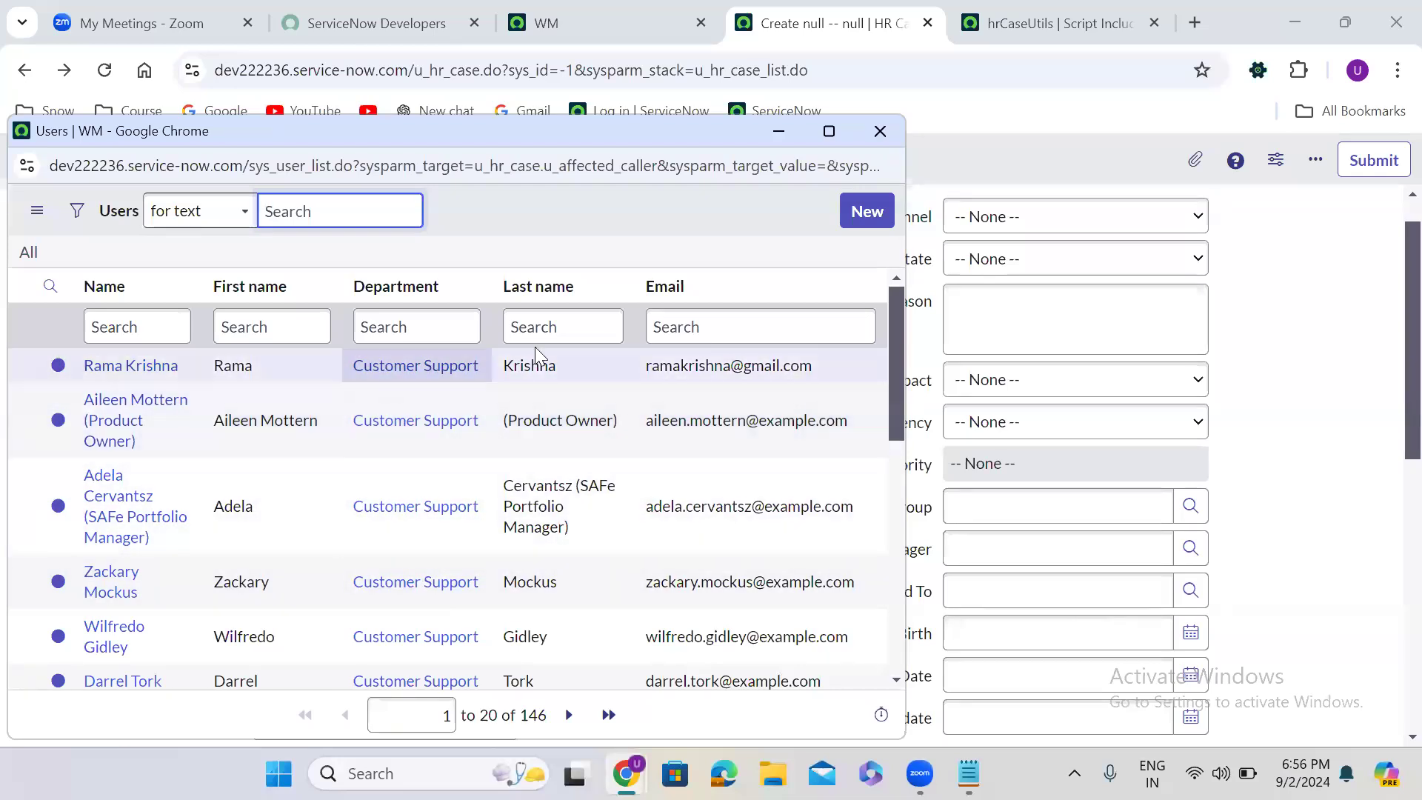
pyautogui.click(881, 130)
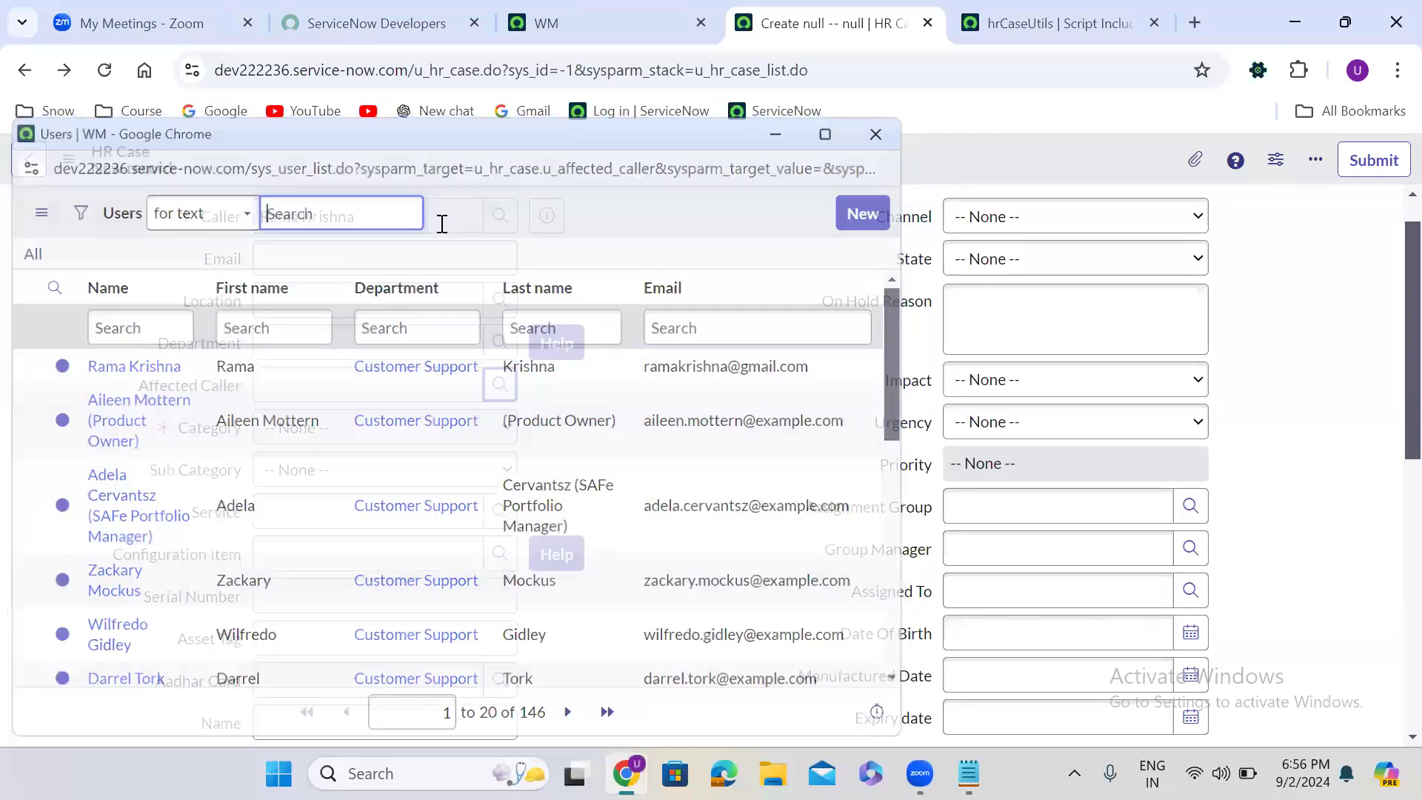
# - Filter the Caller lookup by department Sales and select one of the Sales users as Caller
pyautogui.click(501, 217)
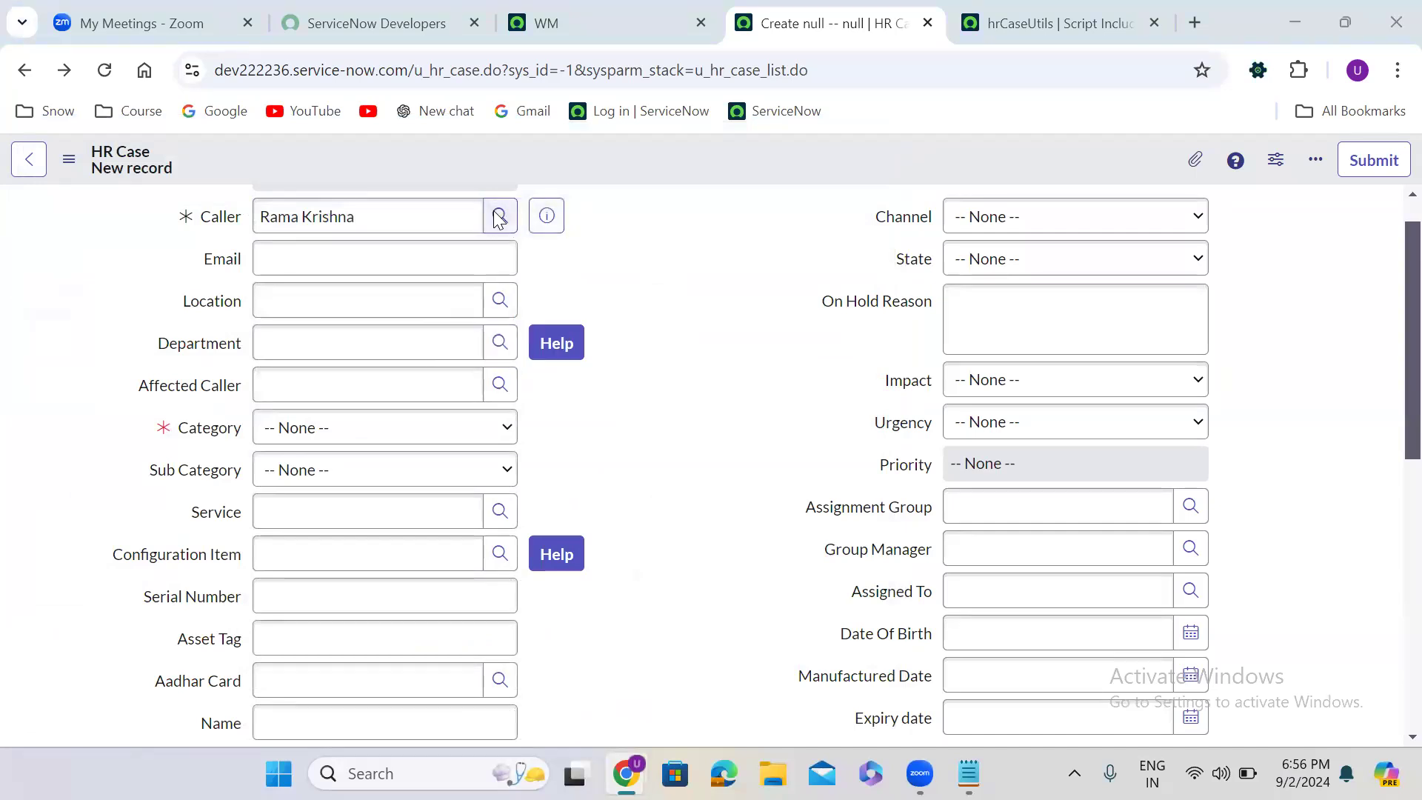
pyautogui.click(455, 324)
pyautogui.write('Sales')
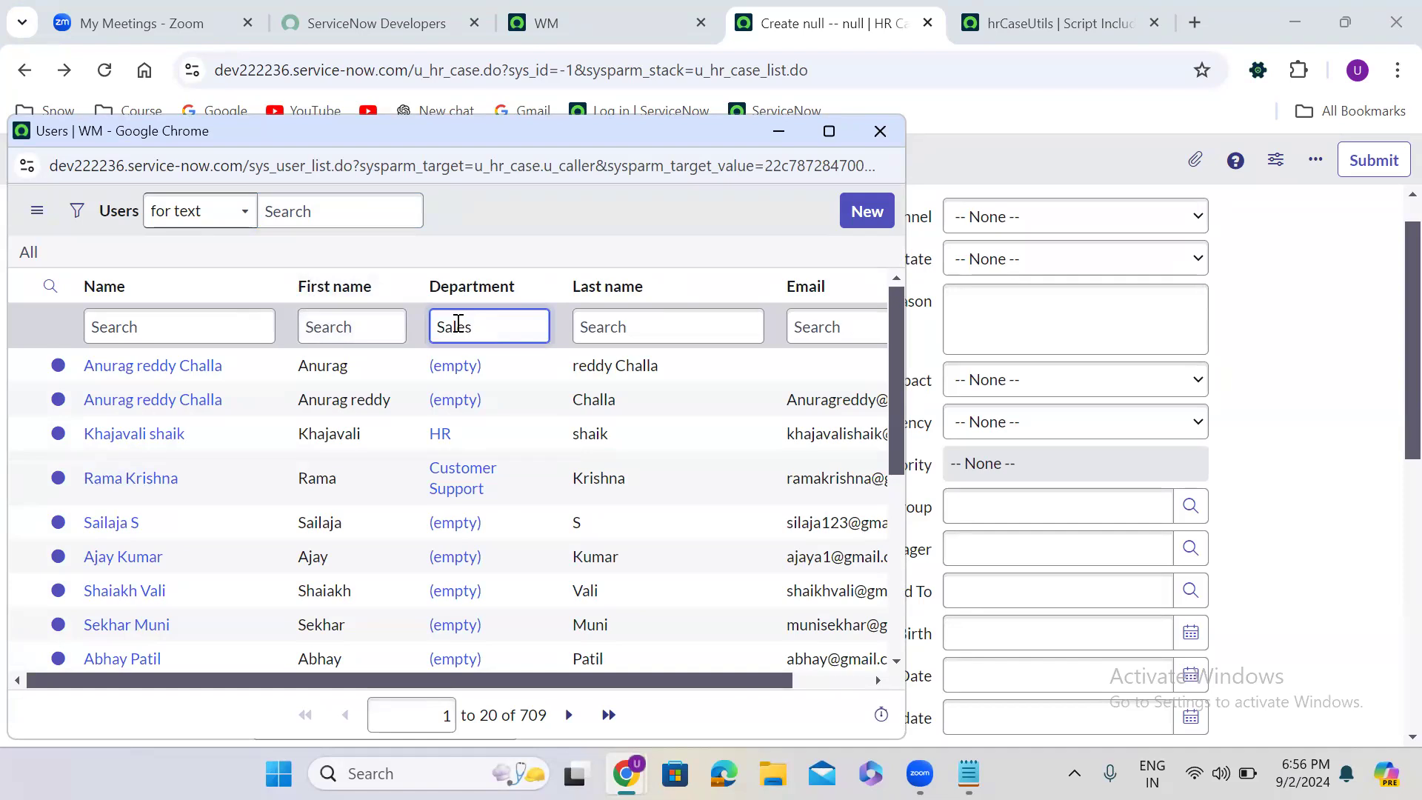
pyautogui.press('Return')
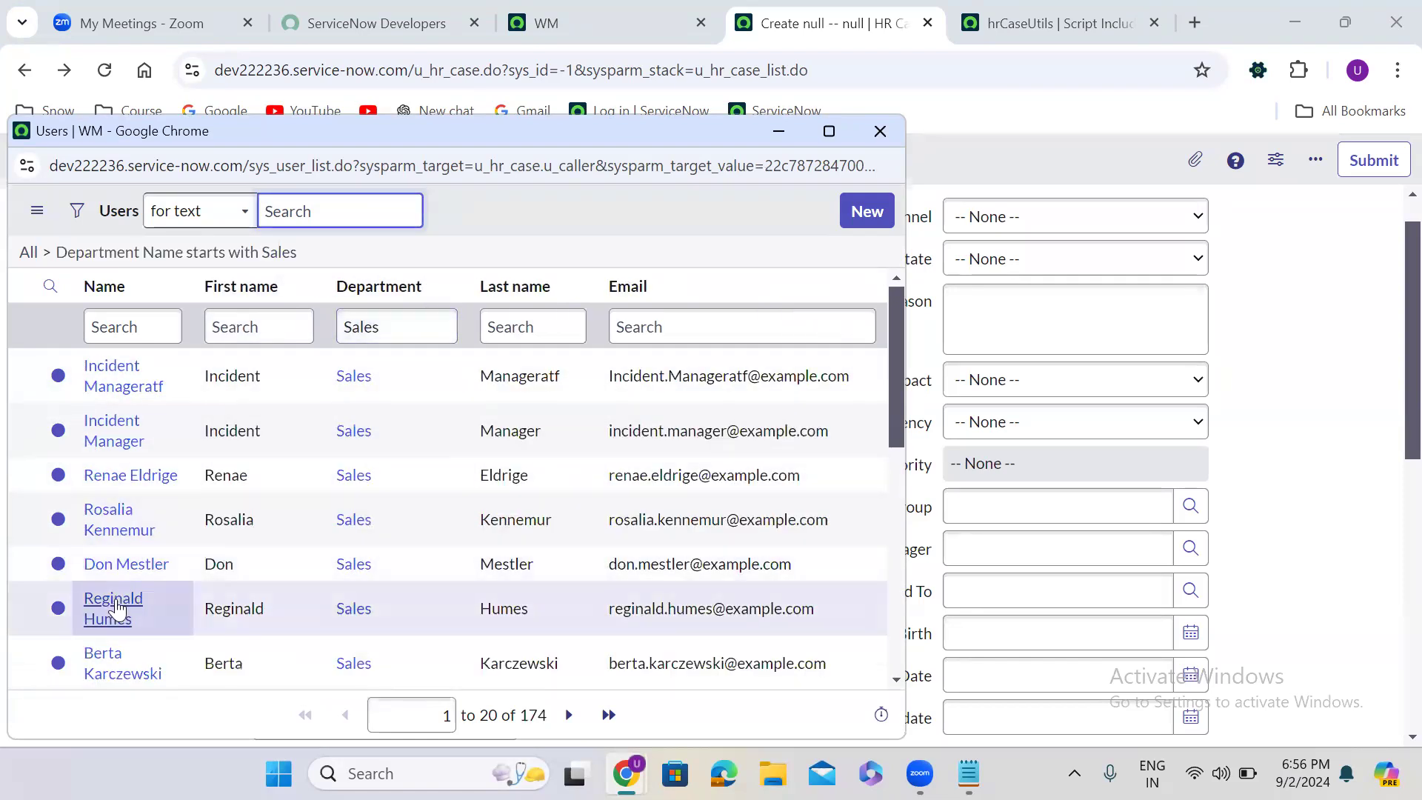
pyautogui.click(114, 565)
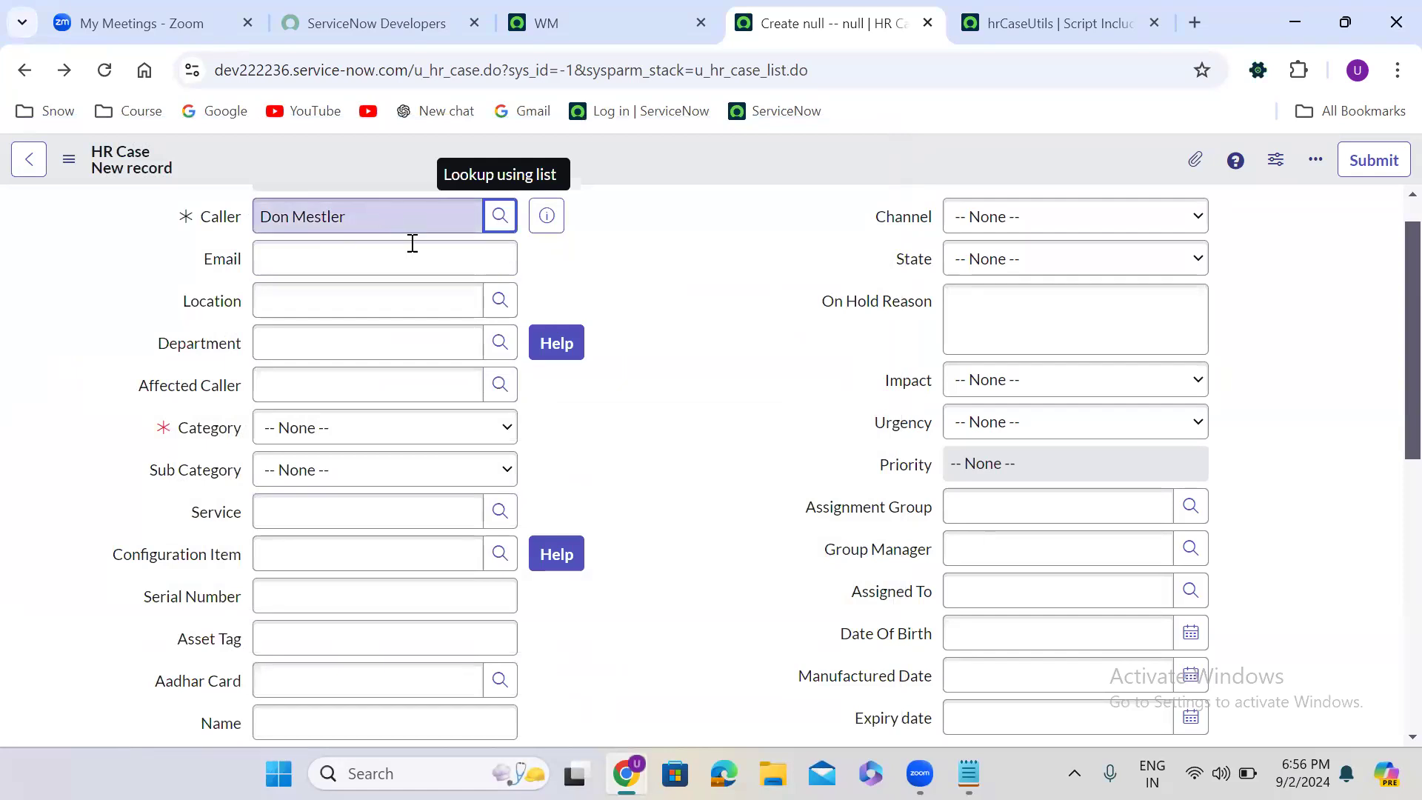
# - Check the departments of the users in the Affected Caller lookup for the Sales caller and close the list
pyautogui.click(500, 384)
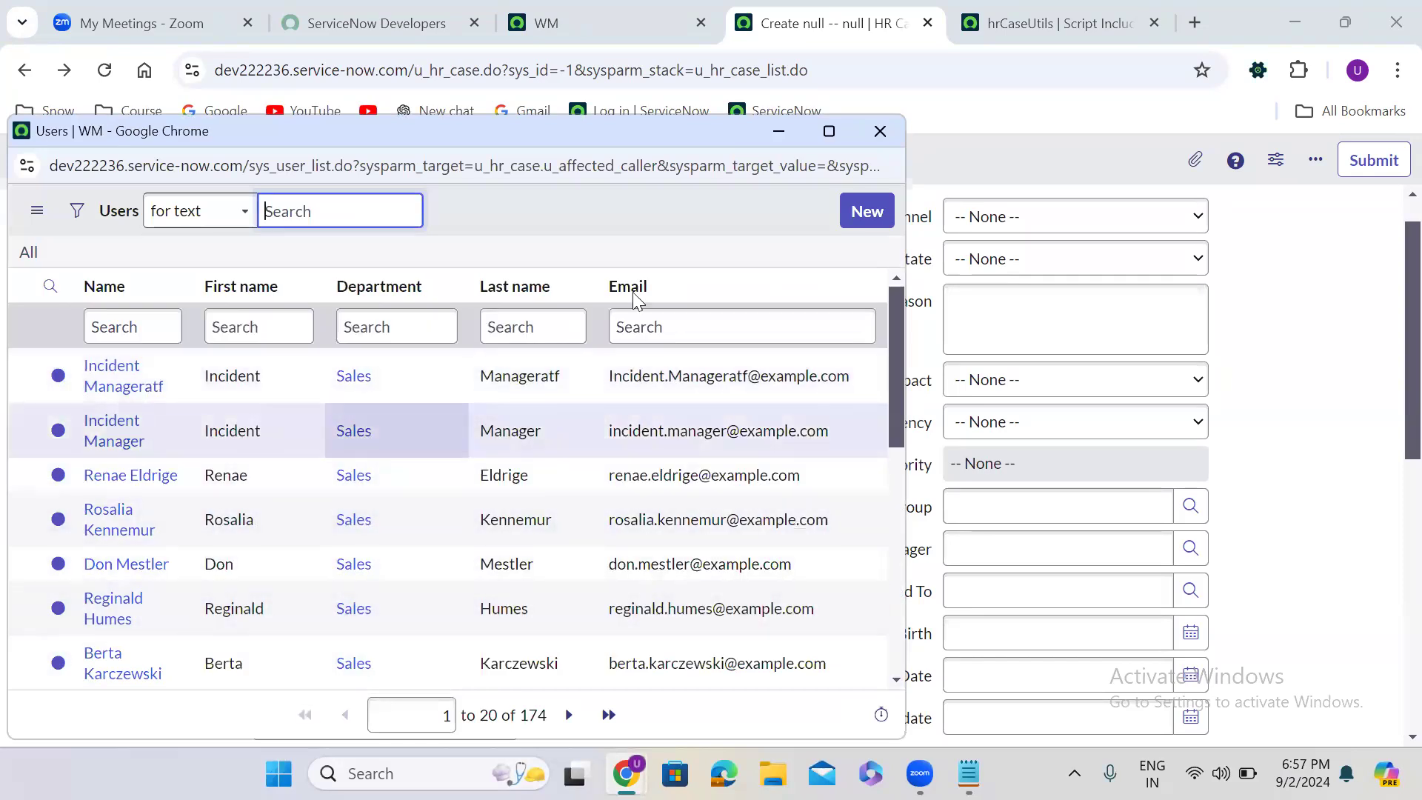
pyautogui.click(886, 131)
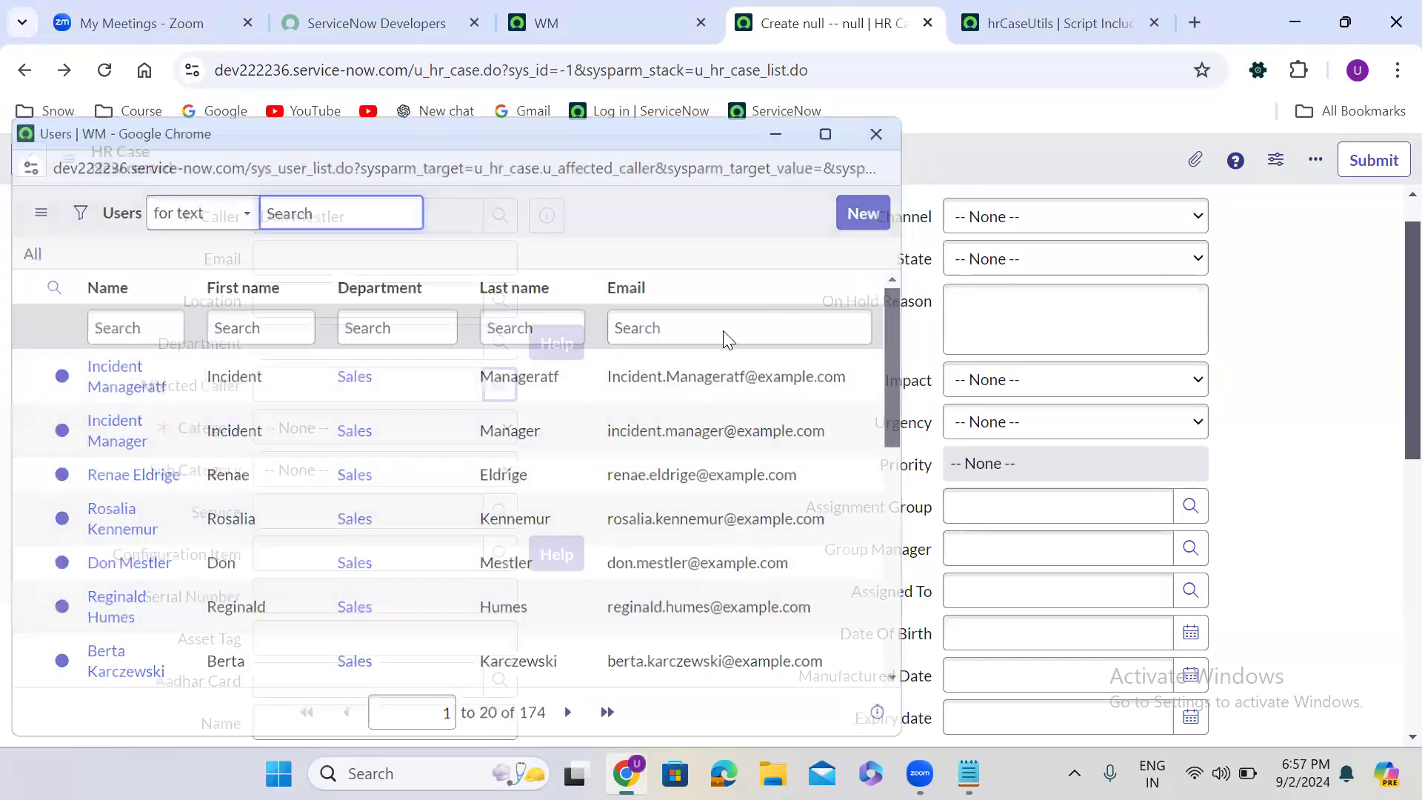
pyautogui.scroll(1, 729, 339)
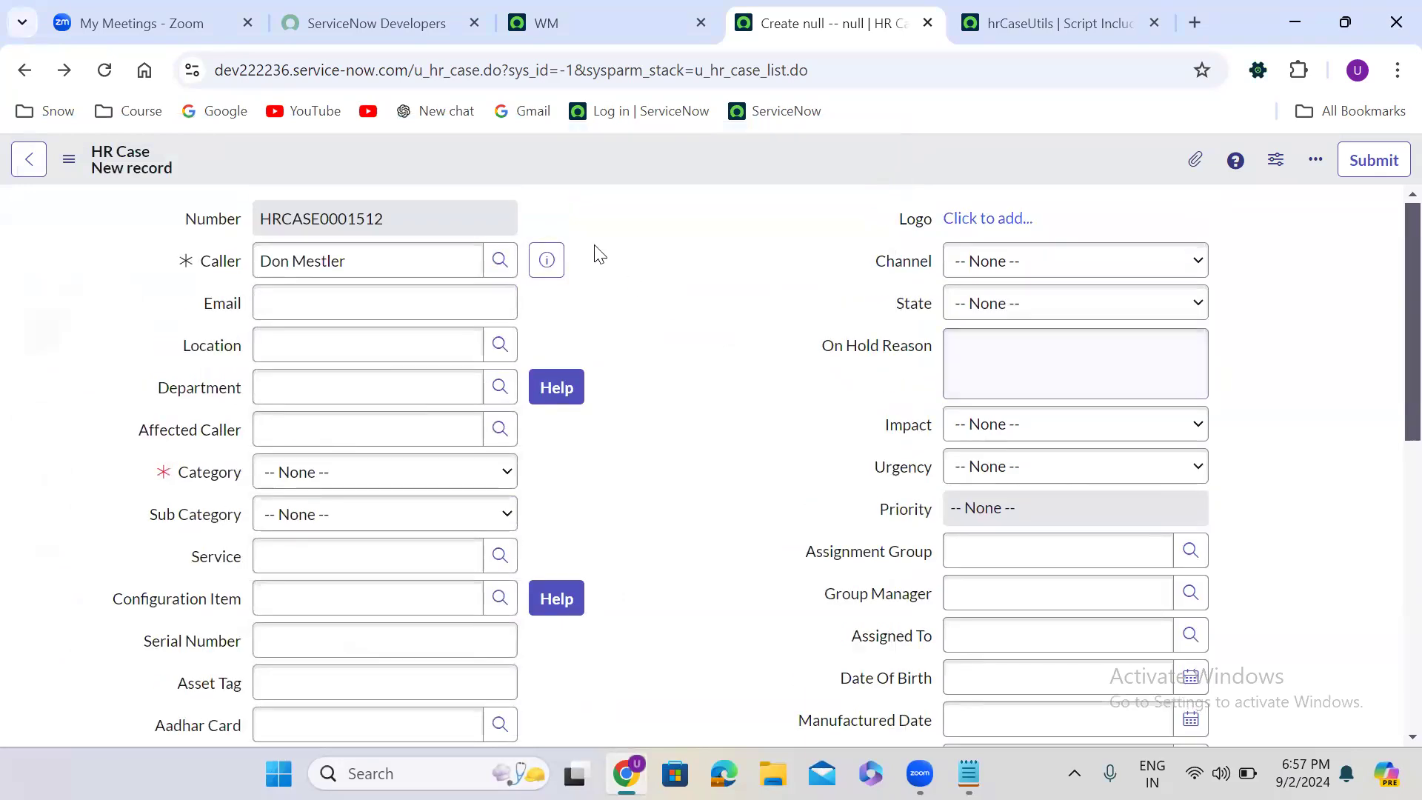
# - Set the Caller to the user from the HR department and check the departments listed in the Affected Caller lookup
pyautogui.click(505, 259)
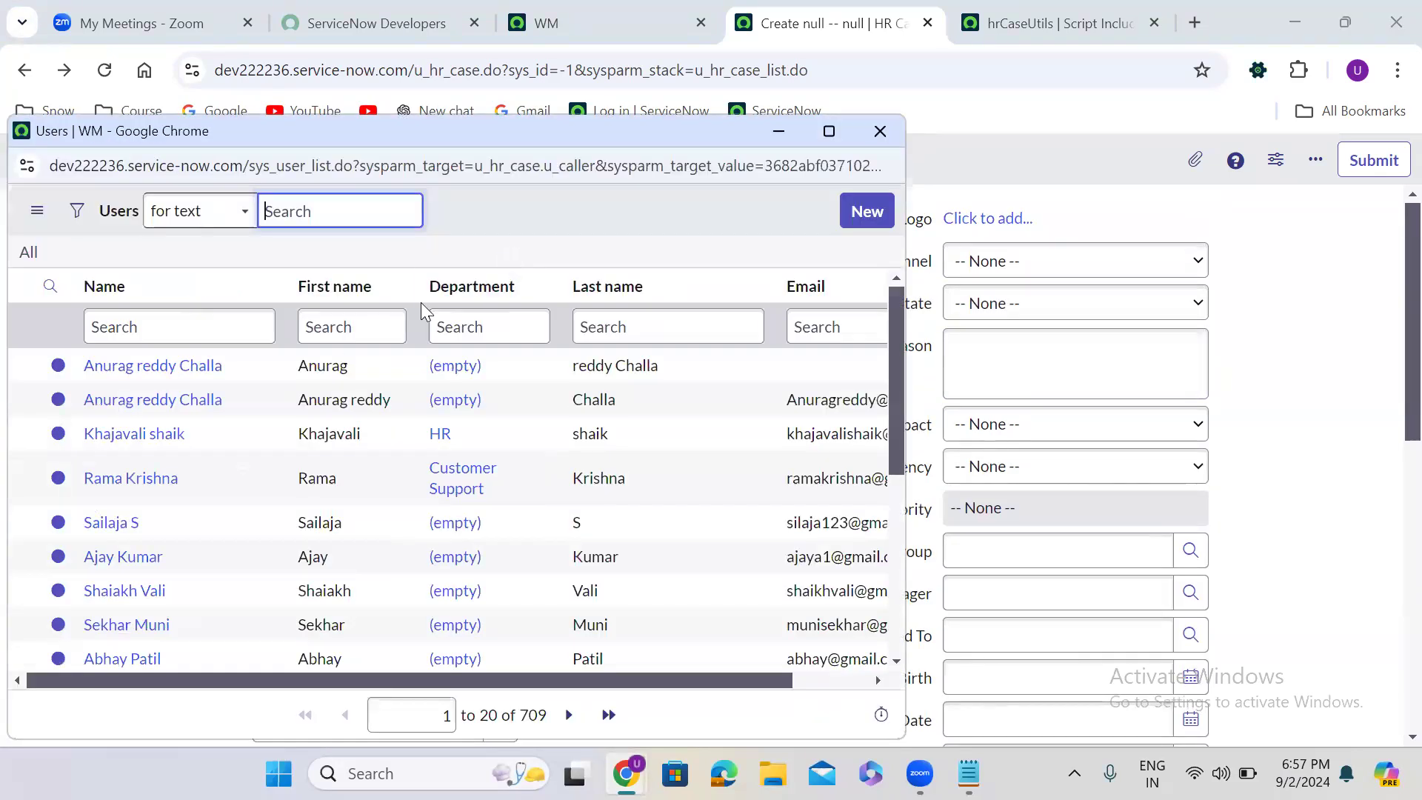
pyautogui.click(145, 434)
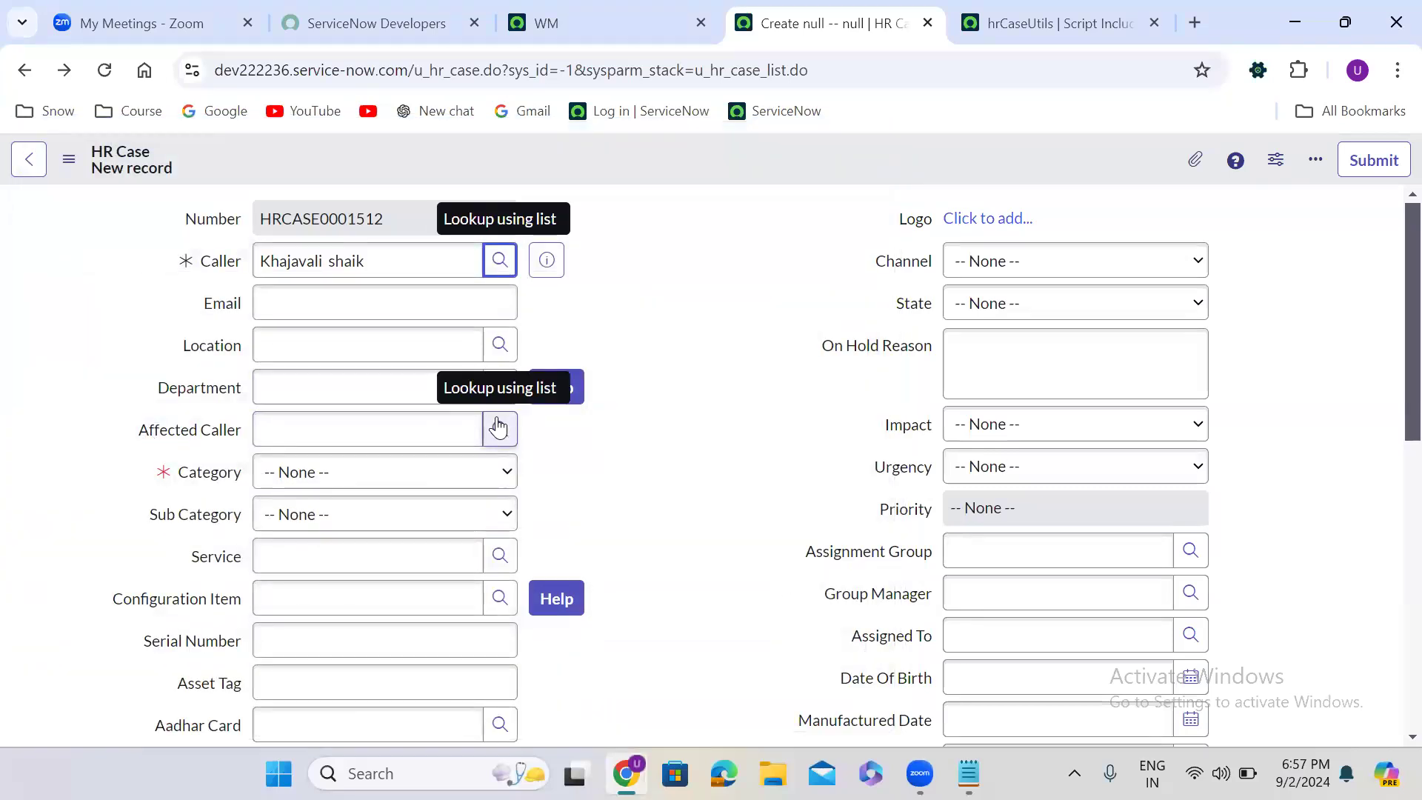
pyautogui.click(497, 427)
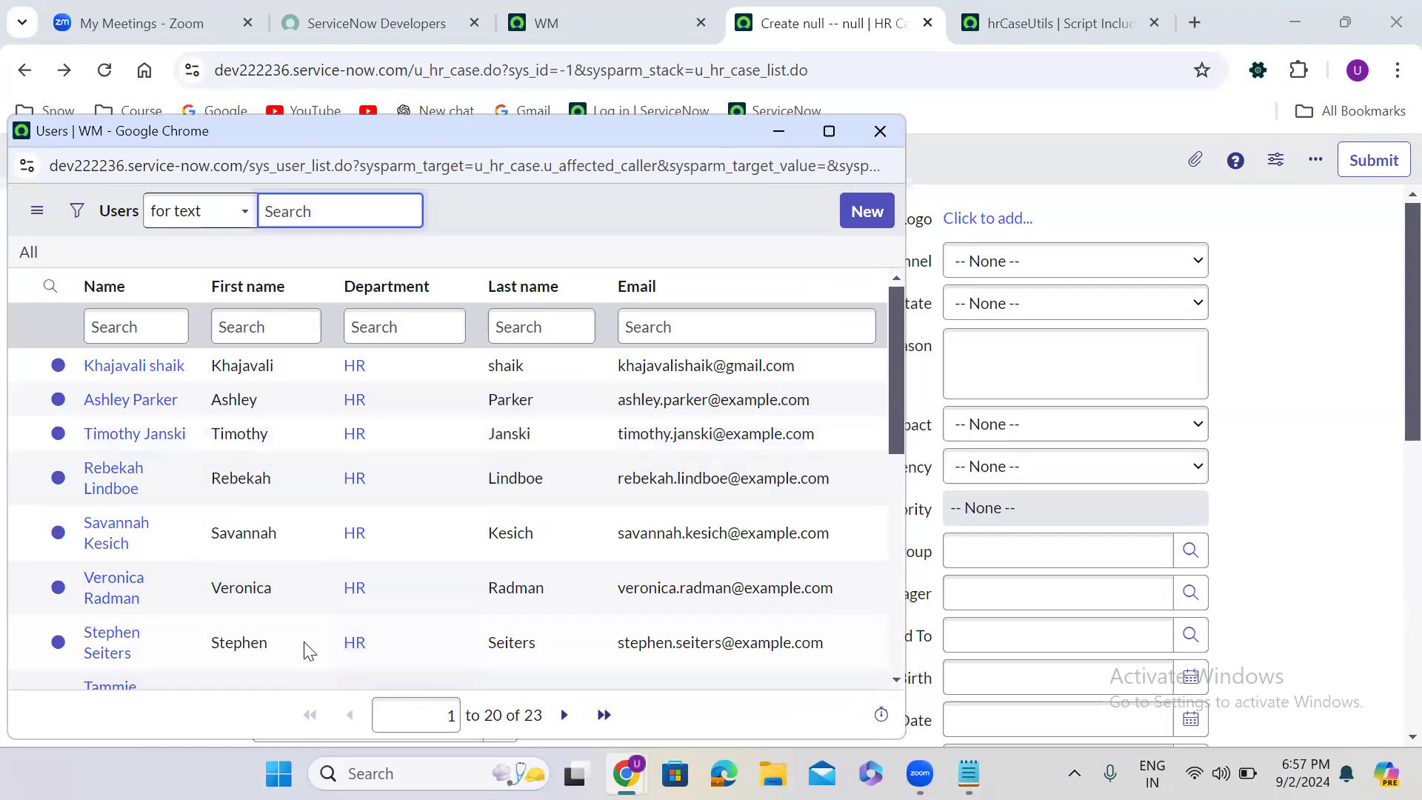
pyautogui.click(778, 132)
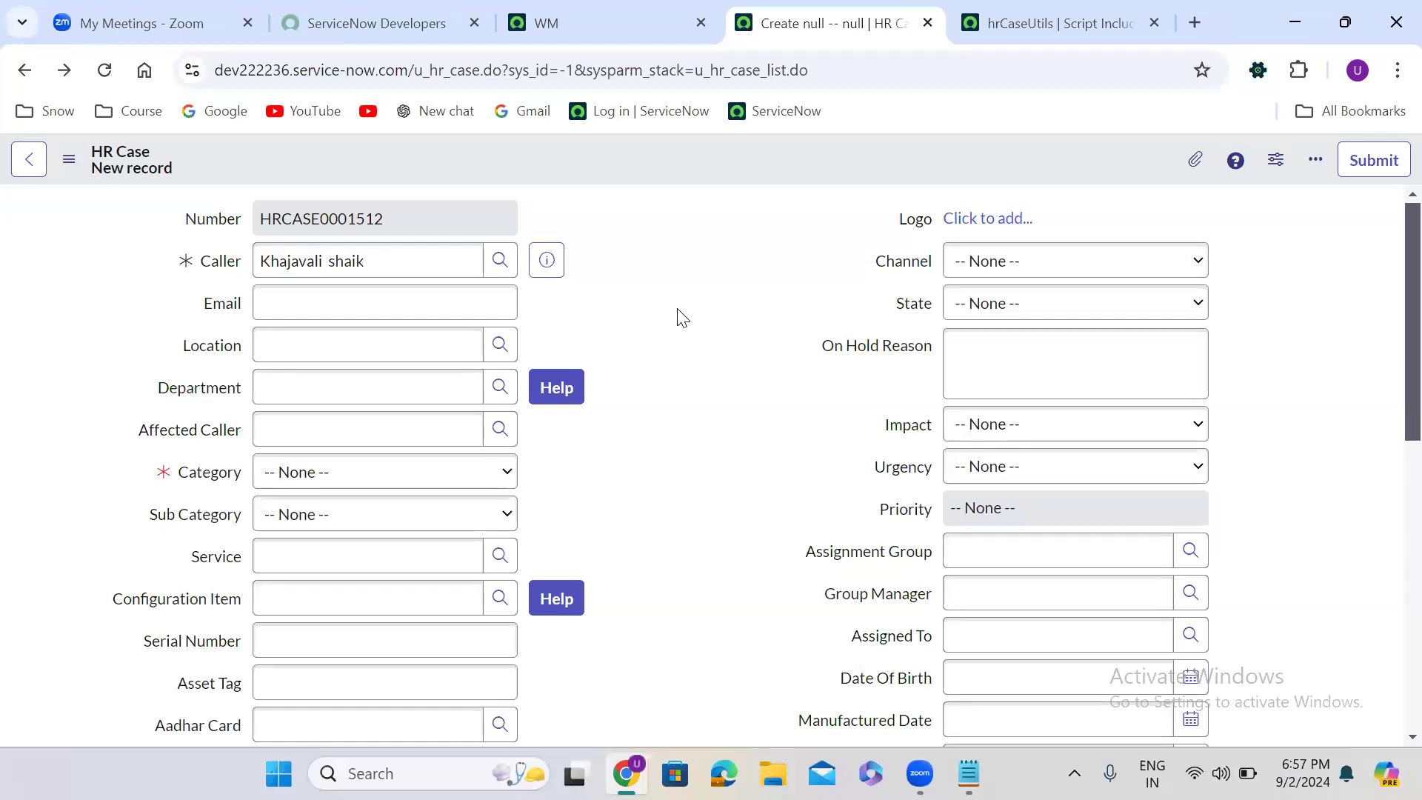
# - Review the showOnlyCallerDeptUsers and showOnlyGroupMembersCondition functions in the hrCaseUtils script include, including the condition each one returns
pyautogui.rightClick(189, 435)
pyautogui.click(1044, 22)
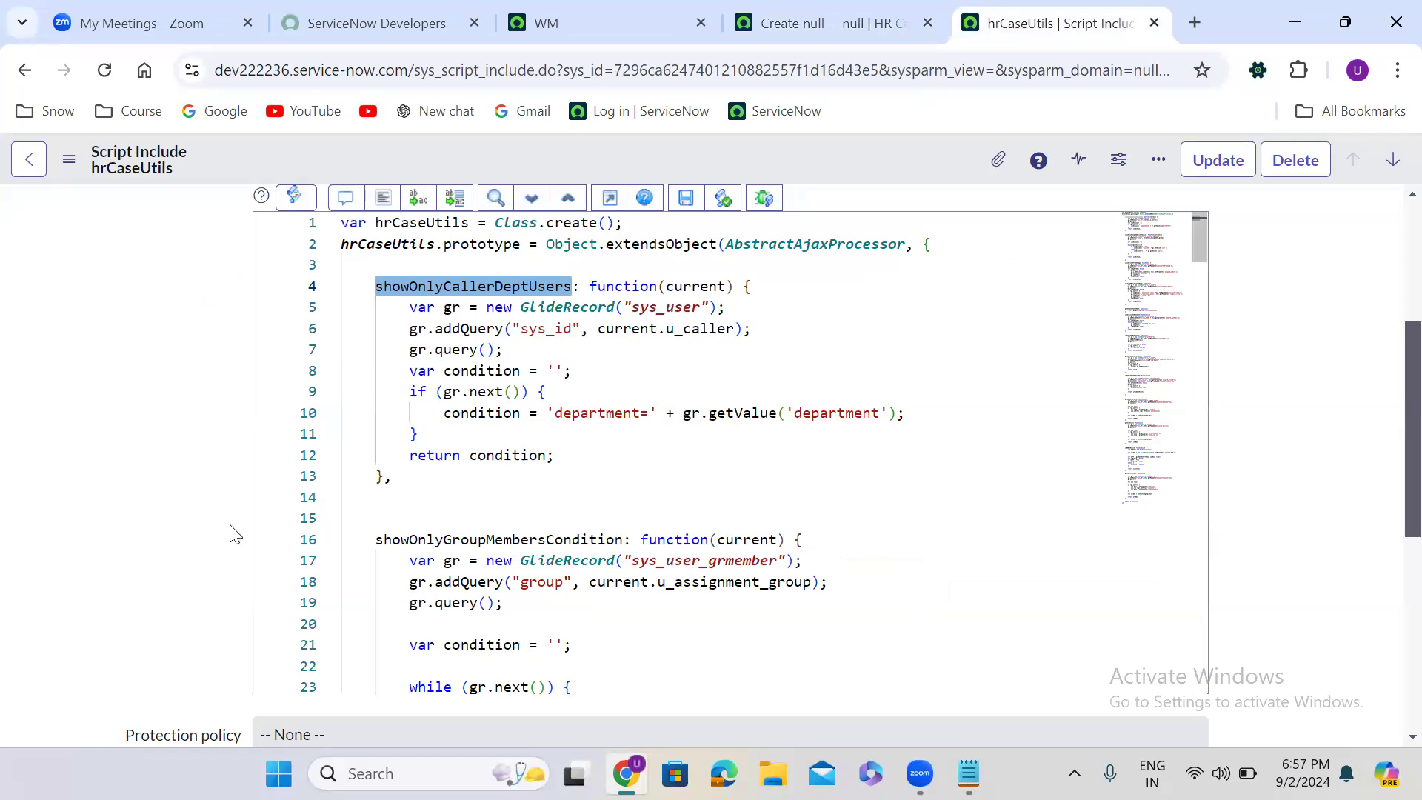
pyautogui.scroll(-1, 202, 551)
pyautogui.click(666, 495)
pyautogui.doubleClick(478, 557)
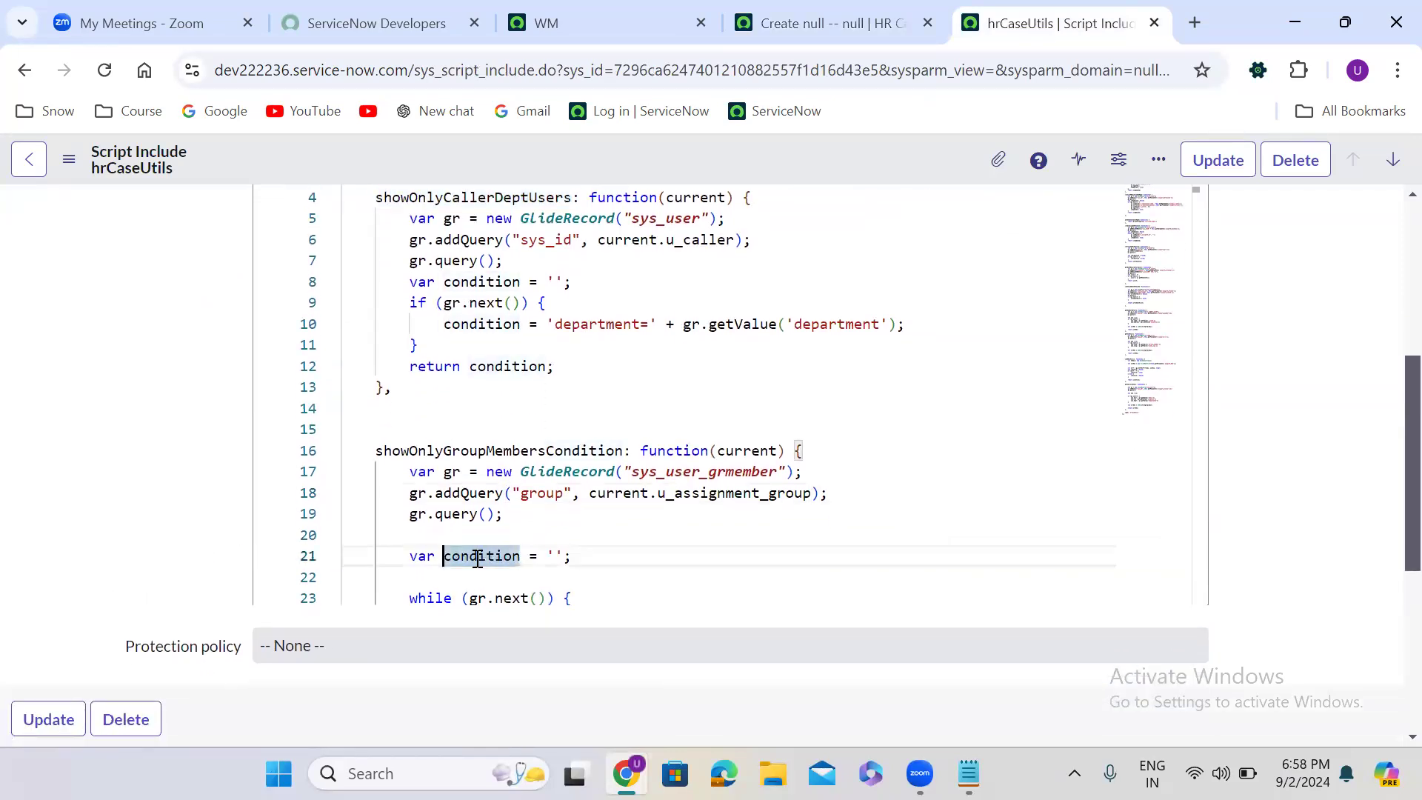
pyautogui.press('Down')
pyautogui.press('Down')
pyautogui.press('Down')
pyautogui.press('Down')
pyautogui.press('Down')
pyautogui.press('Down')
pyautogui.press('Down')
pyautogui.press('Down')
pyautogui.press('Down')
pyautogui.press('Down')
pyautogui.press('Down')
pyautogui.press('Down')
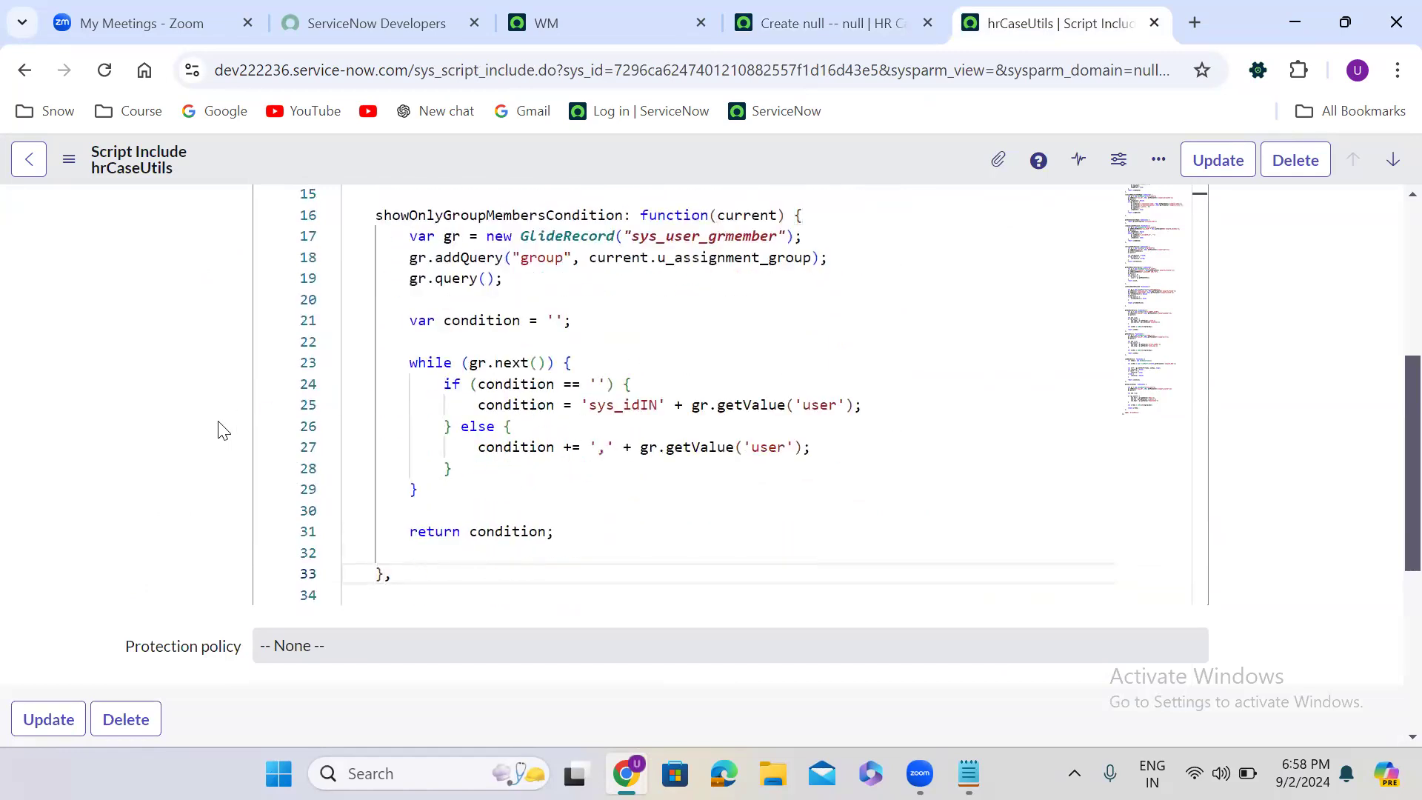
pyautogui.scroll(2, 222, 430)
pyautogui.click(564, 266)
pyautogui.press('Up')
pyautogui.press('Up')
pyautogui.press('Up')
pyautogui.press('Up')
pyautogui.press('Up')
pyautogui.press('Up')
pyautogui.press('Up')
pyautogui.press('Up')
pyautogui.press('Up')
pyautogui.press('Up')
pyautogui.press('Up')
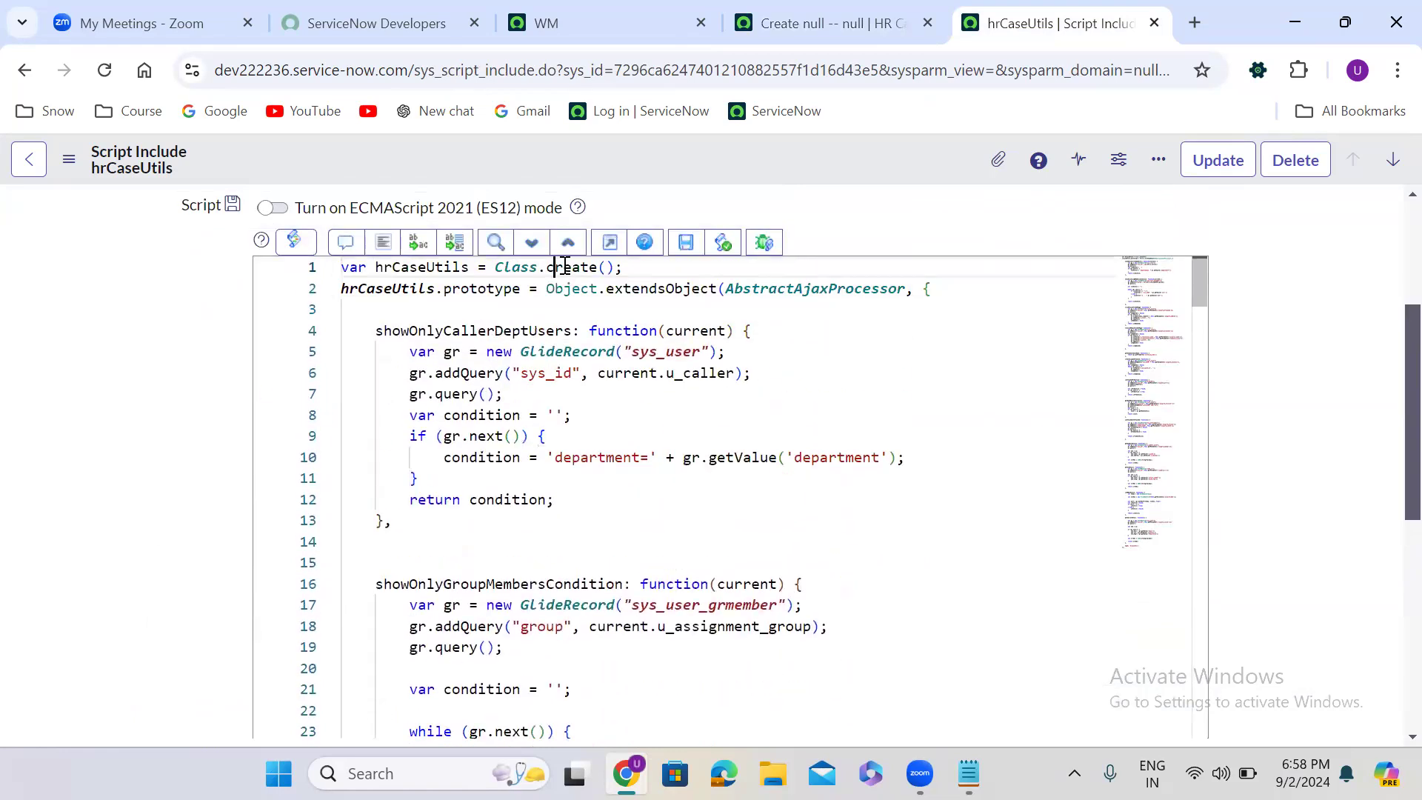
pyautogui.doubleClick(507, 500)
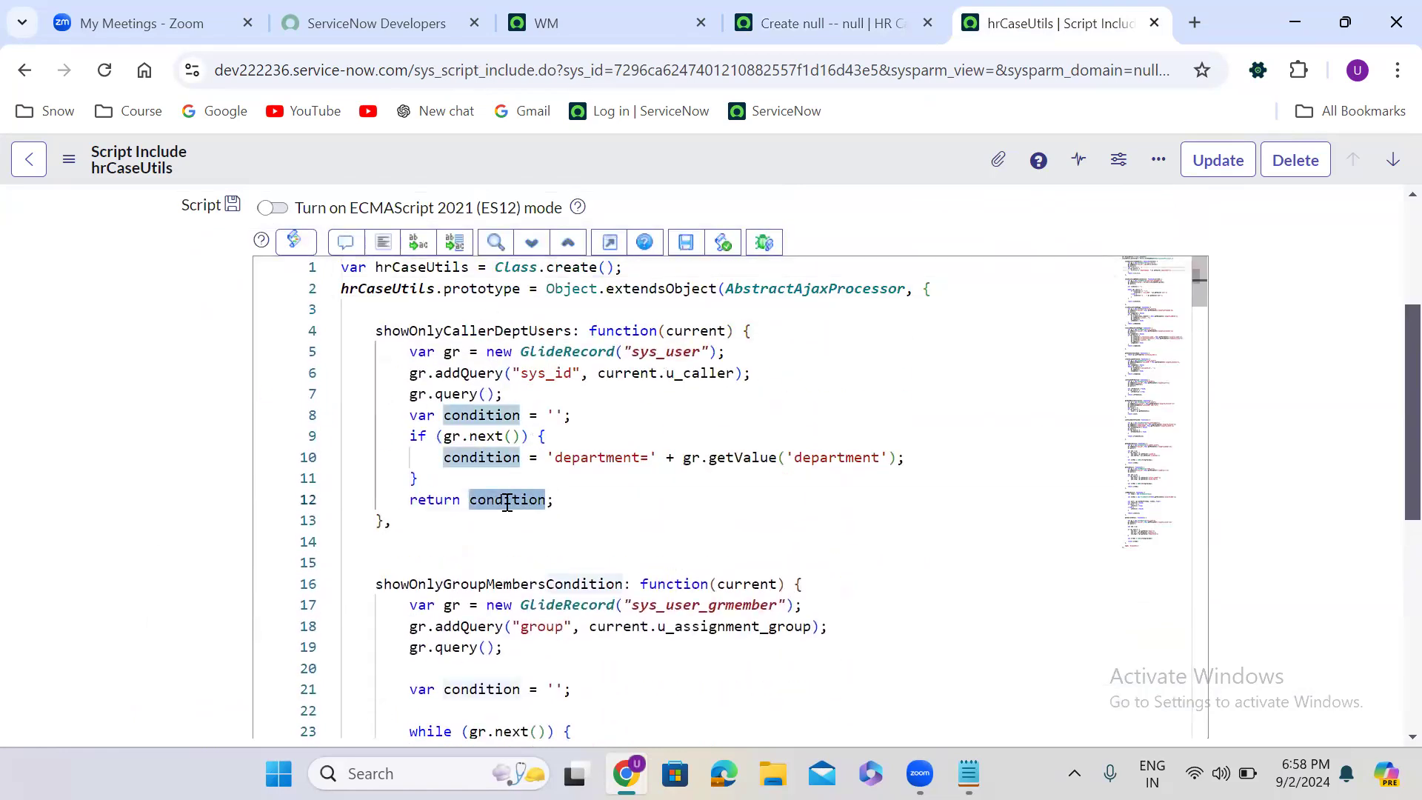
# - Open the Affected Caller field's dictionary entry, discarding the unsaved case, and examine the script include and function called in its reference qualifier
pyautogui.click(790, 34)
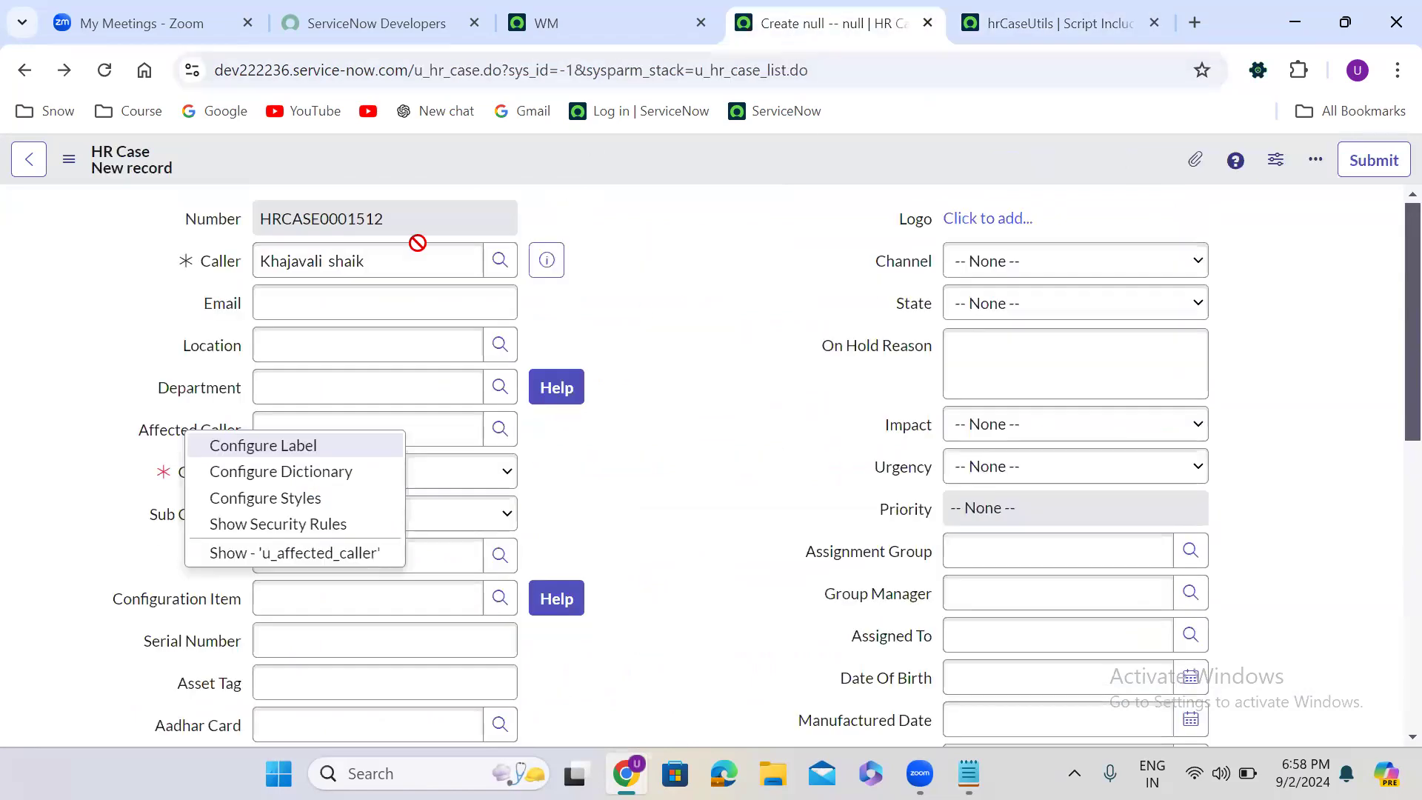
pyautogui.click(307, 474)
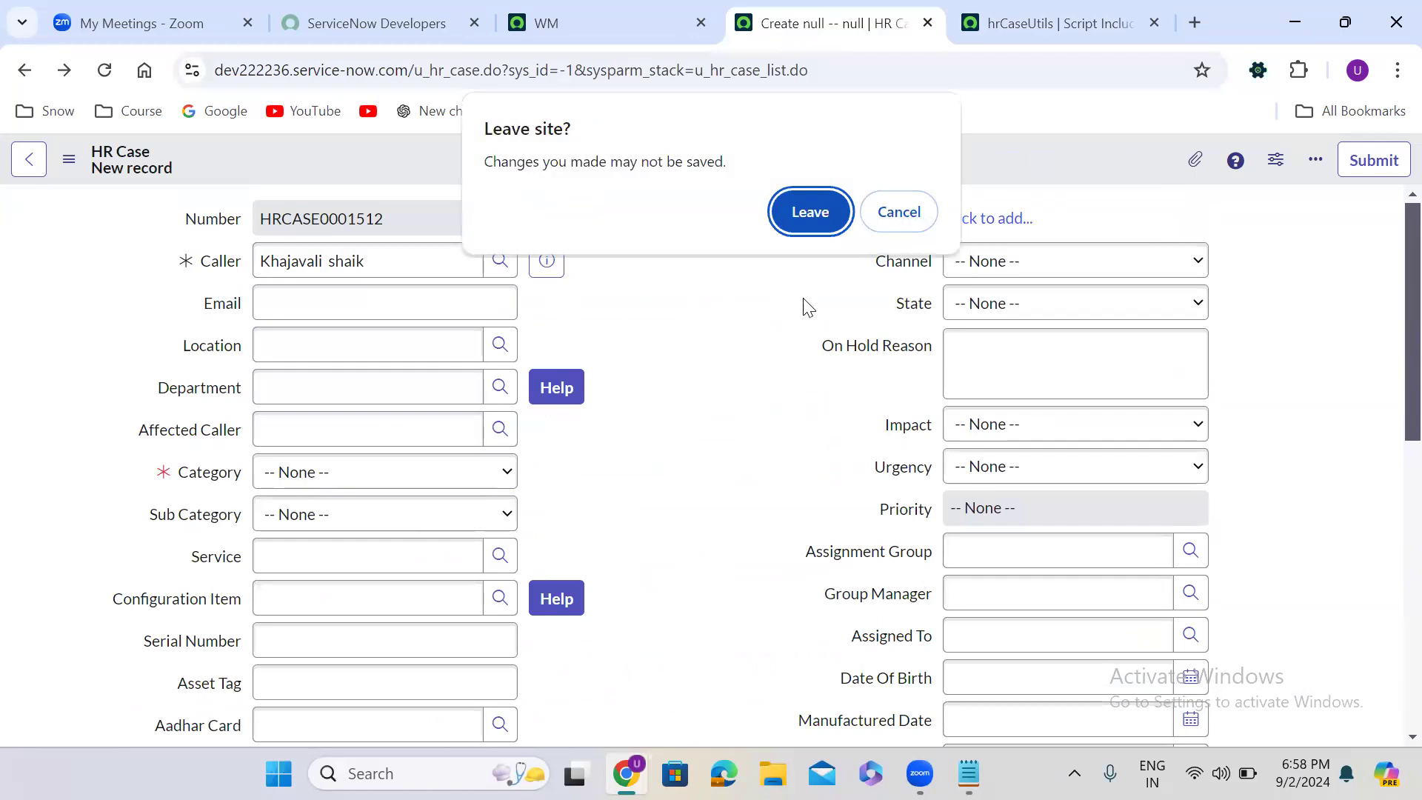
pyautogui.click(803, 225)
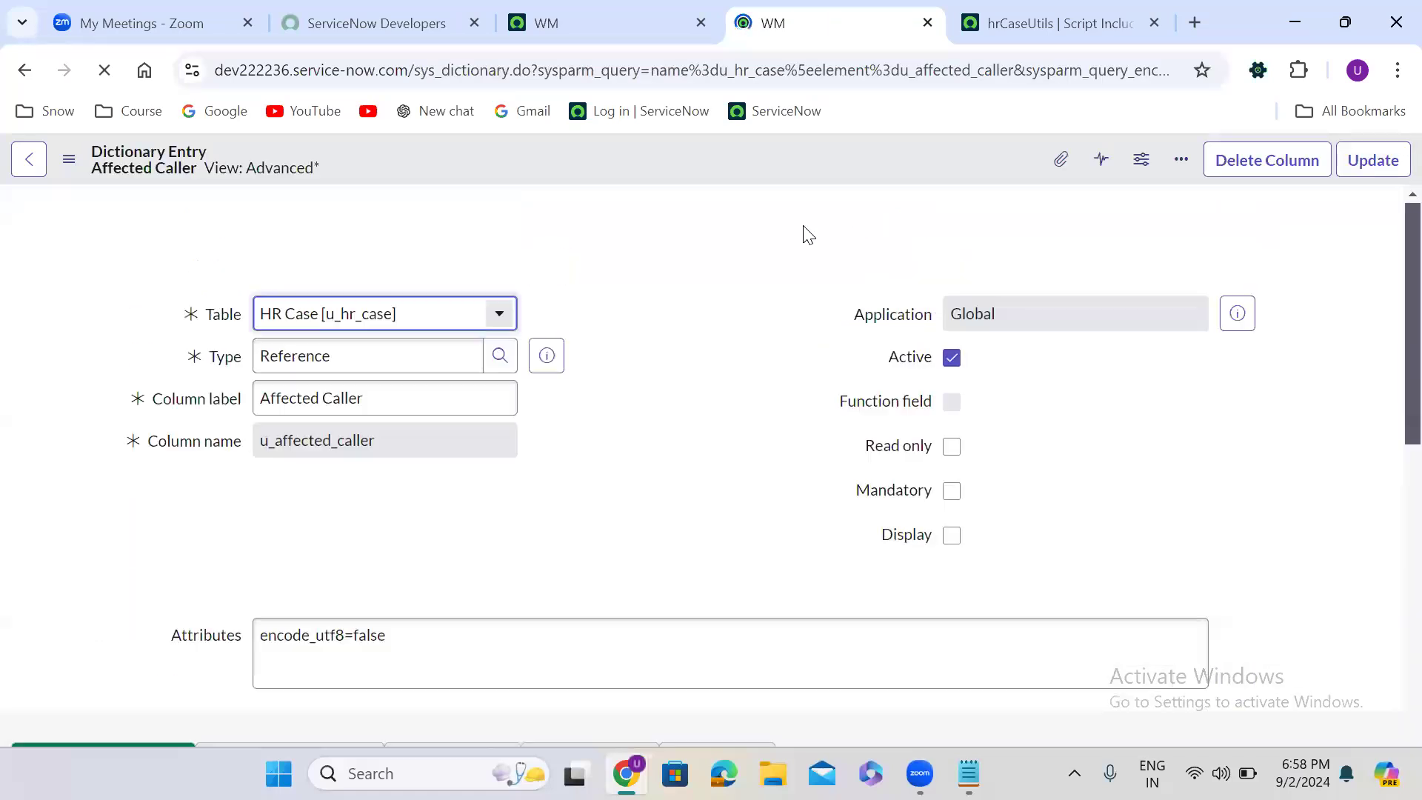
pyautogui.click(614, 465)
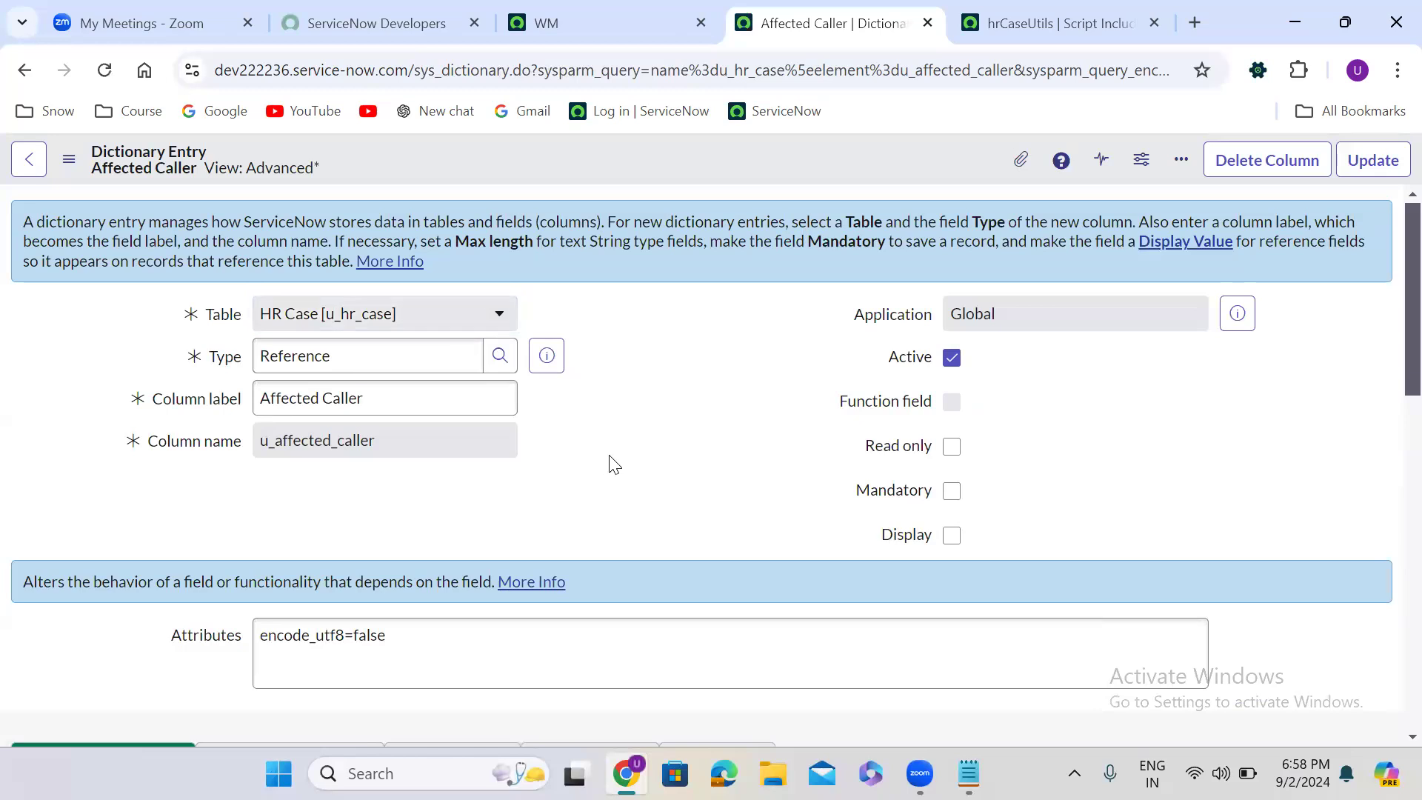
pyautogui.scroll(-8, 614, 465)
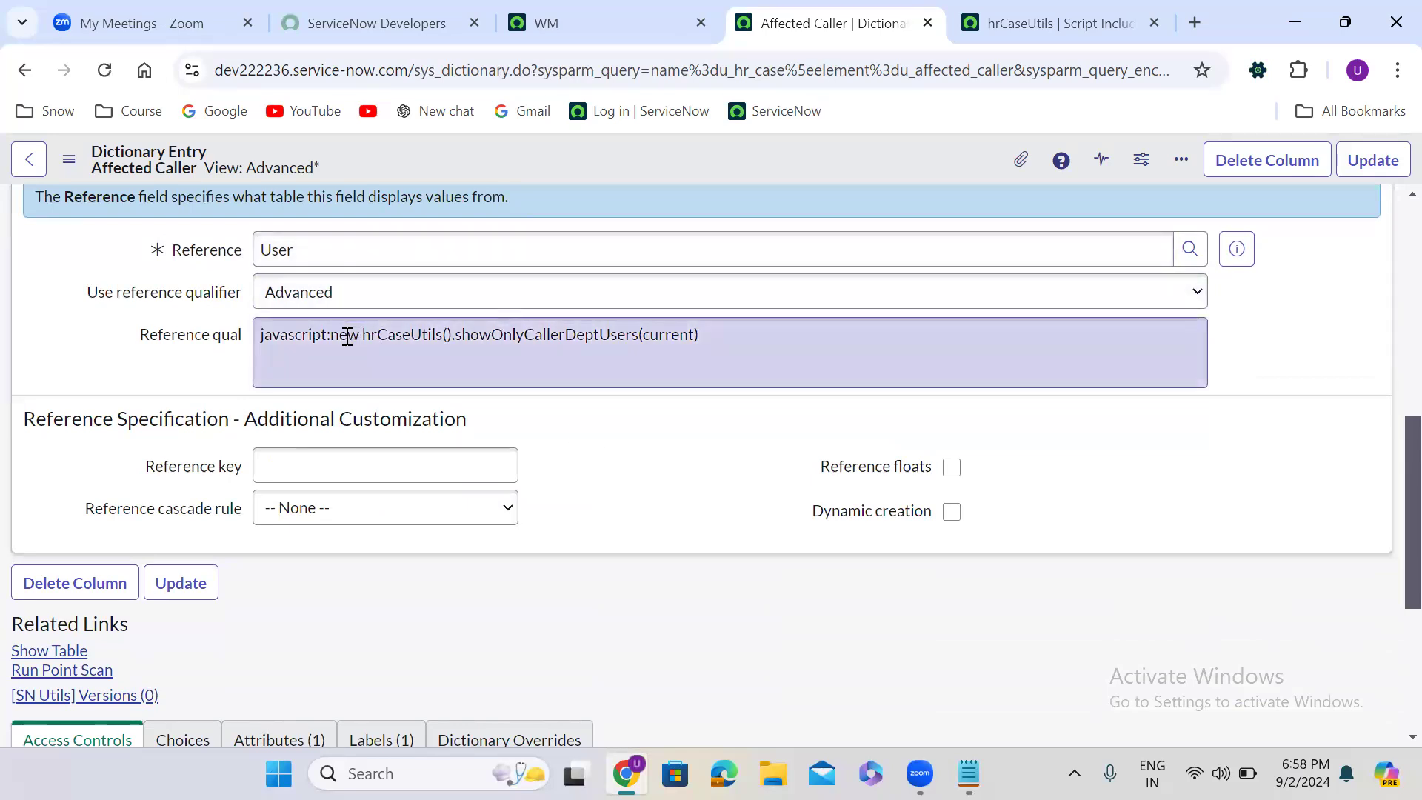
pyautogui.doubleClick(347, 335)
pyautogui.doubleClick(385, 332)
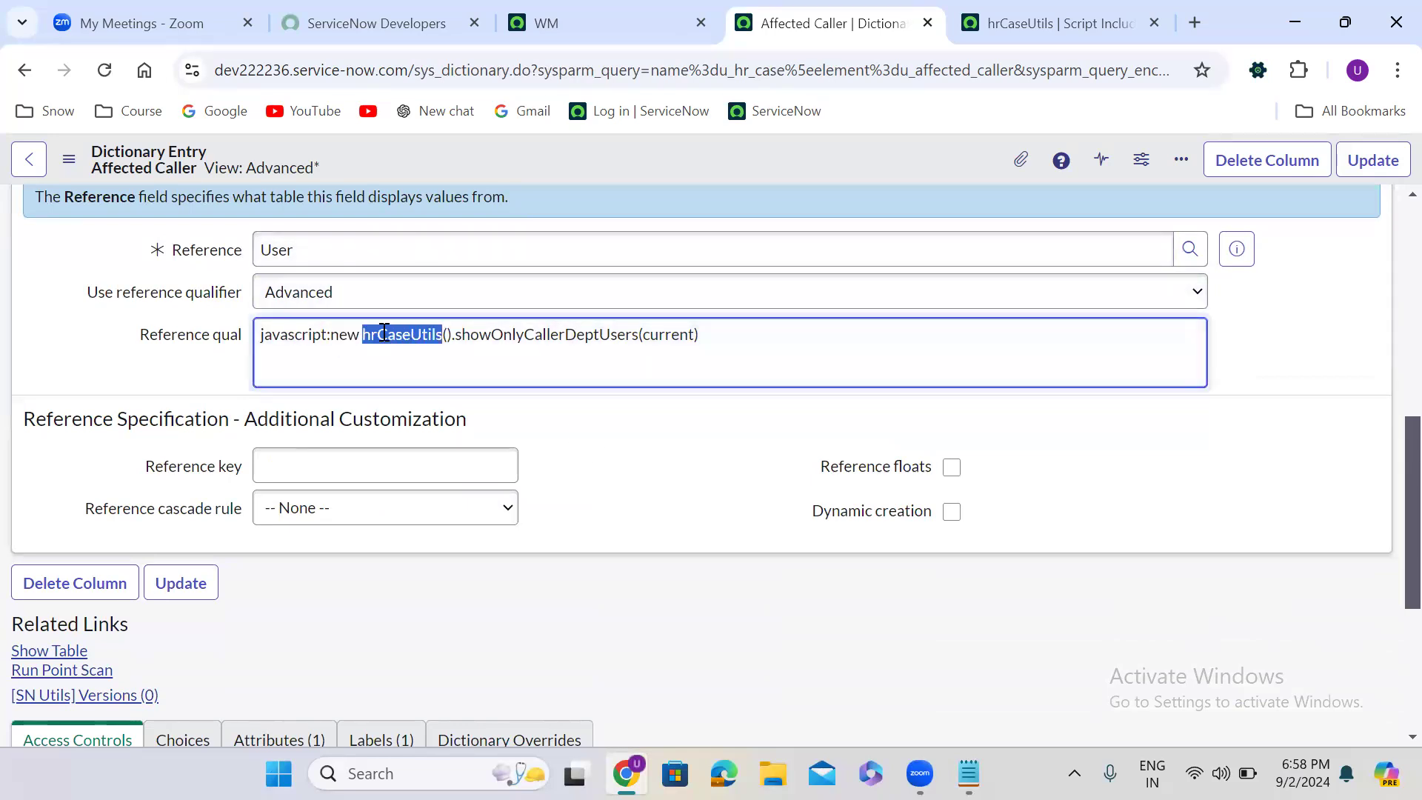
pyautogui.doubleClick(512, 333)
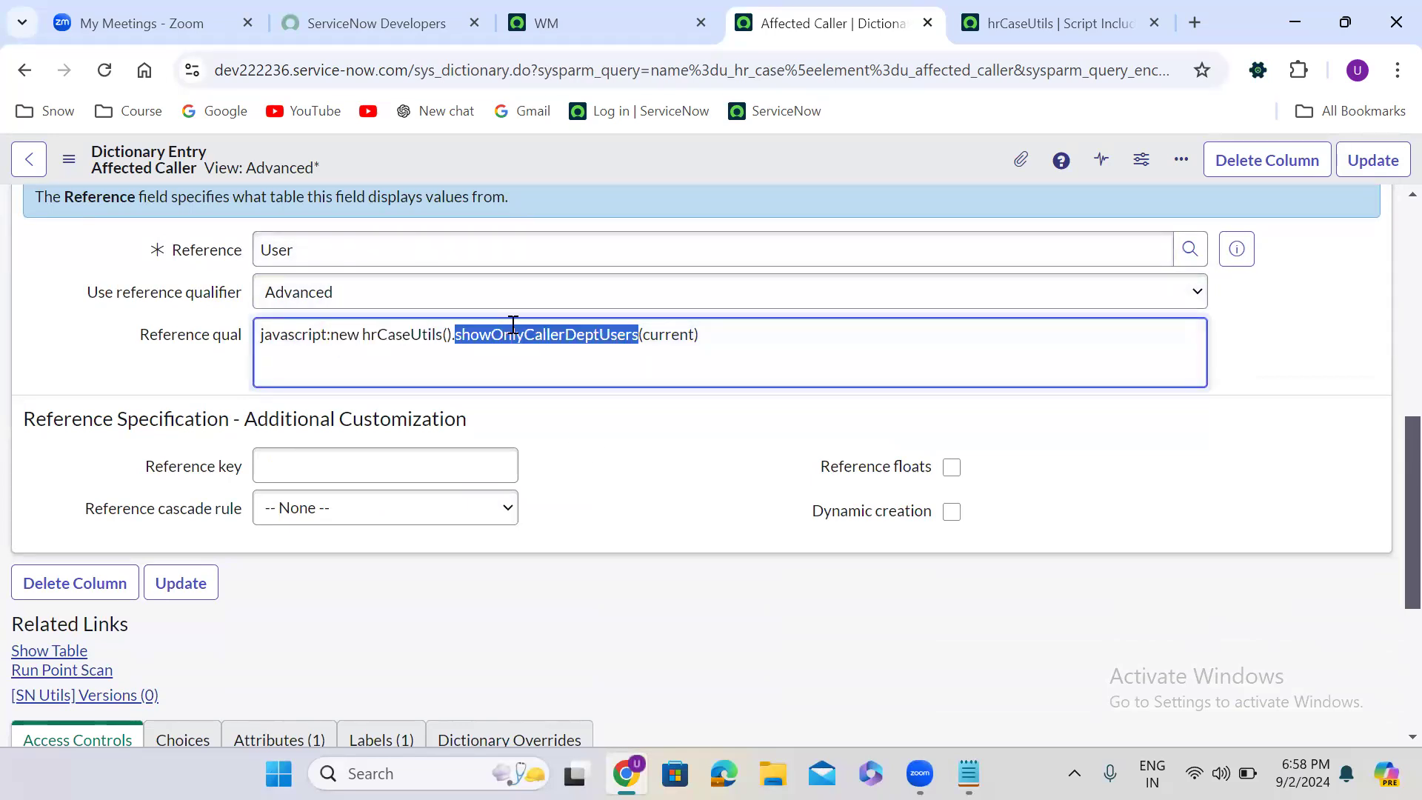
pyautogui.click(1333, 276)
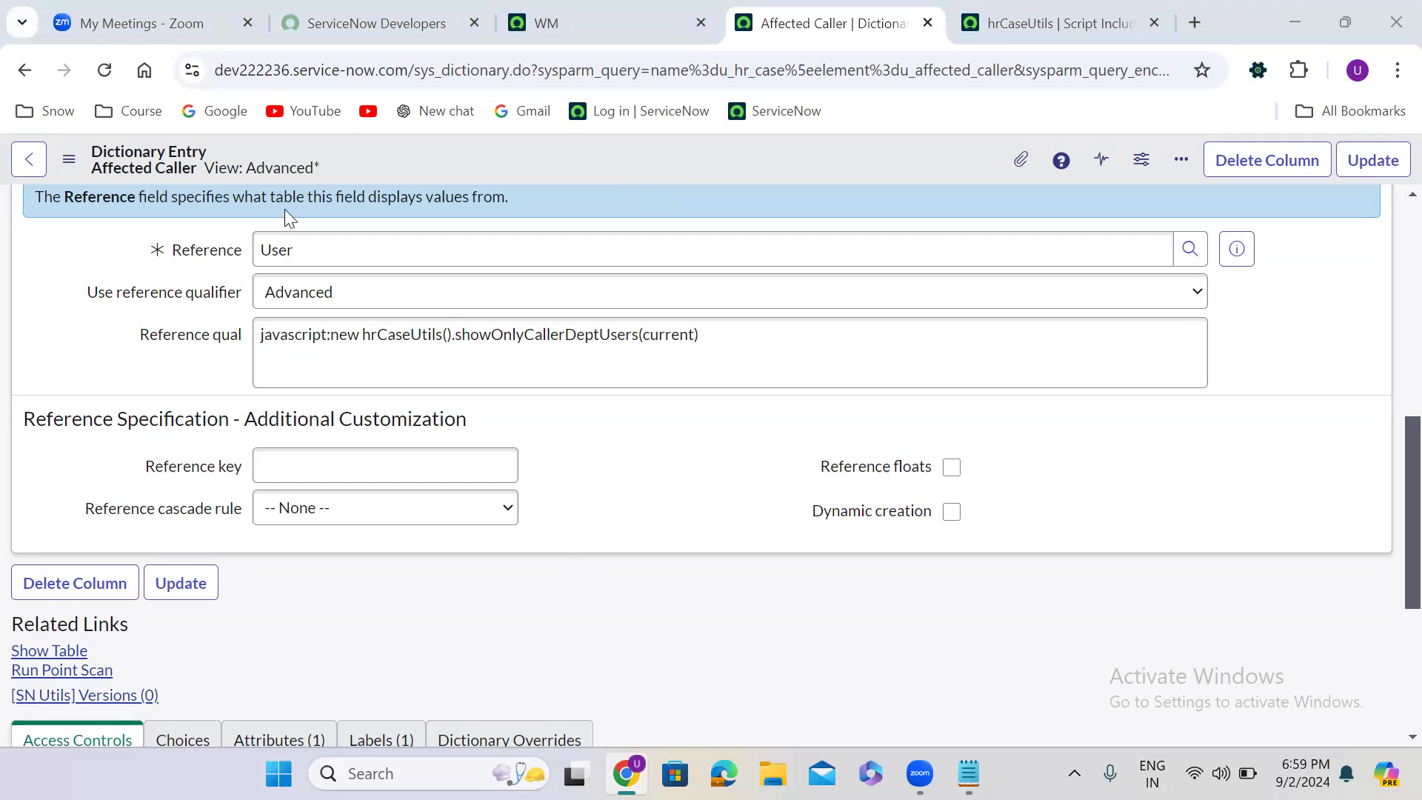
# - Leave the Affected Caller dictionary entry, open the Problem list in a separate tab and start a new Problem record
pyautogui.click(27, 72)
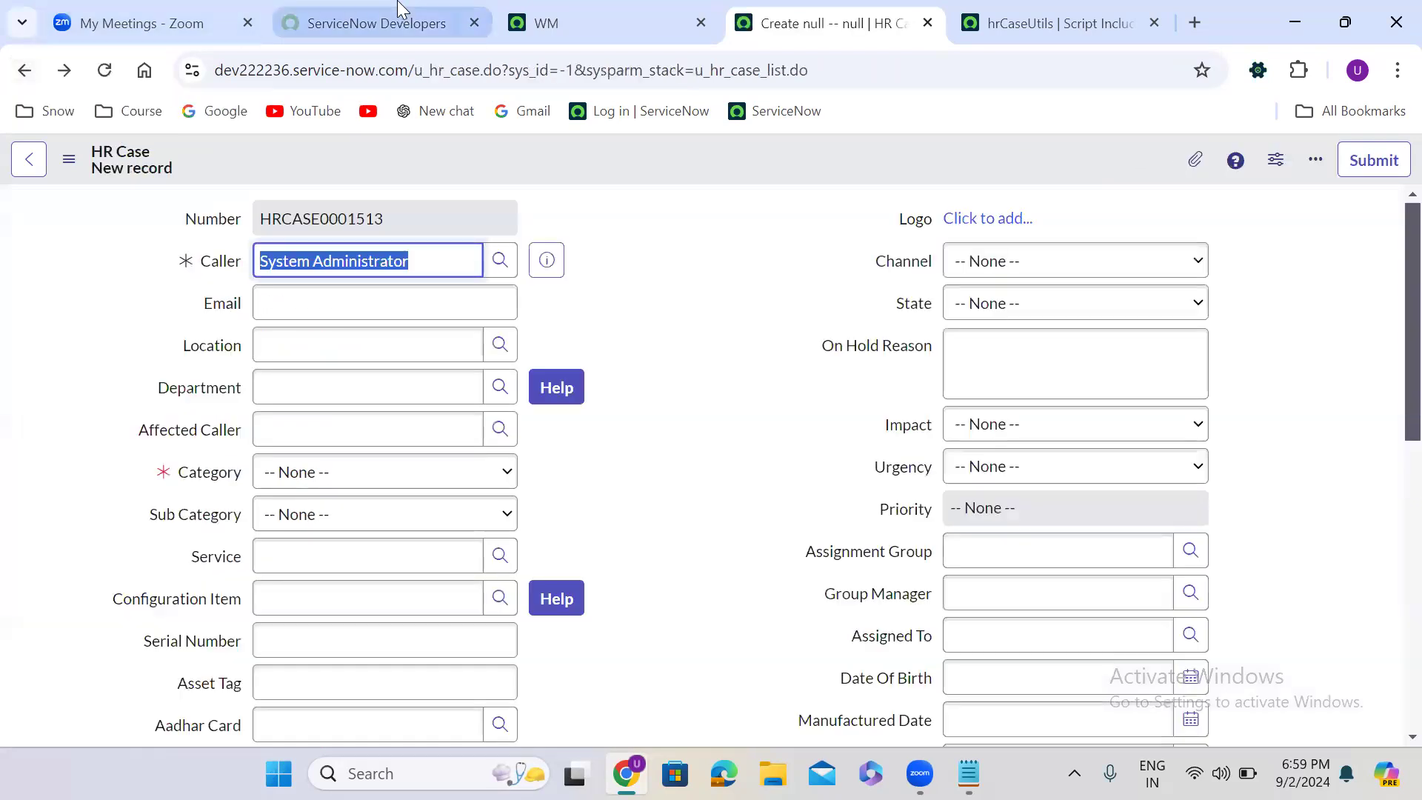
pyautogui.click(528, 21)
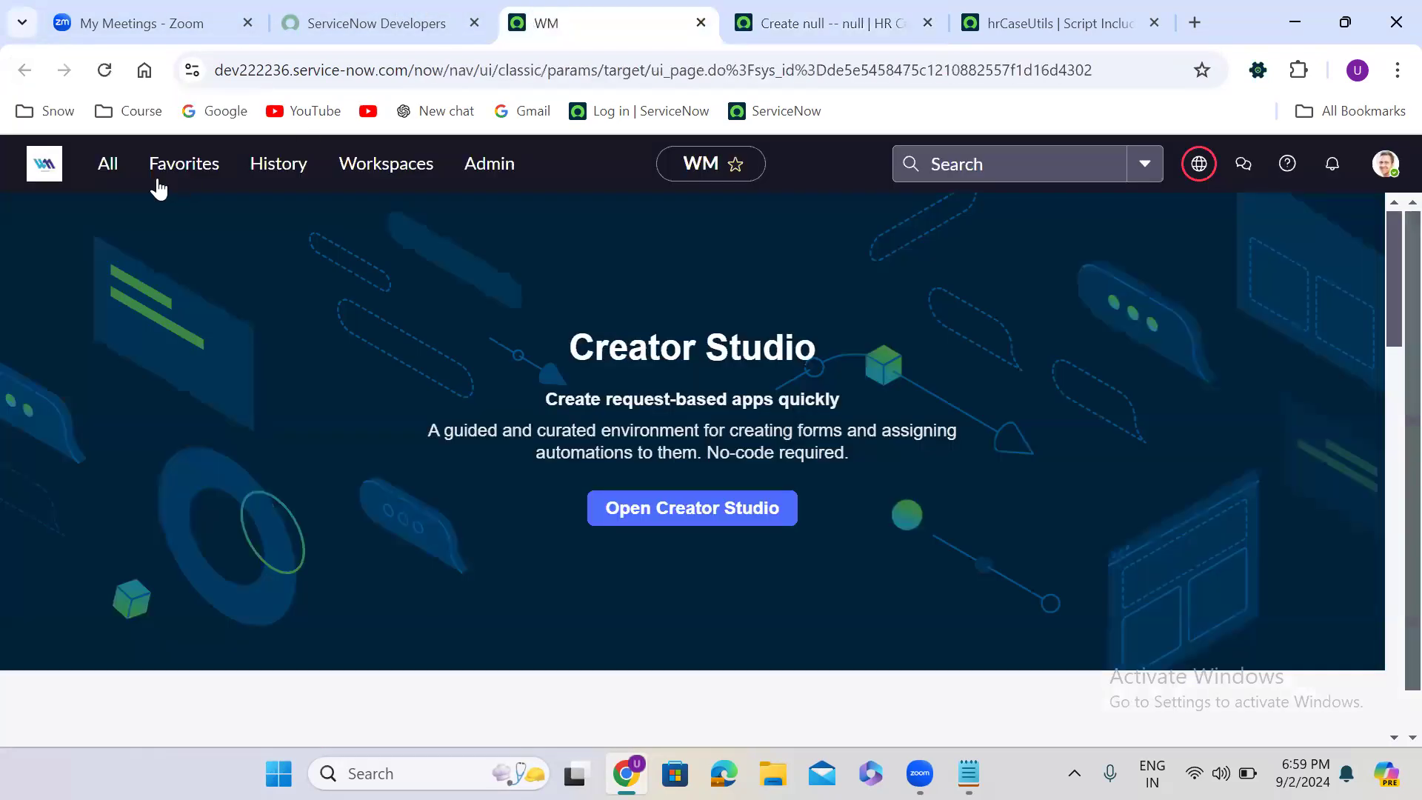
pyautogui.click(107, 164)
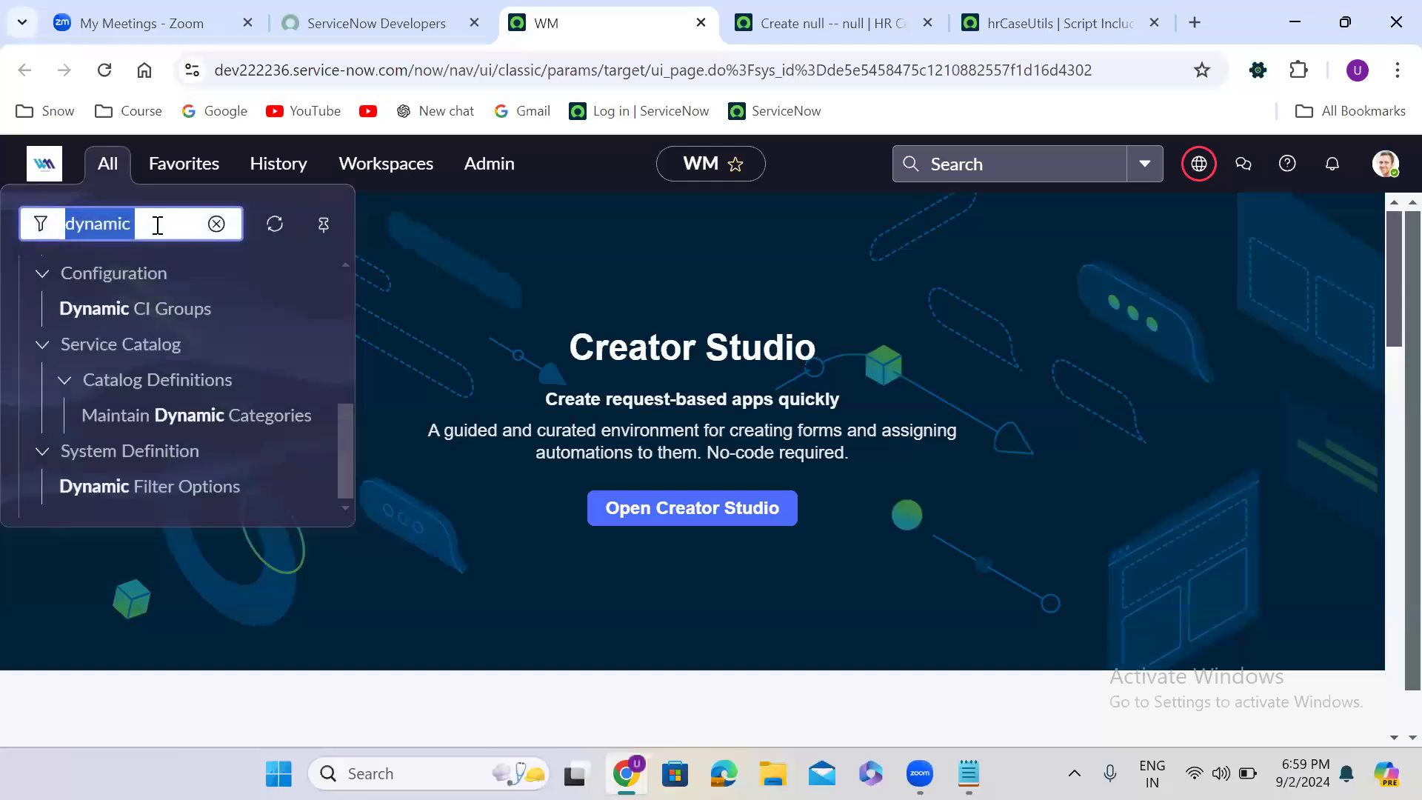
pyautogui.write('problem.LIST')
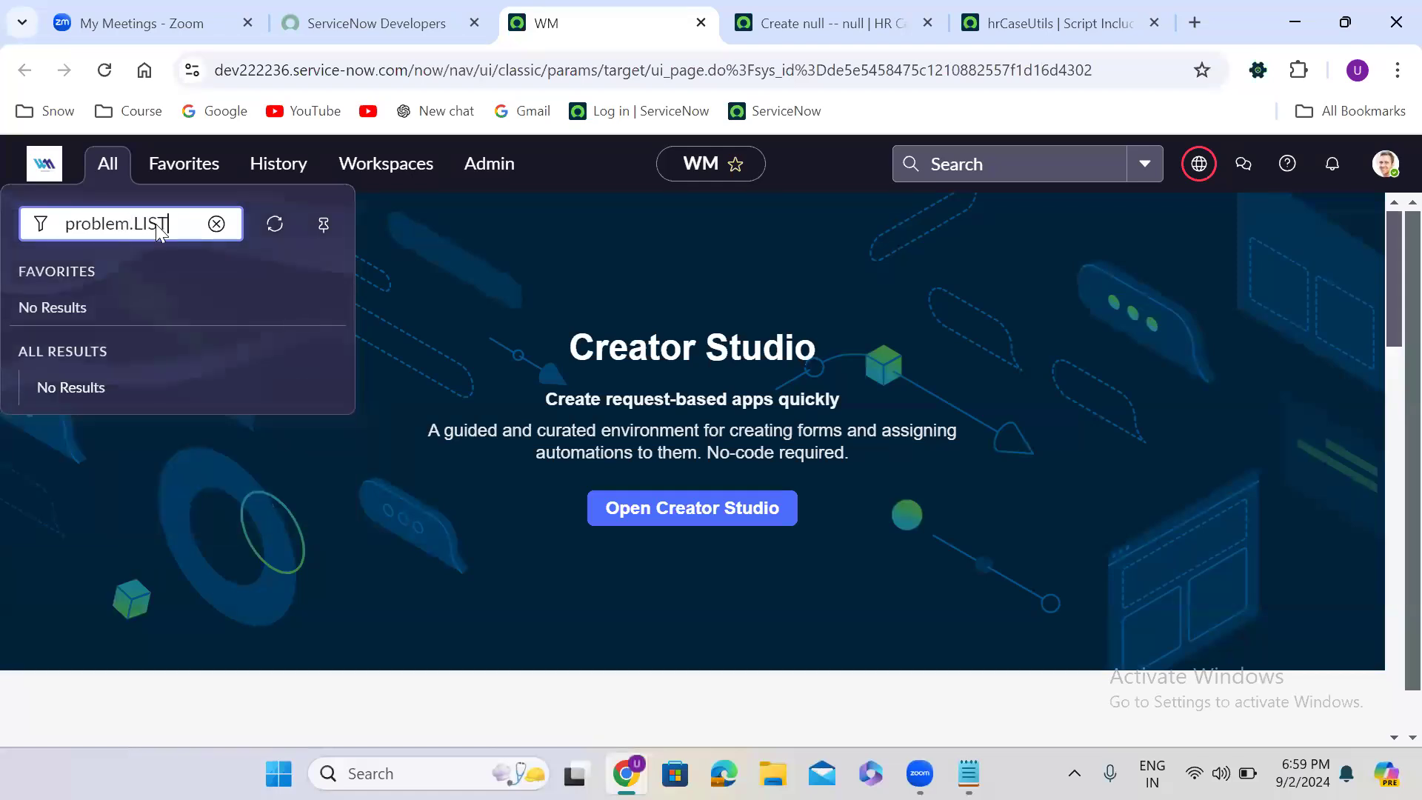
pyautogui.press('Return')
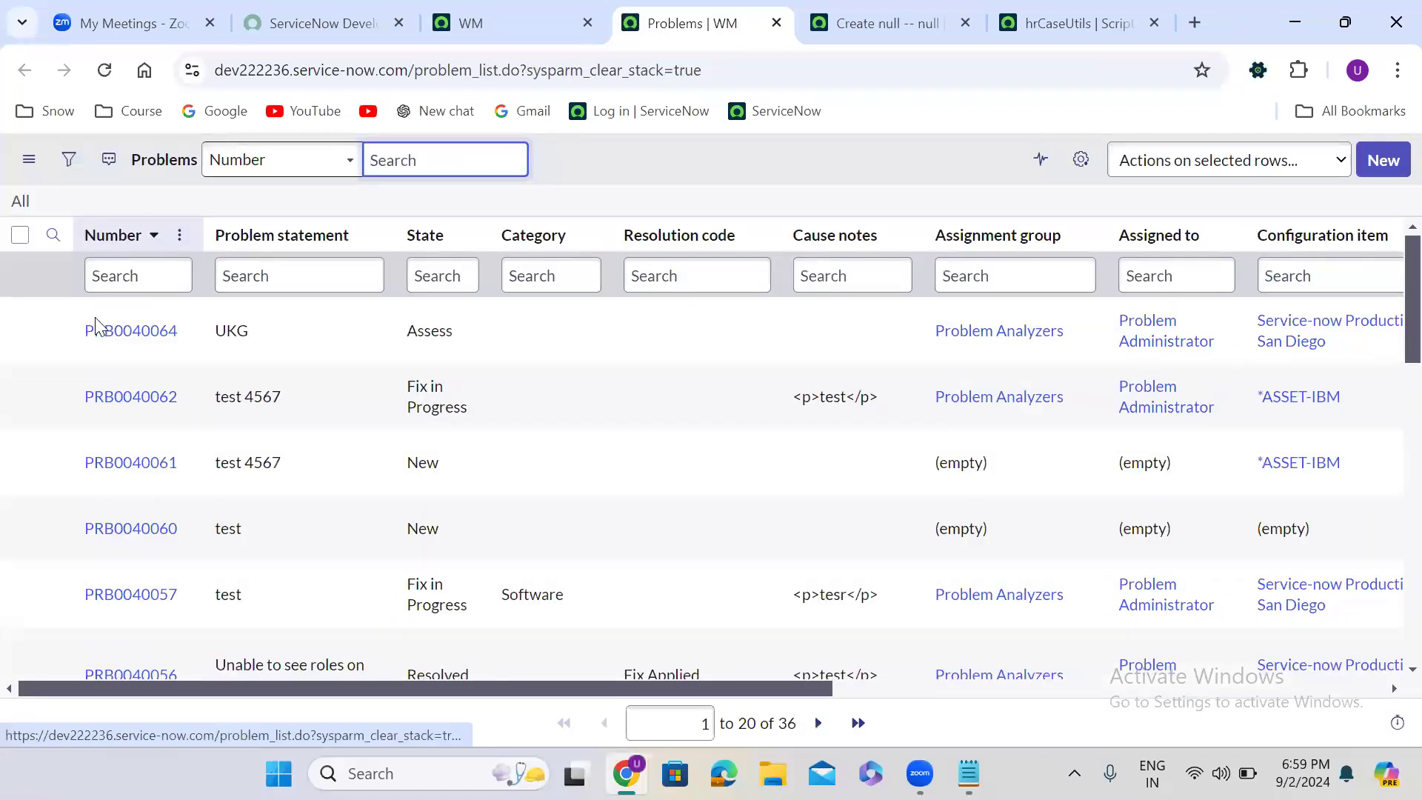
pyautogui.click(1386, 159)
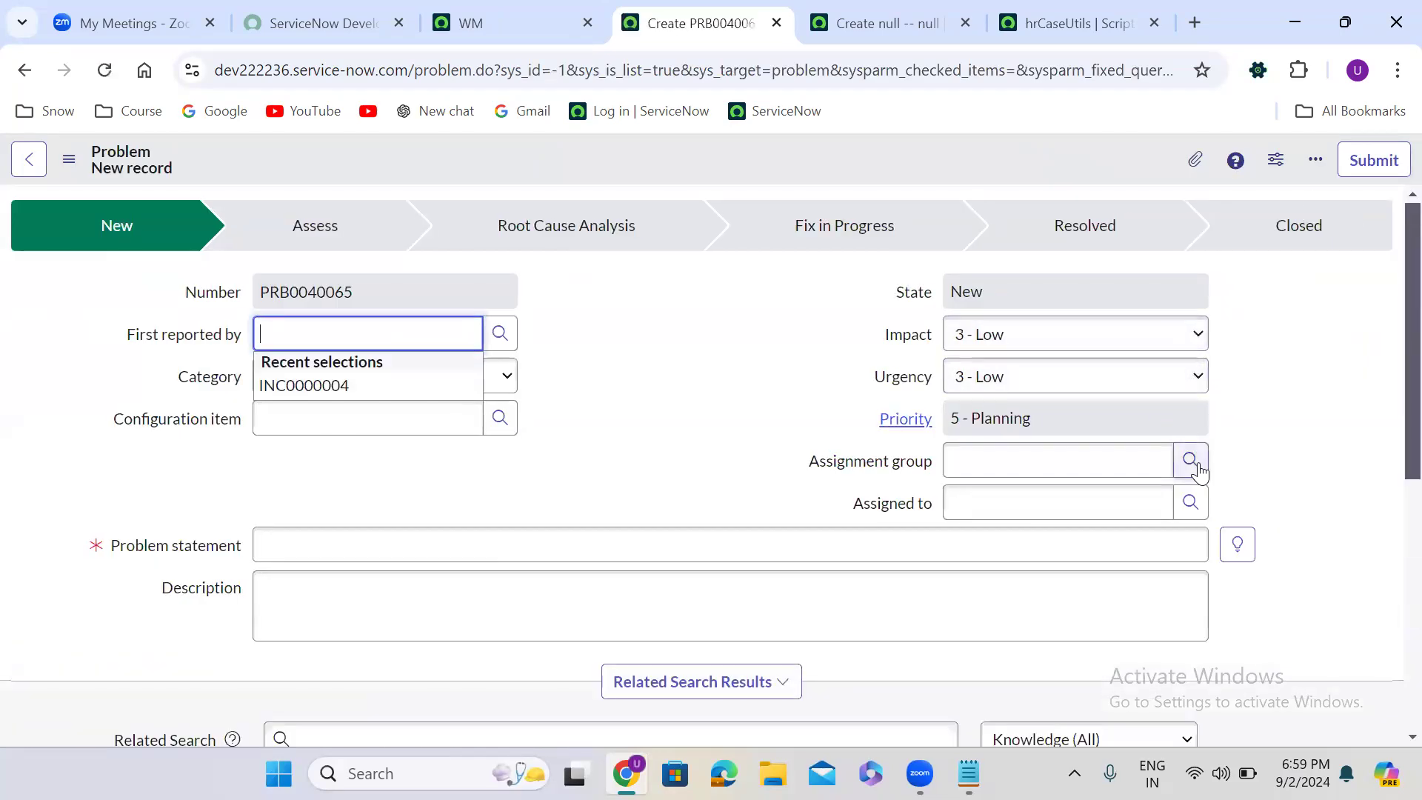
# - Set the Problem's Assignment group to AWS Developers, check which users the Assigned to lookup offers, and close the lookup
pyautogui.click(1190, 462)
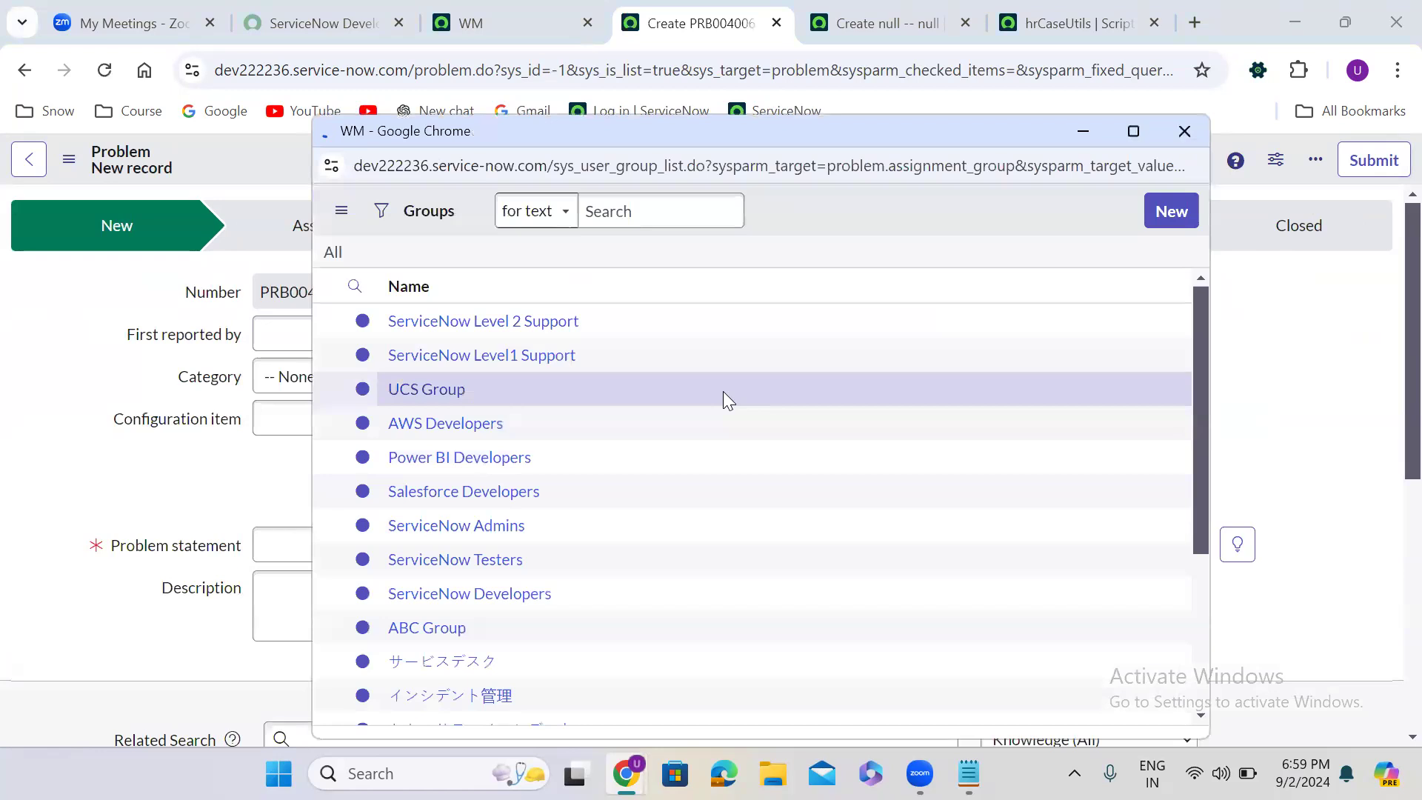
pyautogui.click(434, 468)
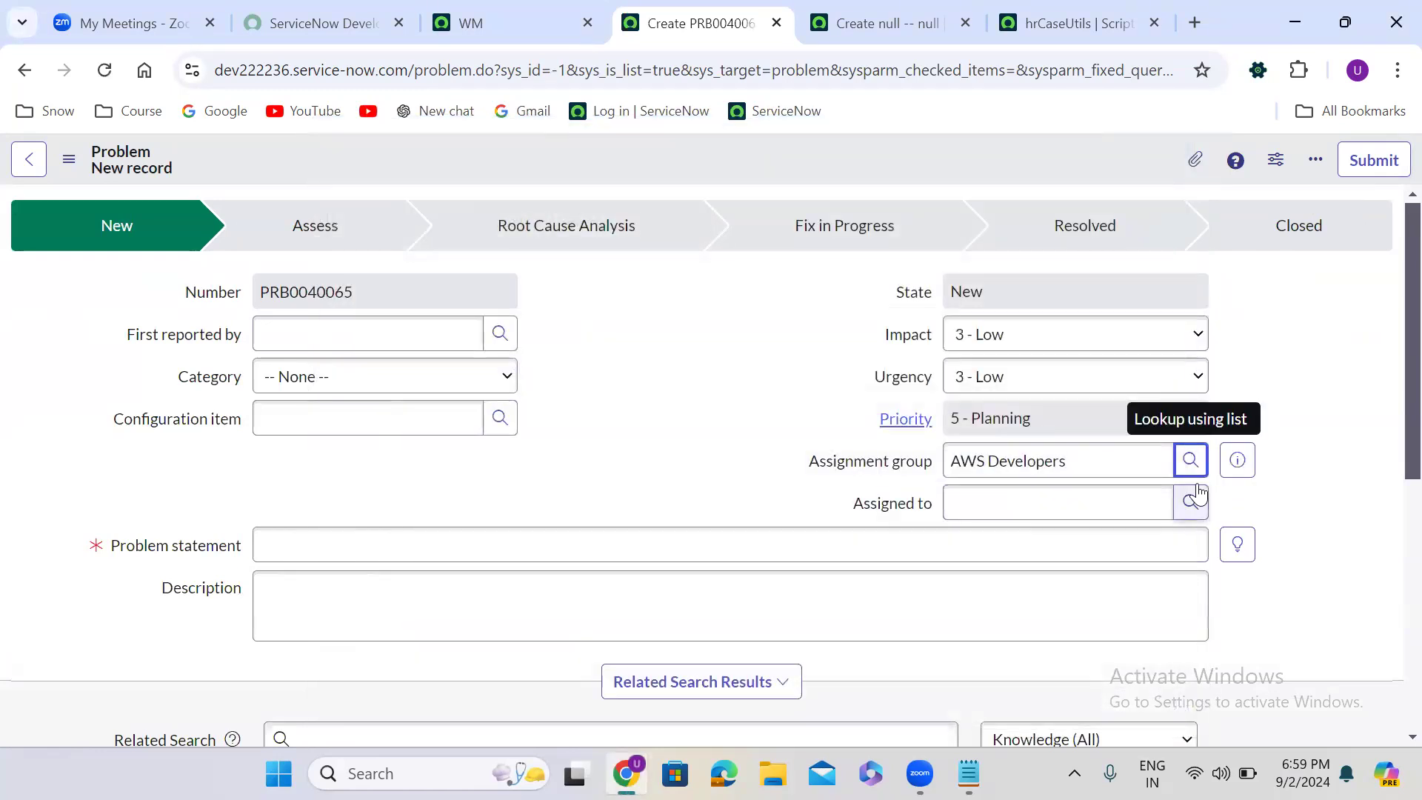
pyautogui.click(1197, 488)
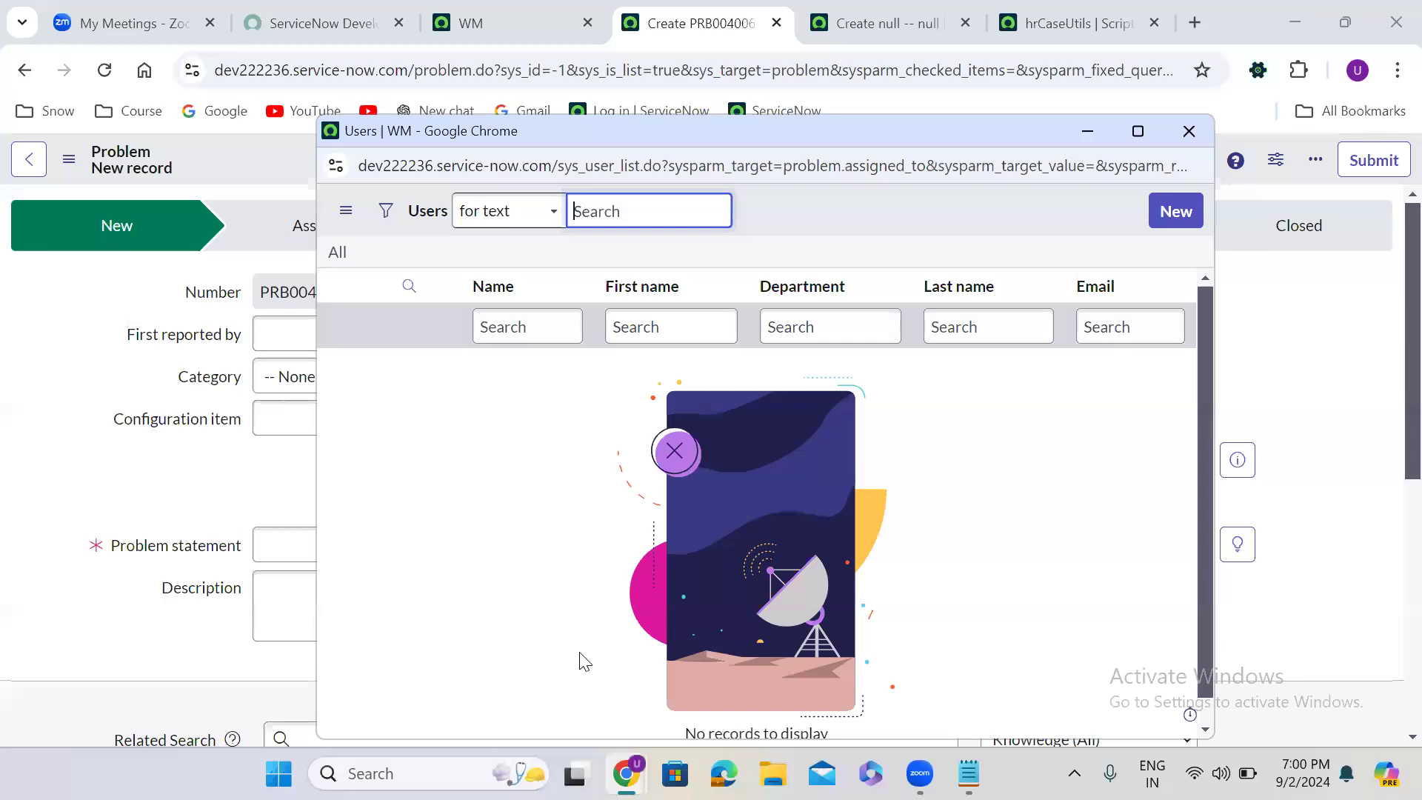
pyautogui.hotkey('alt', 'Tab')
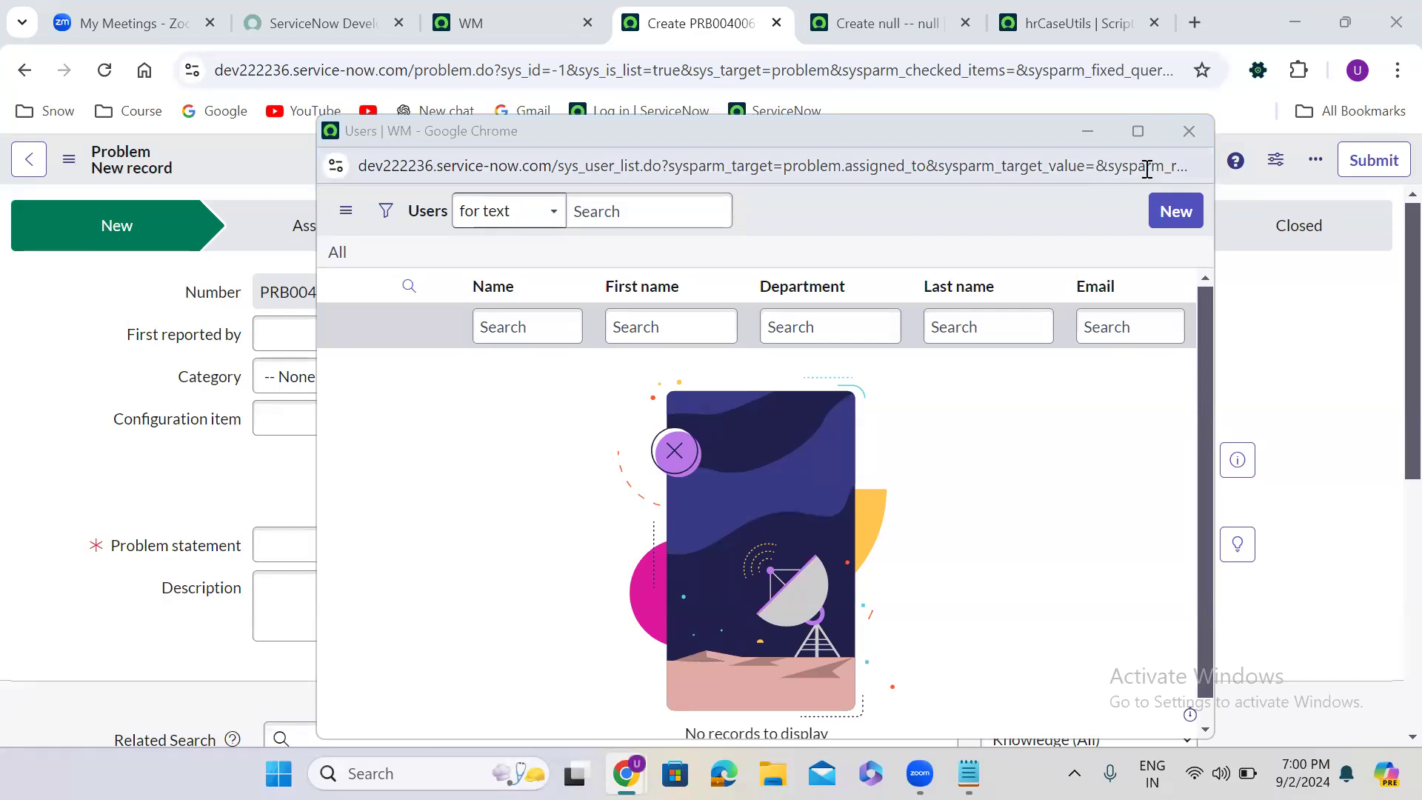
pyautogui.click(1203, 138)
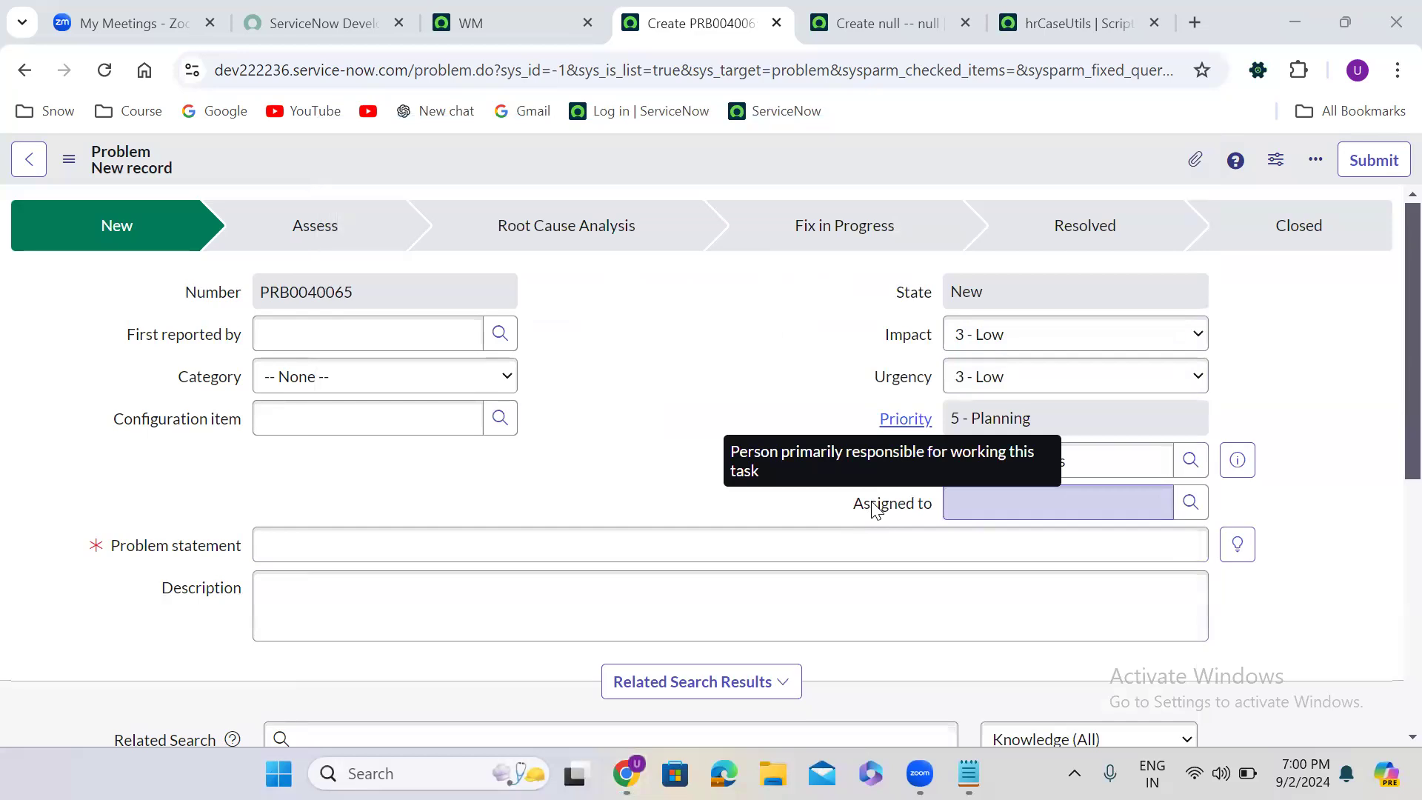
# - Open the dictionary entry of the Problem form's Assigned to field, discarding the unsaved record
pyautogui.rightClick(874, 503)
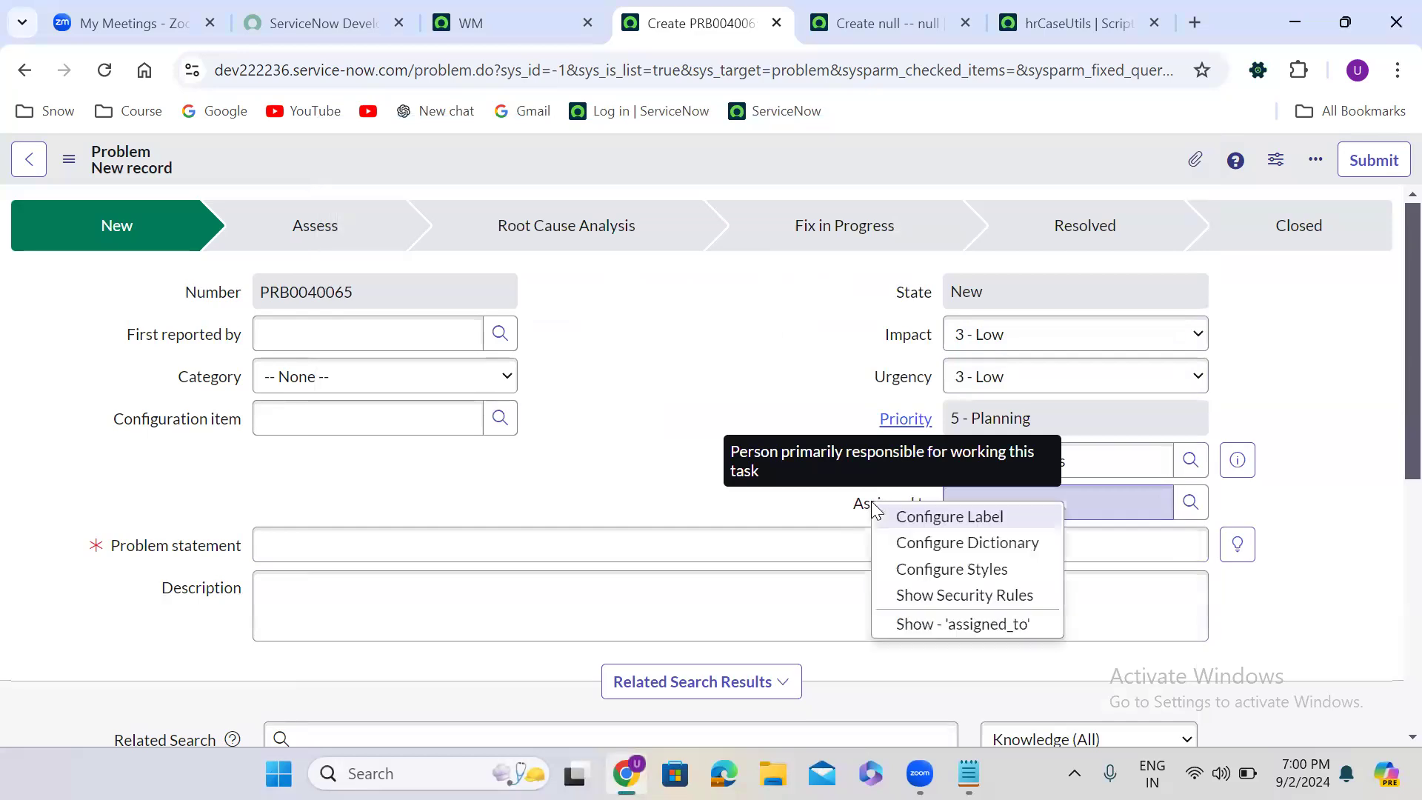
pyautogui.click(1010, 549)
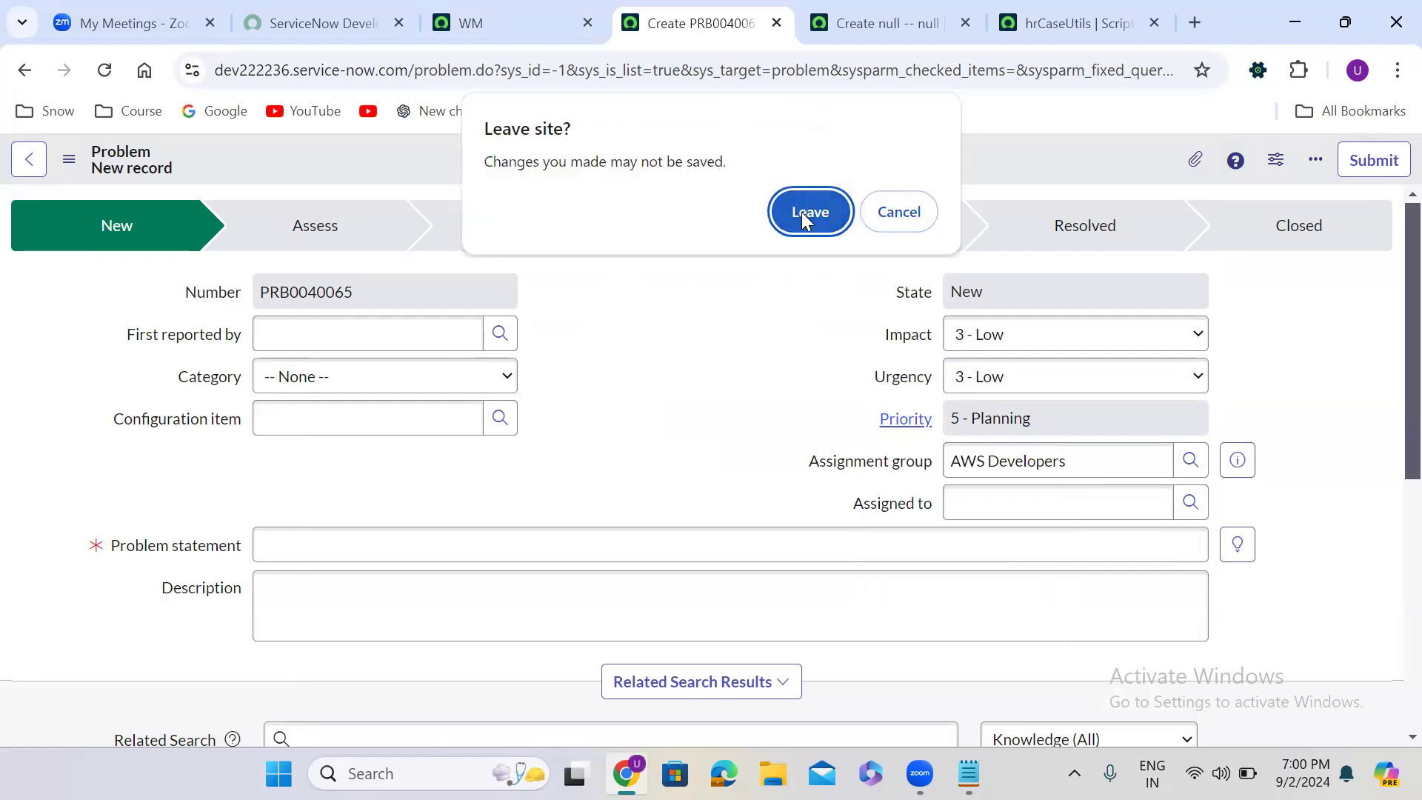
pyautogui.click(805, 215)
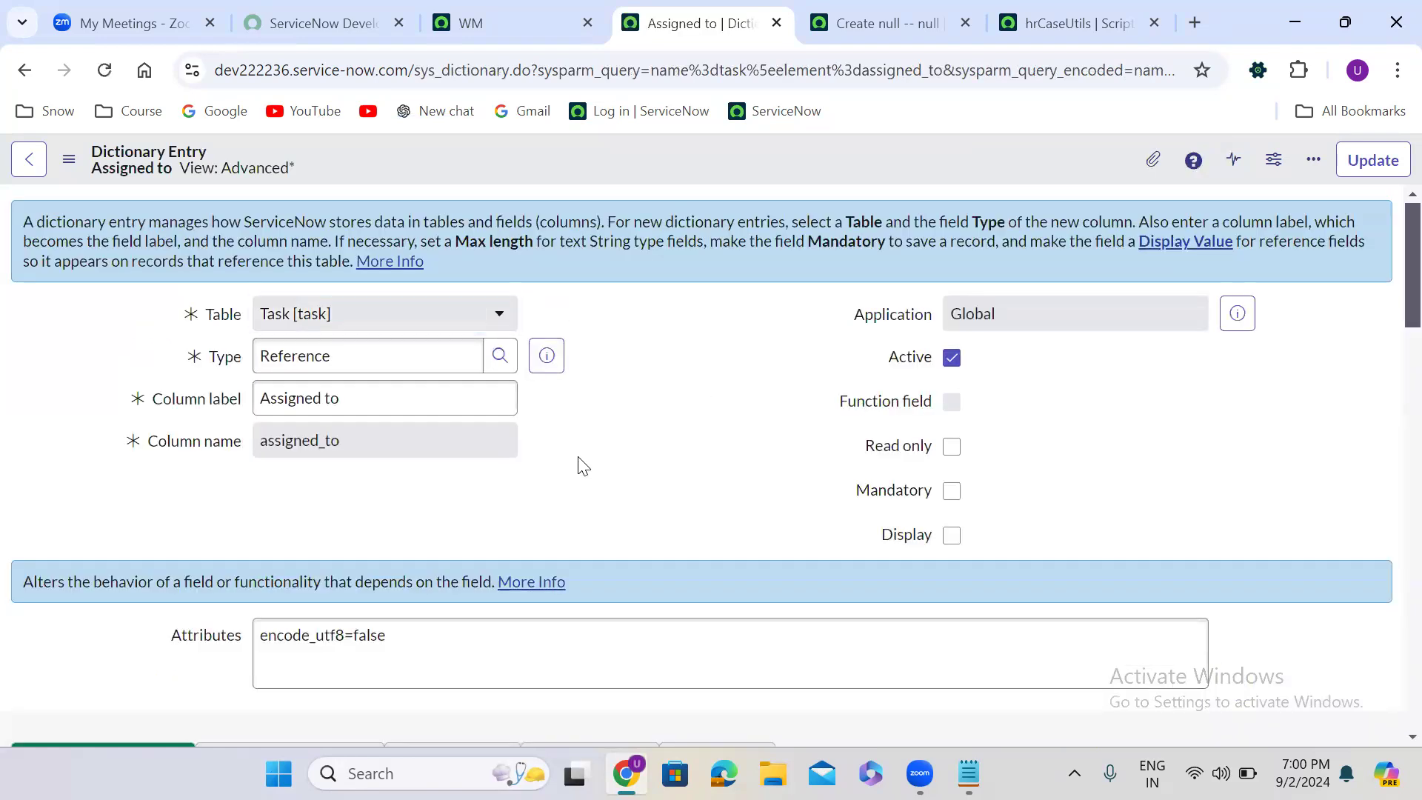
# - Find the problem table among the Assigned to field's dictionary overrides and open its override record in a new tab
pyautogui.scroll(-15, 578, 457)
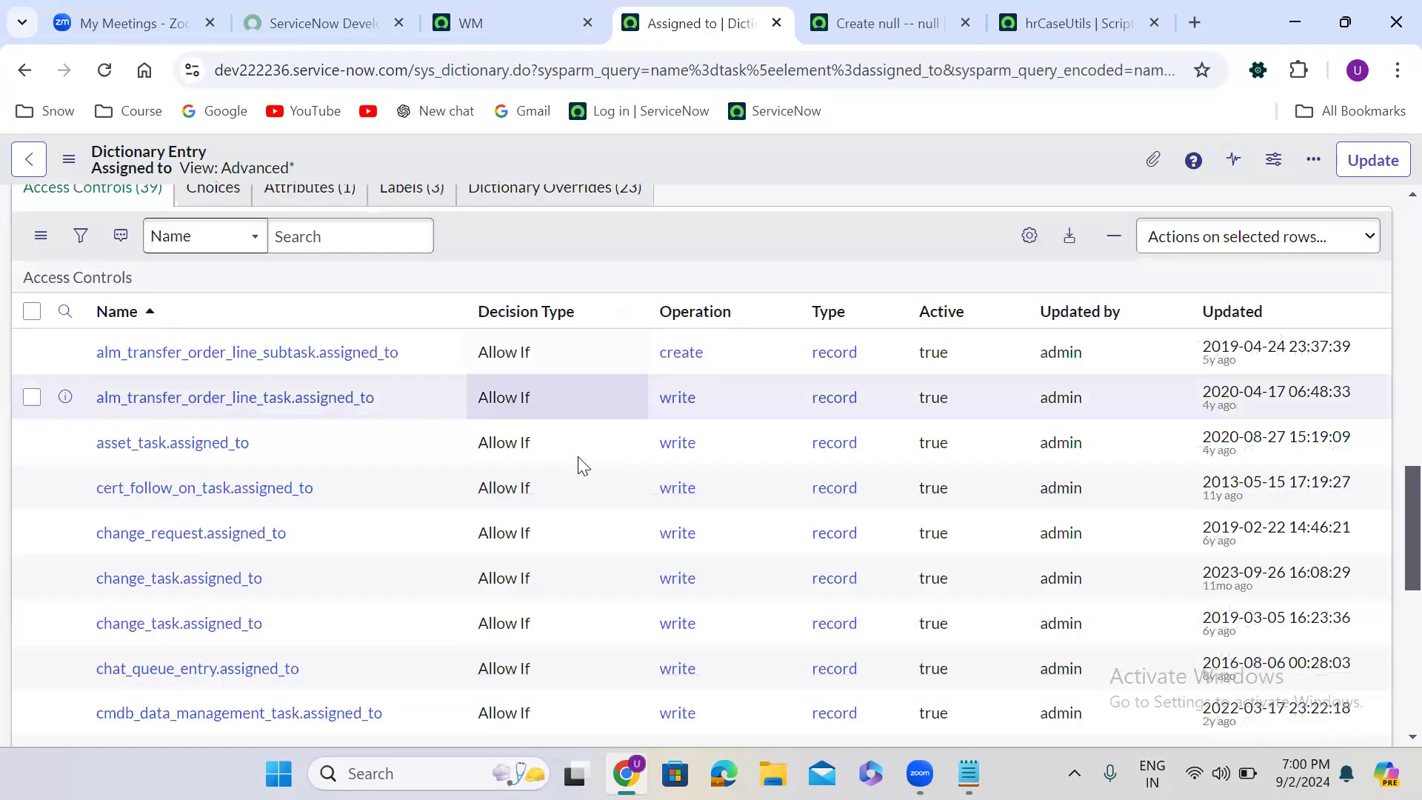
pyautogui.scroll(-3, 582, 465)
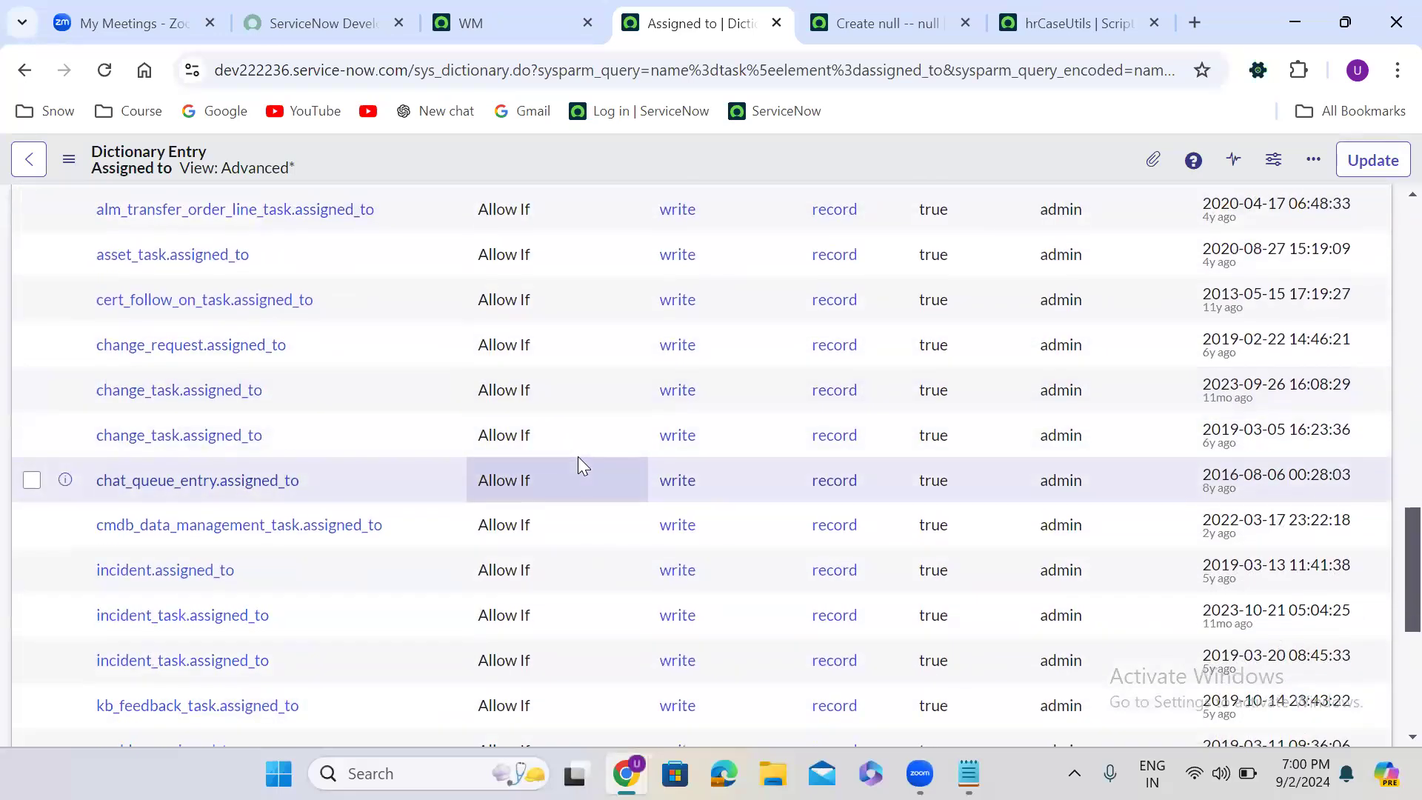
pyautogui.scroll(5, 580, 463)
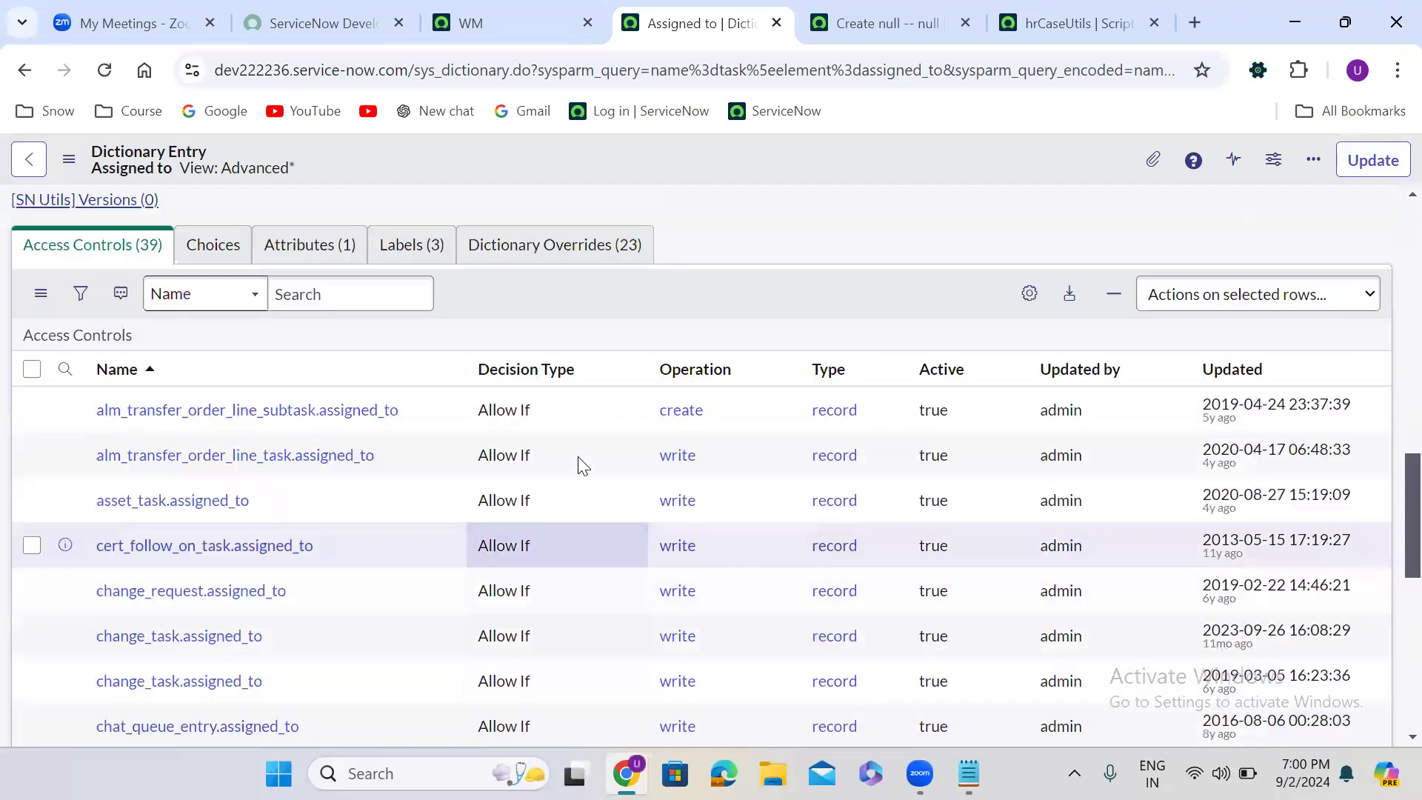
pyautogui.click(555, 311)
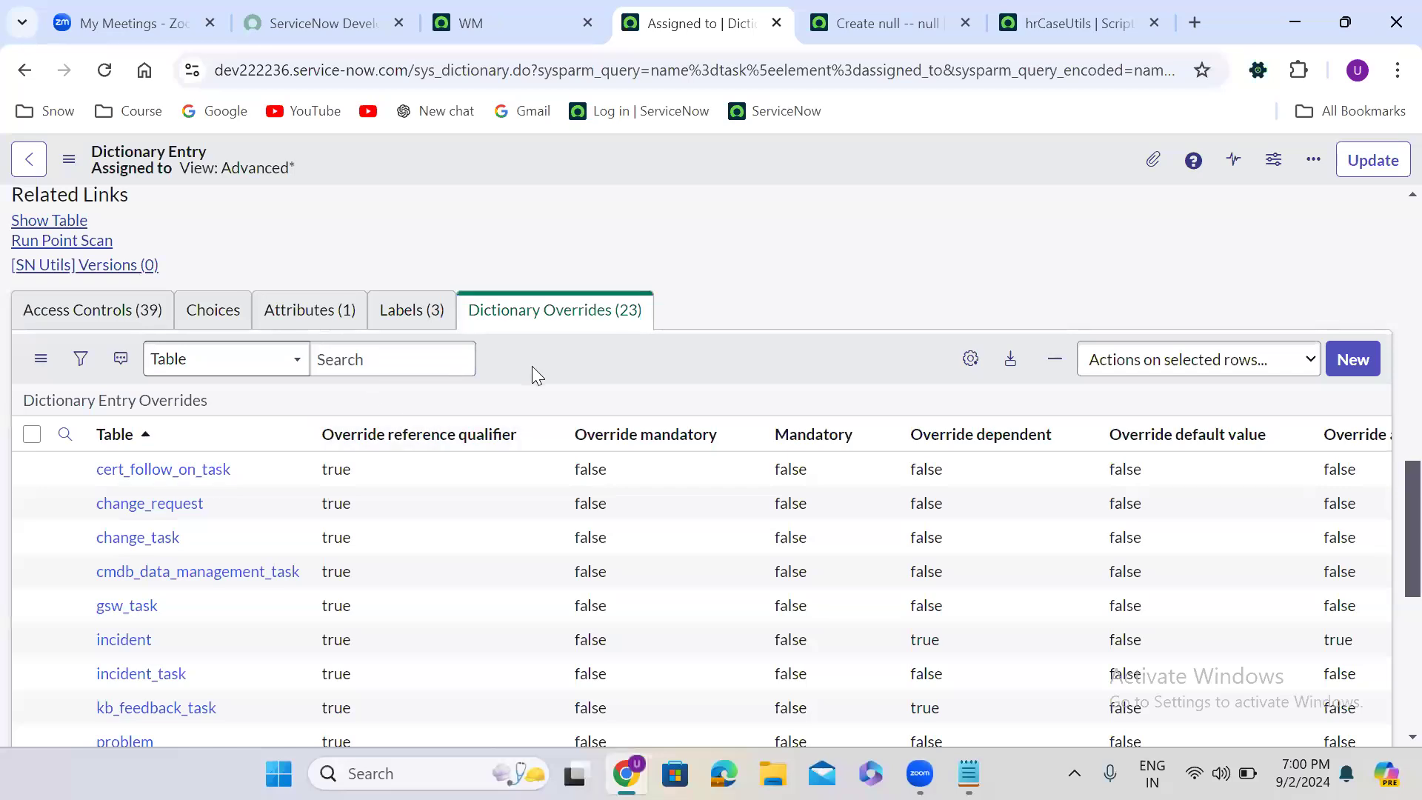
pyautogui.scroll(-1, 532, 366)
pyautogui.scroll(-4, 532, 368)
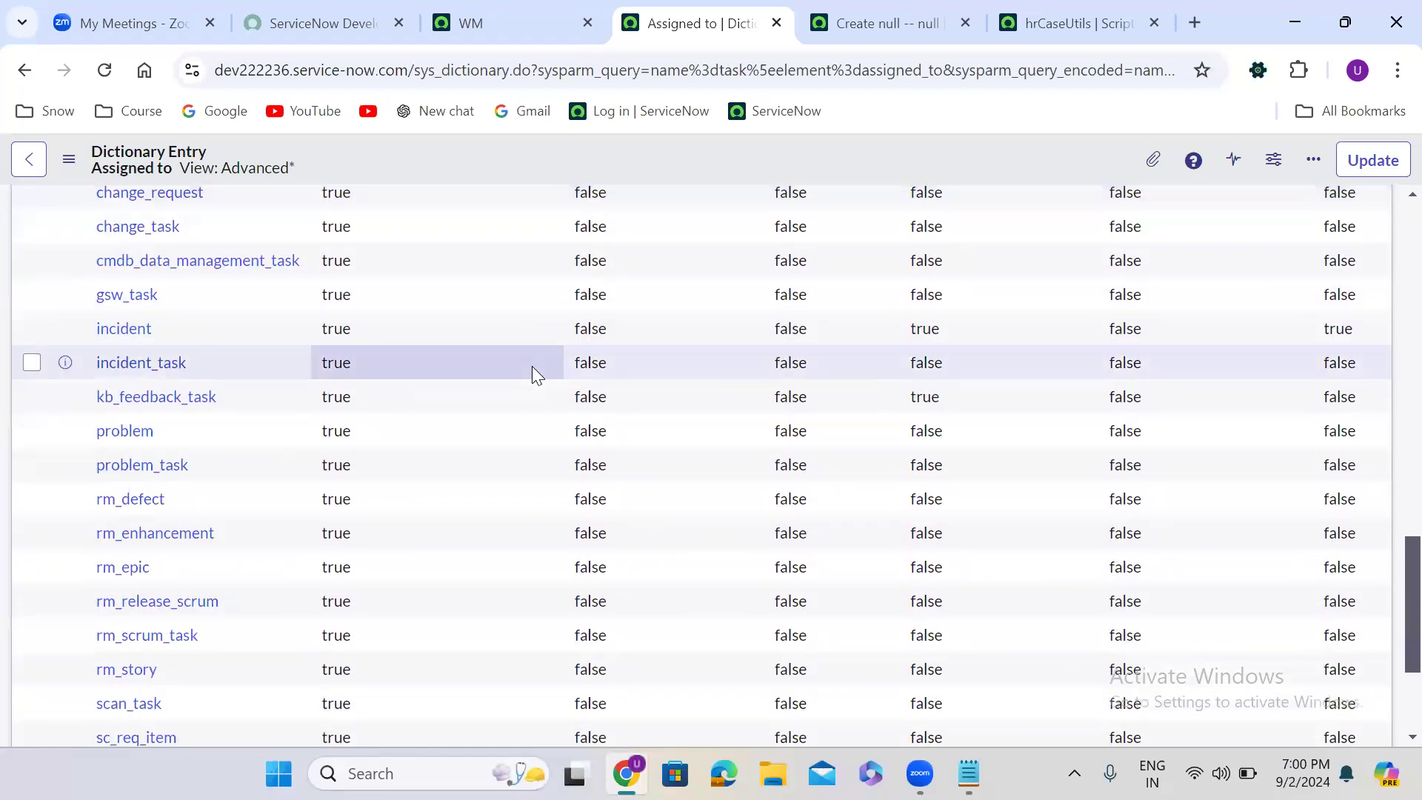
pyautogui.scroll(-2, 532, 366)
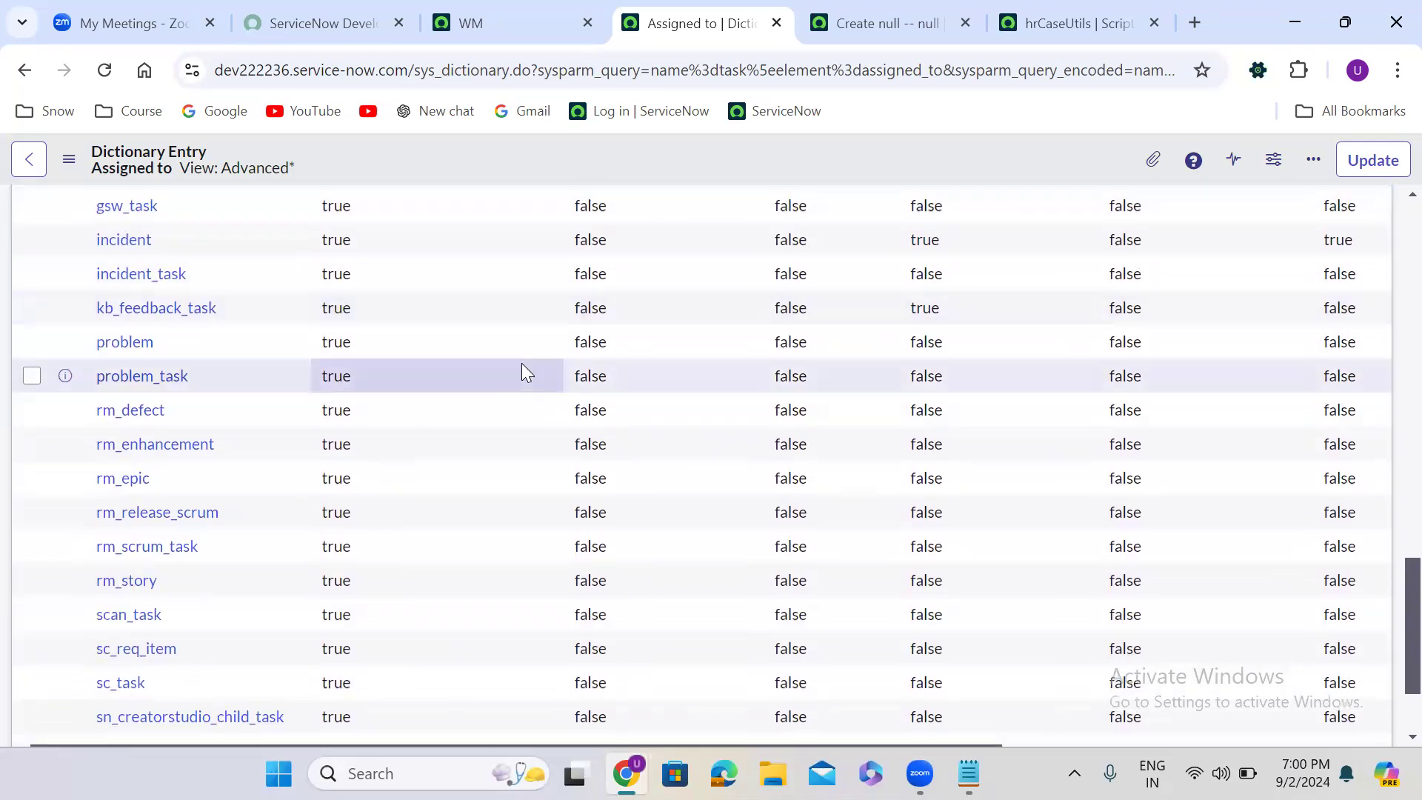
pyautogui.rightClick(65, 345)
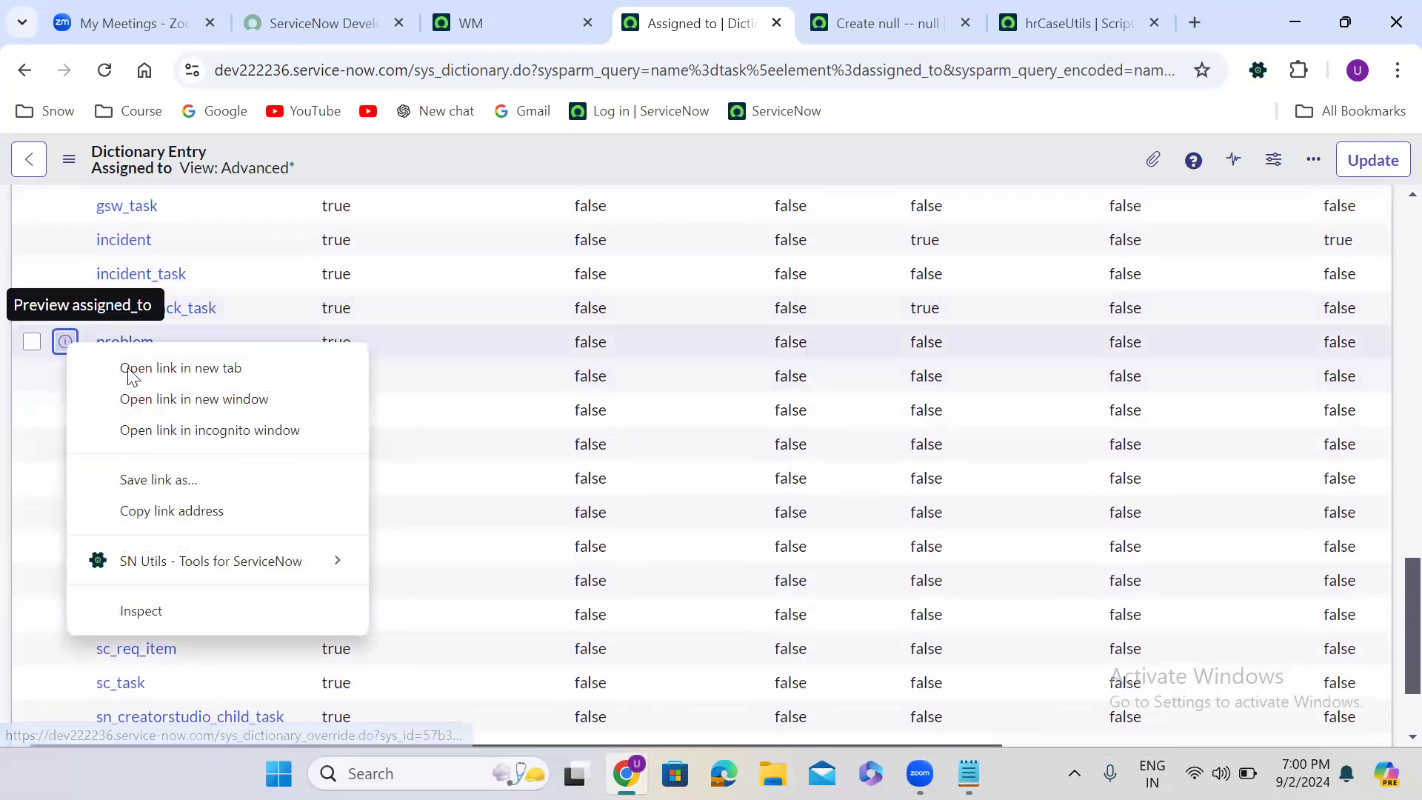
pyautogui.click(155, 368)
pyautogui.click(740, 20)
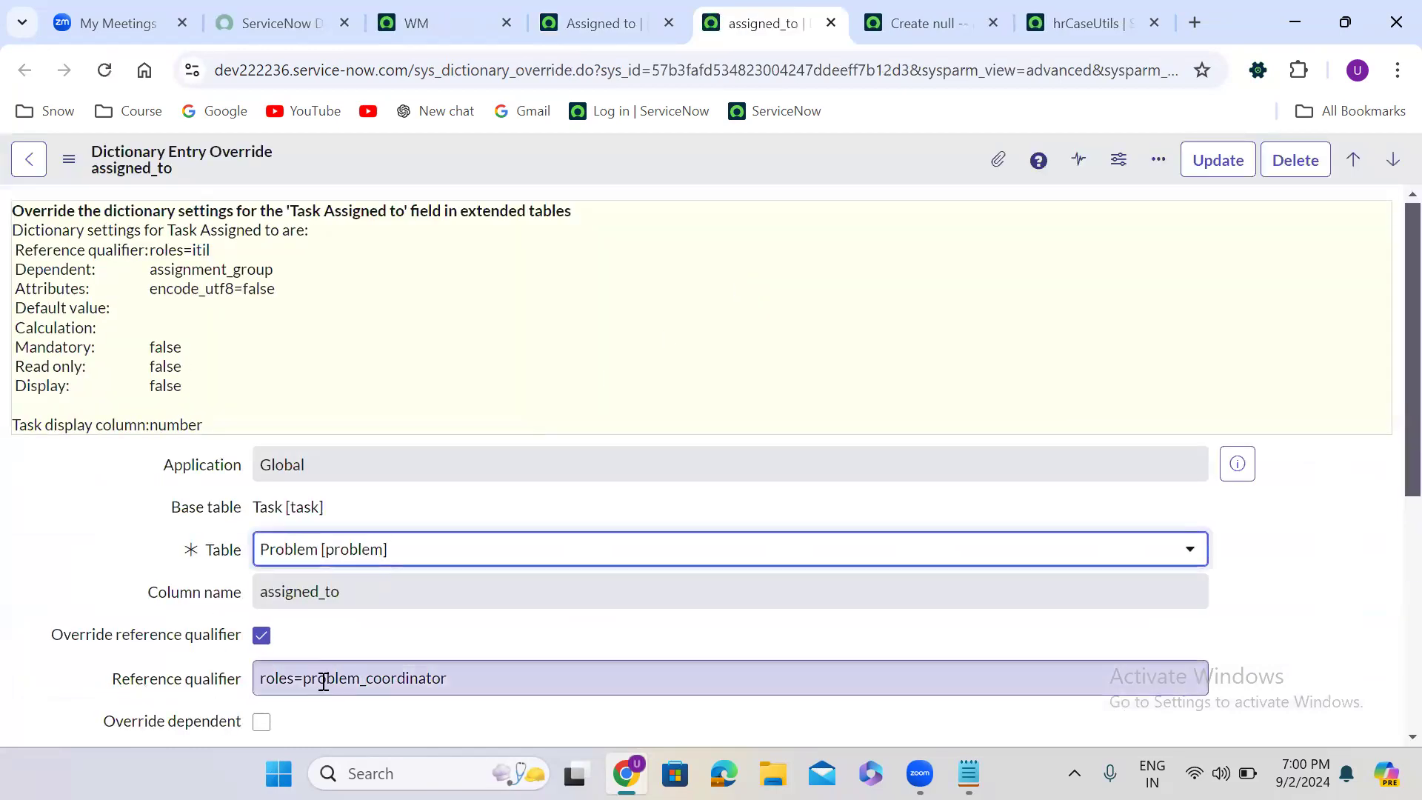
# - Examine the role set in the Reference qualifier of the problem override, glancing back at the Assigned to dictionary entry's overrides
pyautogui.doubleClick(368, 679)
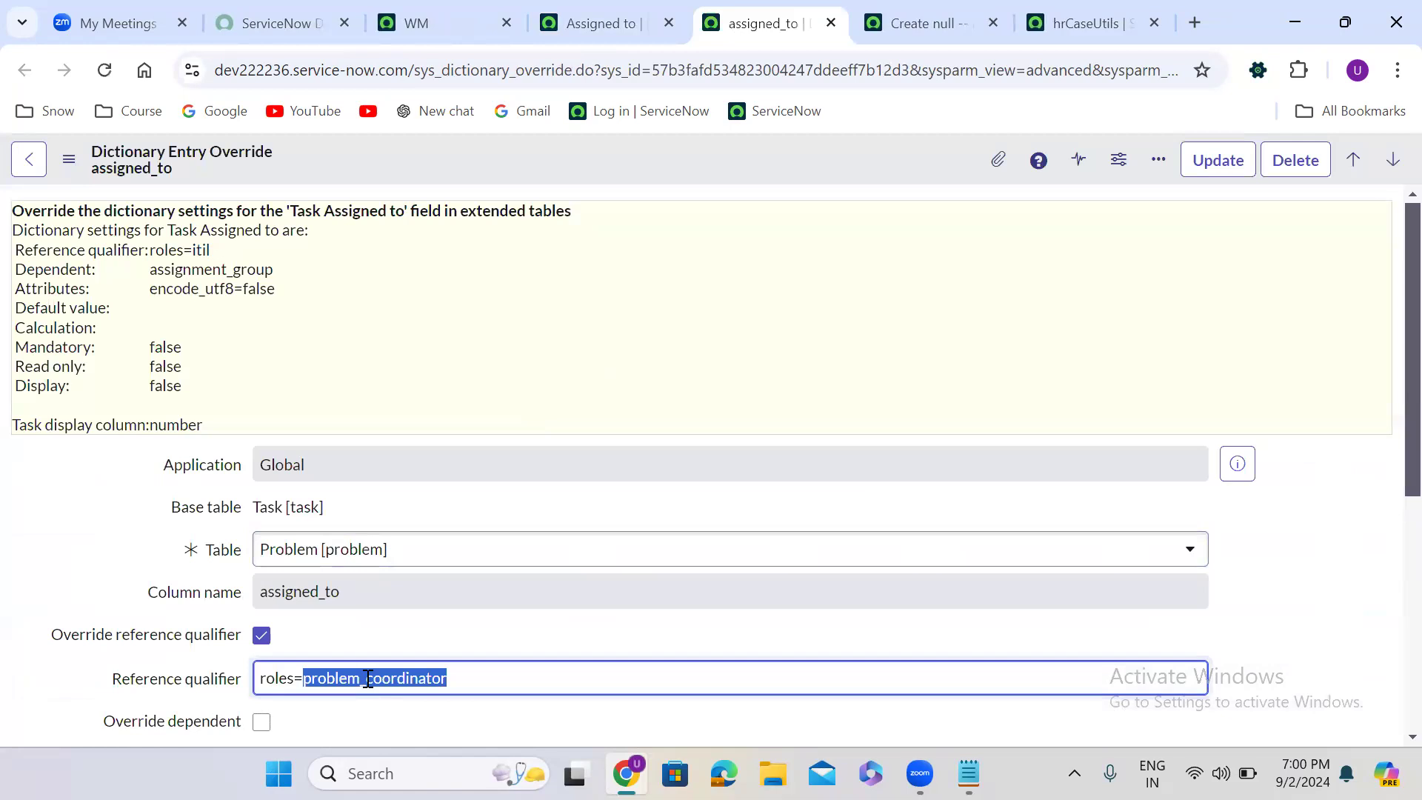
pyautogui.click(368, 679)
pyautogui.click(610, 21)
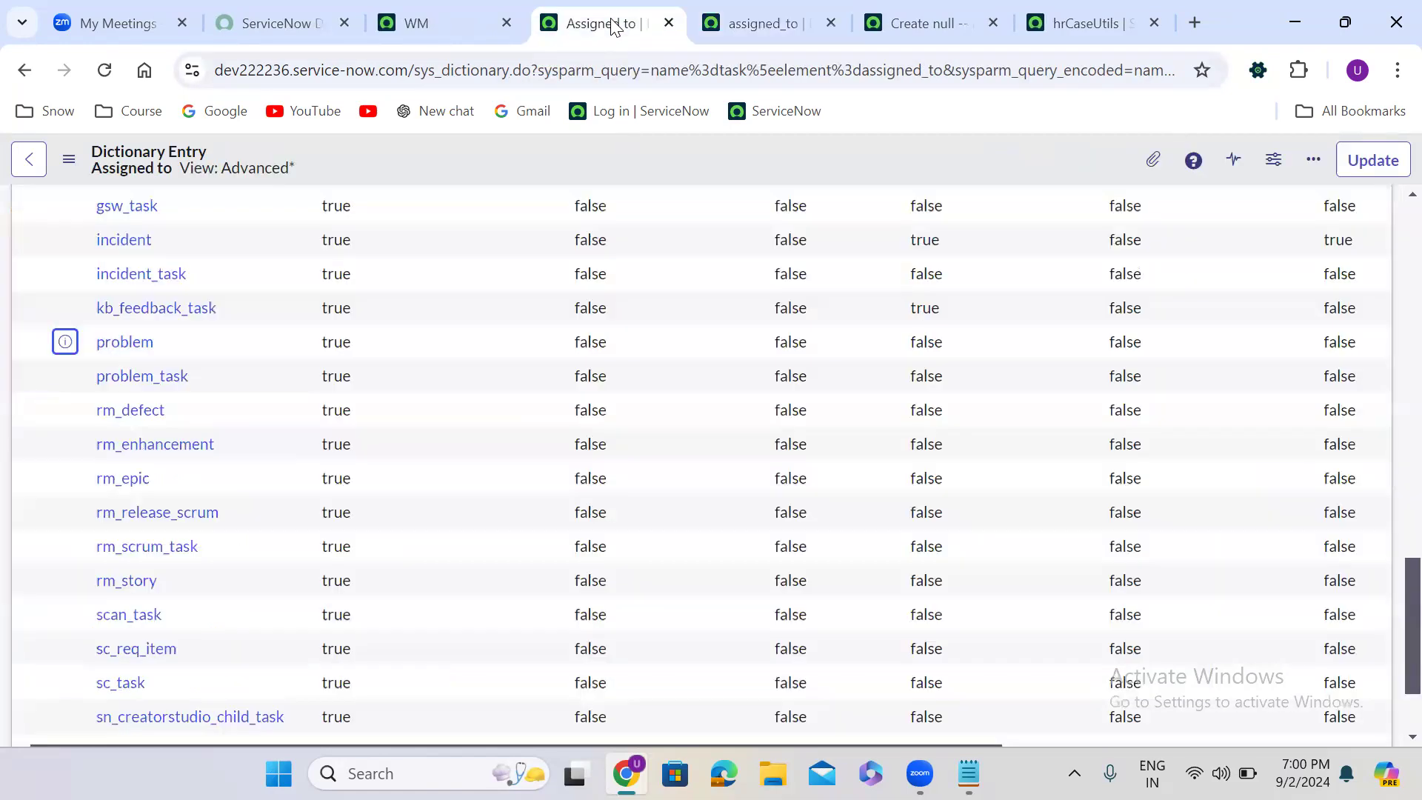
pyautogui.click(774, 22)
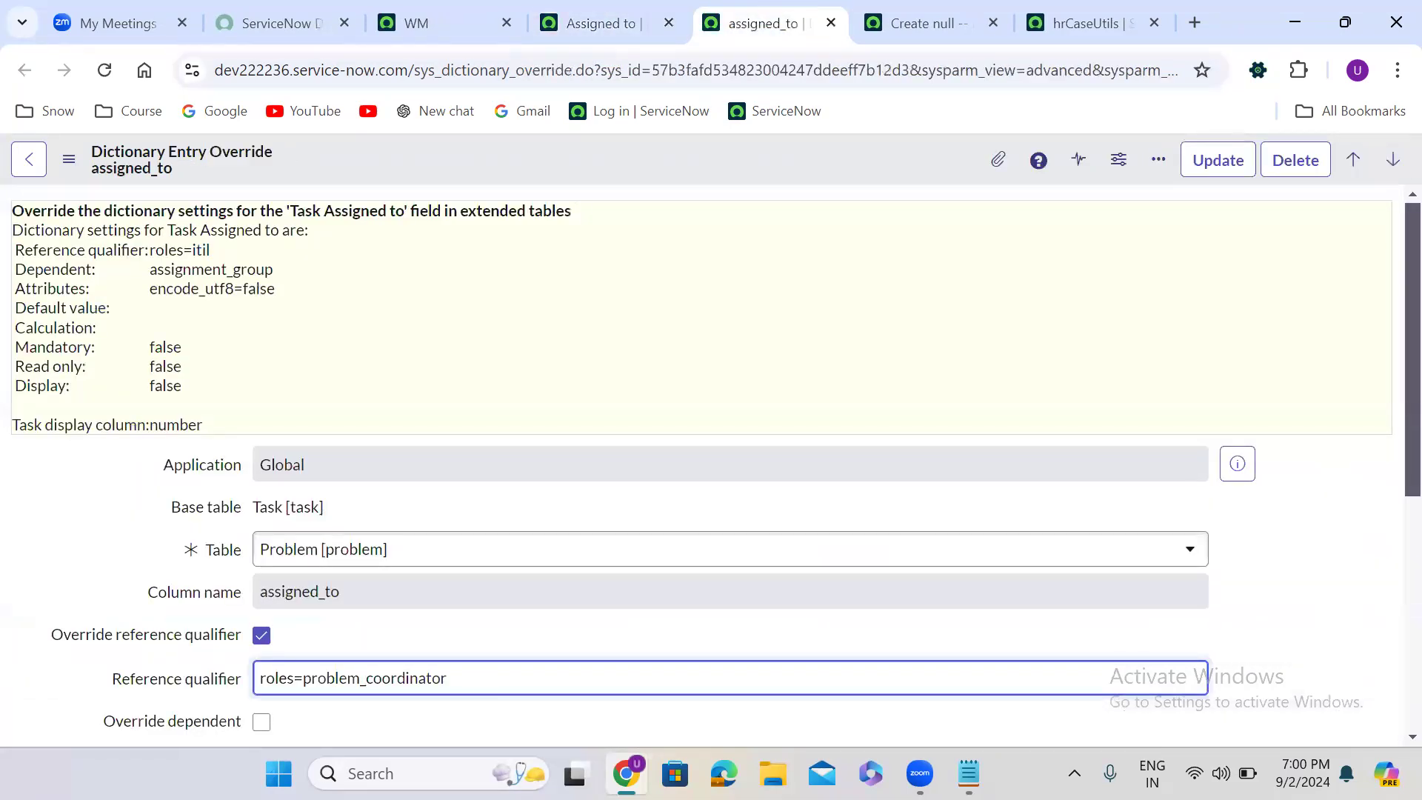
pyautogui.moveTo(305, 679); pyautogui.dragTo(487, 686)
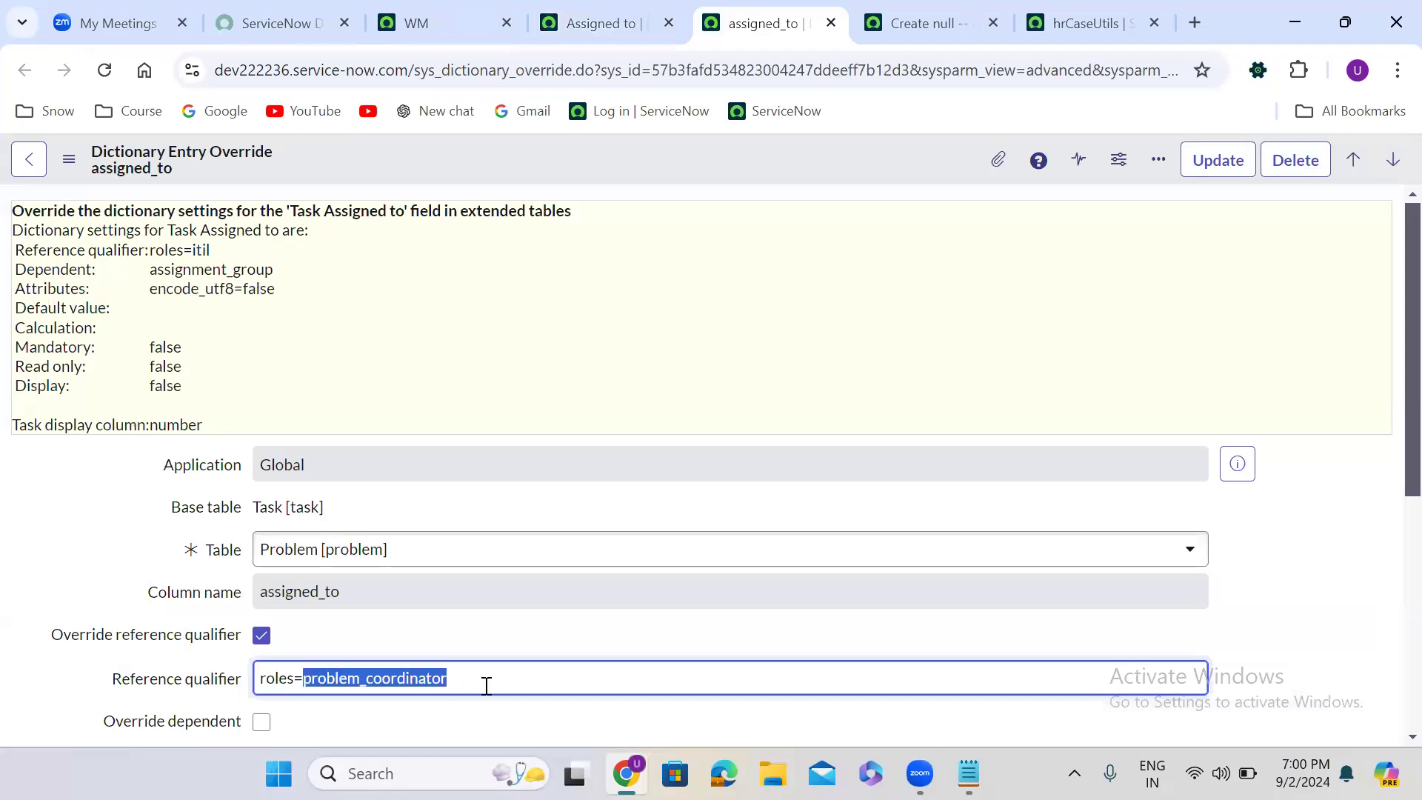
pyautogui.click(578, 392)
pyautogui.scroll(-5, 578, 392)
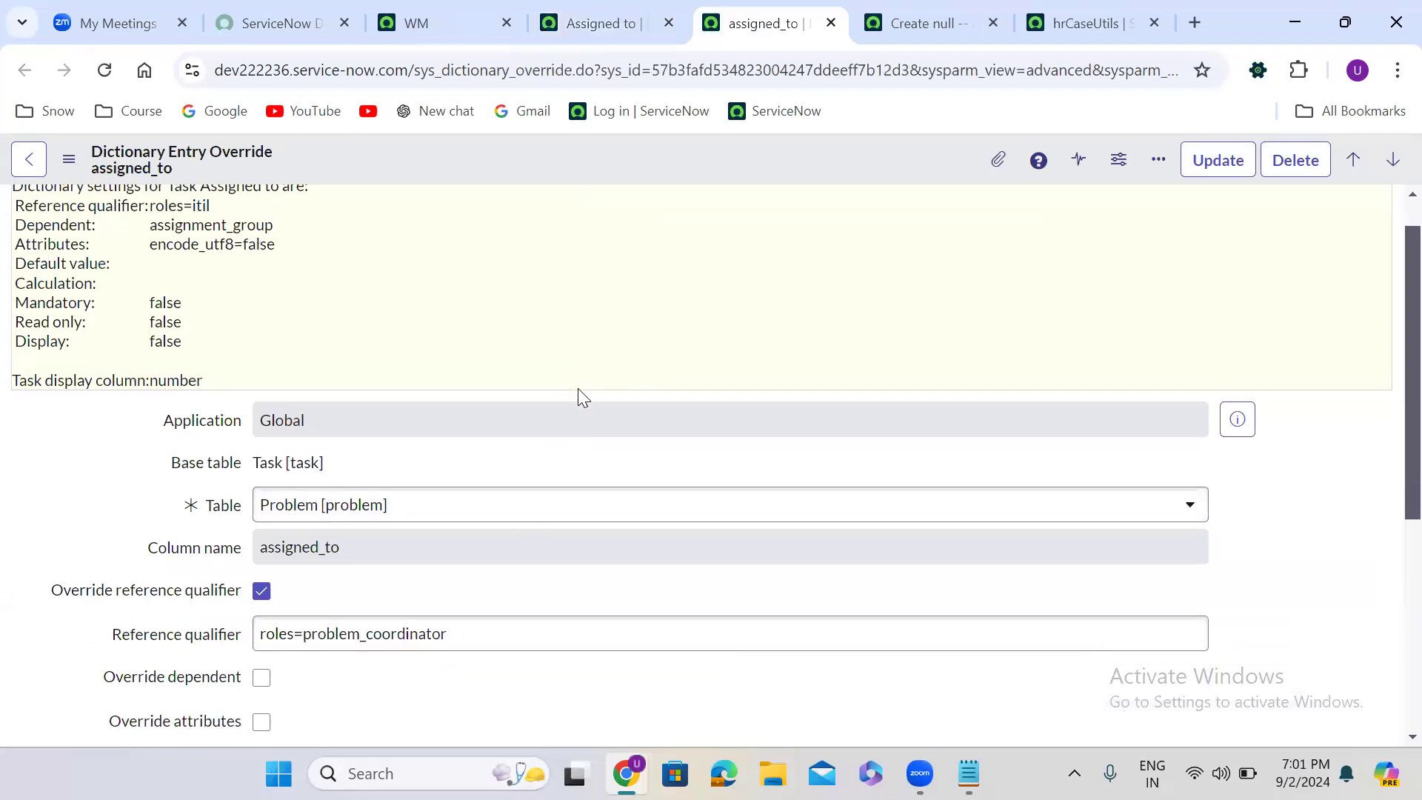
pyautogui.moveTo(301, 321); pyautogui.dragTo(562, 308)
pyautogui.click(562, 310)
# - Go back to the new Problem form, set Assignment group to AWS Developers, and check which users the Assigned to lookup offers
pyautogui.click(589, 10)
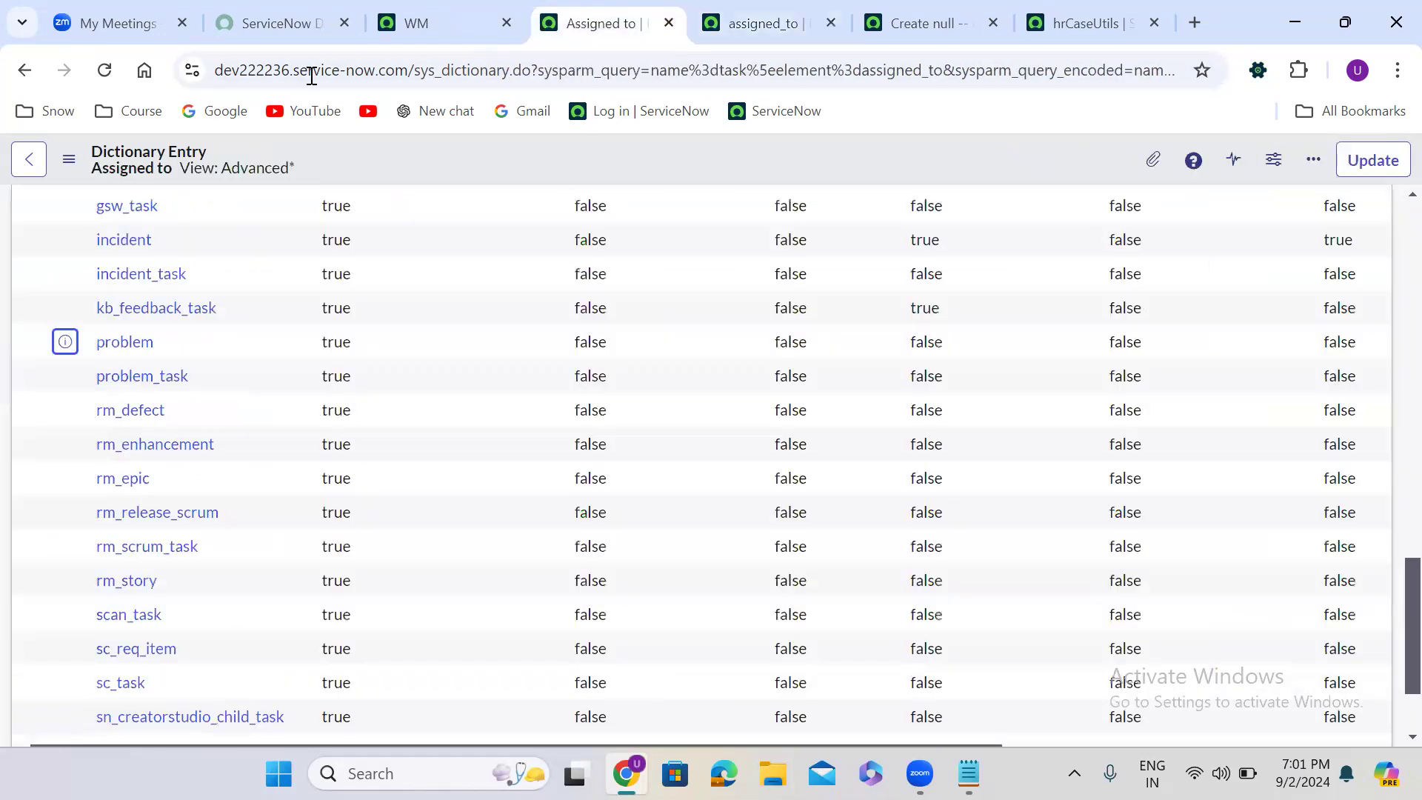
pyautogui.click(24, 72)
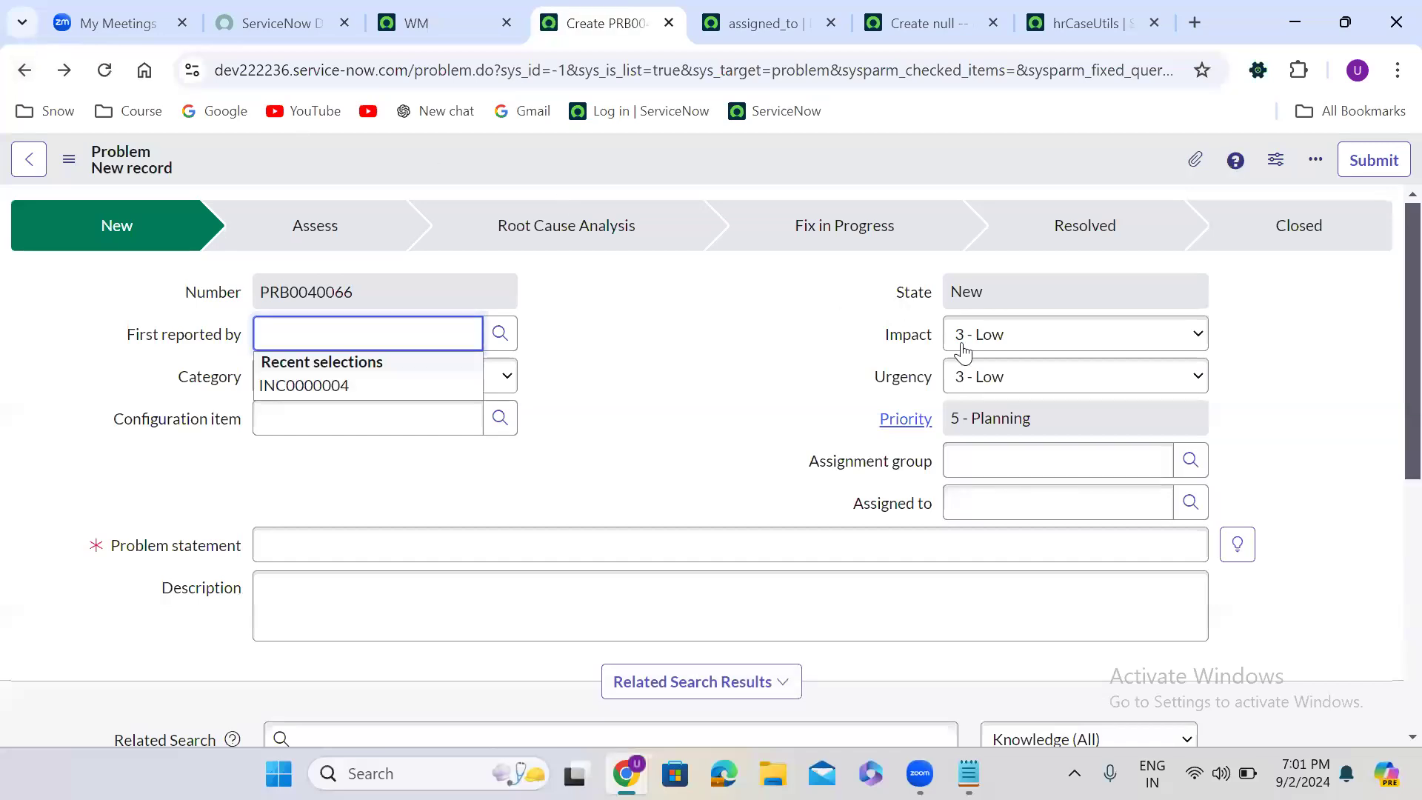
pyautogui.click(1046, 467)
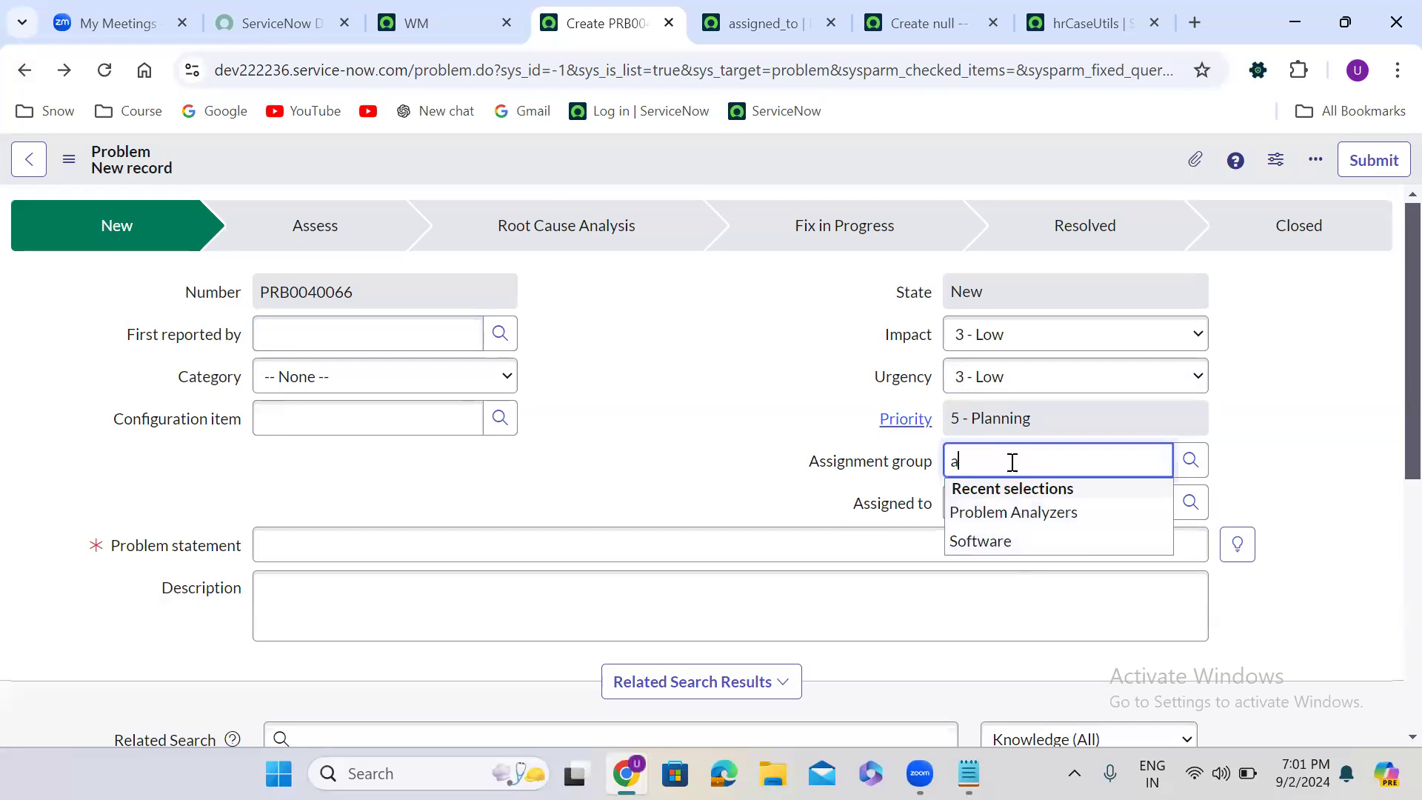
pyautogui.click(1031, 494)
pyautogui.click(1189, 502)
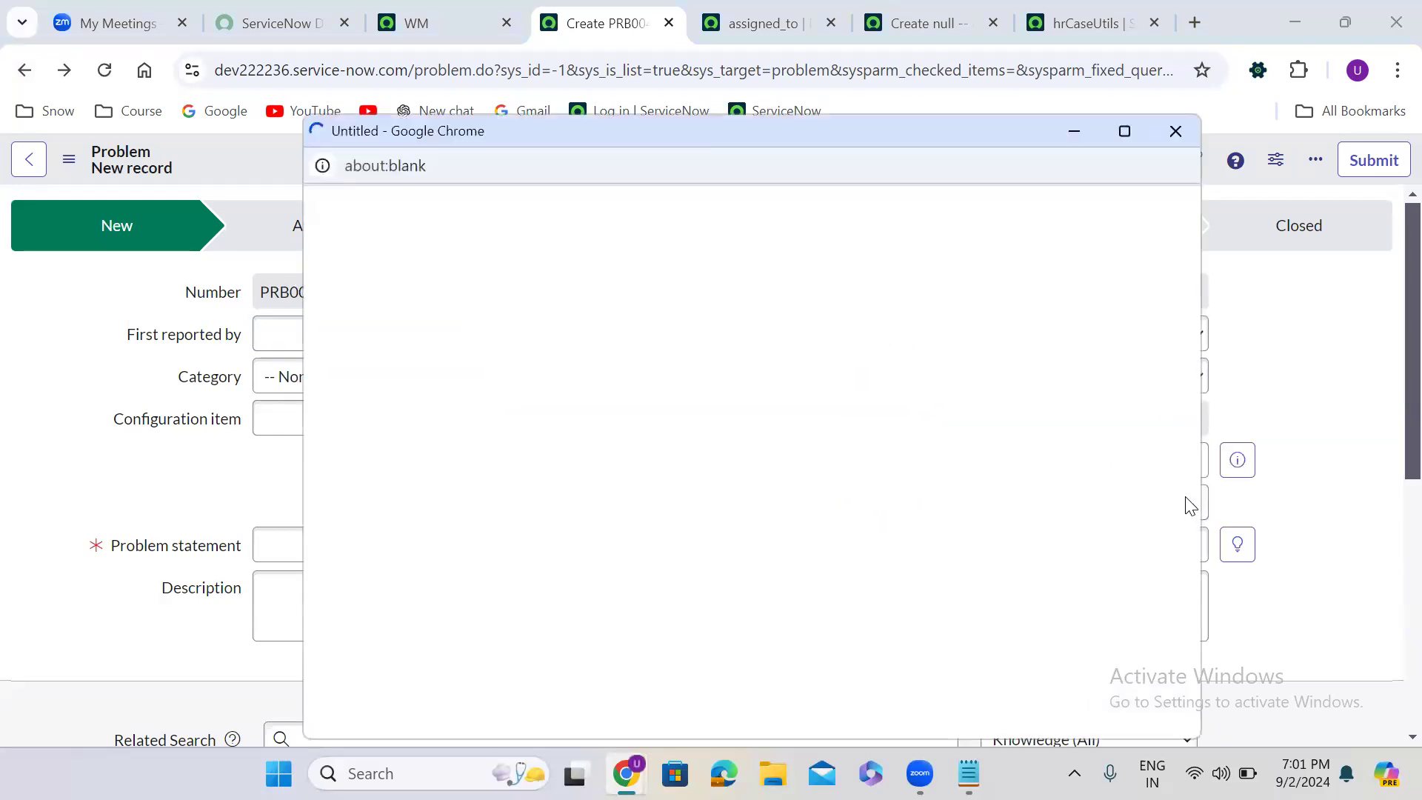
pyautogui.click(1173, 131)
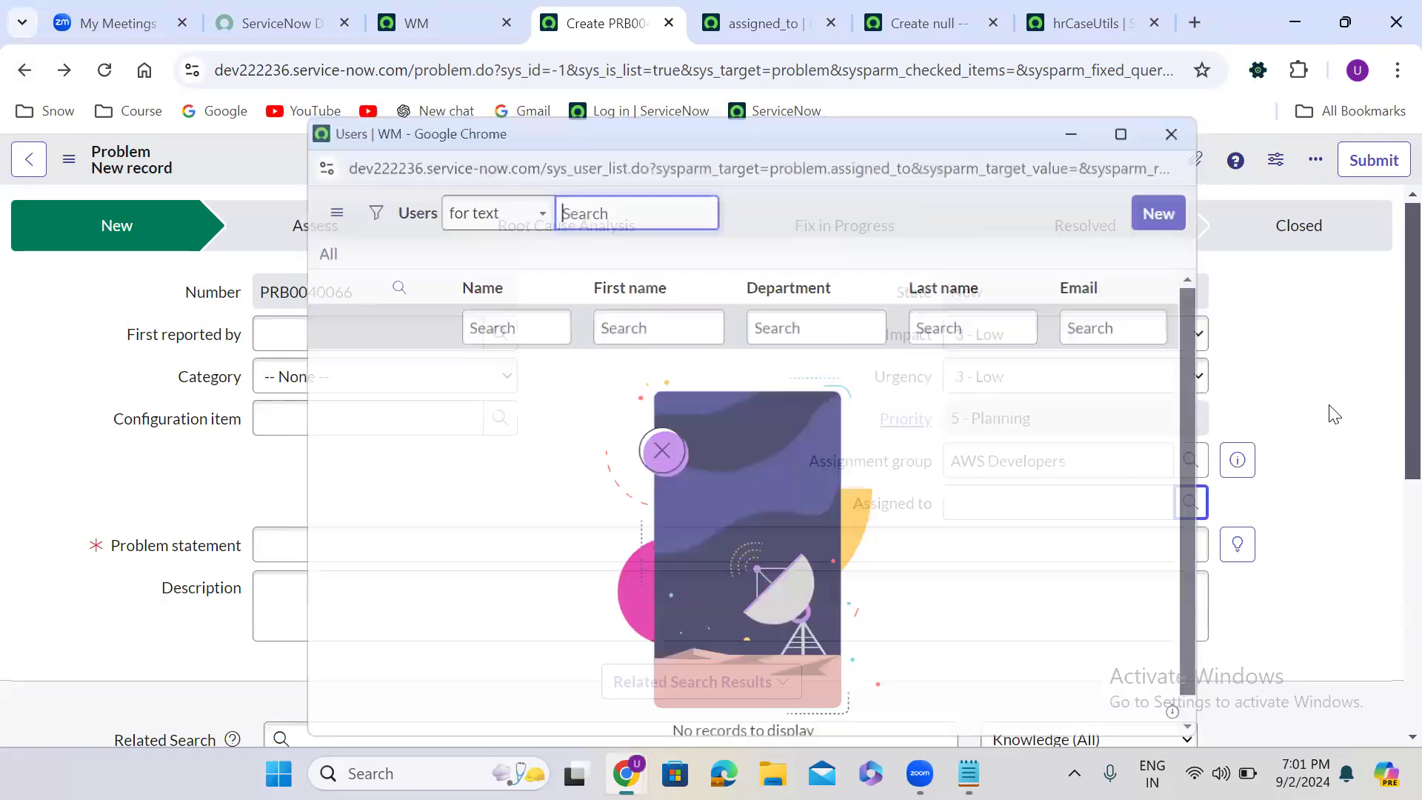
# - Open the AWS Developers group record from the Problem's Assignment group and start editing the group's roles
pyautogui.click(1297, 413)
pyautogui.click(1241, 450)
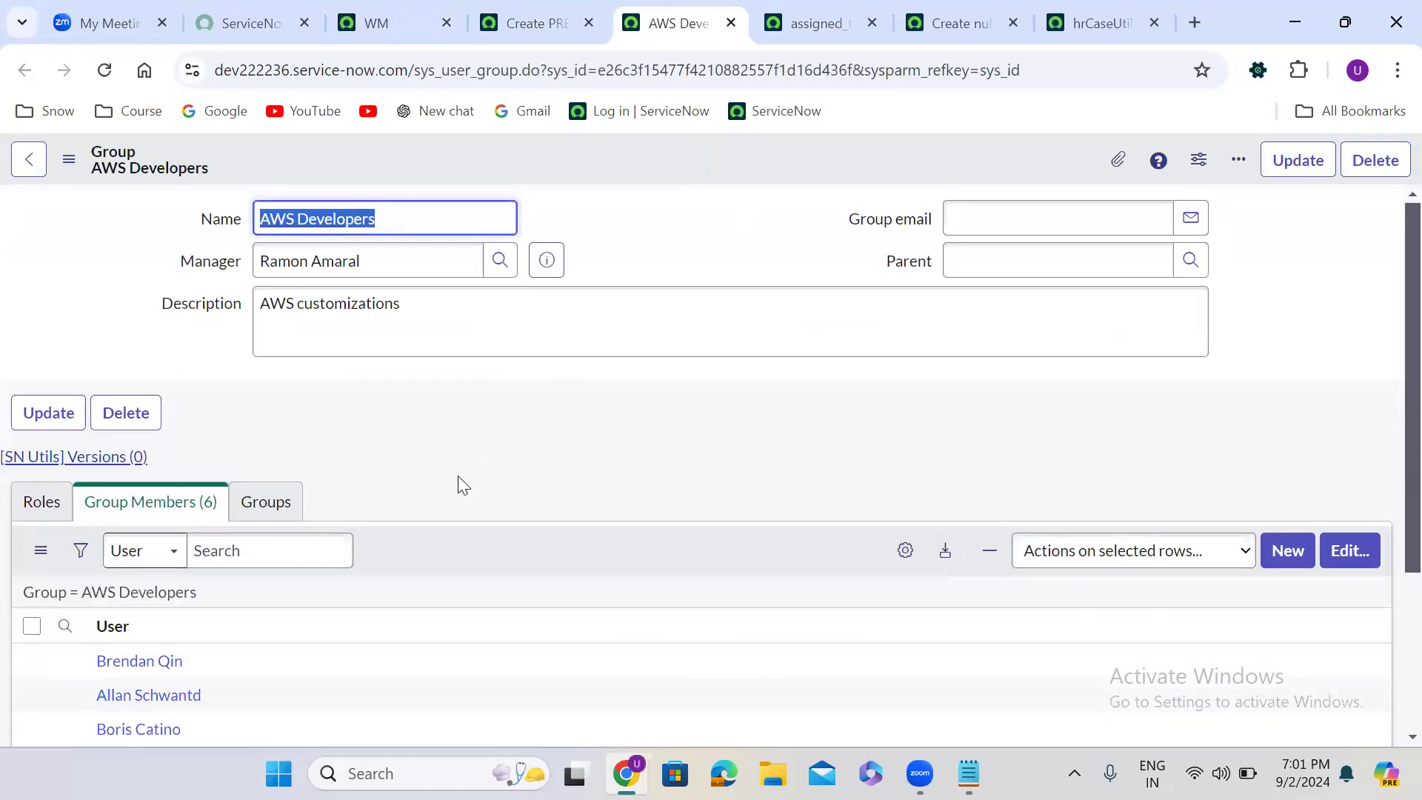
pyautogui.click(57, 503)
pyautogui.click(1349, 550)
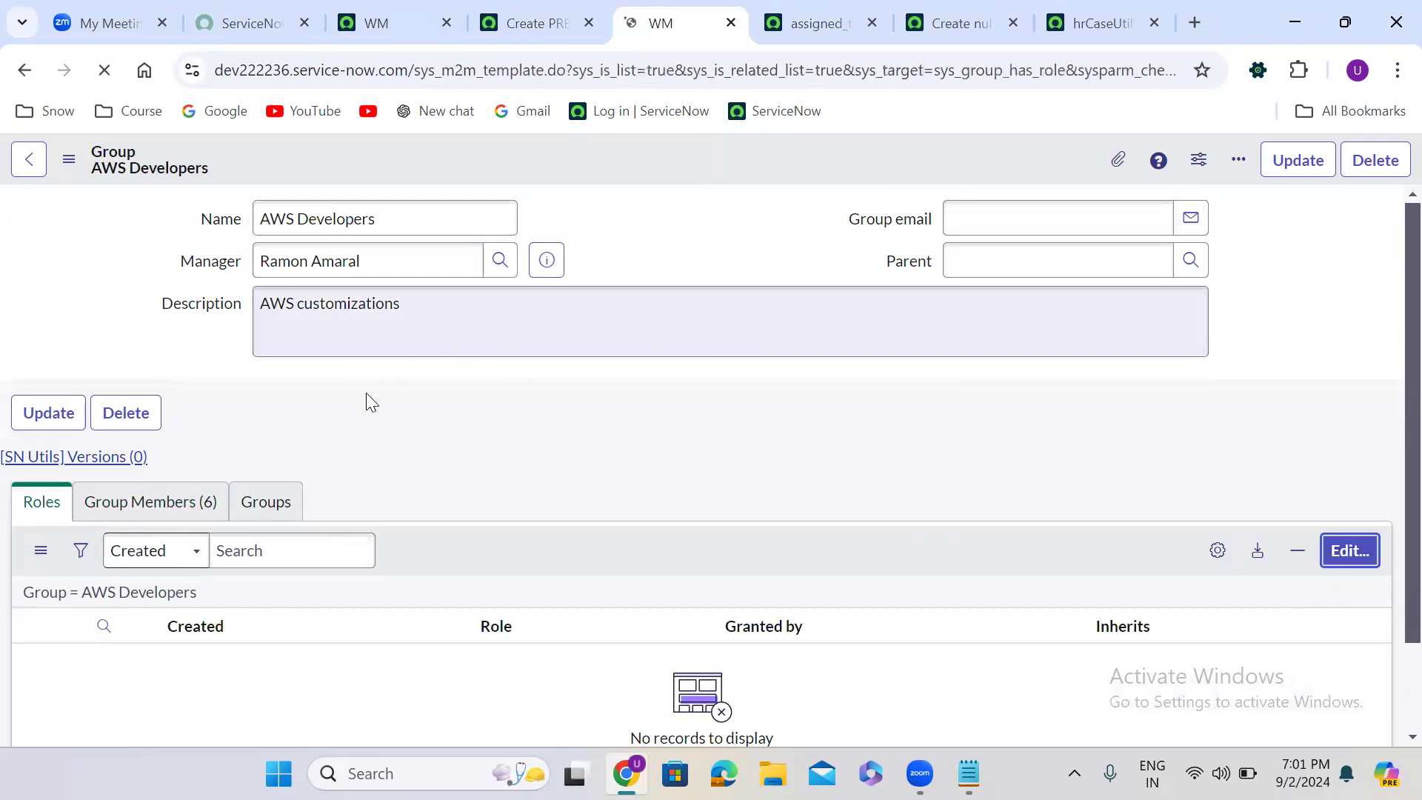
# - Find and add only the problem_coordinator role to the AWS Developers group, save it, and check the group's Roles list
pyautogui.click(348, 420)
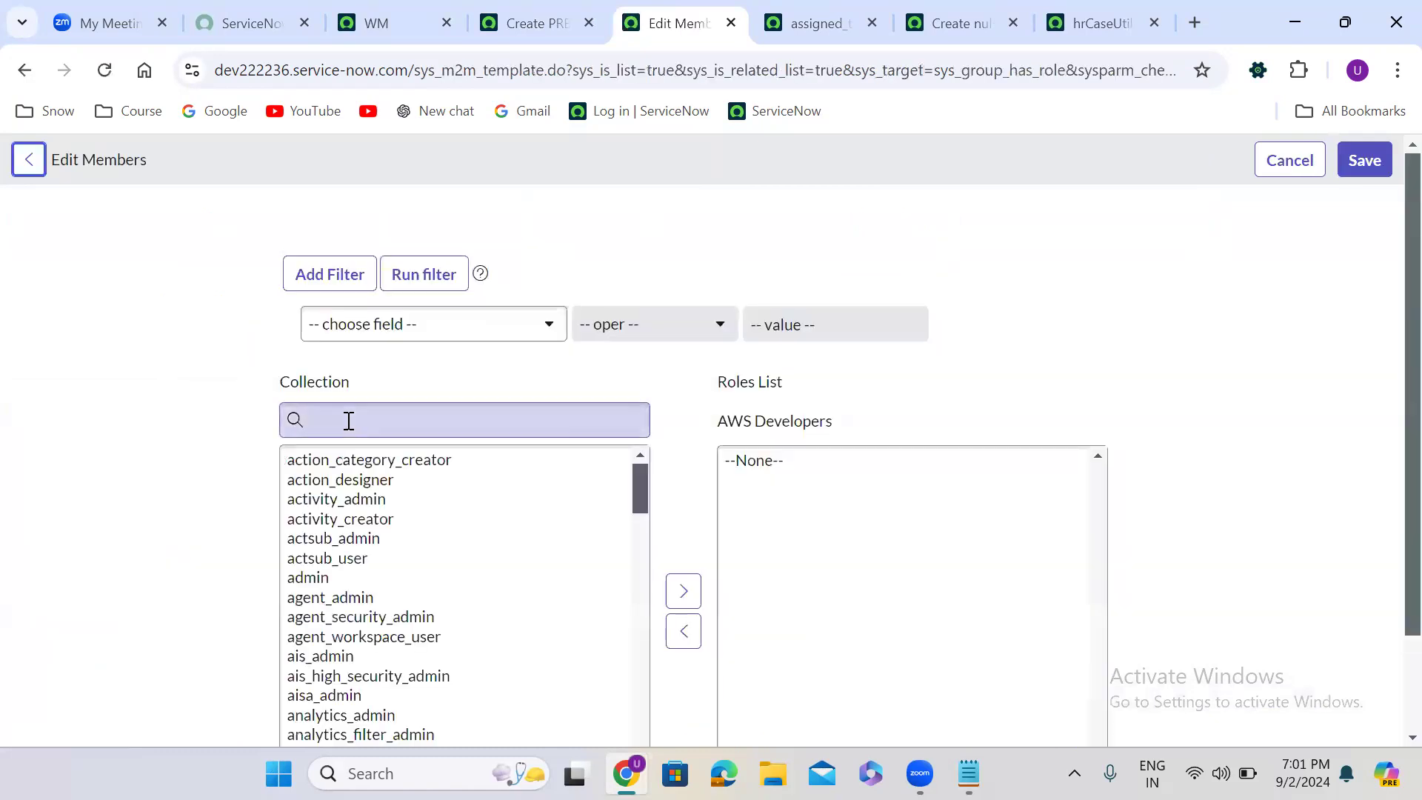
pyautogui.write('prob')
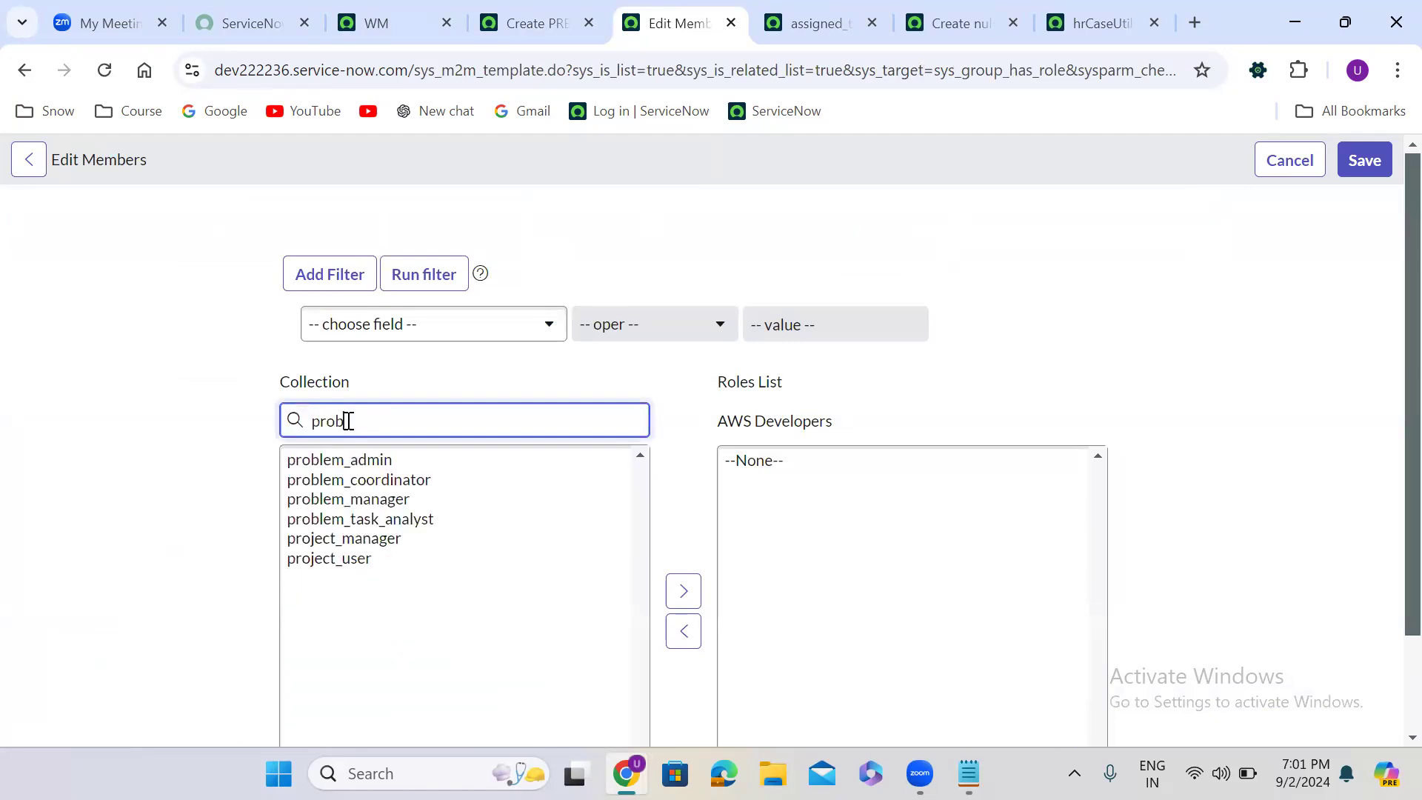
pyautogui.doubleClick(435, 490)
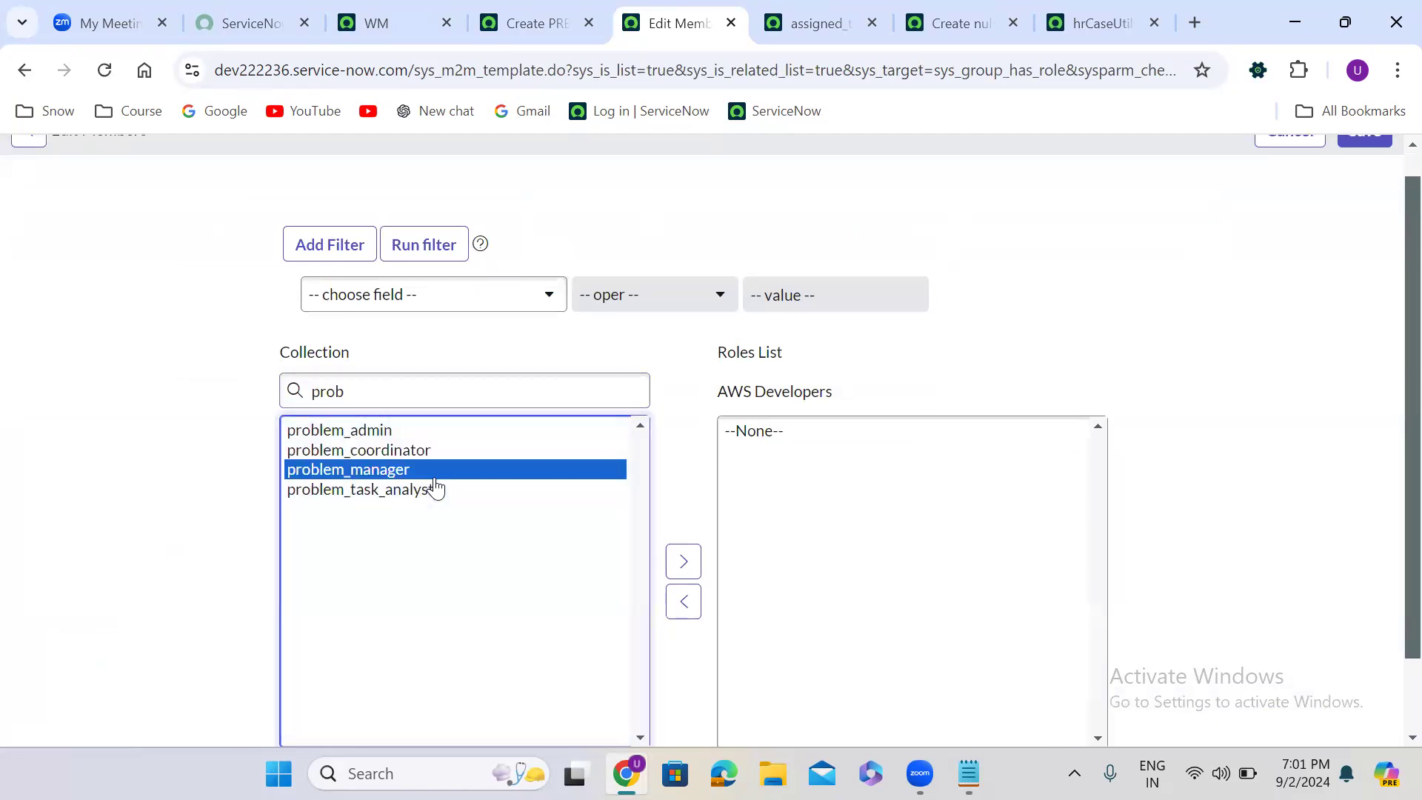
pyautogui.doubleClick(426, 450)
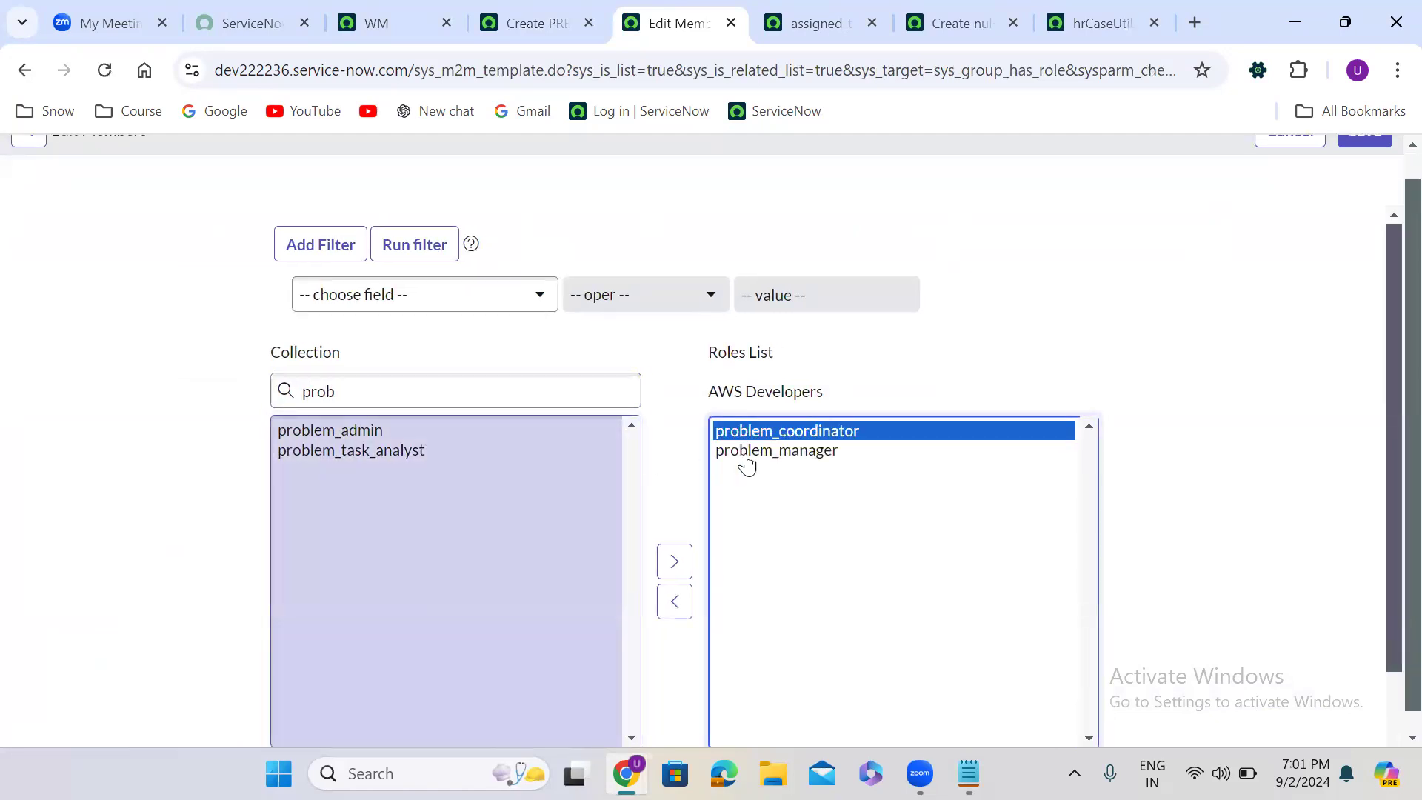
pyautogui.doubleClick(814, 459)
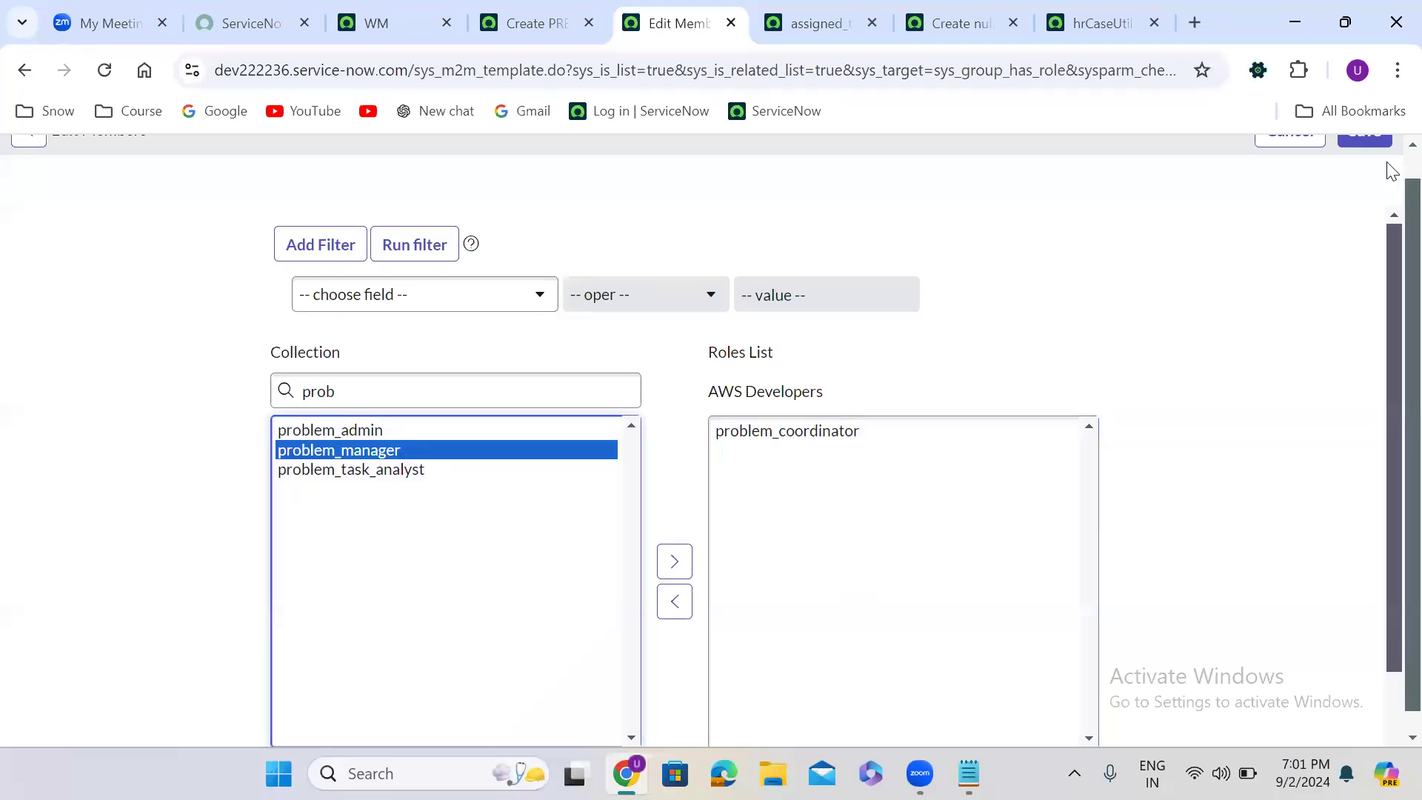
pyautogui.click(1368, 156)
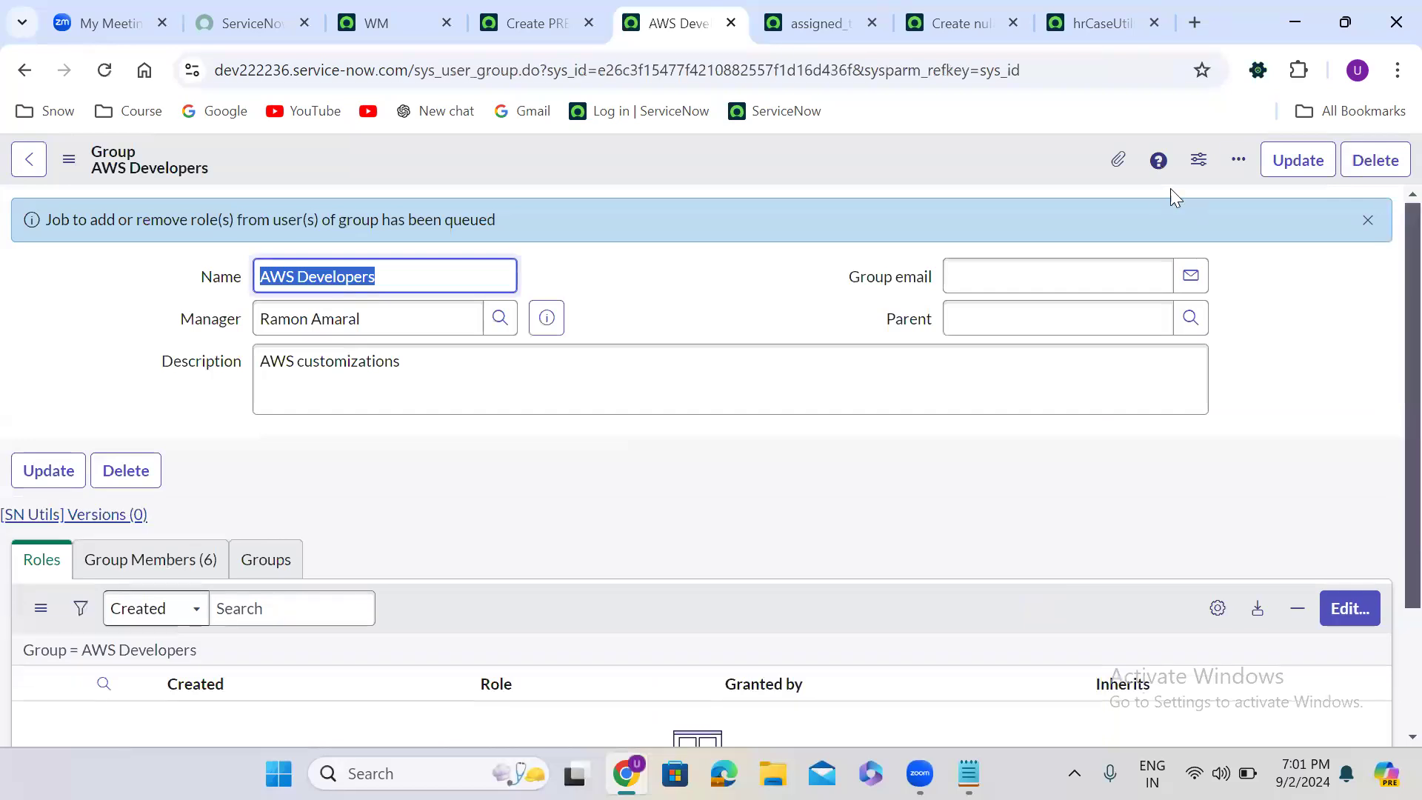
pyautogui.click(508, 495)
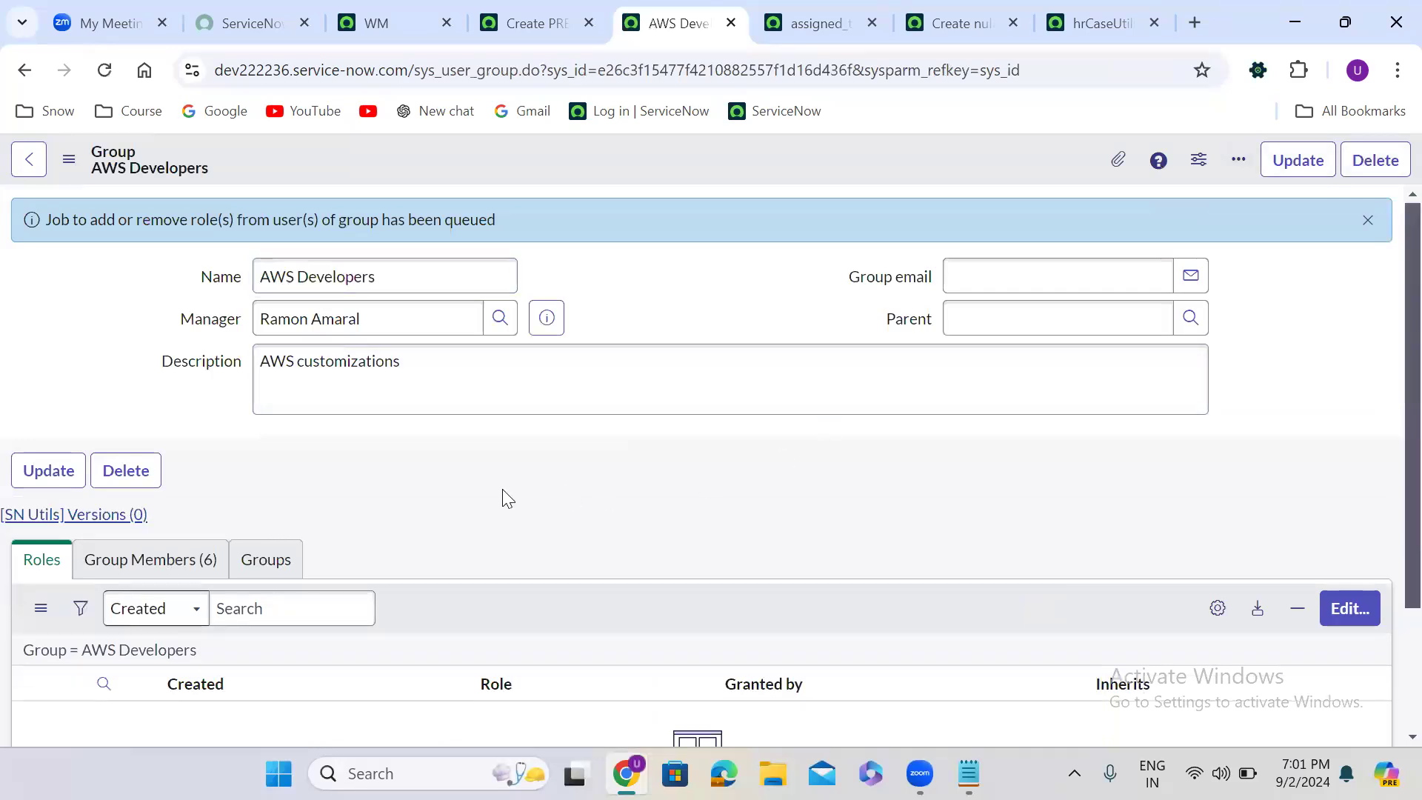
pyautogui.scroll(-2, 321, 470)
pyautogui.click(143, 490)
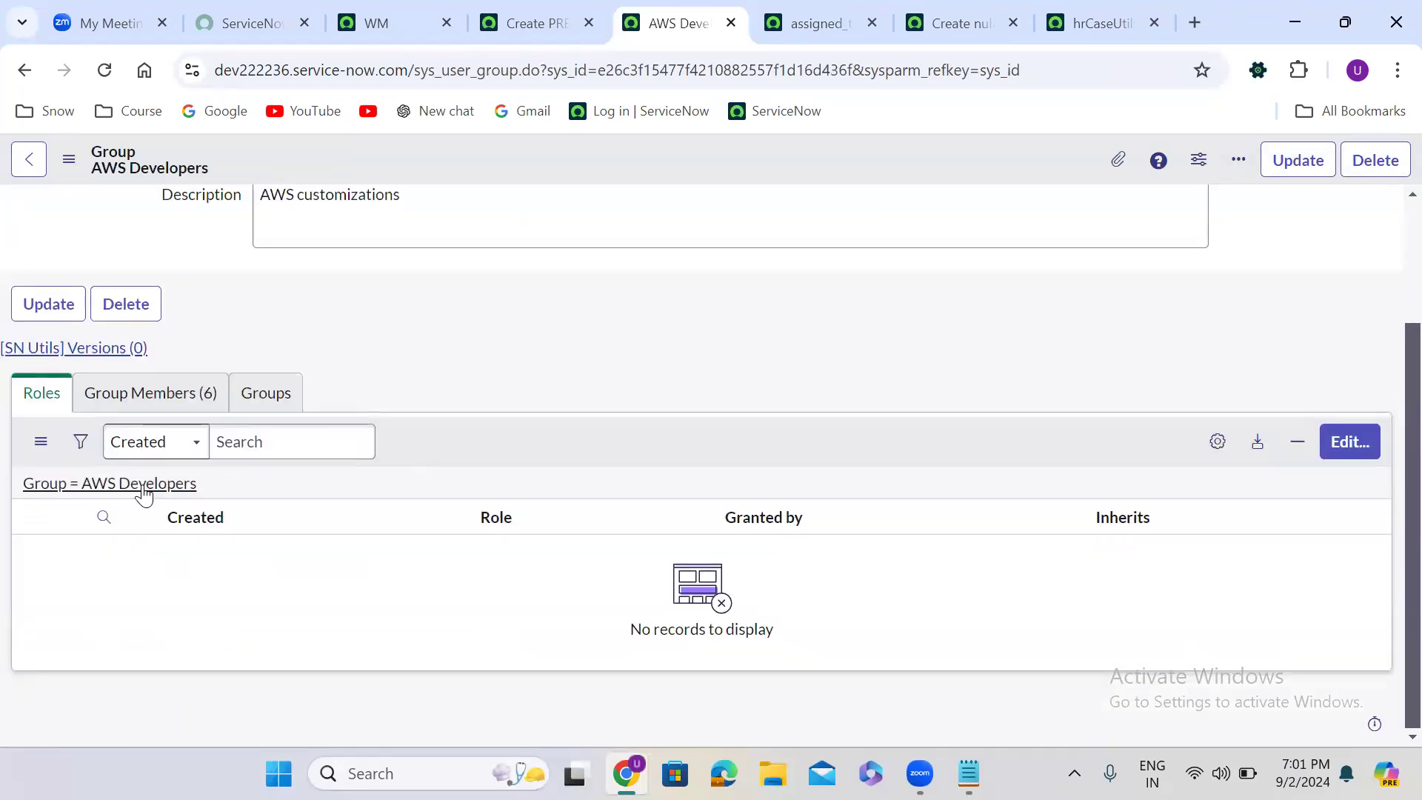
# - Return to the new Problem form and reload it, discarding the unsaved changes
pyautogui.click(540, 11)
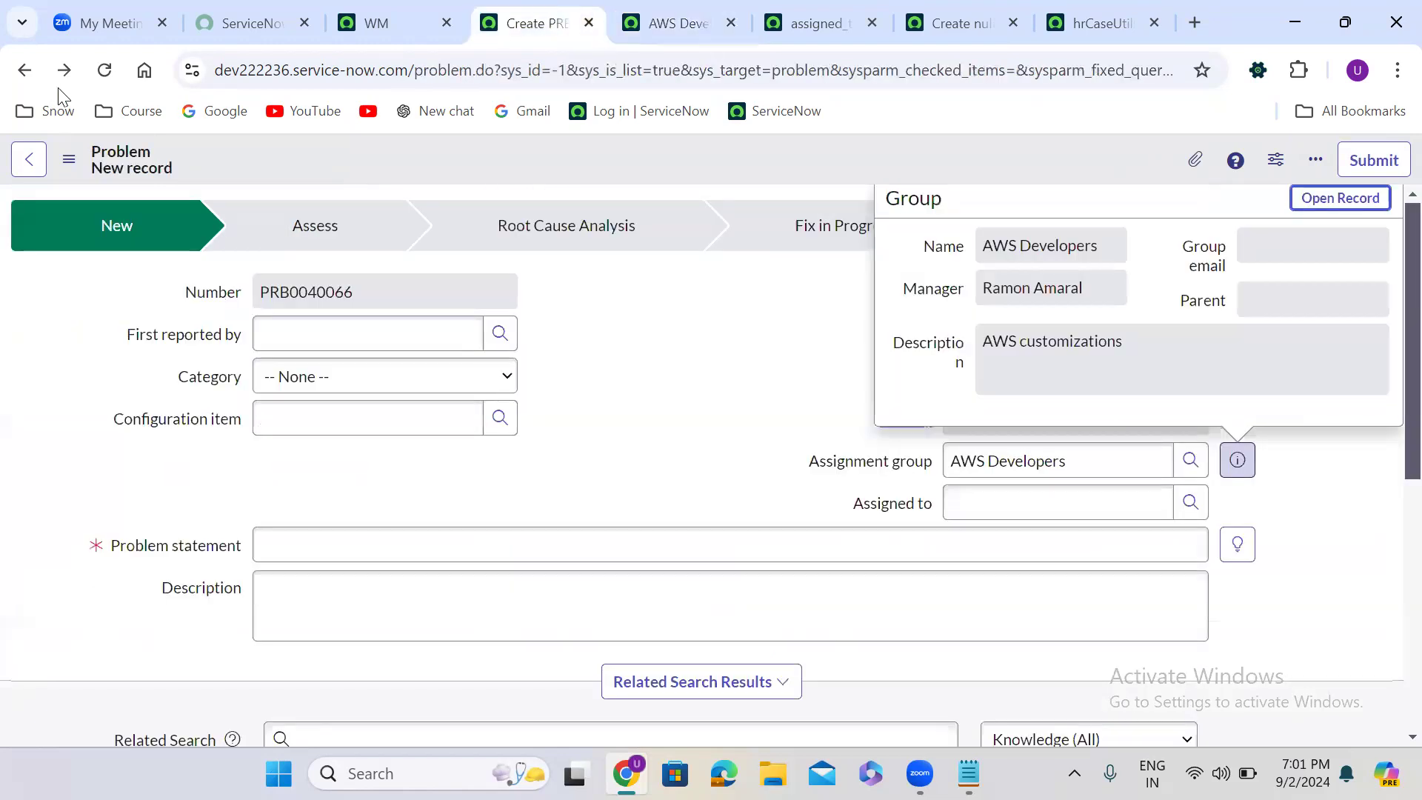
pyautogui.click(104, 71)
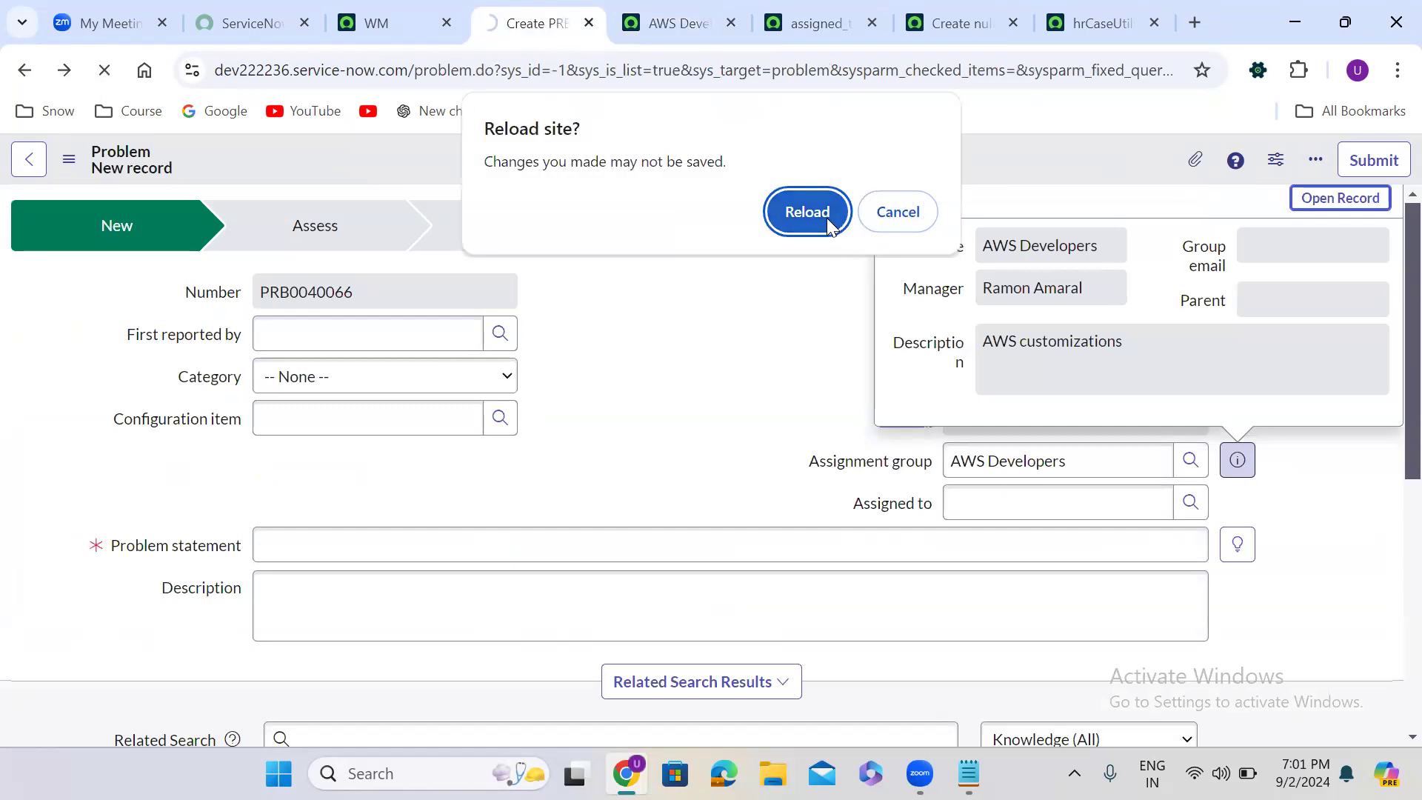
pyautogui.click(826, 224)
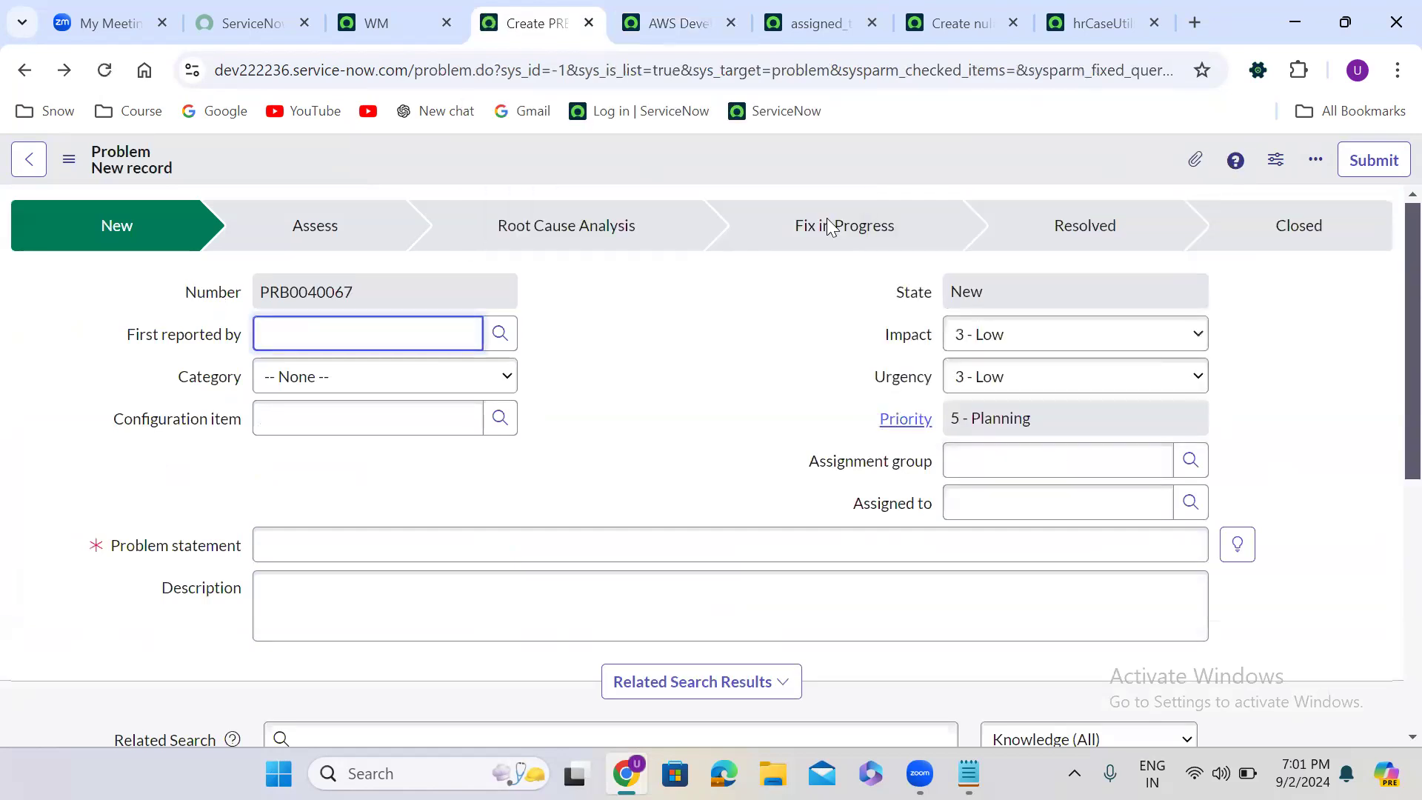
pyautogui.click(639, 375)
pyautogui.scroll(-1, 643, 384)
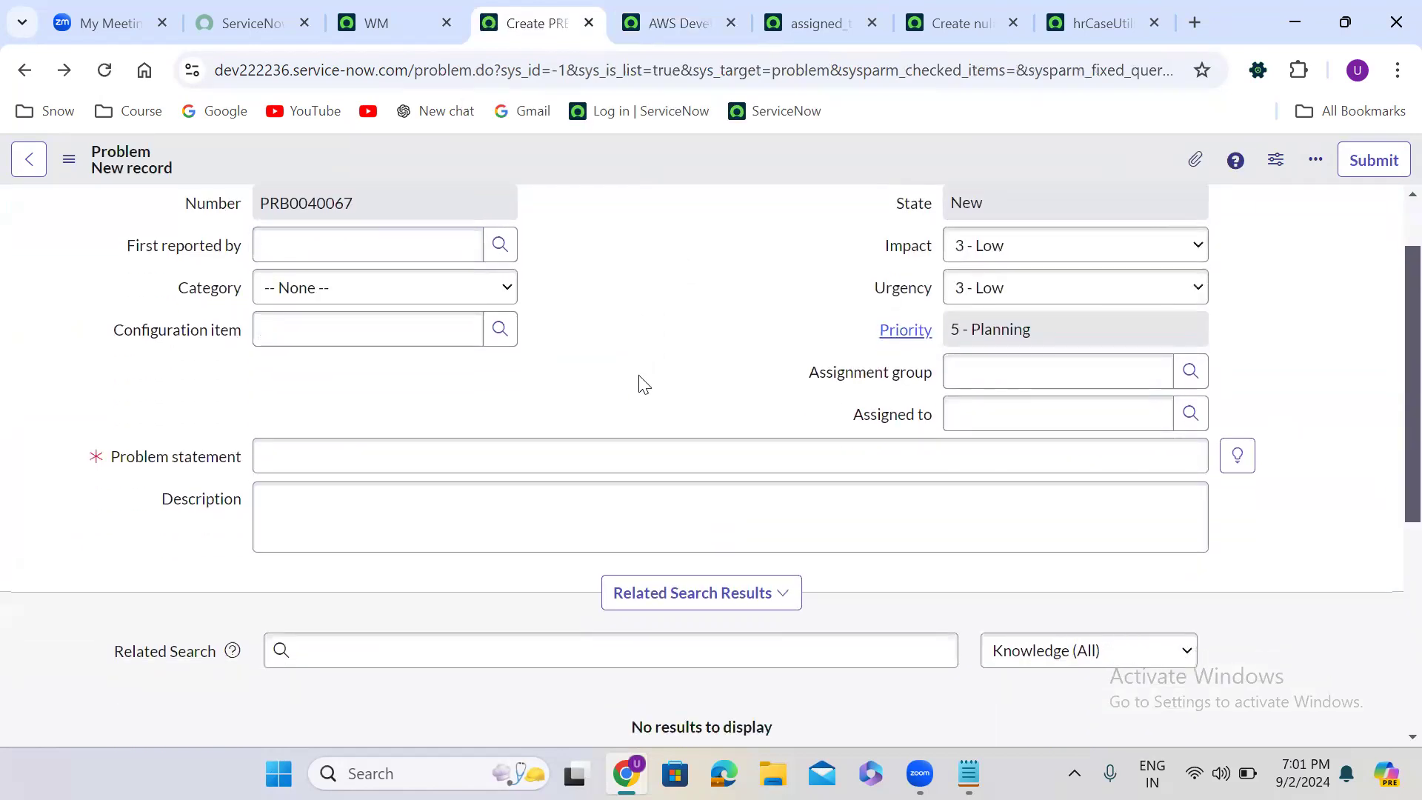
# - Select AWS Developers as the reloaded Problem's Assignment group, review the users in the Assigned to lookup, and close the lookup
pyautogui.click(1190, 371)
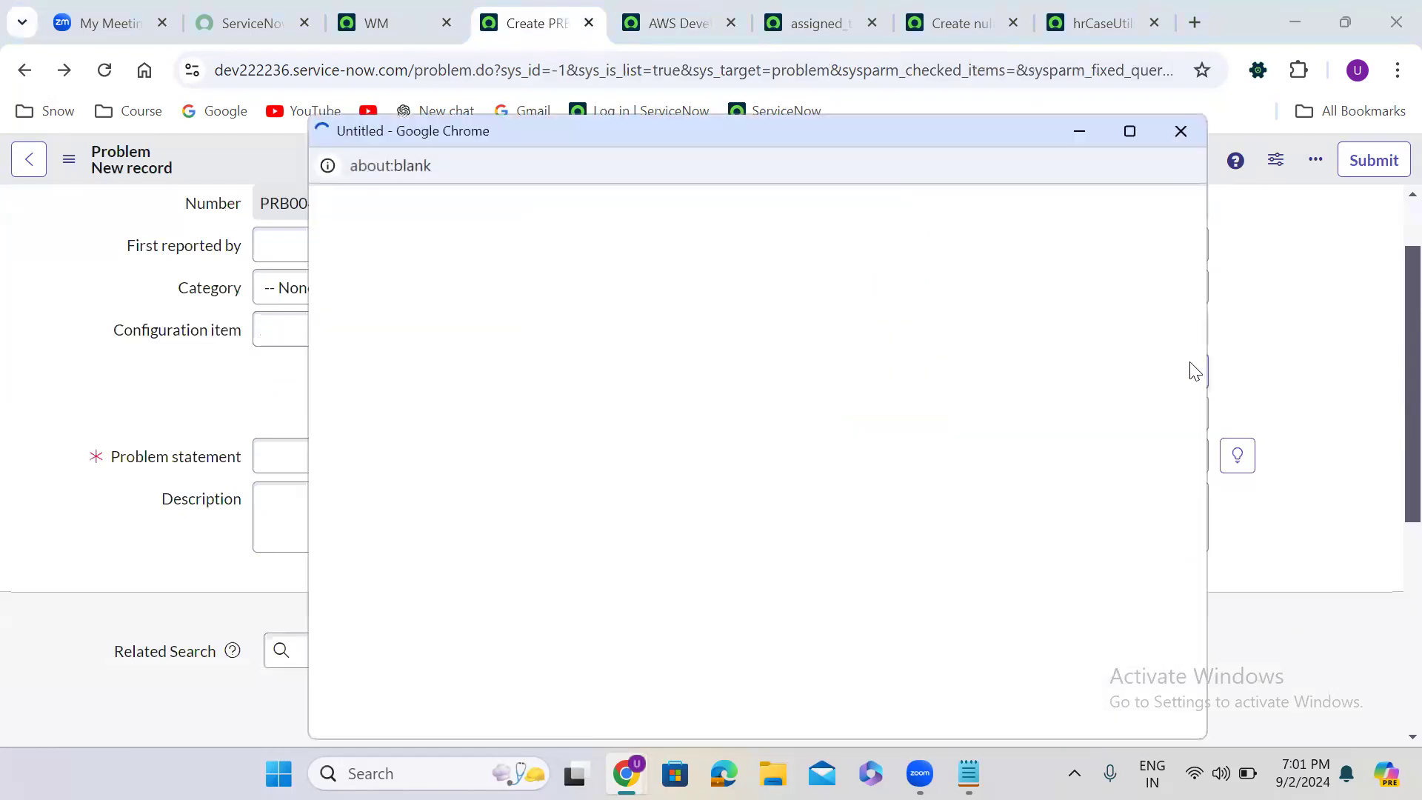
pyautogui.click(457, 468)
pyautogui.click(1176, 415)
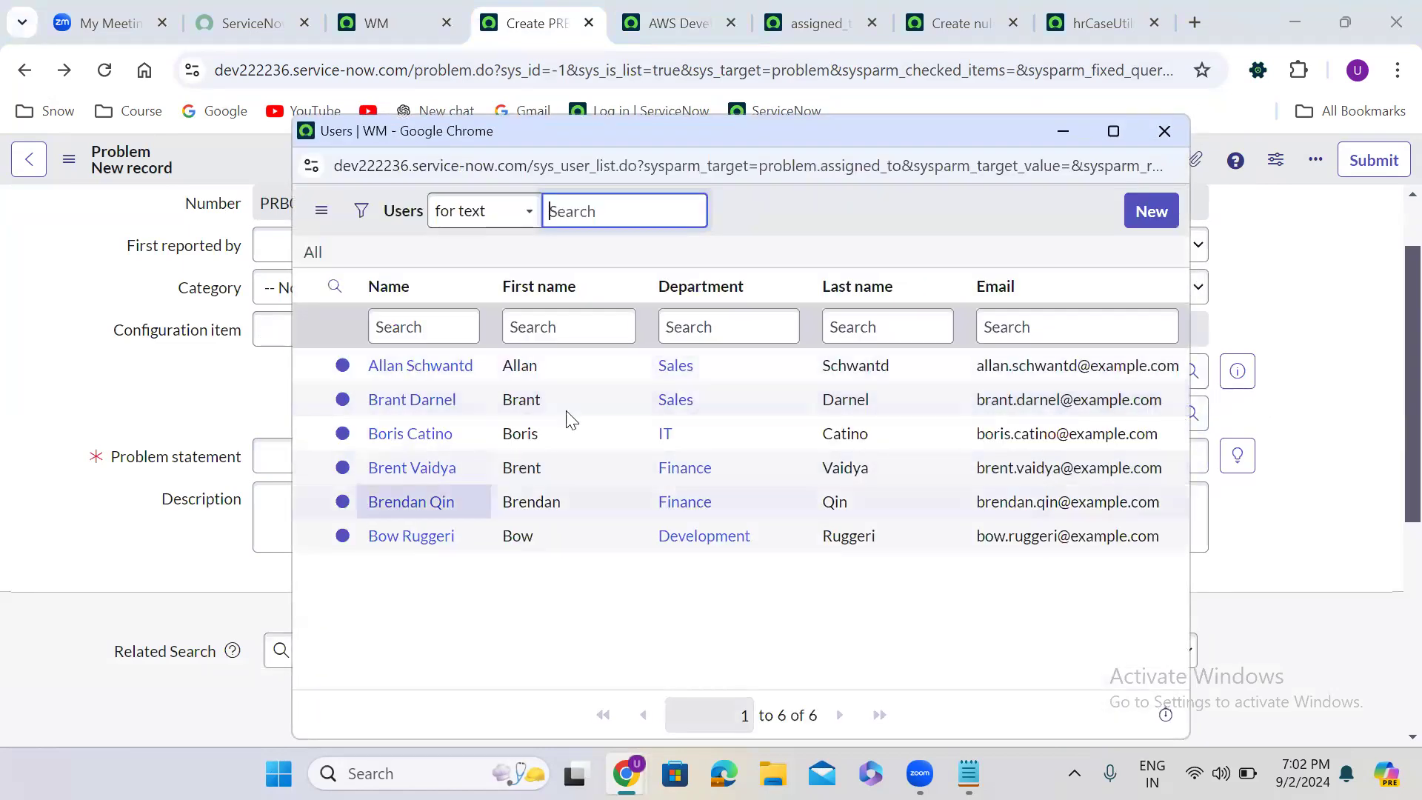
pyautogui.click(1164, 131)
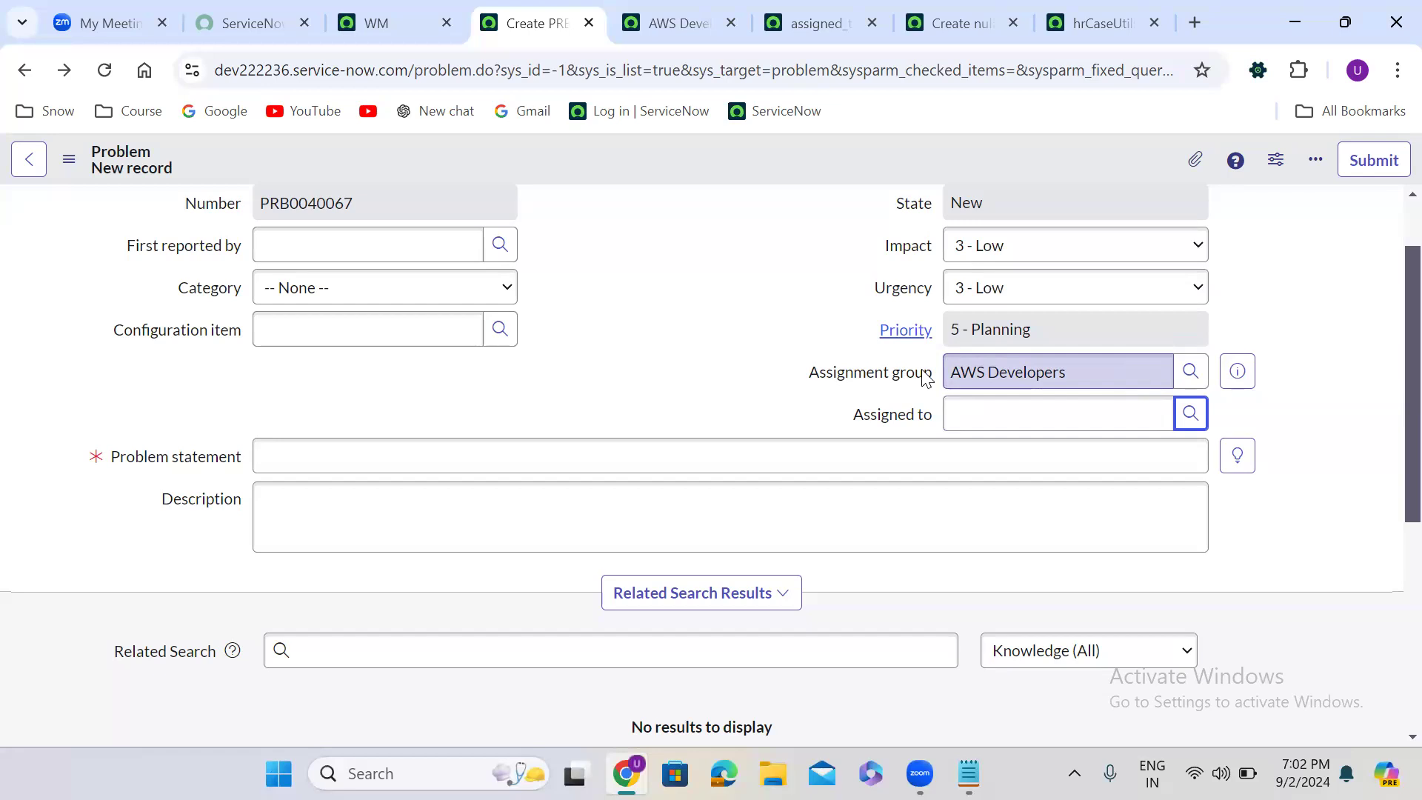
pyautogui.click(649, 257)
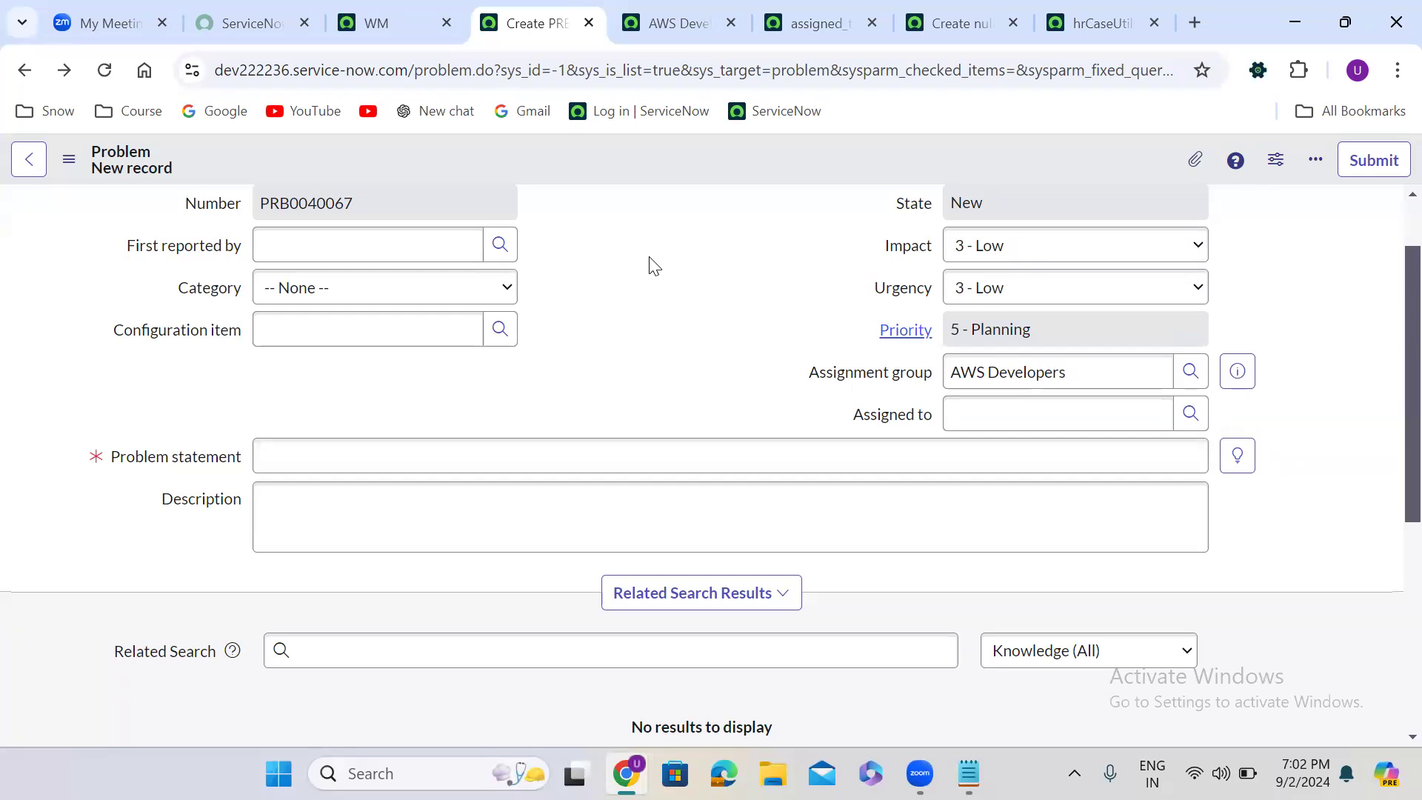
pyautogui.scroll(1, 653, 266)
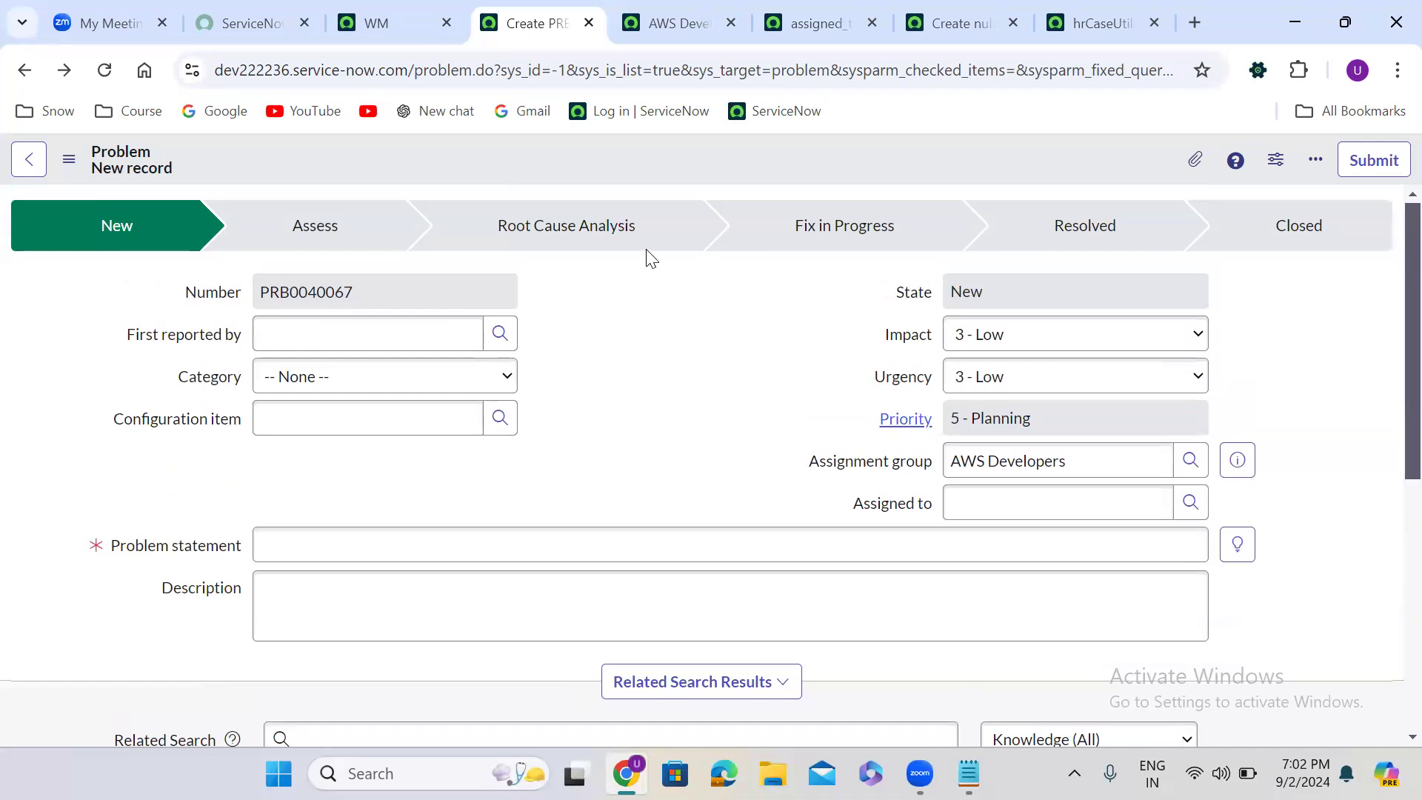
# - Close the unsaved Problem record's tab, discarding its changes, and dismiss the notice on the AWS Developers group record
pyautogui.click(589, 24)
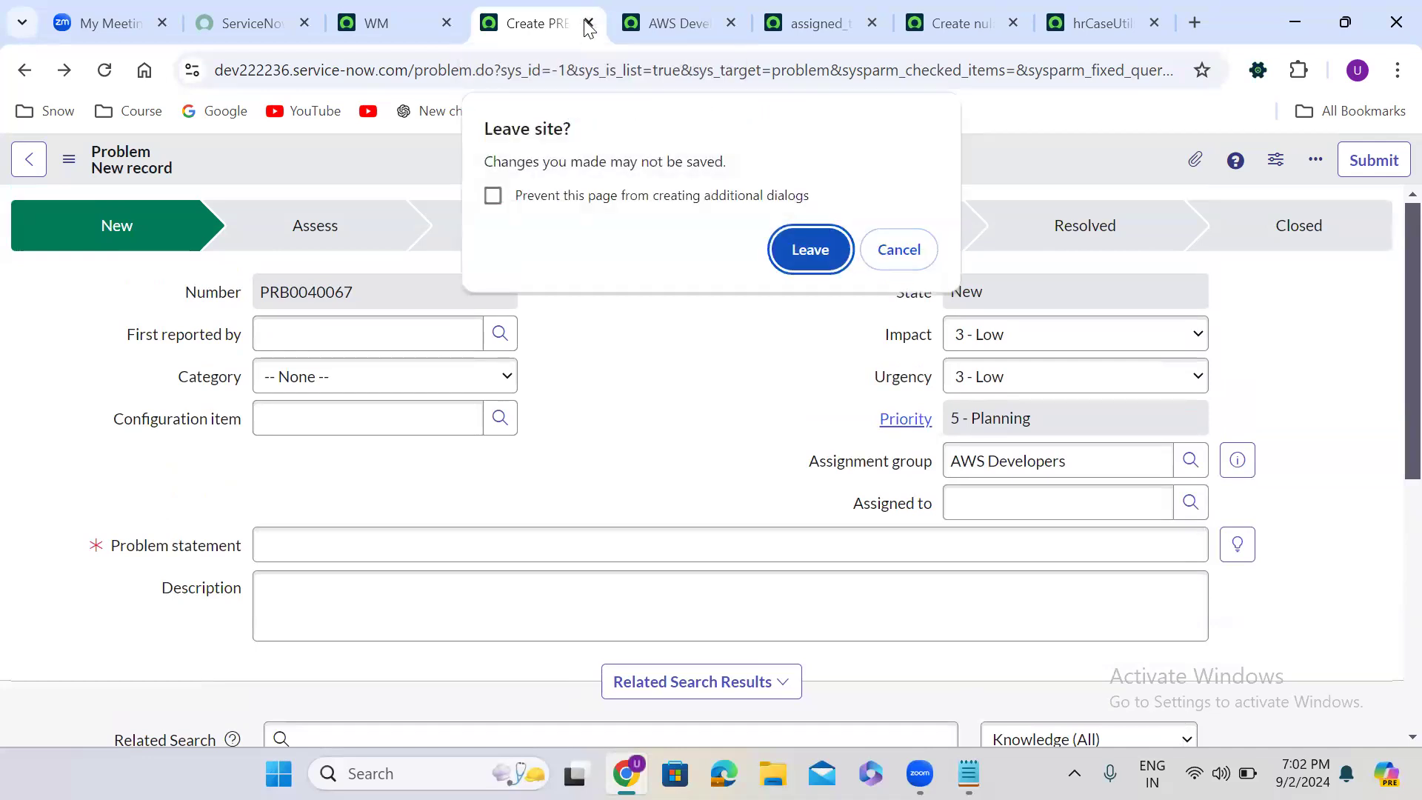
pyautogui.click(800, 250)
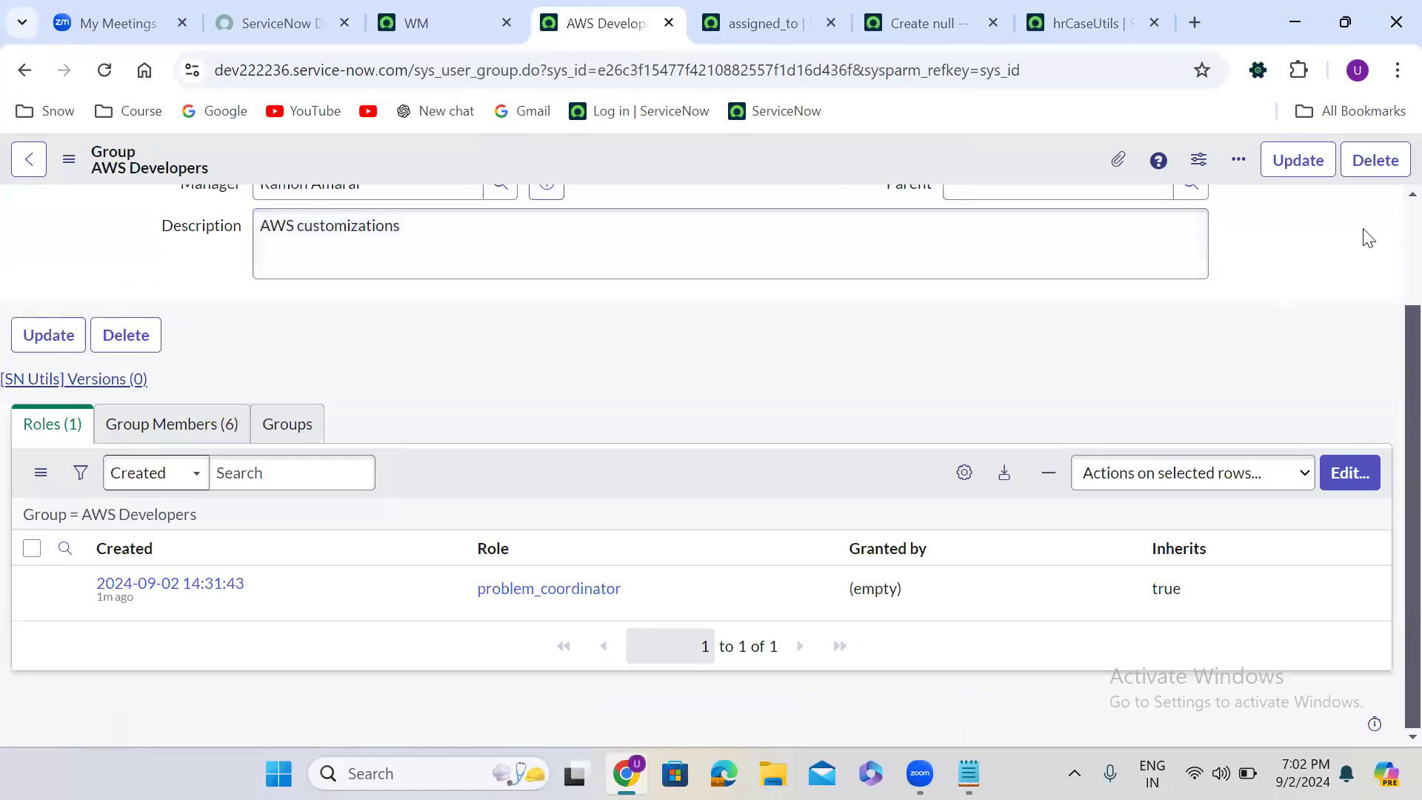
pyautogui.scroll(2, 1388, 221)
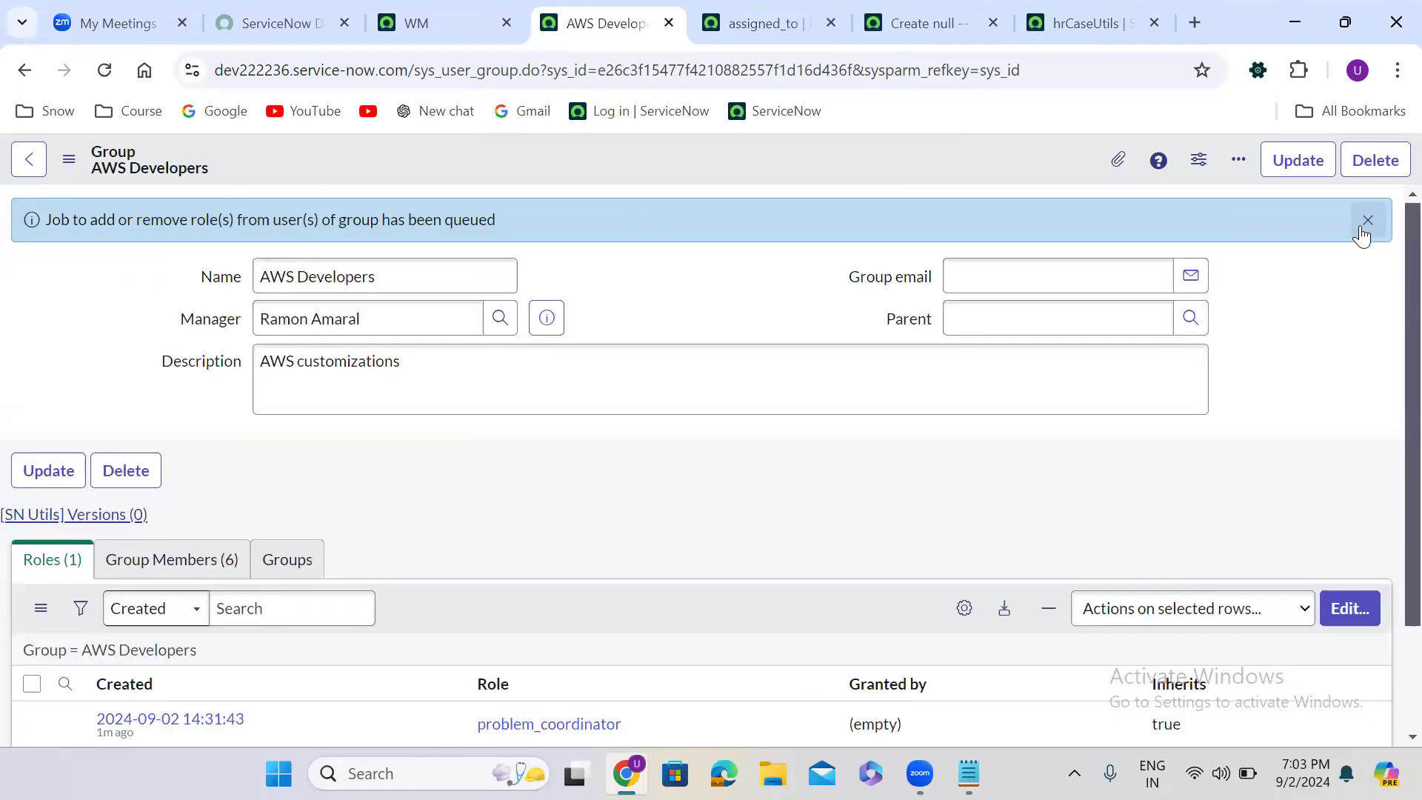
pyautogui.click(1367, 220)
# - Close the tab with the problem table's assigned_to override and return to the AWS Developers group record
pyautogui.click(737, 9)
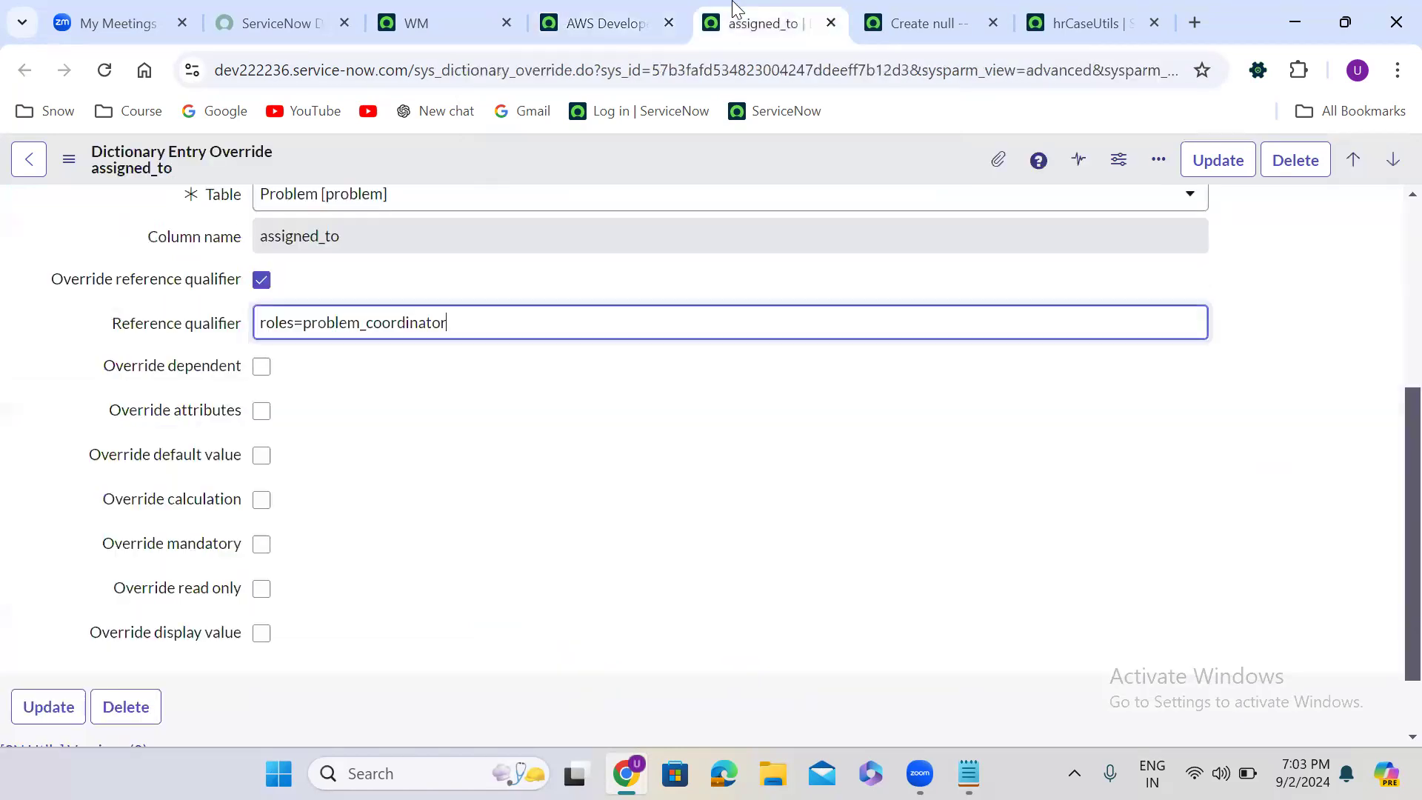
pyautogui.click(830, 23)
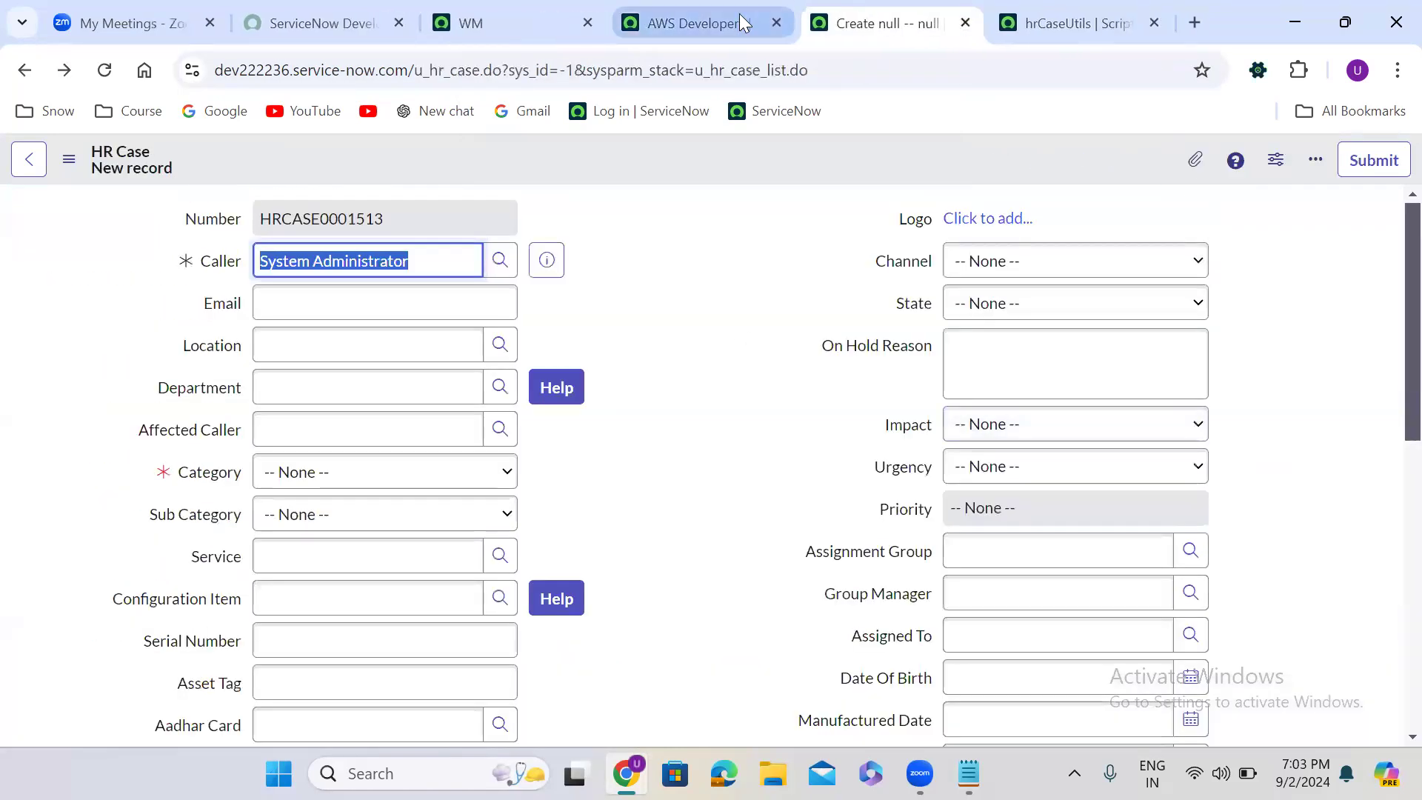
pyautogui.click(692, 23)
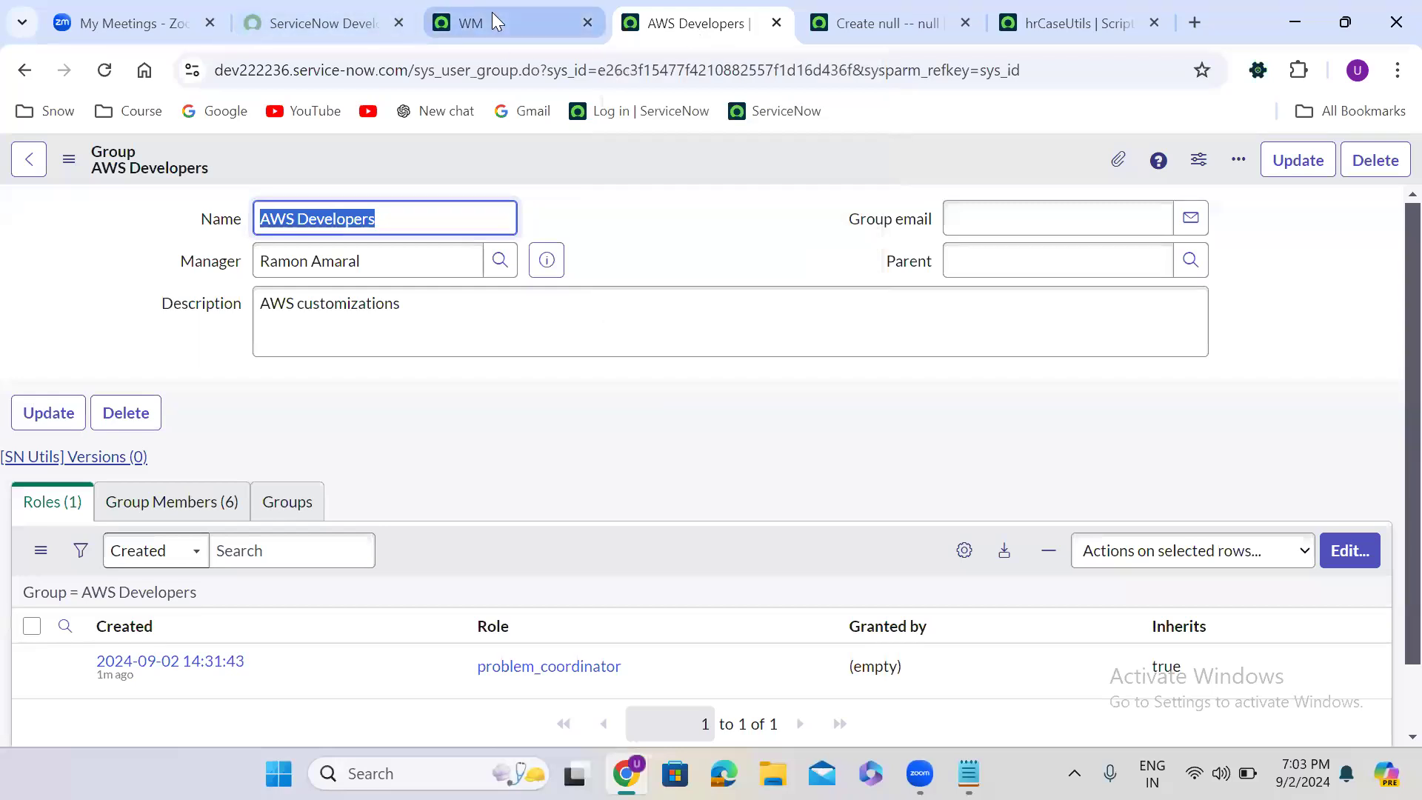
pyautogui.moveTo(492, 12)
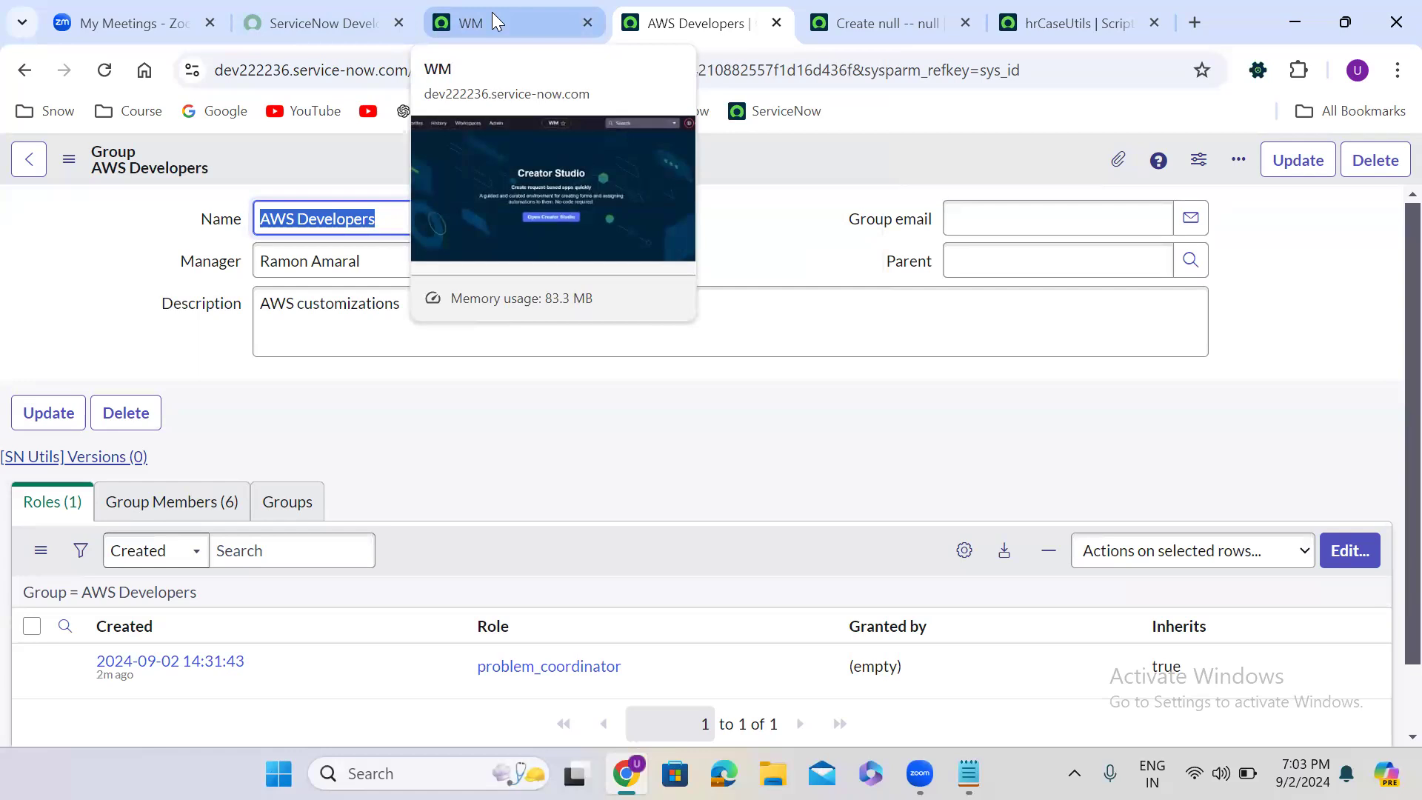
# - Search the navigator for "hr case" and open HR Case Management's Create New form in a new browser tab
pyautogui.click(491, 11)
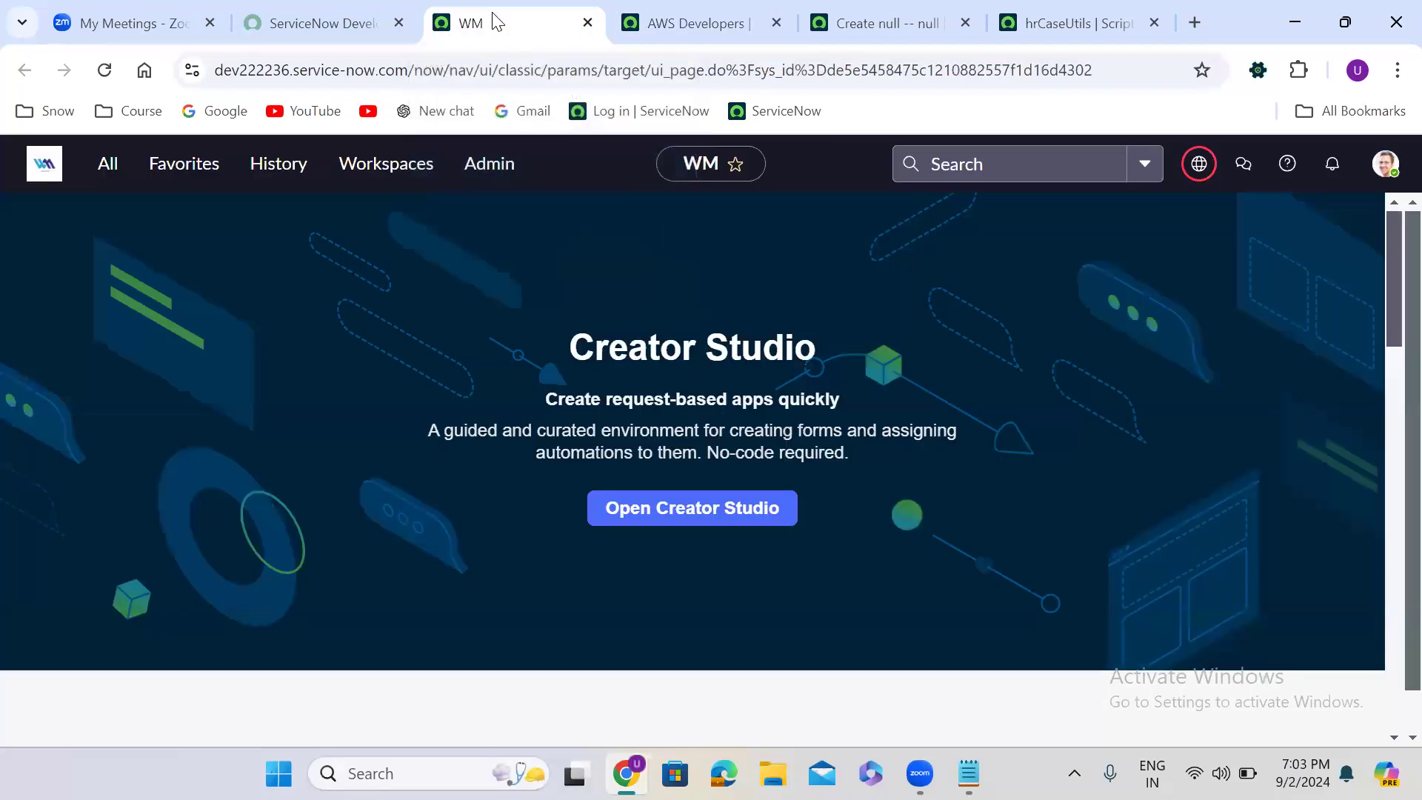
pyautogui.click(112, 167)
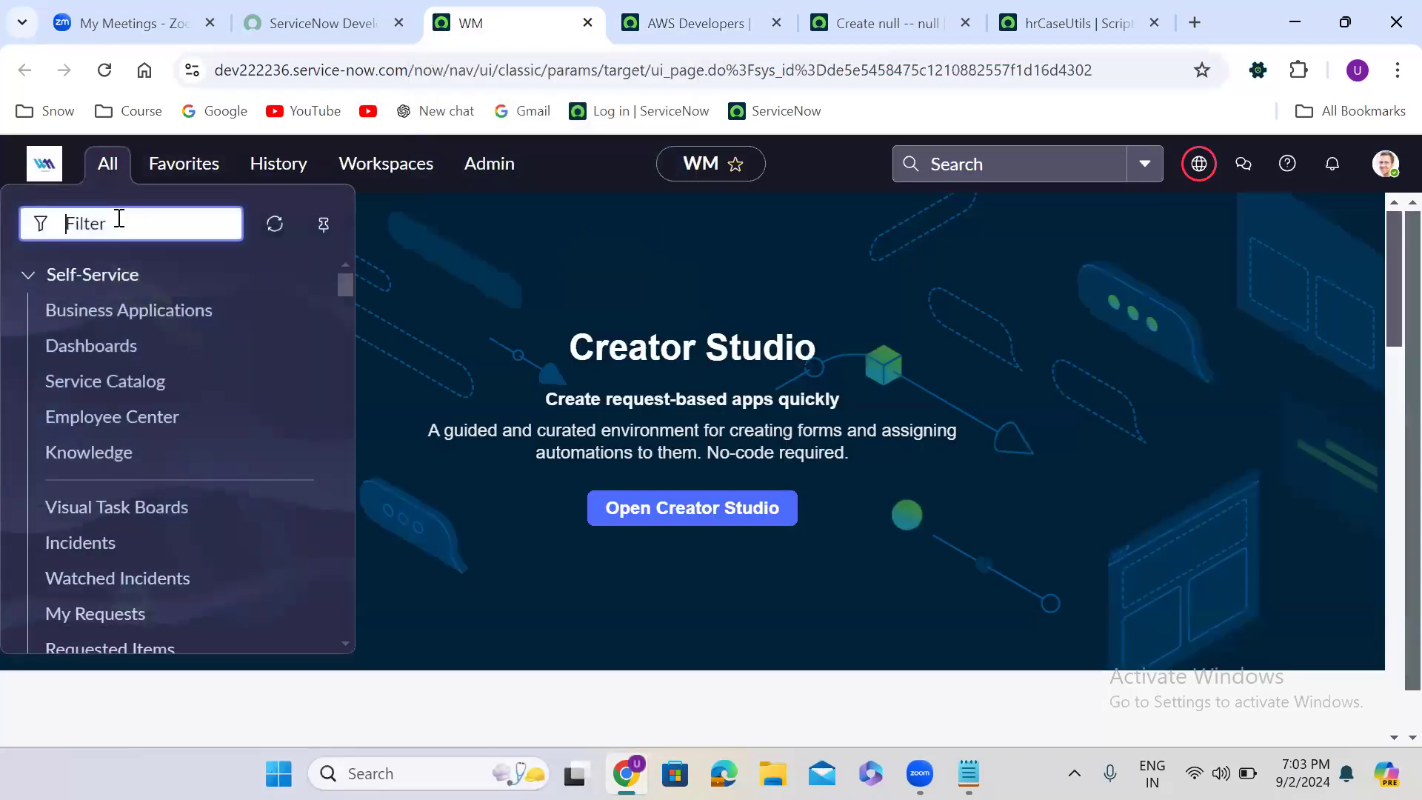
pyautogui.write('hr case')
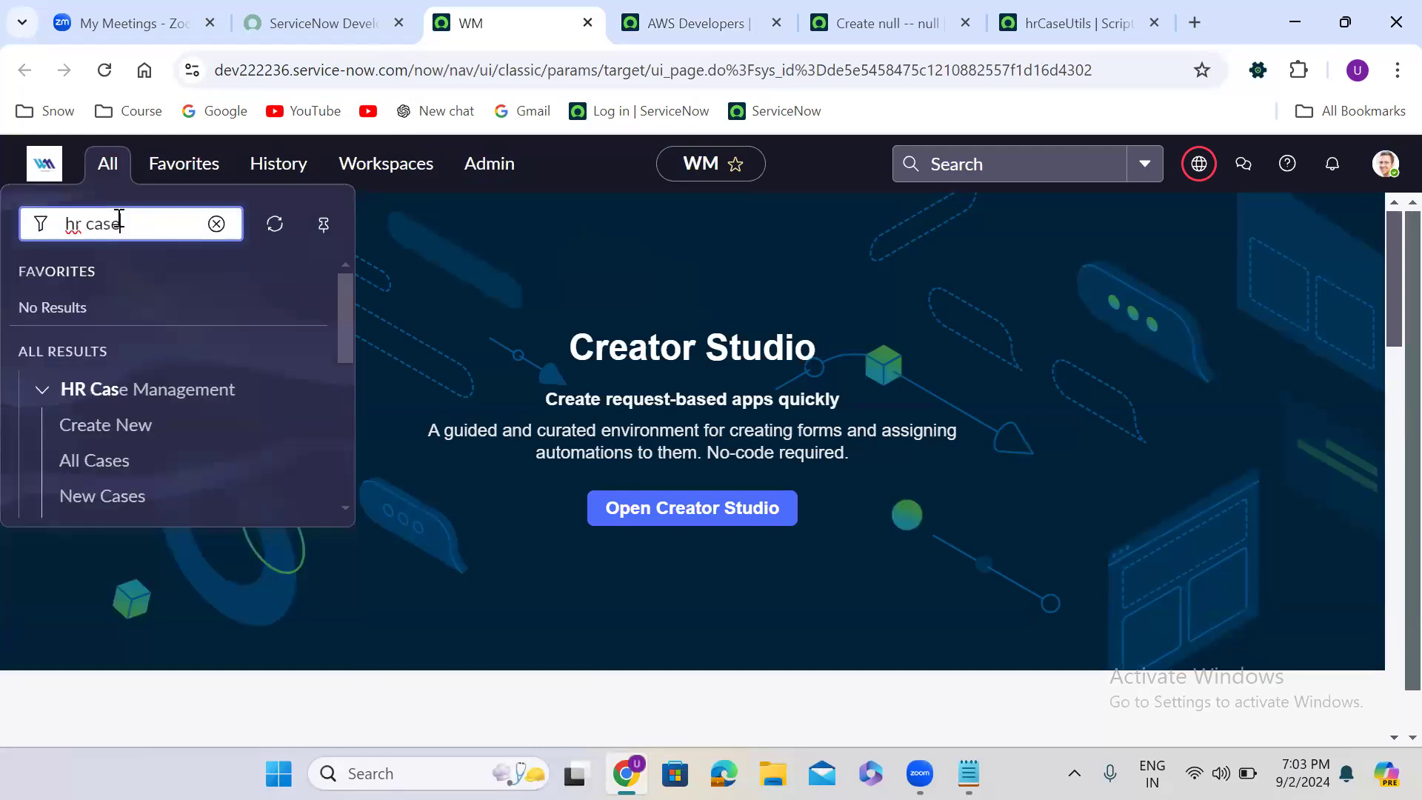
pyautogui.rightClick(105, 434)
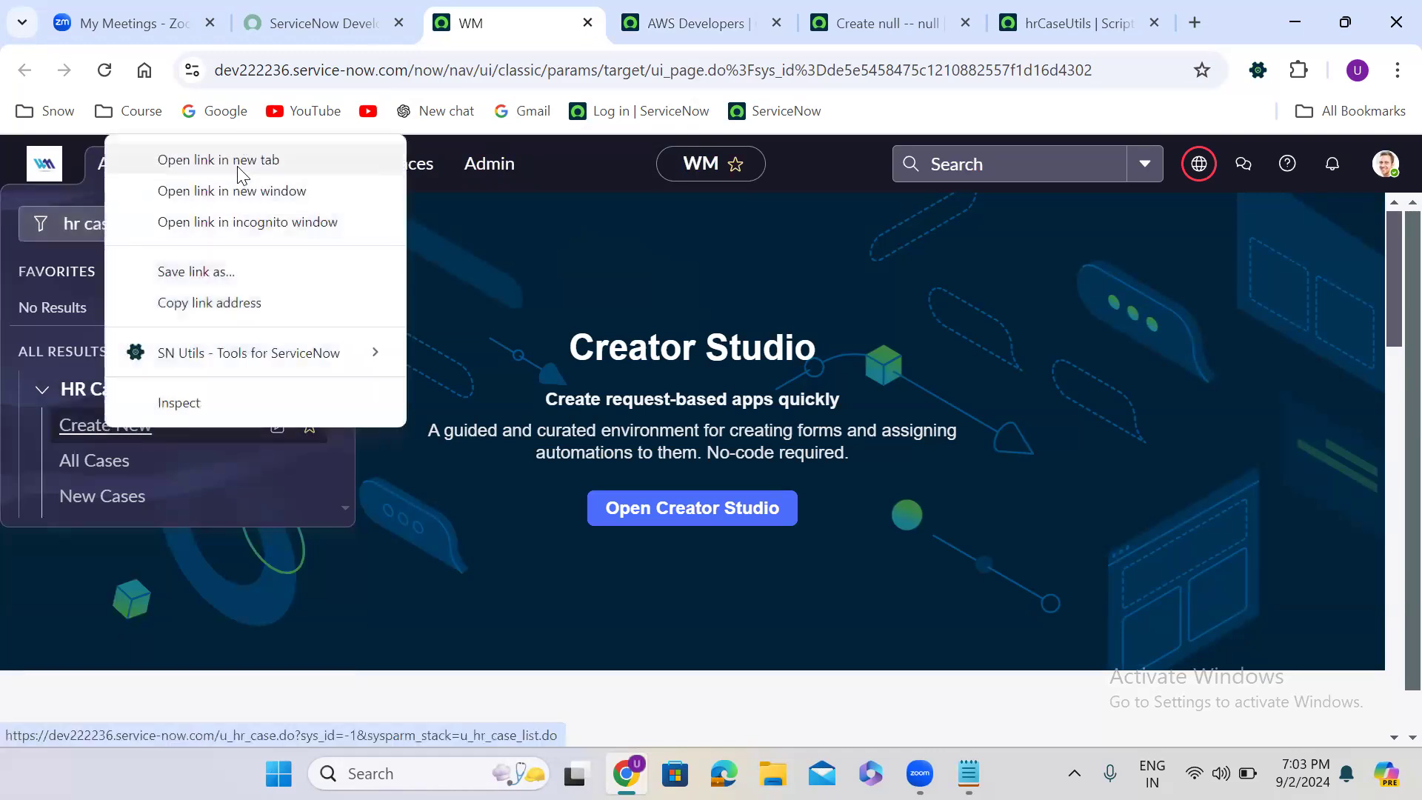
pyautogui.click(274, 168)
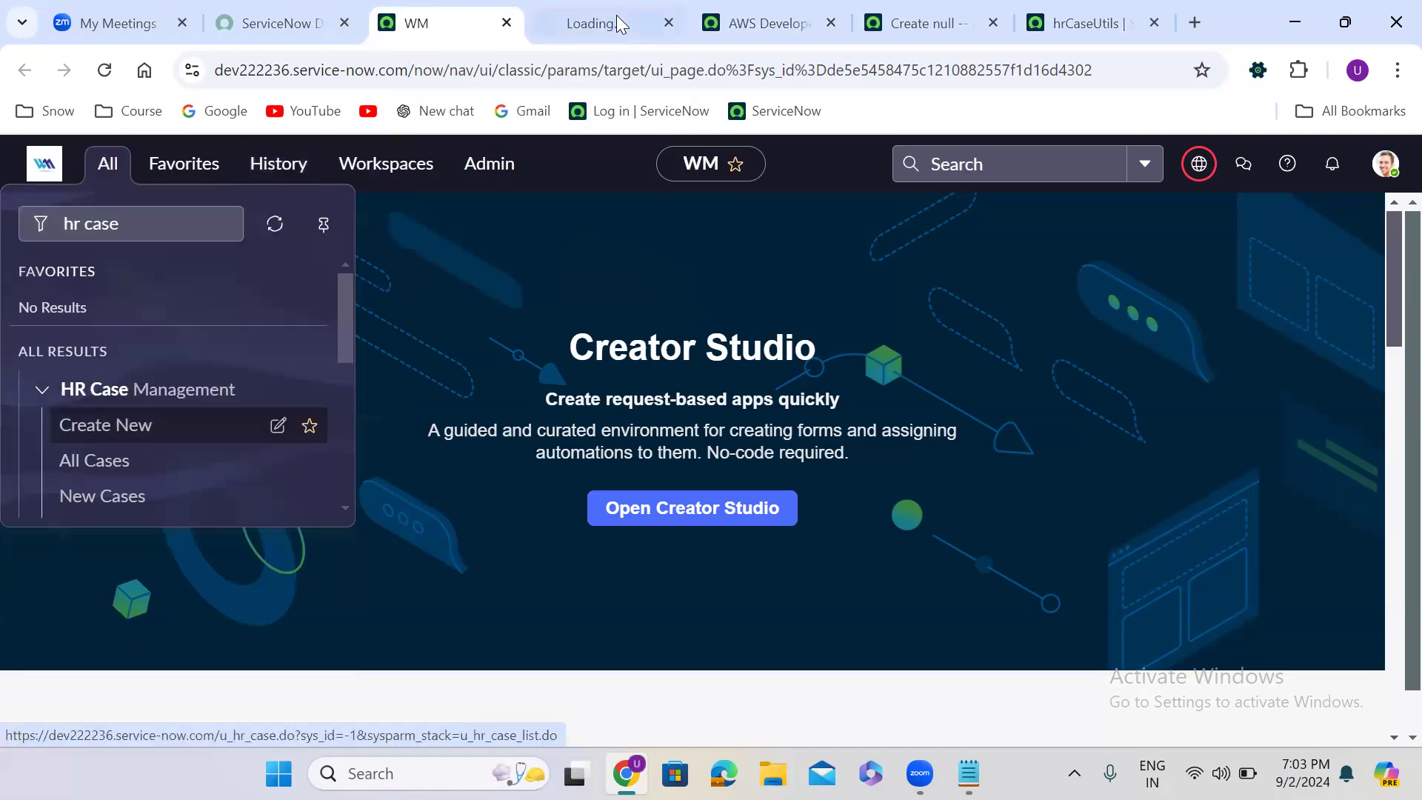
pyautogui.click(615, 16)
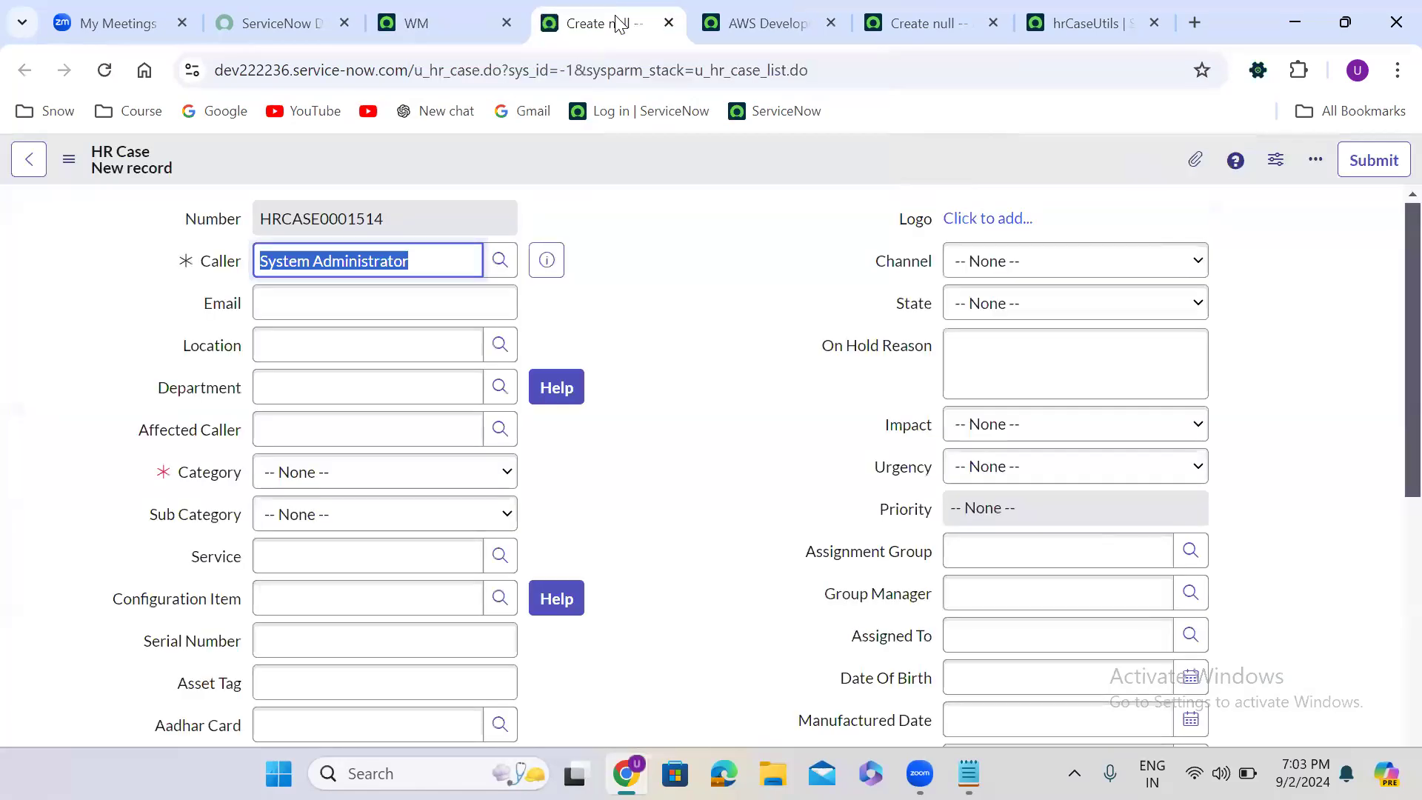
pyautogui.click(637, 275)
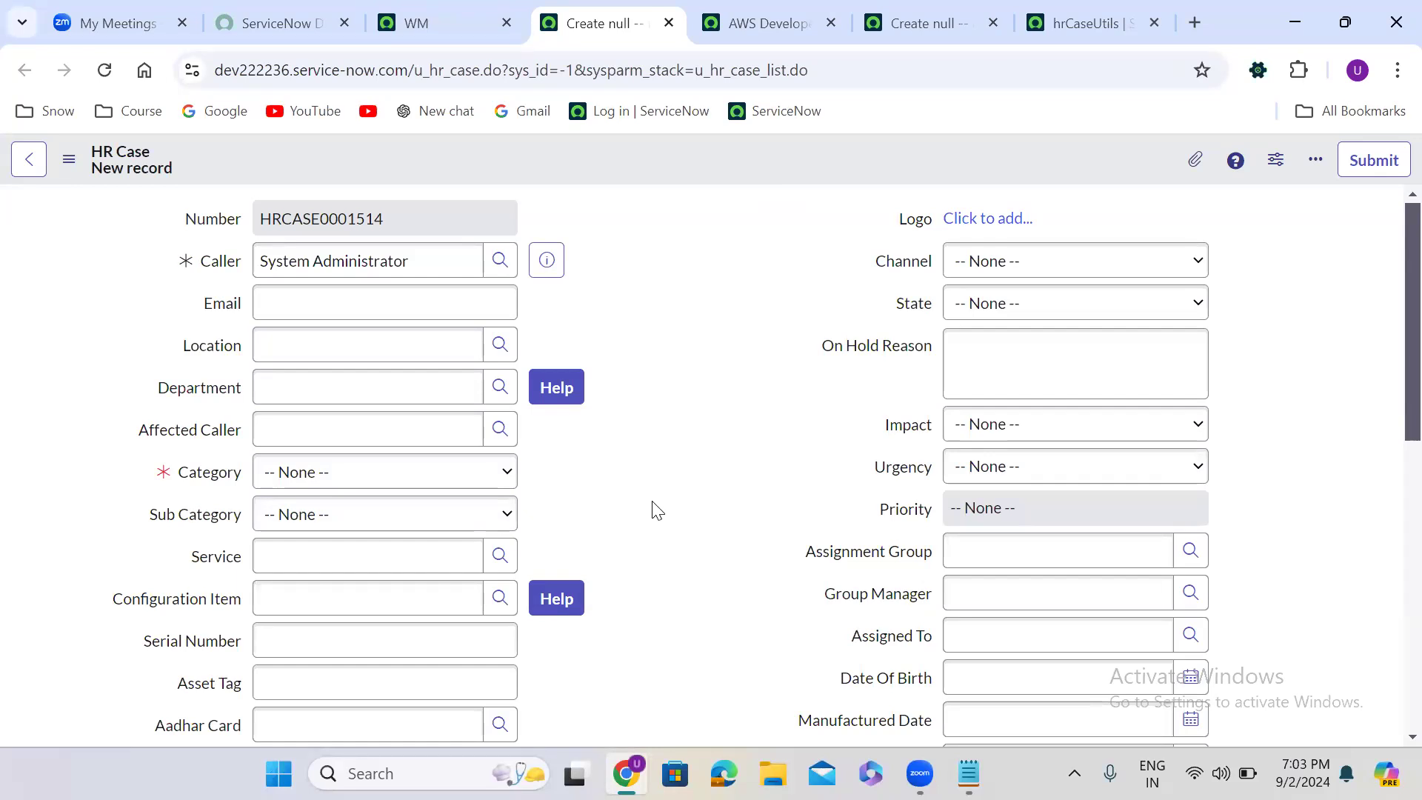
# - Add the HR department user from the user lookup to the new HR case's Watch List and lock the list
pyautogui.scroll(-6, 655, 511)
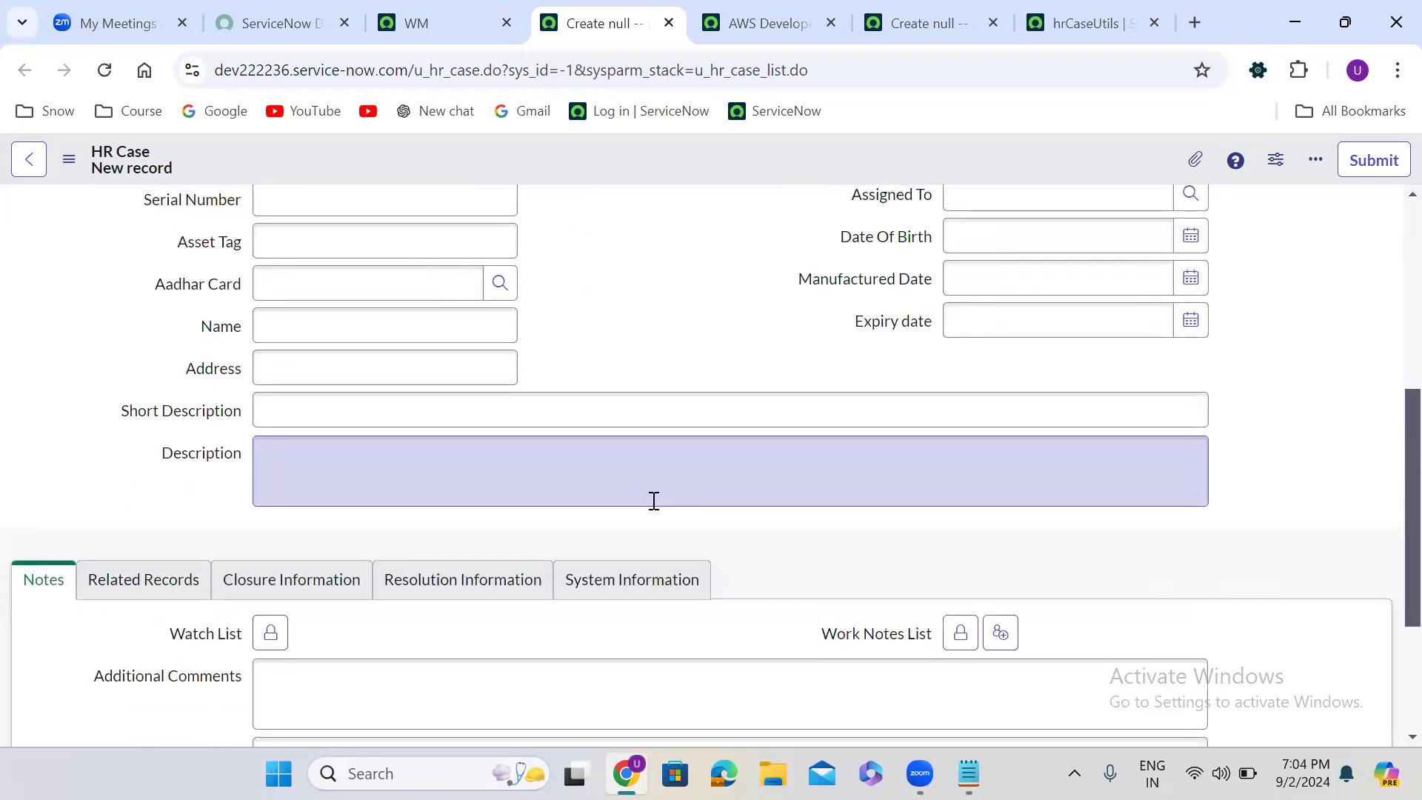
pyautogui.scroll(6, 656, 503)
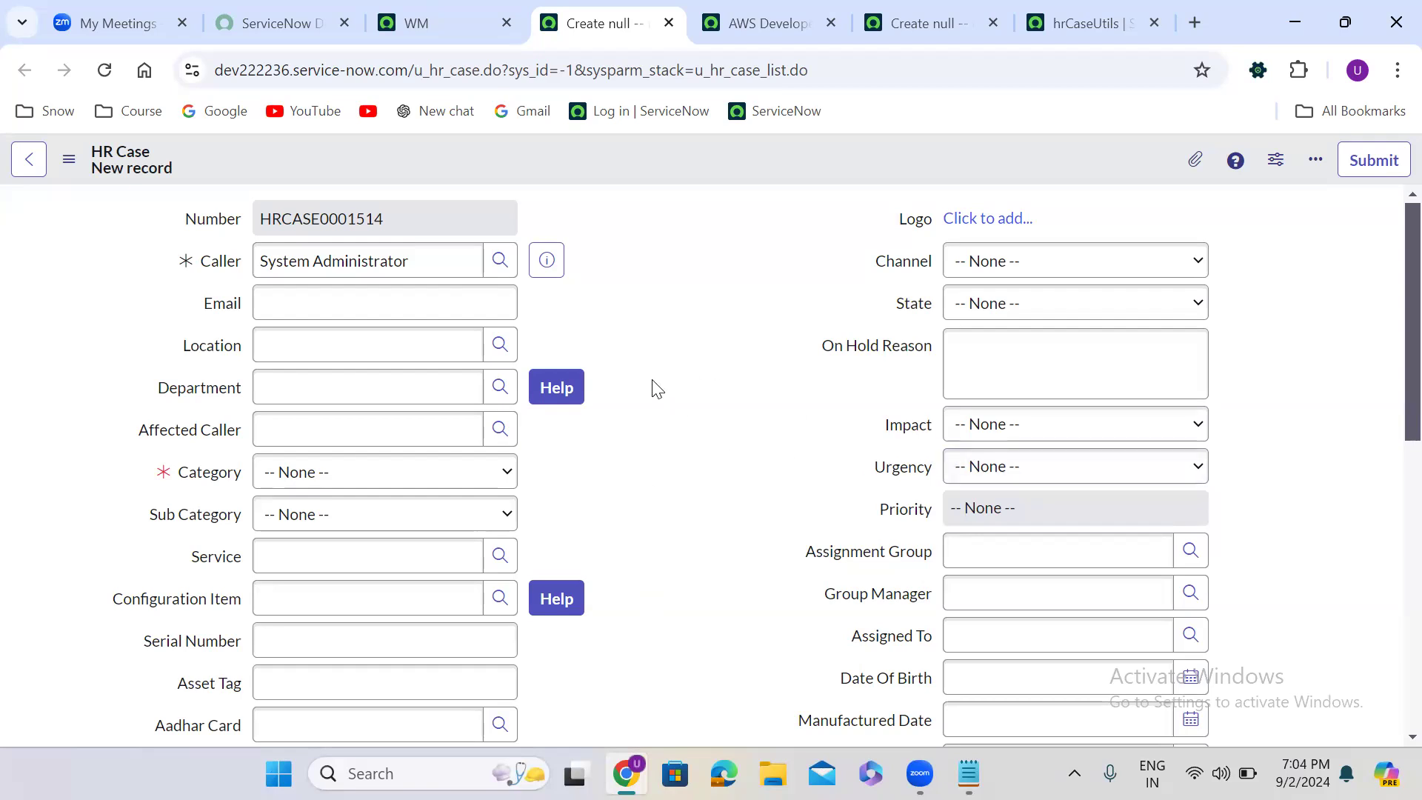
pyautogui.scroll(-8, 656, 388)
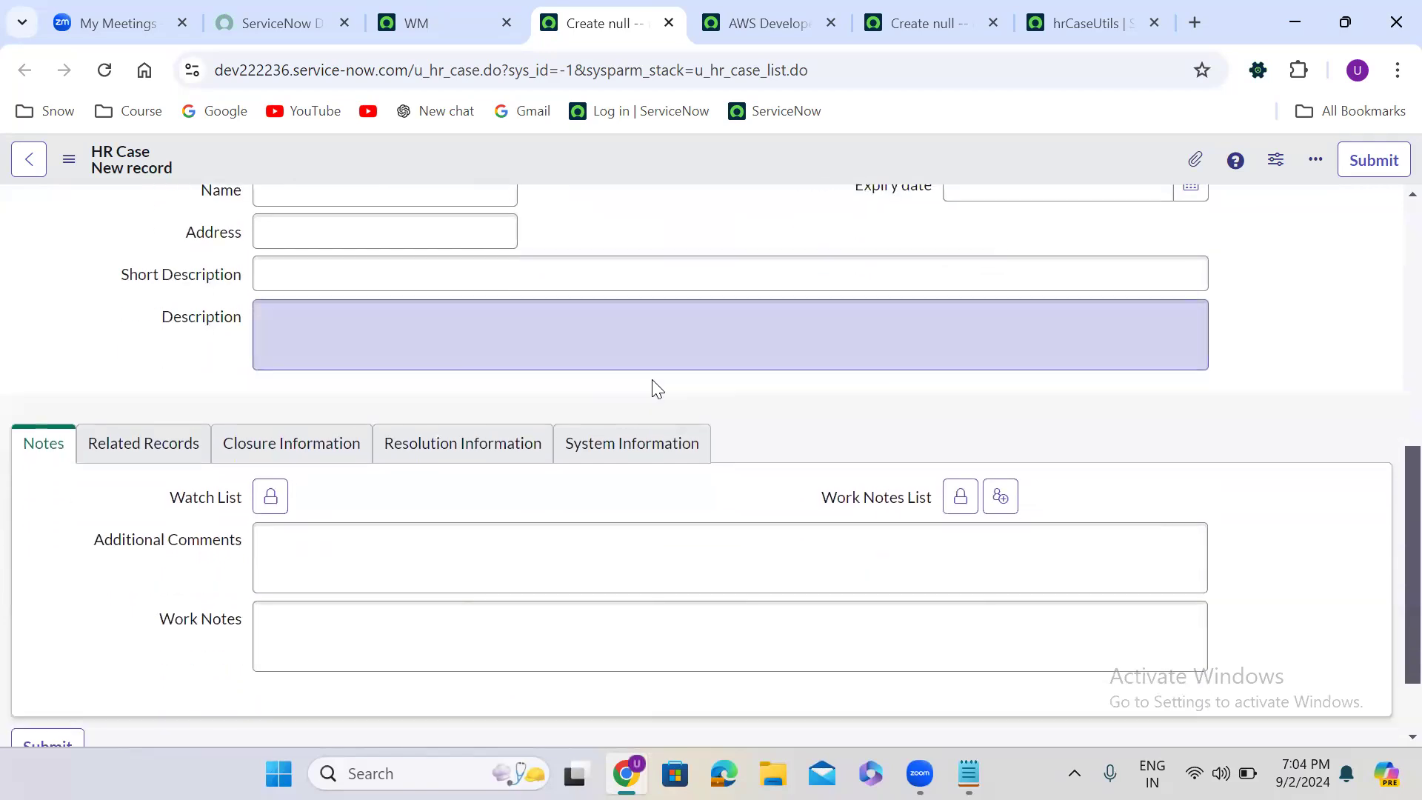
pyautogui.click(271, 497)
pyautogui.click(500, 694)
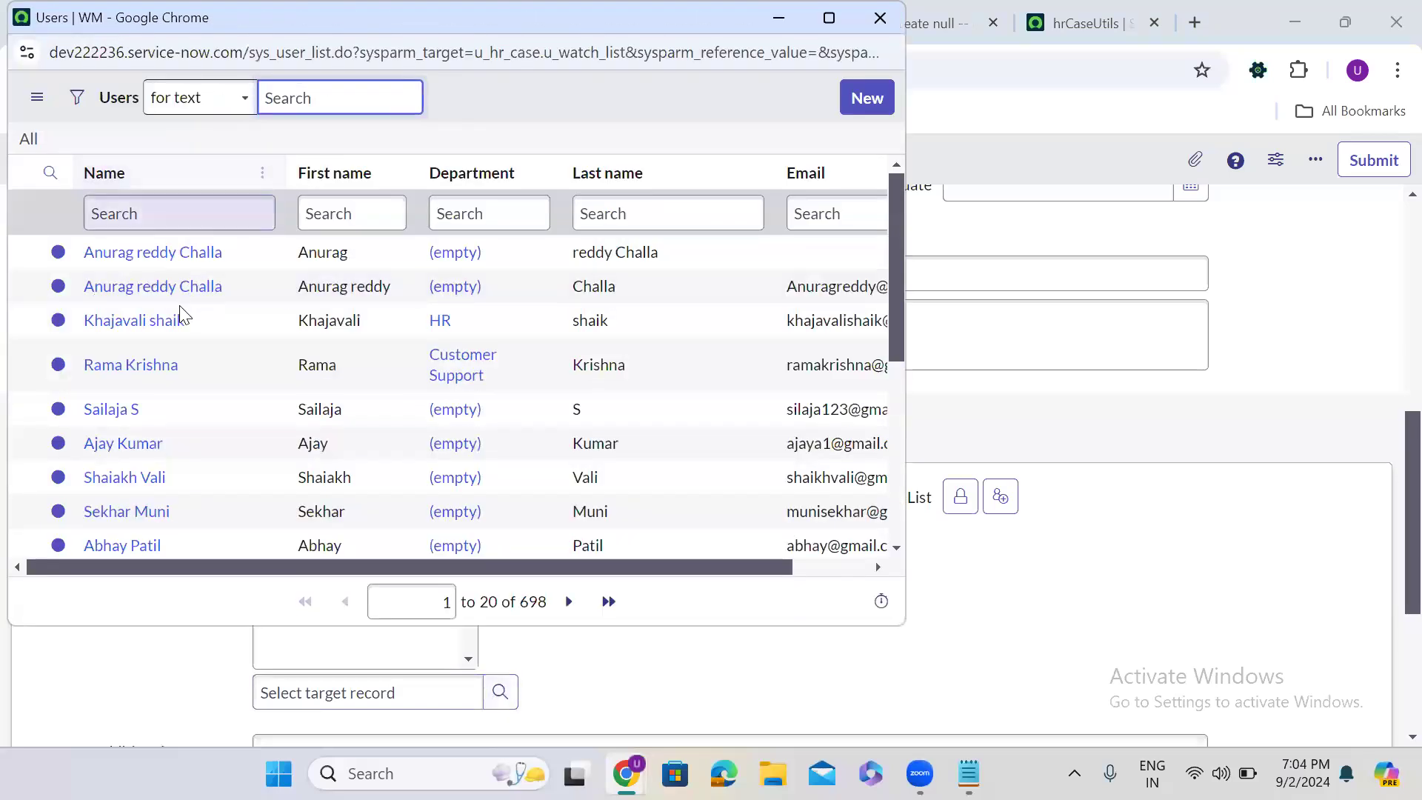
pyautogui.click(144, 323)
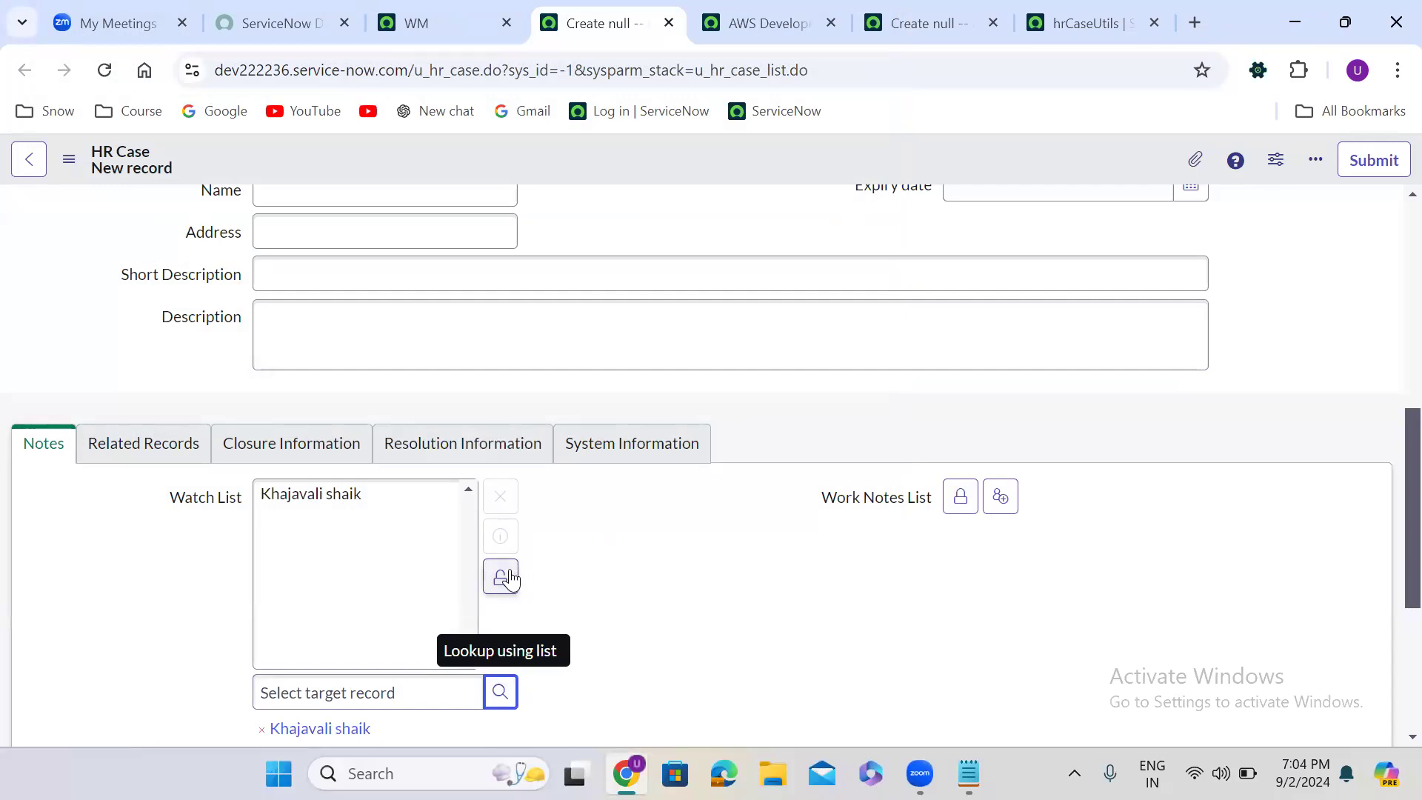
pyautogui.click(509, 579)
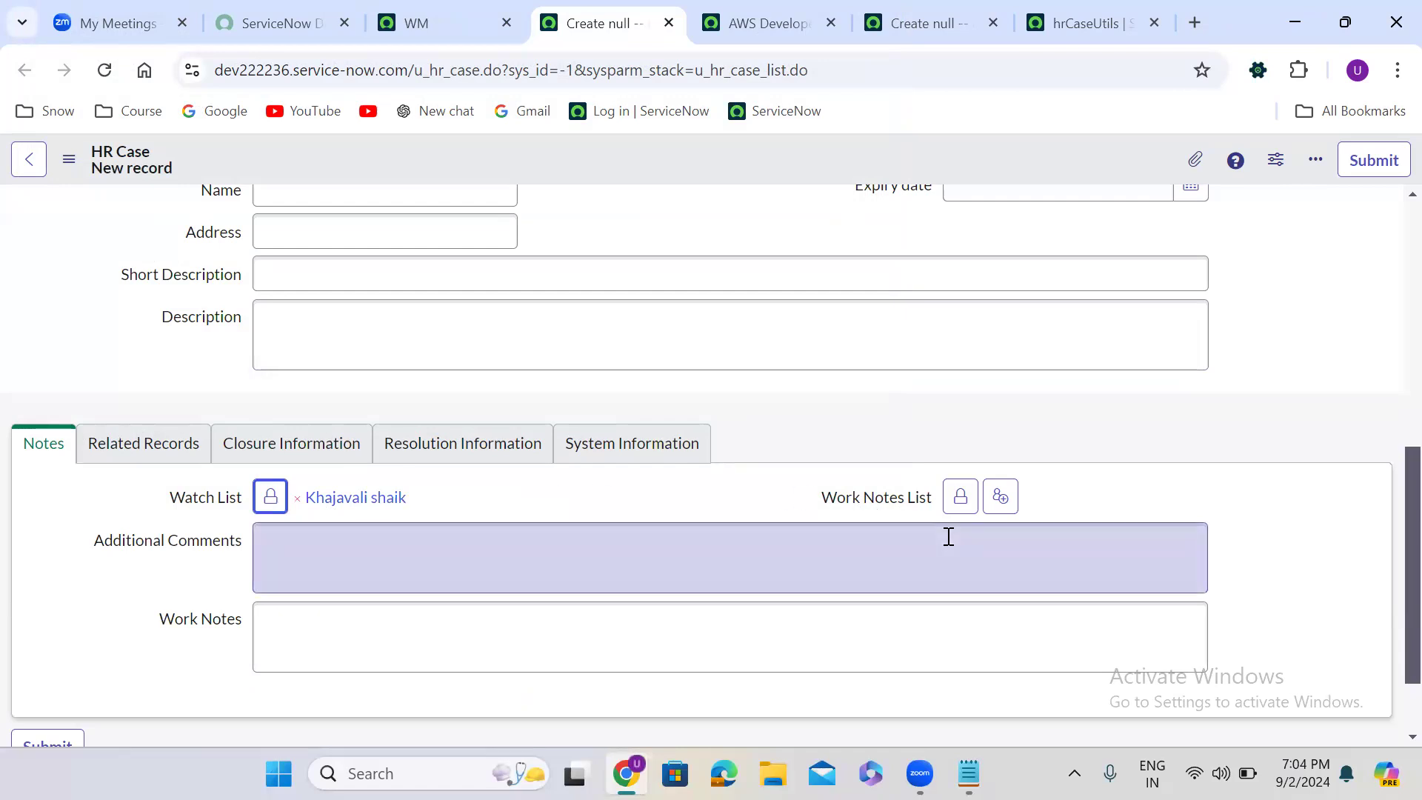
# - Unlock the Work Notes List and enter the first three letters of the watch-list user's name as its target record
pyautogui.click(960, 498)
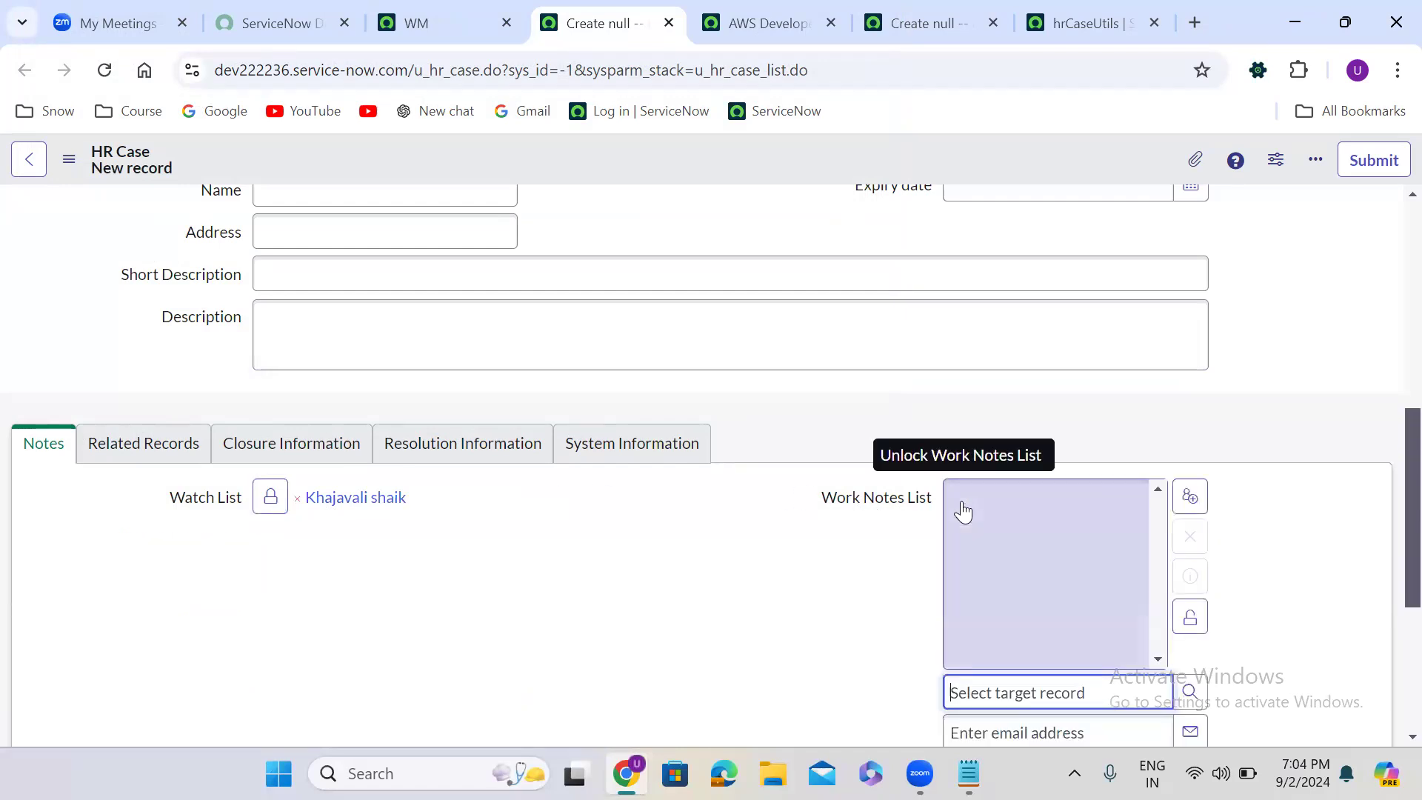
pyautogui.write('k')
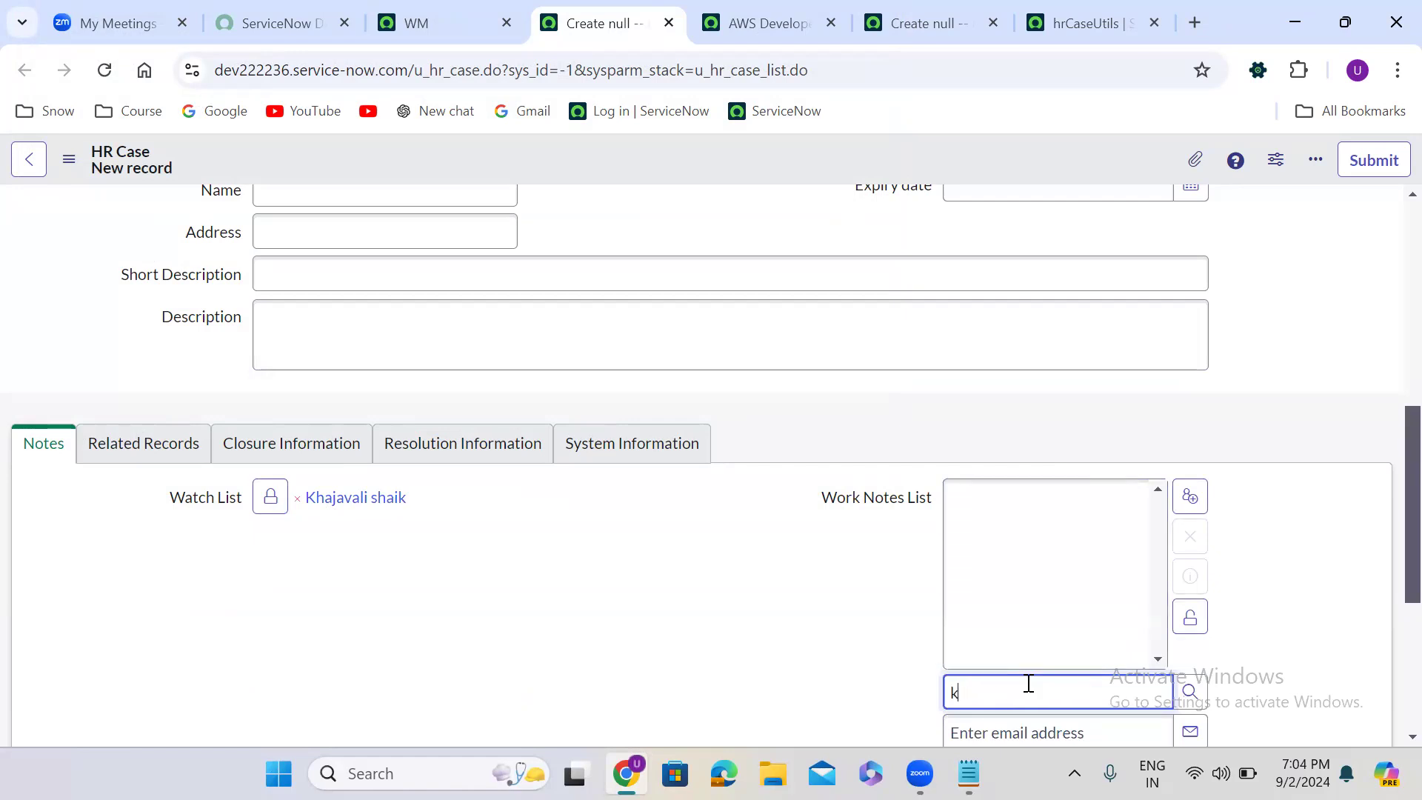
pyautogui.write('ha')
pyautogui.scroll(-3, 1390, 585)
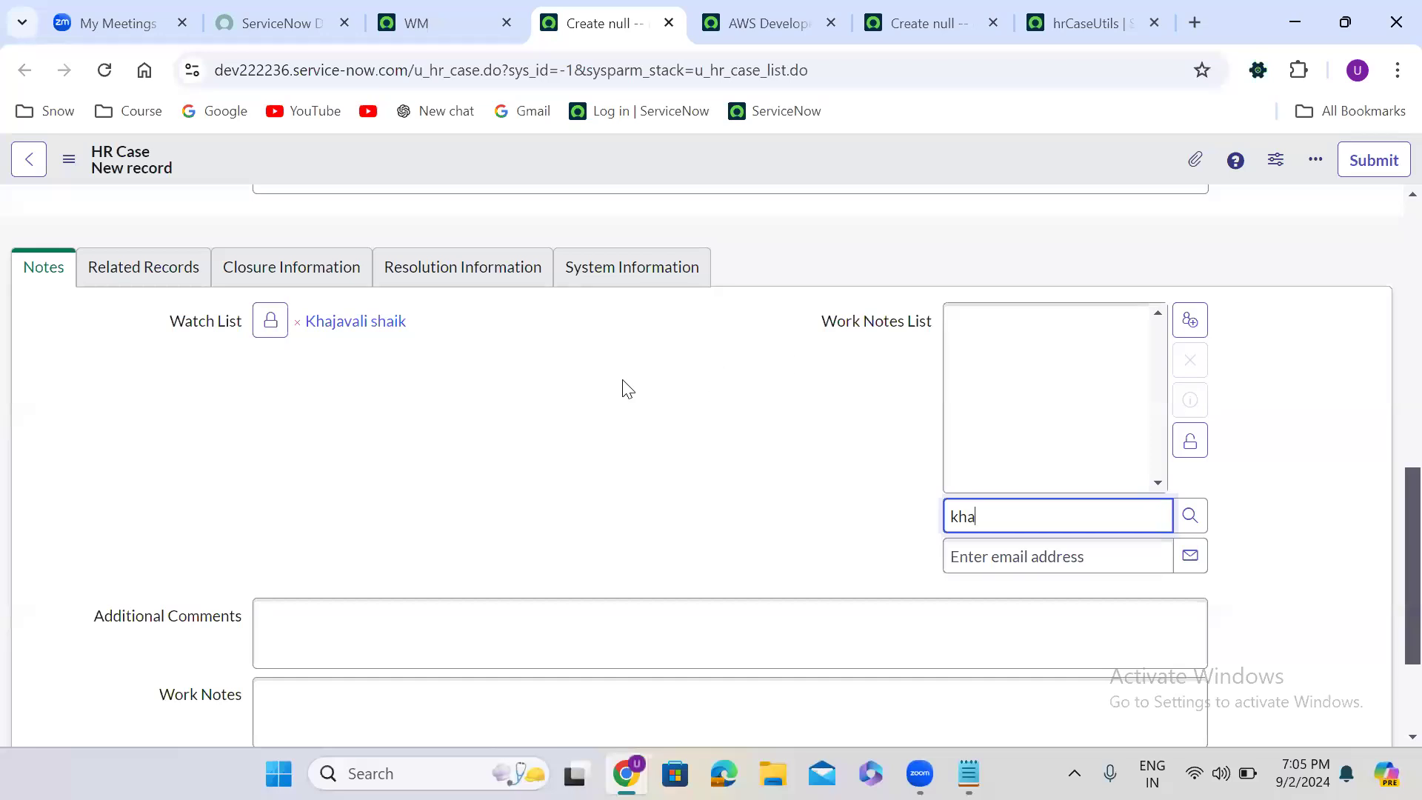
# - Replace the HR case's Caller with the same user as in the Watch List, chosen from the name suggestions
pyautogui.scroll(15, 628, 389)
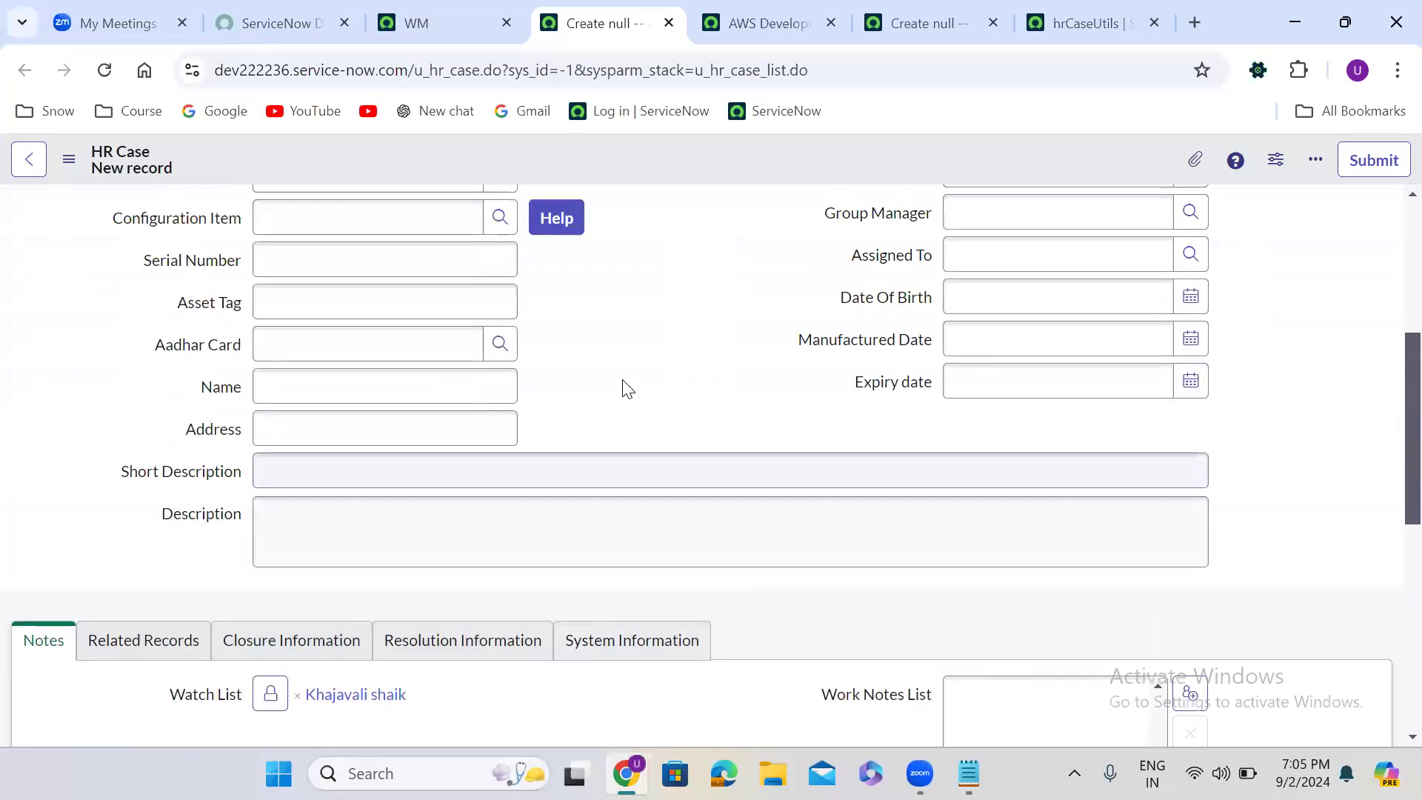
pyautogui.click(390, 264)
pyautogui.doubleClick(391, 264)
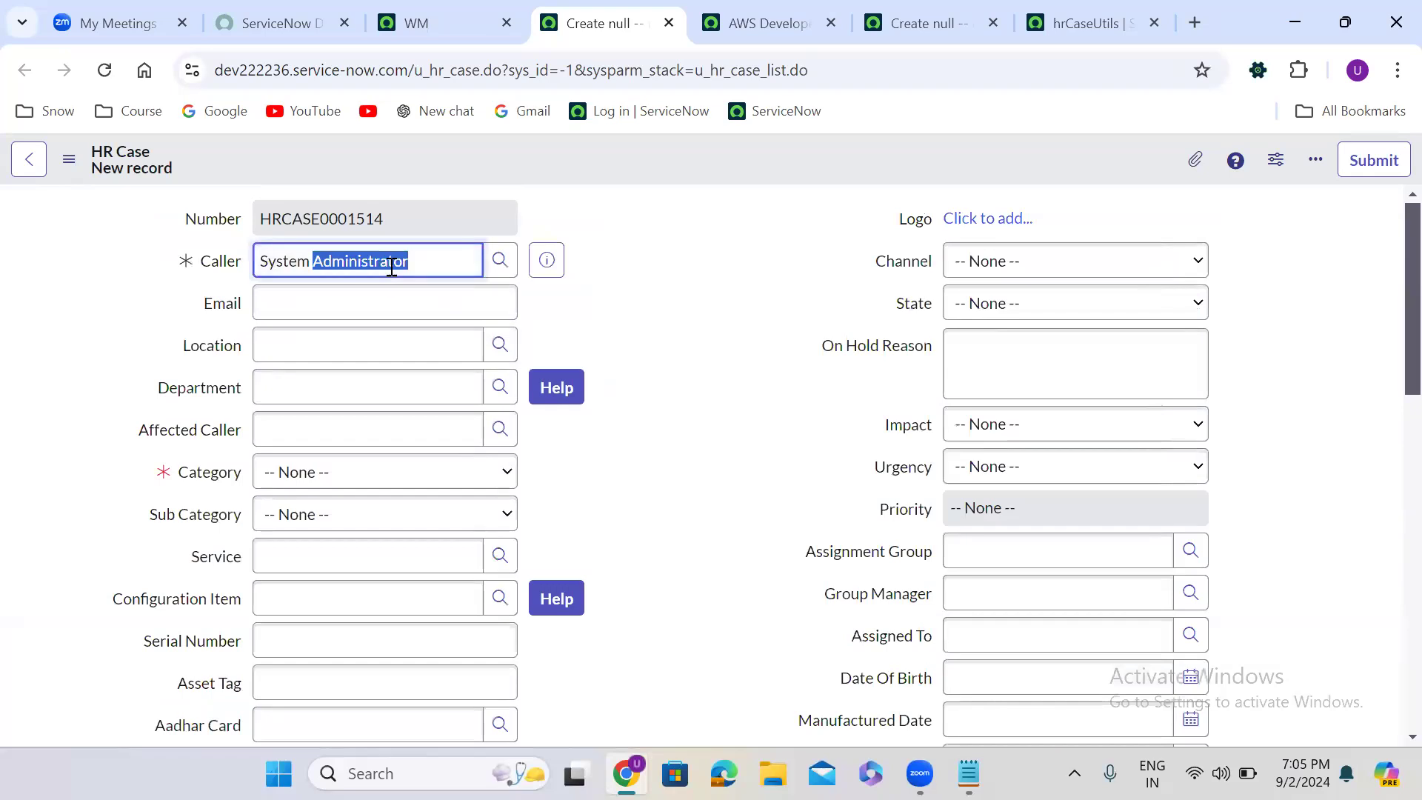
pyautogui.press('BackSpace')
pyautogui.press('BackSpace')
pyautogui.press('BackSpace')
pyautogui.press('BackSpace')
pyautogui.press('BackSpace')
pyautogui.press('BackSpace')
pyautogui.press('BackSpace')
pyautogui.press('BackSpace')
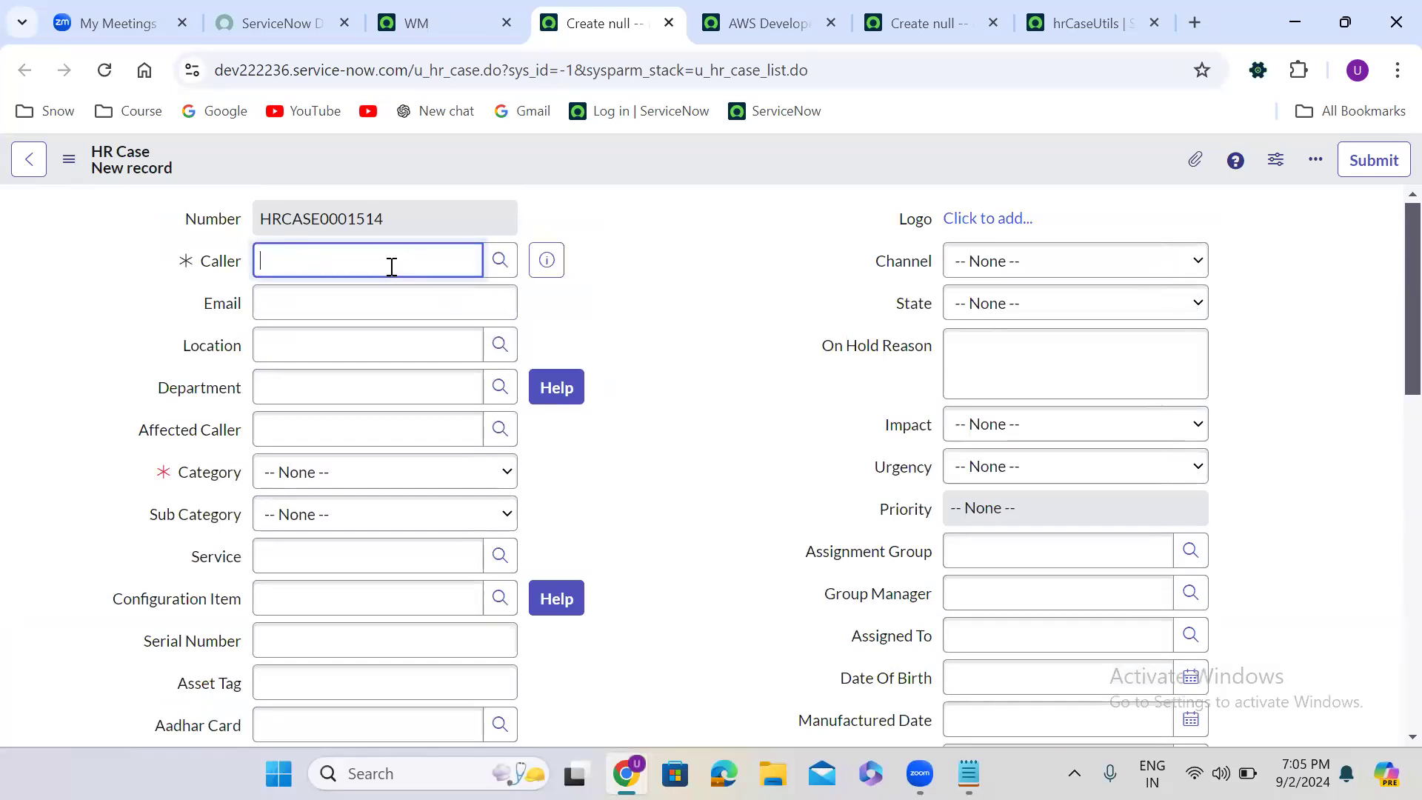
pyautogui.write('kha')
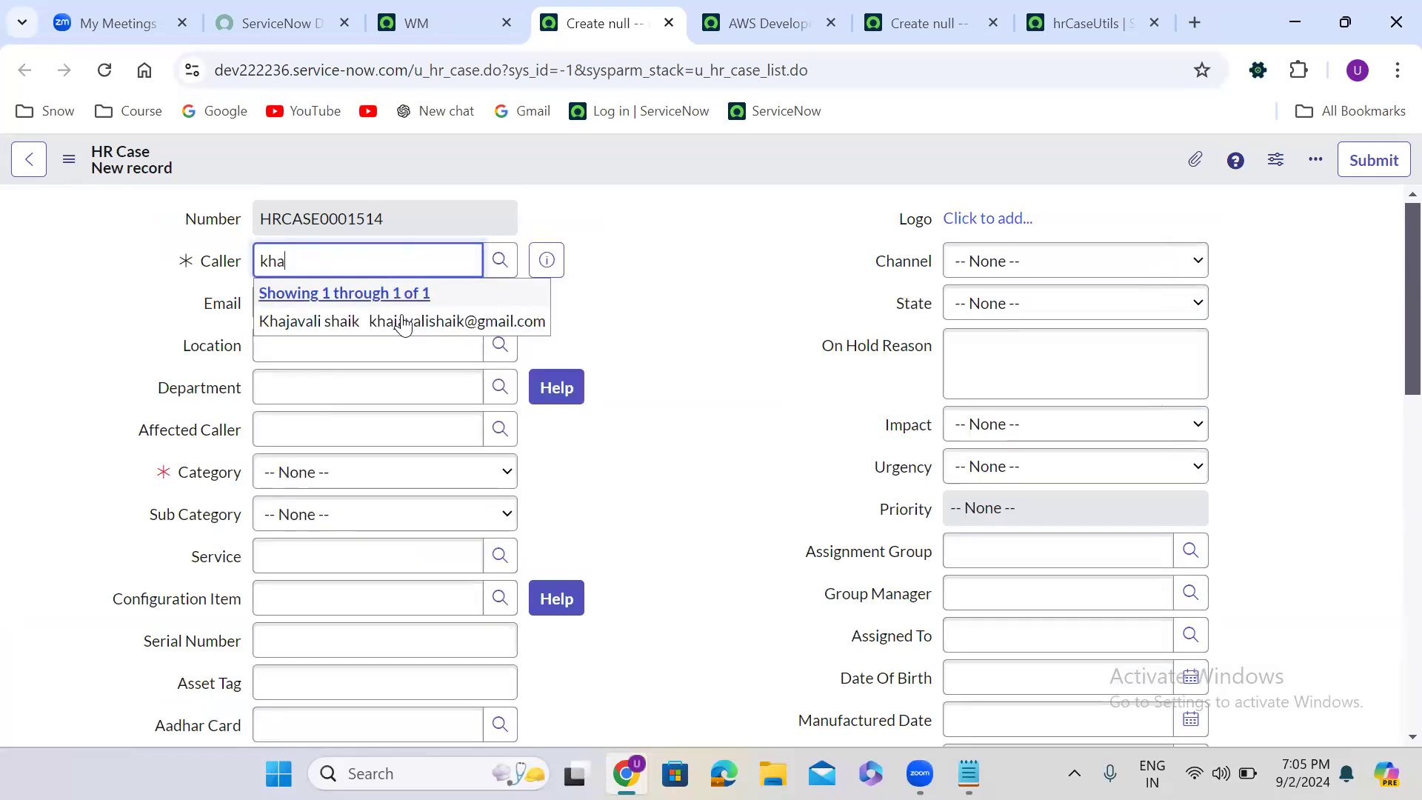
pyautogui.click(403, 324)
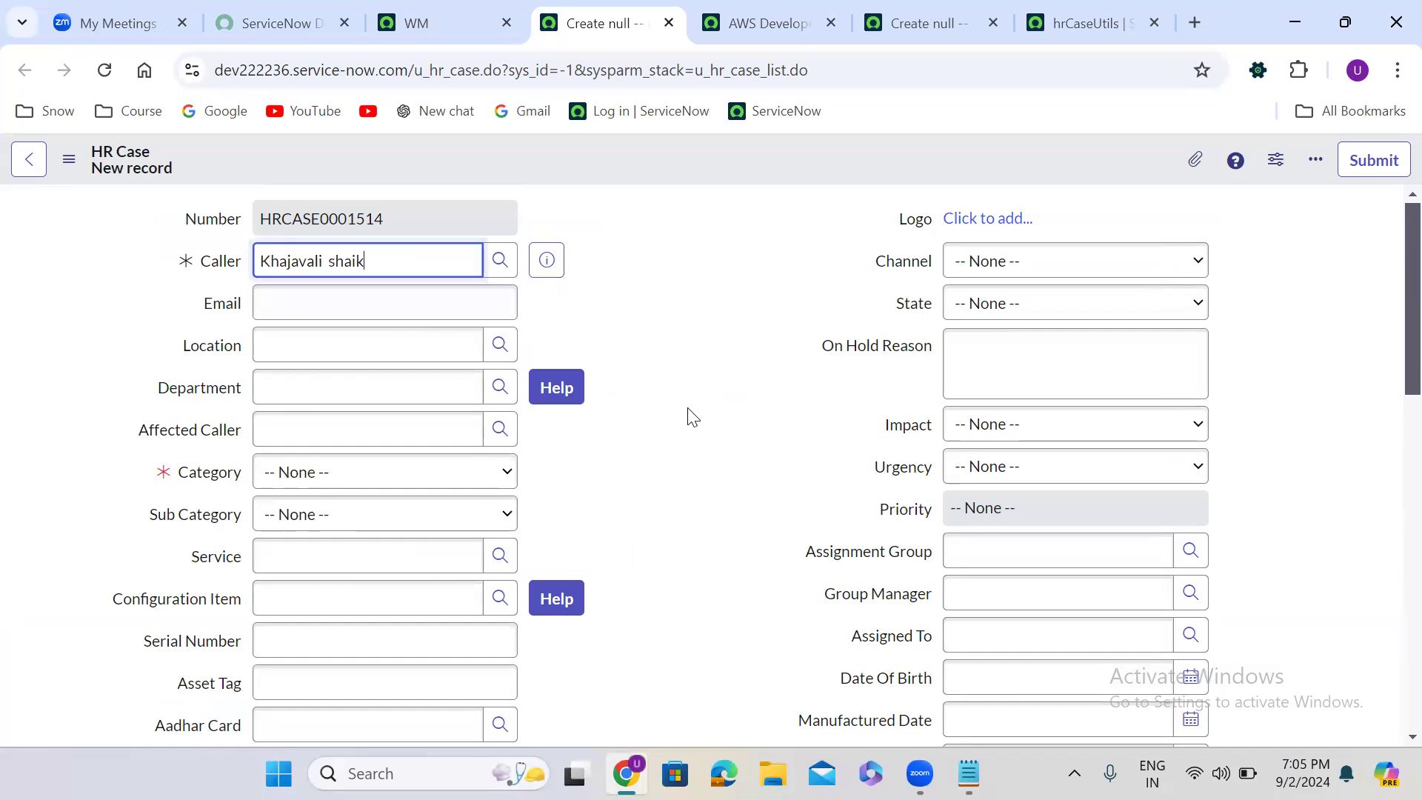
pyautogui.tripleClick(339, 268)
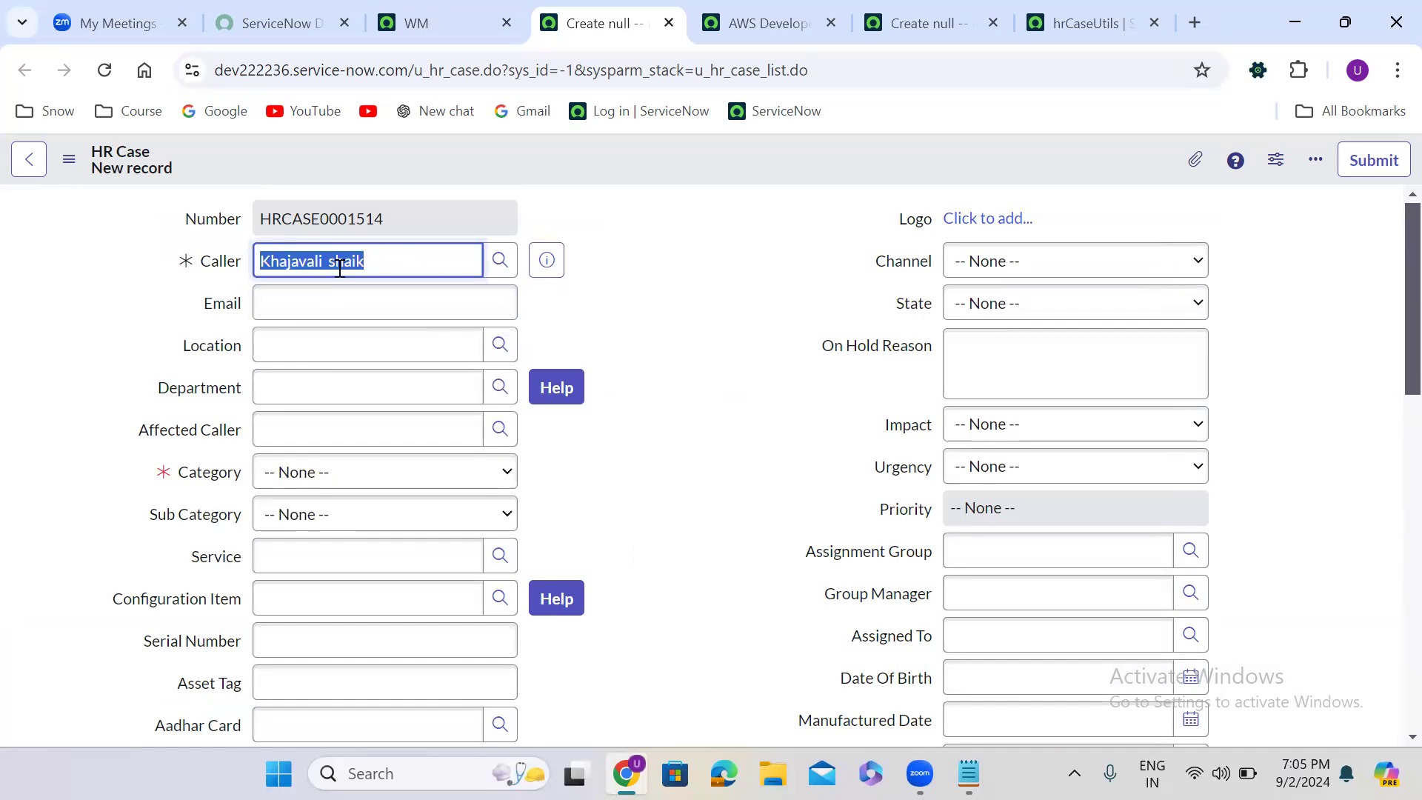
pyautogui.click(706, 327)
# - Return to the Watch List in the Notes section of the HR case
pyautogui.scroll(-1, 709, 329)
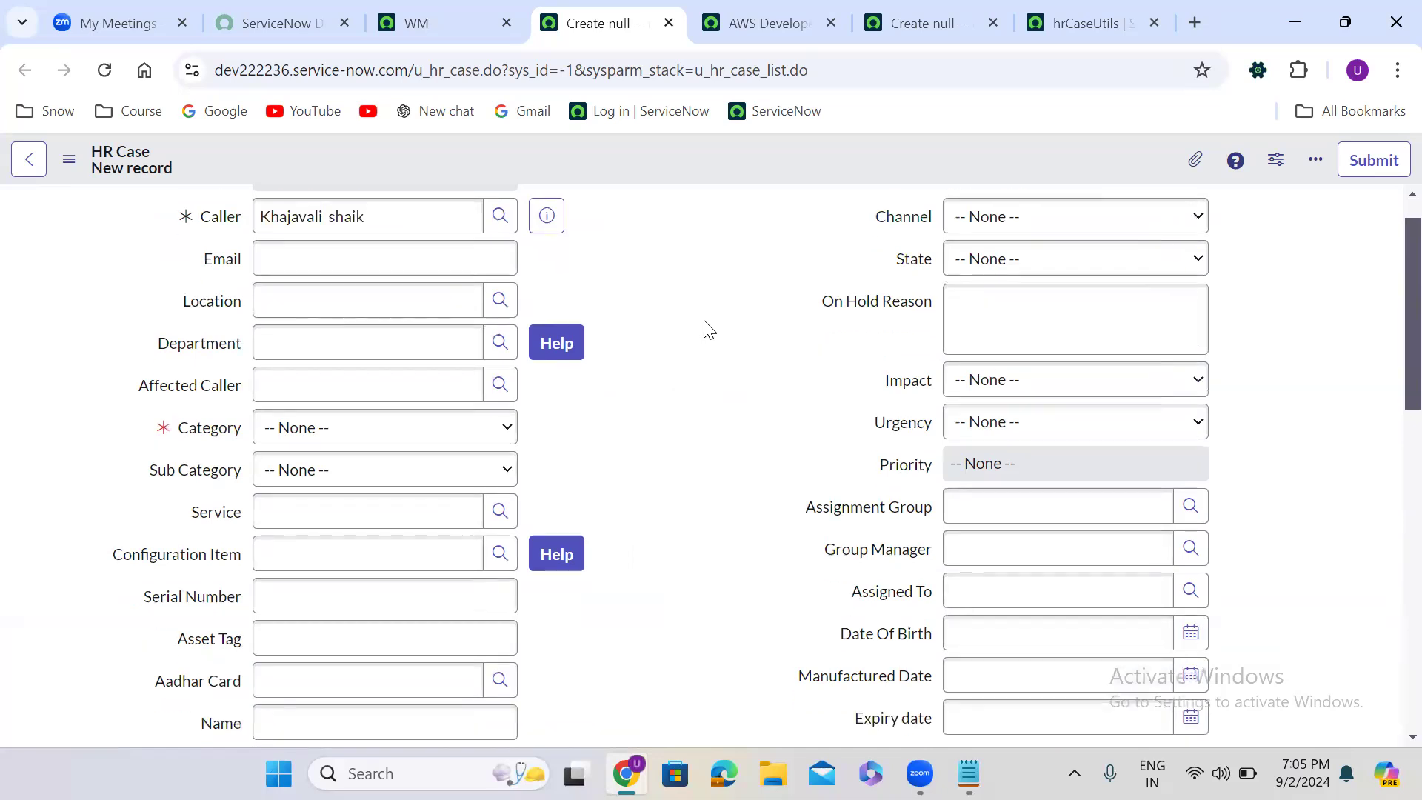
pyautogui.scroll(-6, 708, 325)
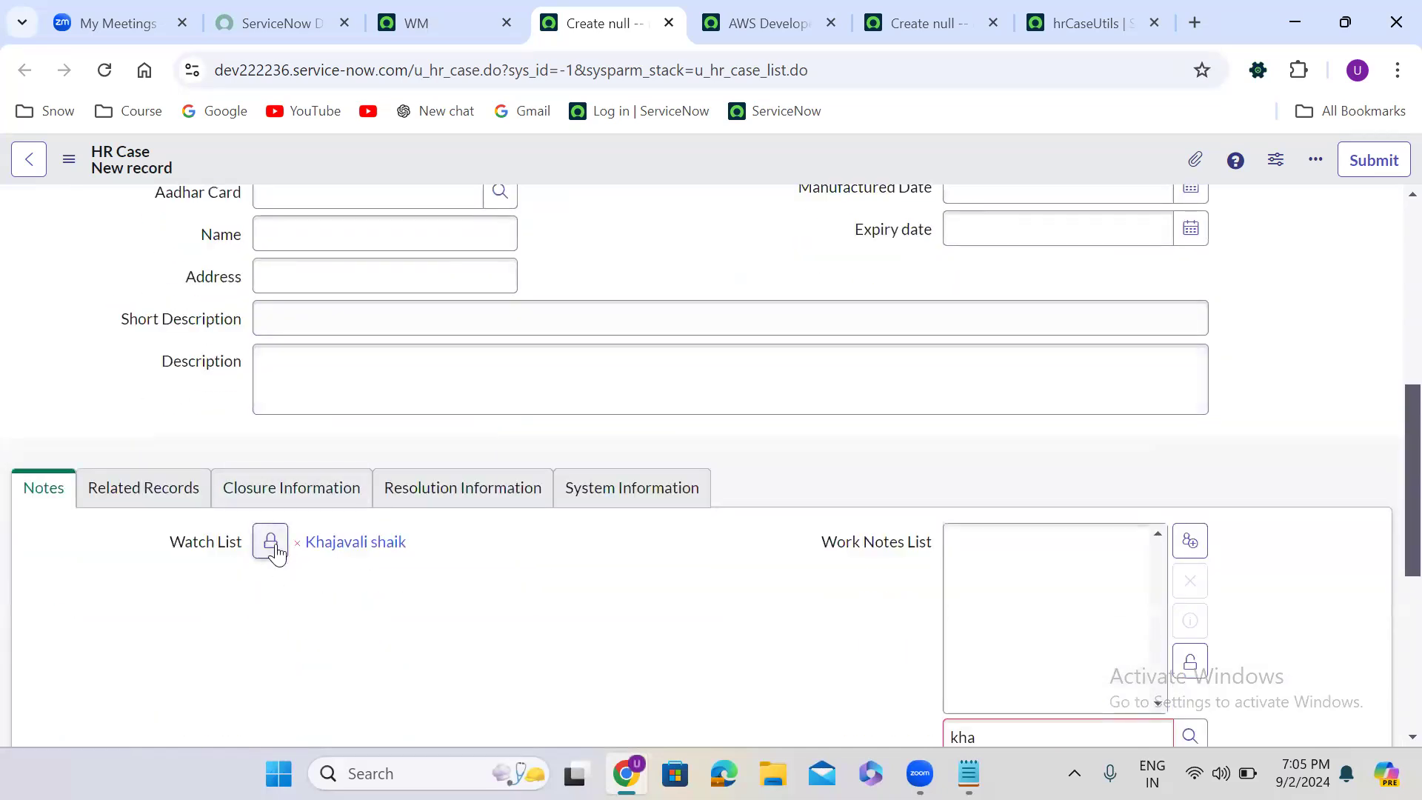